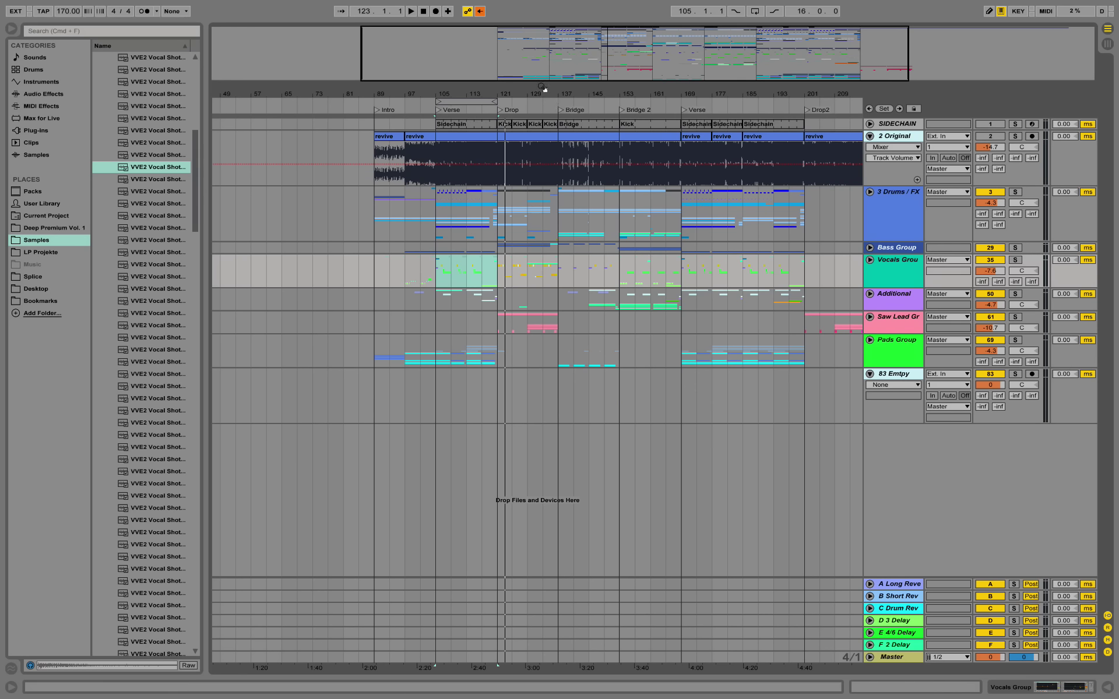
Step: Enlarge the 2 Original track to about twice its height and solo it
left_click_drag(880, 185, 879, 251)
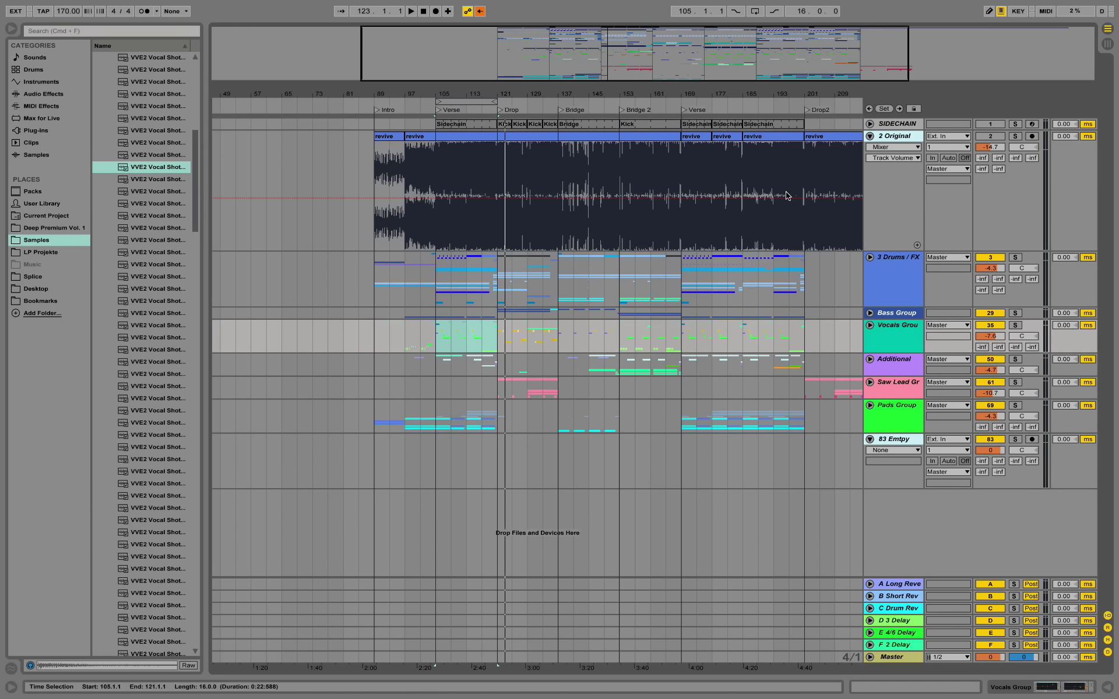
left_click(903, 137)
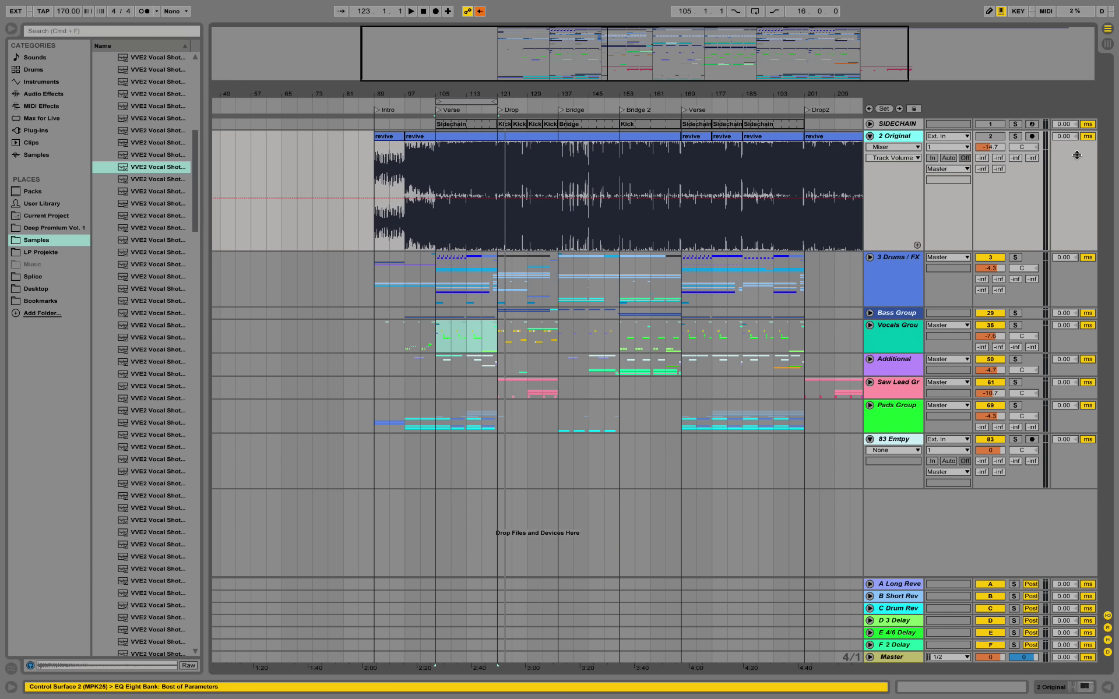
left_click(1015, 137)
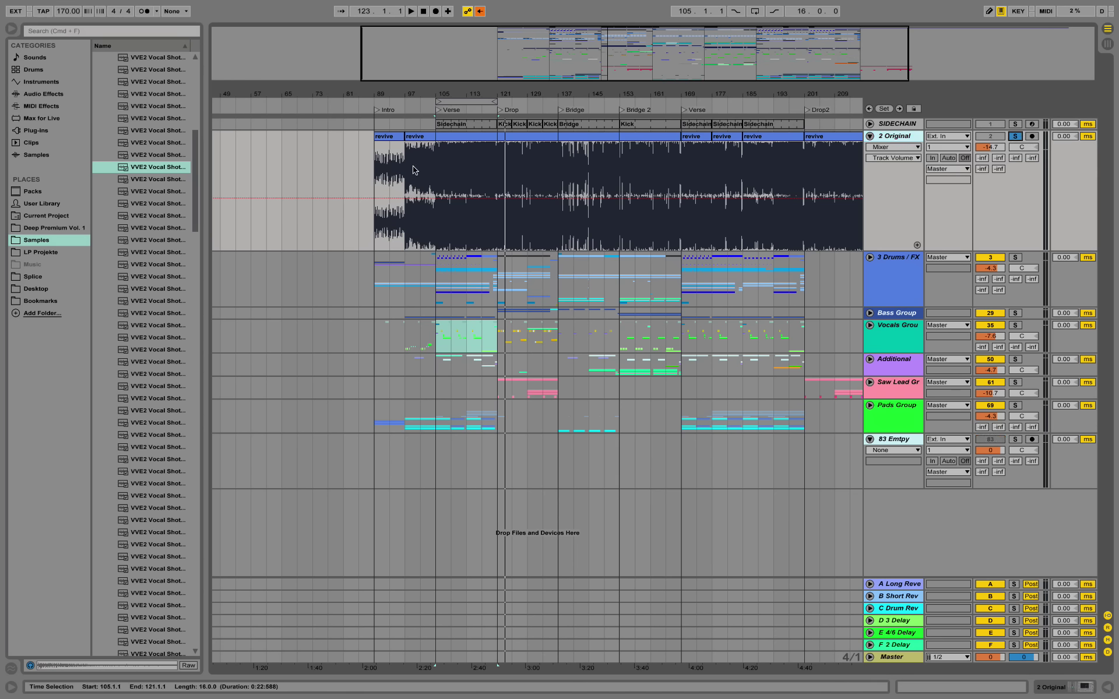
Step: Listen to the soloed original track from bar 97 into the verse, and stop playback
left_click(406, 163)
key("space")
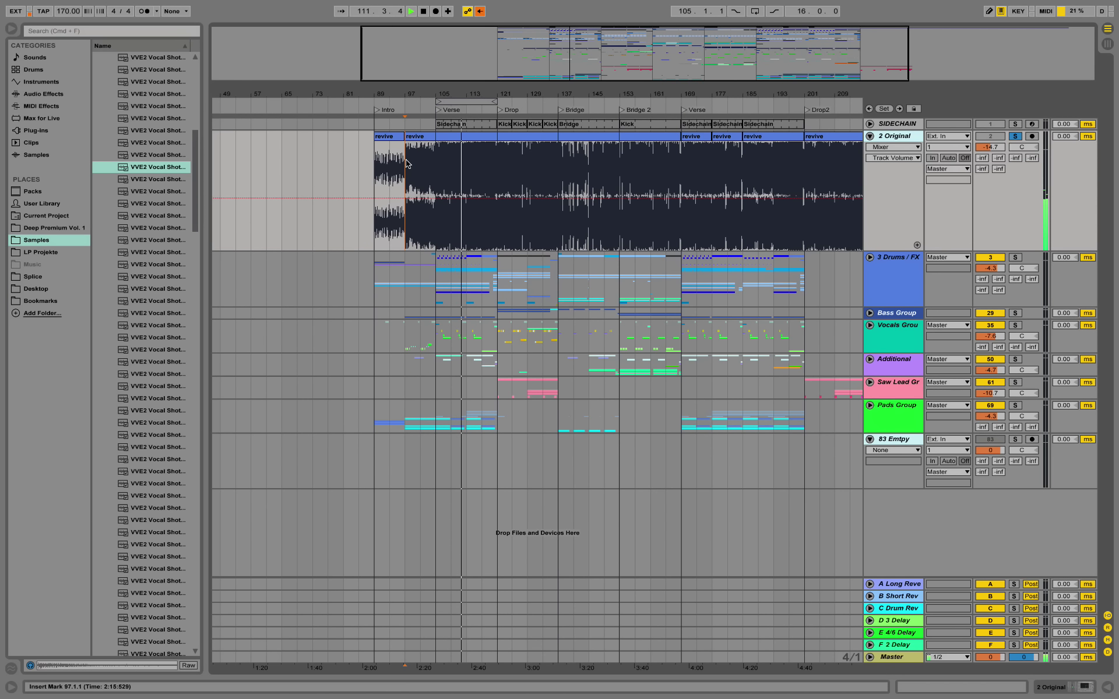
key("space")
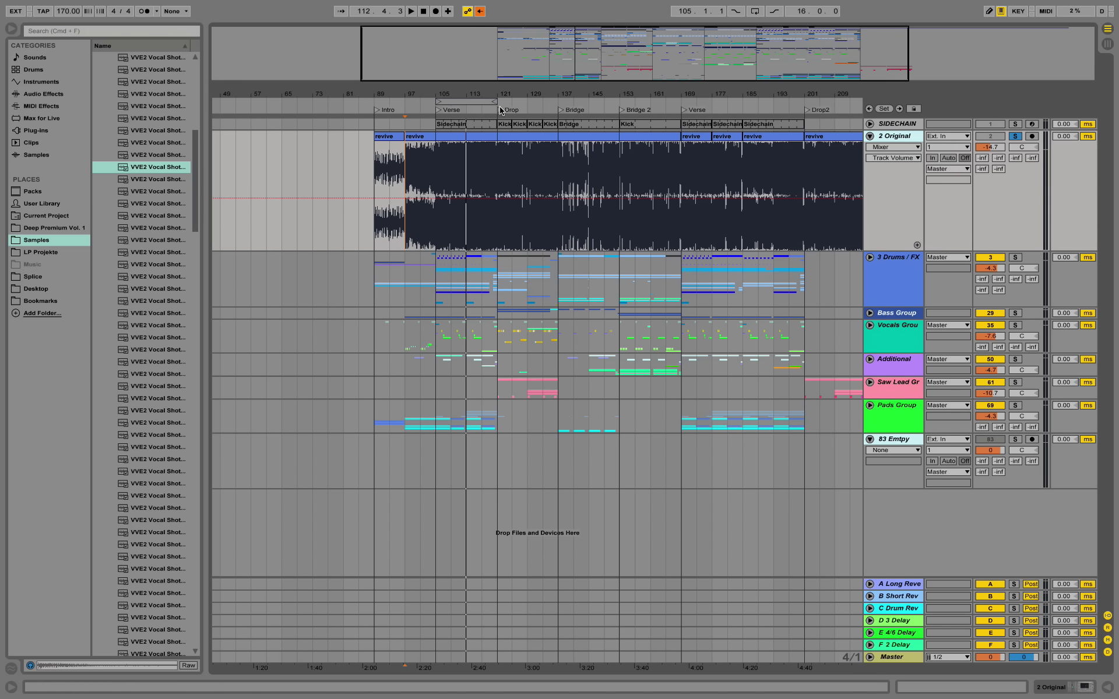
Step: Move the 16-bar loop region to the Drop at bar 121 and listen to the original track there
left_click_drag(460, 100, 521, 101)
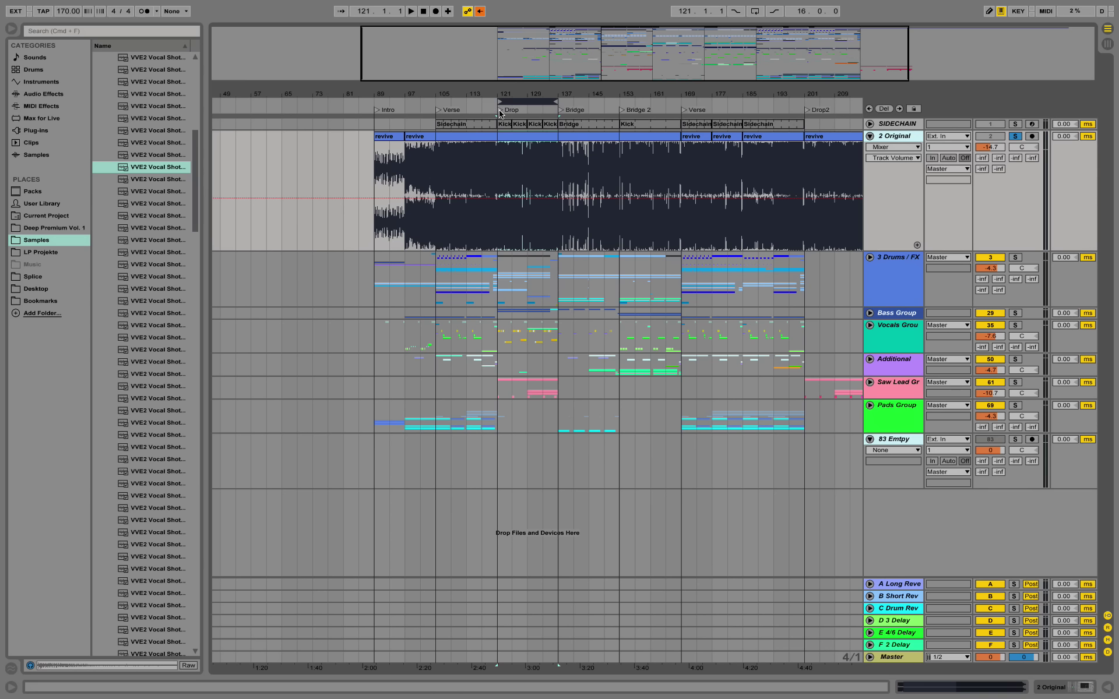
key("space")
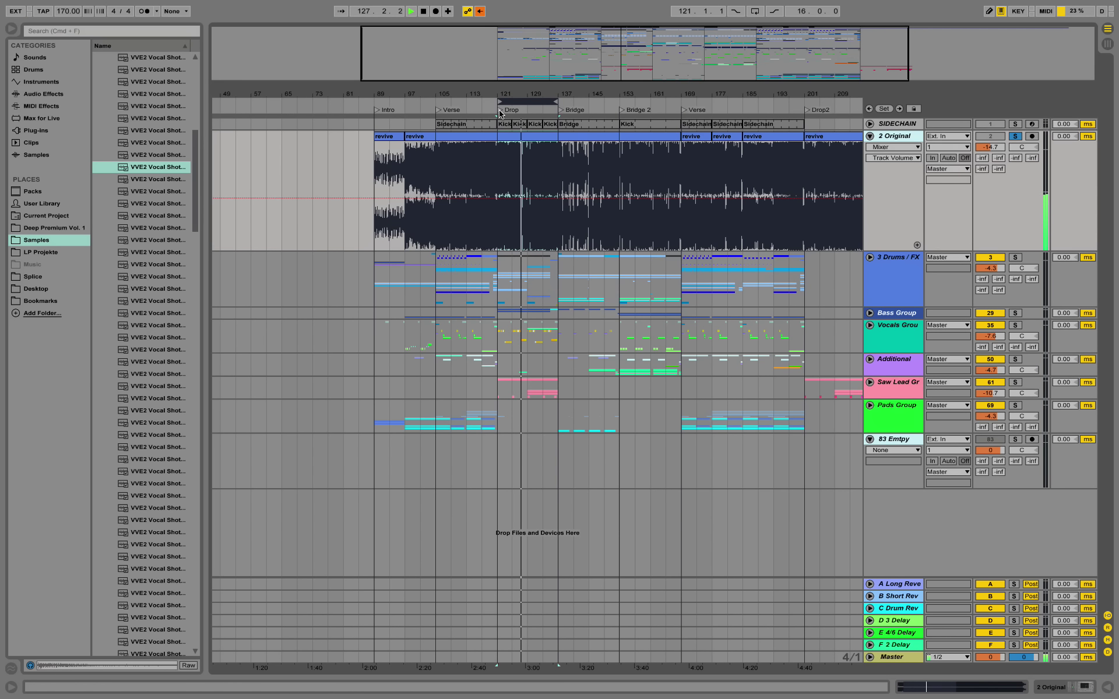
key("space")
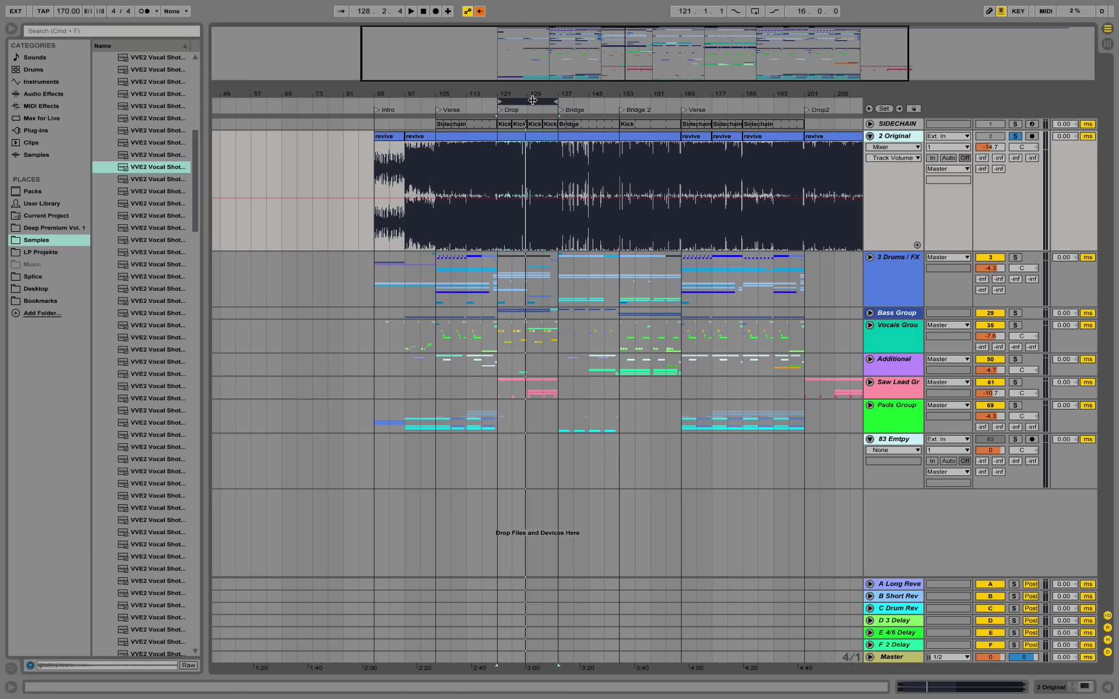
Step: Move the 16-bar loop region to the Intro at bar 89 and play the original track from there
left_click_drag(532, 101, 403, 143)
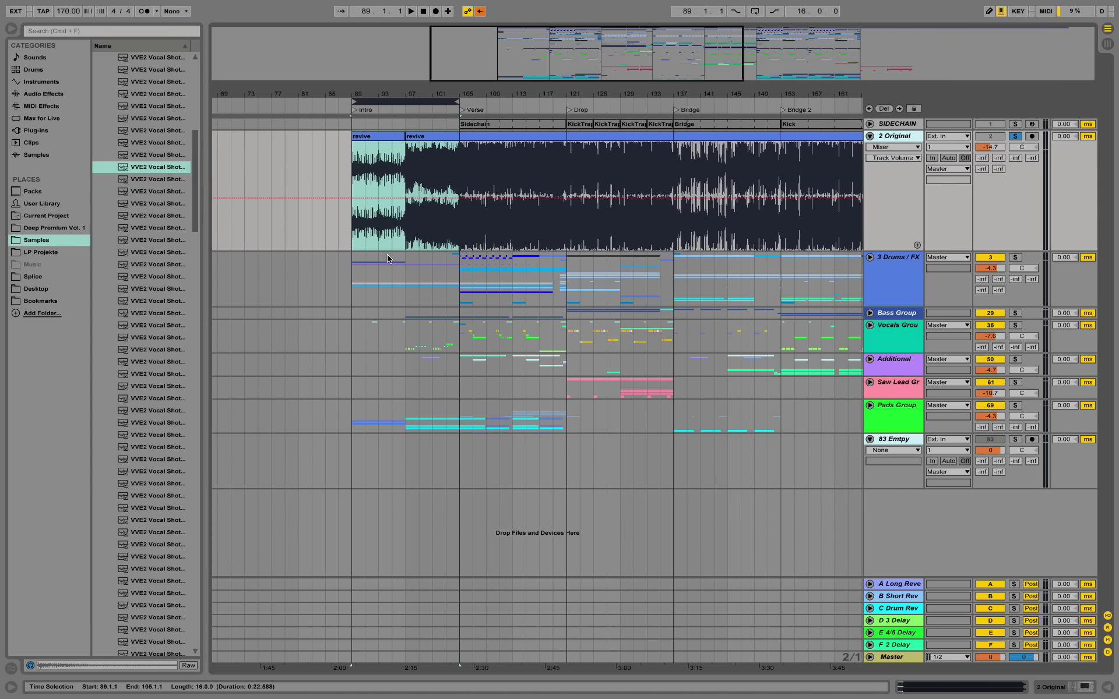
left_click(352, 177)
key("space")
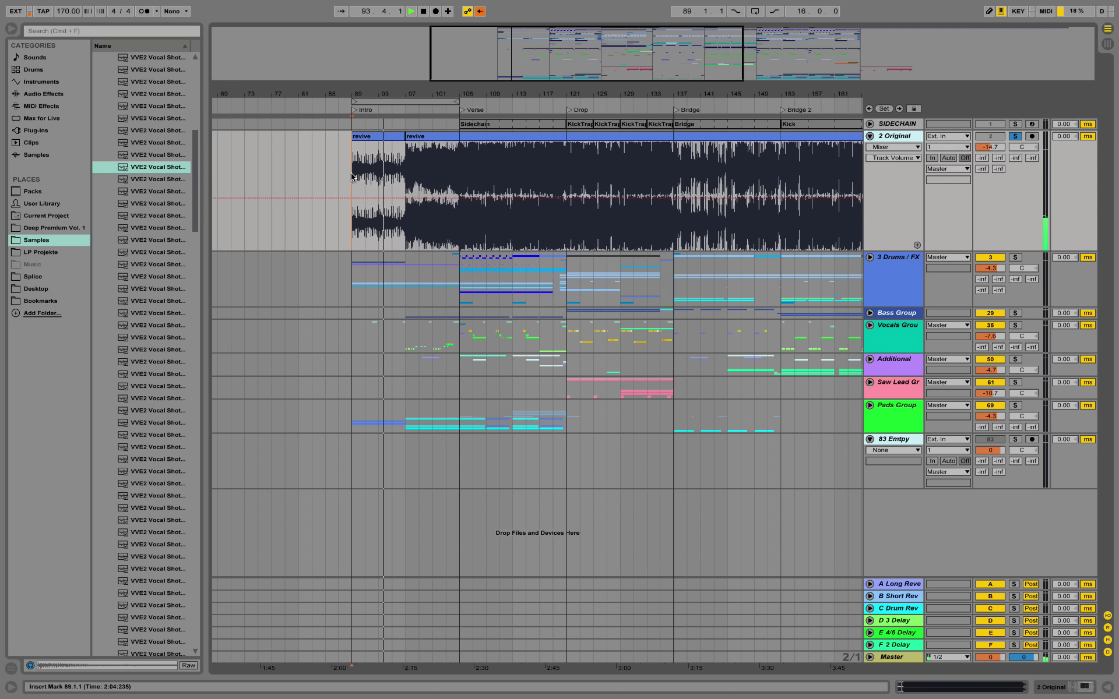
key("space")
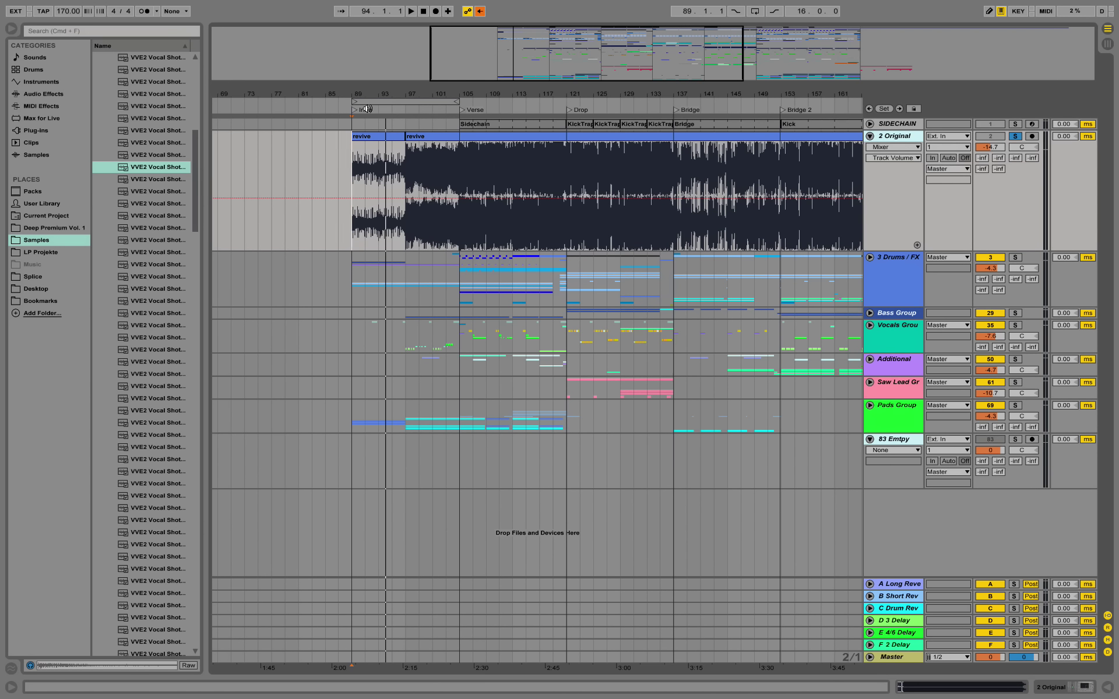
Step: Unfold the Vocals group, inspect its clips around the intro, and fold it again
left_click(869, 325)
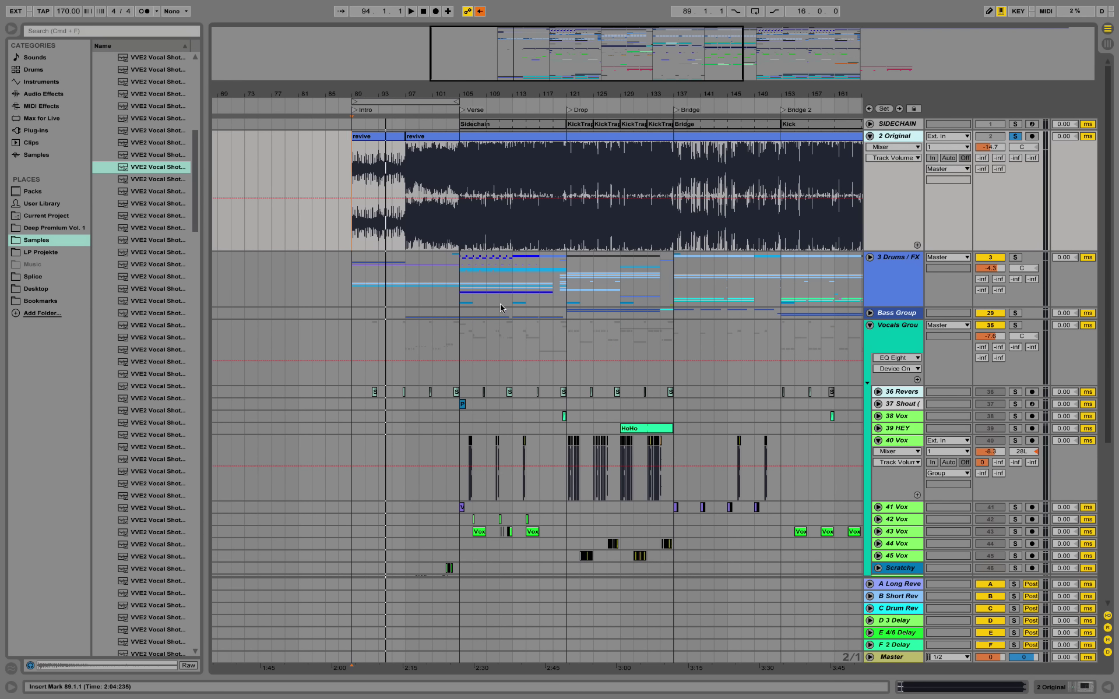
left_click_drag(371, 95, 373, 166)
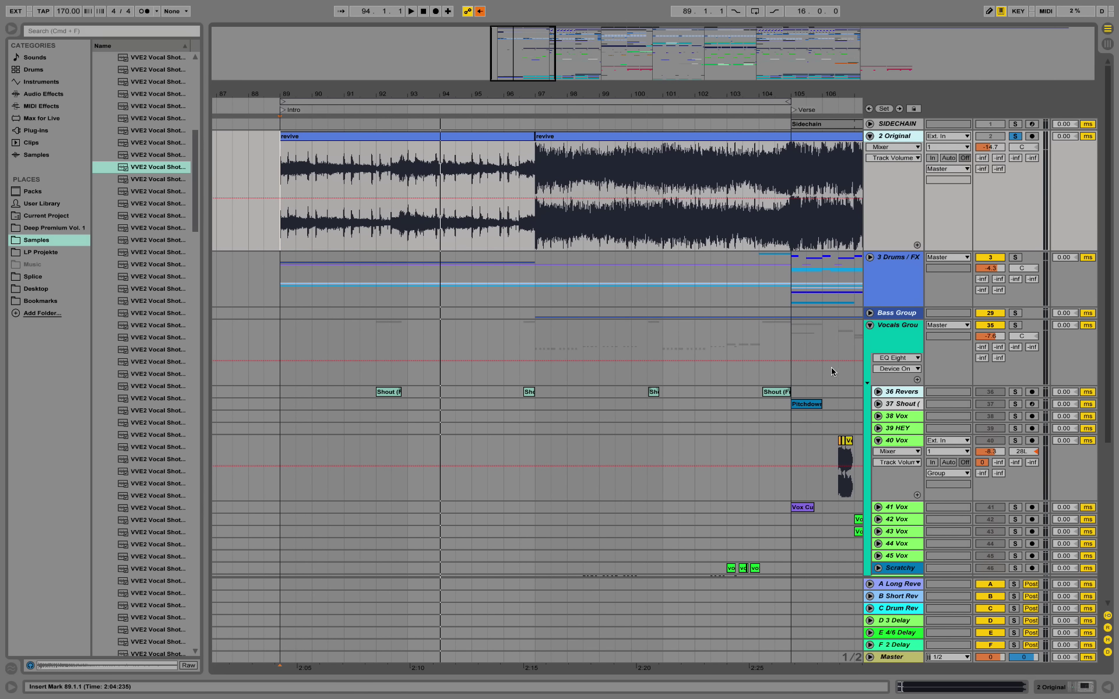
left_click(869, 325)
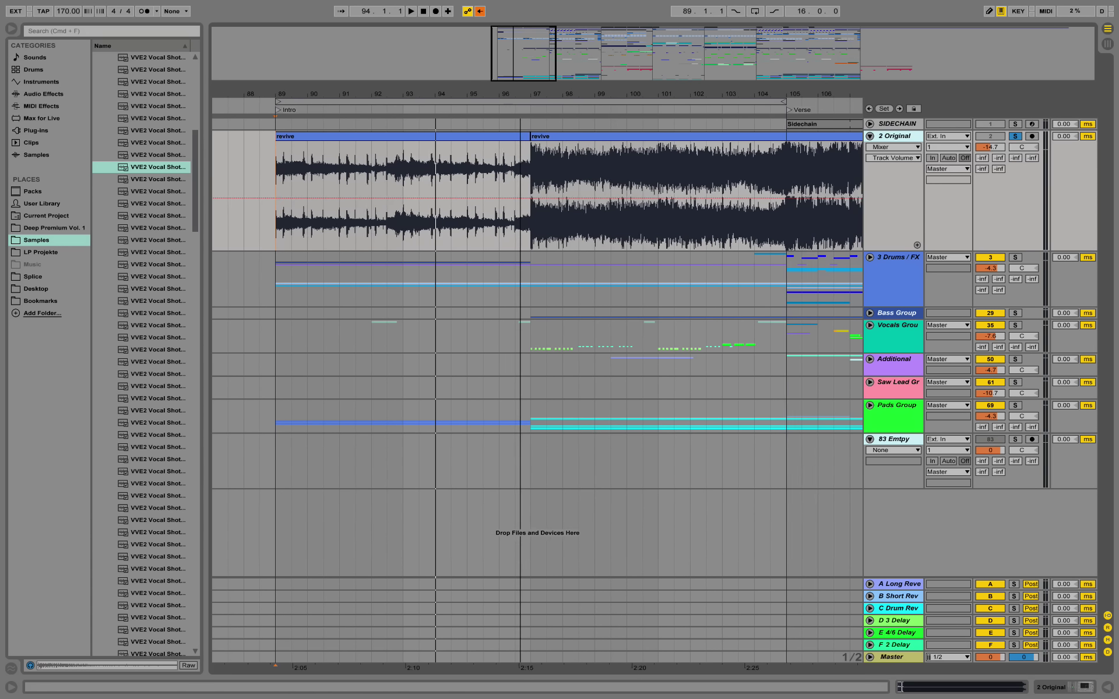
left_click_drag(521, 93, 298, 91)
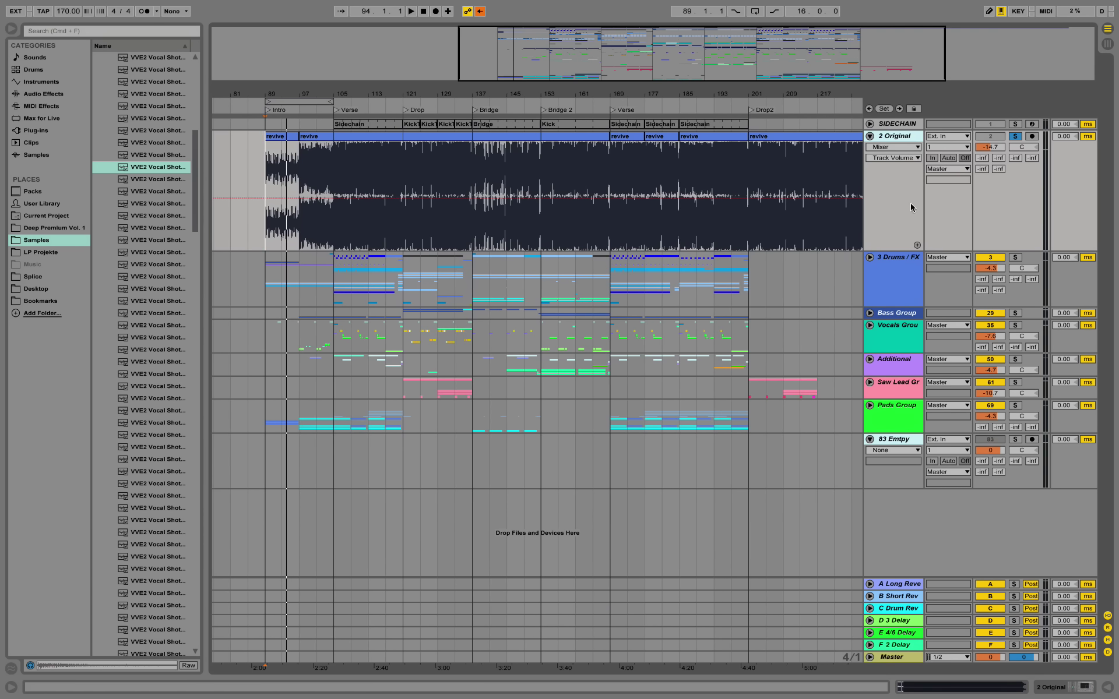
Step: Unfold the 3 Drums / FX group, look through its tracks across the arrangement, and fold it again
left_click(900, 266)
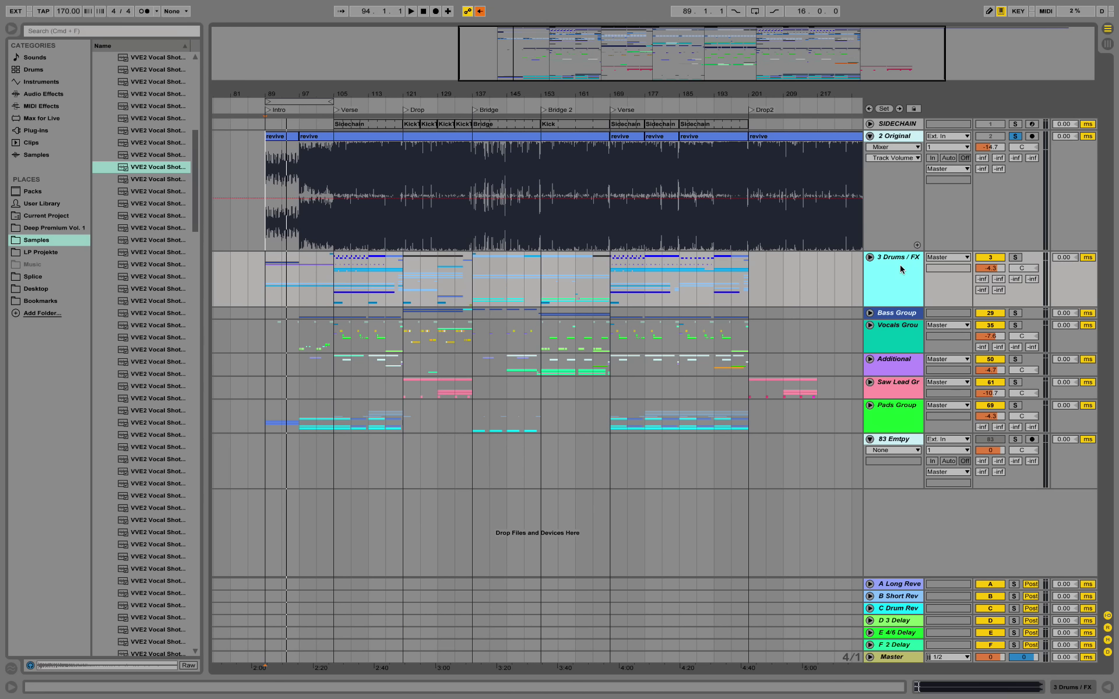
left_click(869, 258)
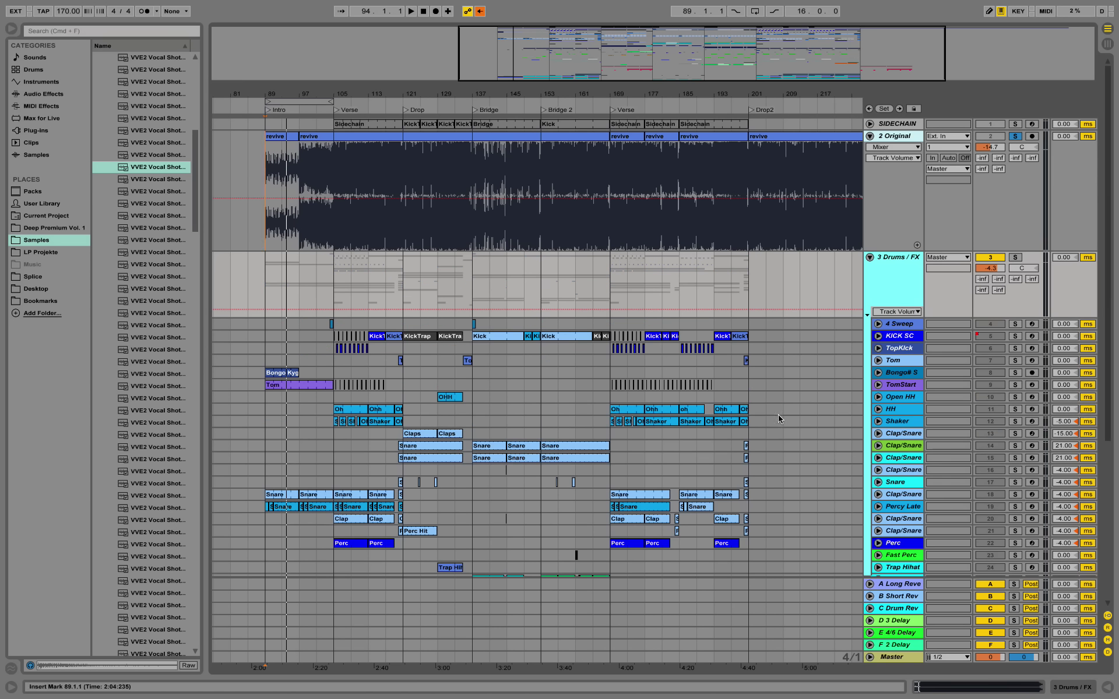
scroll(779, 415, "down", 5)
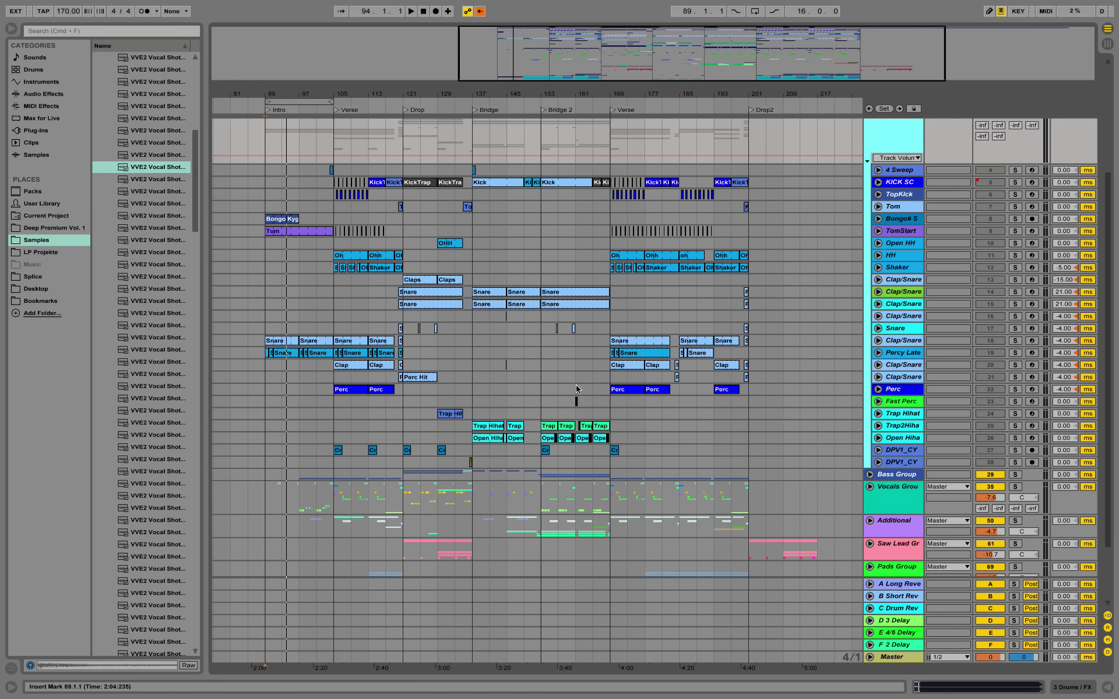
scroll(705, 184, "up", 3)
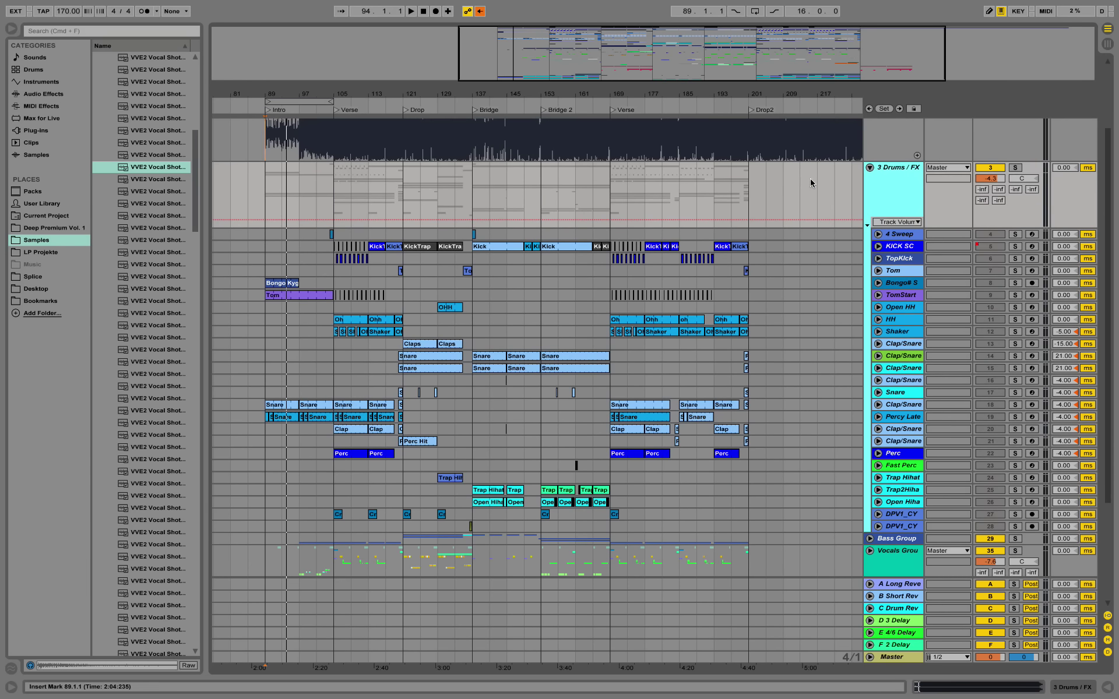
left_click(869, 167)
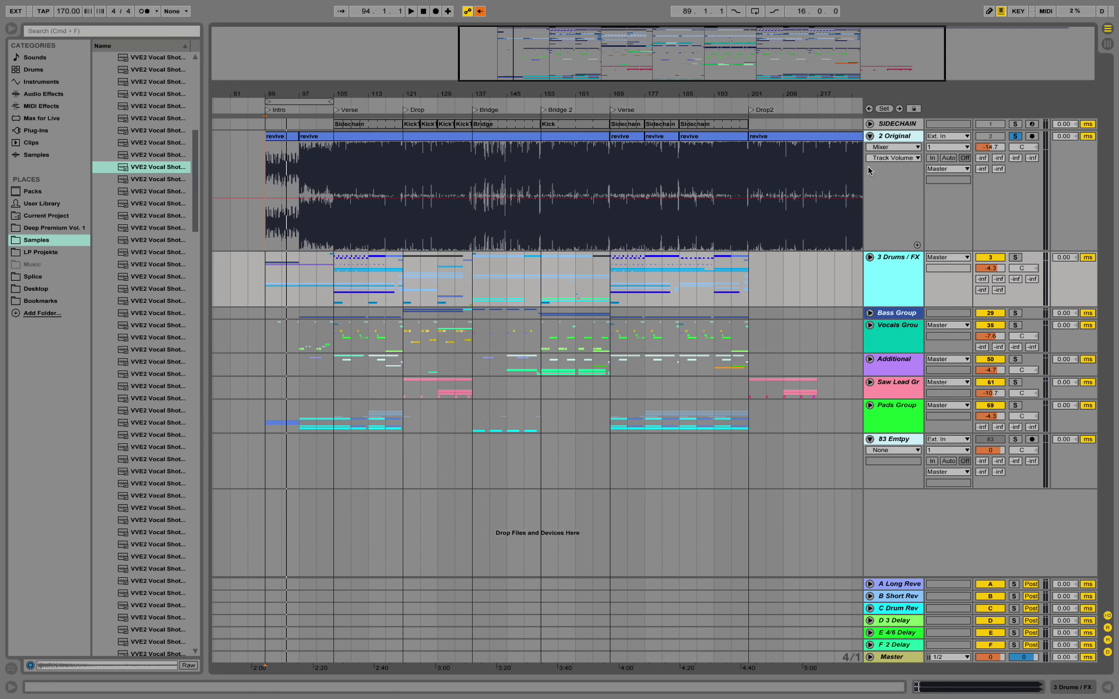
Step: Unfold the Bass Group, examine its bass tracks section by section, and fold it again
left_click(900, 314)
left_click(869, 312)
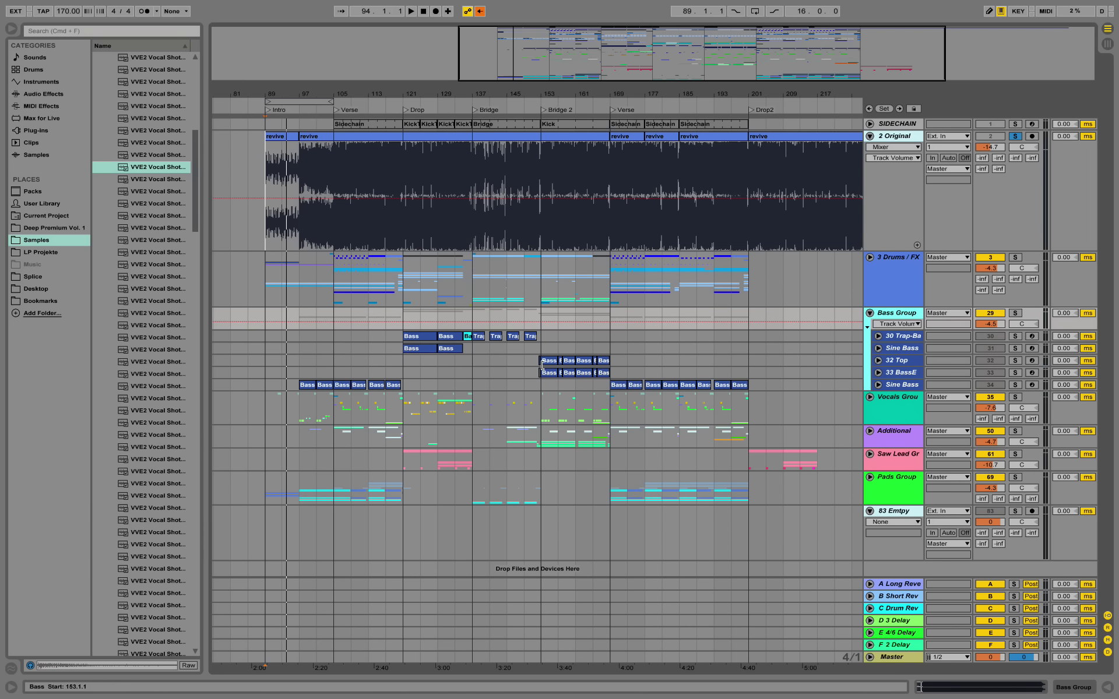
left_click(869, 314)
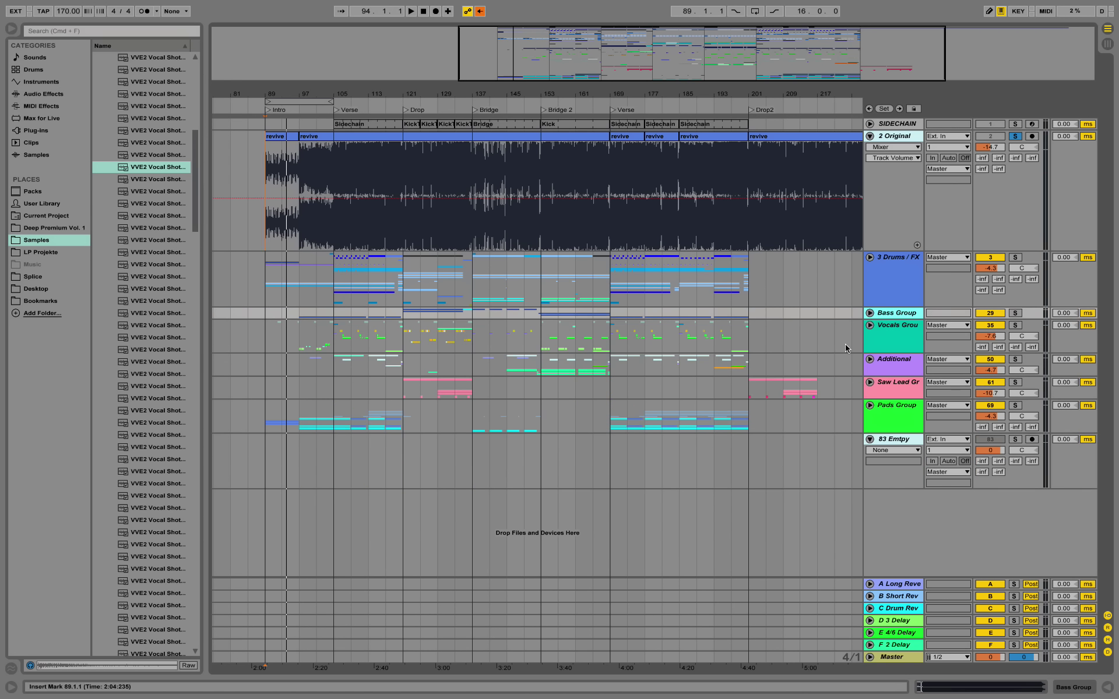
Step: Unfold the Vocals group and shrink its 40 Vox and 48 Vox E tracks to minimum height
left_click(879, 331)
left_click(870, 325)
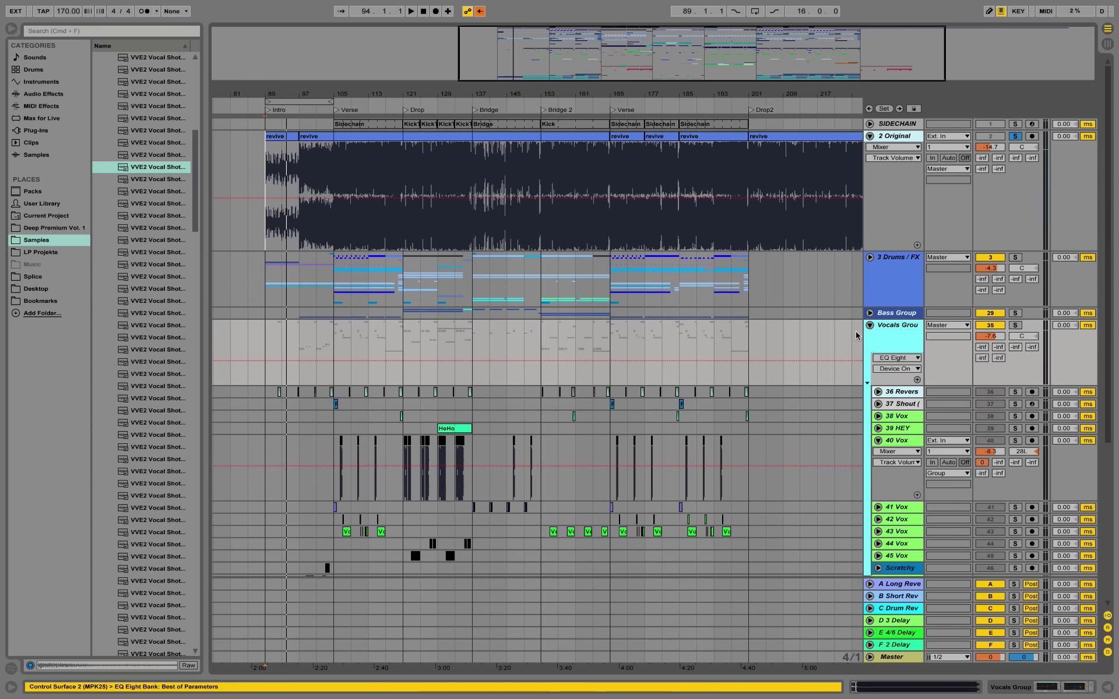
left_click(908, 501)
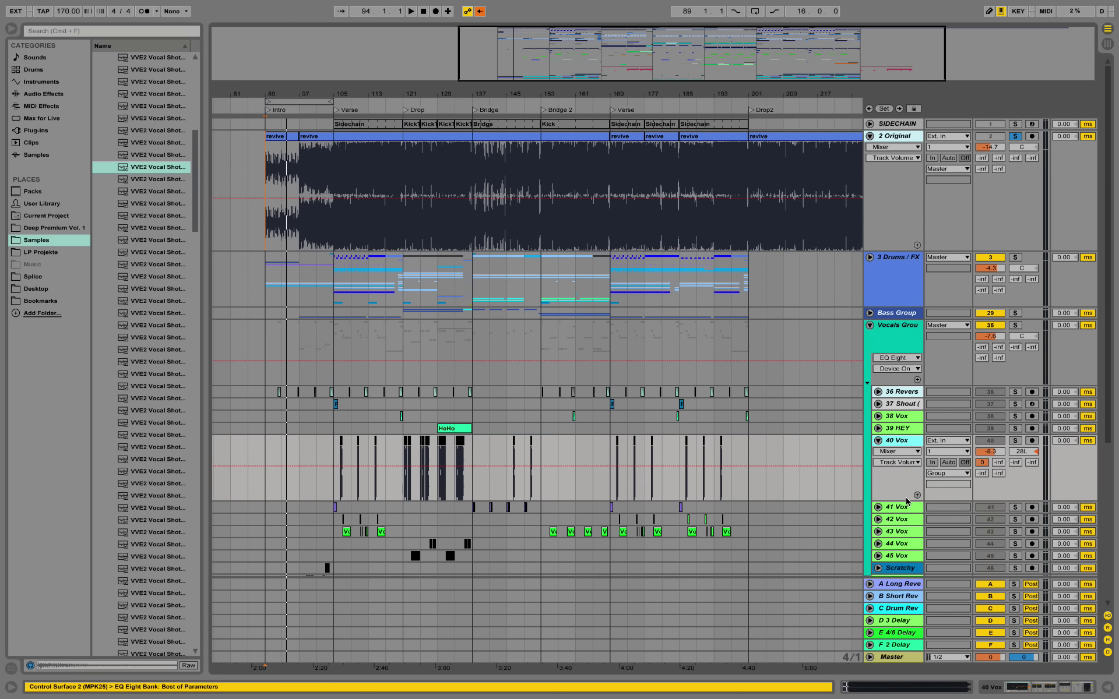
left_click_drag(896, 498, 893, 447)
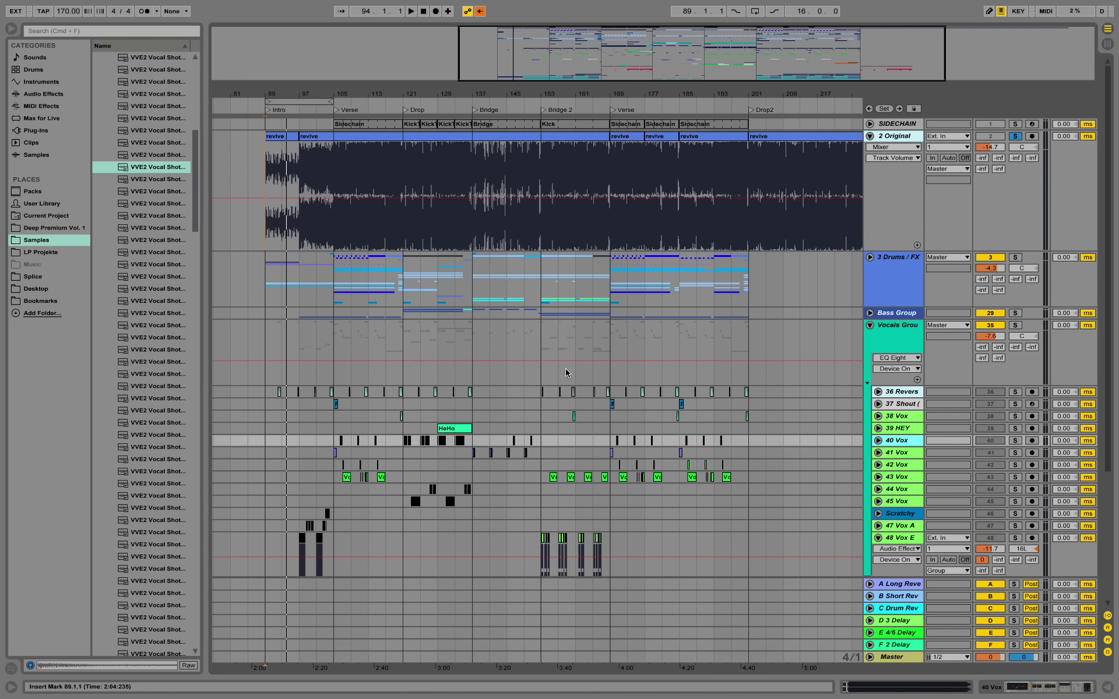
scroll(915, 527, "down", 2)
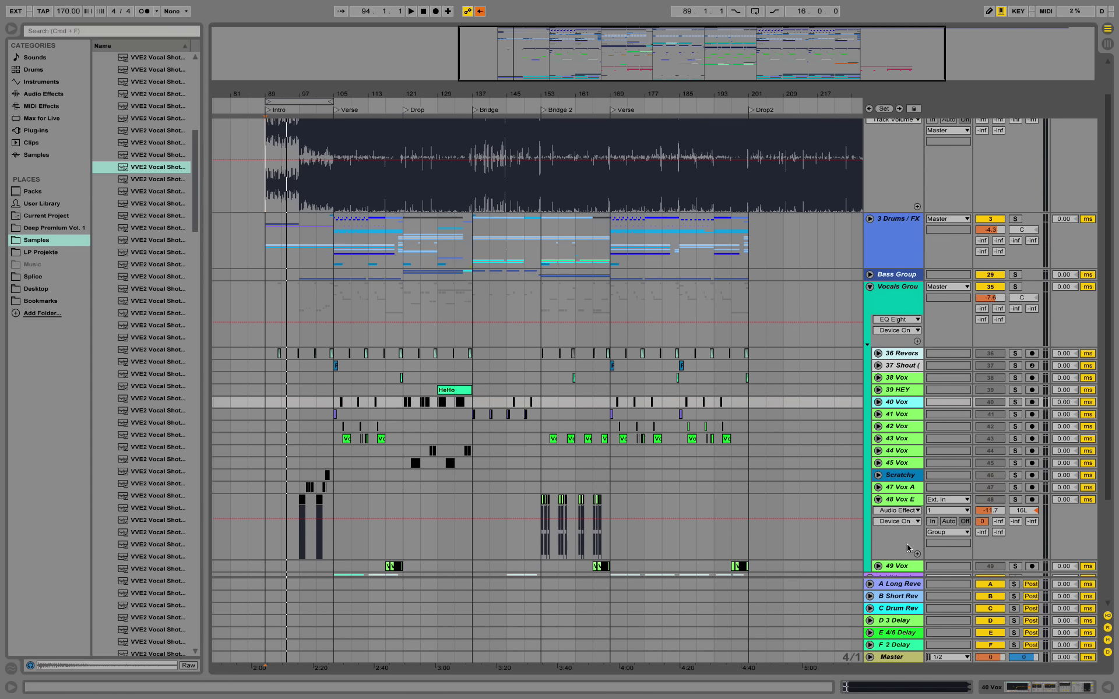
left_click_drag(899, 558, 900, 506)
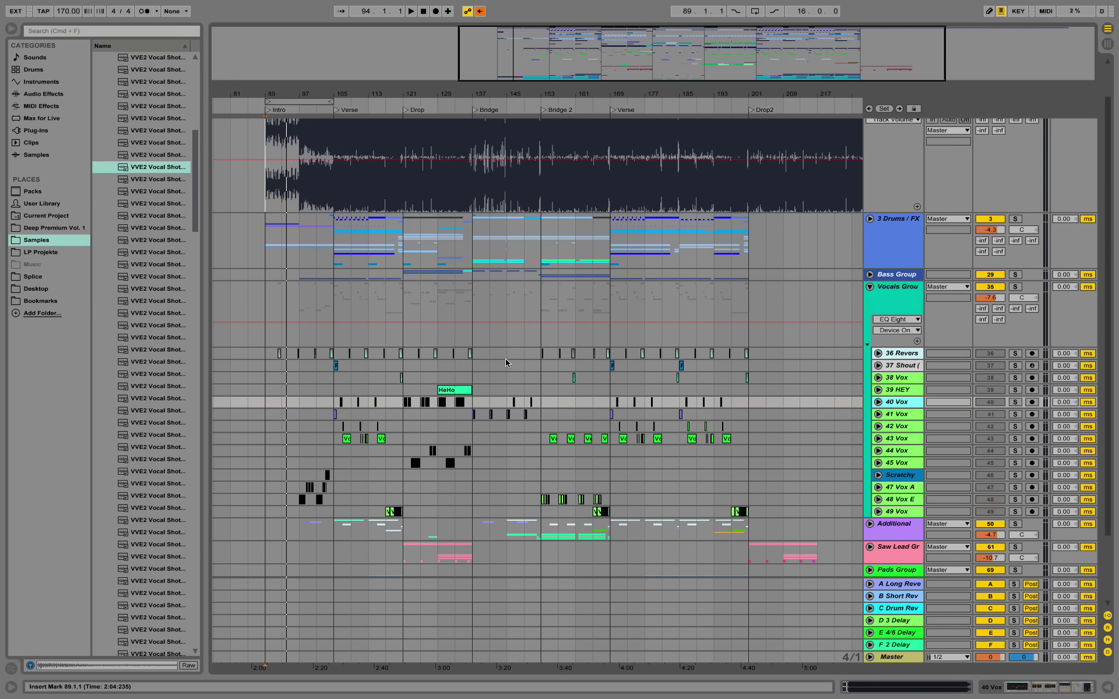
Step: Unfold the Additional, Saw Lead and Pads groups and examine the tracks inside them
scroll(509, 362, "down", 1)
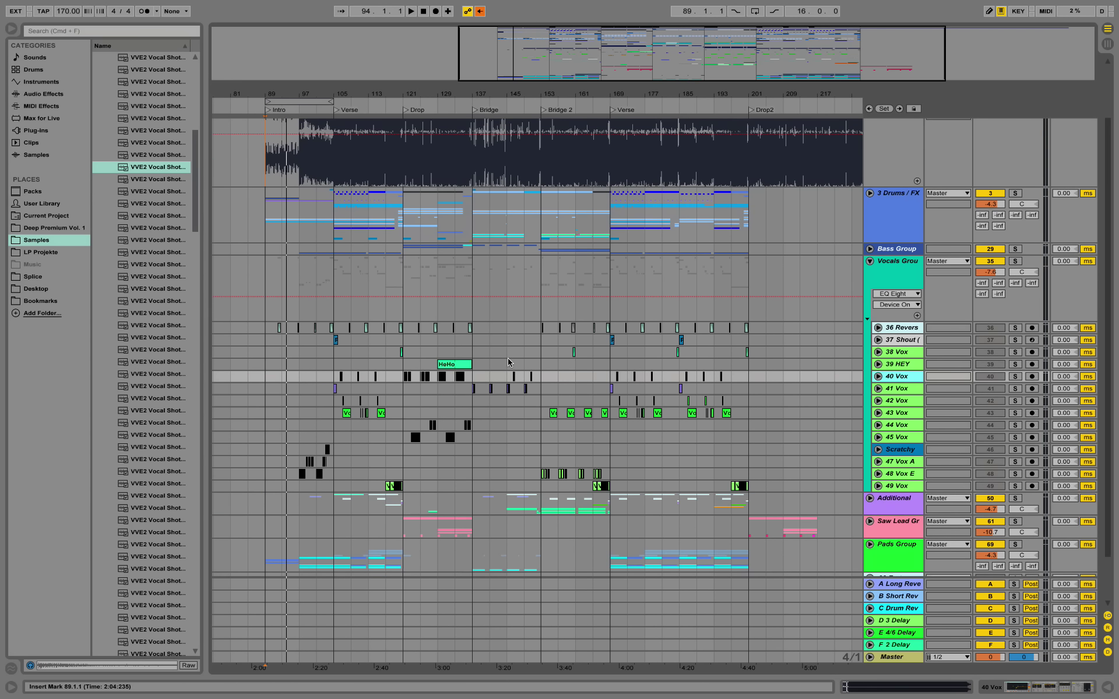
scroll(509, 362, "down", 2)
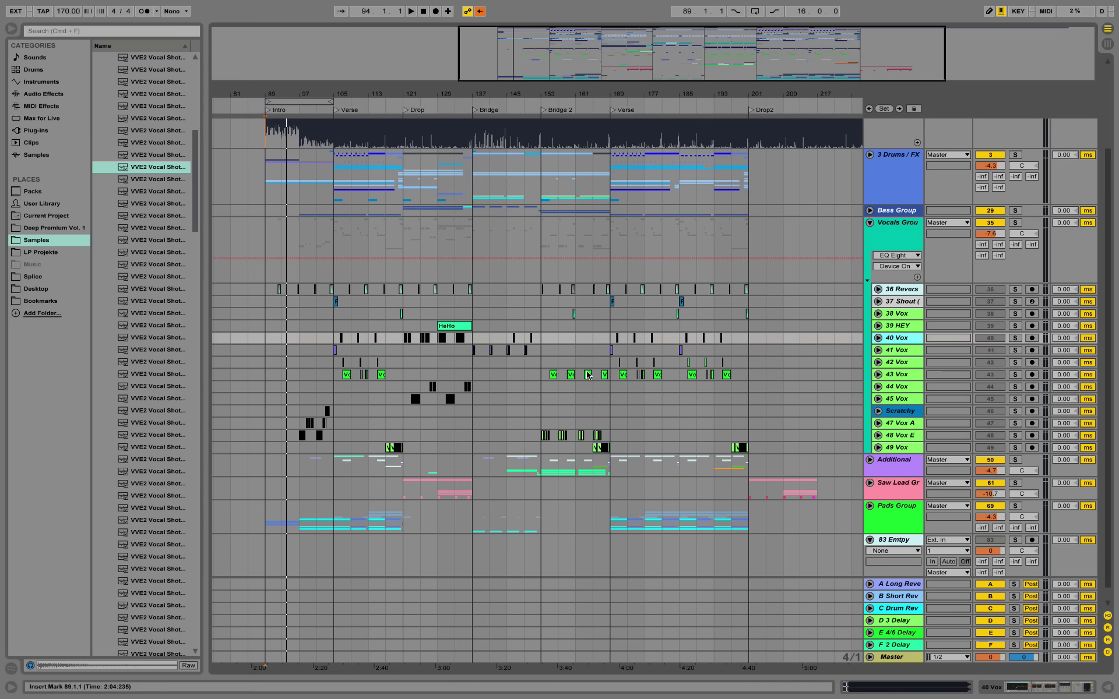
left_click(869, 460)
scroll(869, 460, "down", 4)
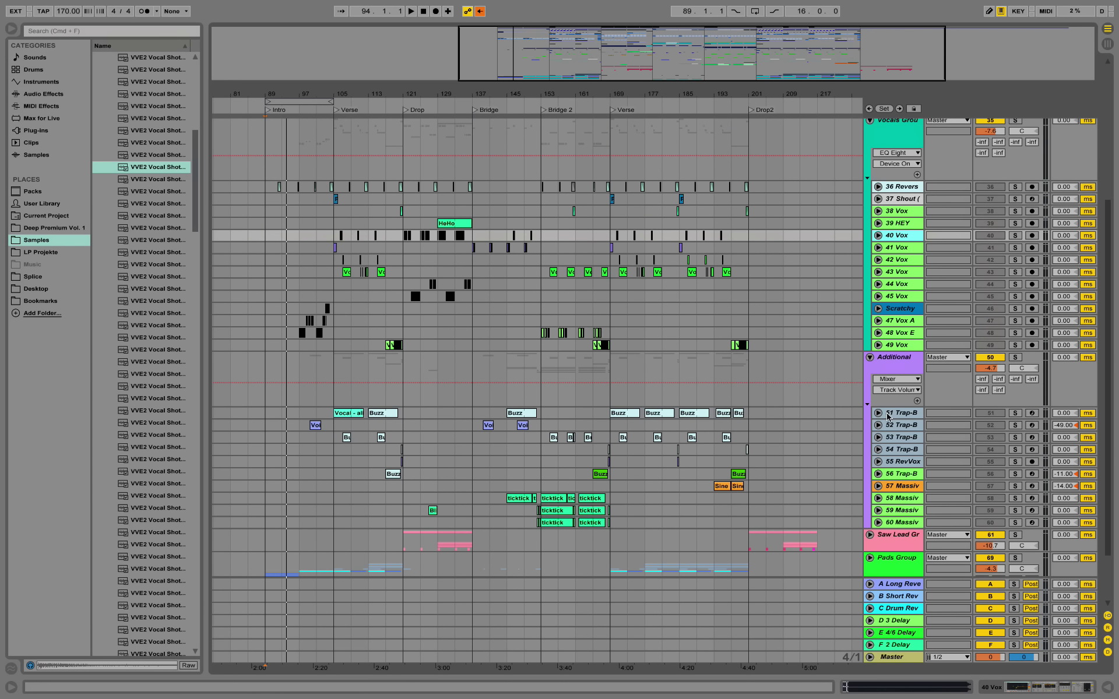
scroll(887, 416, "down", 3)
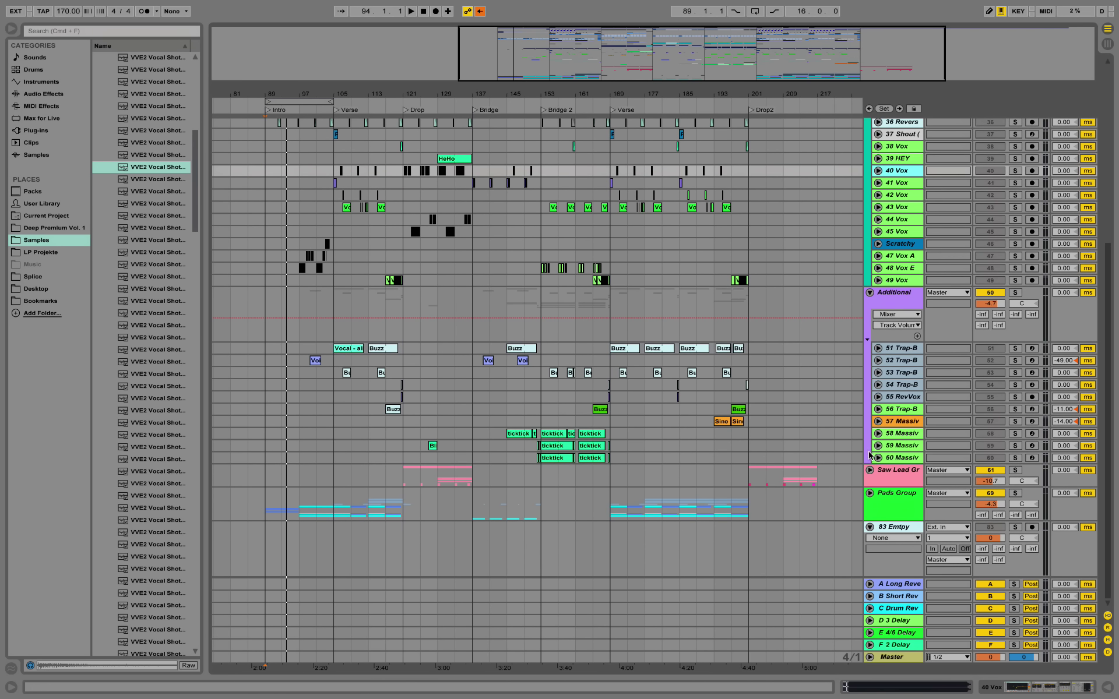
left_click(869, 470)
scroll(493, 419, "down", 5)
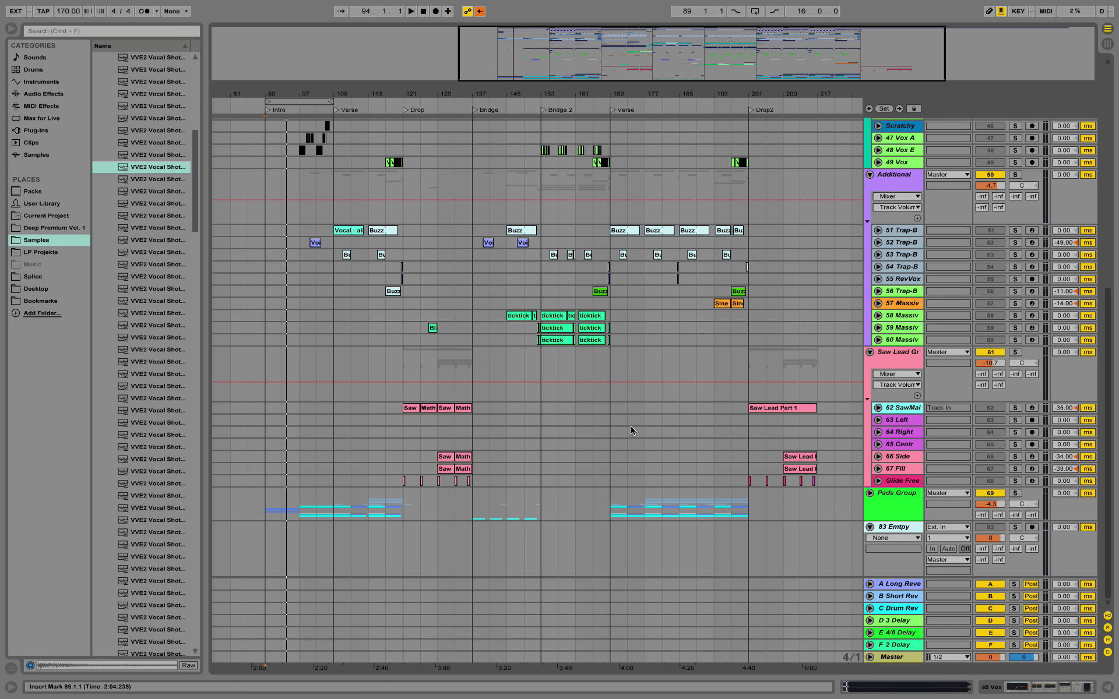
left_click(869, 493)
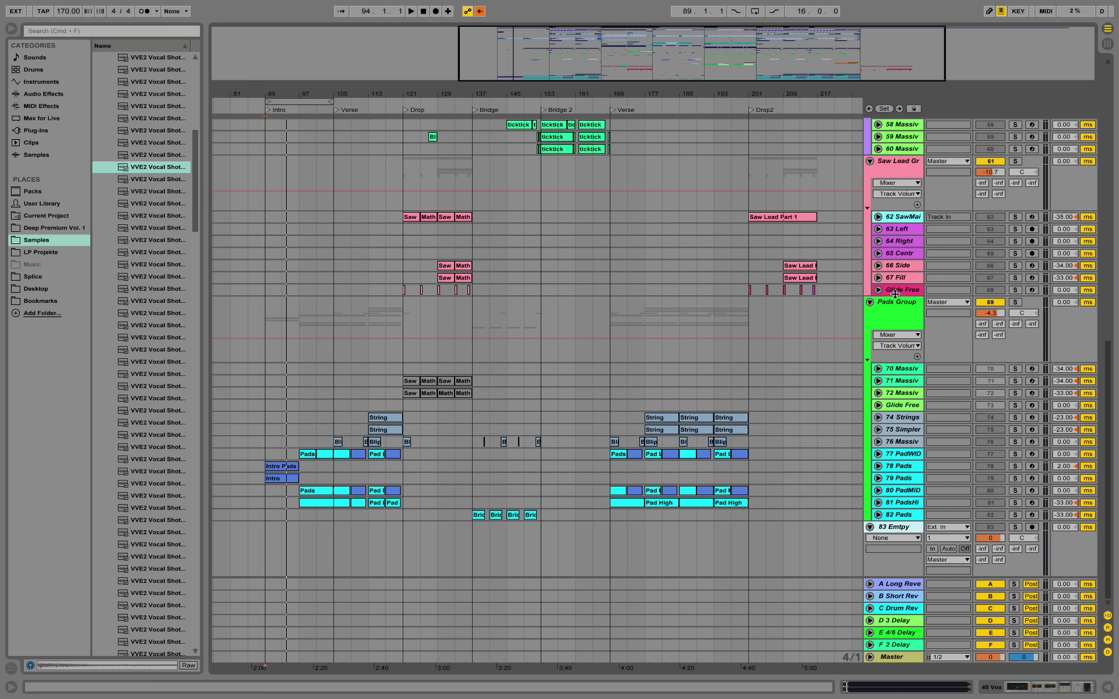
Step: Fold the Pads, Saw Lead and Additional groups and return to the Vocals group's tracks
left_click(870, 302)
scroll(871, 372, "up", 5)
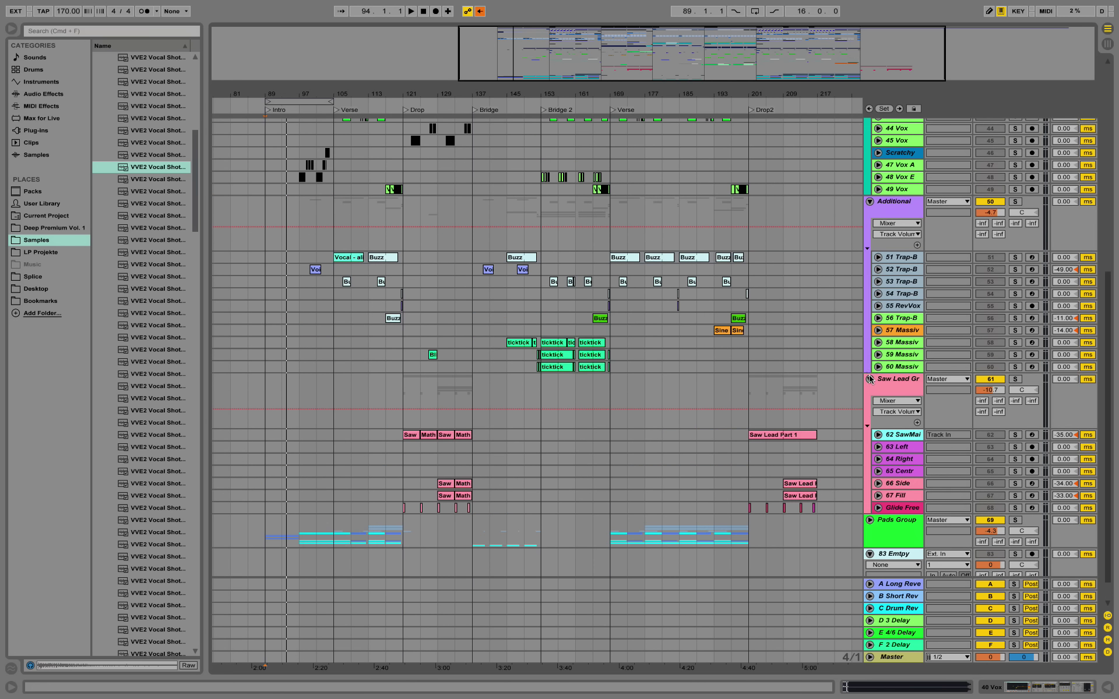
left_click(869, 379)
left_click(869, 203)
scroll(690, 294, "up", 8)
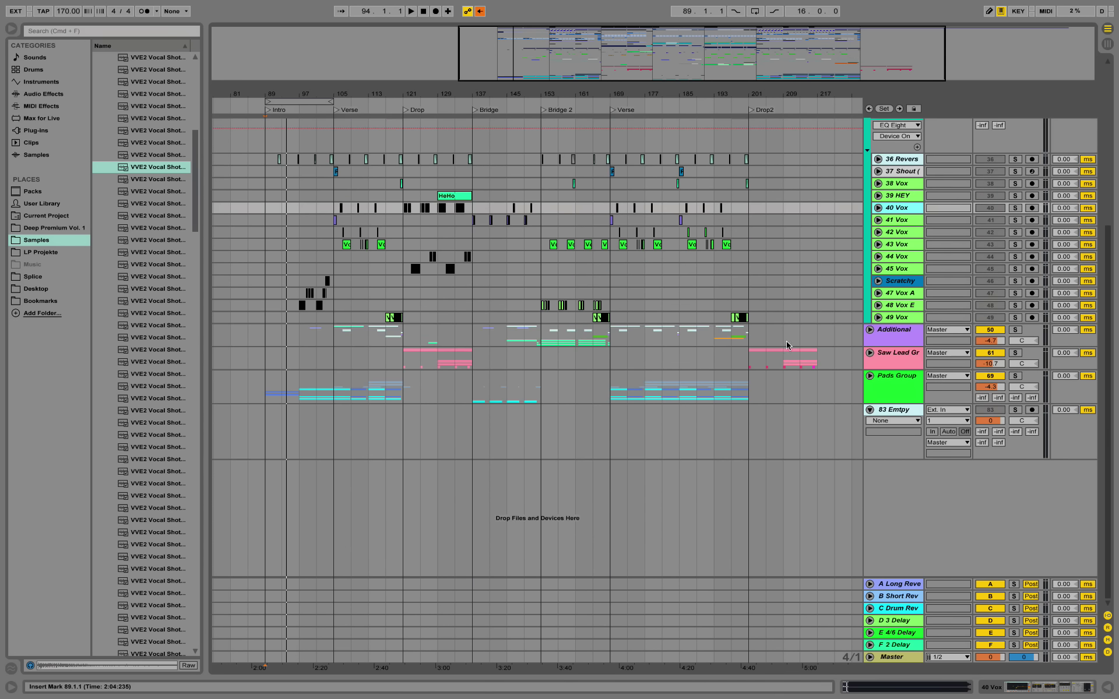
Step: Solo the 2 Original reference track, play its Intro from bar 89, and turn on looping over the Intro section
left_click_drag(274, 97, 390, 242)
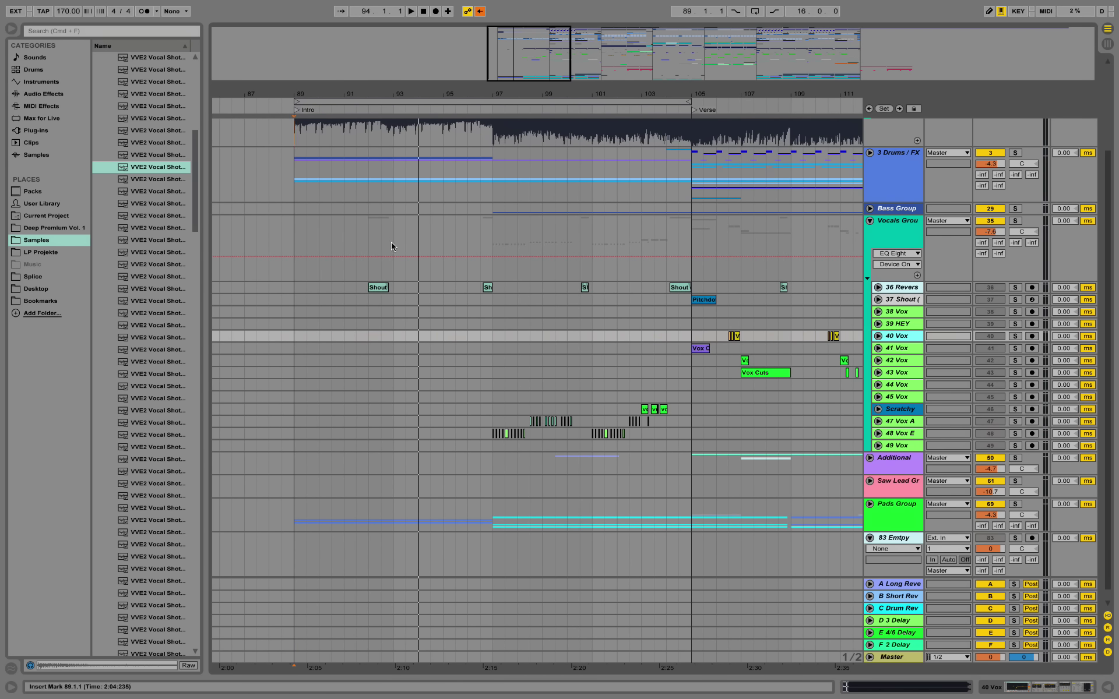
scroll(390, 242, "up", 3)
scroll(389, 233, "up", 3)
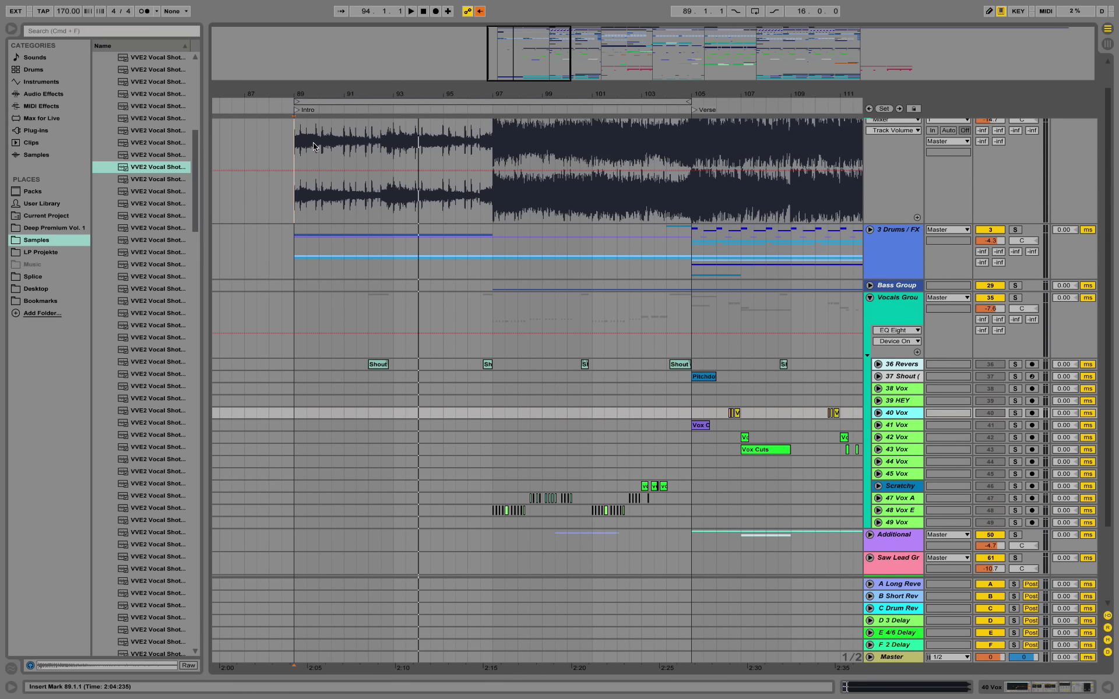
left_click(296, 141)
key("space")
scroll(476, 211, "up", 2)
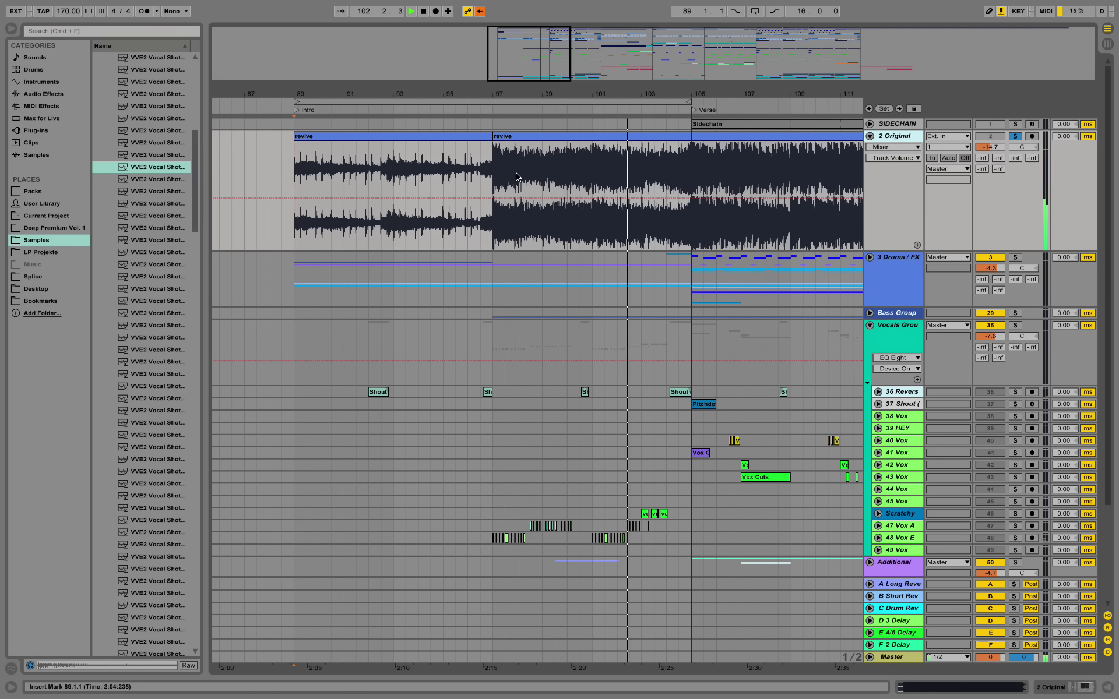
left_click(652, 102)
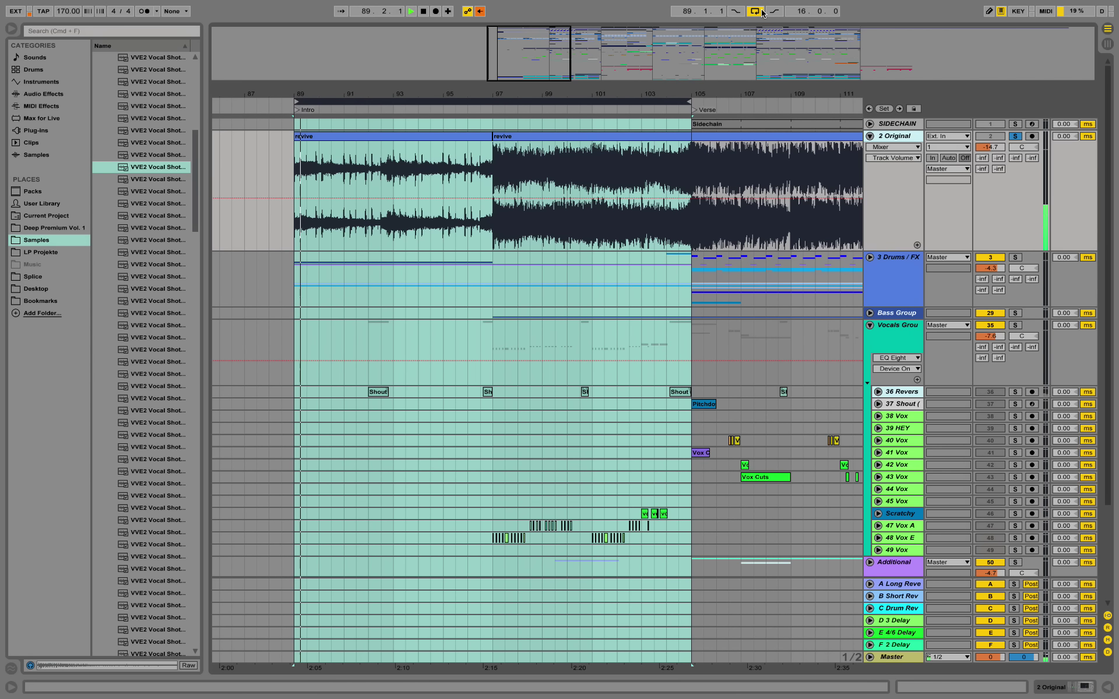
Step: Unfold the 36 Reverse track and replay the Intro of the 2 Original reference track
left_click(493, 344)
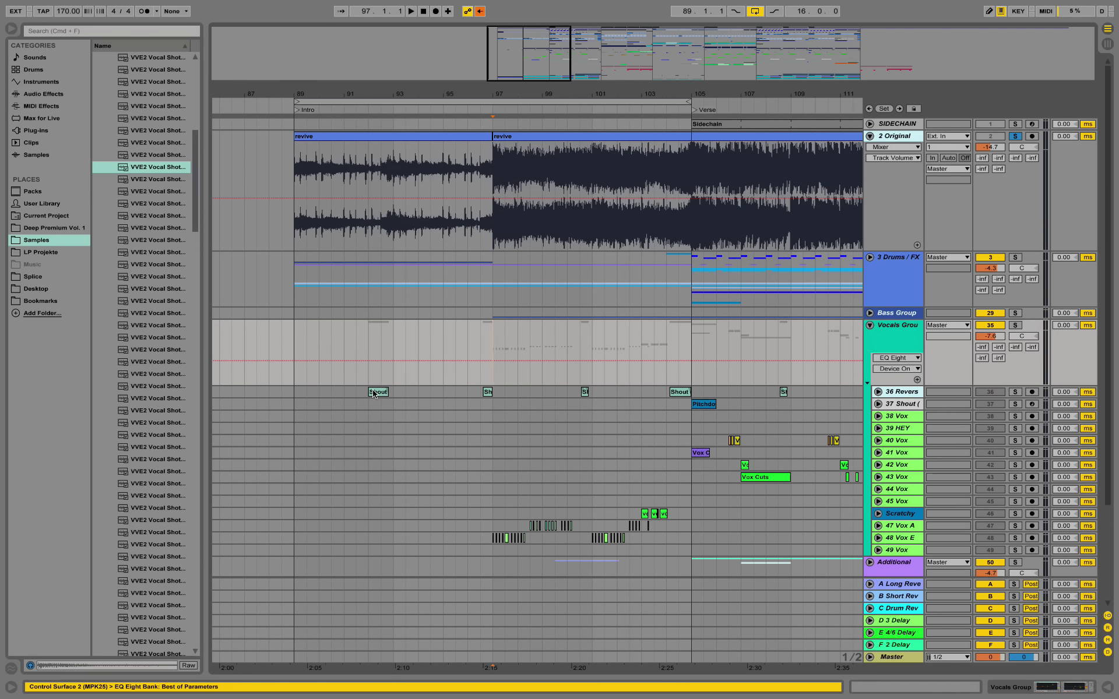
left_click(878, 392)
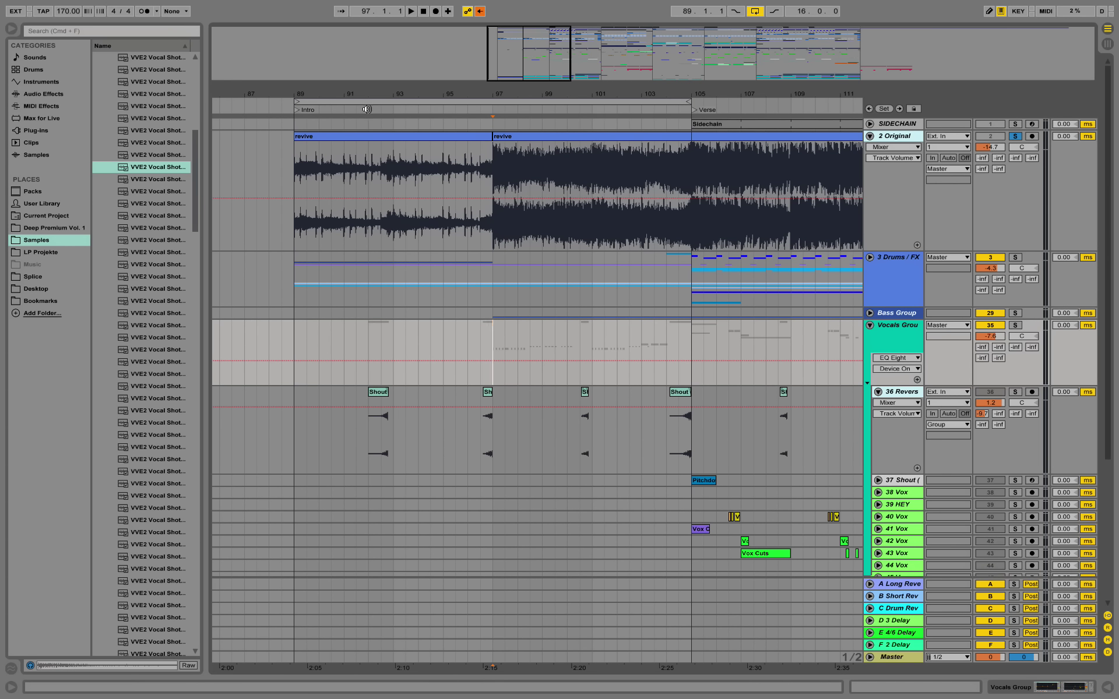
left_click(891, 140)
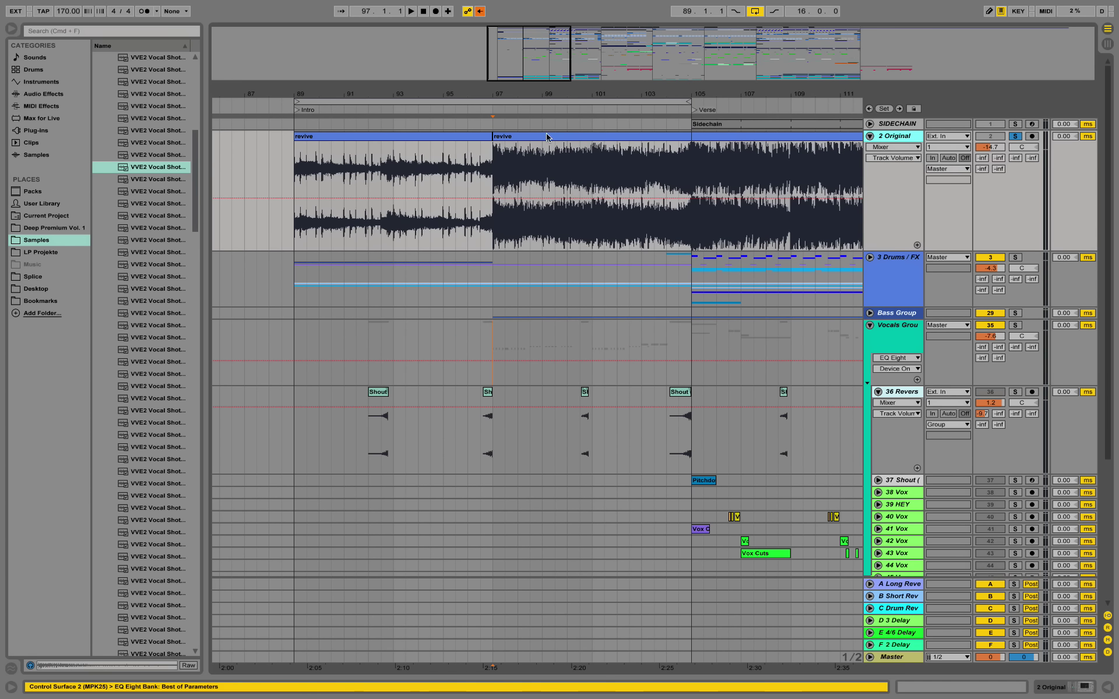
left_click(361, 110)
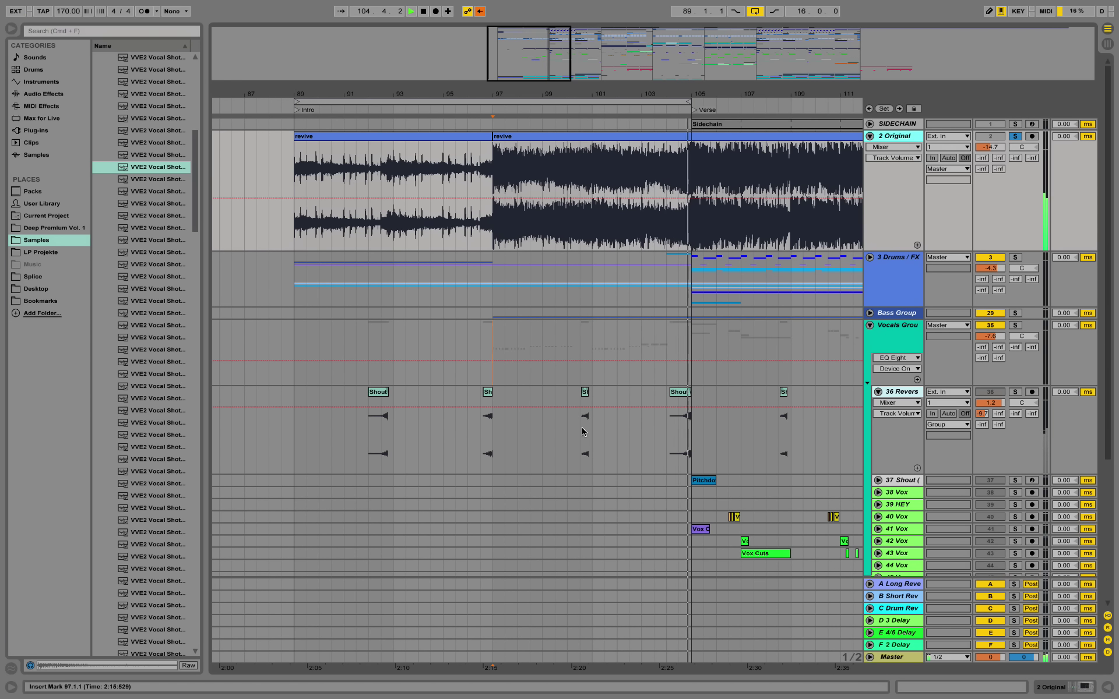
key("space")
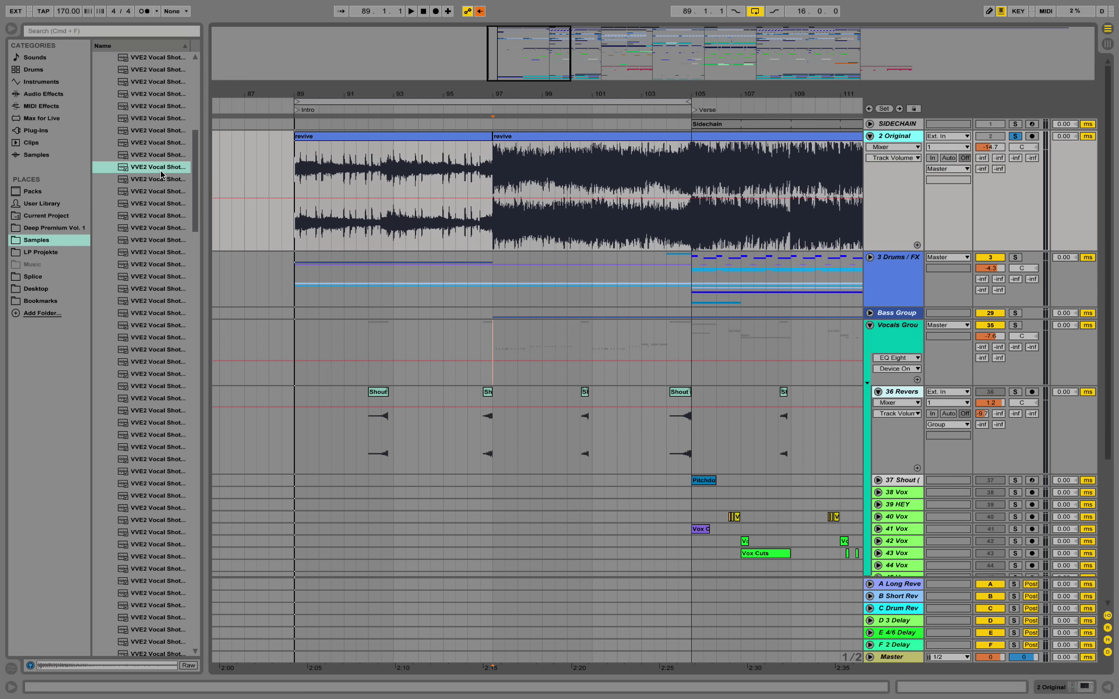
Step: Widen the browser to read the full vocal sample names, select VVE2 Vocal Shots 015.wav, and narrow the browser again
left_click_drag(206, 173, 242, 176)
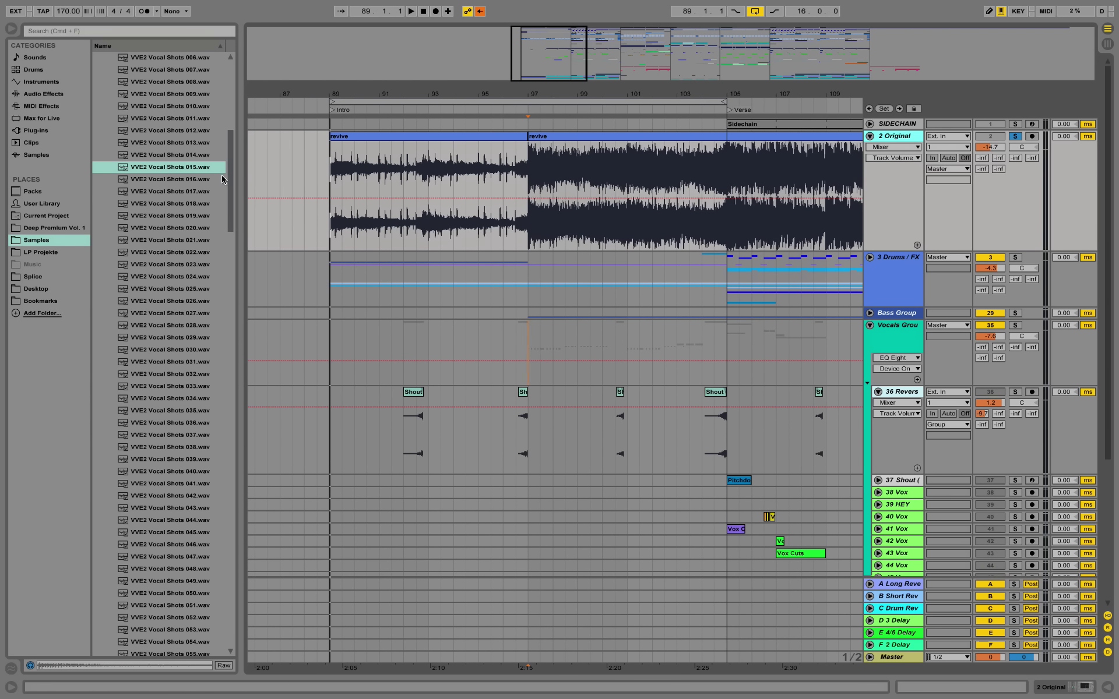
left_click(182, 170)
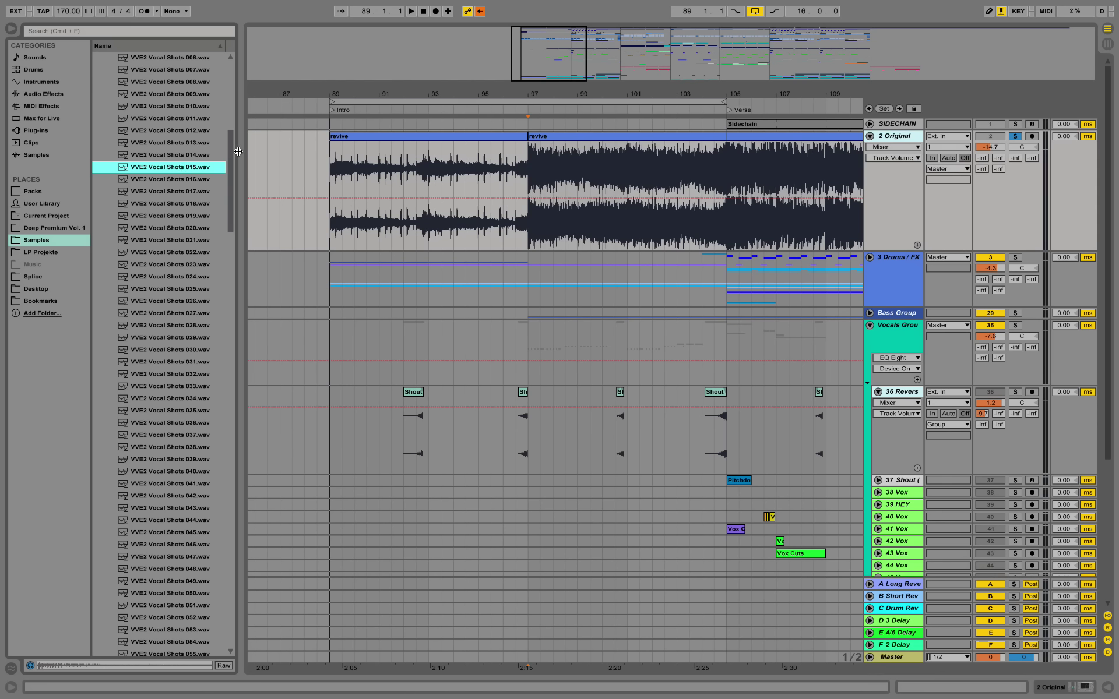
left_click_drag(238, 151, 219, 153)
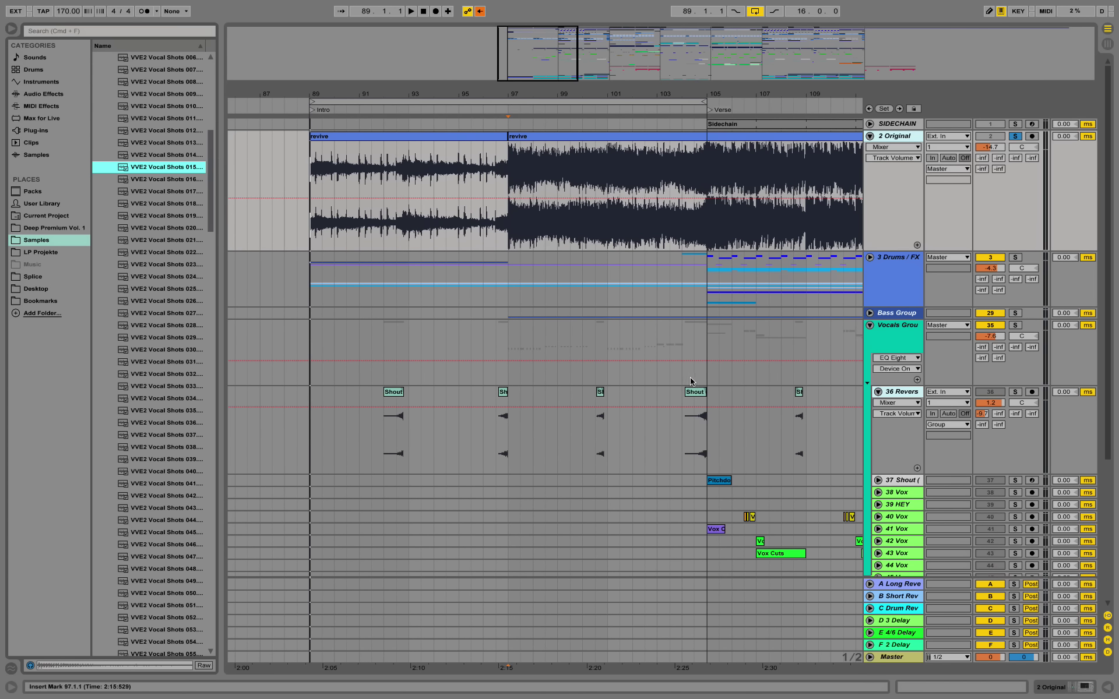
Step: Solo the 36 Reverse track and play its first Shout (Freeze) clip at bar 92
left_click_drag(385, 95, 485, 122)
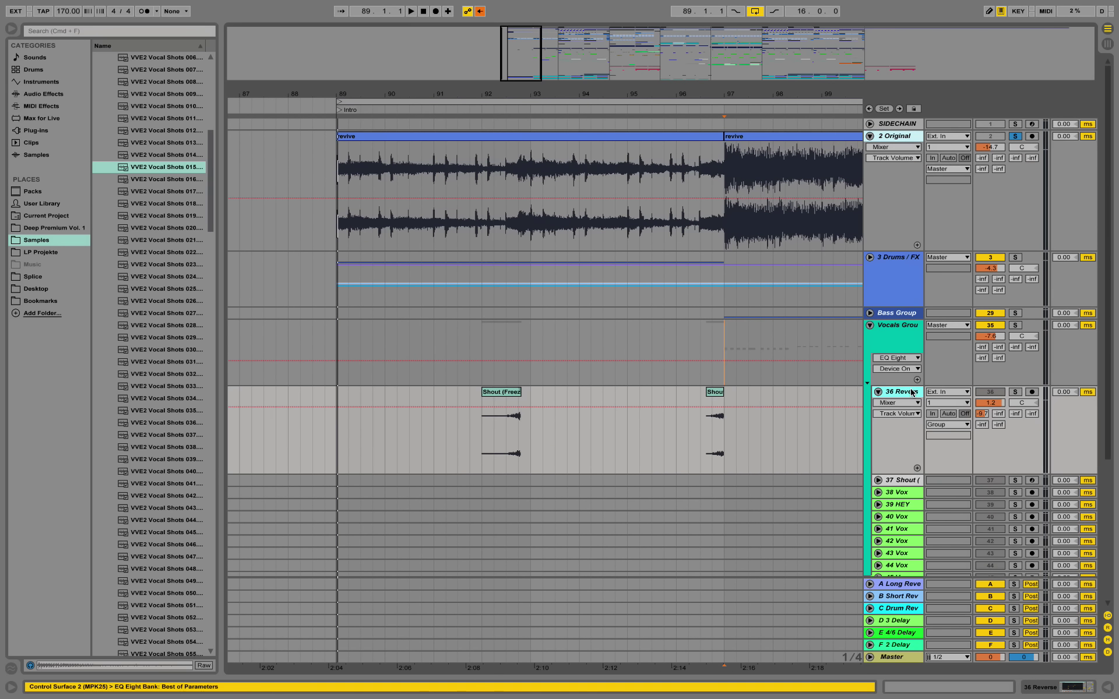
left_click(997, 387)
left_click(1016, 393)
key("space")
left_click(483, 391)
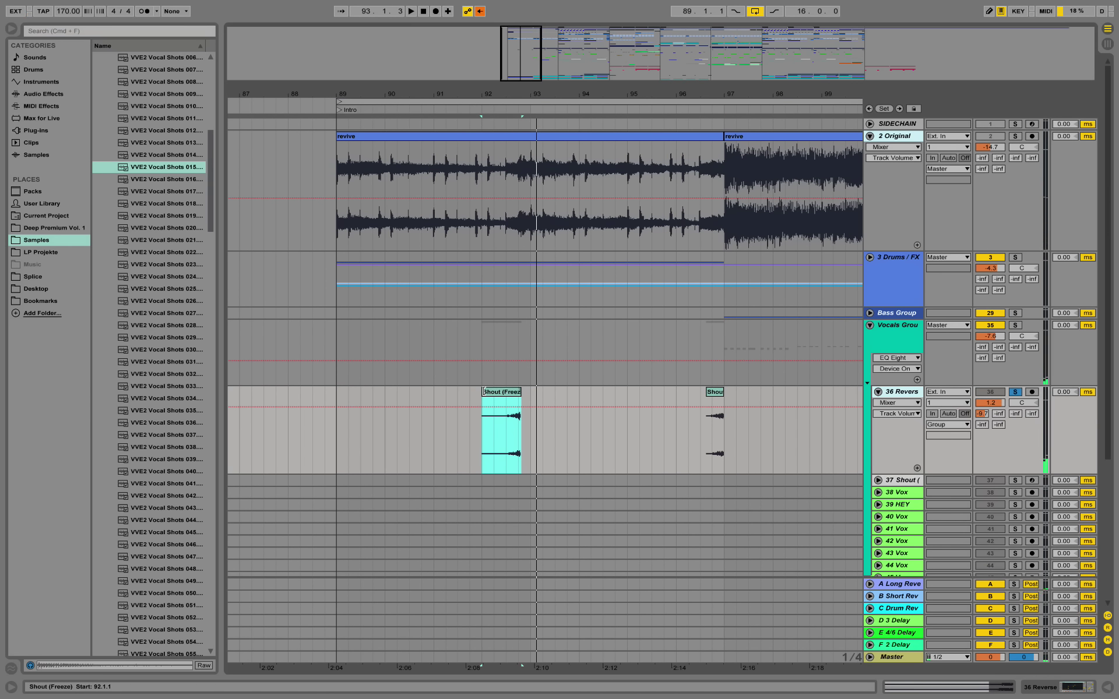
left_click(483, 391)
key("space")
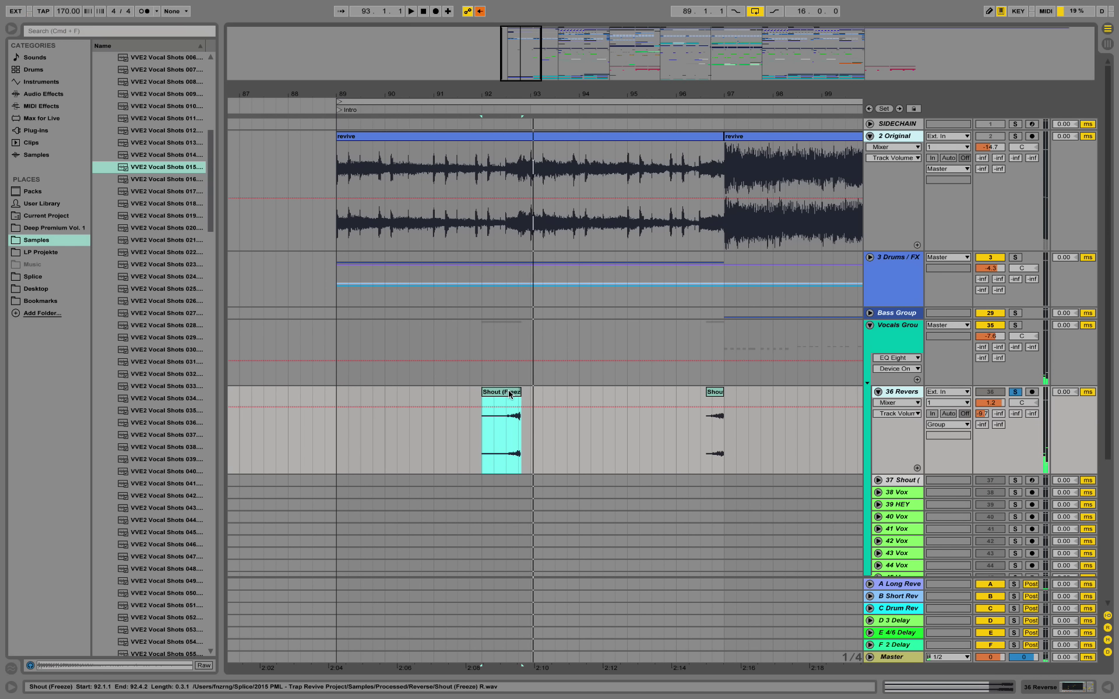
Step: Open the first Shout (Freeze) clip's sample waveform and play the clip
double_click(509, 392)
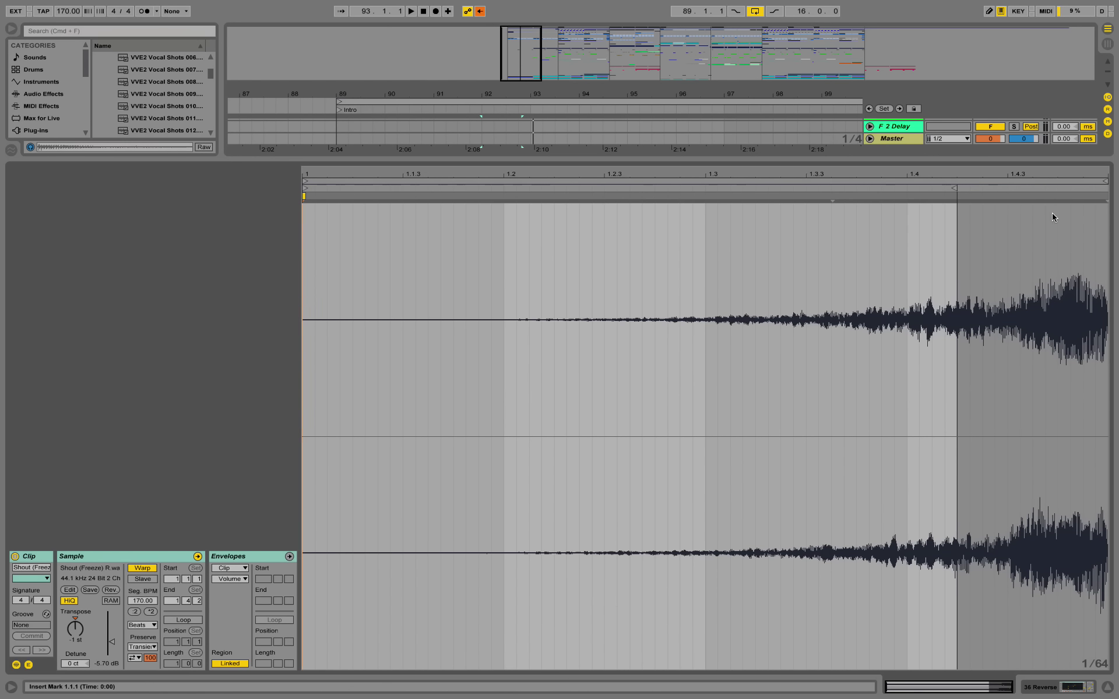
key("space")
key("space")
Step: Show the 36 Reverse track's device chain and locate EQ Eight and Simple Delay among the browser's audio effects
left_click(1060, 687)
scroll(717, 187, "up", 2)
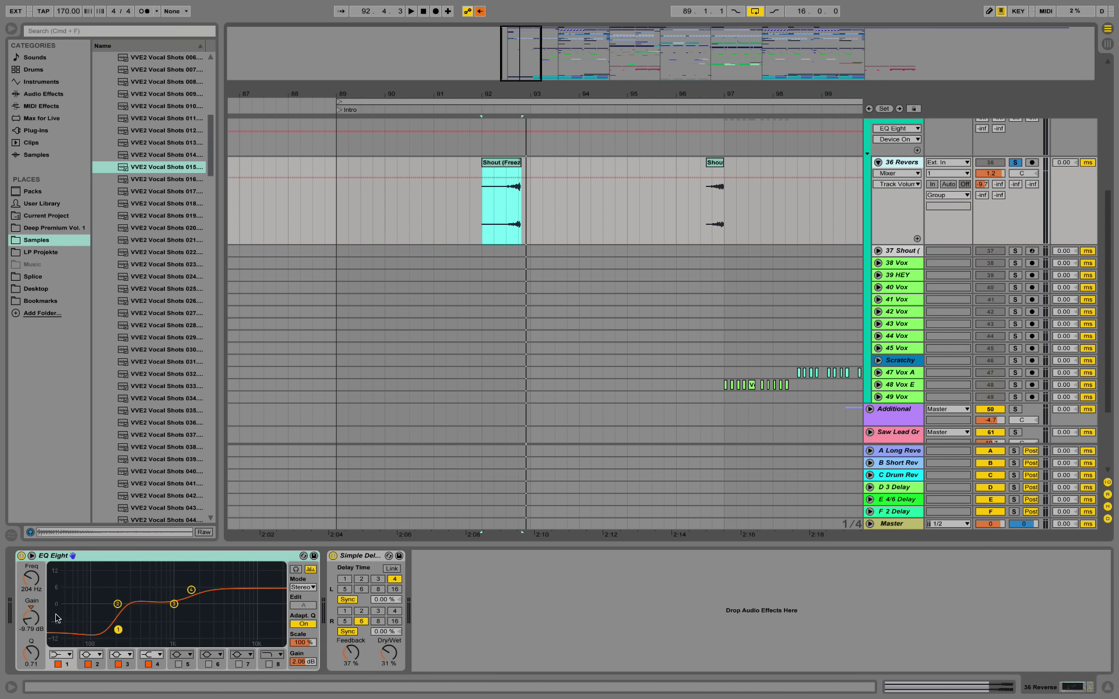
left_click(43, 94)
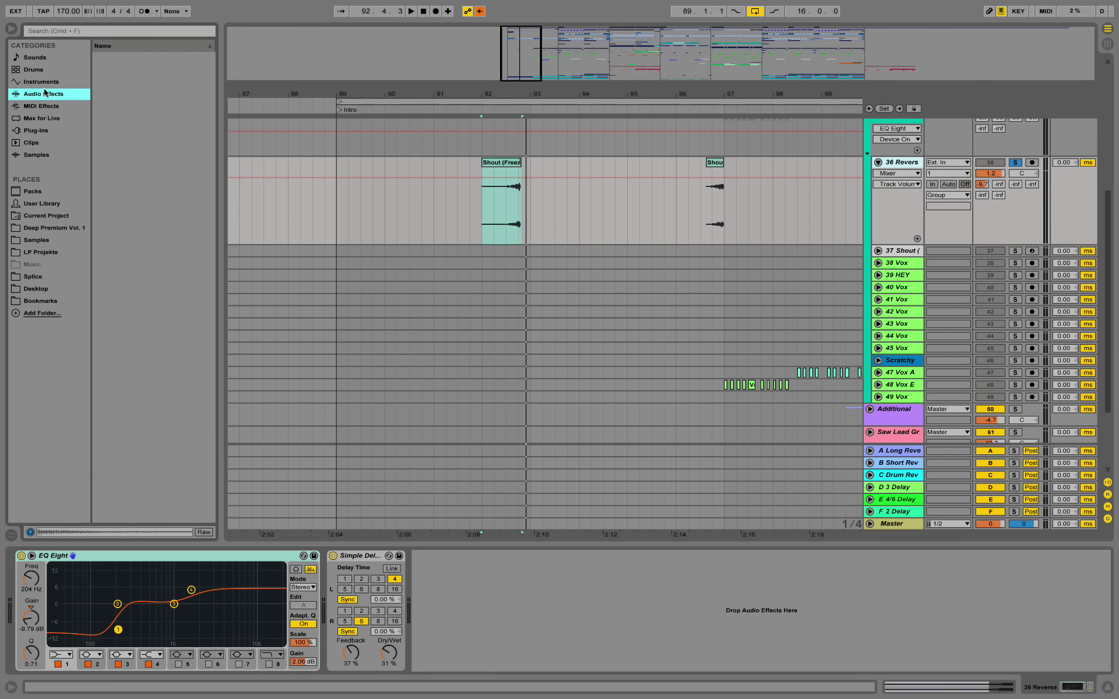
left_click(164, 181)
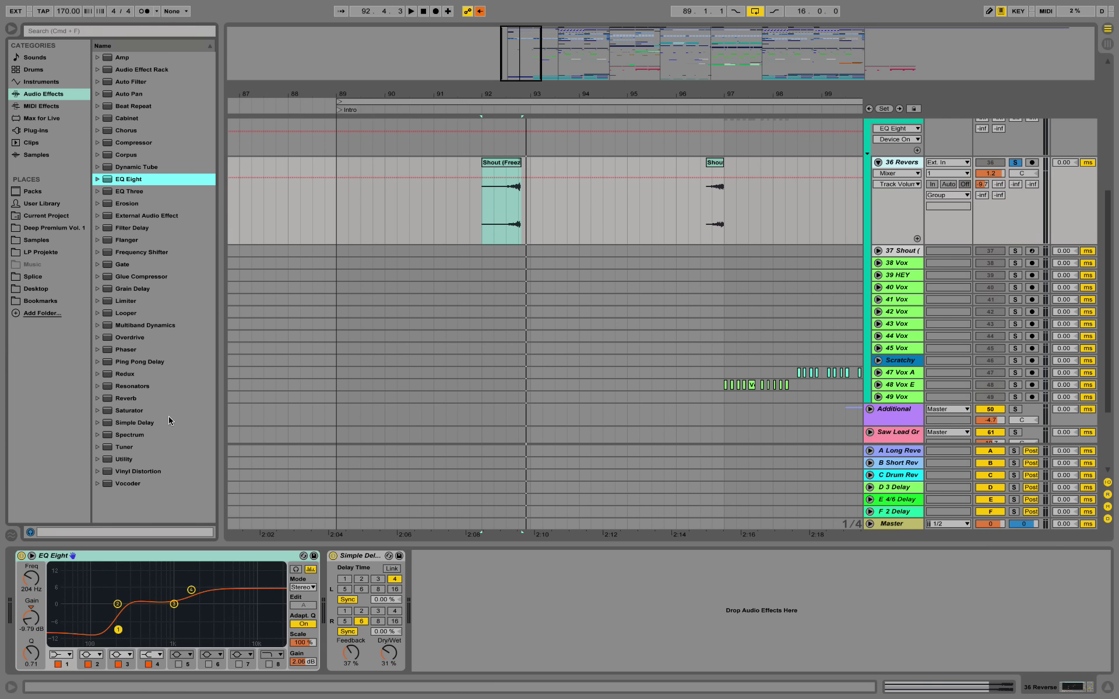
left_click(142, 424)
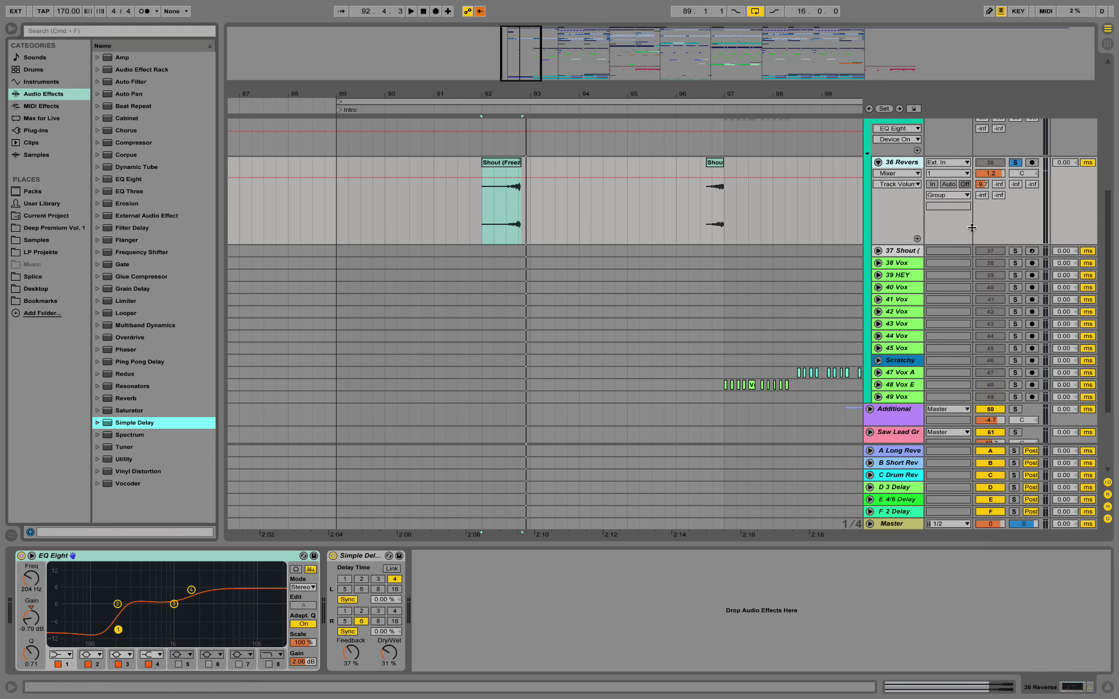
Step: Examine the 36 Reverse track's A-Long Reverb send and its return reverb, and play the reversed shout through it
left_click(983, 187)
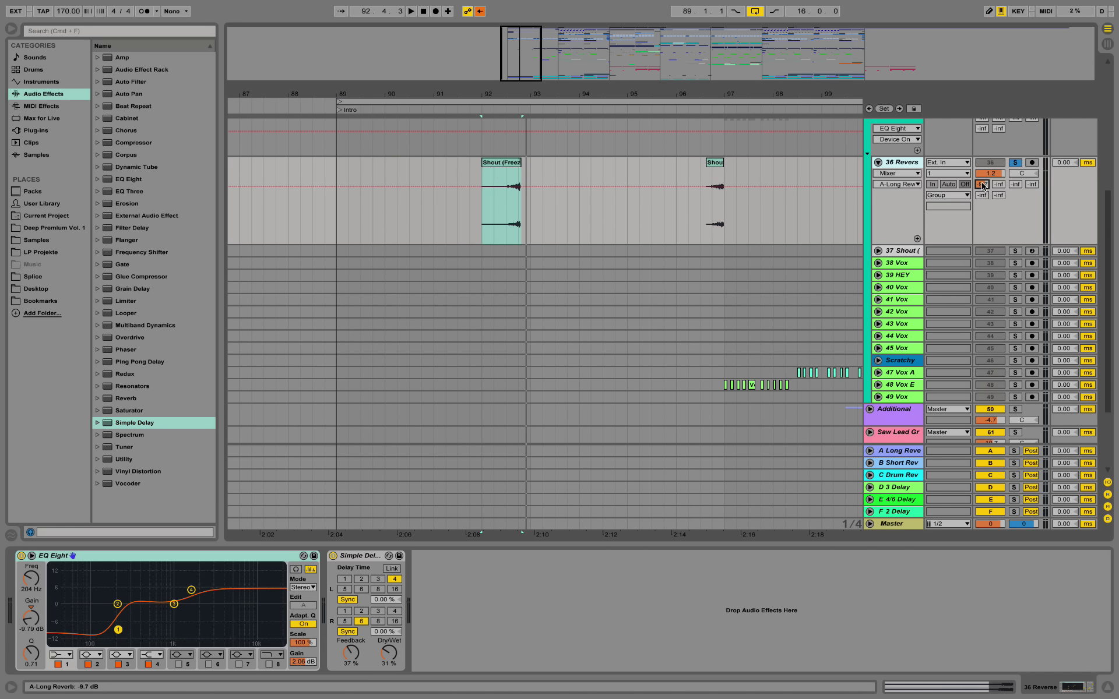
left_click(898, 452)
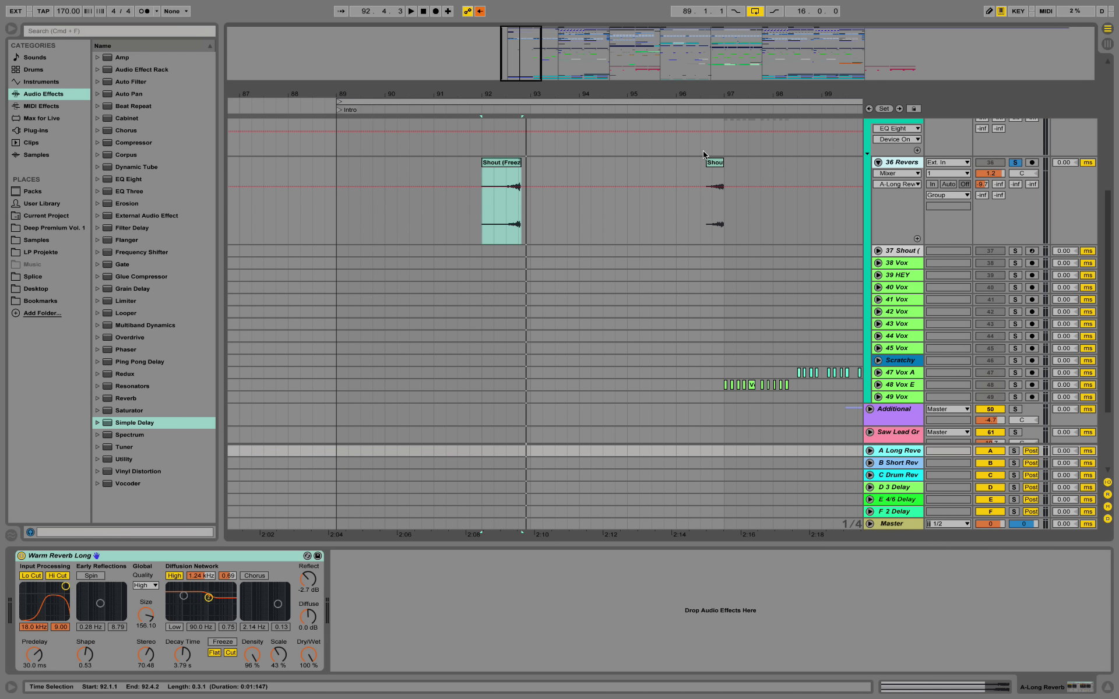
scroll(561, 192, "up", 1)
key("space")
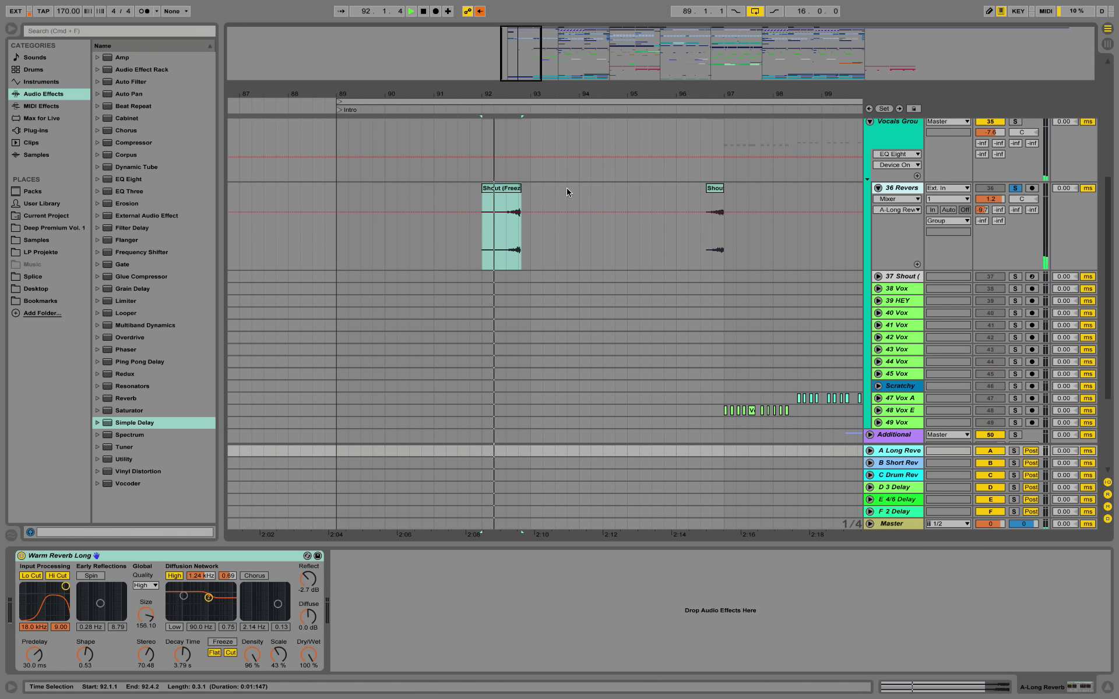
scroll(624, 177, "up", 1)
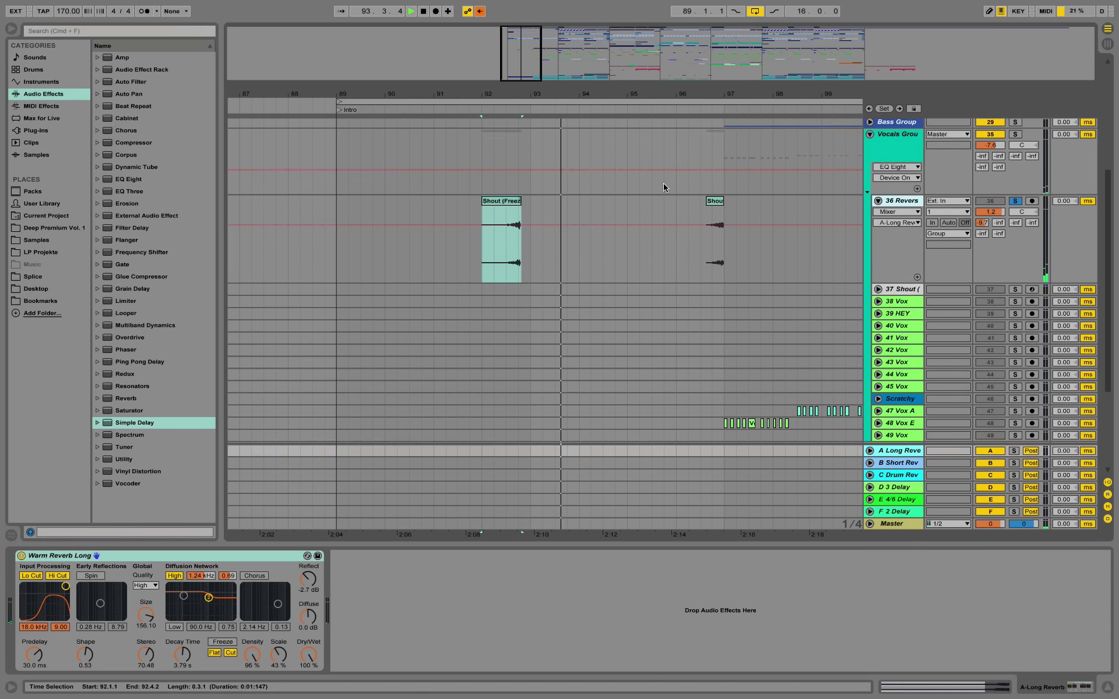
left_click_drag(707, 94, 485, 93)
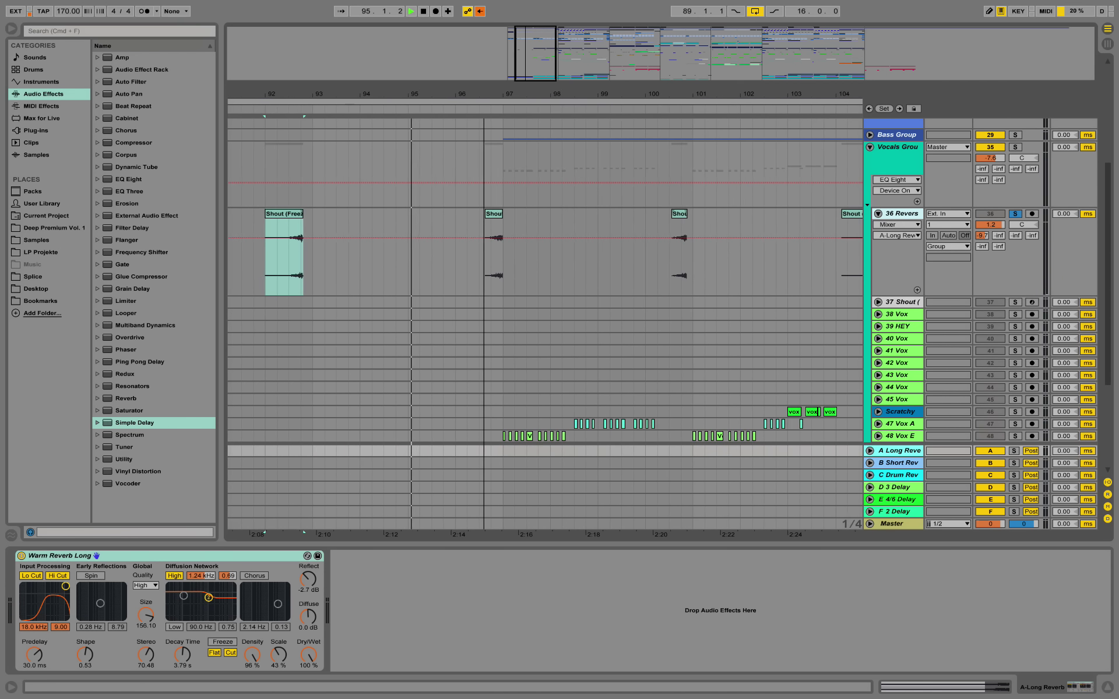
scroll(400, 214, "up", 3)
key("space")
Step: Solo the 2 Original track, play the Intro around bar 92 for comparison, and switch the solo off
scroll(400, 213, "left", 3)
scroll(401, 213, "up", 3)
scroll(986, 201, "up", 2)
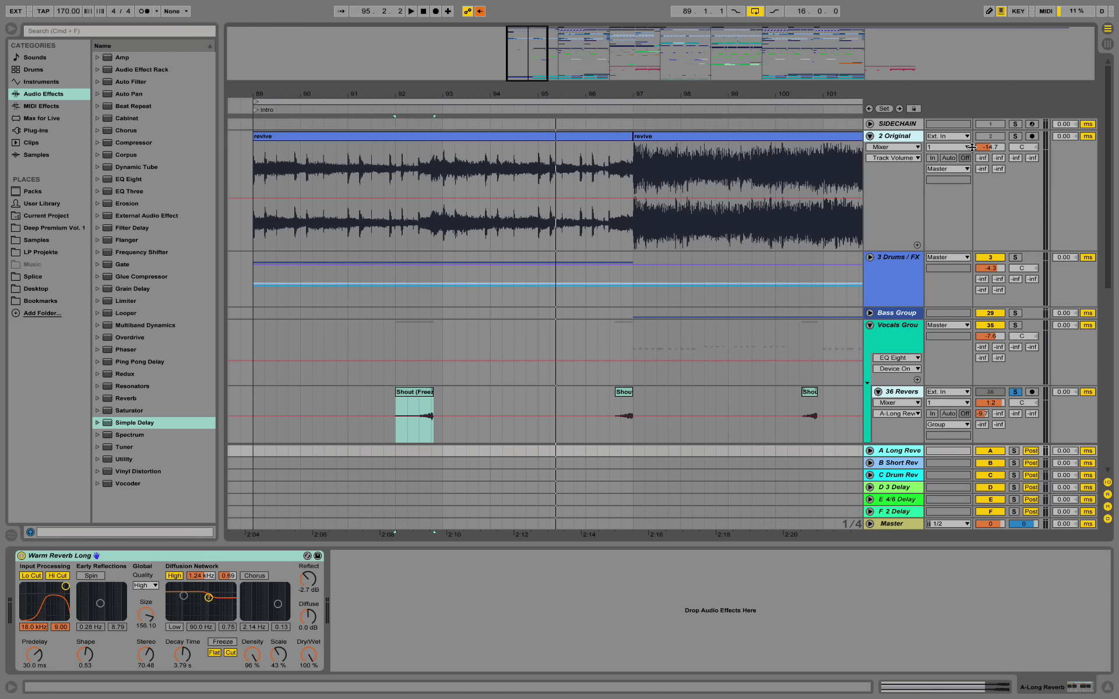
left_click(1017, 138)
left_click(382, 109)
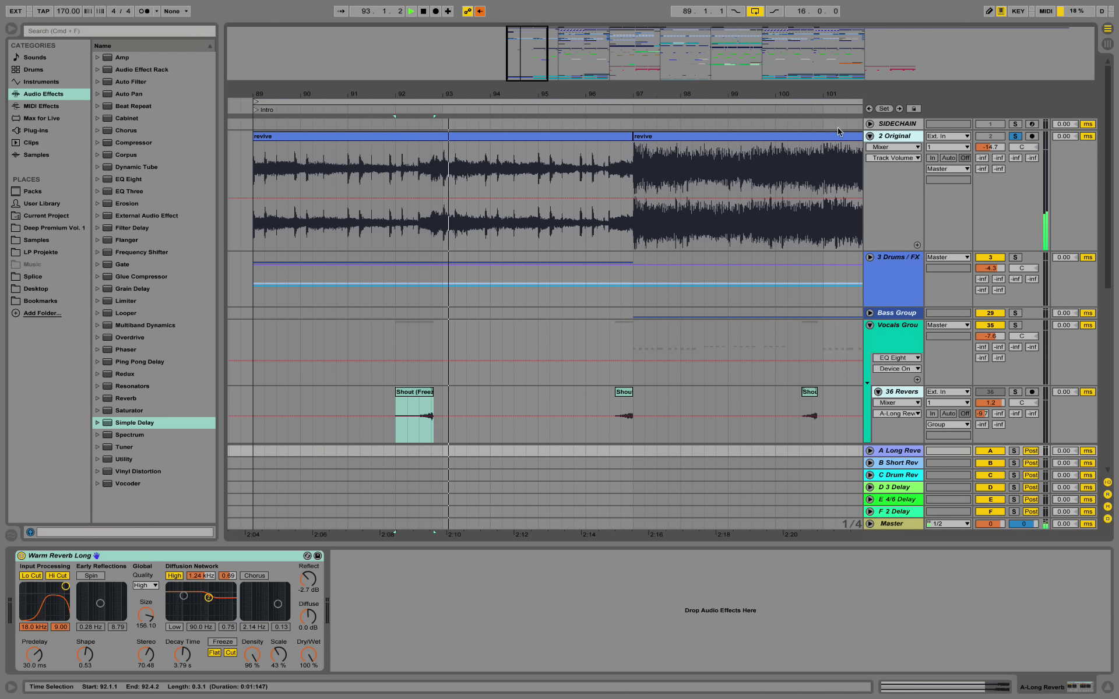
left_click(1020, 136)
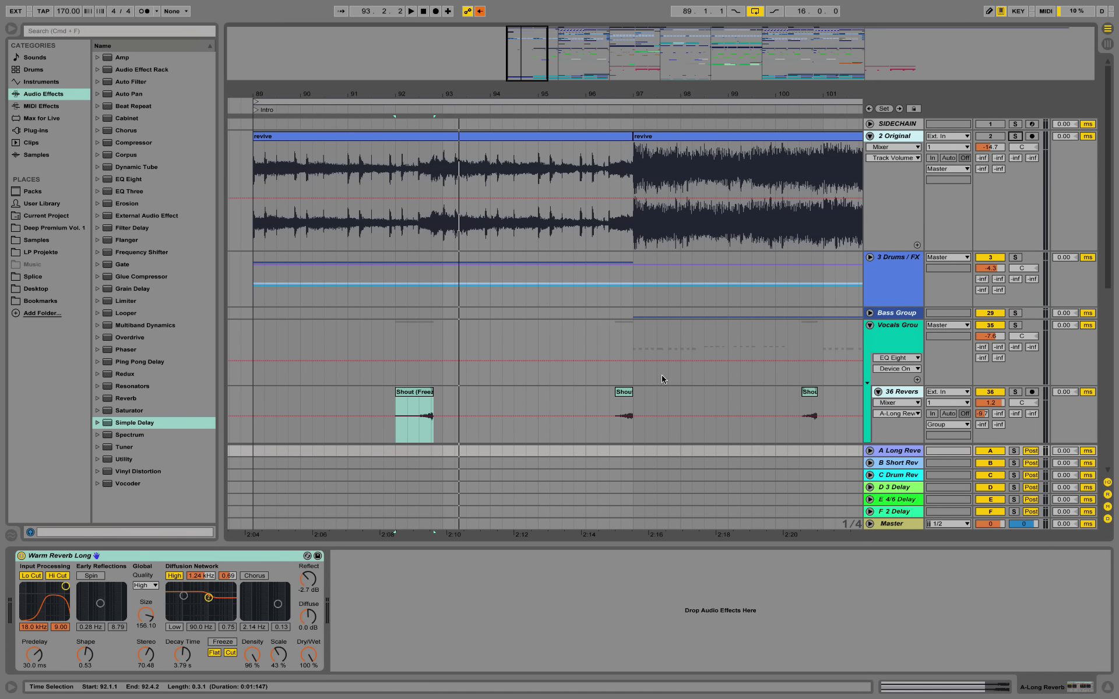
Step: Set the project tempo to 110 BPM and play the Intro with all tracks active
scroll(643, 397, "down", 3)
scroll(497, 219, "up", 2)
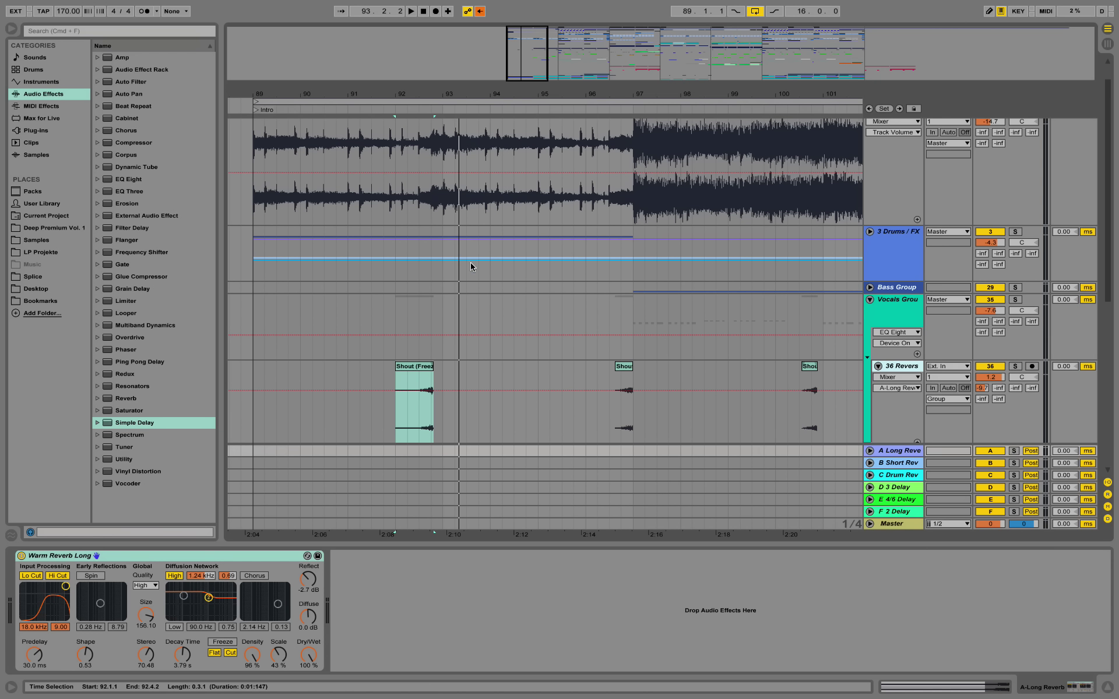
scroll(470, 262, "up", 2)
left_click_drag(509, 89, 466, 65)
scroll(607, 323, "down", 8)
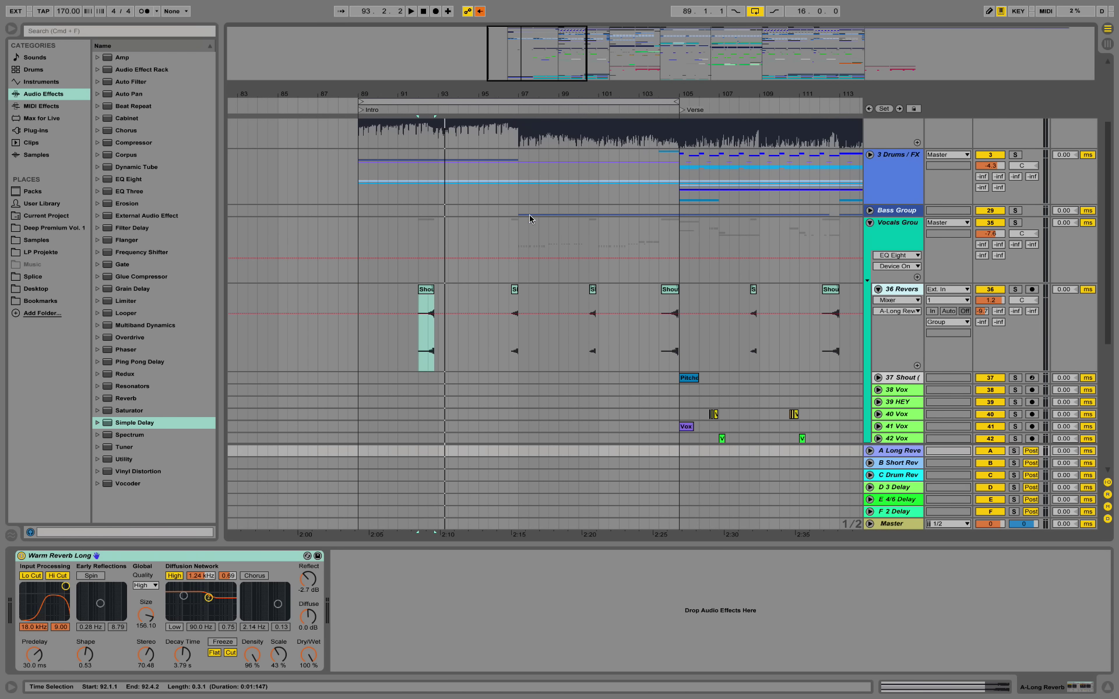
scroll(563, 186, "up", 3)
left_click_drag(527, 99, 549, 222)
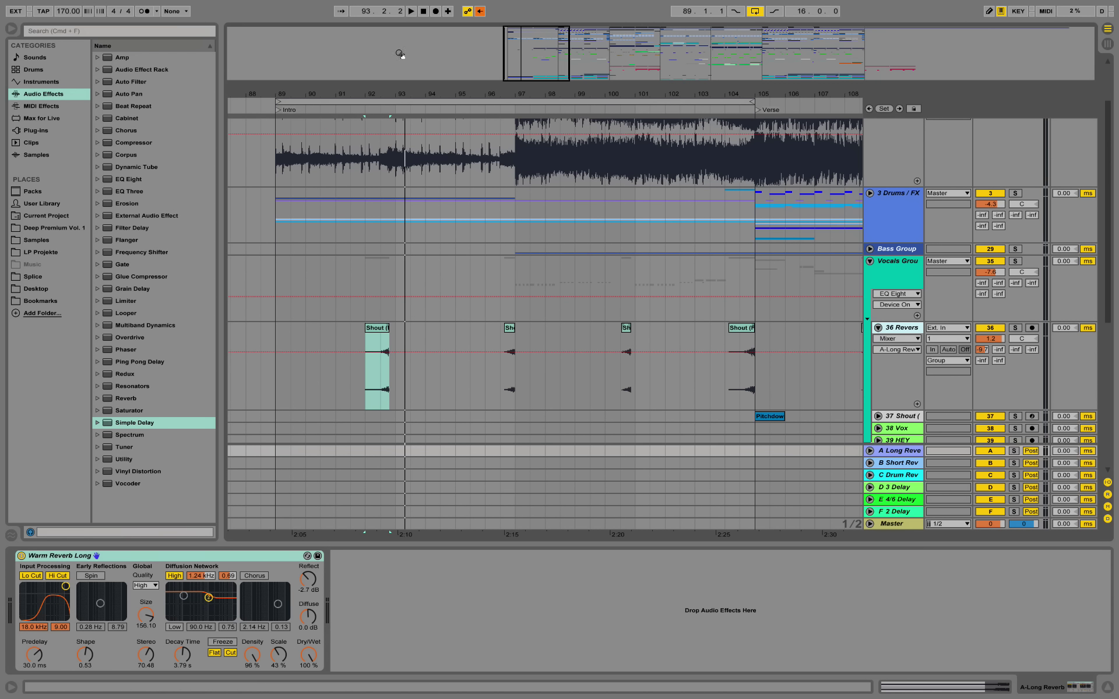
mouse_move(40, 3)
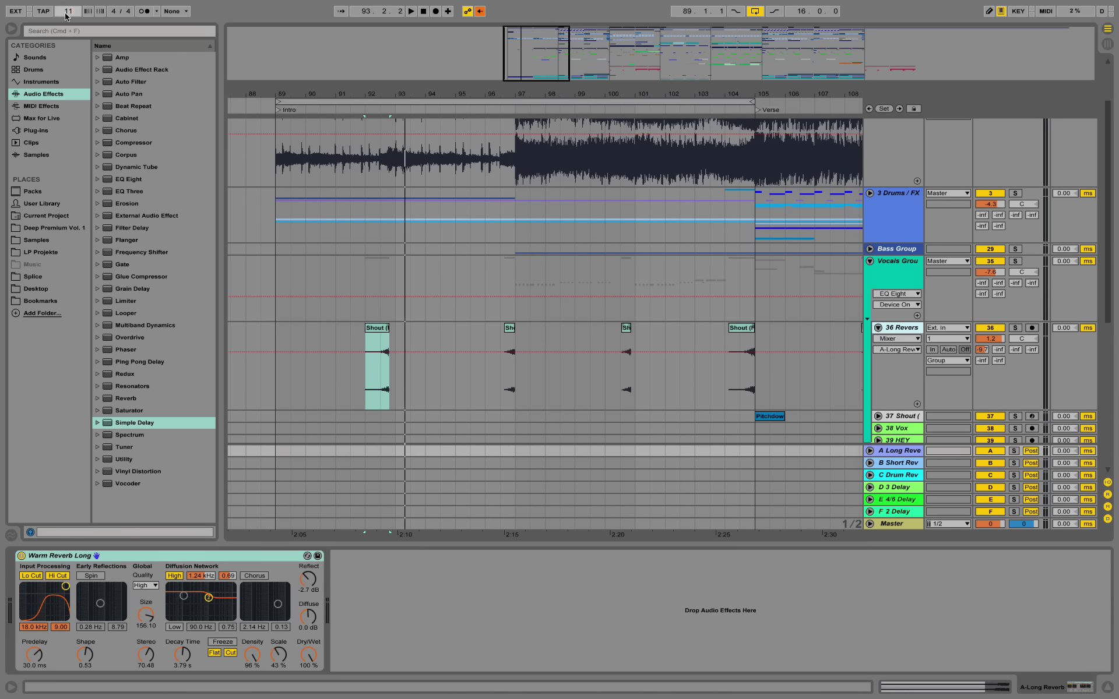
key("Return")
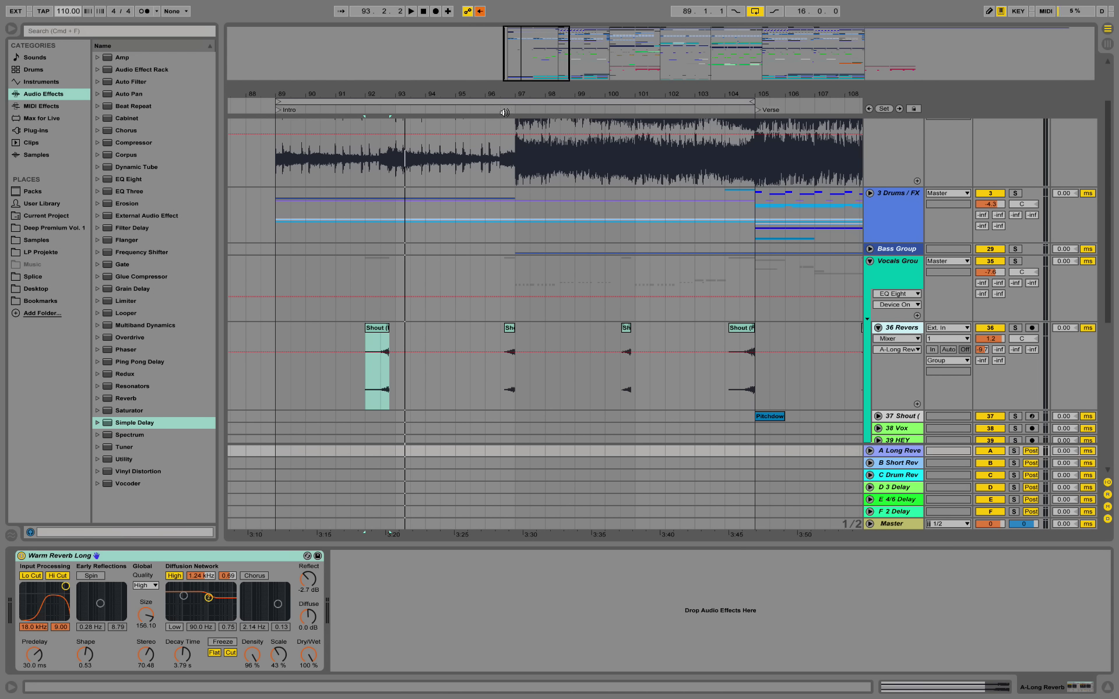
left_click(332, 106)
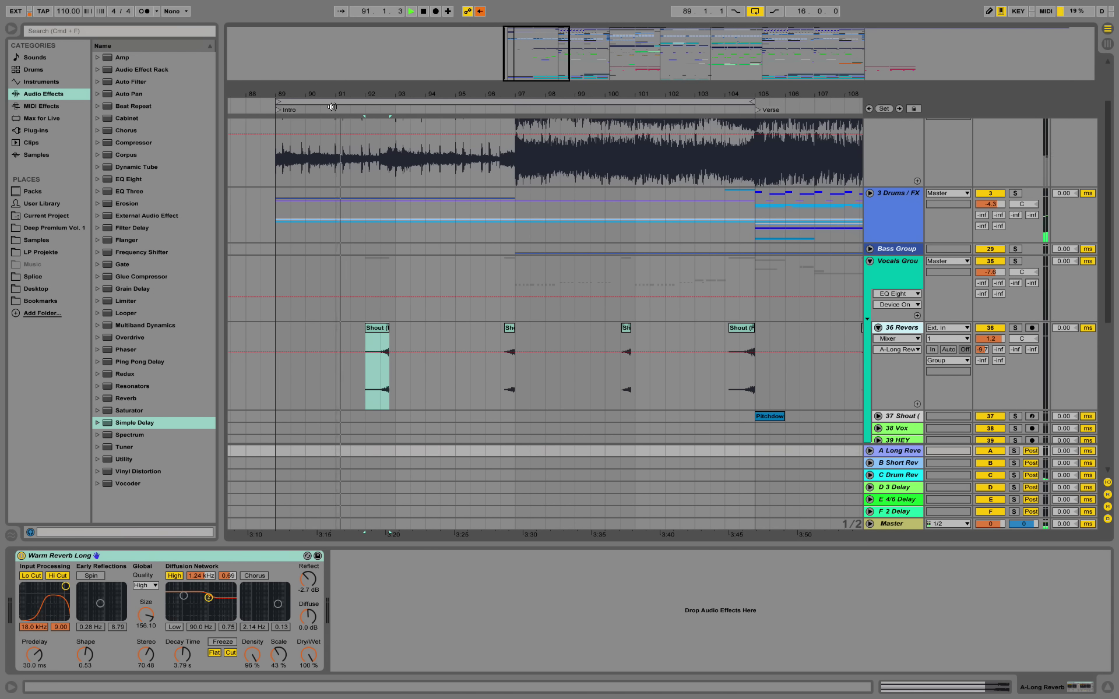
scroll(544, 162, "up", 2)
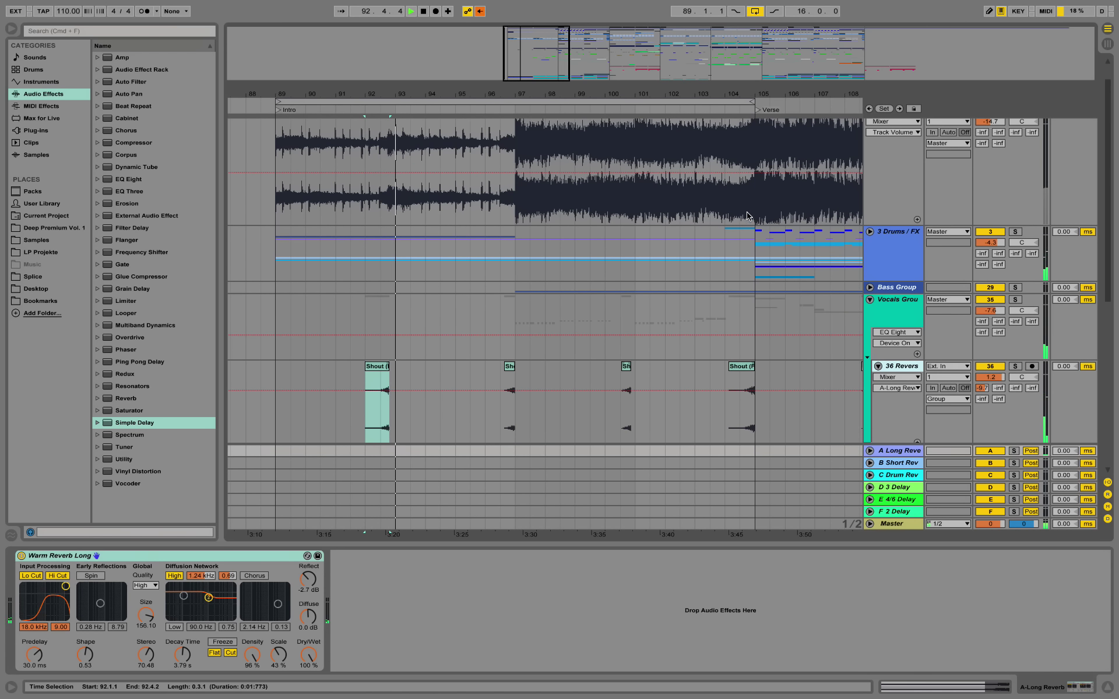
Step: Solo the 2 Original track and play it through the Intro as a reference
scroll(845, 186, "up", 1)
left_click(1015, 138)
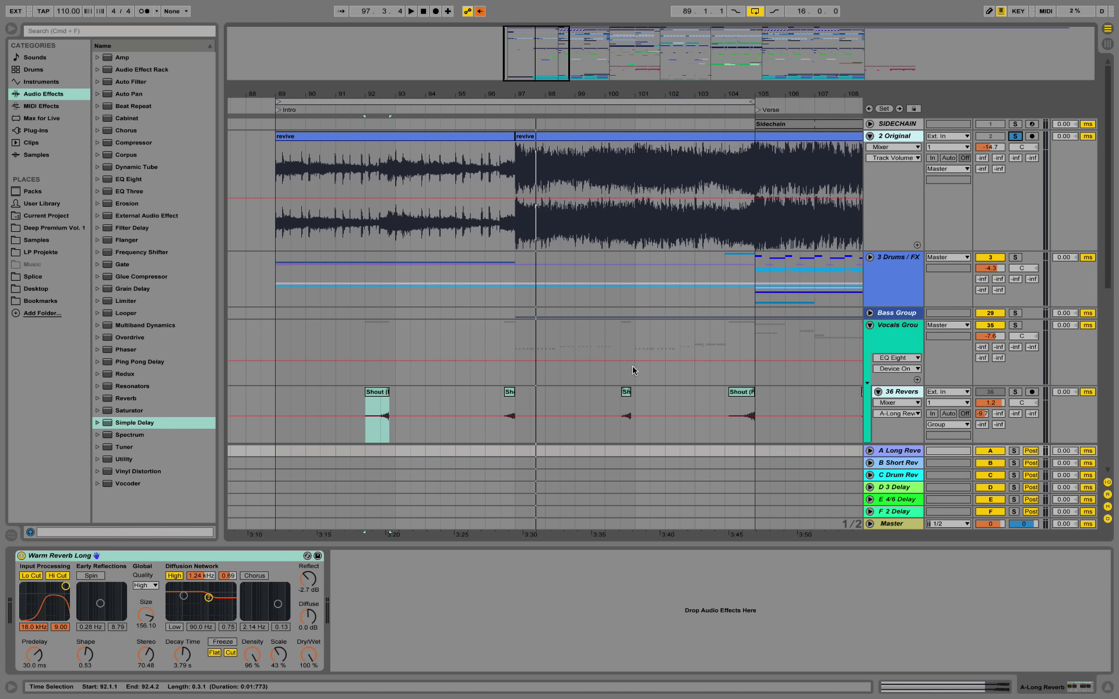
left_click(602, 111)
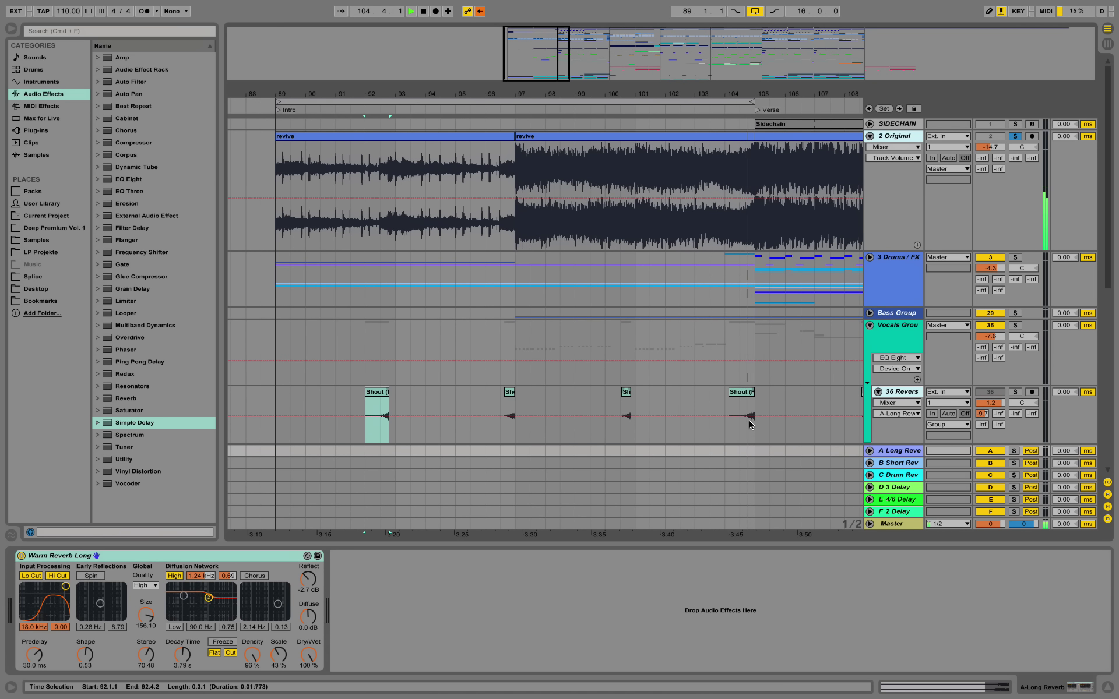
key("space")
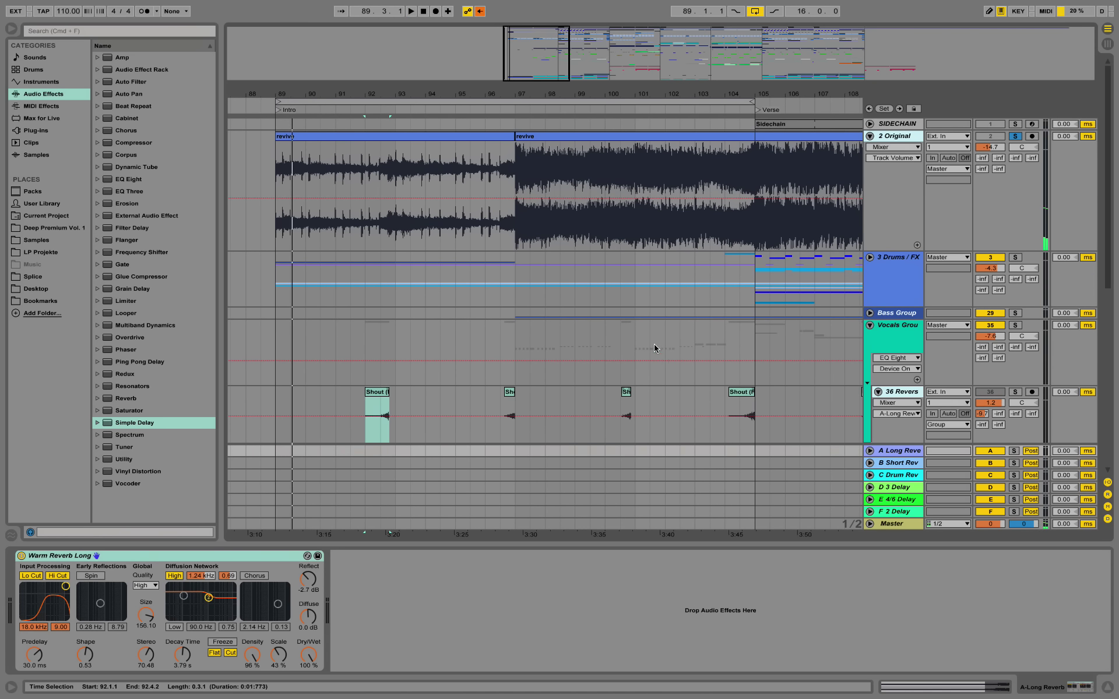
Step: Set the loop to the eight bars from 97 to the Verse and play the soloed original from bar 97
scroll(652, 338, "down", 5)
scroll(651, 339, "down", 5)
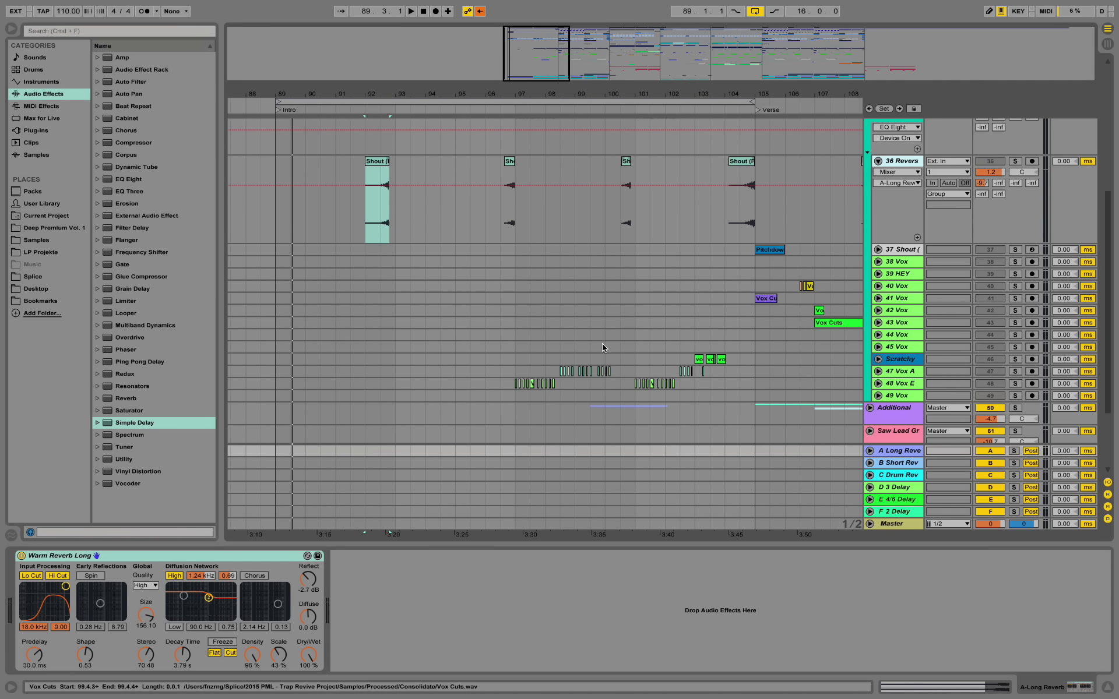
left_click_drag(279, 102, 516, 101)
scroll(560, 198, "up", 8)
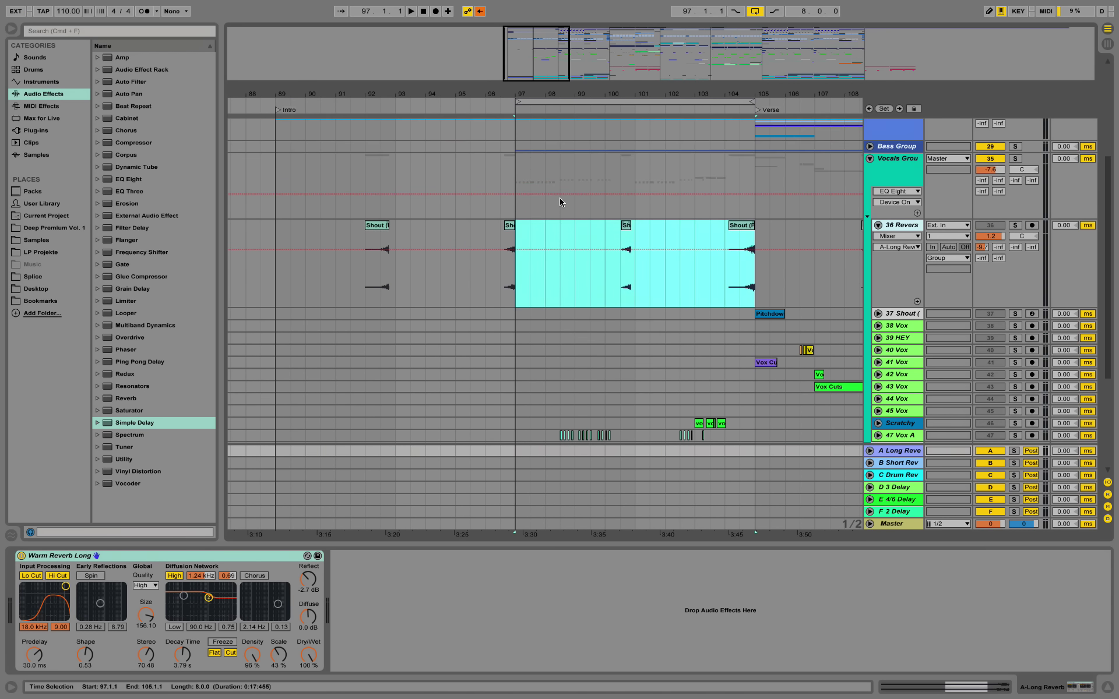
left_click_drag(533, 84, 559, 157)
scroll(771, 175, "up", 2)
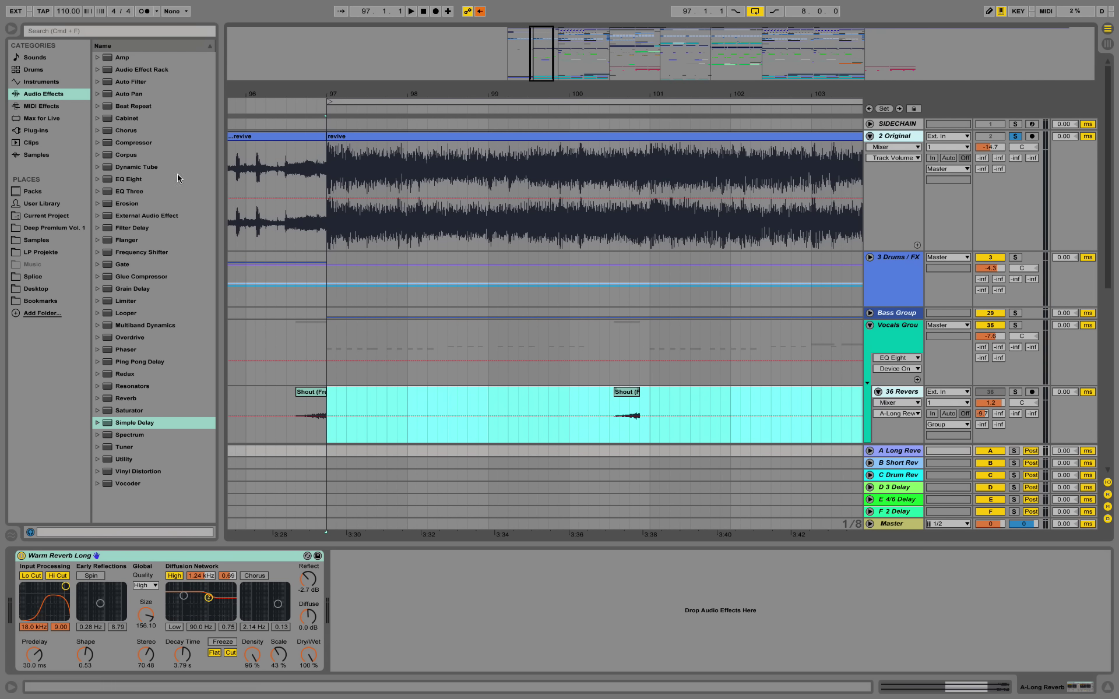
left_click(329, 164)
key("space")
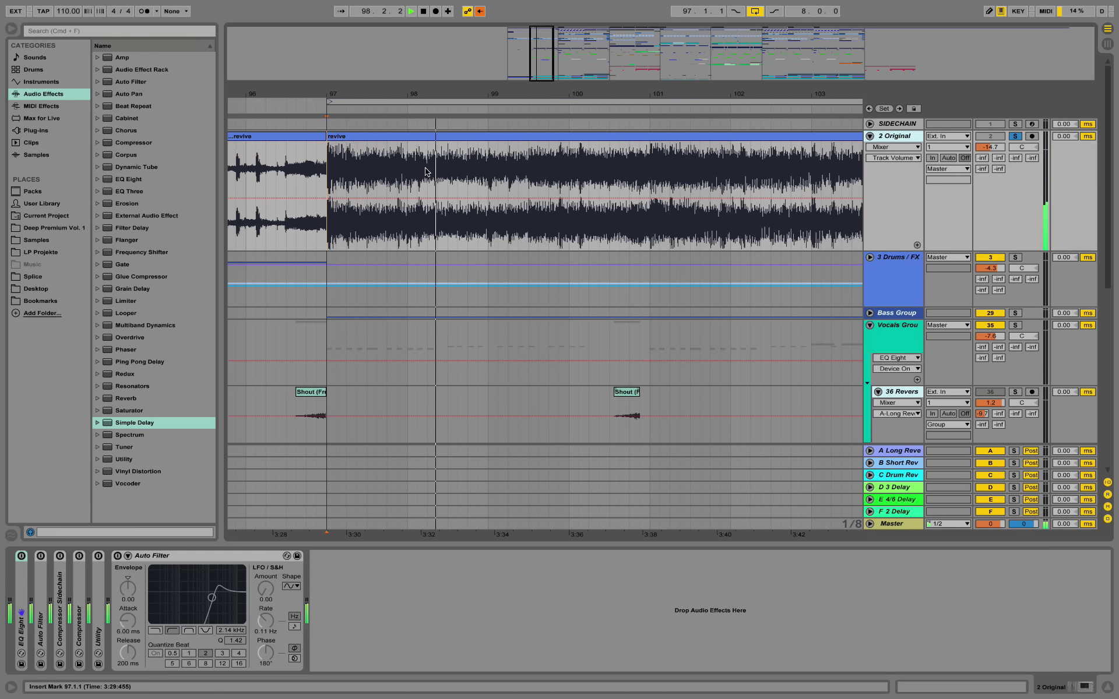
key("space")
Step: Unfold the 48 Vox E track in the Vocals Group and show its device chain
scroll(425, 187, "down", 10)
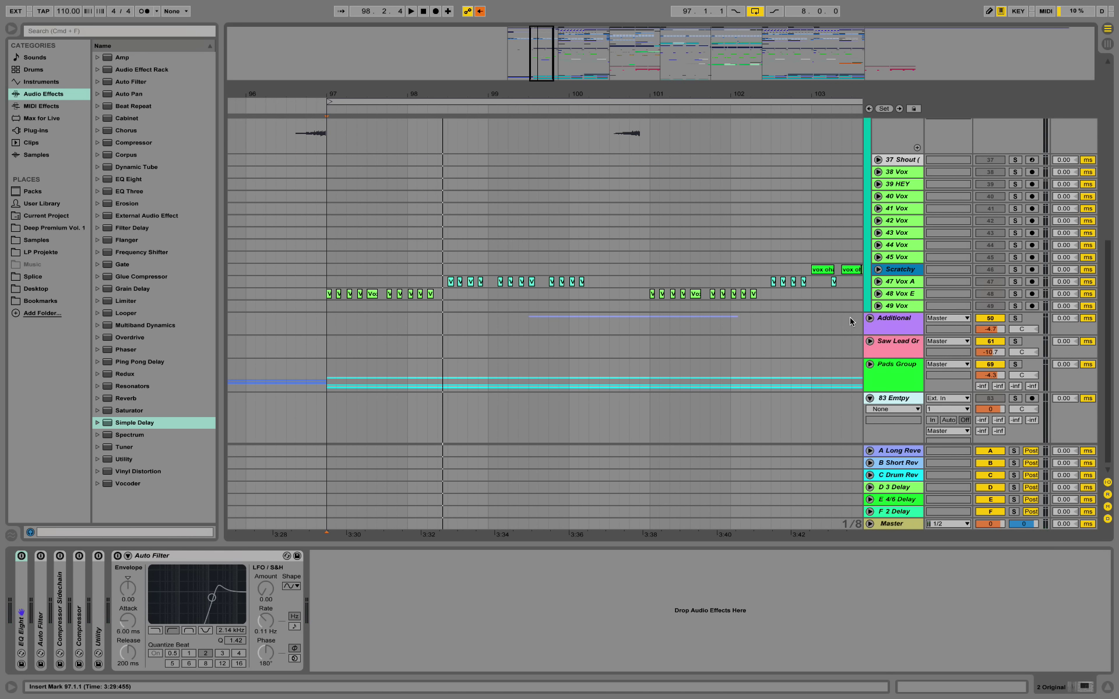
left_click(879, 294)
left_click(908, 300)
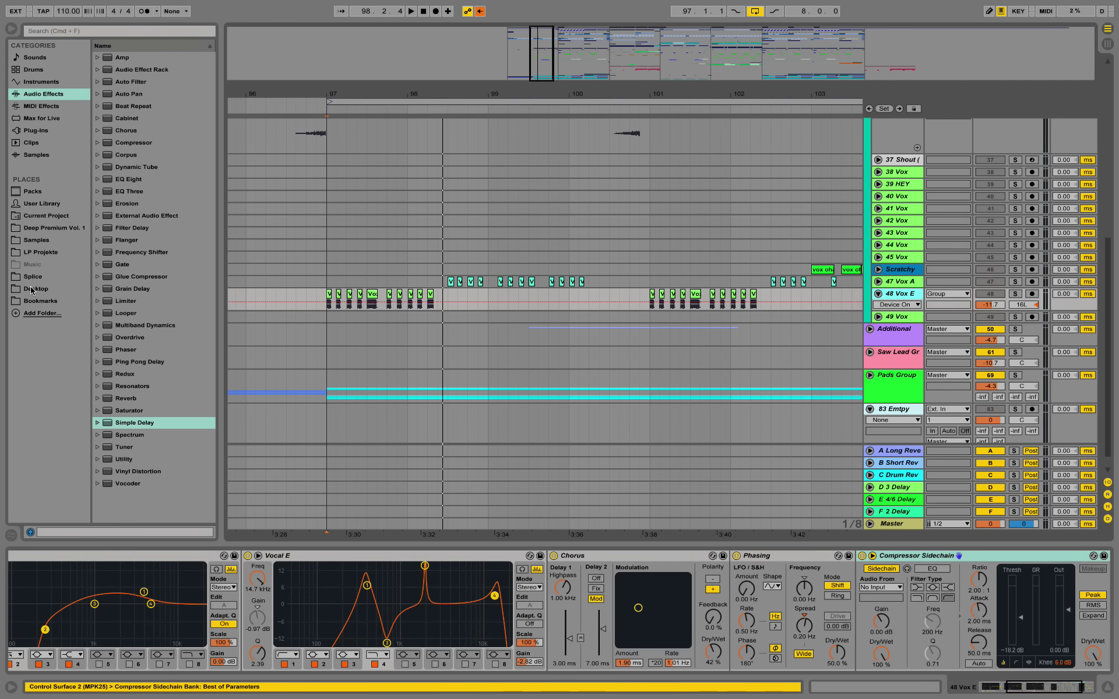
Step: Audition several VVE2 Vocal Shots between 013 and 019 from the Samples folder, ending on 017
left_click(46, 229)
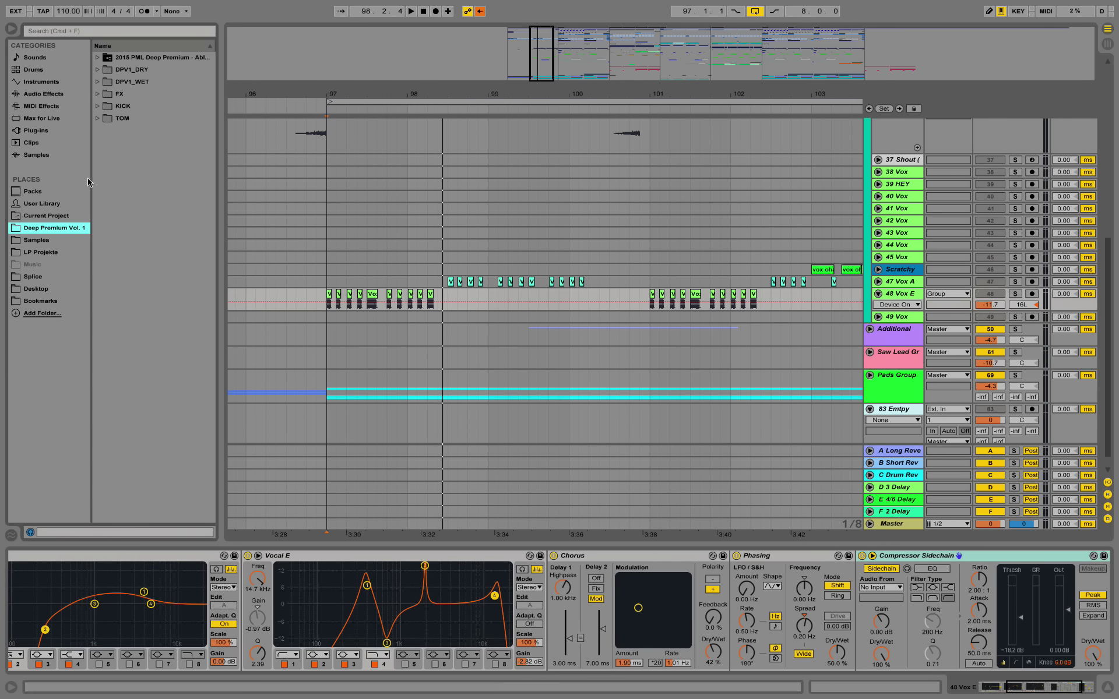
left_click(35, 240)
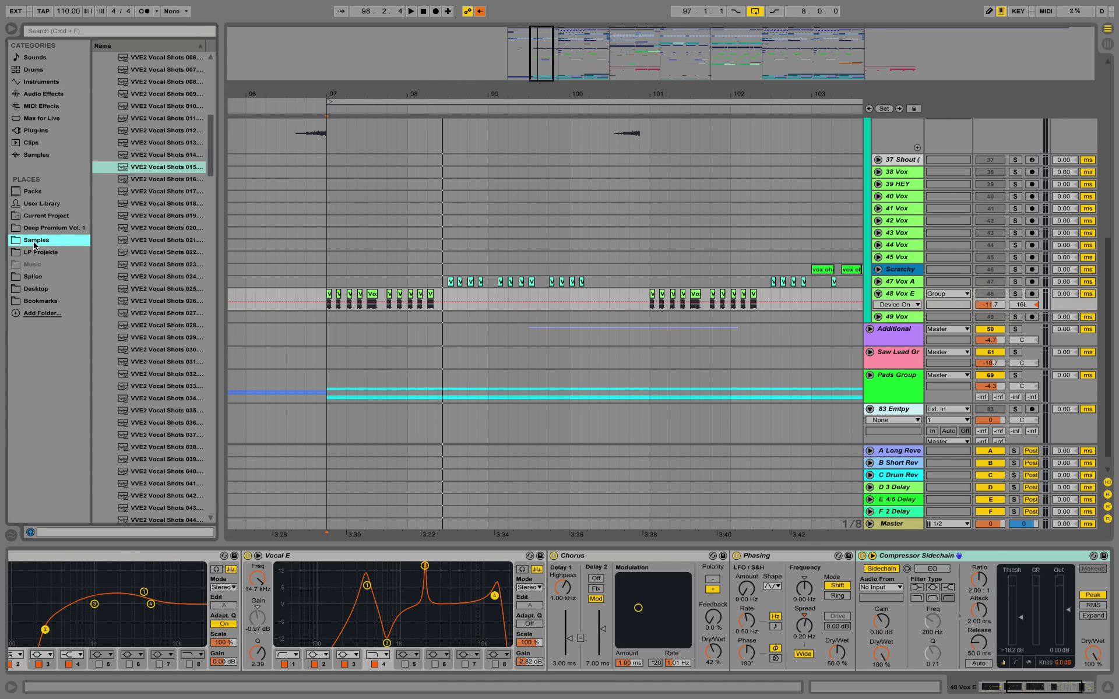
left_click(166, 169)
left_click(160, 145)
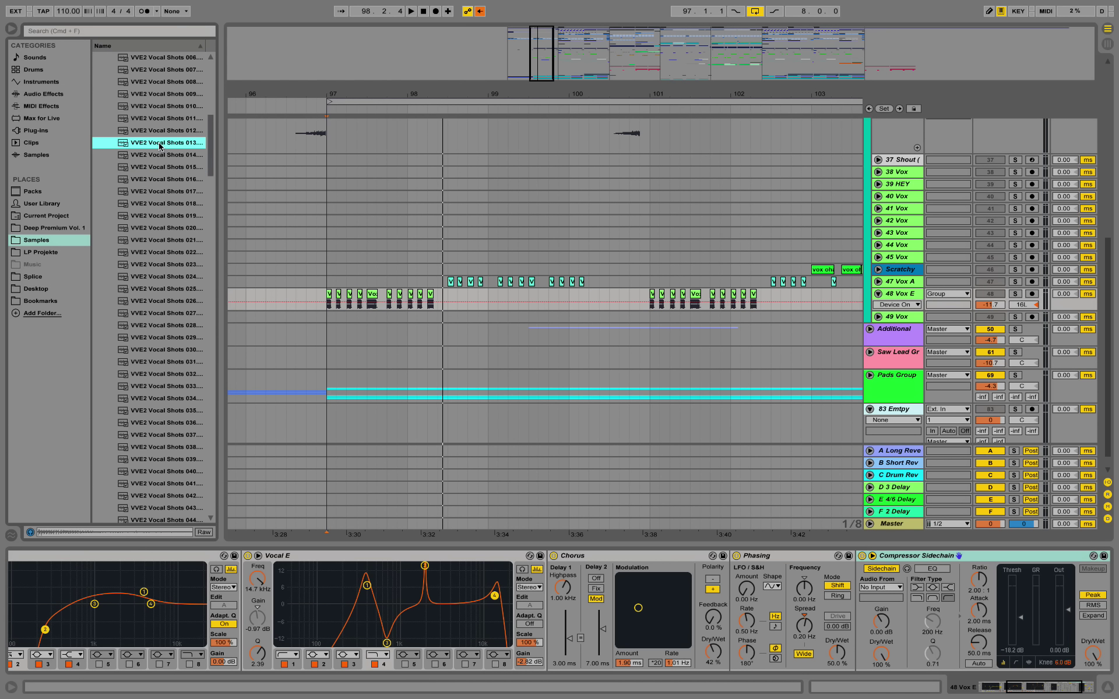
left_click(161, 156)
left_click(168, 171)
left_click(172, 205)
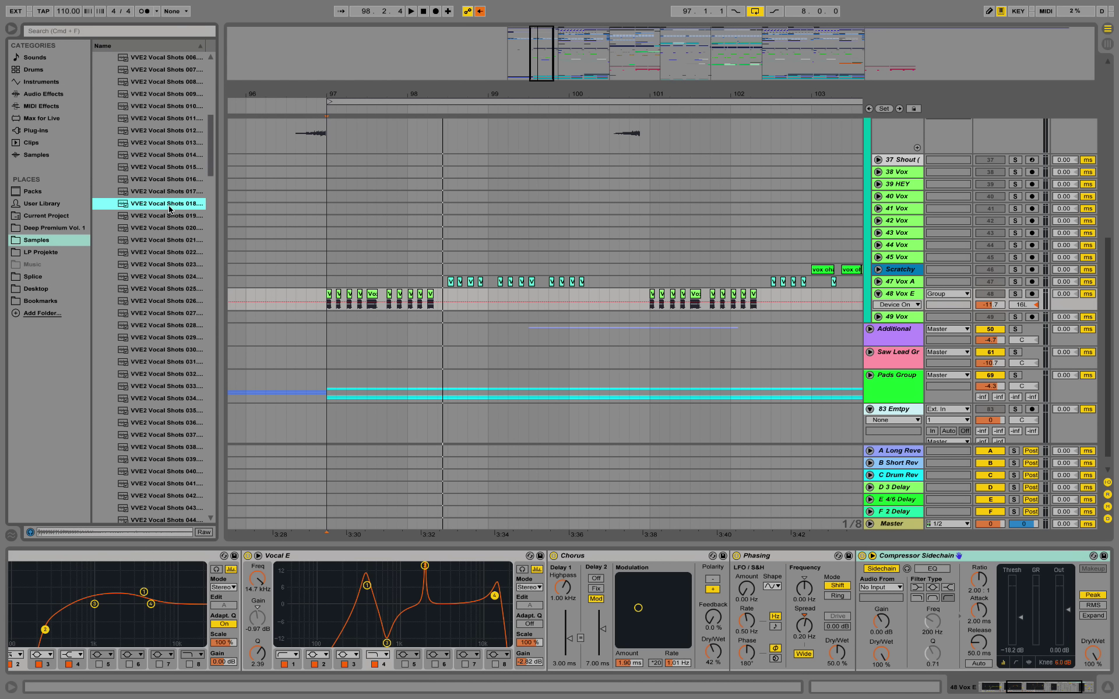
left_click(171, 215)
key("Up")
key("Up")
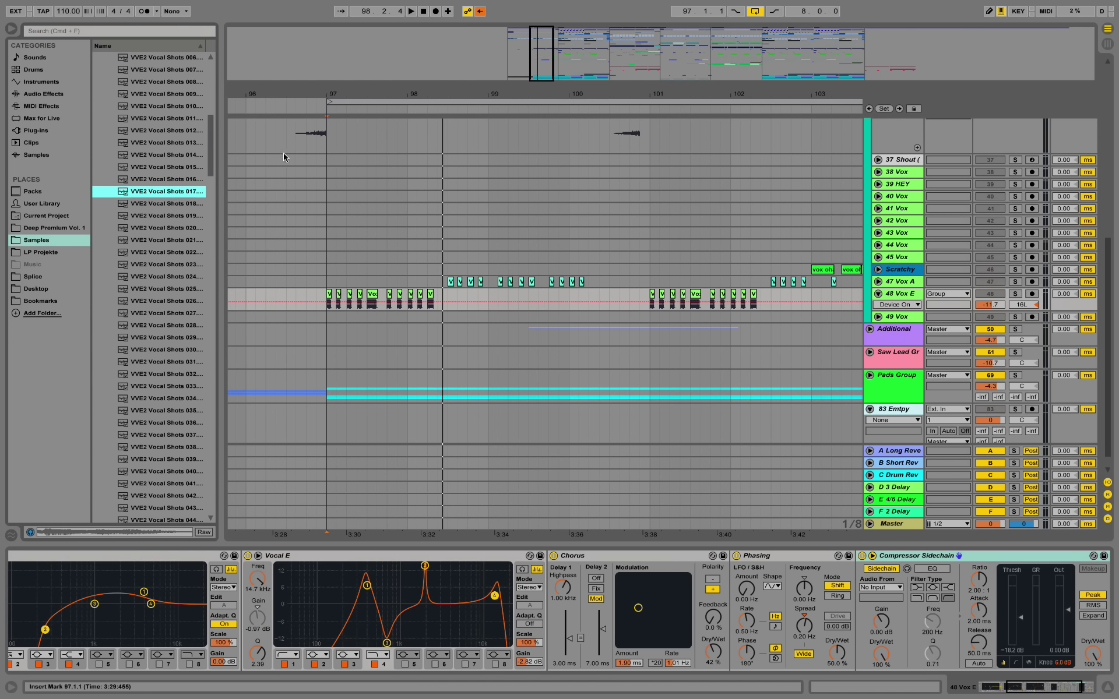
Step: Enlarge the 48 Vox E track and place the VVE2 Vocal Shots 017 sample on it at 96.4.1
left_click_drag(331, 96, 469, 234)
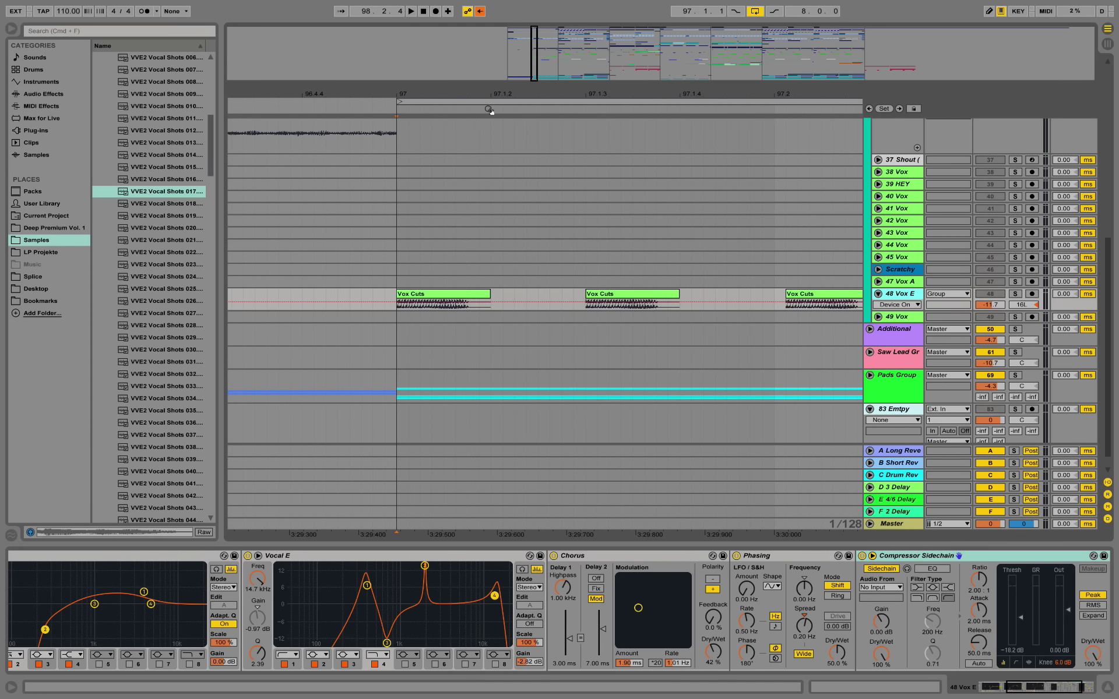
left_click_drag(906, 310, 918, 418)
left_click_drag(519, 95, 472, 82)
left_click_drag(166, 191, 274, 334)
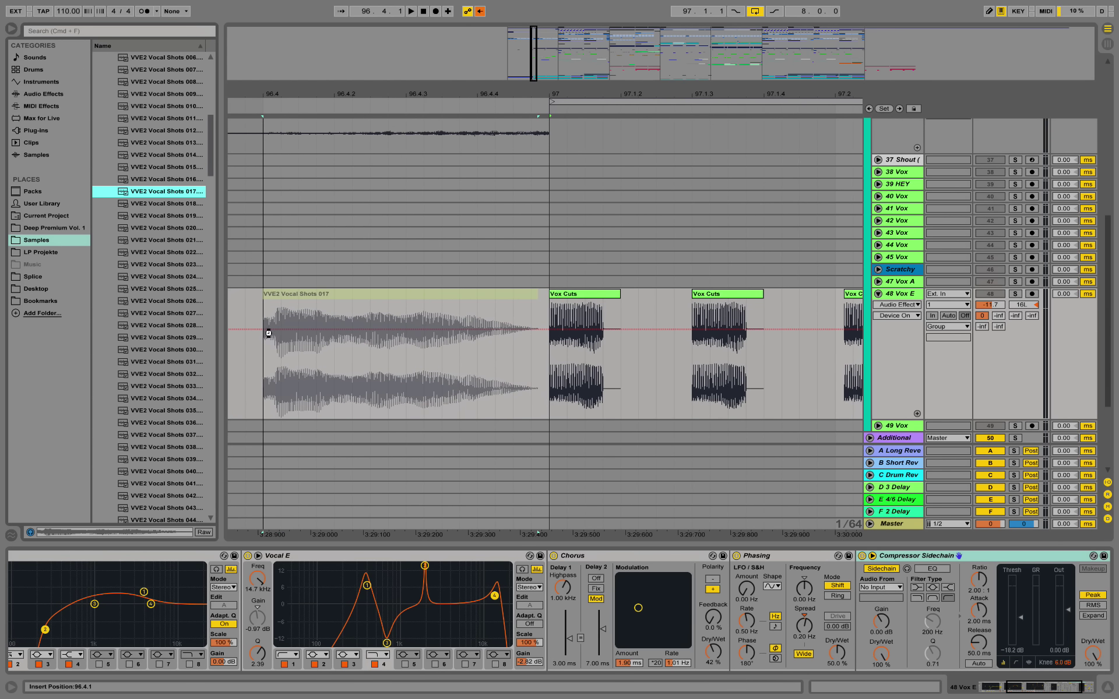
Step: Cut the VVE2 Vocal Shots 017 clip into short pieces and delete its middle section and tail
left_click(367, 303)
left_click_drag(352, 309, 483, 296)
left_click(518, 295)
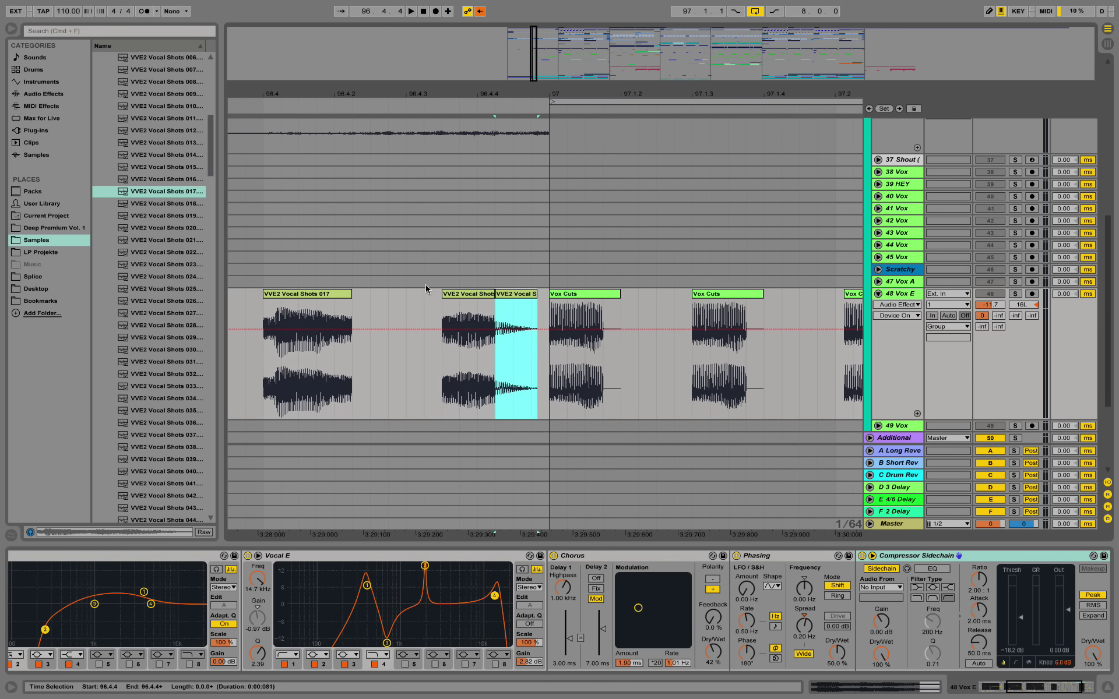
key("Delete")
Step: Delete the two remaining VVE2 Vocal Shots 017 pieces before bar 97
left_click(307, 295)
key("Delete")
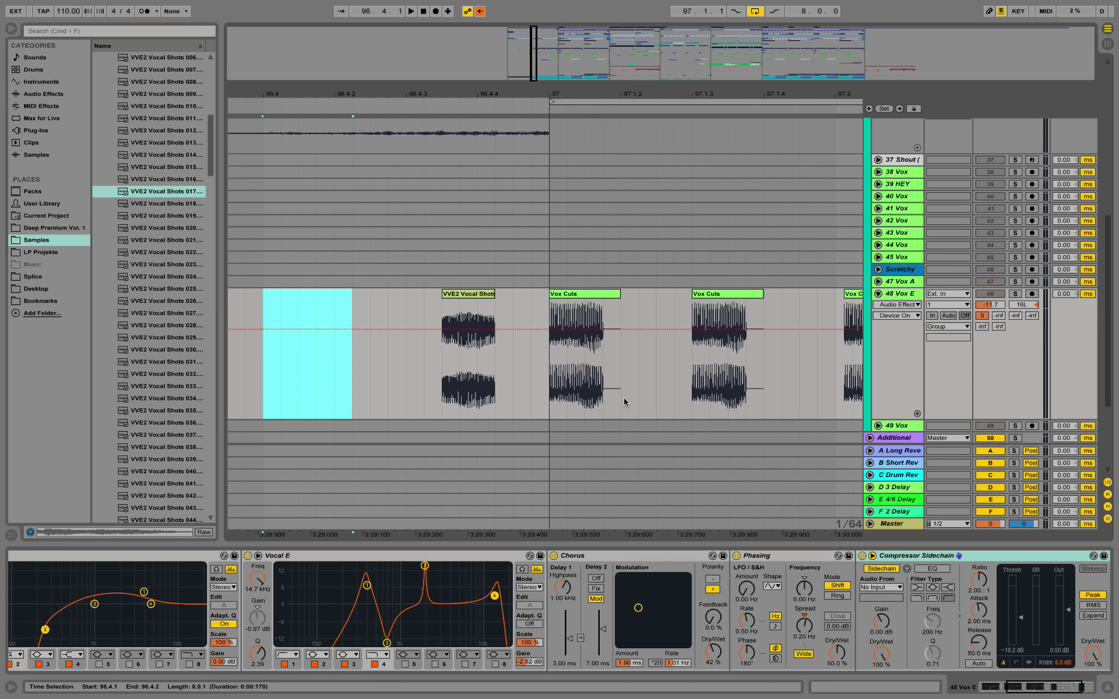
left_click(472, 295)
key("Delete")
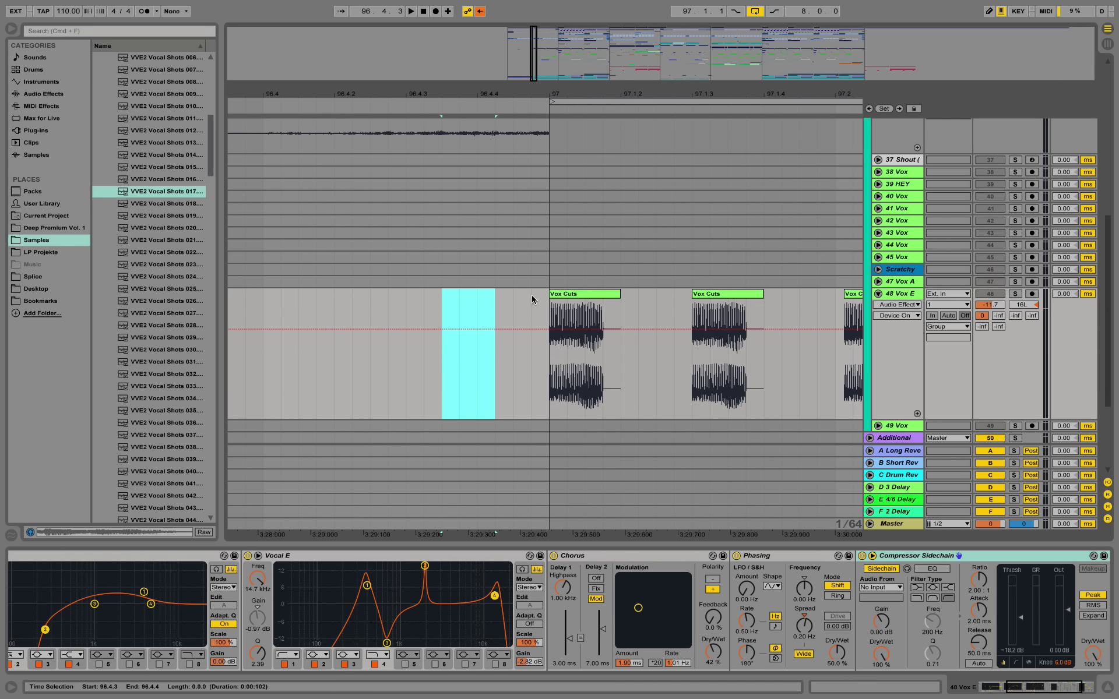
Step: Turn off the Audio Effect Rack at the start of the 48 Vox E device chain and fold it
left_click(553, 306)
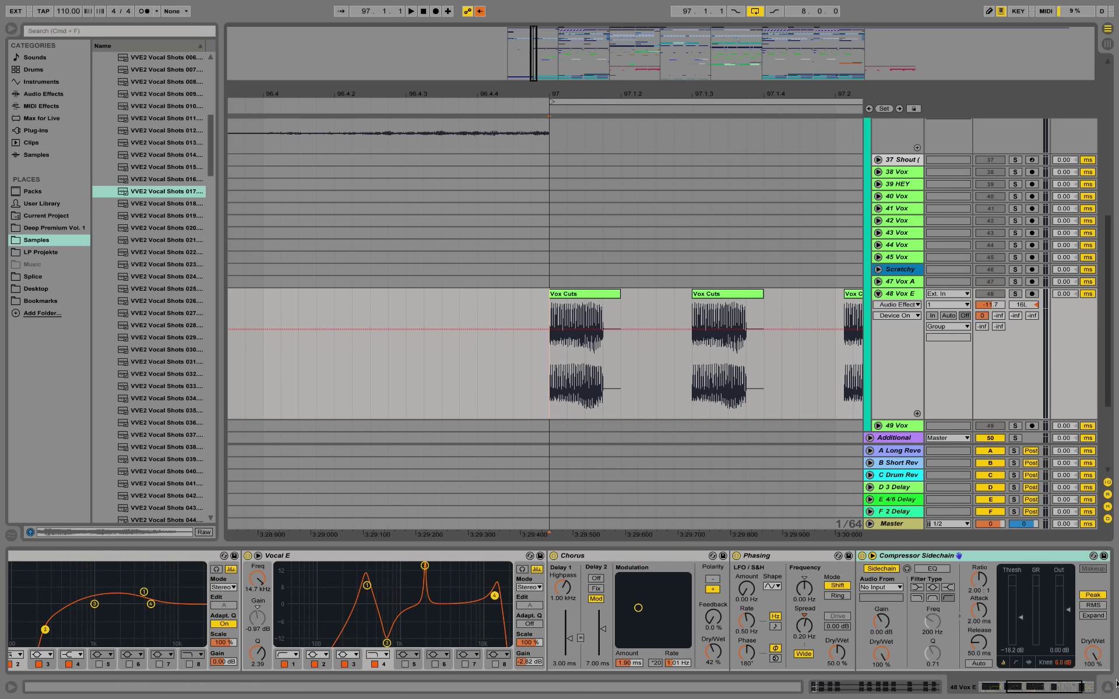
left_click_drag(1016, 693, 894, 669)
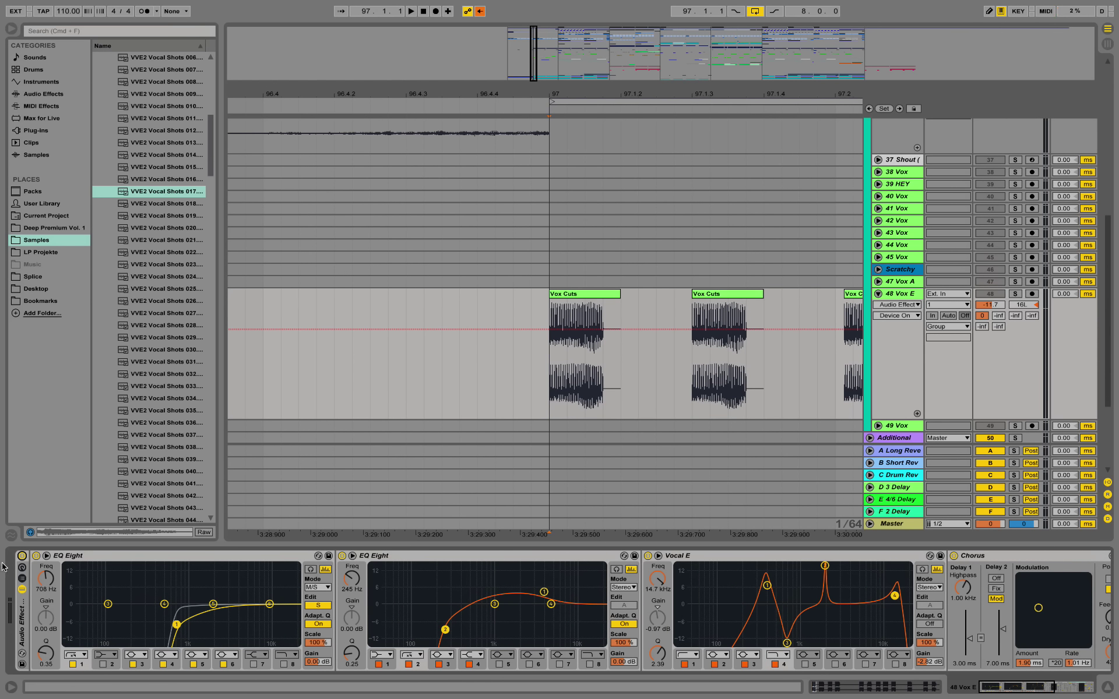
left_click(21, 557)
double_click(24, 638)
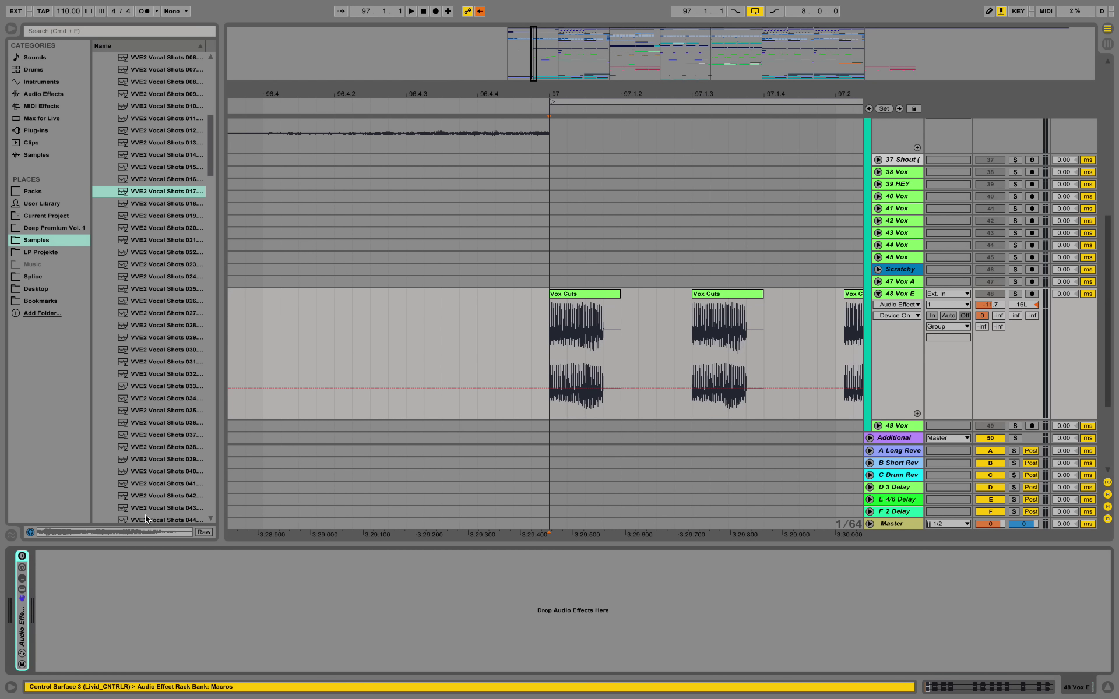
Step: Solo the 48 Vox E track and play its Vox Cuts clips from bar 97 with the effects bypassed
left_click_drag(555, 94, 509, 94)
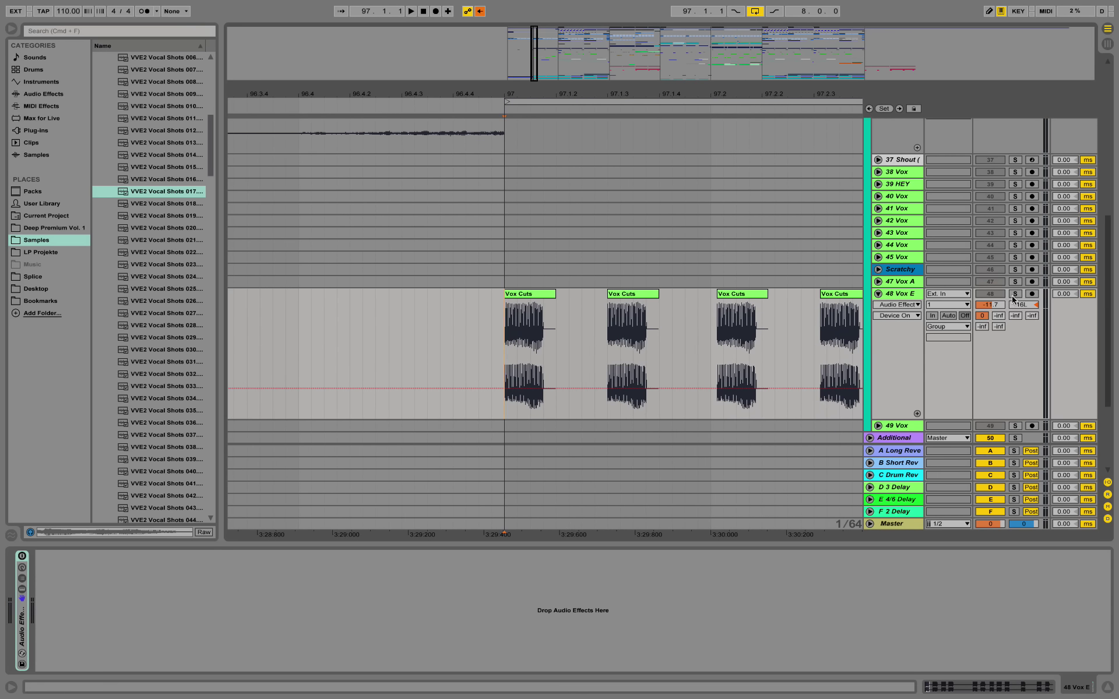
key("space")
left_click_drag(632, 92, 391, 92)
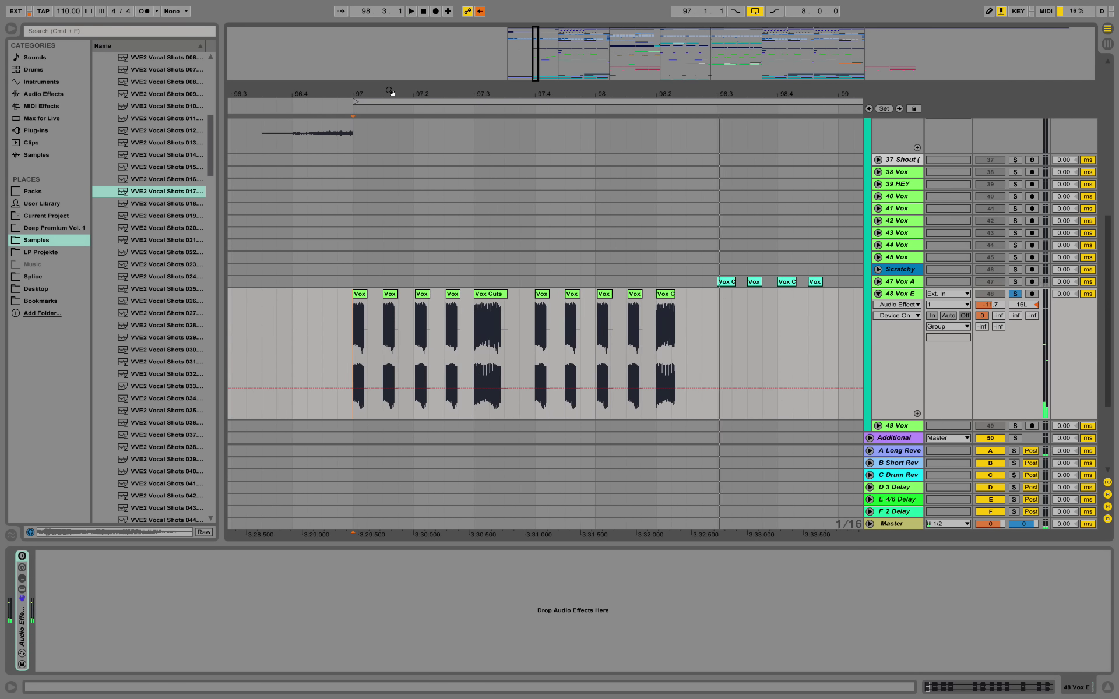
key("space")
key("space")
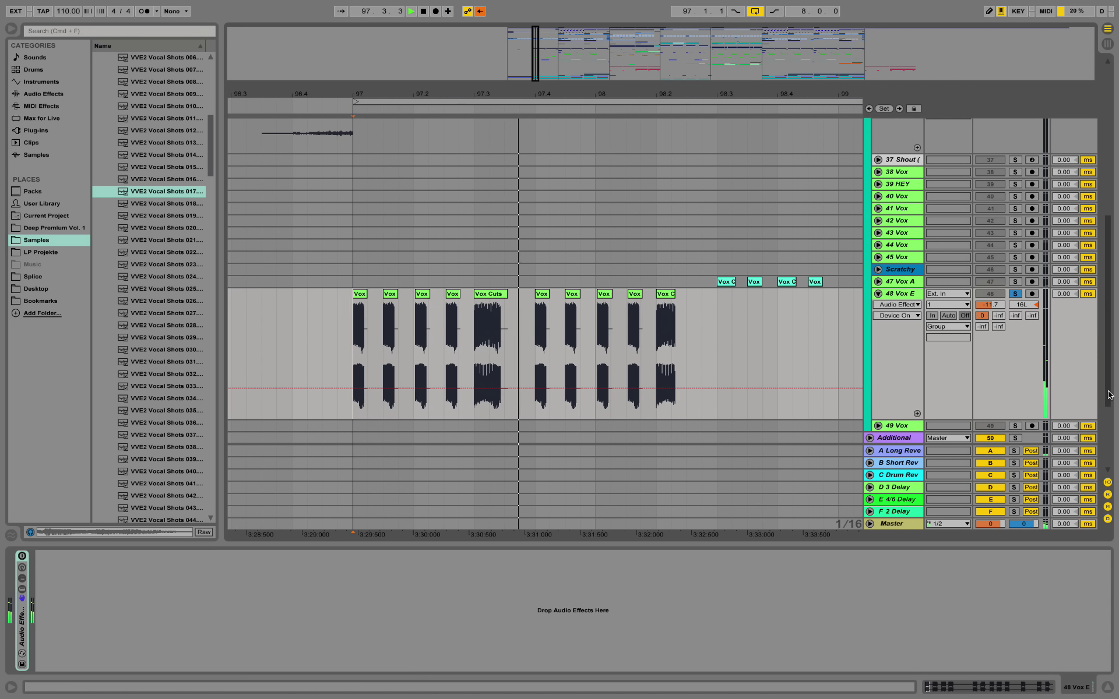
key("space")
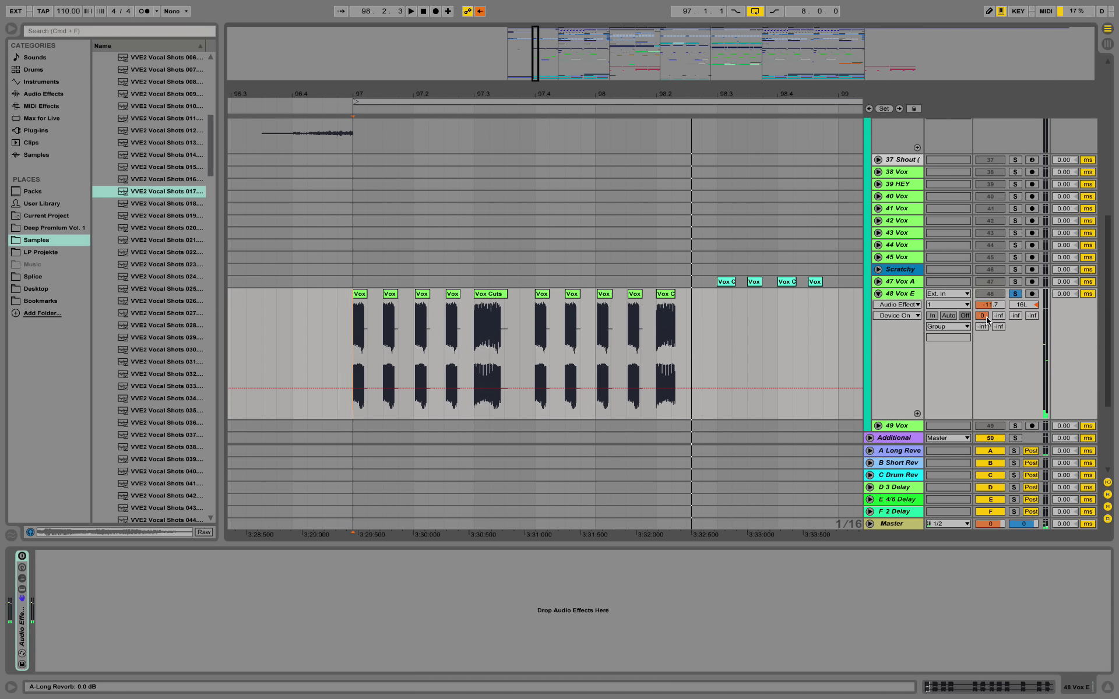
Step: Set the 48 Vox E track's A-Long Reverb send to -inf dB and play the dry Vox Cuts from bar 97
left_click(983, 317)
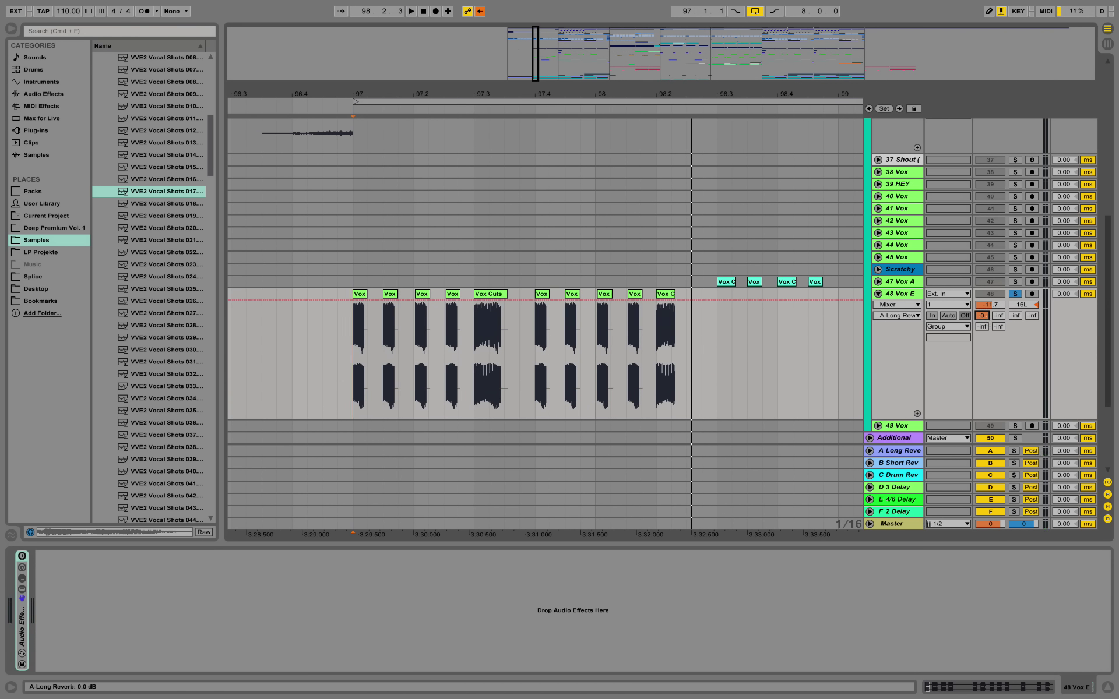
key("Delete")
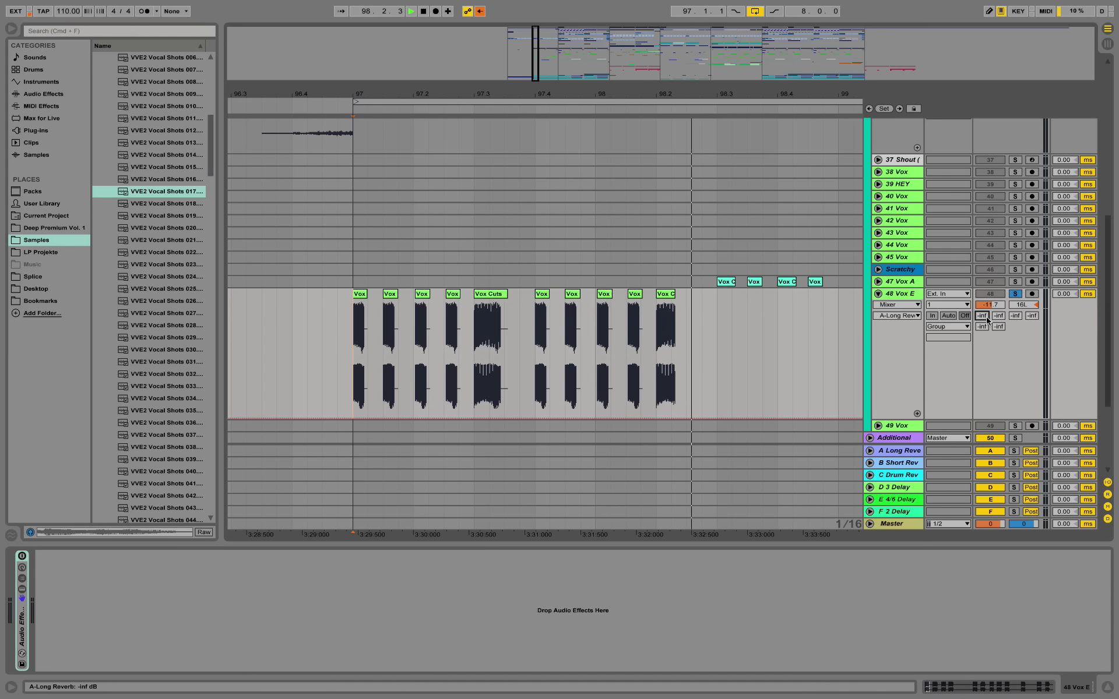
key("space")
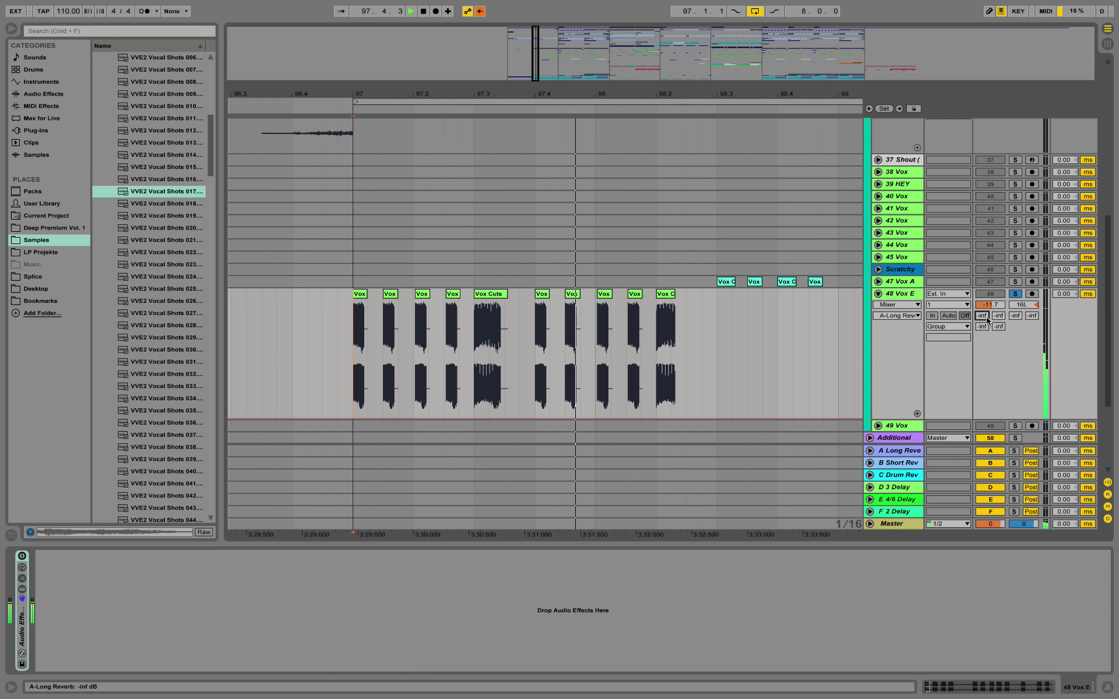
key("space")
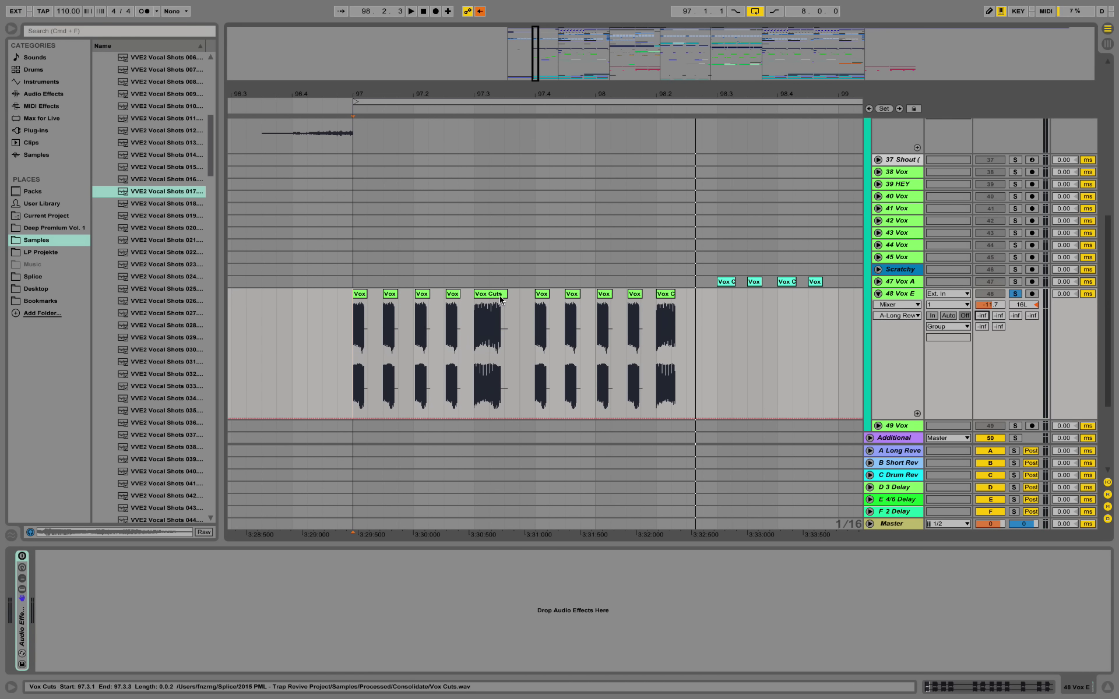
Step: Examine the sample waveforms of the long Vox Cuts clip at 97.3 and the shorter one at 97.2.3, including its start
double_click(474, 294)
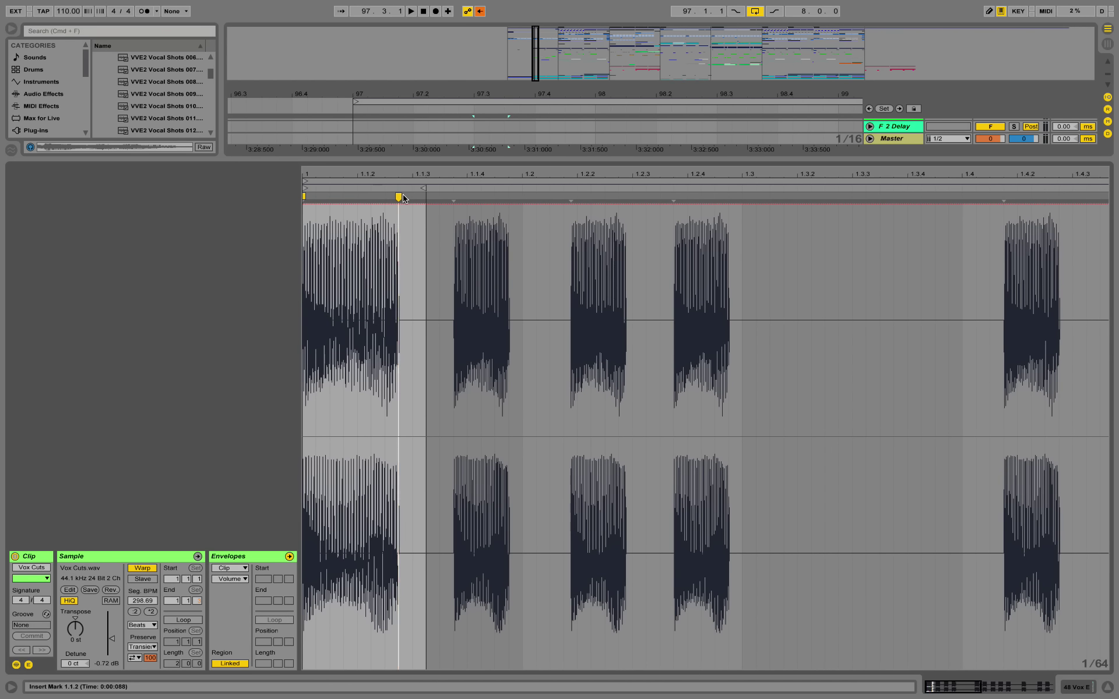
left_click(1057, 682)
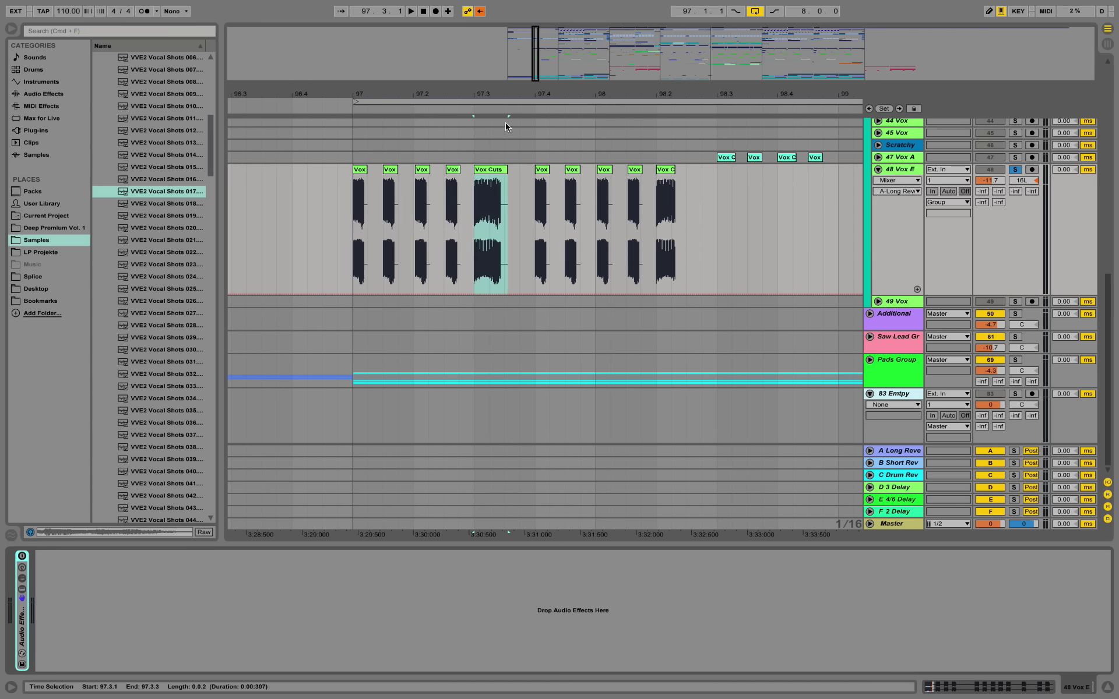
left_click_drag(448, 95, 458, 183)
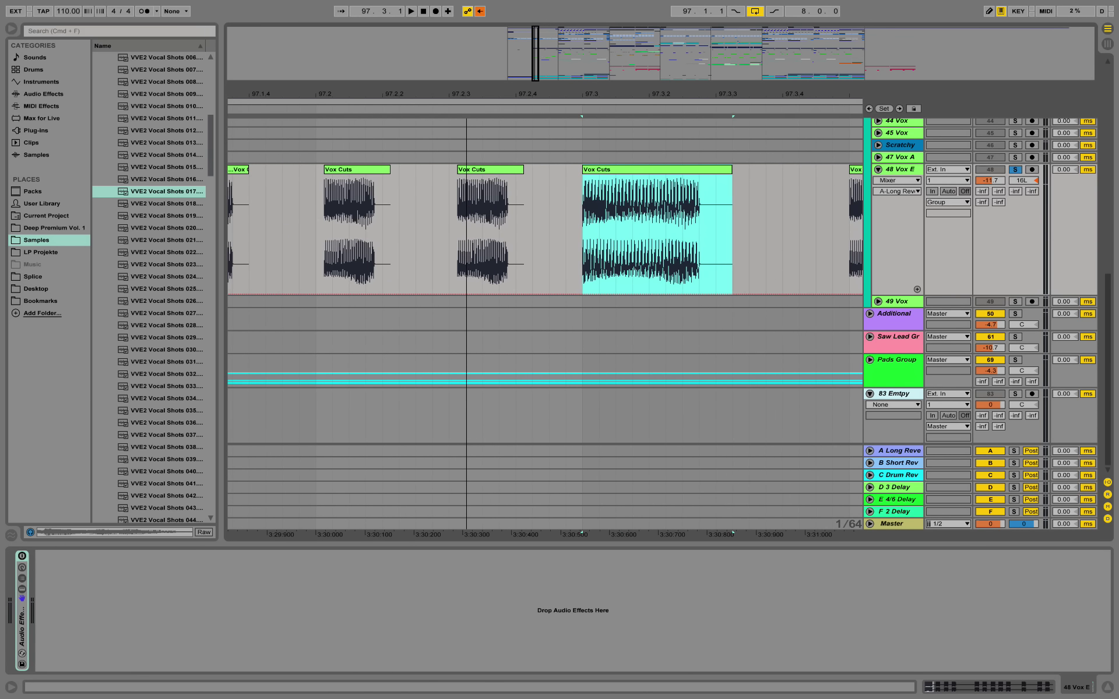
left_click(474, 172)
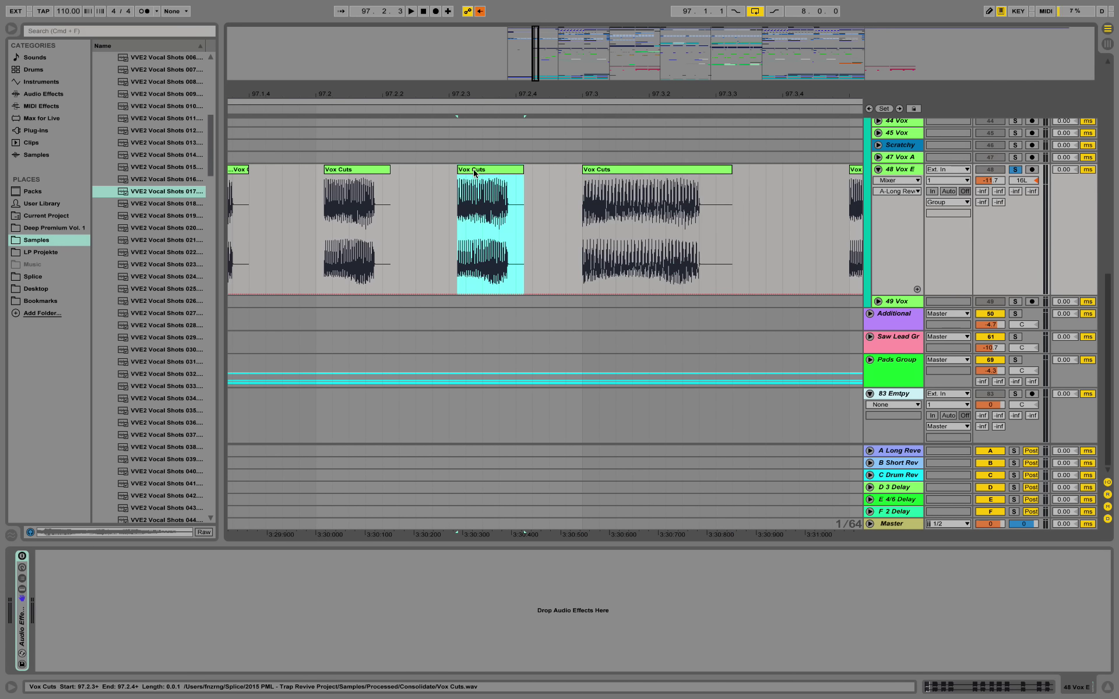
double_click(474, 172)
left_click_drag(313, 173, 313, 222)
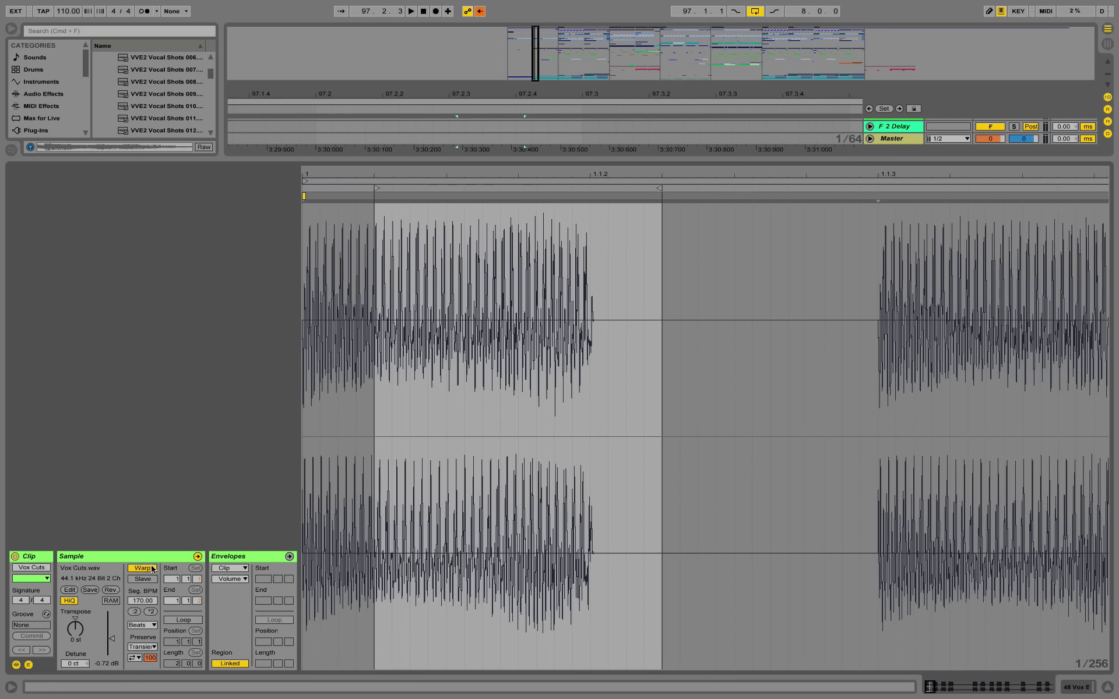
Step: Add a warp marker near the end of the Vox Cuts sample's first hit and stretch the hit past 1.1.2
double_click(569, 197)
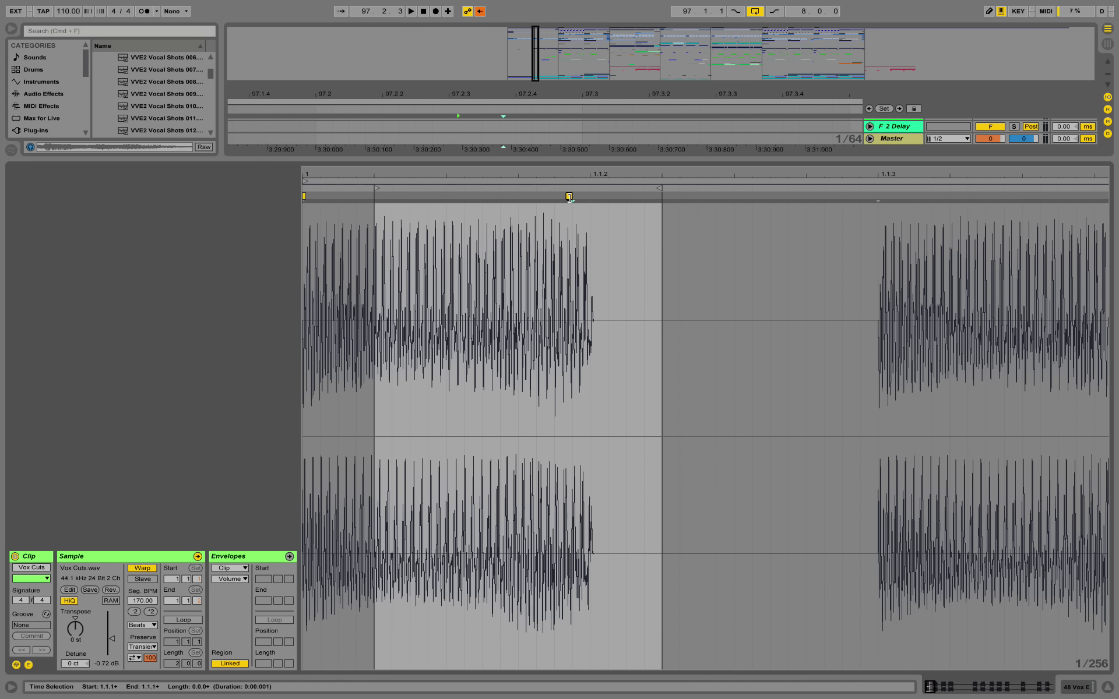
left_click_drag(569, 198, 771, 197)
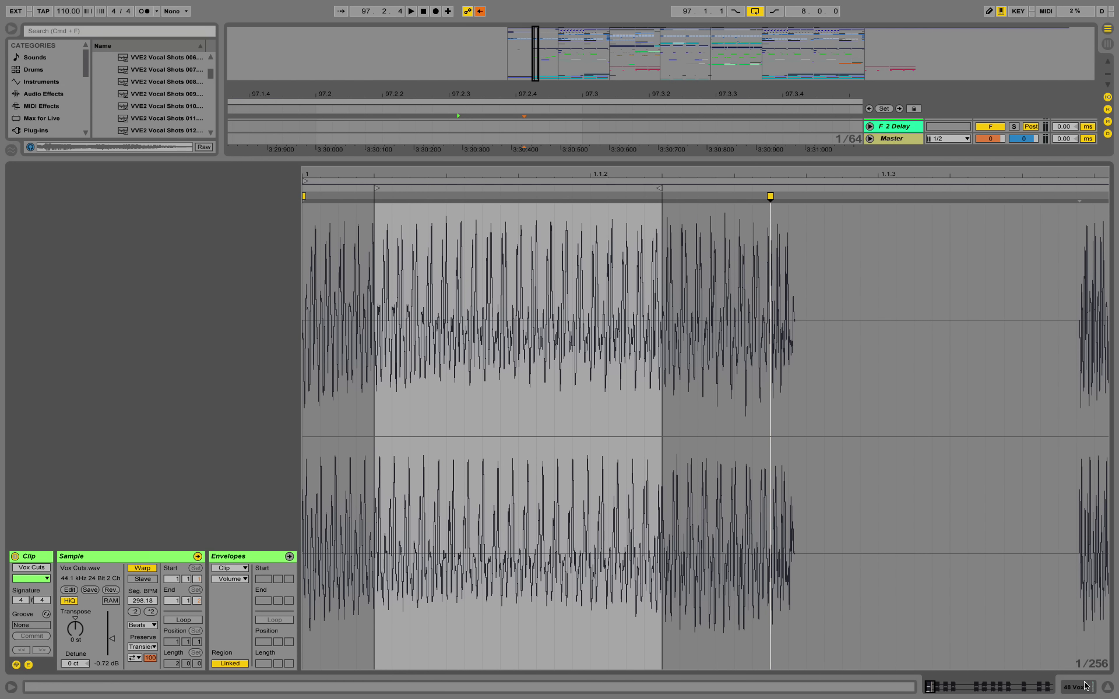
key("shift+Tab")
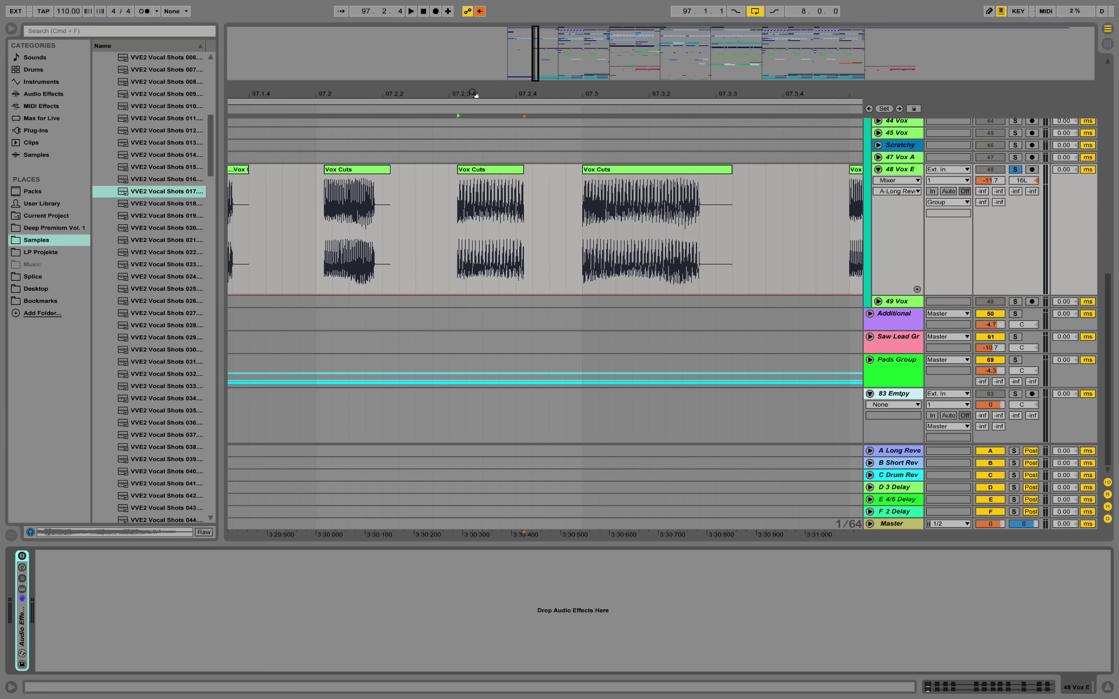
left_click_drag(472, 94, 471, 72)
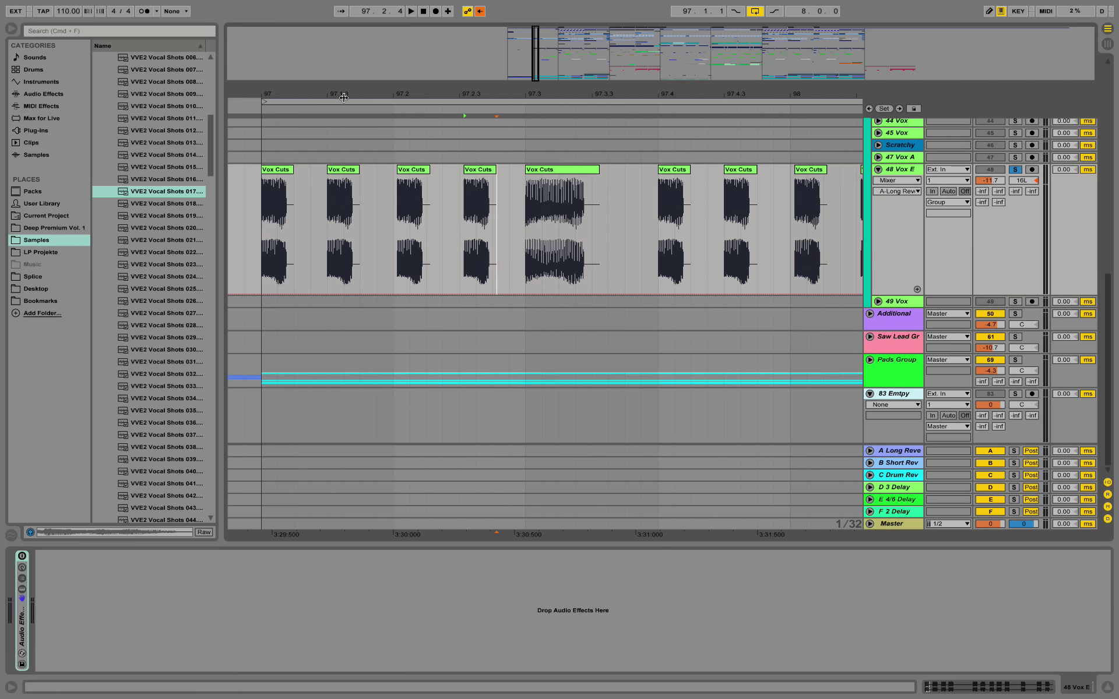
Step: Examine the 2 Original reference around bar 97 against the Vox Cuts clips on 48 Vox E
left_click_drag(344, 98, 355, 72)
scroll(465, 261, "up", 2)
scroll(465, 260, "up", 3)
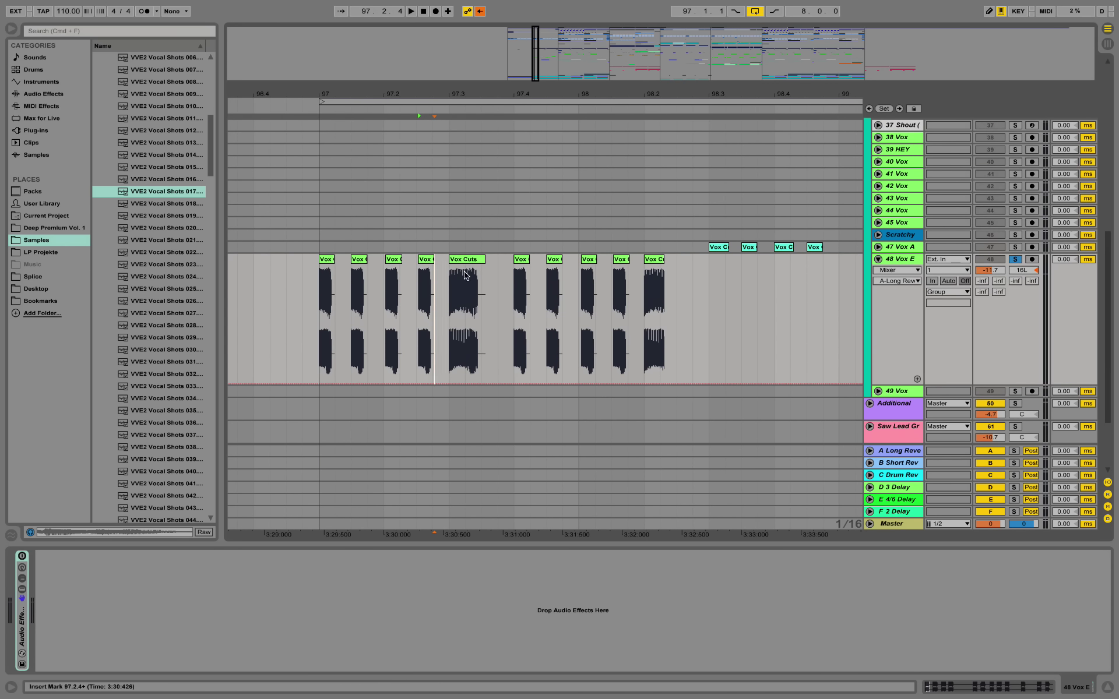
scroll(424, 228, "up", 5)
scroll(425, 225, "up", 8)
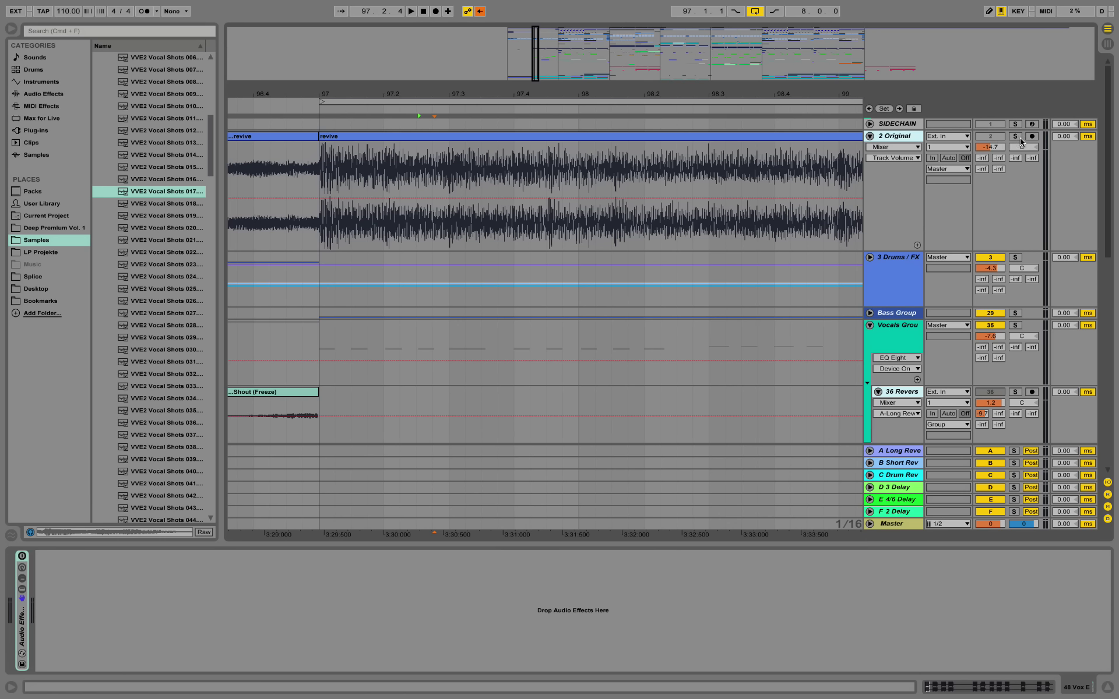
scroll(587, 234, "down", 10)
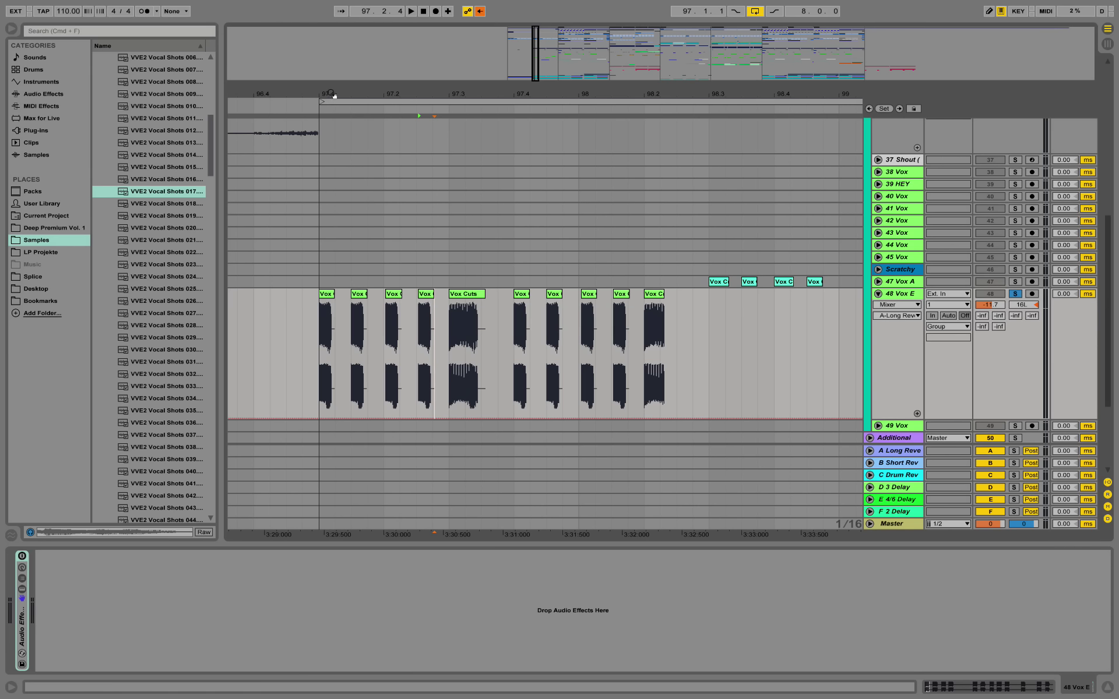
left_click_drag(330, 94, 330, 137)
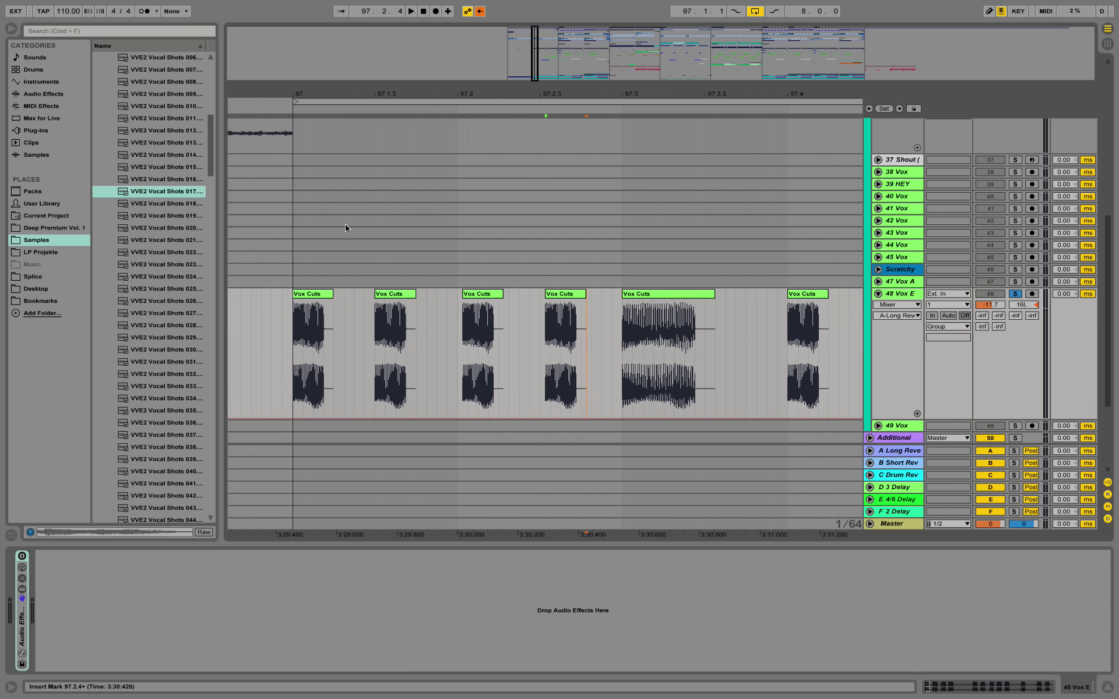
Step: Play the soloed Vox Cuts from bar 97 with the rack and reverb send still off
left_click(367, 259)
key("space")
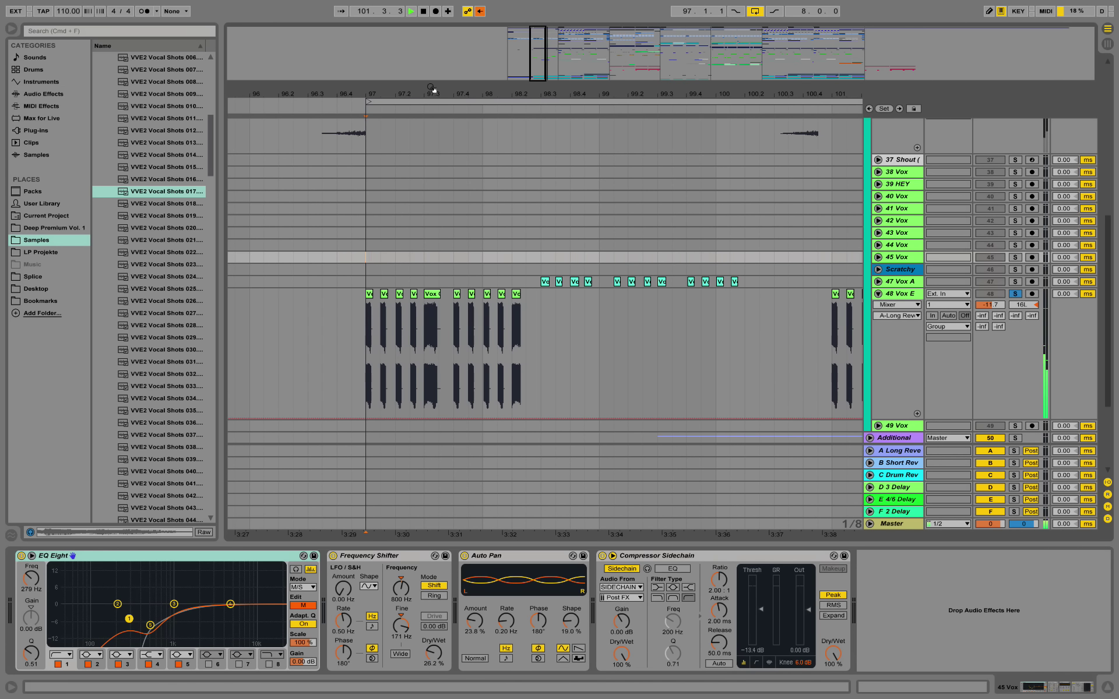
key("space")
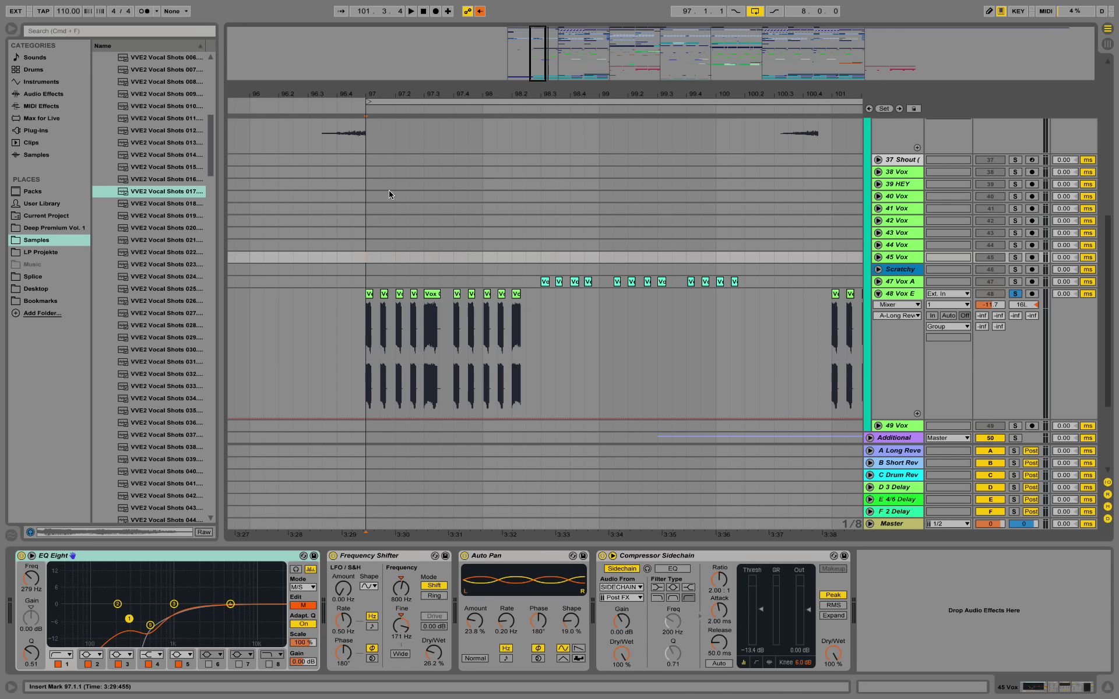
Step: Set the 48 Vox E track's A-Long Reverb send to 0 dB and play the Vox Cuts with the Warm Reverb Long return shown
left_click(900, 295)
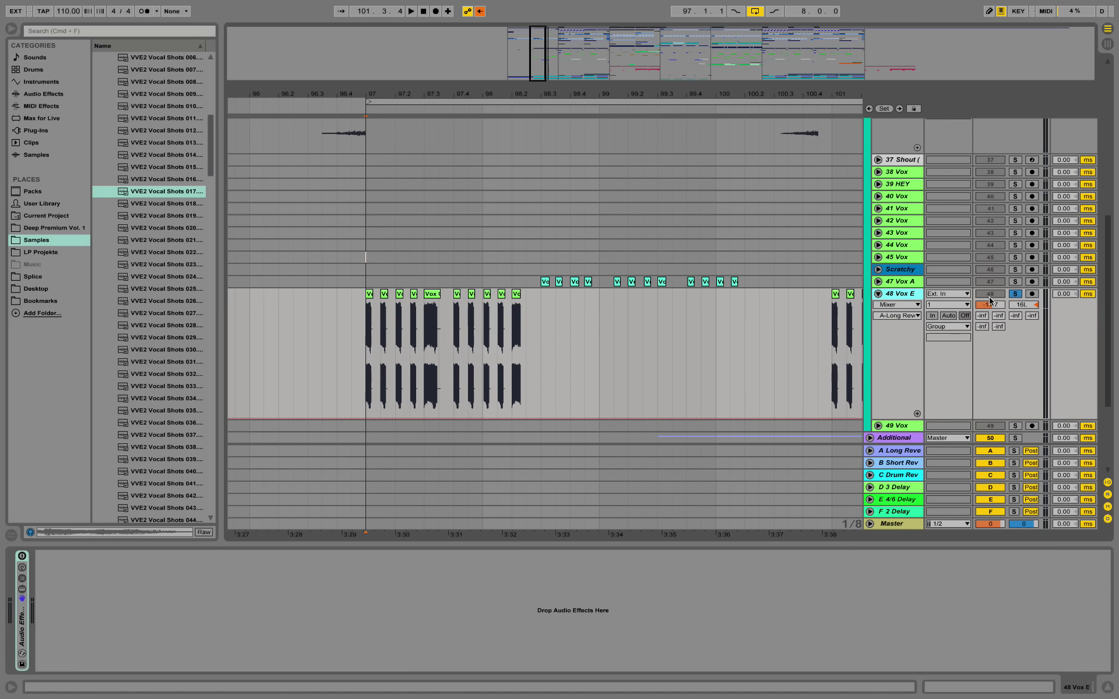
left_click_drag(983, 317, 983, 245)
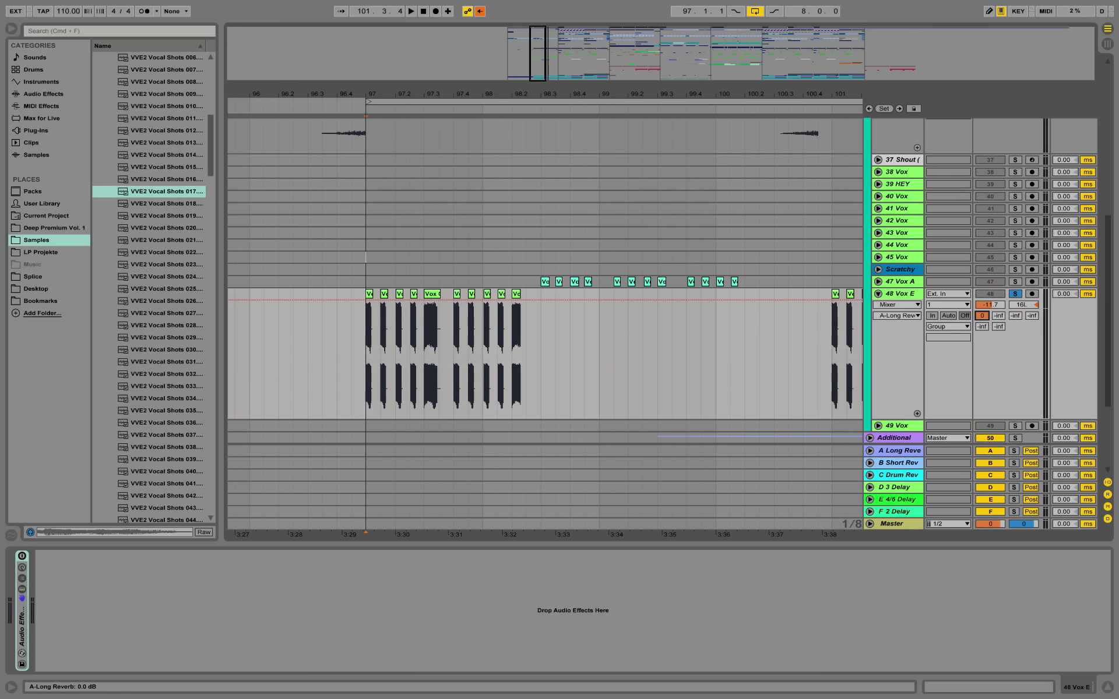
left_click(904, 453)
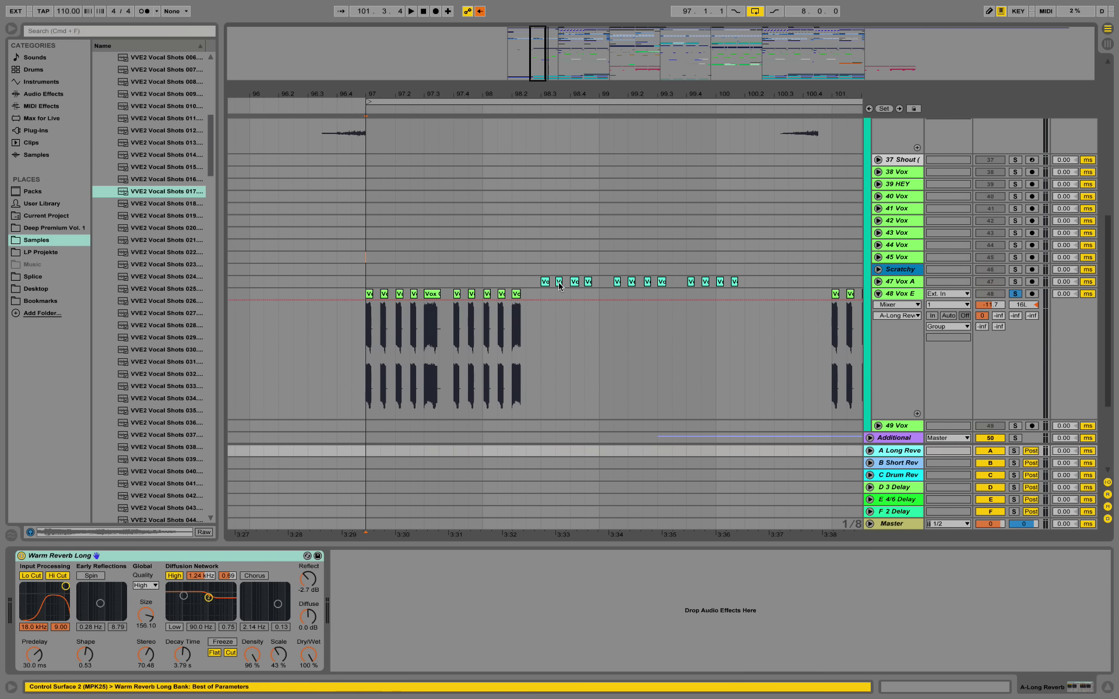
key("space")
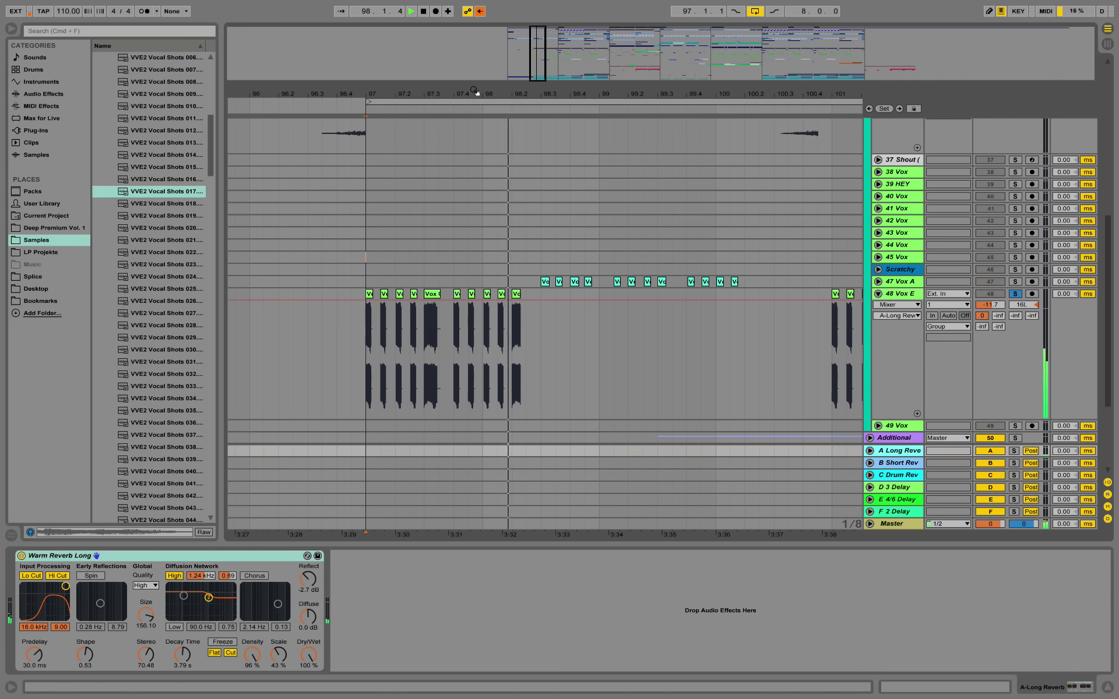
key("space")
Step: Unfold the Audio Effect Rack on 48 Vox E, turn it on and select its first EQ Eight
left_click(896, 295)
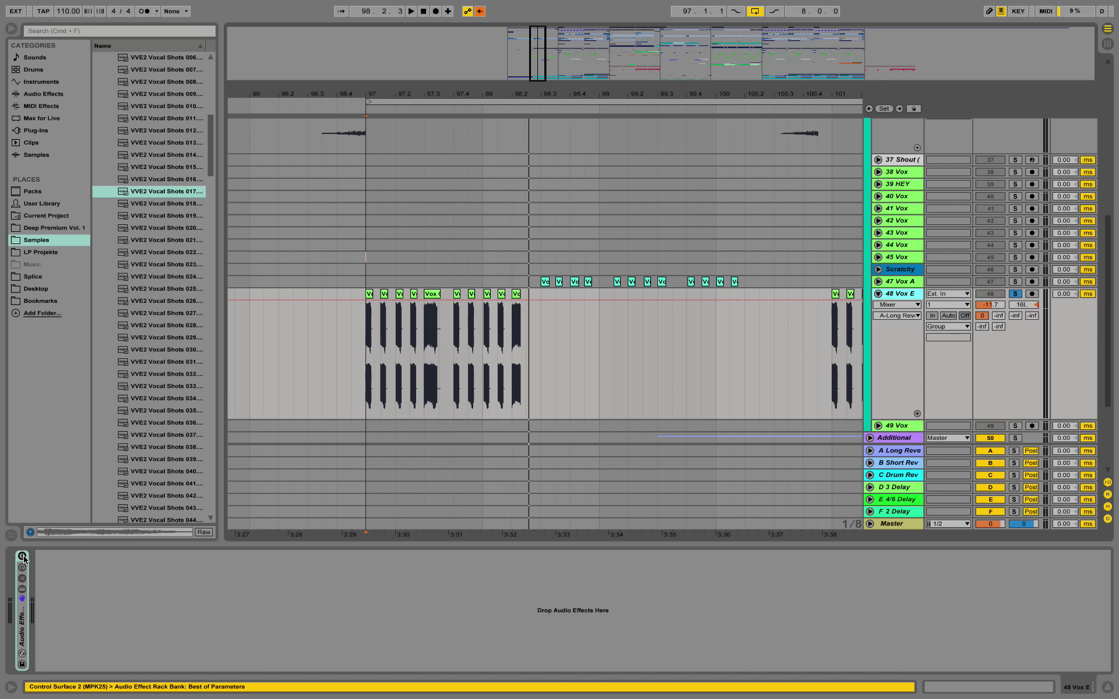
double_click(26, 640)
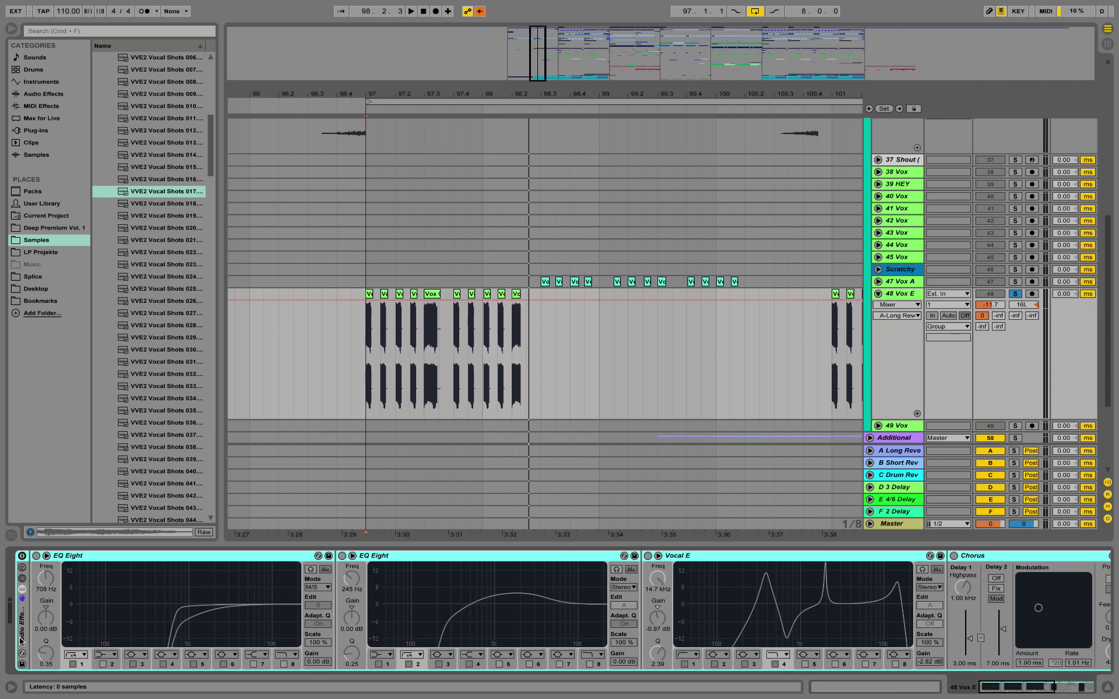
left_click(21, 557)
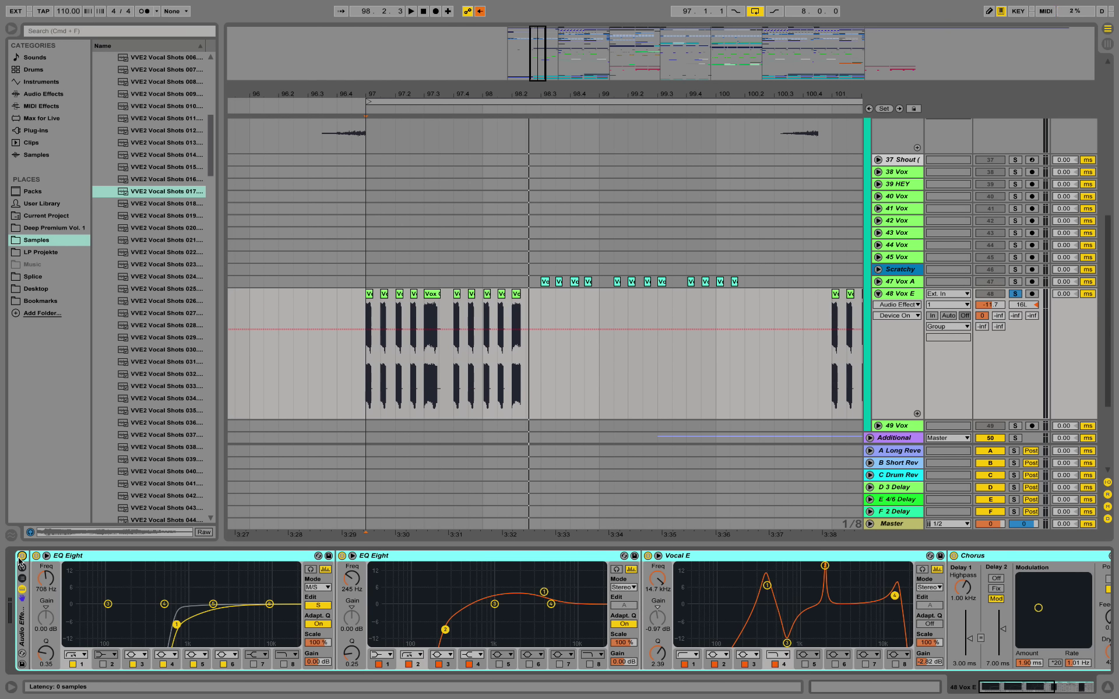
left_click(144, 558)
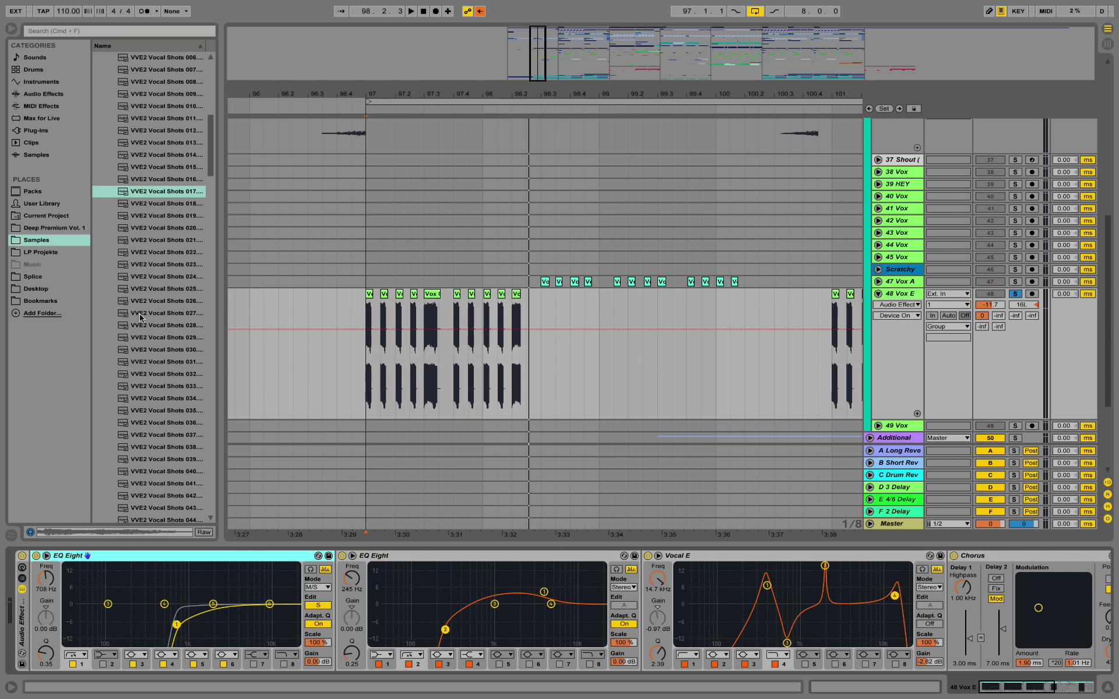
Step: Locate EQ Eight among the audio effects and check the first EQ Eight's mode options, keeping M/S
left_click(30, 95)
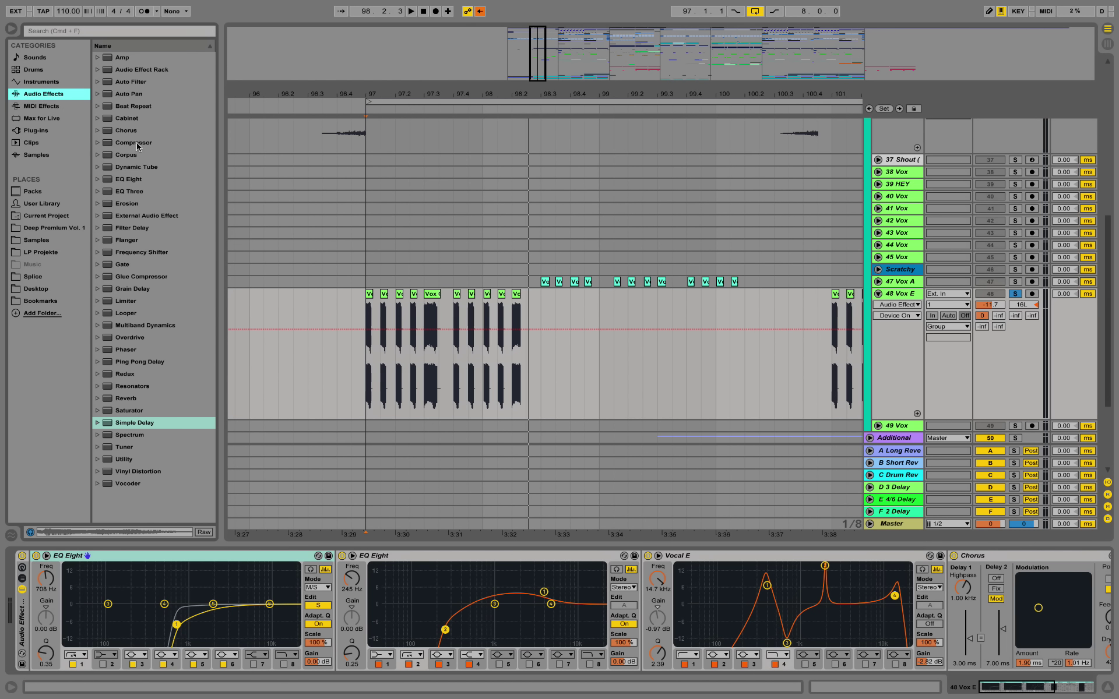
left_click(146, 179)
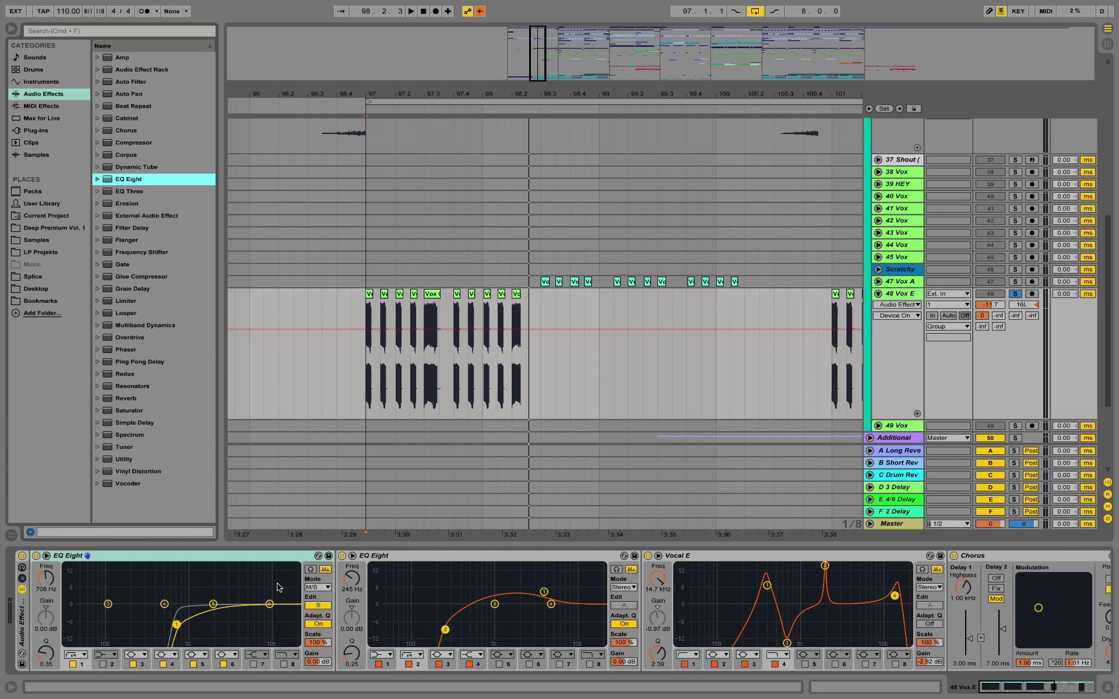
left_click(314, 587)
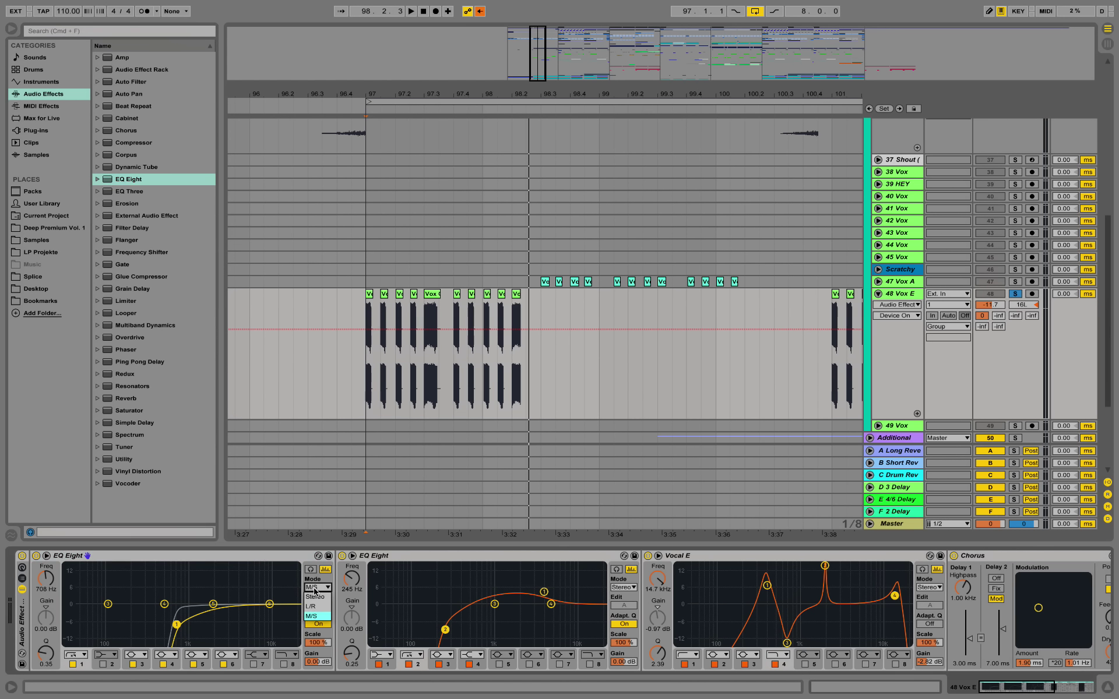
left_click(314, 590)
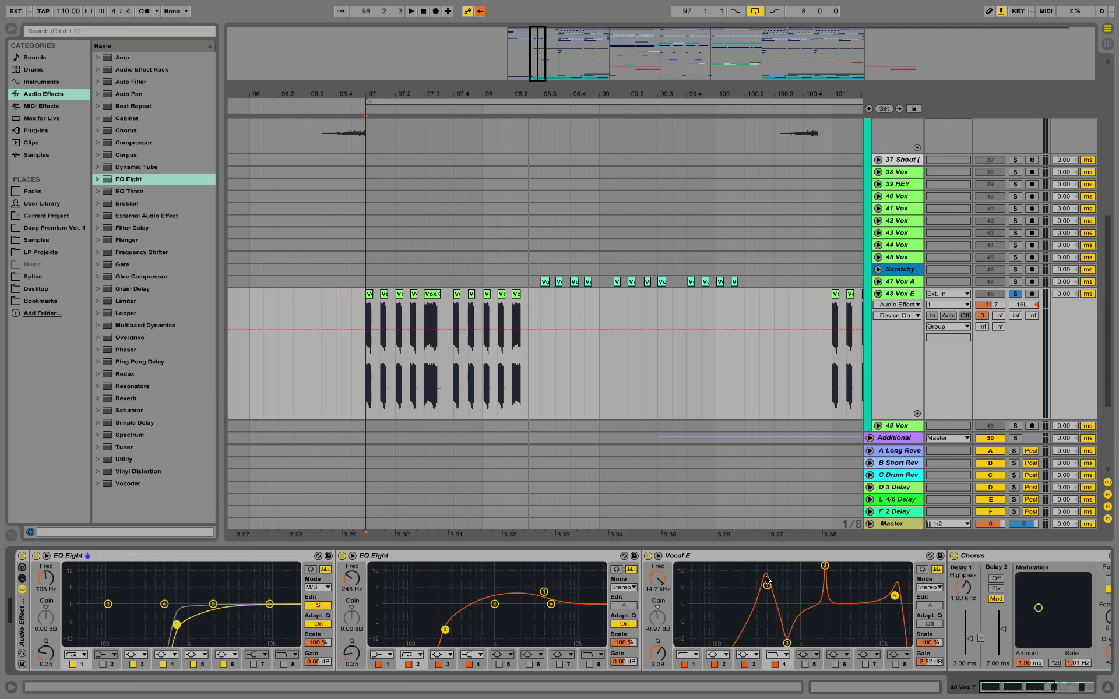
Step: Expand EQ Eight's Formant presets and add Singing E to the rack between Vocal E and Chorus
left_click(1015, 691)
left_click_drag(1015, 690, 1038, 689)
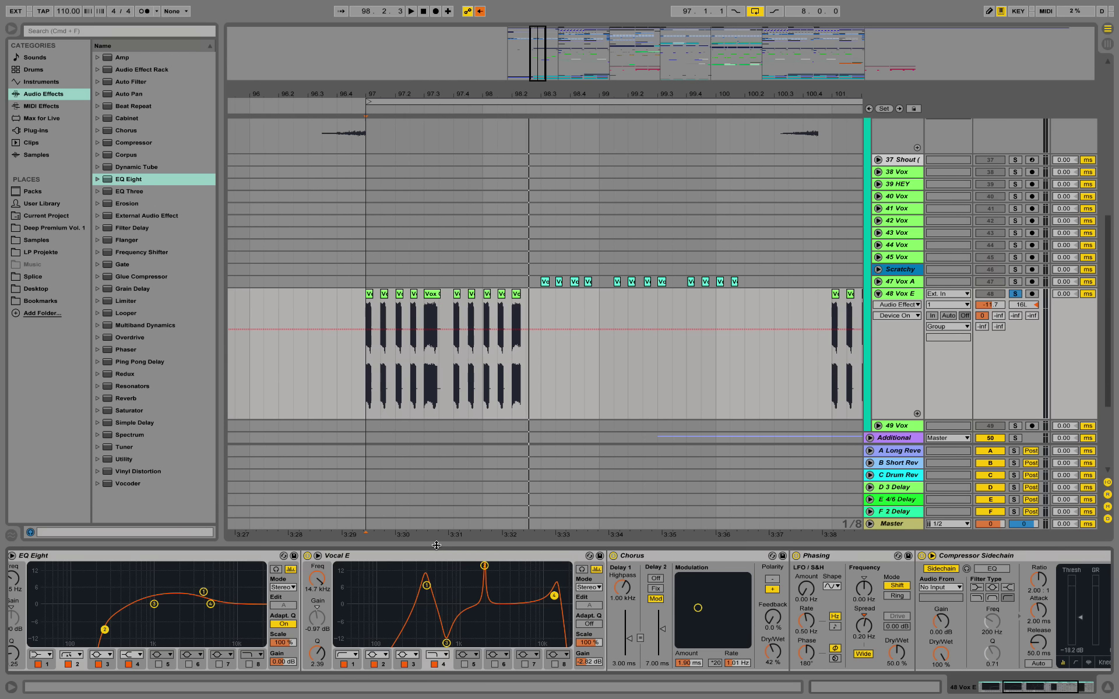
left_click(97, 180)
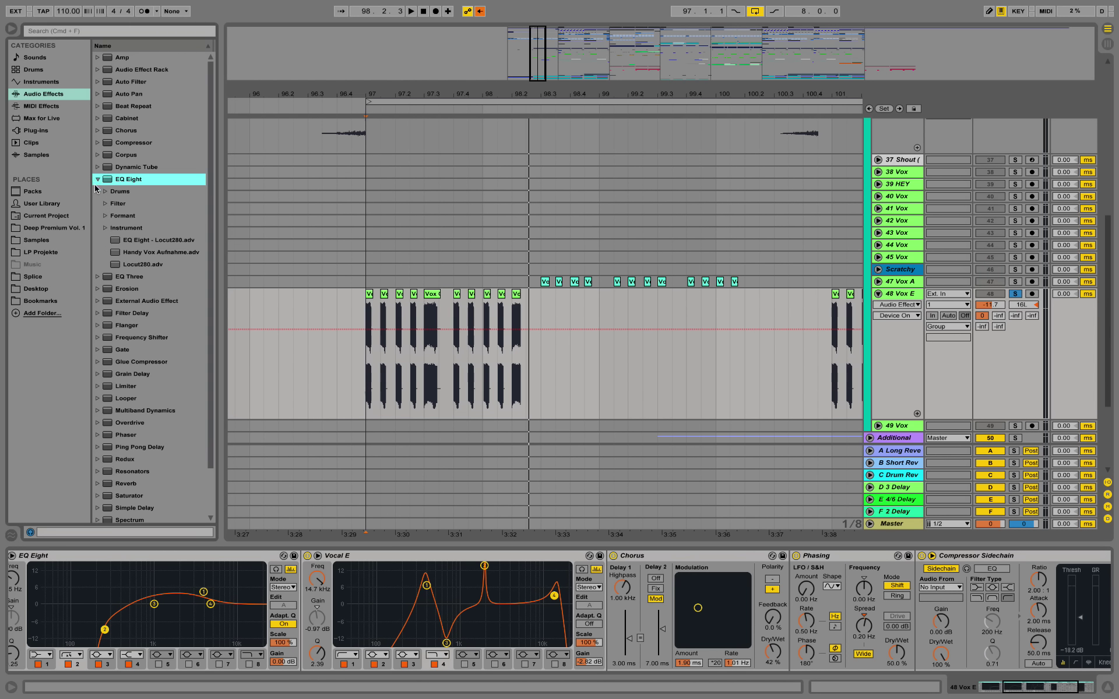
left_click(106, 216)
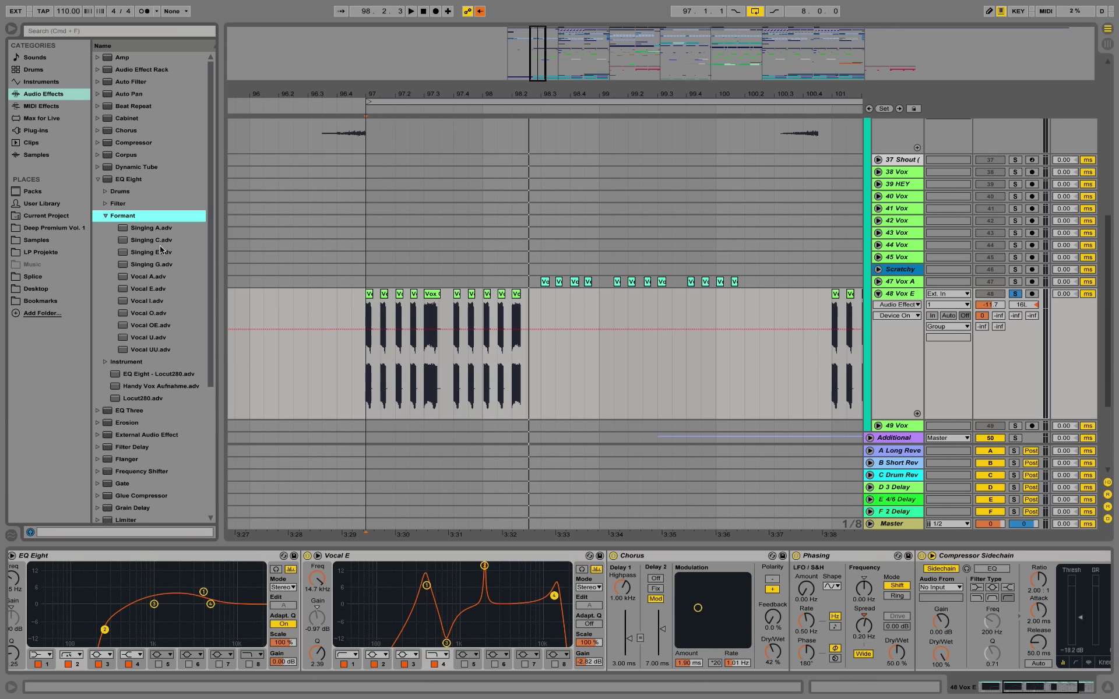
left_click_drag(139, 253, 607, 568)
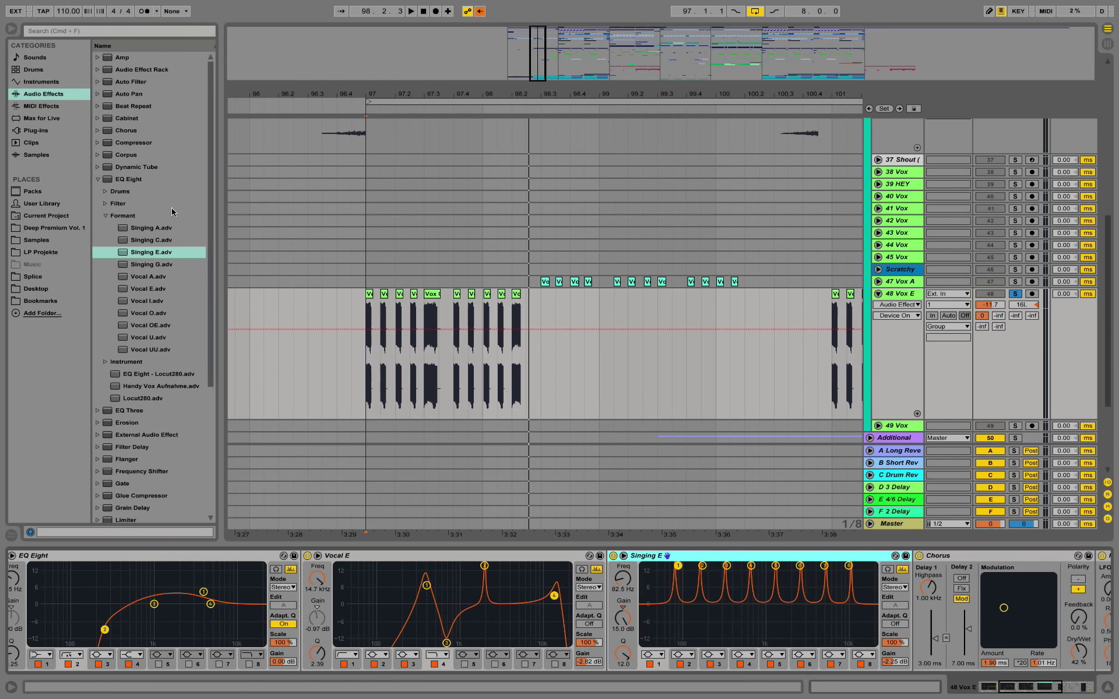
Step: Replace Singing E with the Vocal E formant preset, reloading it after trying its high band at 12.7 kHz
left_click_drag(146, 287, 676, 573)
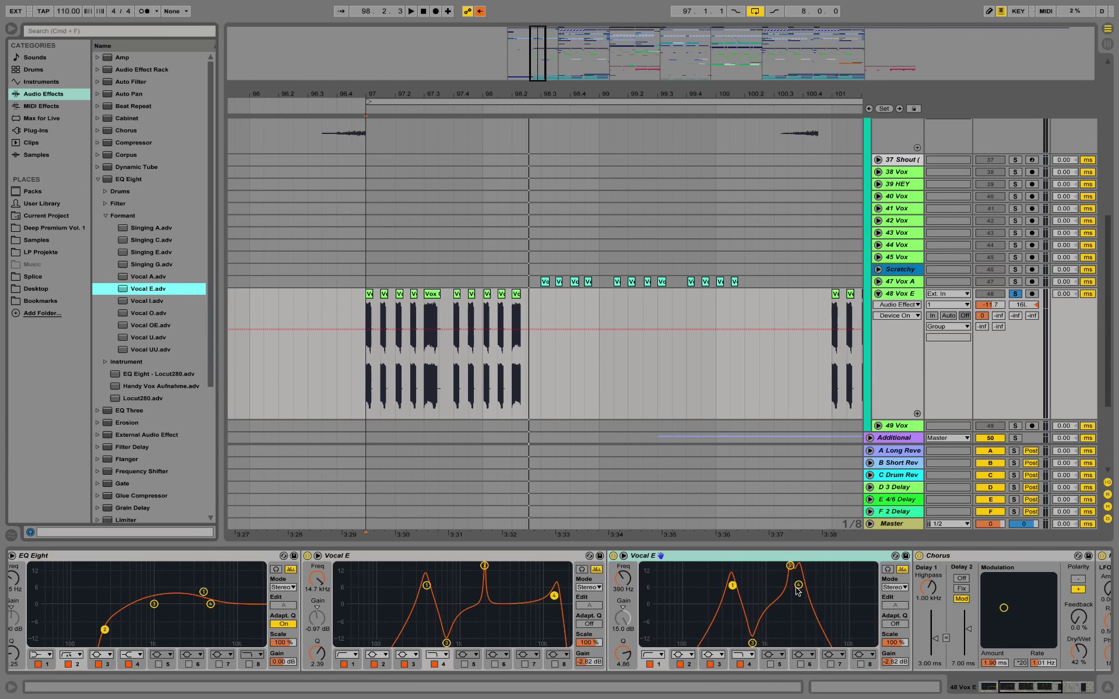
left_click_drag(799, 585, 853, 592)
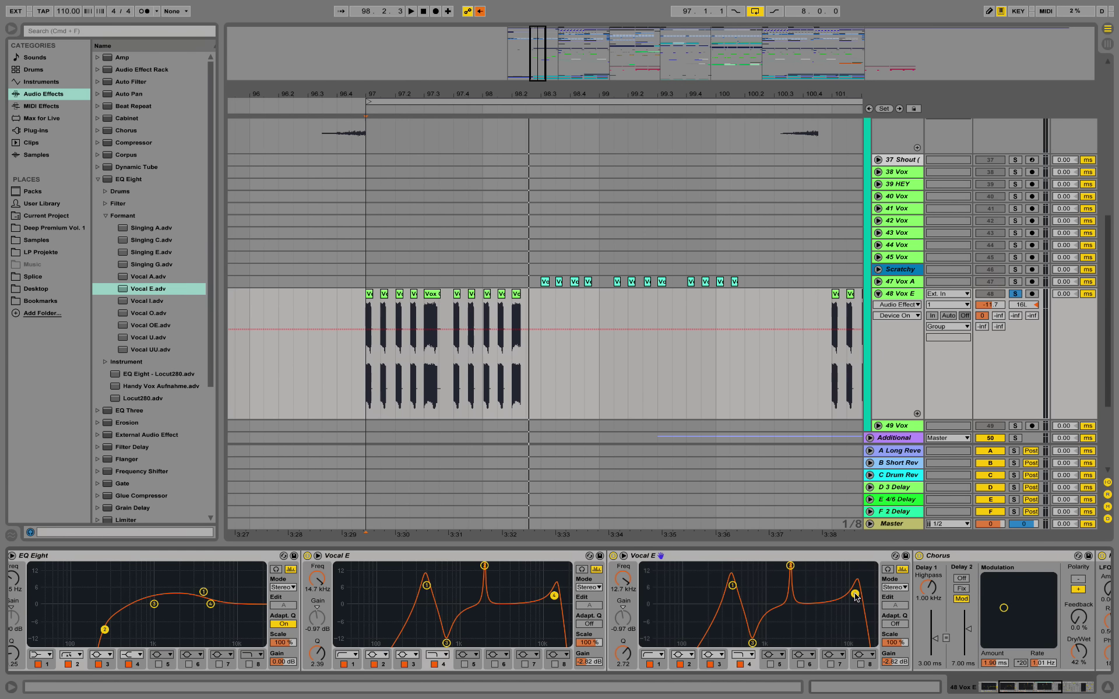
left_click_drag(140, 290, 647, 583)
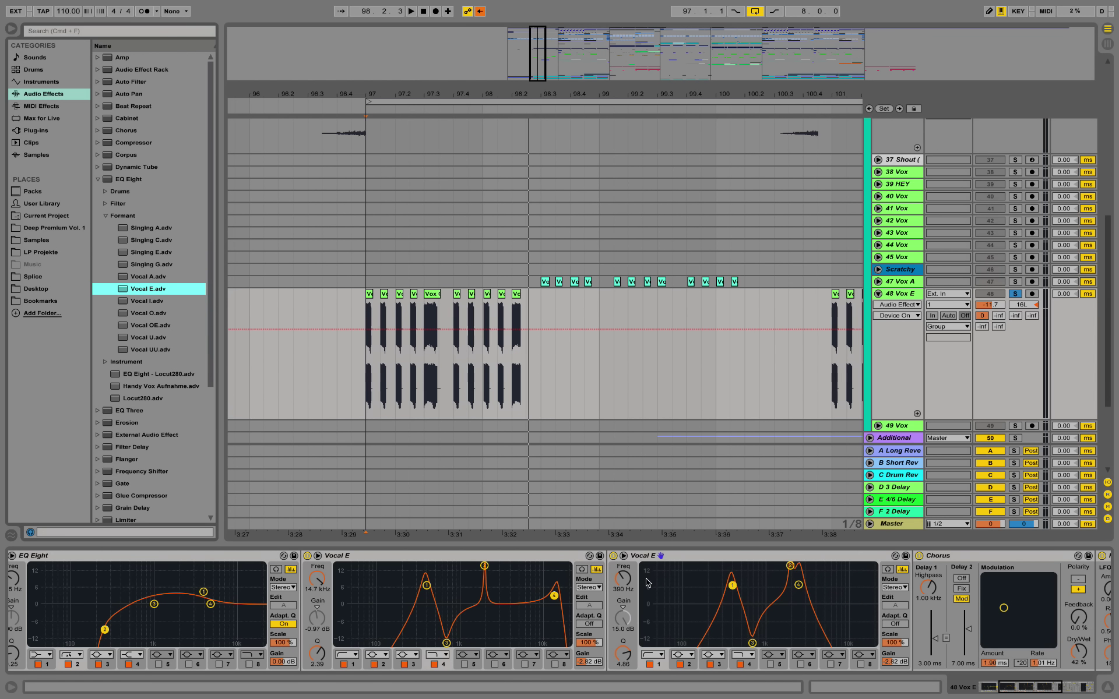
Step: Turn off the original Vocal E device and play the Vox Cuts from bar 97 through the stock Vocal E preset
left_click(307, 556)
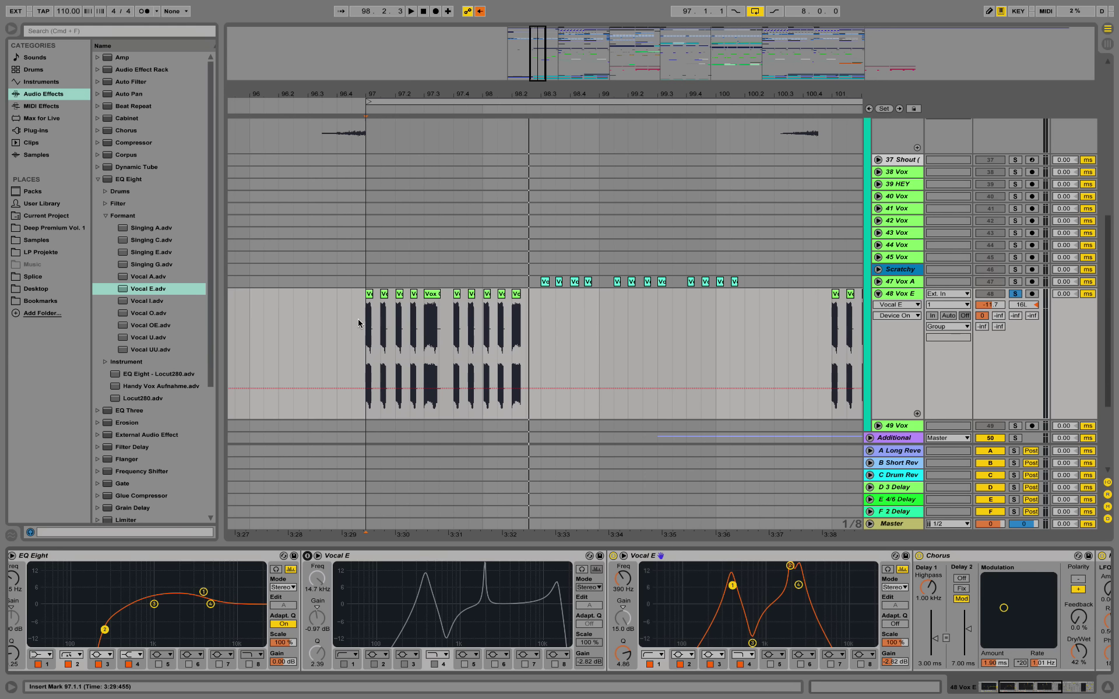
key("space")
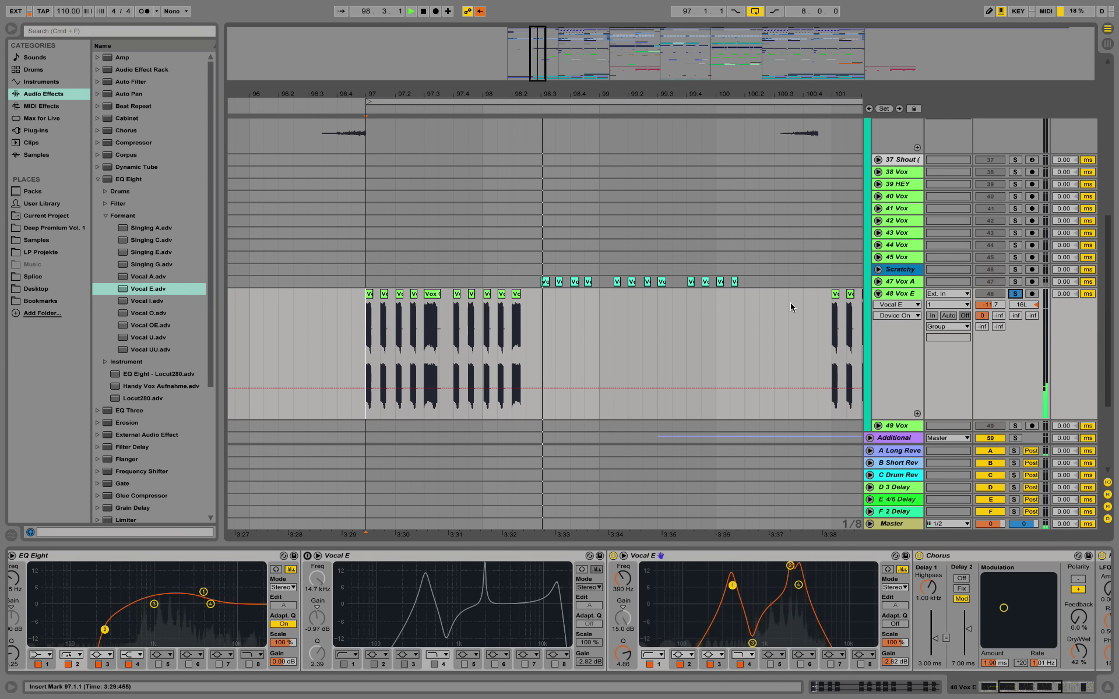
key("space")
key("space")
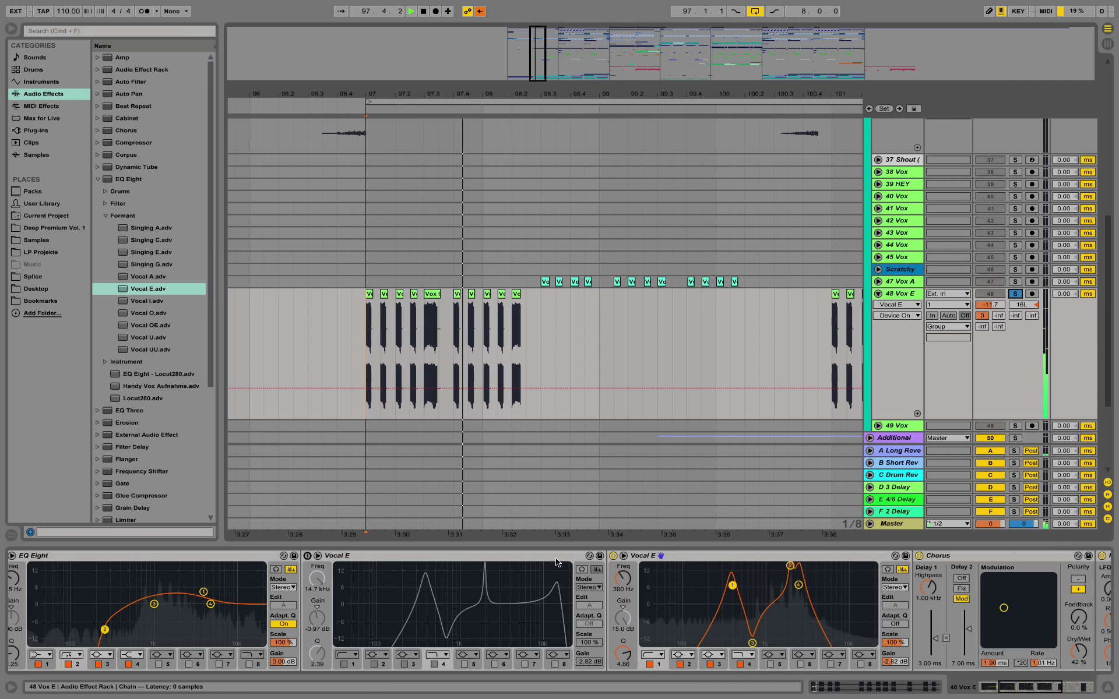
key("space")
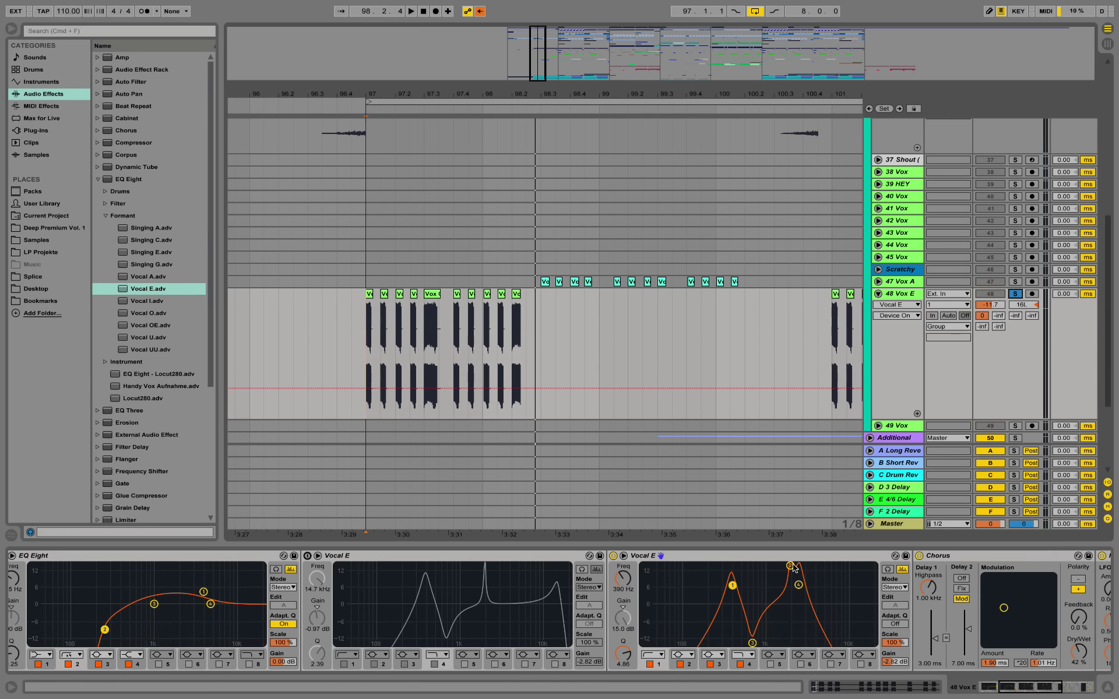
Step: Turn off the added Vocal E device and turn the original Vocal E back on
left_click(613, 556)
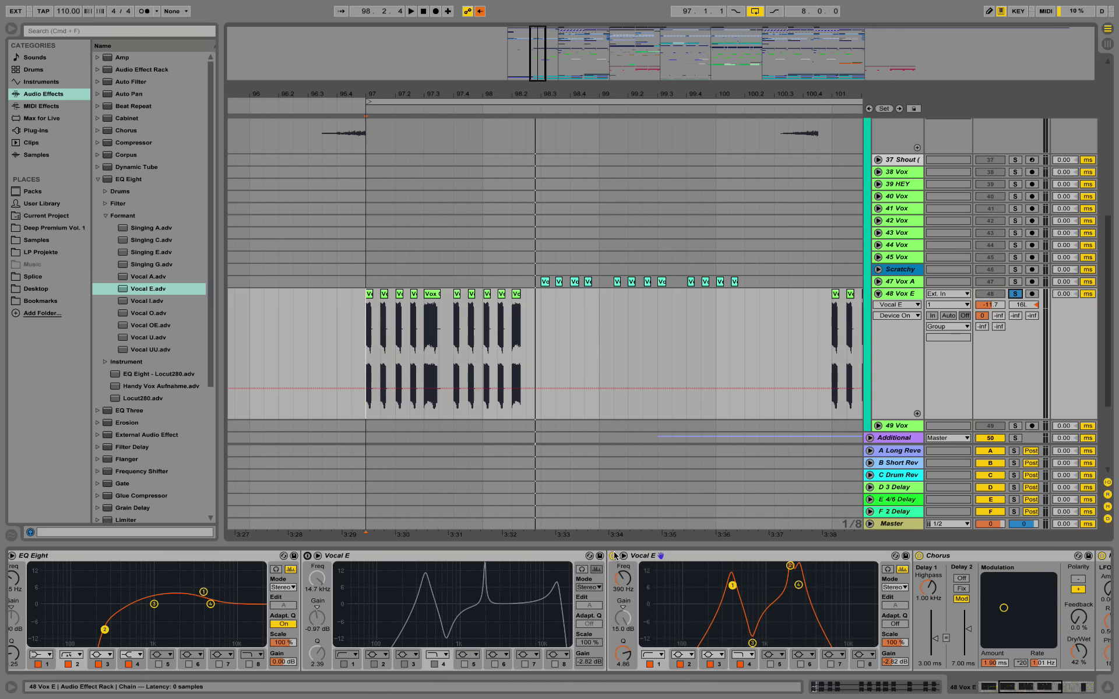
left_click(307, 556)
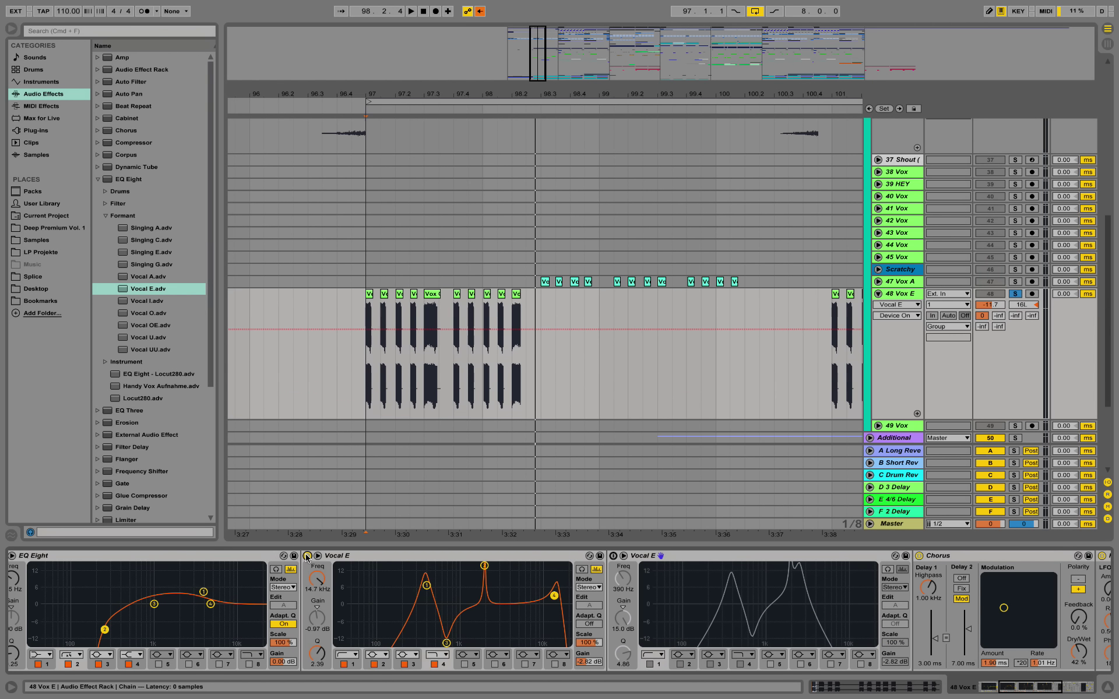
Step: Play the Vox Cuts from bar 97 through the original Vocal E, and delete the turned-off Vocal E device beside it
key("space")
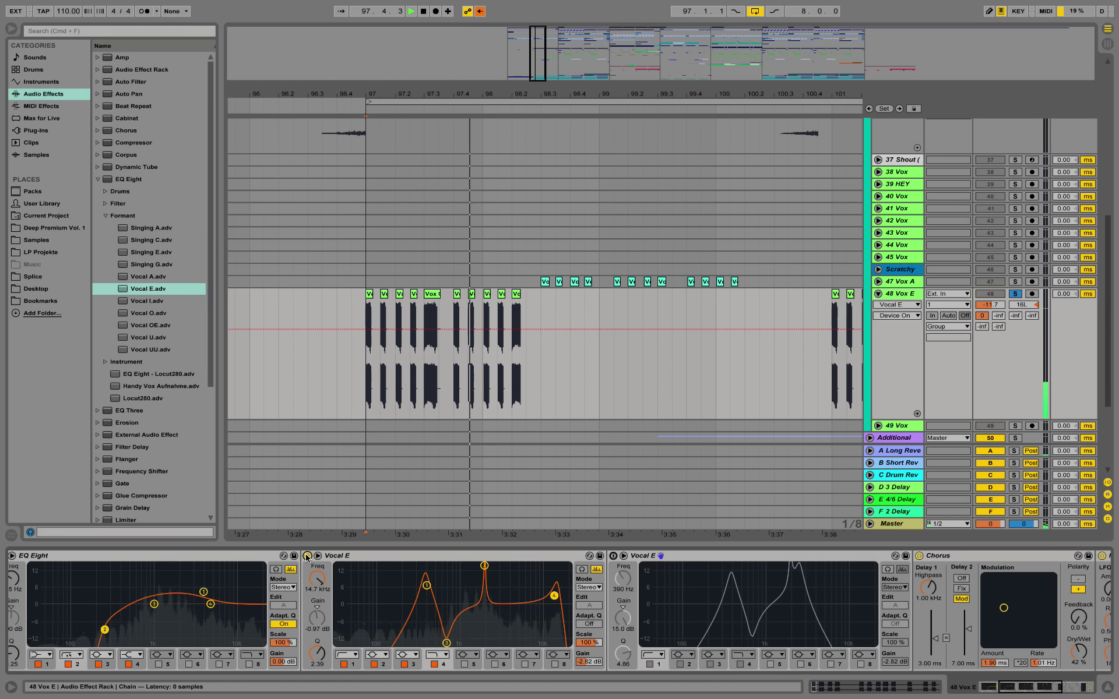
key("space")
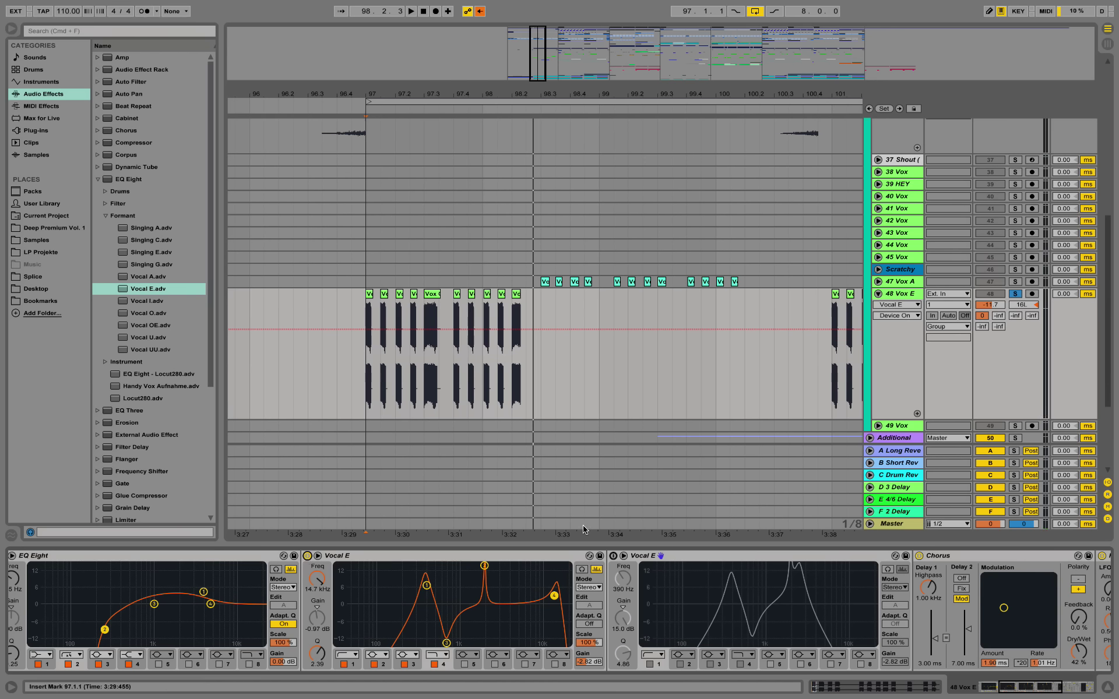
double_click(679, 558)
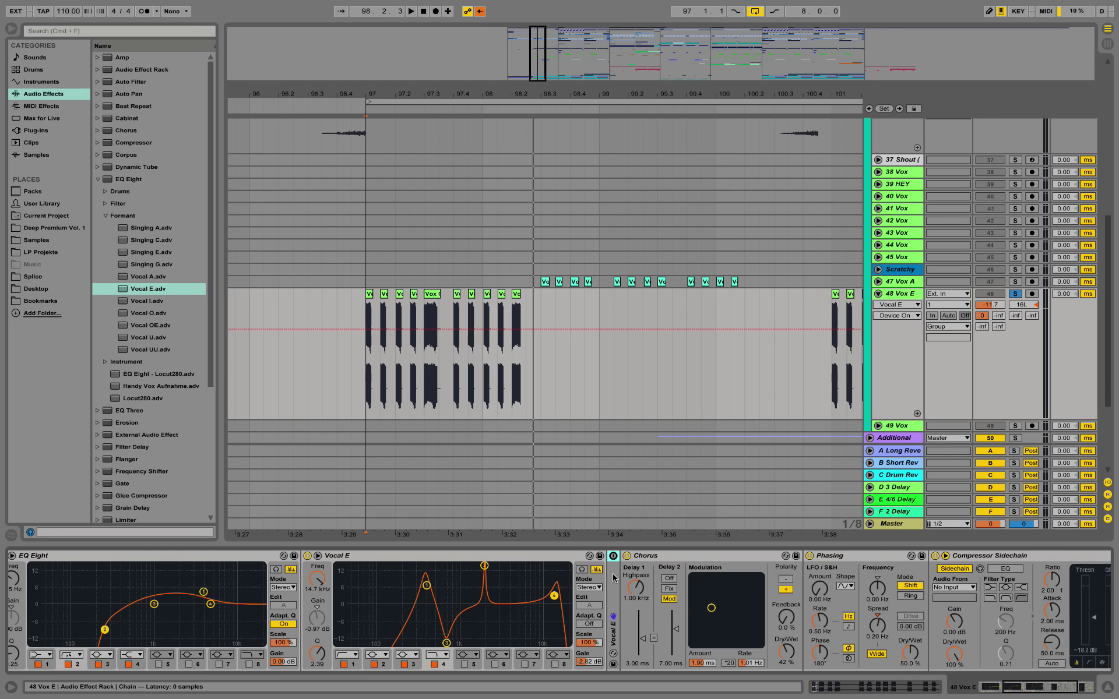
key("BackSpace")
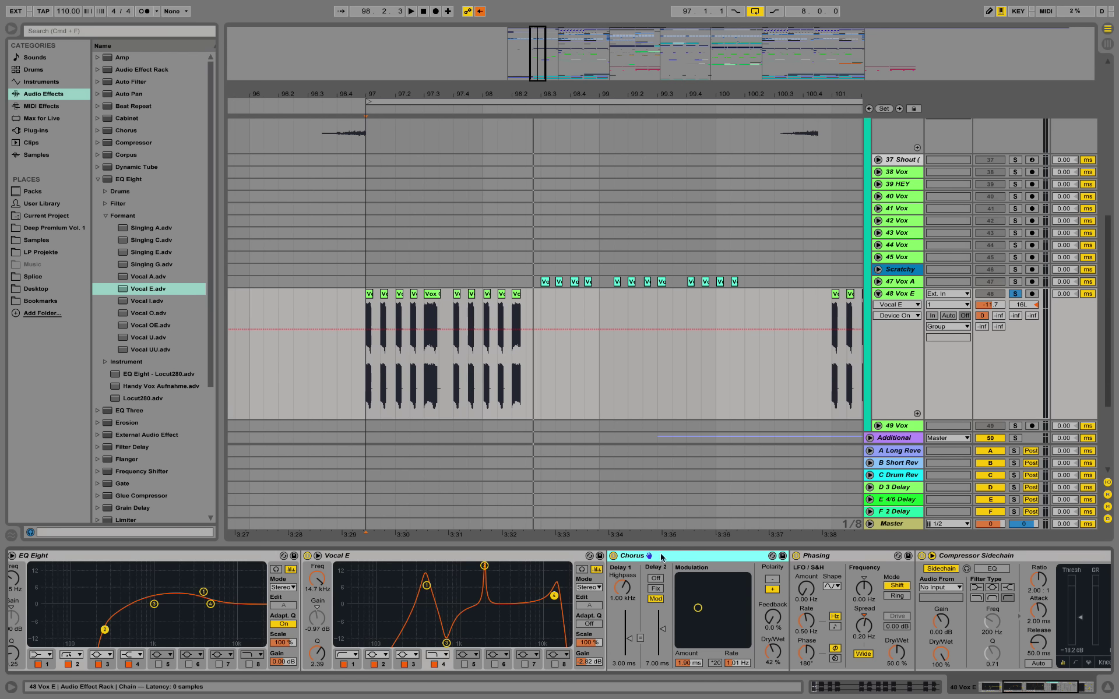
Step: Fold the Compressor Sidechain device and compare the Vox Cuts from bar 97 with Phasing on and off
left_click(1019, 685)
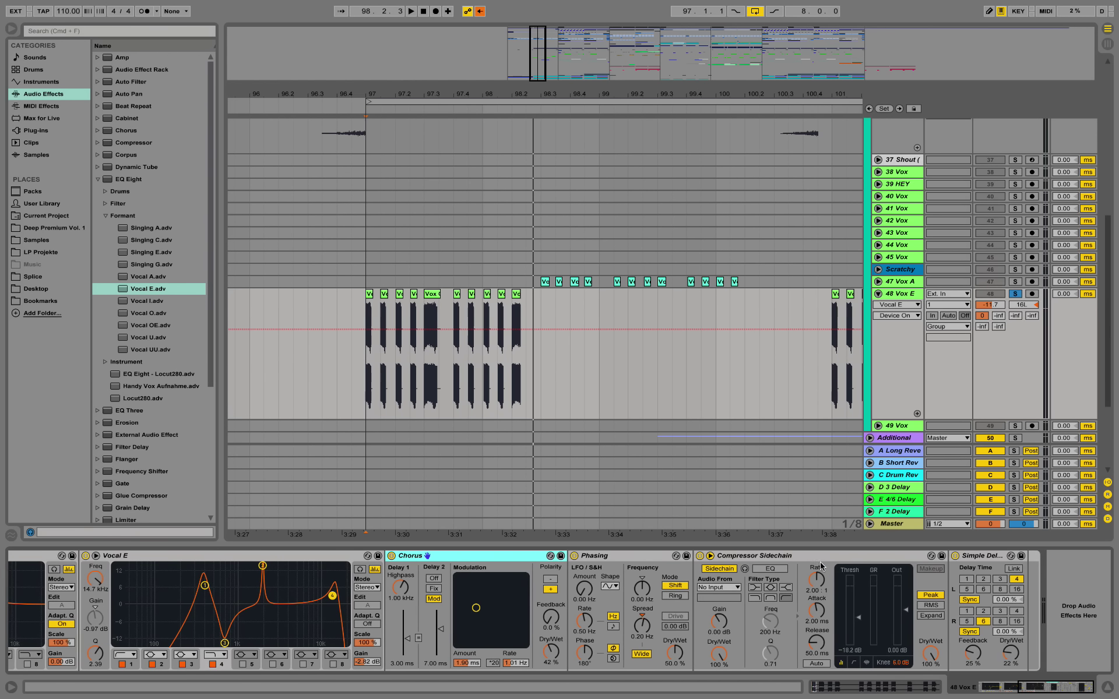
double_click(816, 556)
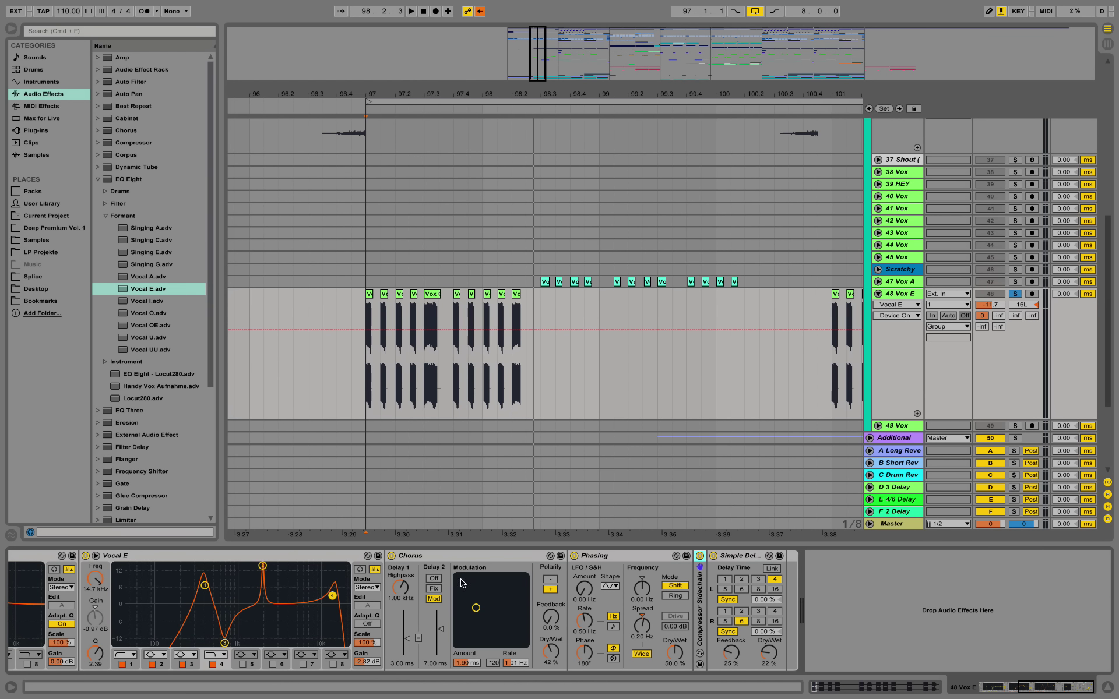
left_click(578, 556)
key("space")
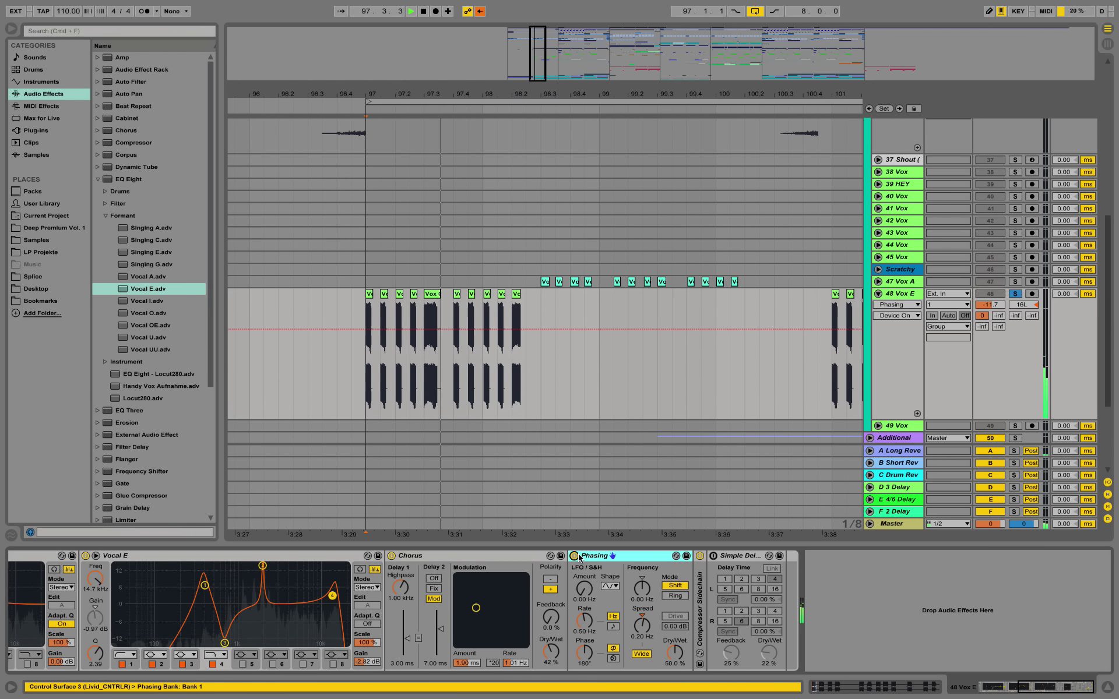
key("space")
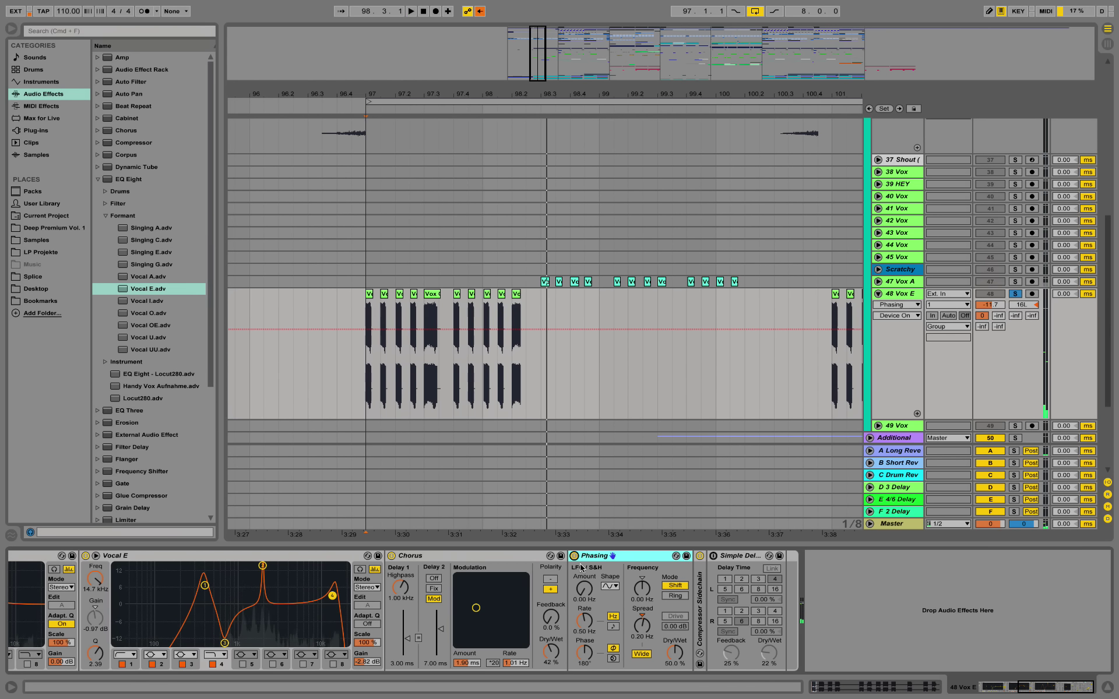
key("space")
left_click(574, 556)
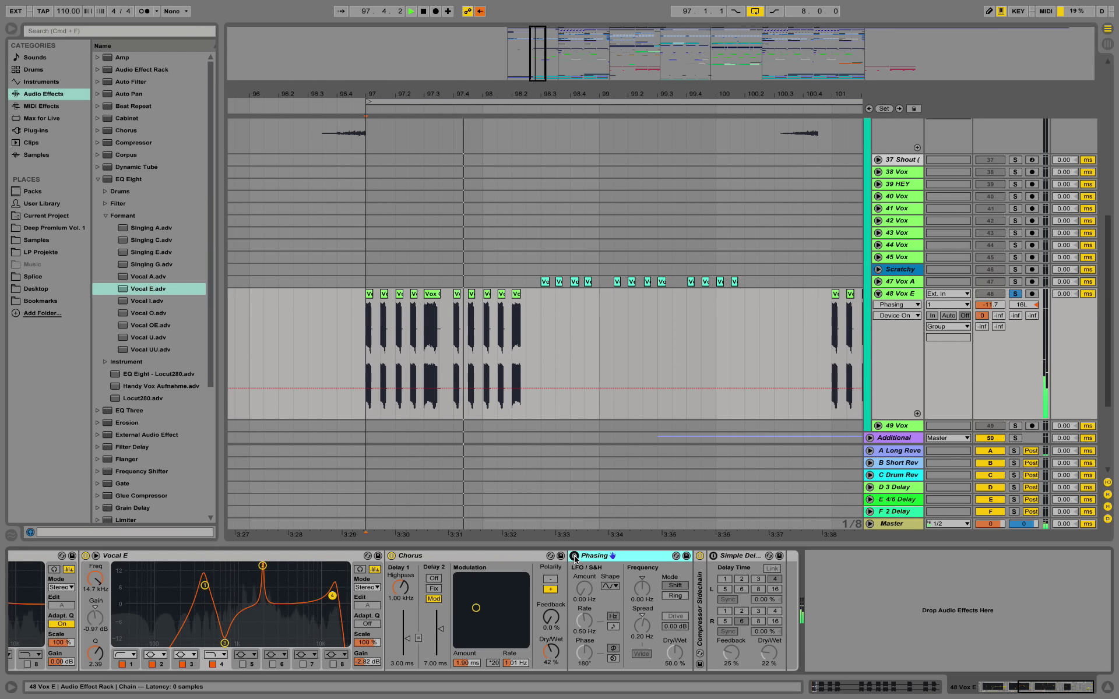
key("space")
left_click(574, 556)
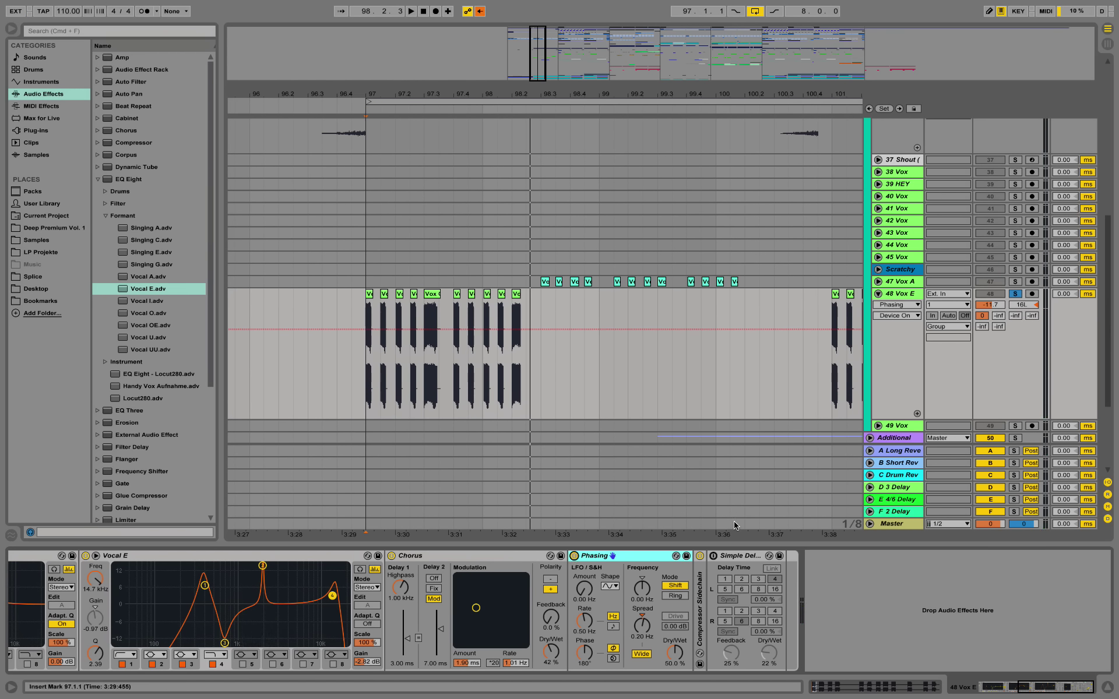
Step: Try out the Phasing device's LFO amount while playing the Vox Cuts, and return it to 0.00 Hz
key("space")
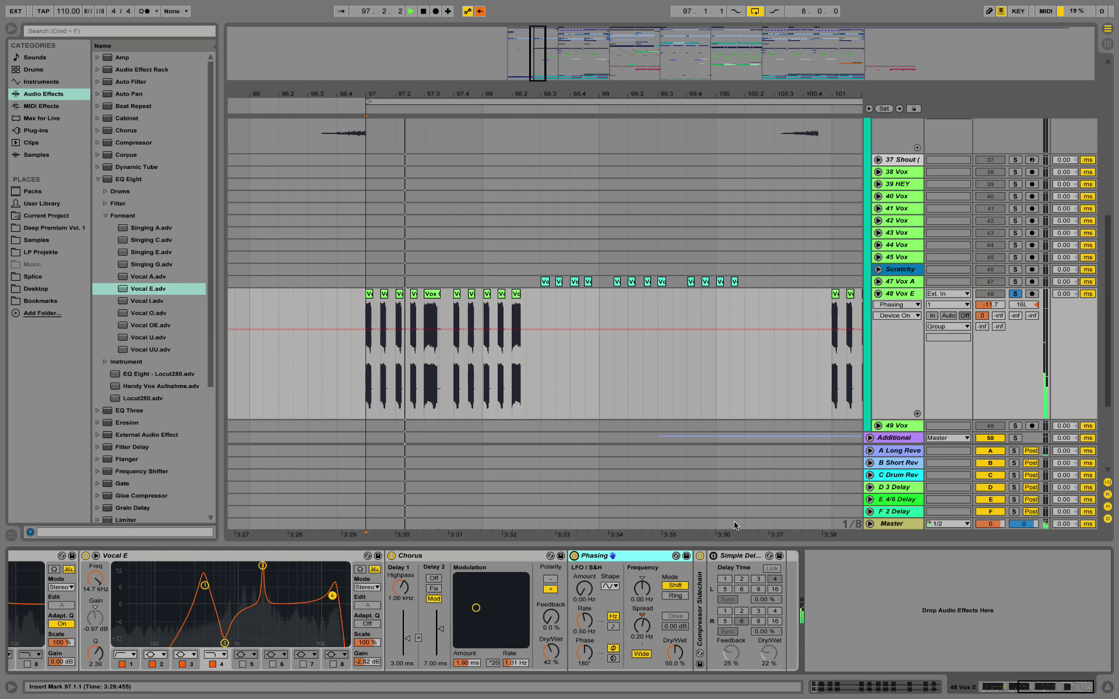
left_click_drag(595, 585, 584, 516)
key("space")
key("space")
mouse_move(584, 595)
left_mouse_down()
mouse_move(585, 664)
mouse_move(584, 507)
mouse_move(585, 617)
mouse_move(605, 596)
left_mouse_up()
key("space")
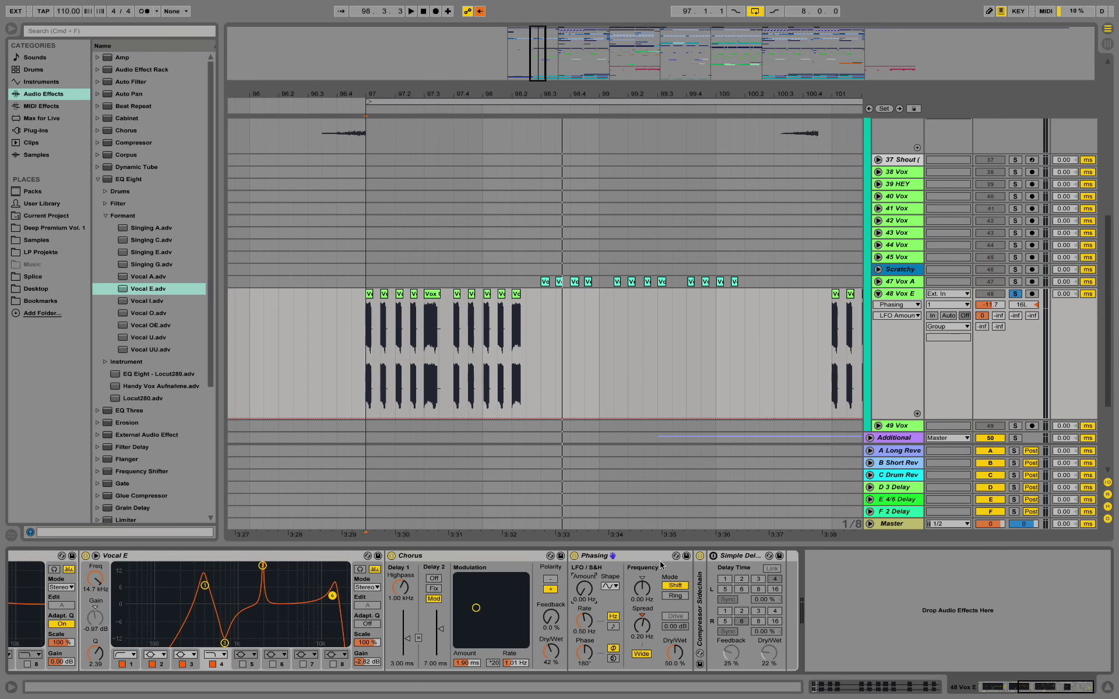
Step: Turn the Simple Delay back on and play the Vox Cuts from bar 97 through it
left_click(713, 556)
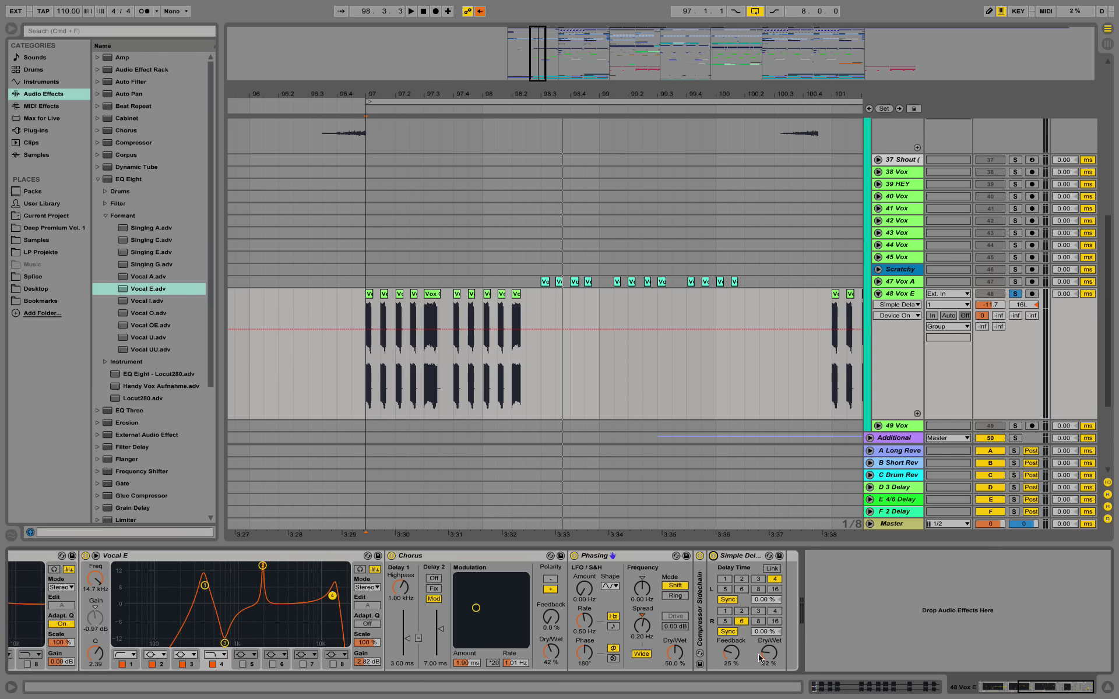
key("space")
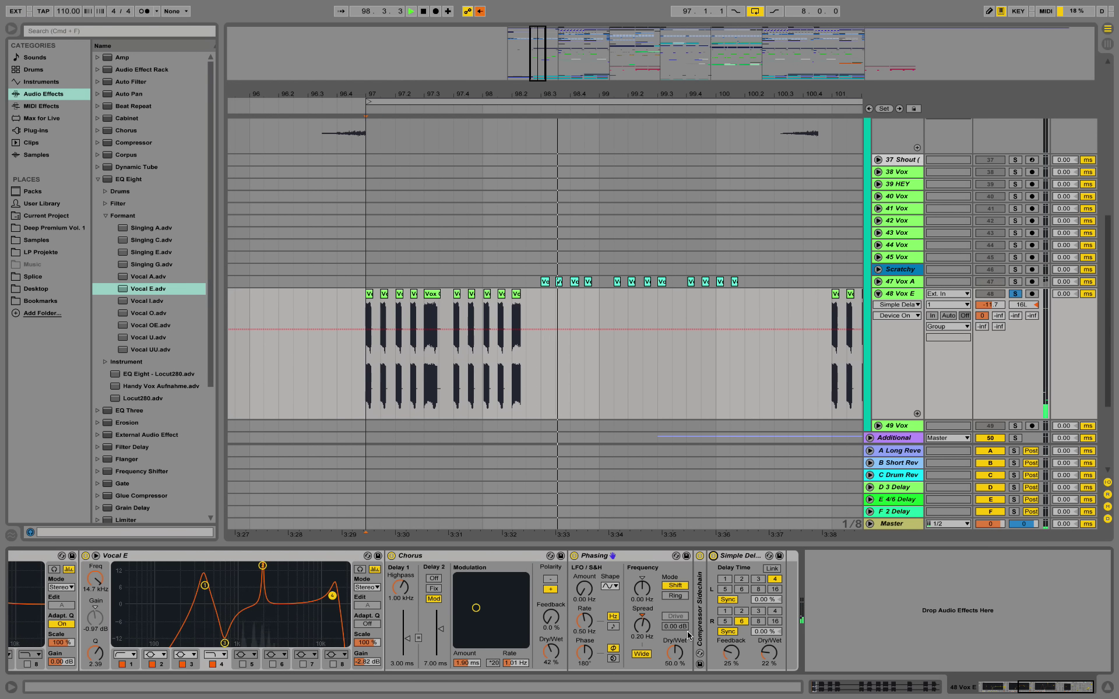
key("space")
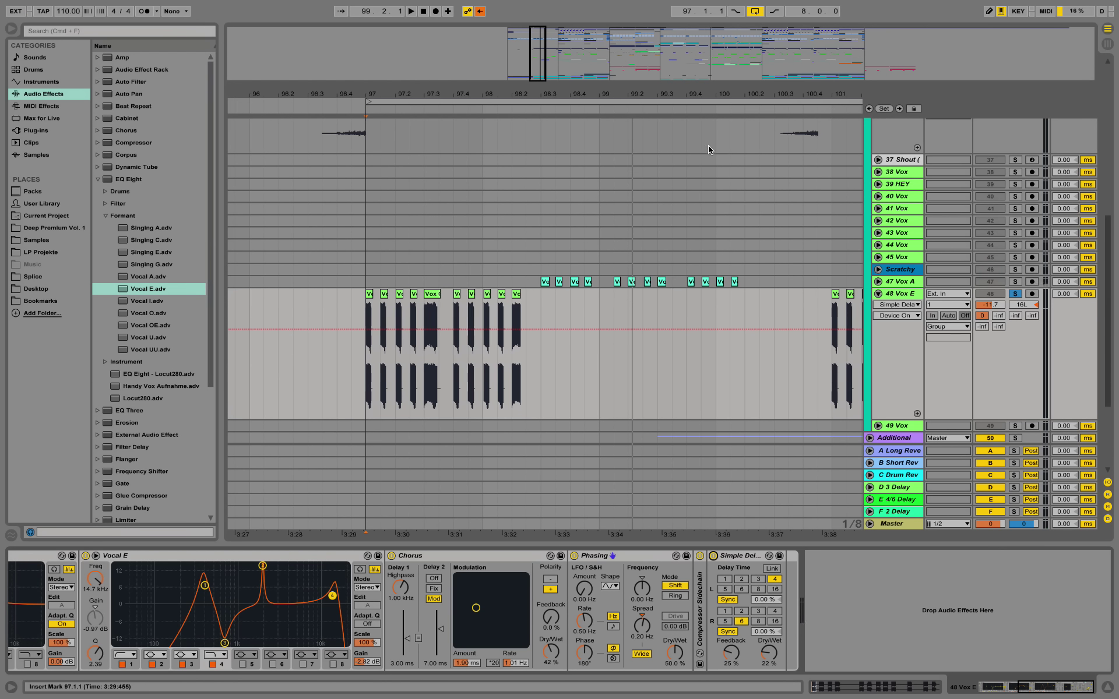
Step: Unfold and enlarge the 47 Vox A track and show its device chain with the Vocal A formant EQ
scroll(722, 254, "up", 3)
scroll(723, 254, "down", 2)
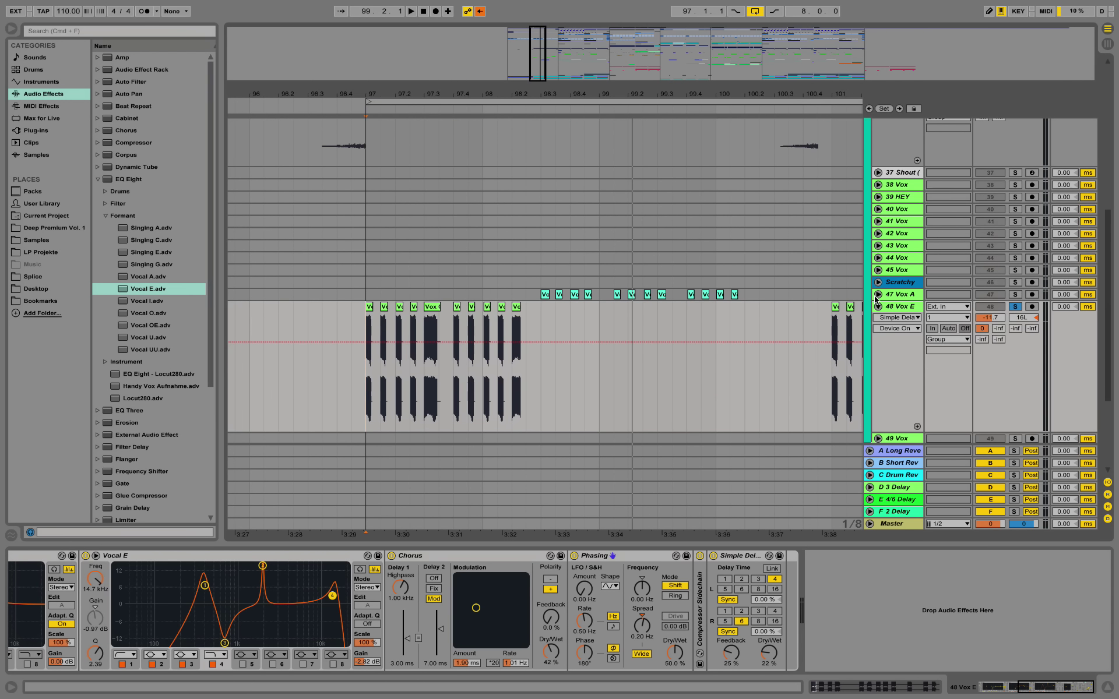
left_click_drag(495, 88, 363, 88)
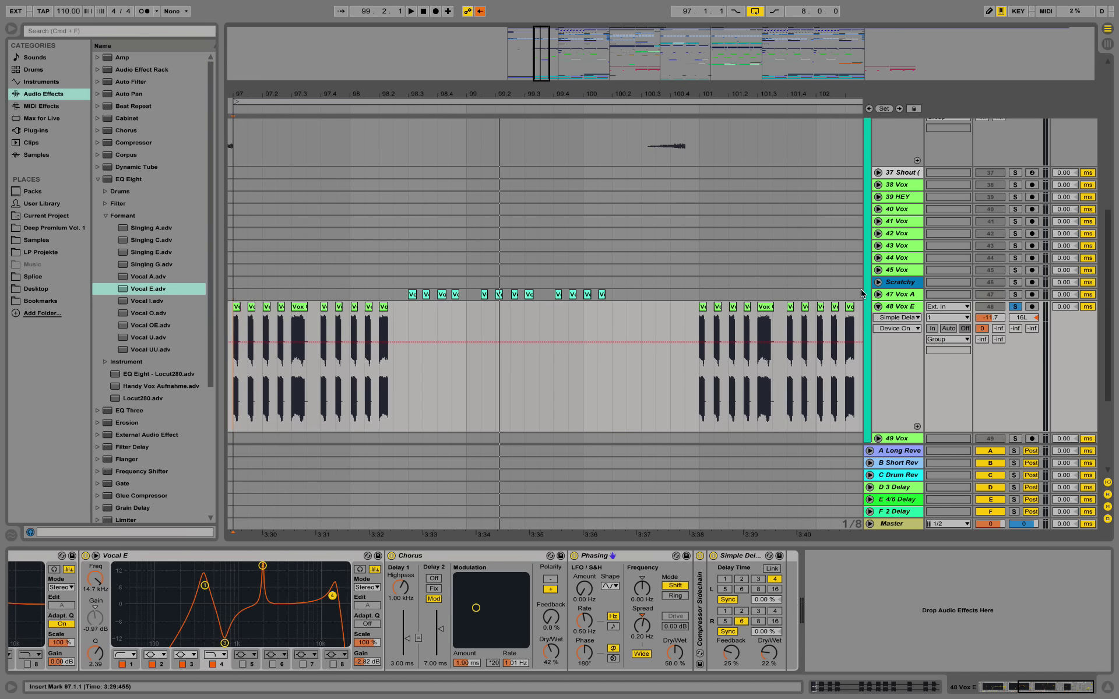
left_click(879, 295)
left_click(892, 316)
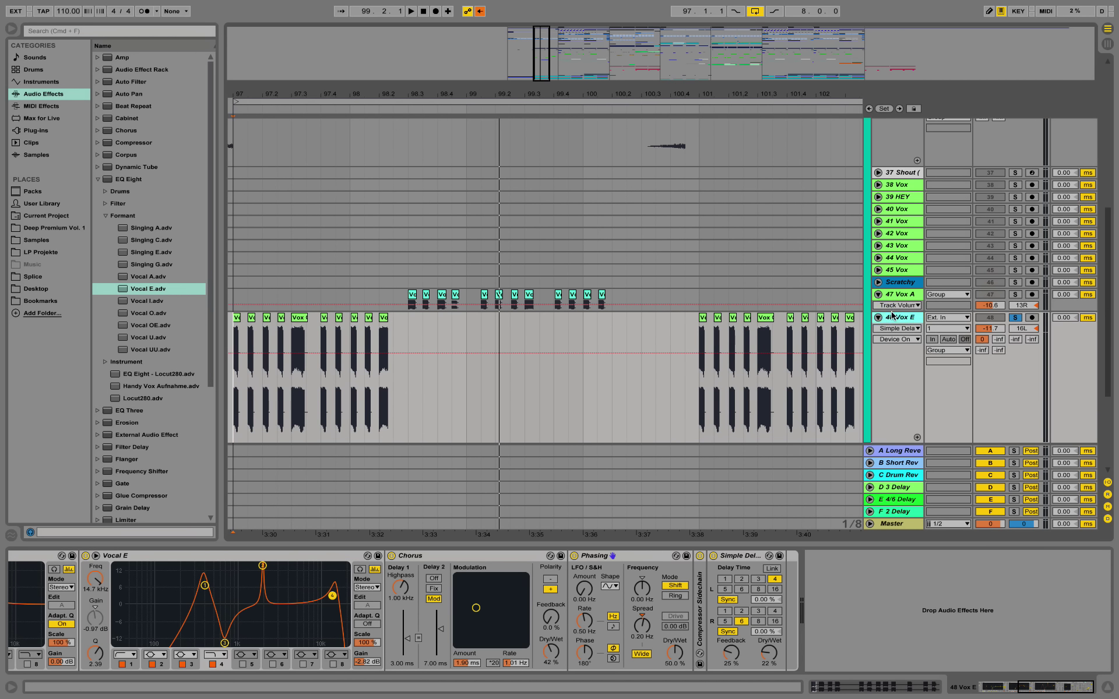
left_click_drag(891, 314, 896, 418)
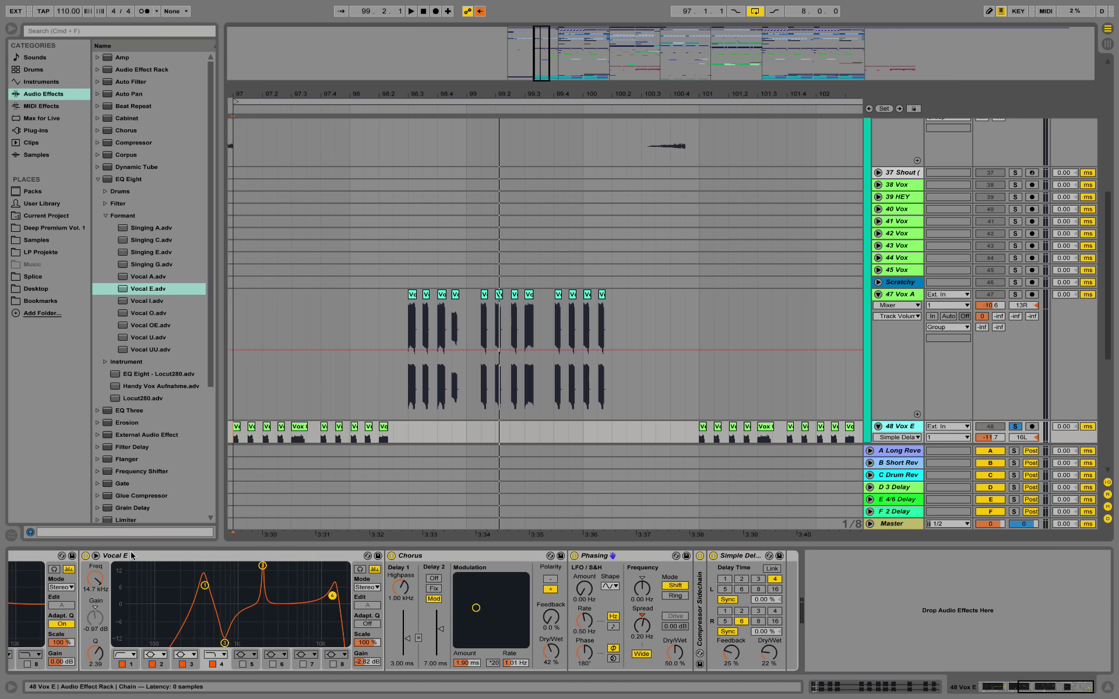
left_click(913, 296)
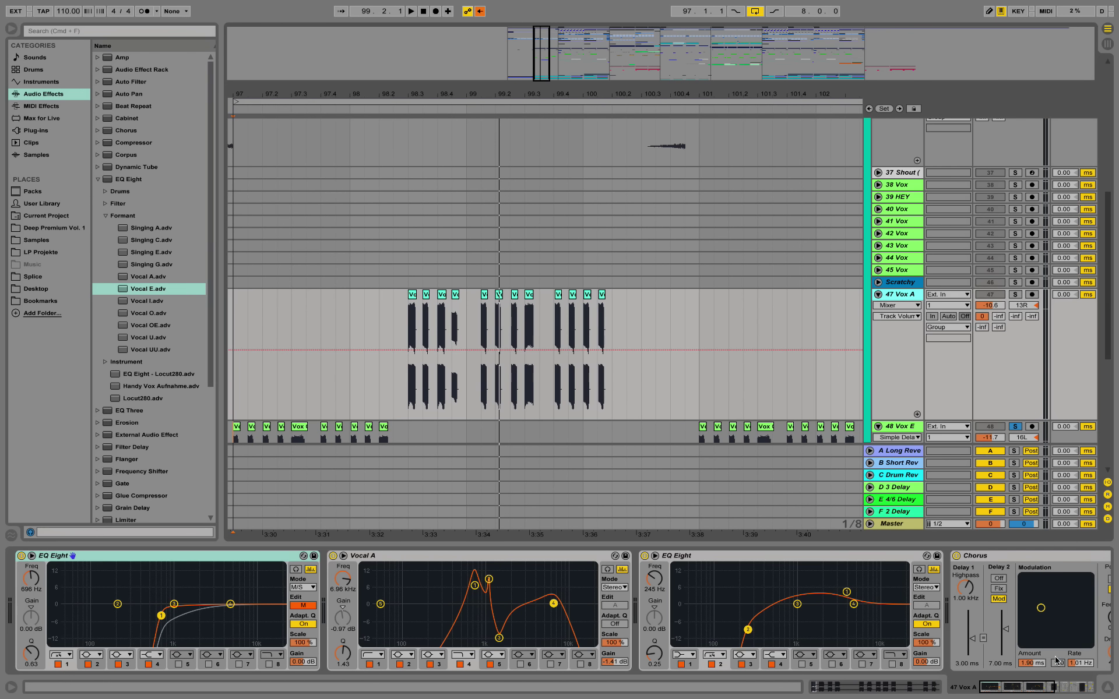
mouse_move(1038, 694)
left_mouse_down()
mouse_move(1077, 695)
mouse_move(1022, 694)
left_mouse_up()
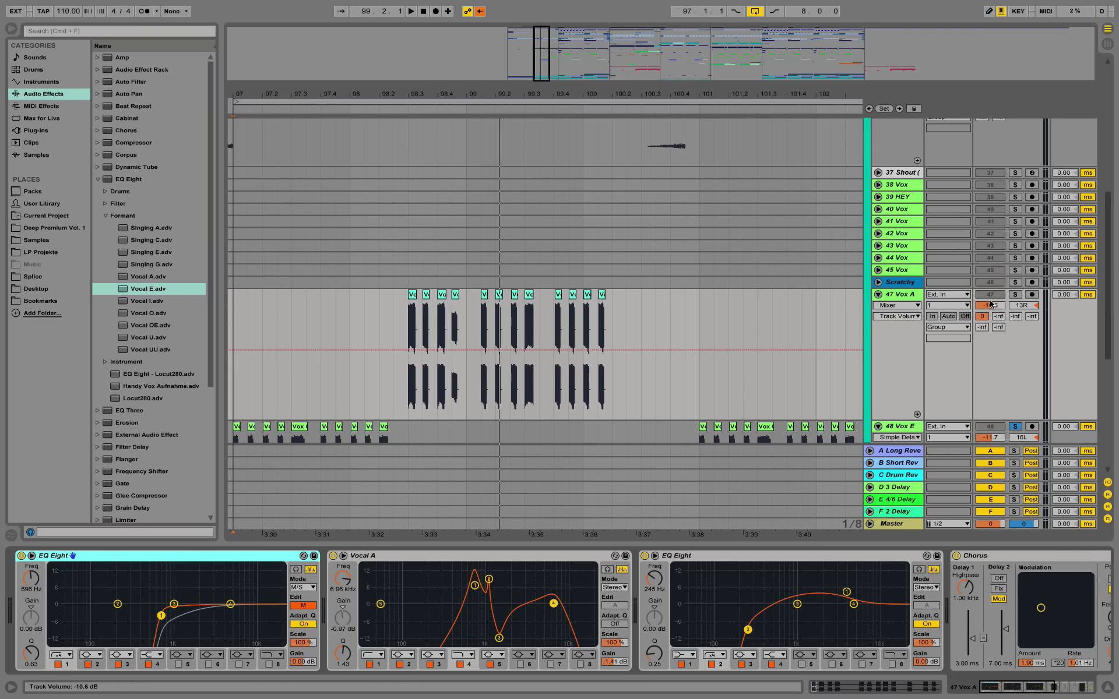
Step: Add 47 Vox A to the soloed tracks and play it together with 48 Vox E from bar 97
left_click(1015, 295)
left_click_drag(479, 90, 477, 66)
left_click(340, 126)
key("space")
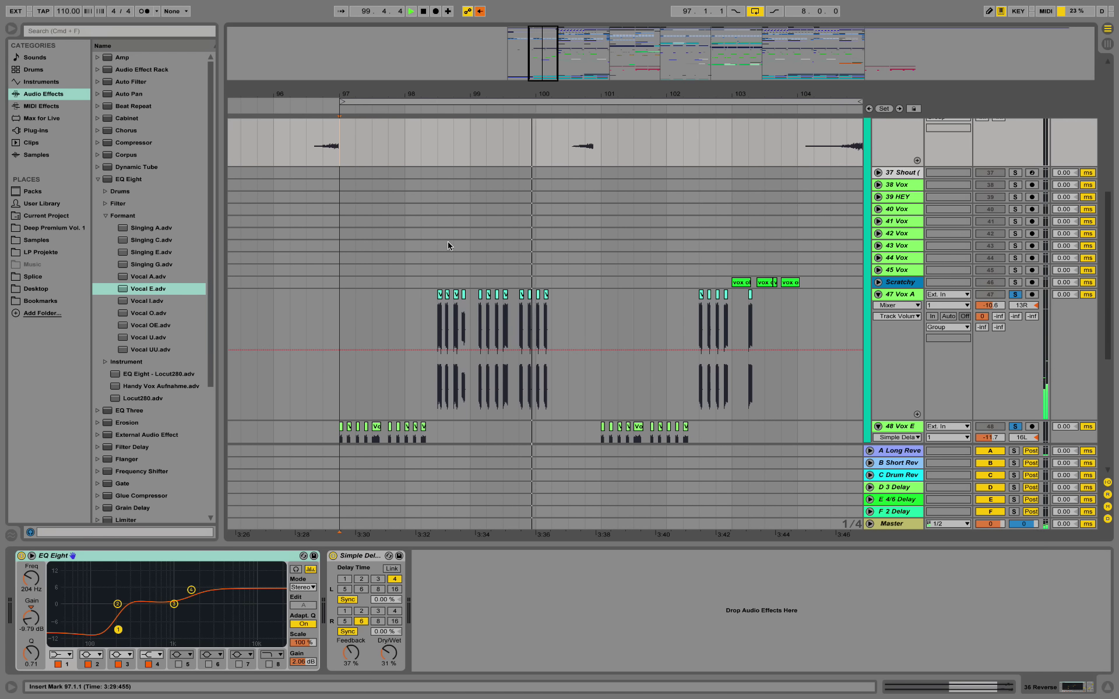
key("space")
Step: Add the 36 Reverse track to the solo and play the Intro vocals from bar 97 up to the Verse
scroll(696, 324, "up", 1)
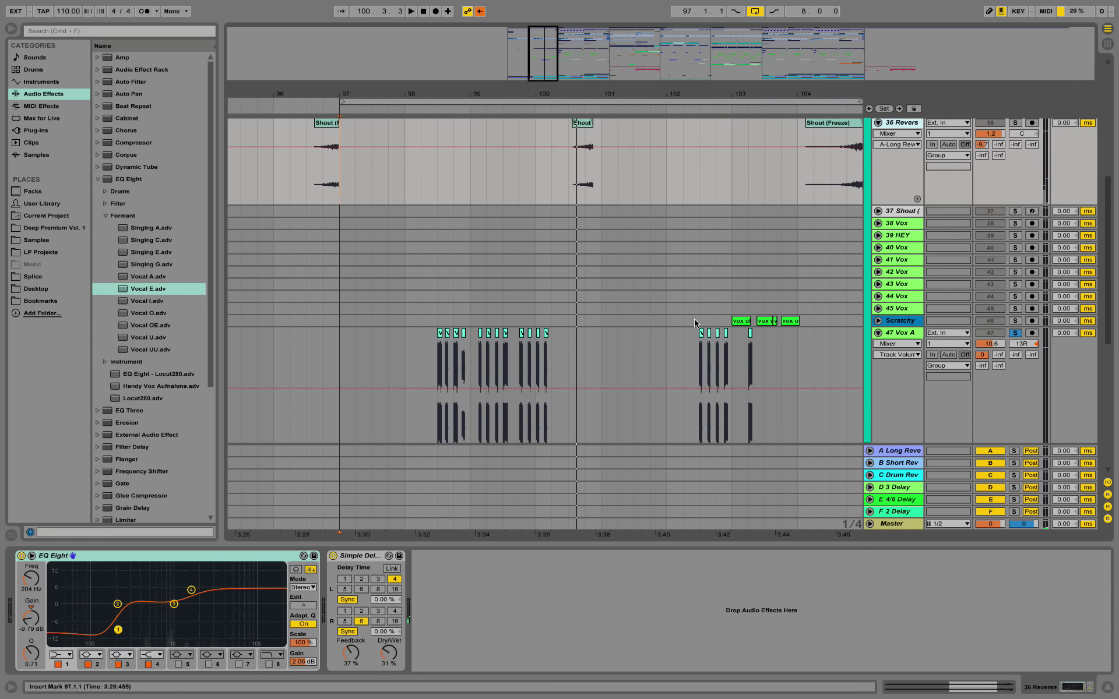
scroll(753, 406, "down", 1)
scroll(603, 244, "up", 2)
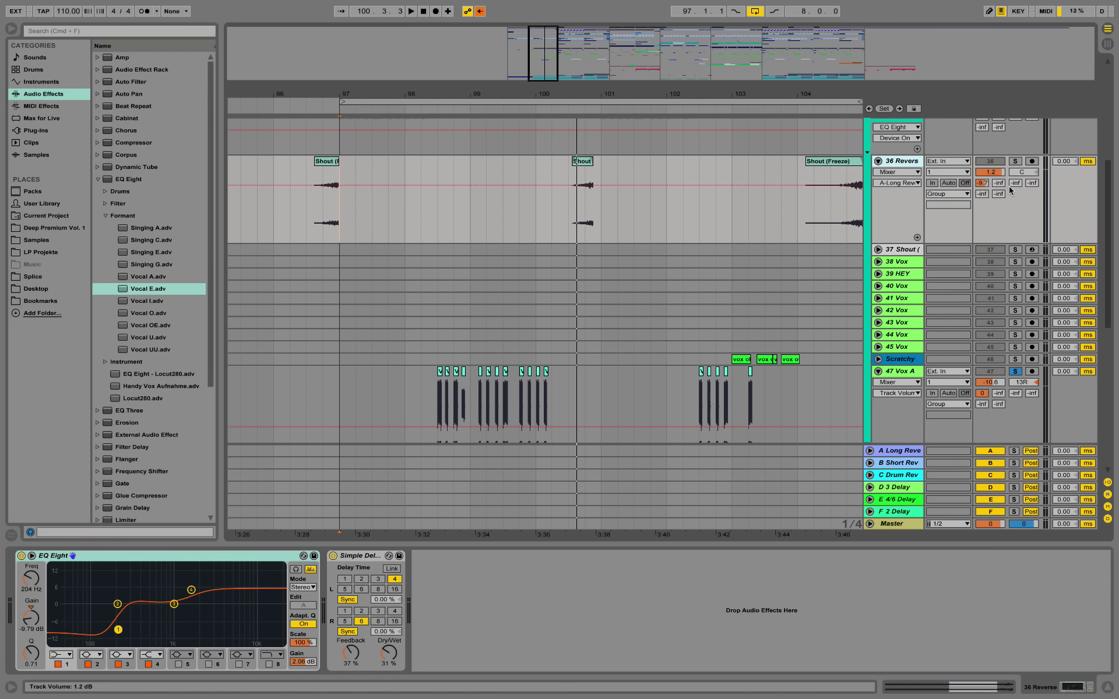
left_click(1018, 164)
key("space")
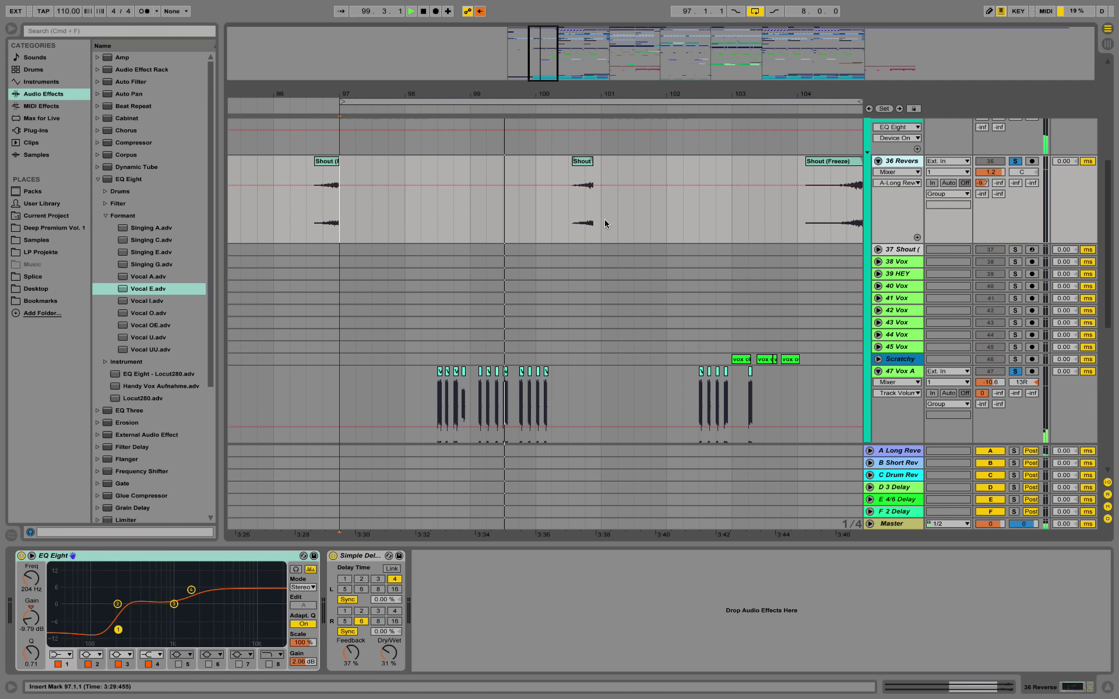
scroll(600, 252, "up", 3)
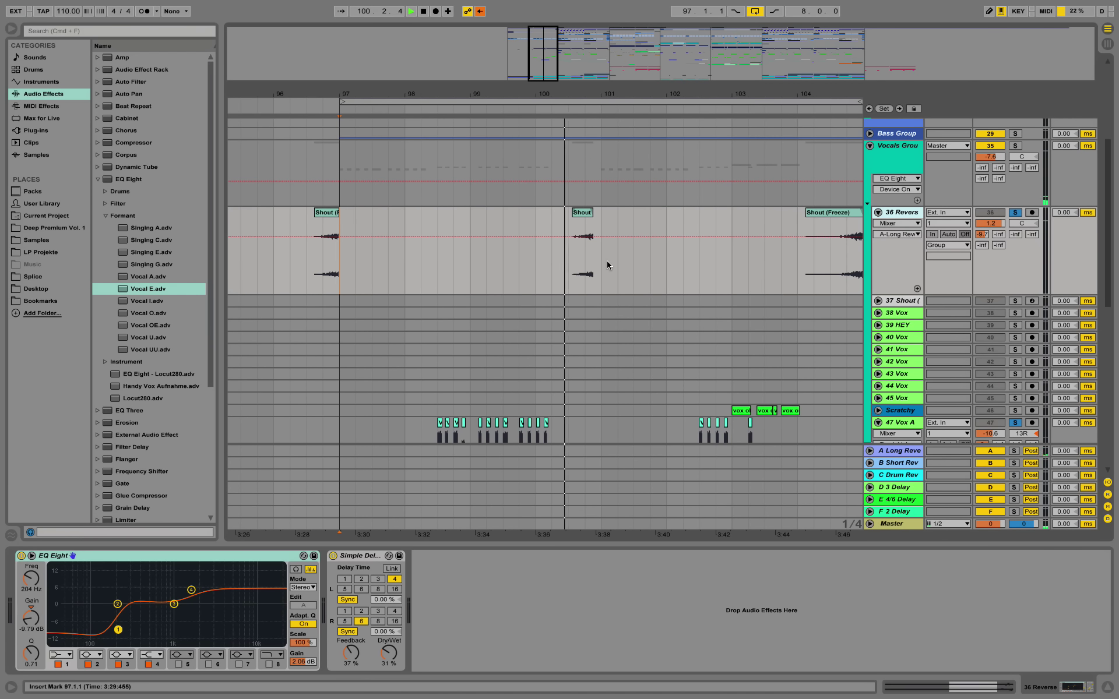
left_click_drag(603, 95, 491, 95)
scroll(617, 251, "down", 4)
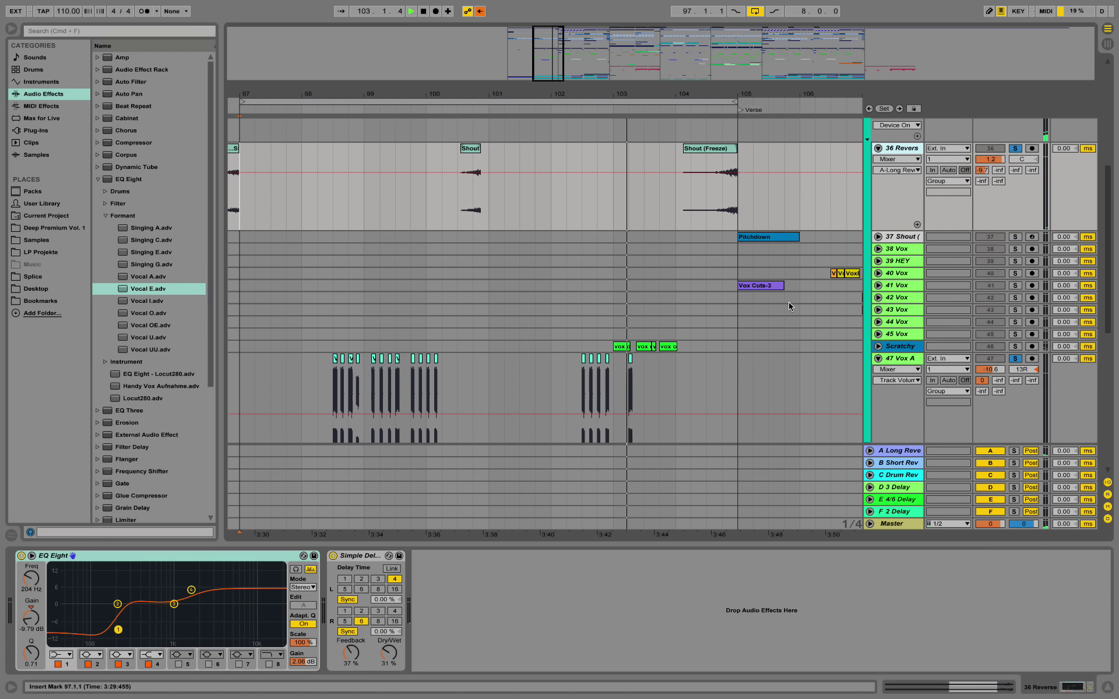
scroll(747, 212, "down", 3)
scroll(747, 211, "up", 2)
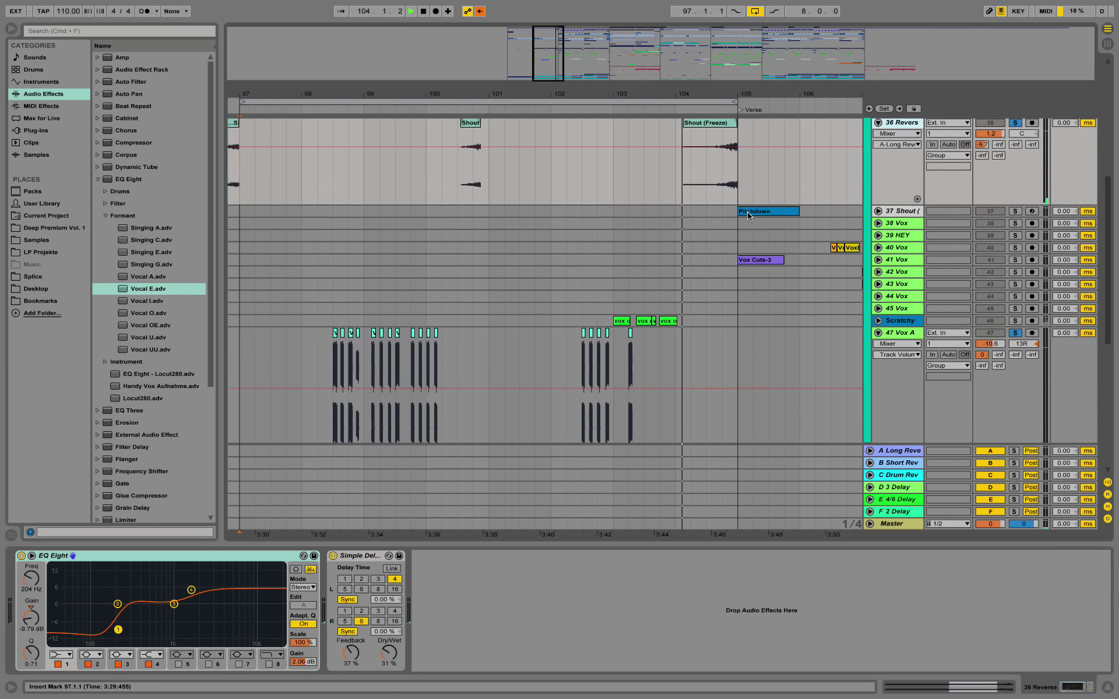
scroll(747, 215, "up", 5)
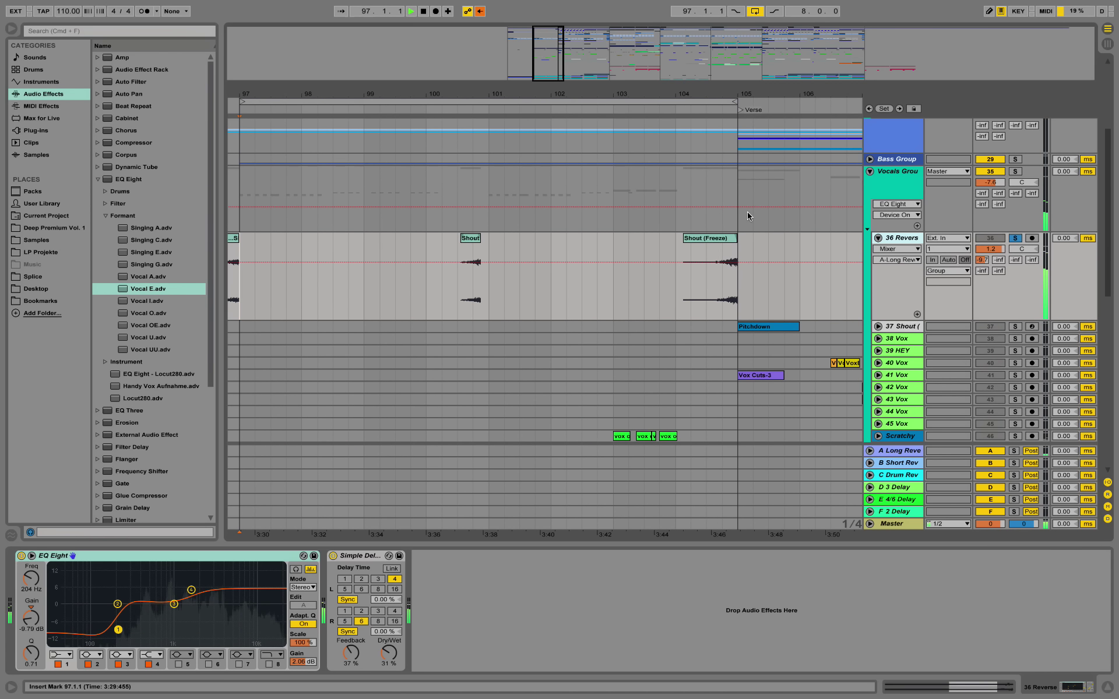
scroll(748, 212, "down", 2)
key("space")
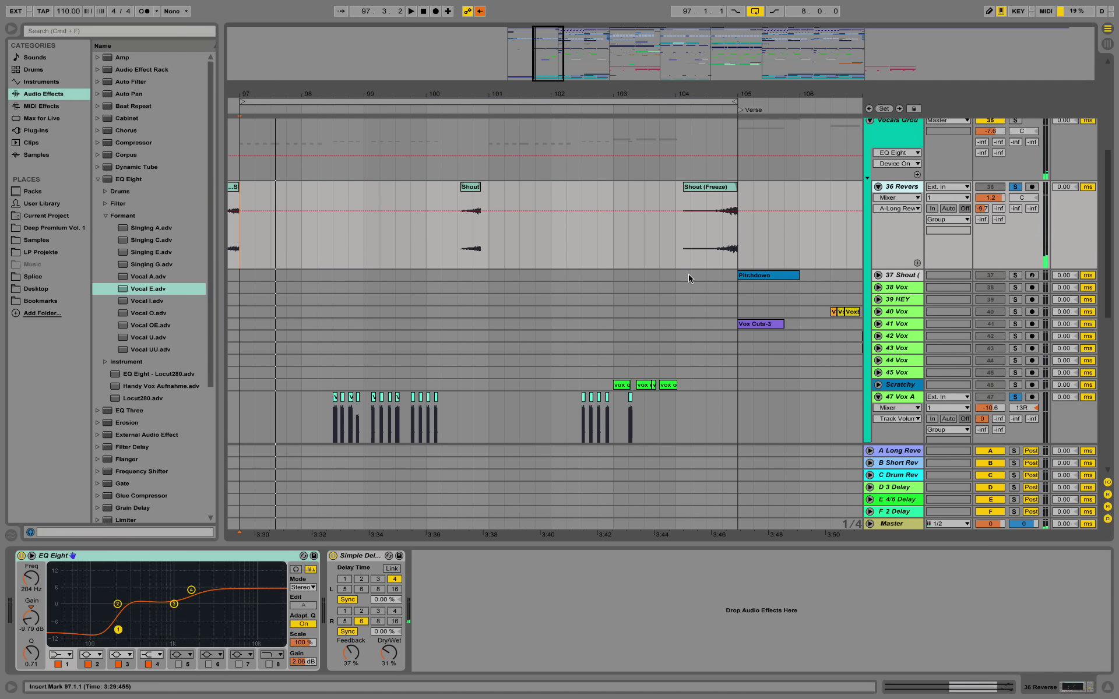
Step: Unfold the Scratchy track and show its device chain and clips around bar 103
scroll(809, 355, "down", 2)
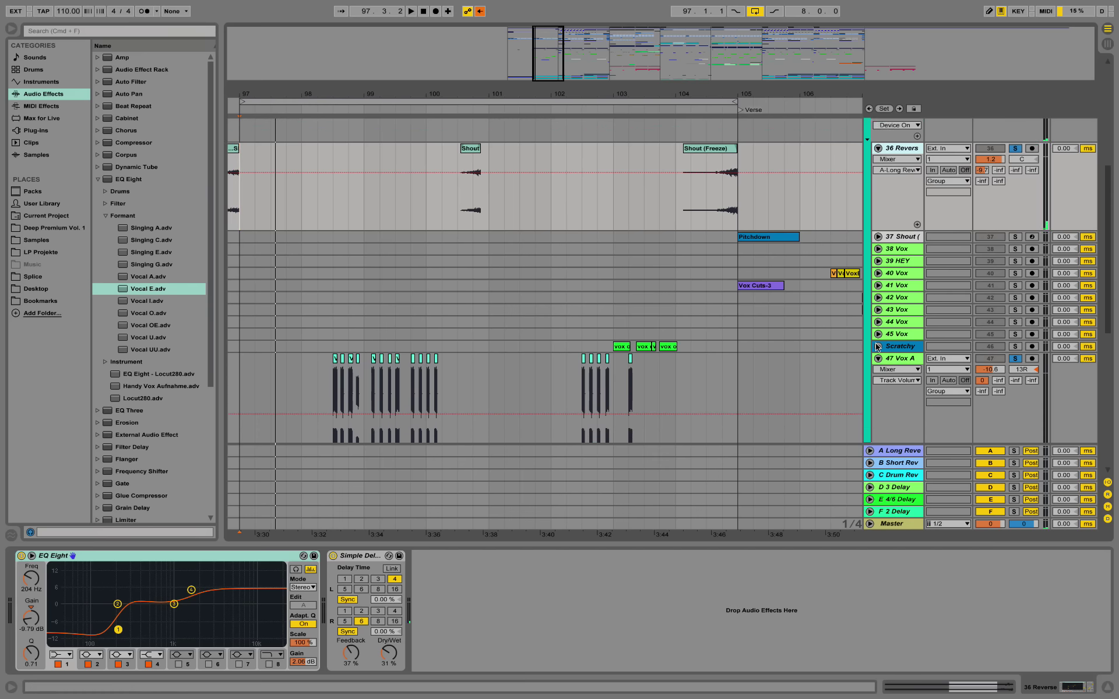
left_click(897, 349)
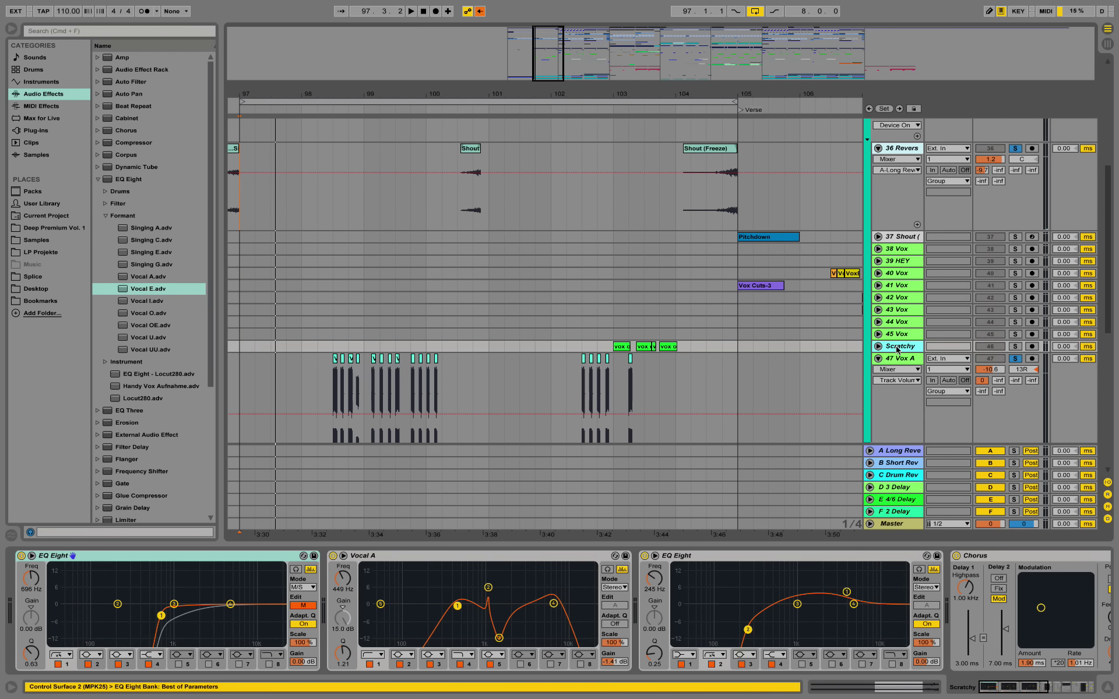
left_click(878, 347)
scroll(740, 238, "down", 6)
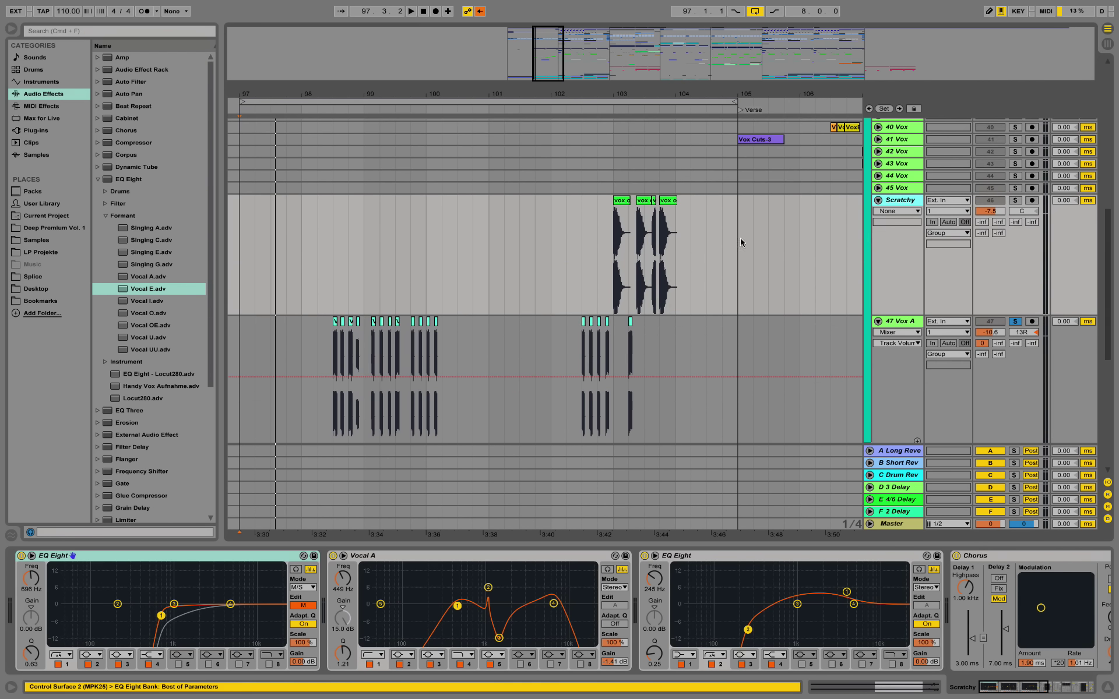
Step: Solo only the Scratchy track and set the insert mark at 103.1.1, at the start of its first vox ohah clip
left_click(1016, 203)
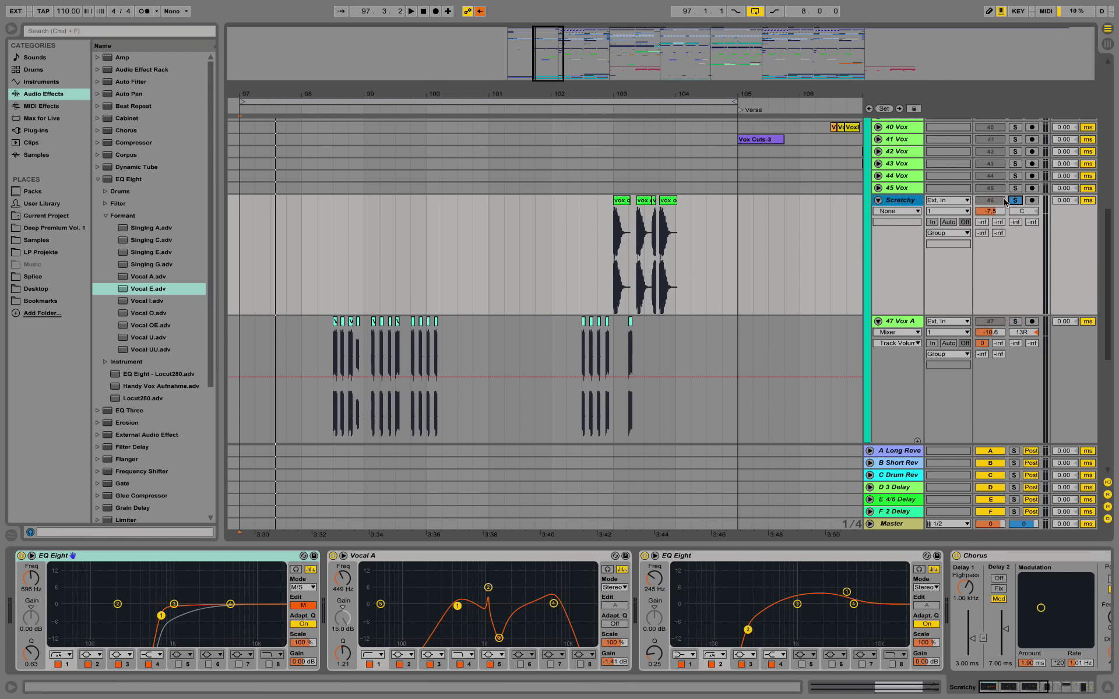
left_click_drag(607, 87, 607, 111)
left_click_drag(482, 97, 369, 89)
left_click(343, 223)
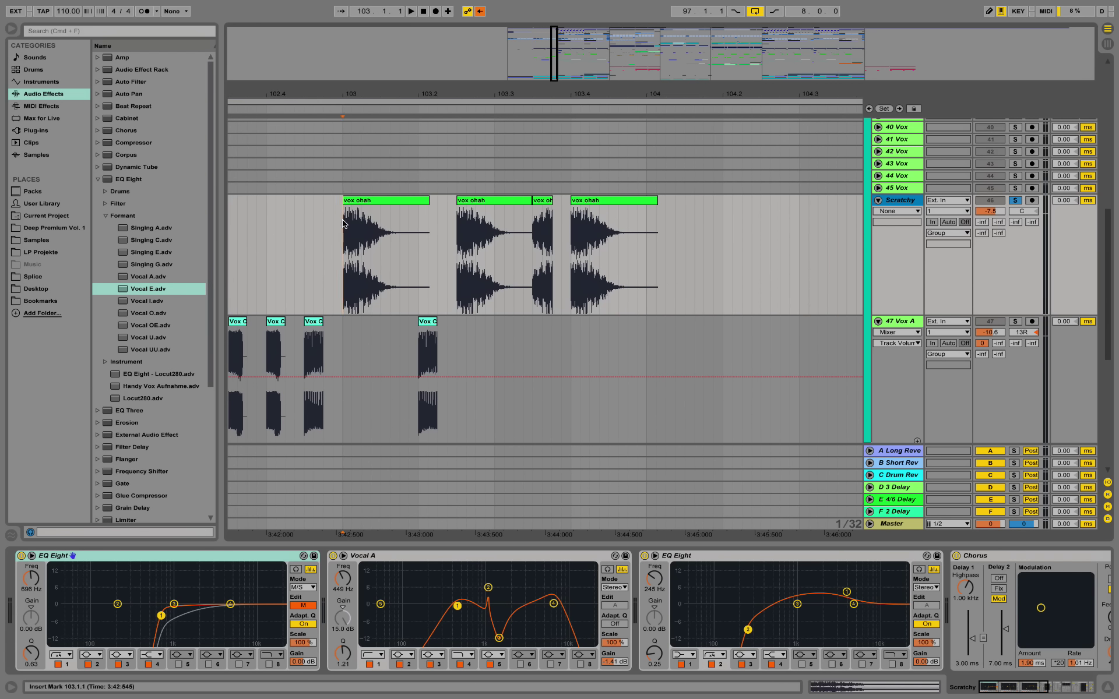
Step: Play the soloed Scratchy track twice from 103.1.1 to hear its vox ohah clips
key("space")
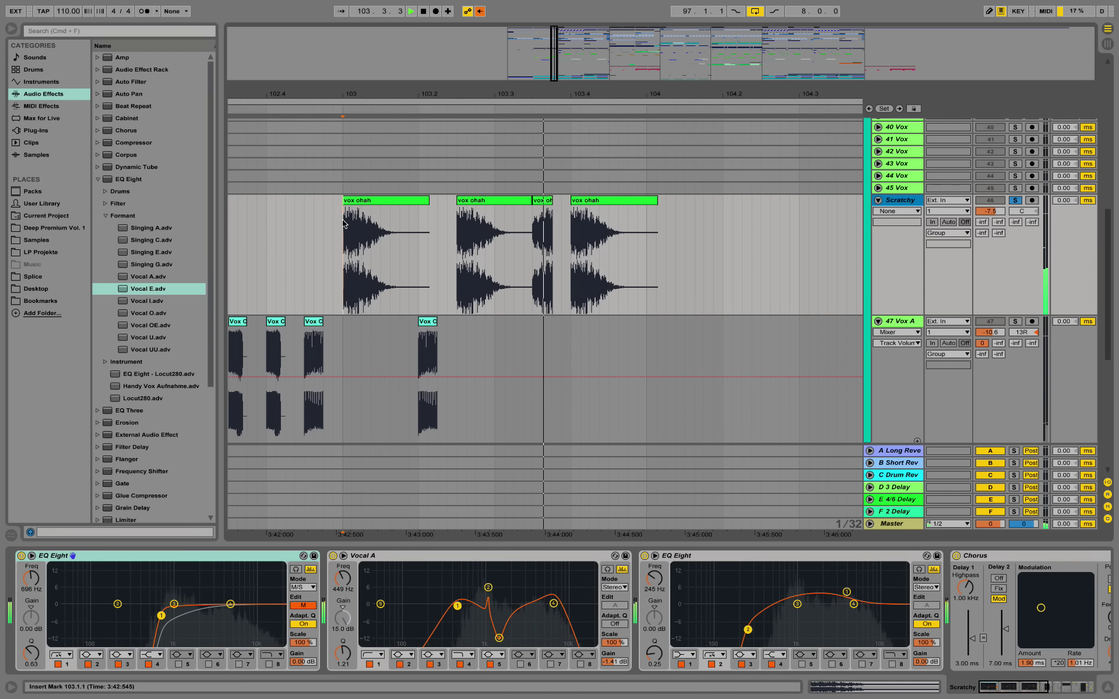
key("space")
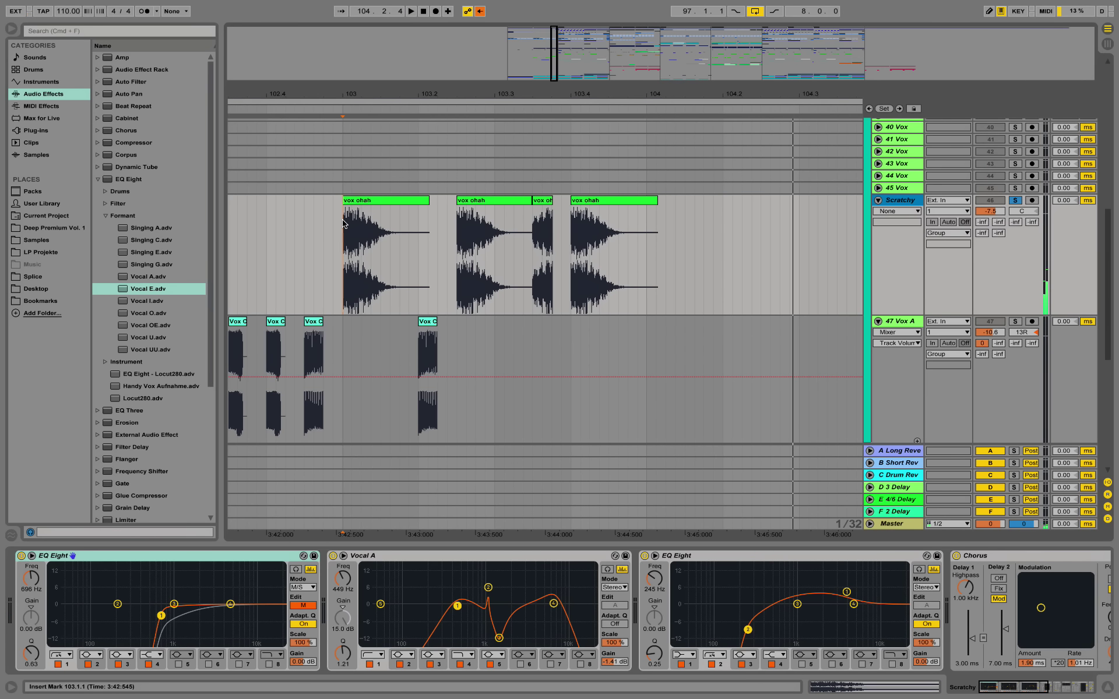
key("space")
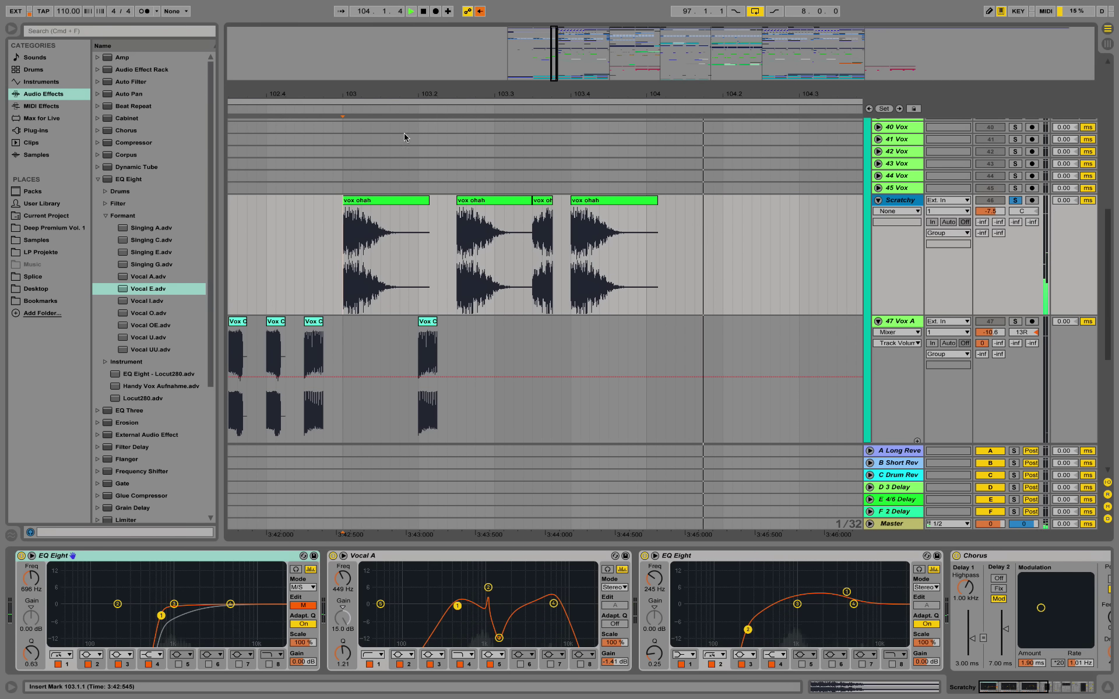
left_click_drag(518, 84, 515, 29)
key("space")
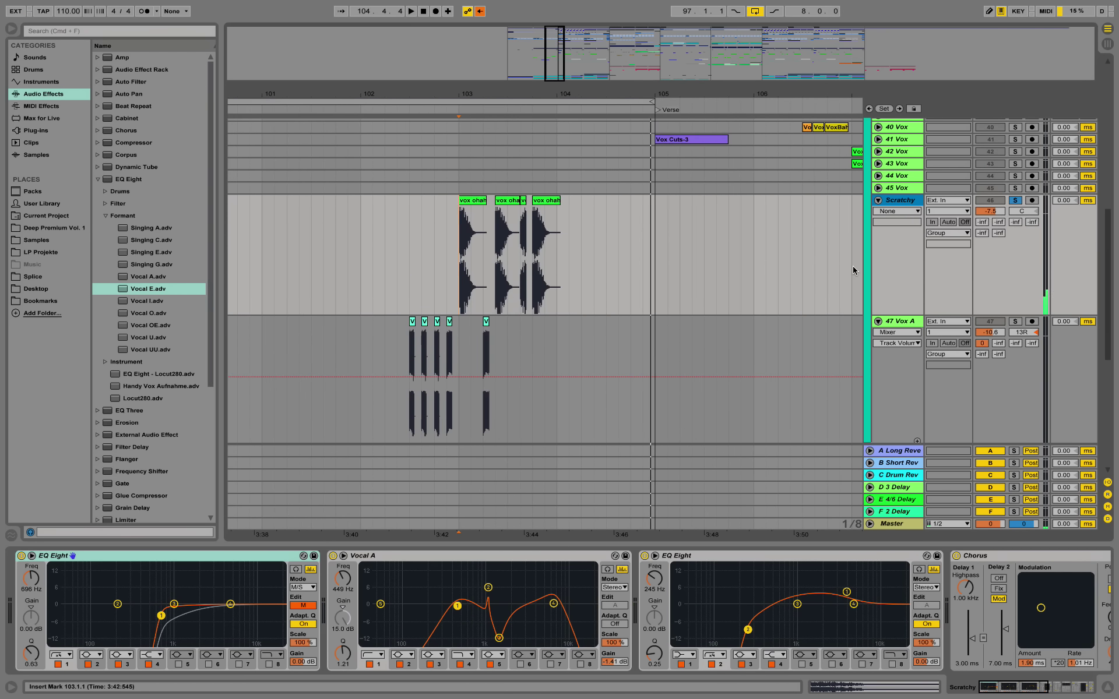
Step: Solo only the 2 Original track and play the reference's vocal passage from around bars 101 and 103
scroll(851, 268, "up", 3)
scroll(851, 266, "up", 2)
scroll(520, 289, "up", 5)
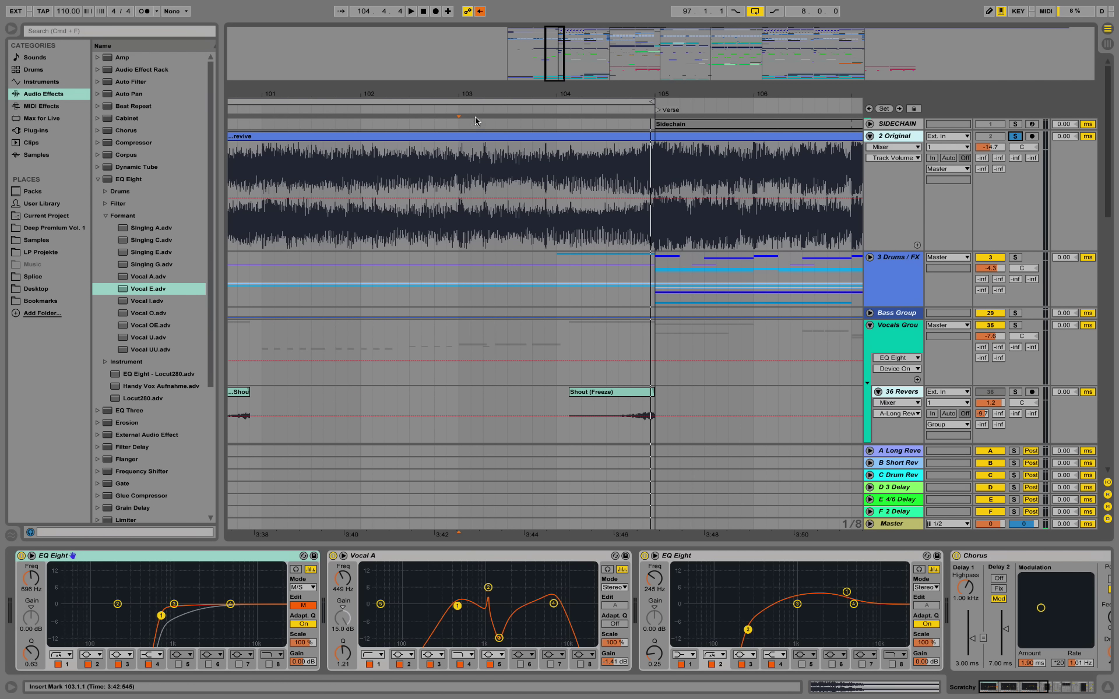
left_click(466, 101)
left_click(457, 109)
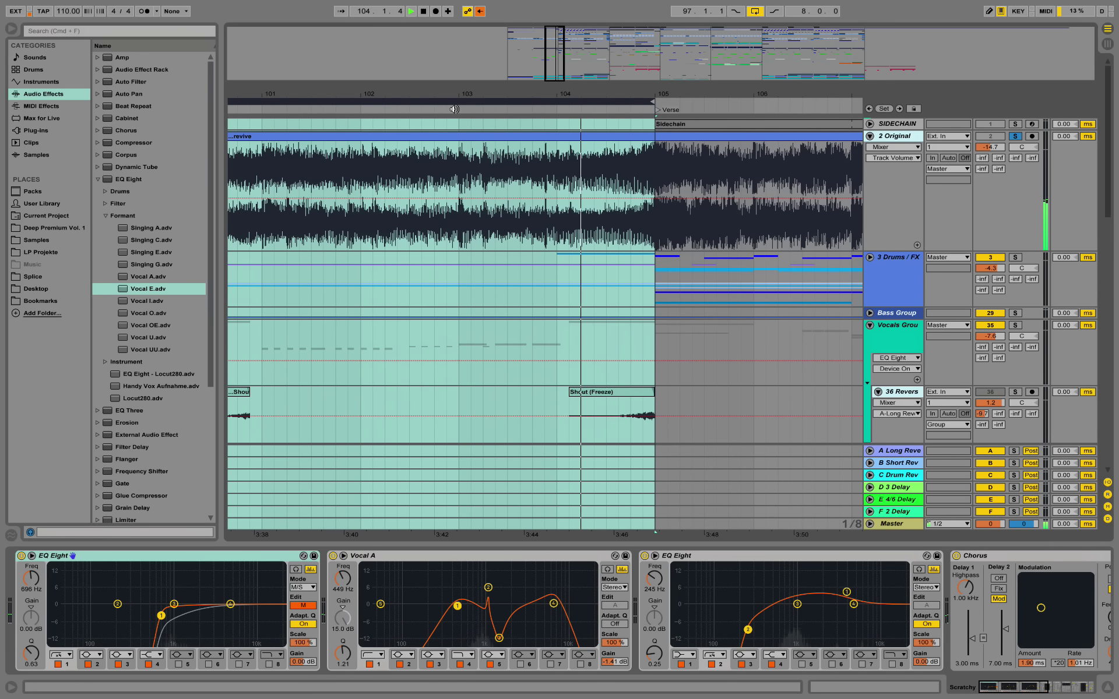
left_click(289, 109)
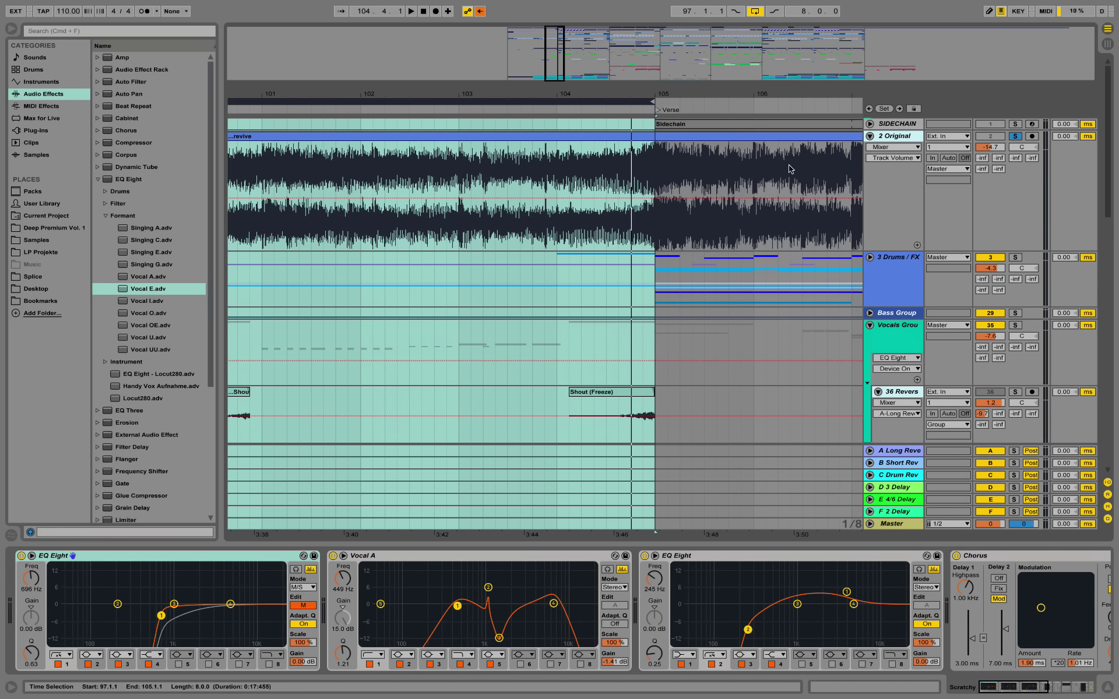
Step: Open the sample settings of the first vox ohah clip on the Scratchy track, and return to the track's device chain
scroll(619, 284, "down", 2)
scroll(606, 268, "up", 2)
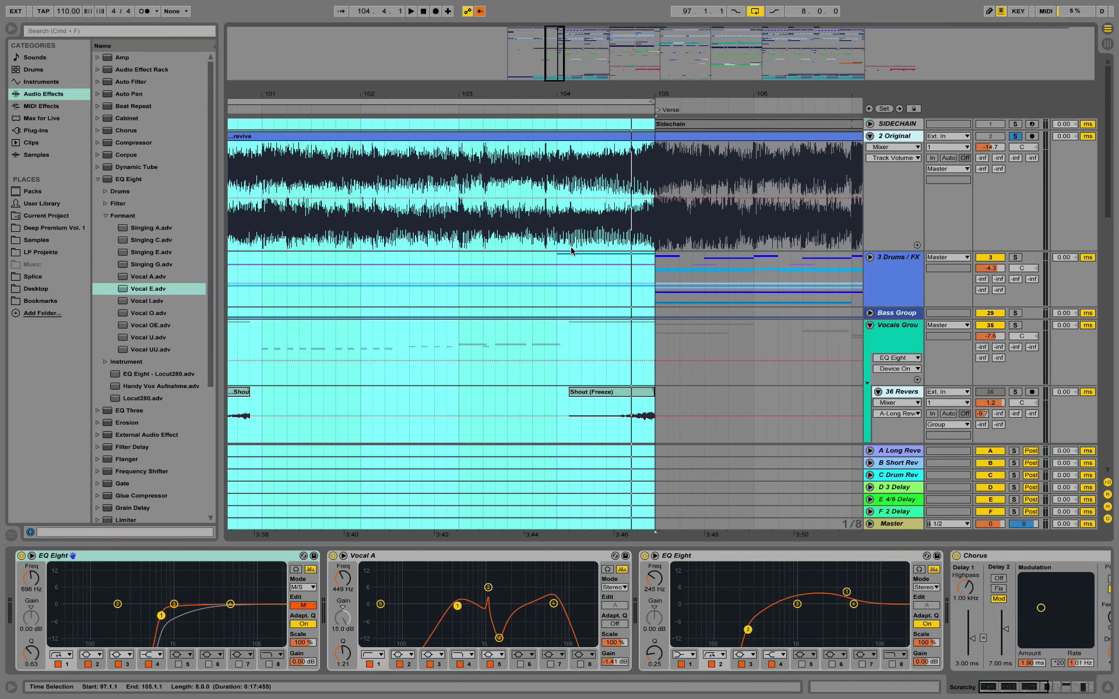
scroll(571, 252, "down", 8)
left_click(594, 358)
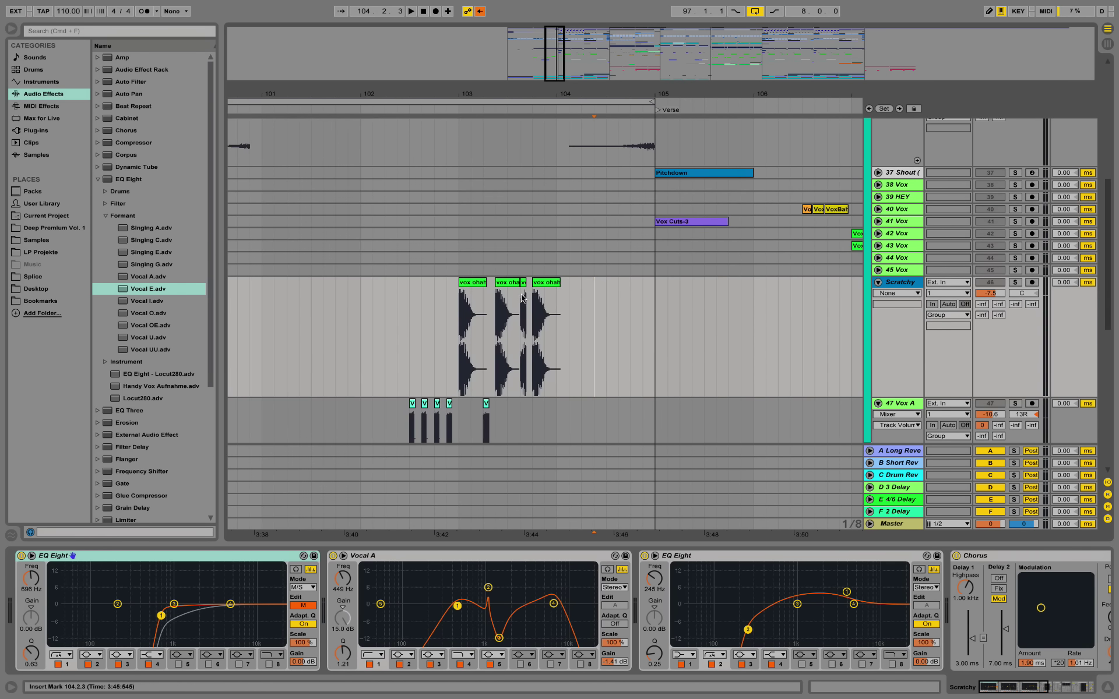
double_click(471, 285)
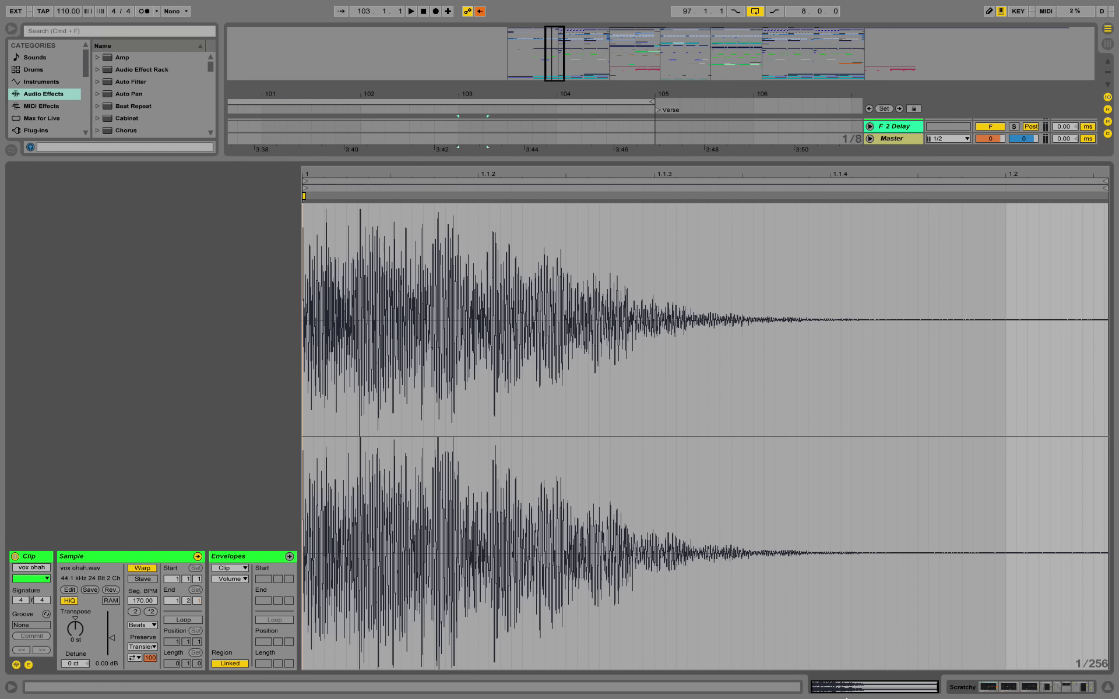
left_click(1011, 688)
scroll(412, 197, "up", 1)
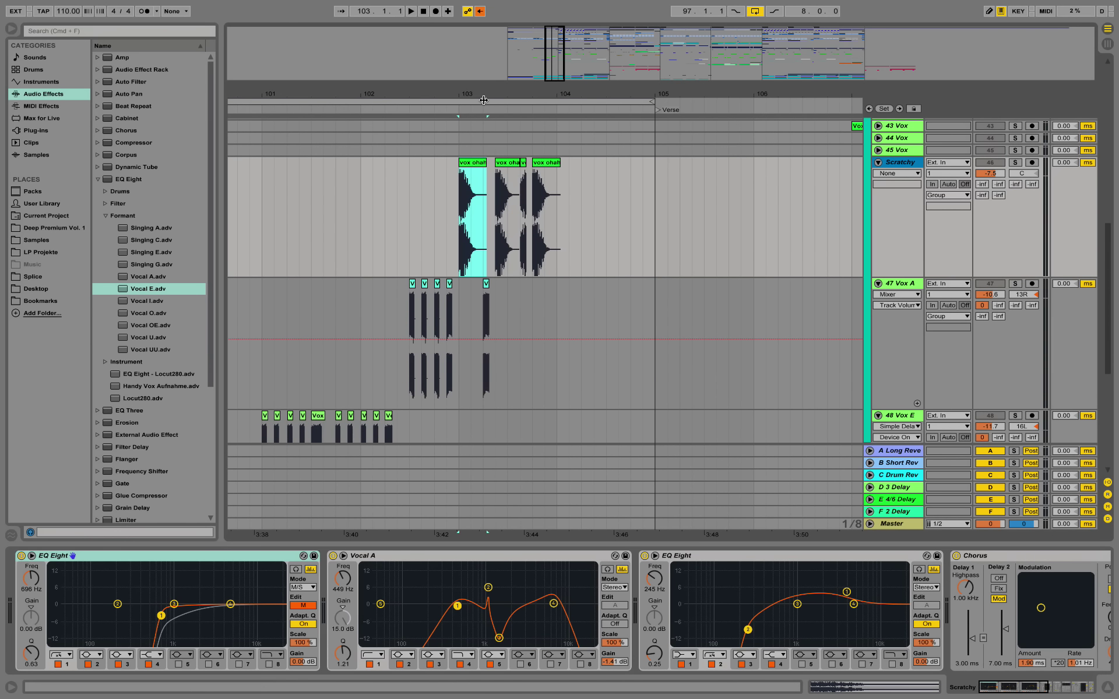
Step: Solo only the Scratchy track and play it from its first vox ohah clip at 103.1.1
left_click_drag(482, 96, 423, 145)
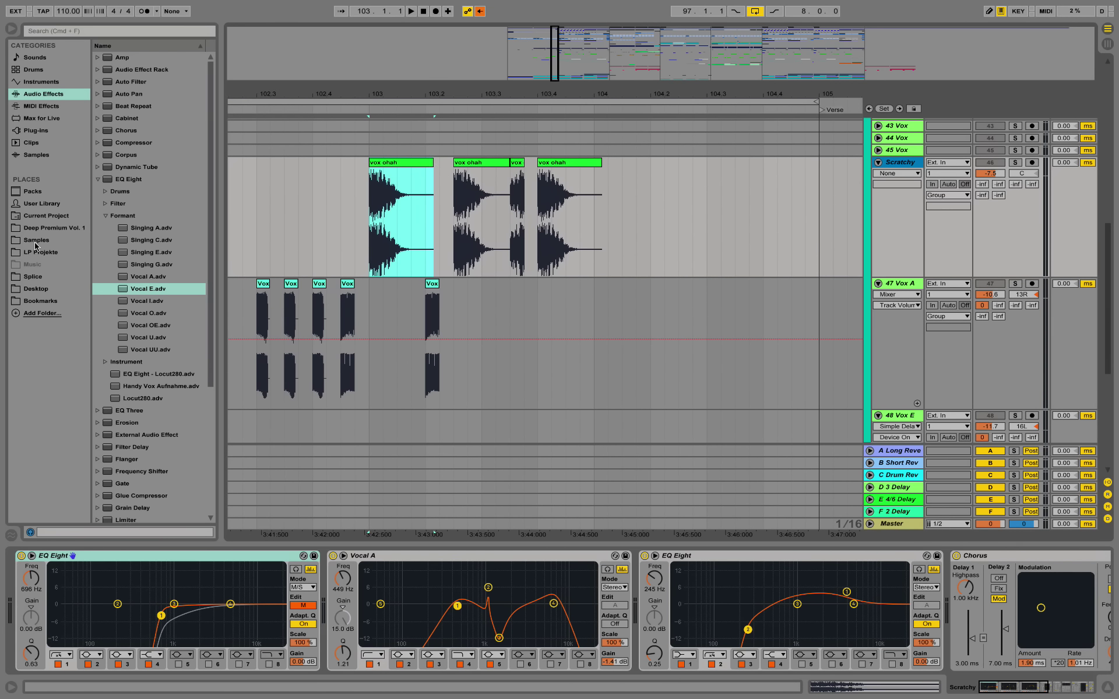
left_click(1015, 163)
left_click(389, 163)
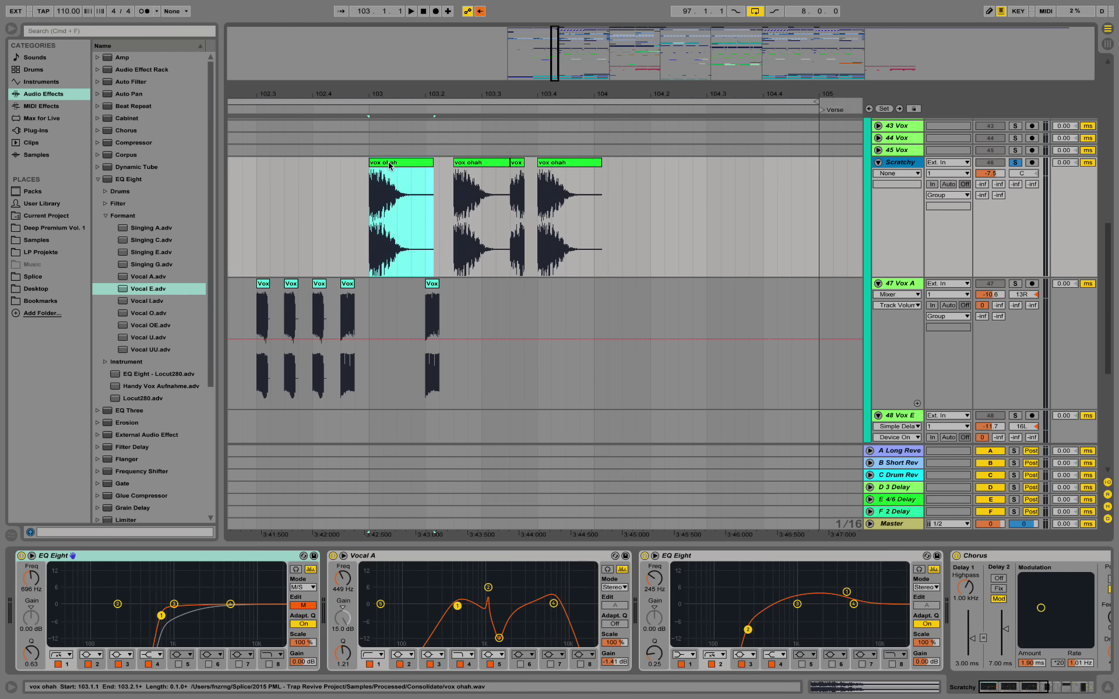
key("space")
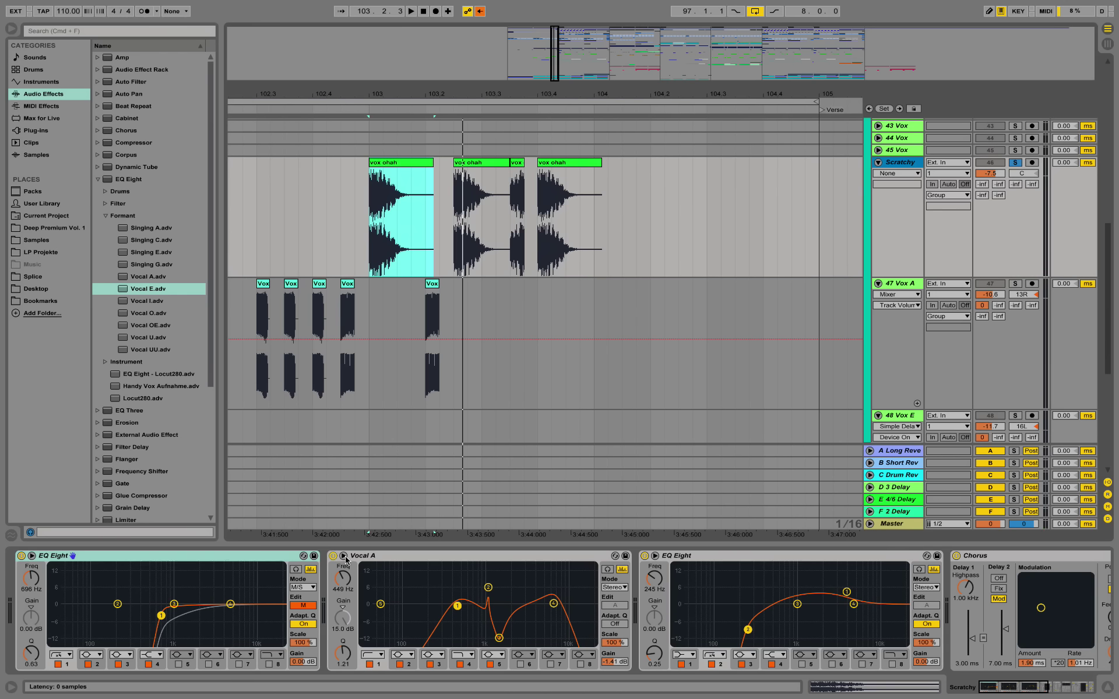
Step: Examine the Scratchy device chain from the Vocal A EQ through Chorus, Phasing and Compressor Sidechain to the Simple Delay
left_click_drag(1004, 692, 1026, 697)
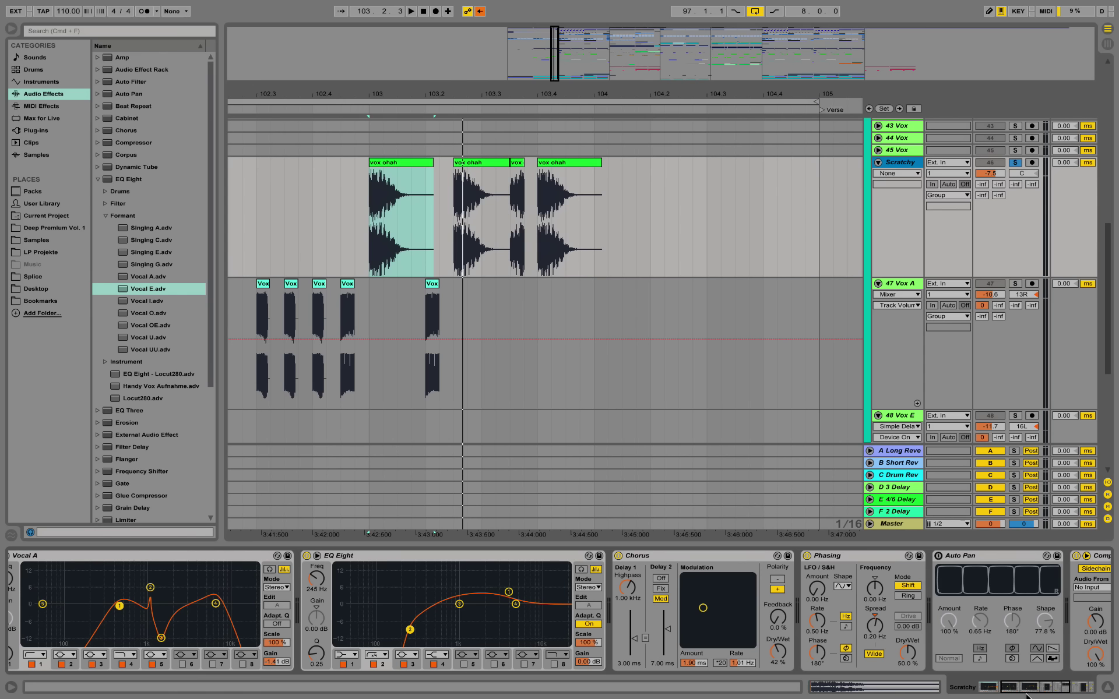
left_click_drag(1026, 696, 1055, 696)
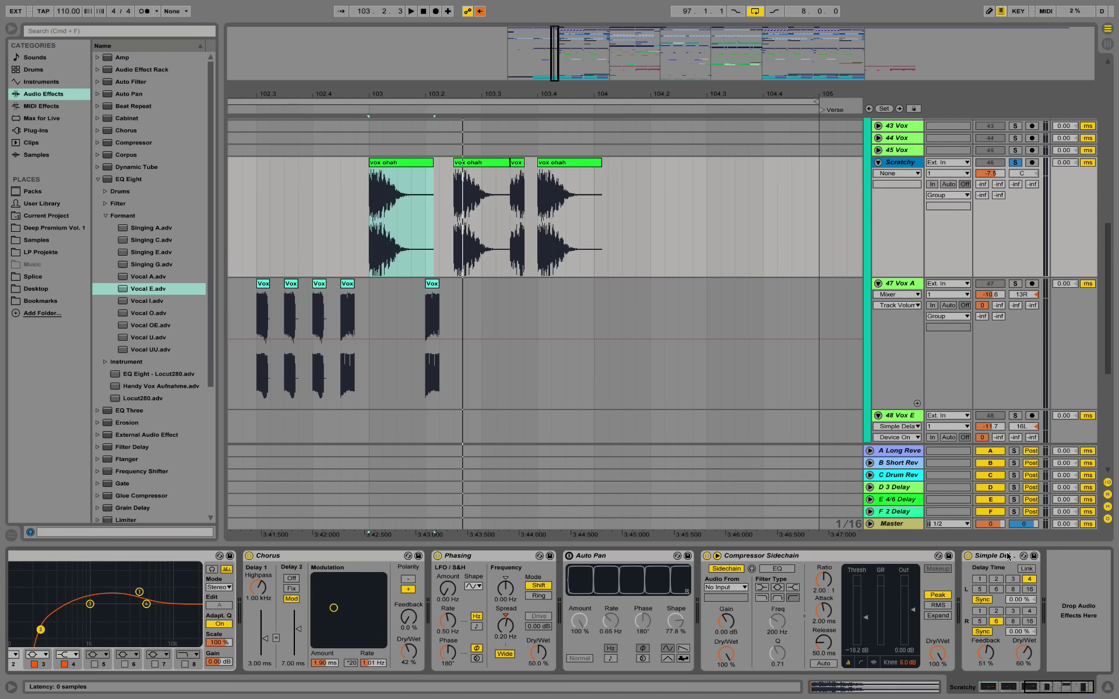
scroll(797, 329, "up", 2)
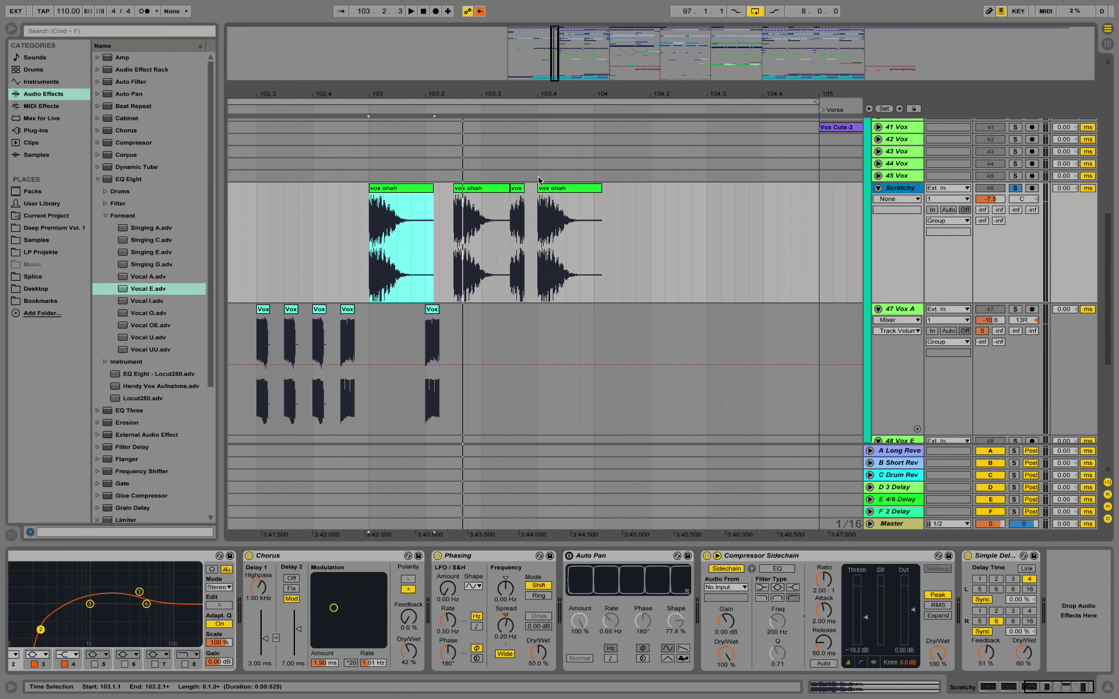
Step: Inspect the transposition settings of the vox ohah clips on the Scratchy track, up to the last one at 103.4.1
double_click(403, 192)
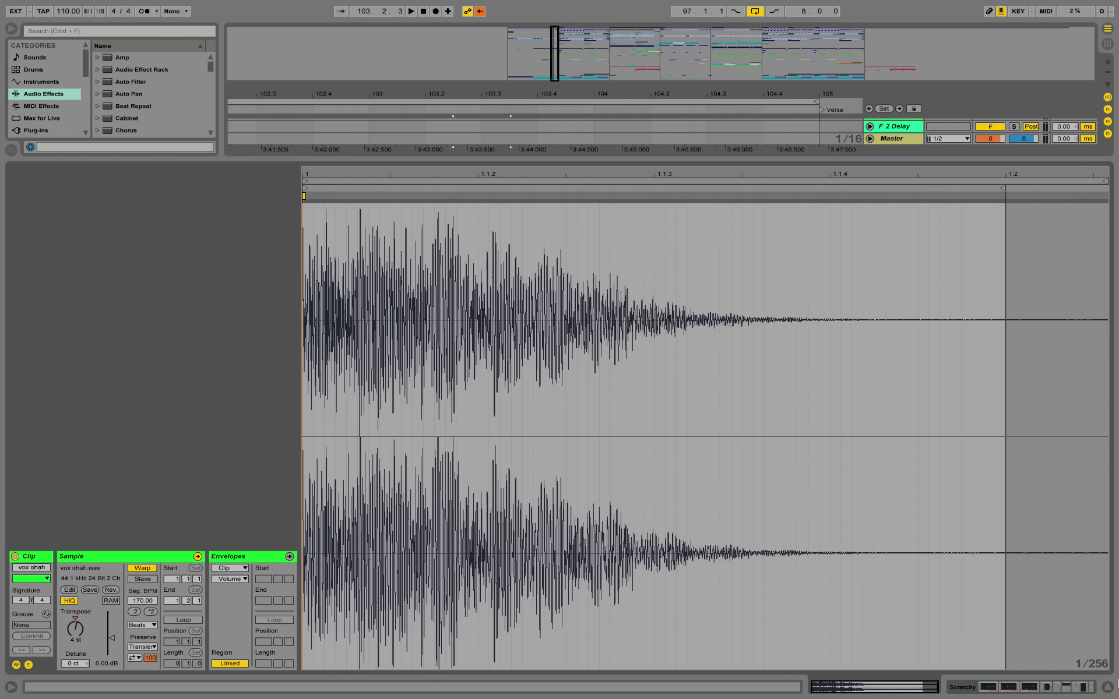
left_click(1046, 695)
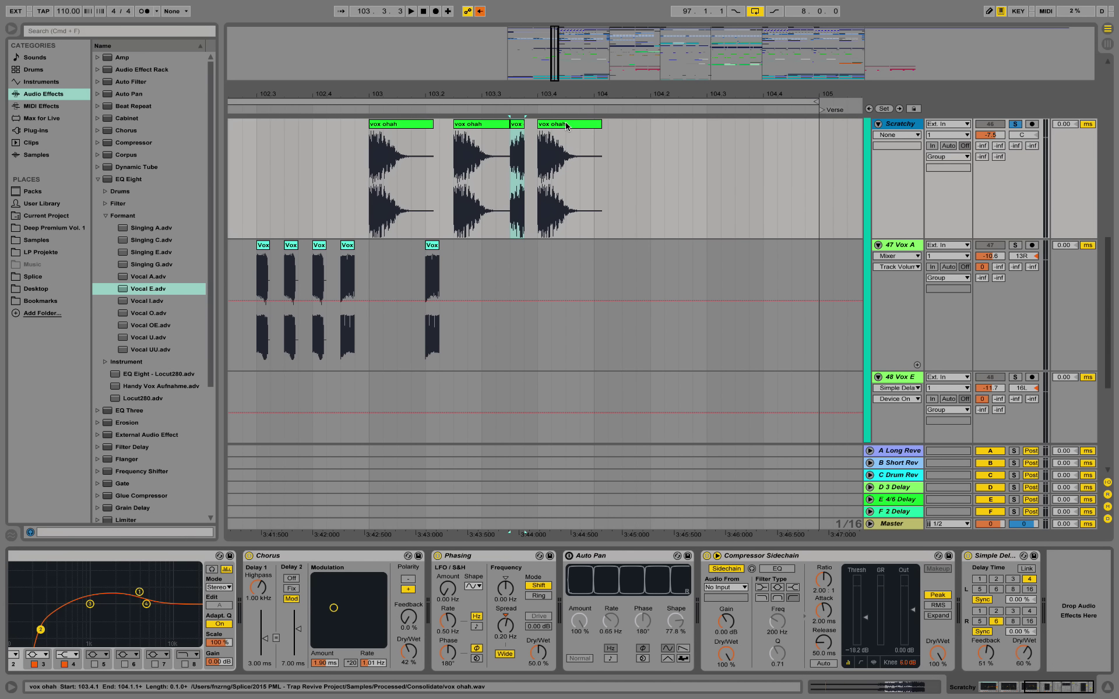
double_click(566, 126)
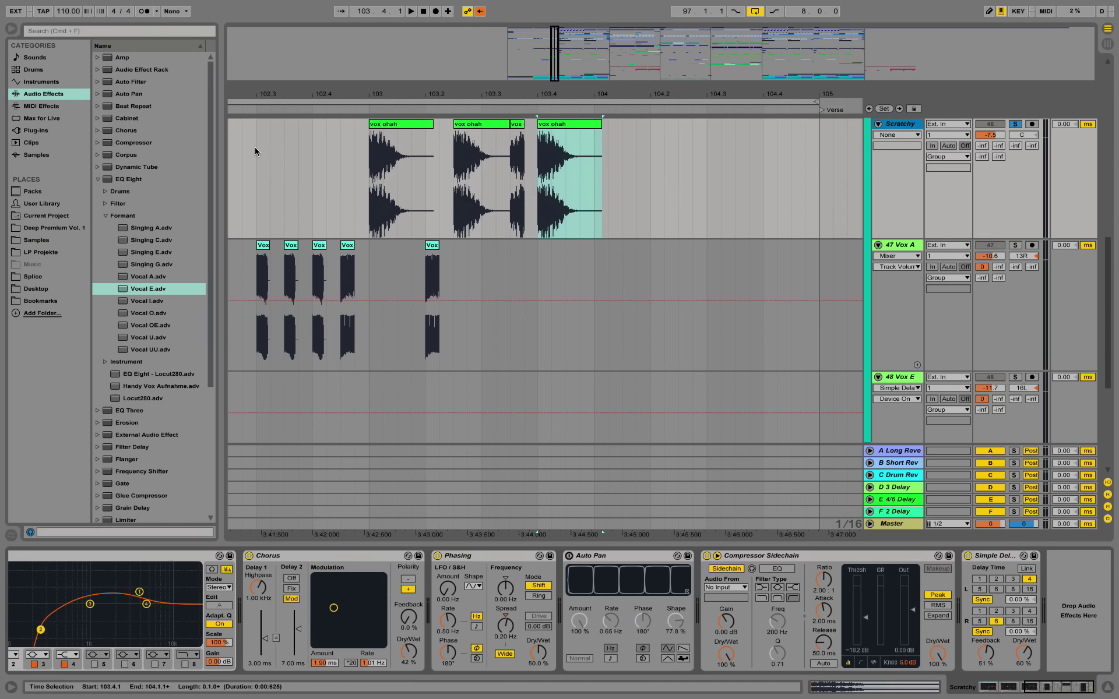
scroll(260, 152, "up", 3)
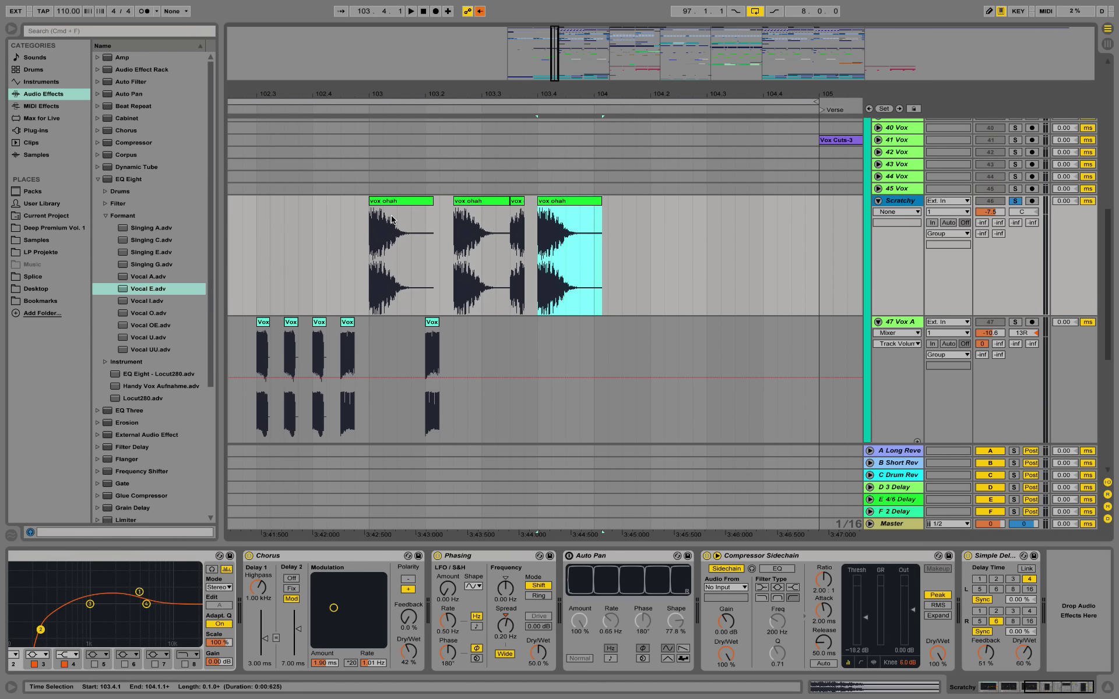
Step: Set the insert mark back at 103.1.1 and replay the Scratchy clips to hear their pitch differences
left_click(370, 220)
key("space")
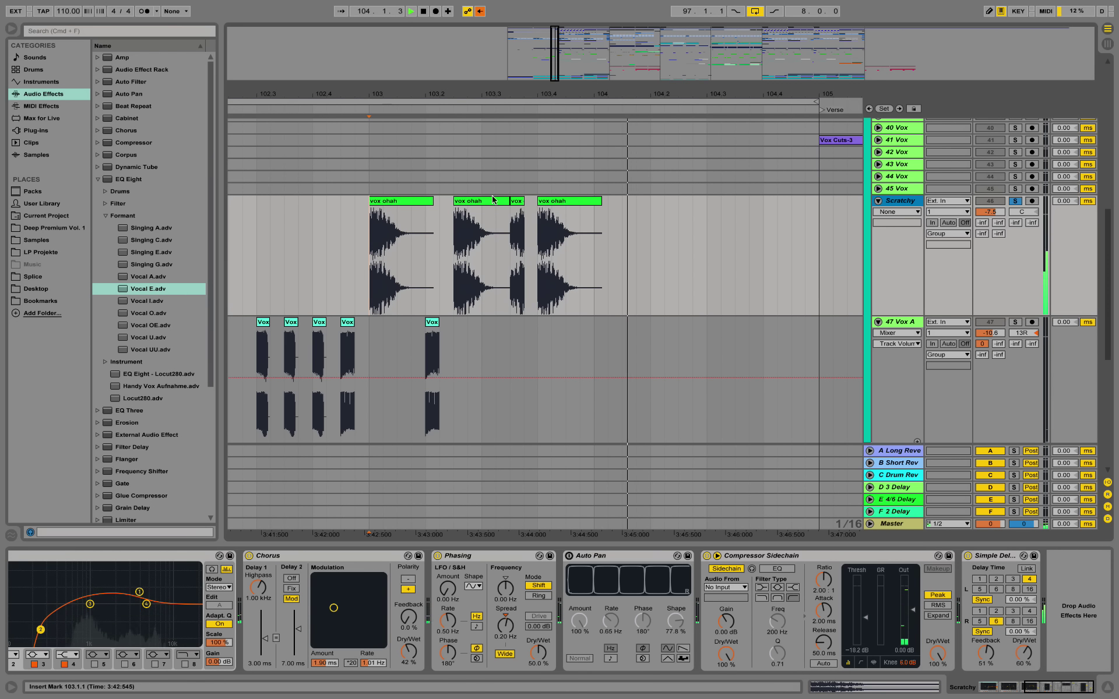
key("space")
Step: Check the sample settings of the short vox ohah clip at 103.3.3 and its neighbour
left_click(519, 204)
double_click(519, 204)
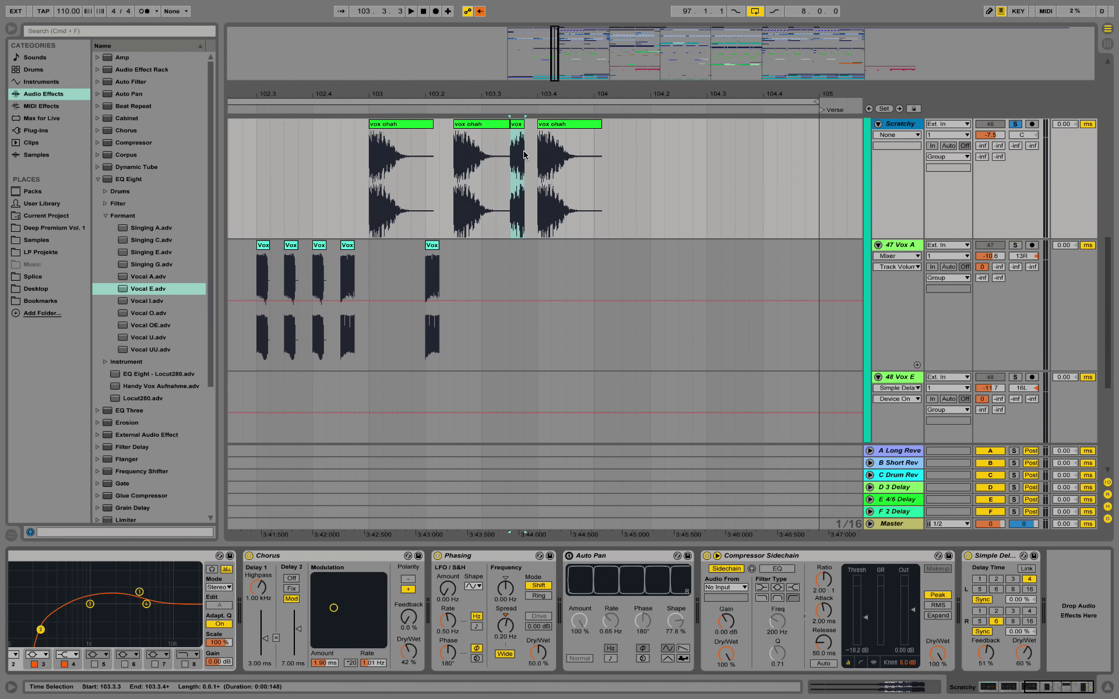
double_click(507, 135)
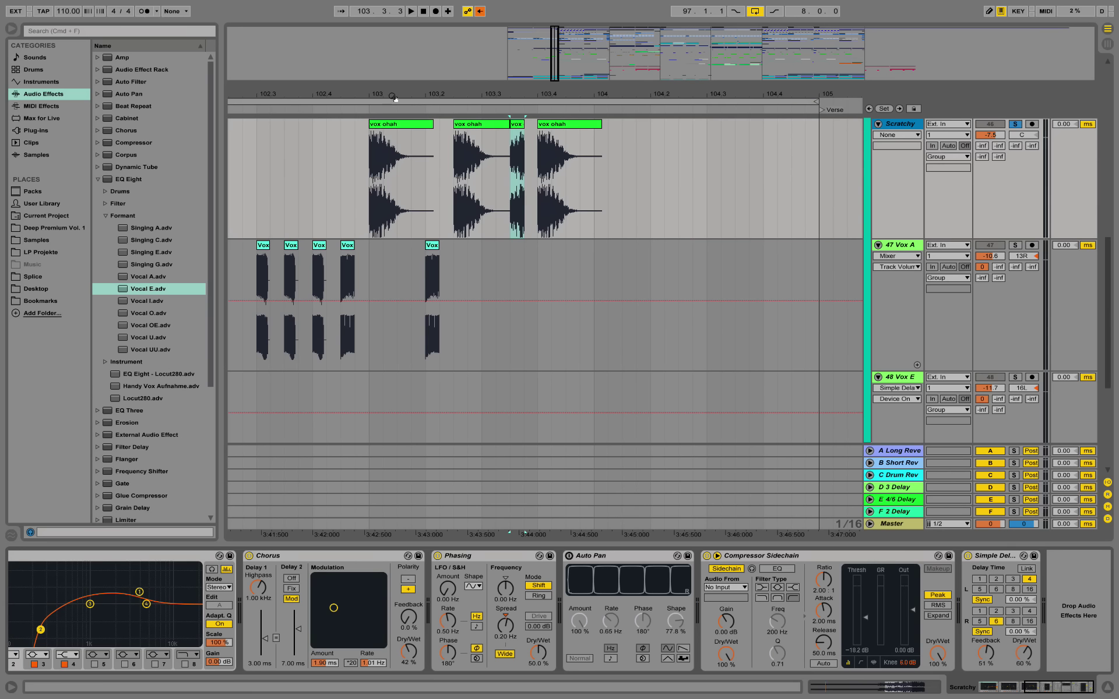
Step: Show the whole Intro range and play the Scratchy vocals from just before bar 103
left_click_drag(392, 96, 618, 93)
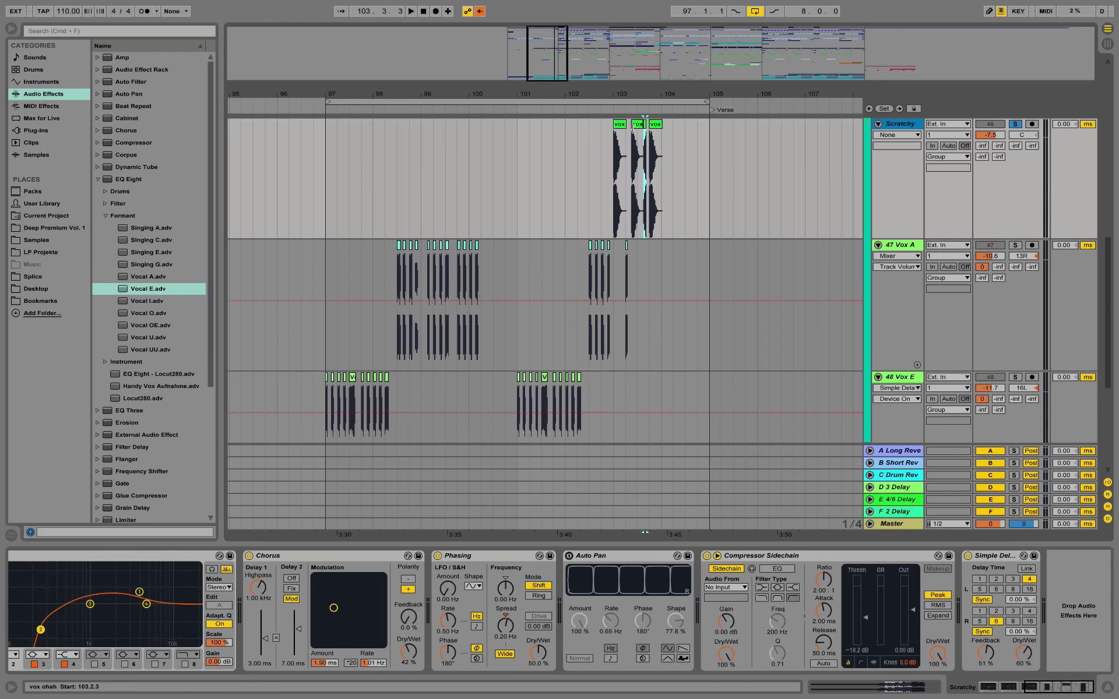
left_click(607, 110)
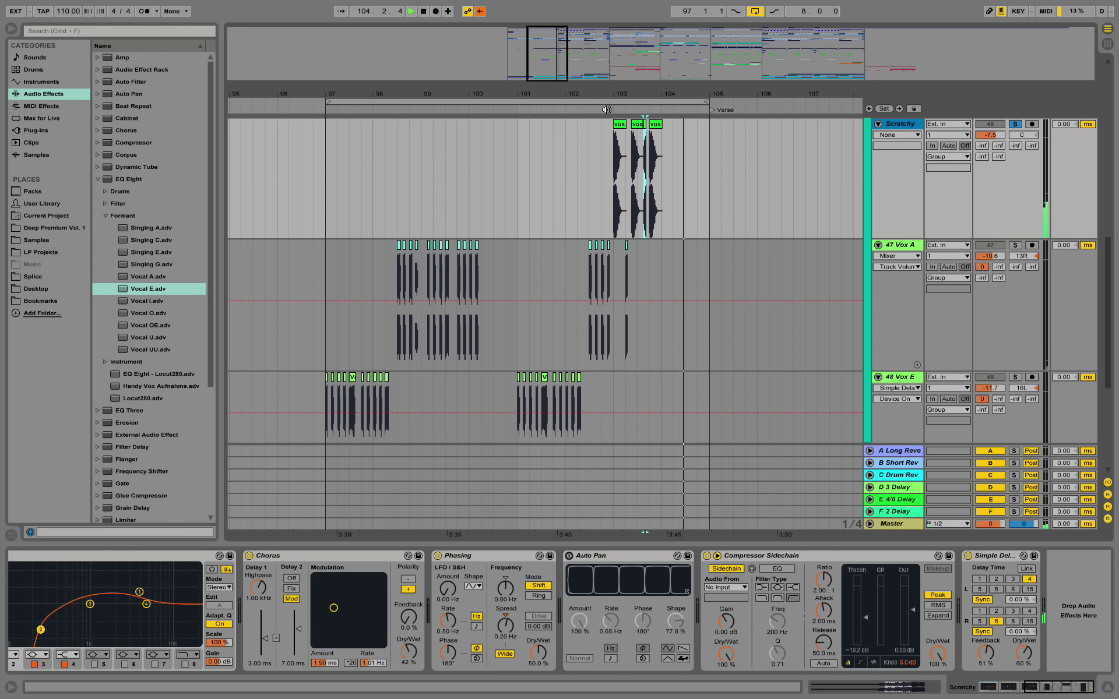
key("space")
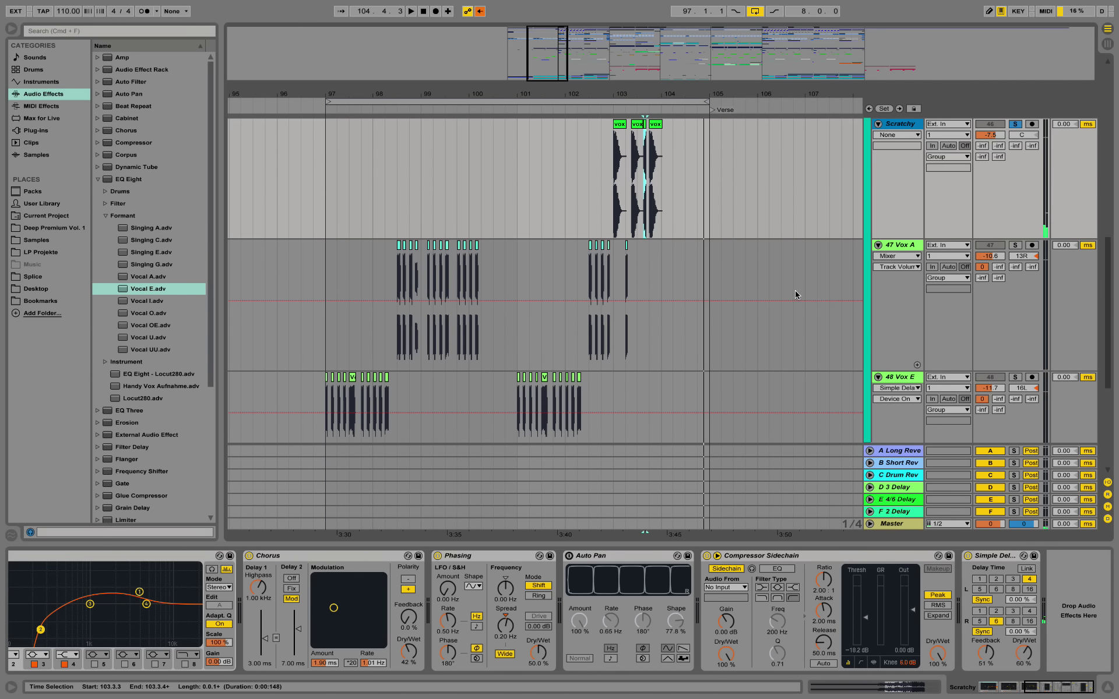
Step: Unfold the Additional group and show the device chain of the track holding the Voicy clip
scroll(795, 291, "down", 7)
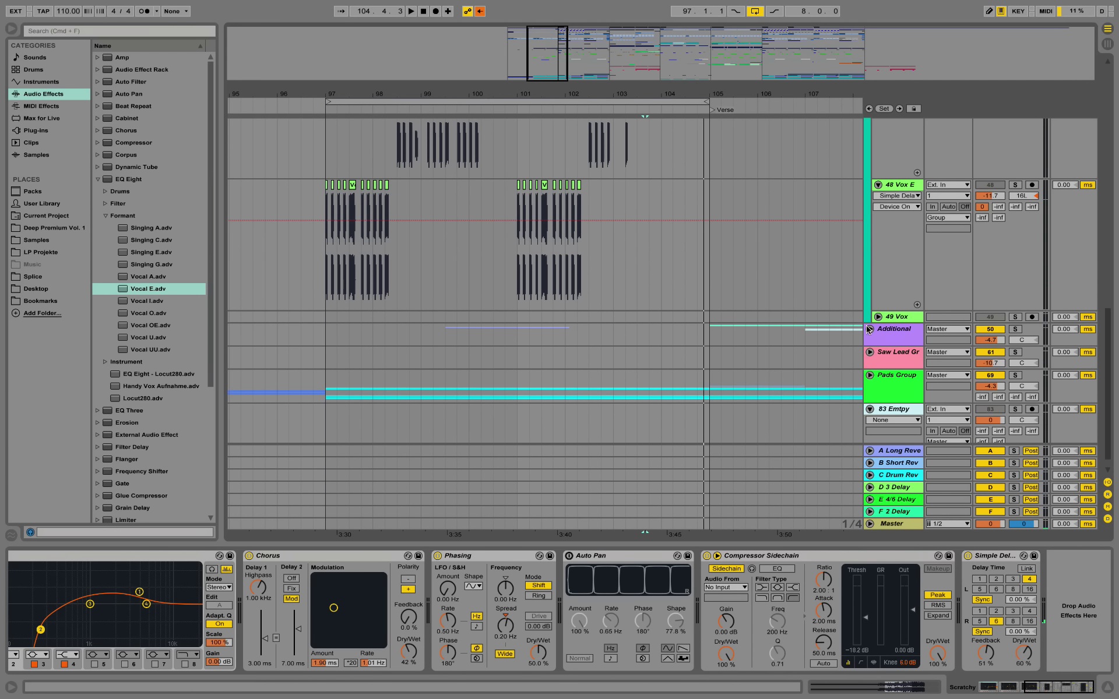
scroll(827, 270, "up", 4)
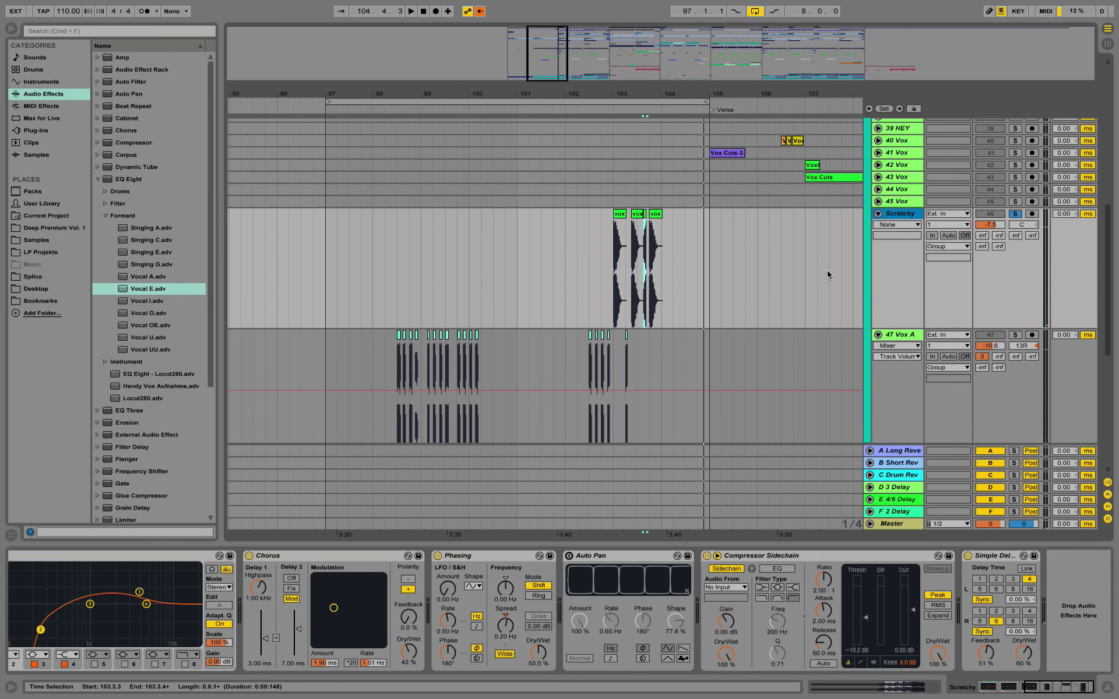
scroll(826, 270, "up", 5)
scroll(827, 257, "down", 8)
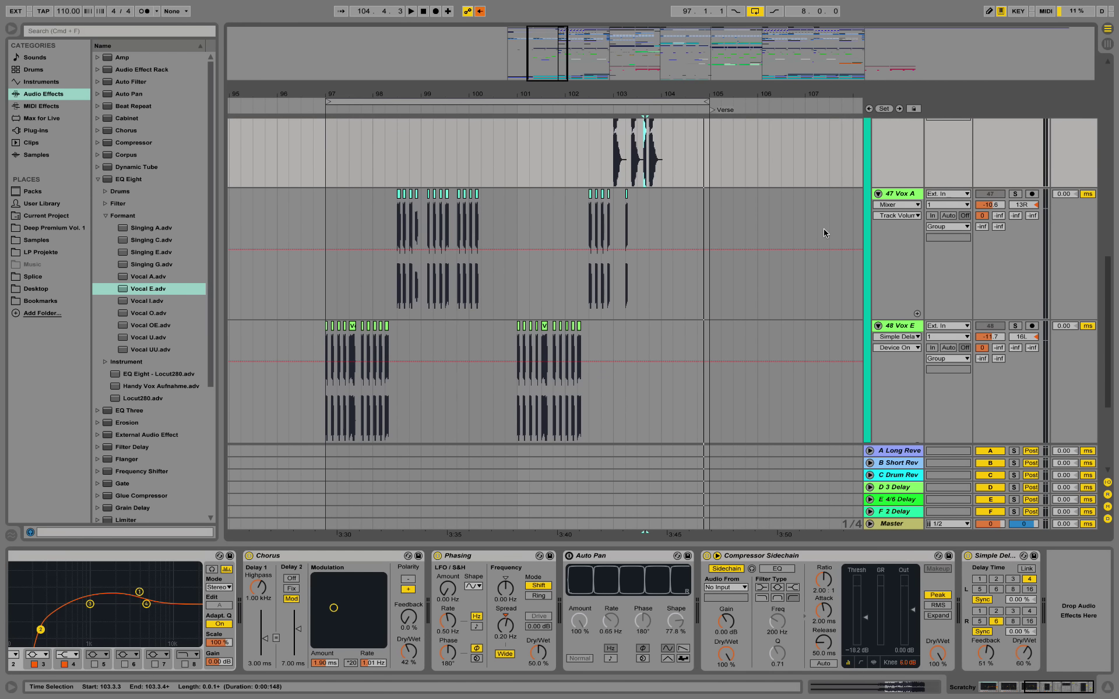
scroll(824, 230, "down", 2)
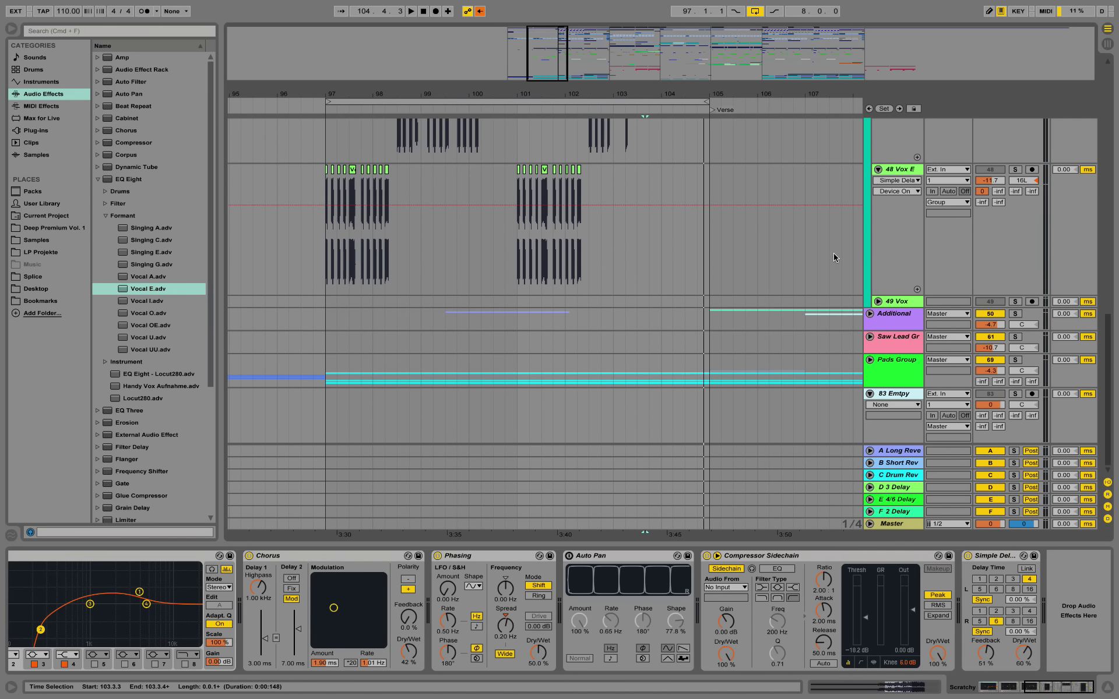
left_click(869, 313)
scroll(727, 352, "down", 4)
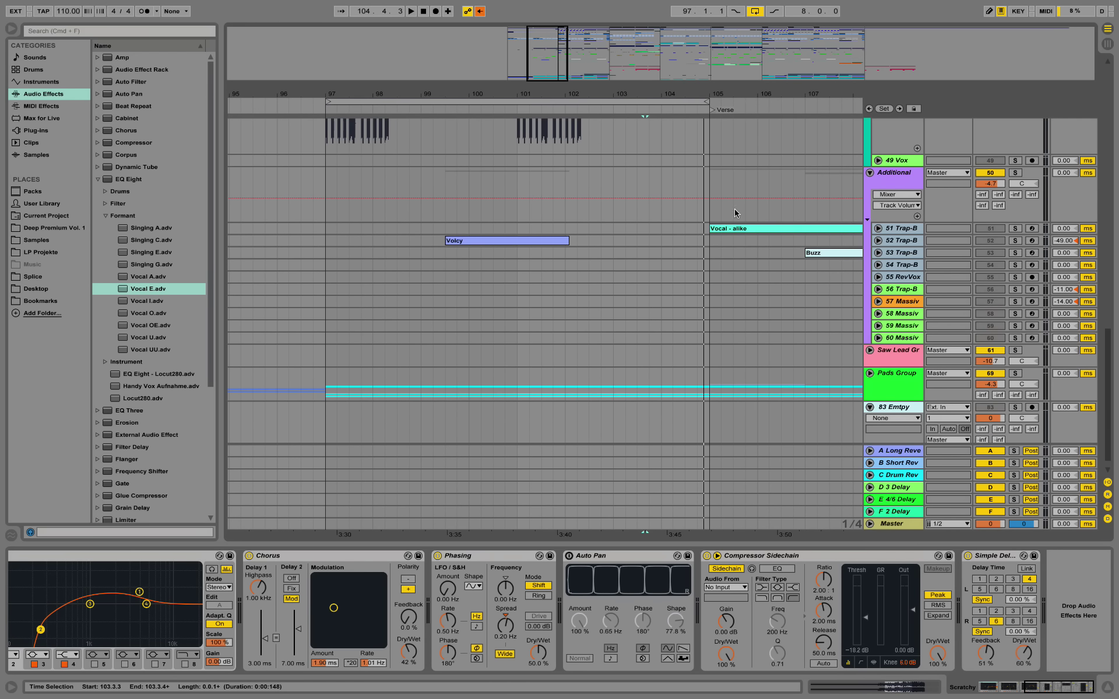
left_click(917, 245)
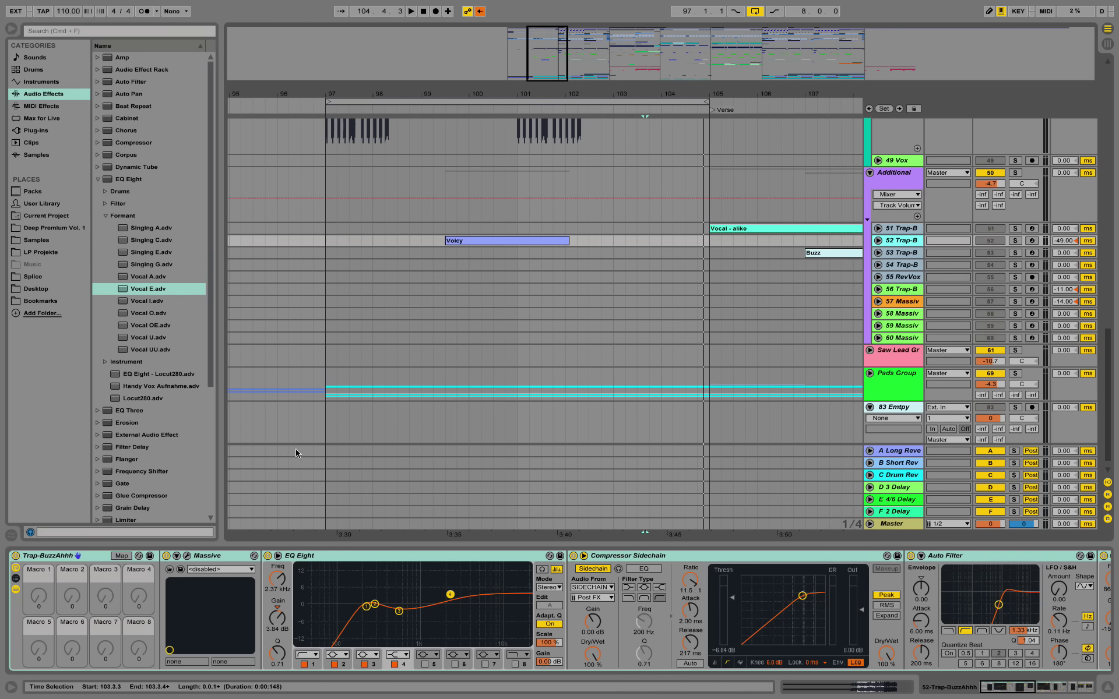
Step: Solo the 2 Original track and play the reference from bar 97
scroll(719, 285, "up", 15)
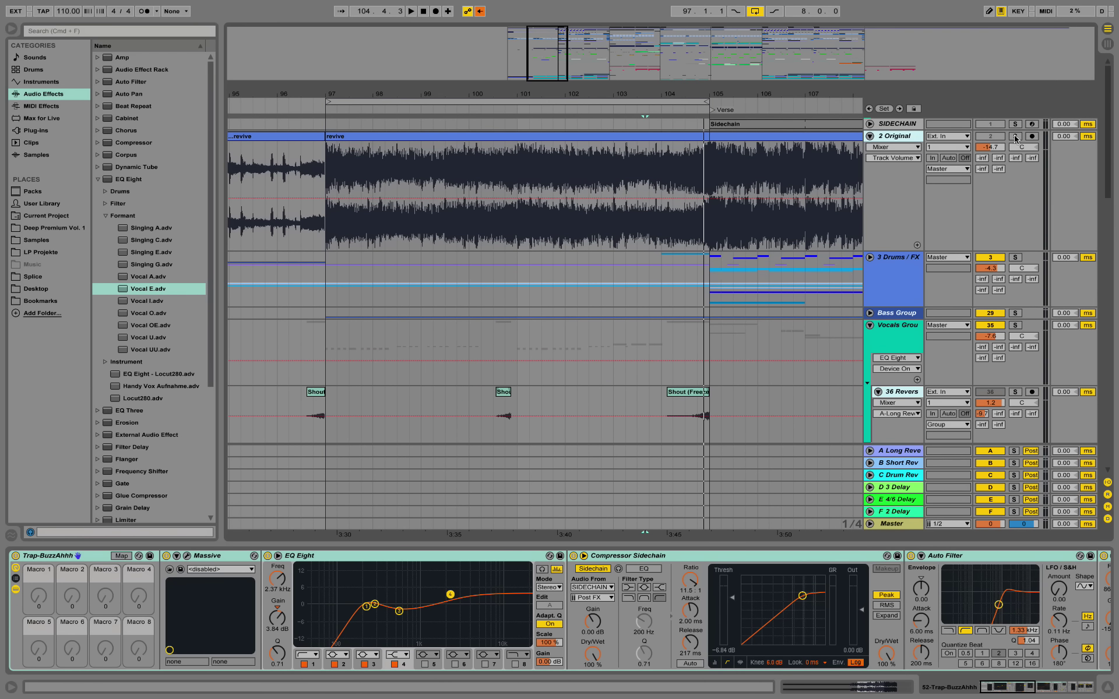
left_click(1015, 138)
left_click(324, 108)
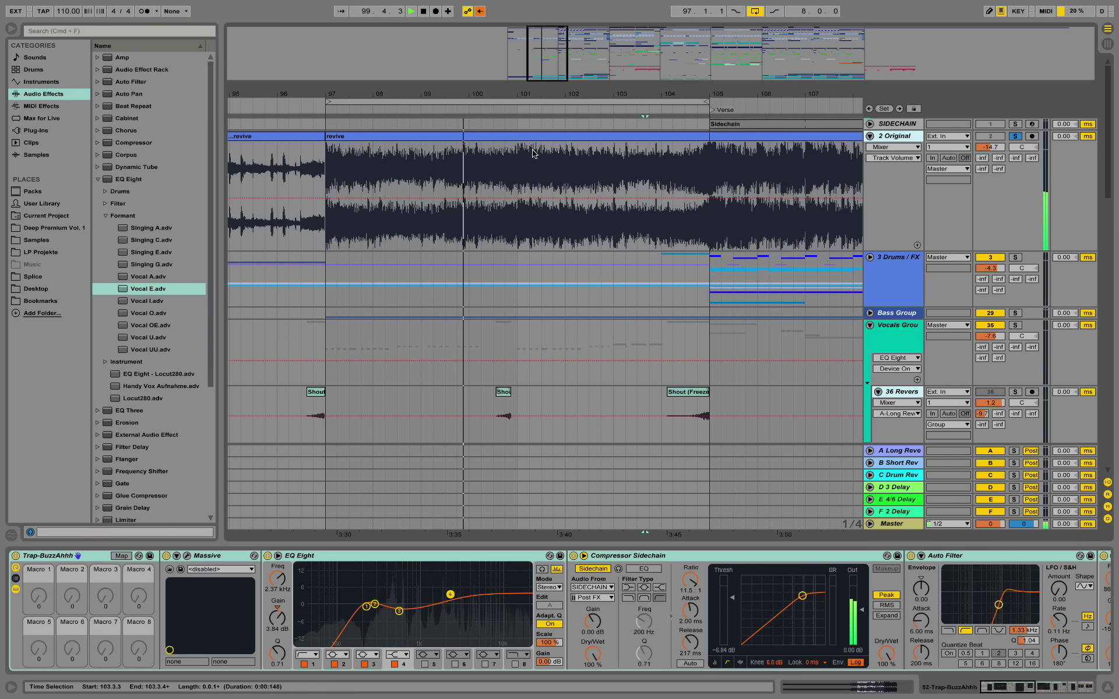
Step: Unfold track 52 holding the Voicy clip in the Additional group and enlarge it to show the clip's notes
scroll(487, 296, "down", 3)
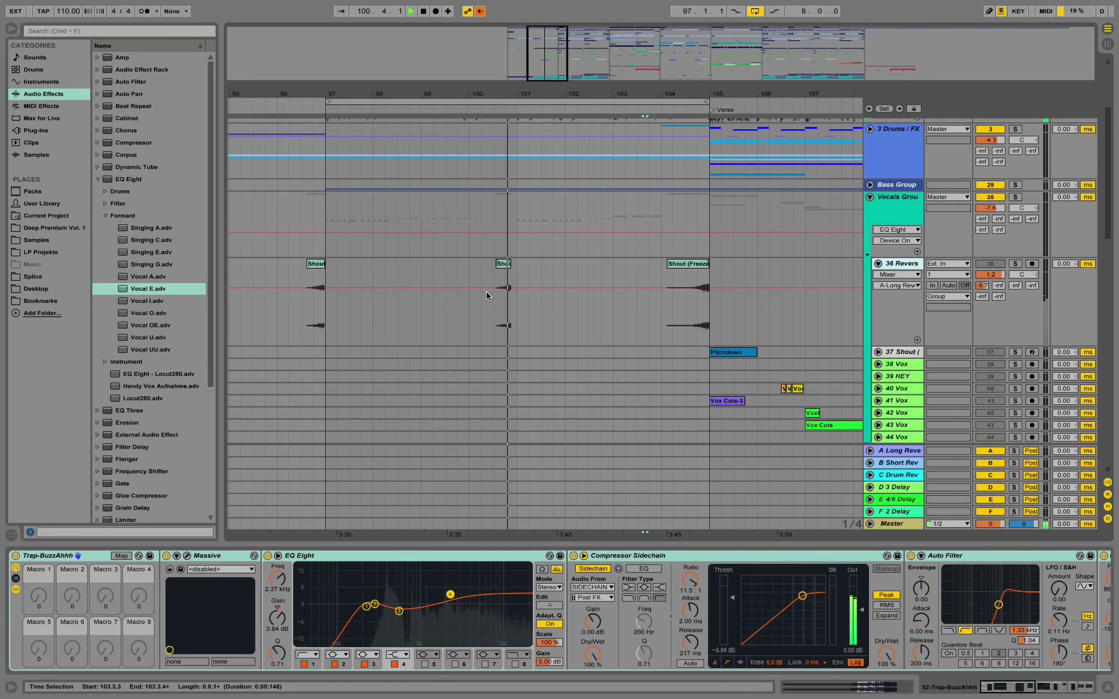
scroll(486, 291, "down", 10)
scroll(497, 306, "down", 3)
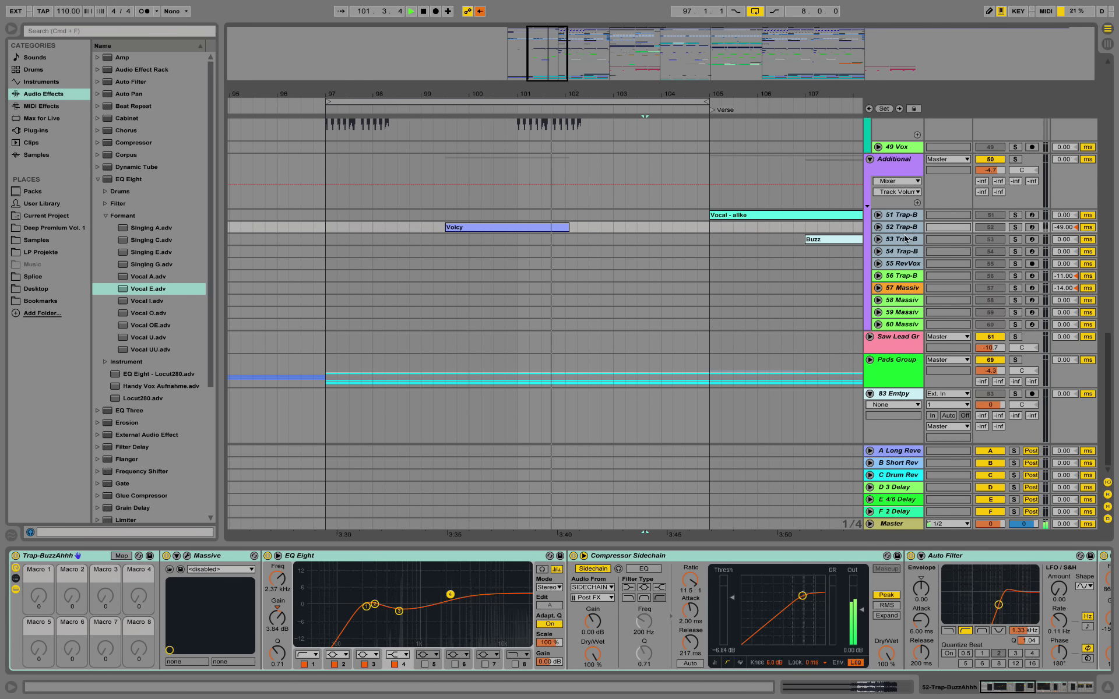
left_click(878, 227)
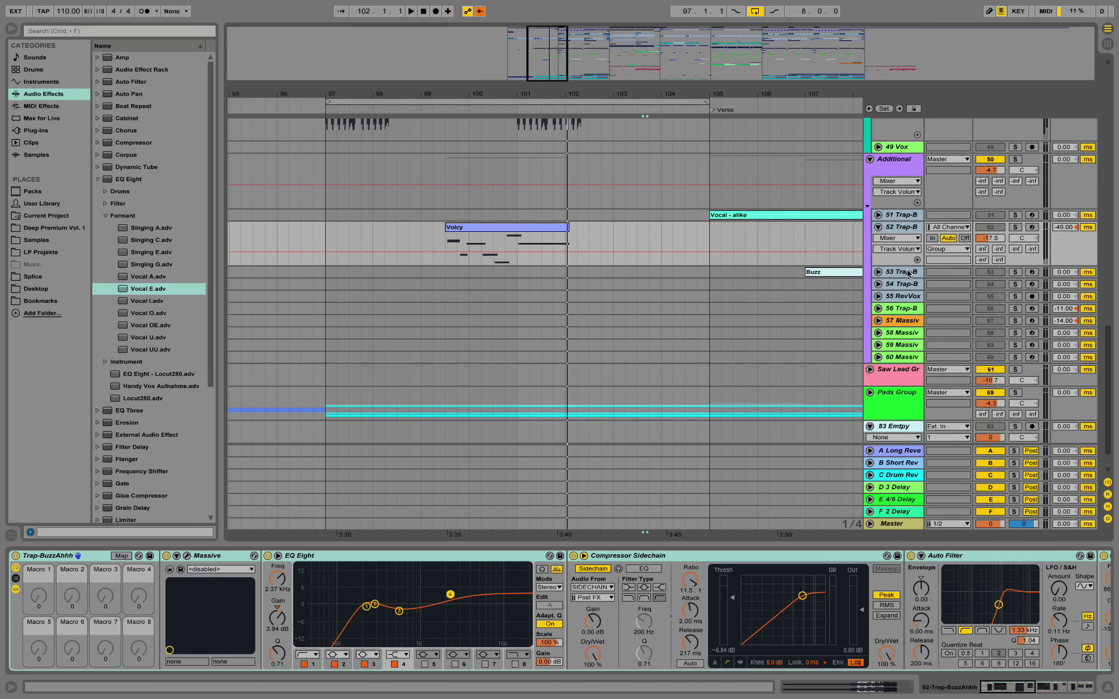
left_click_drag(903, 265, 904, 374)
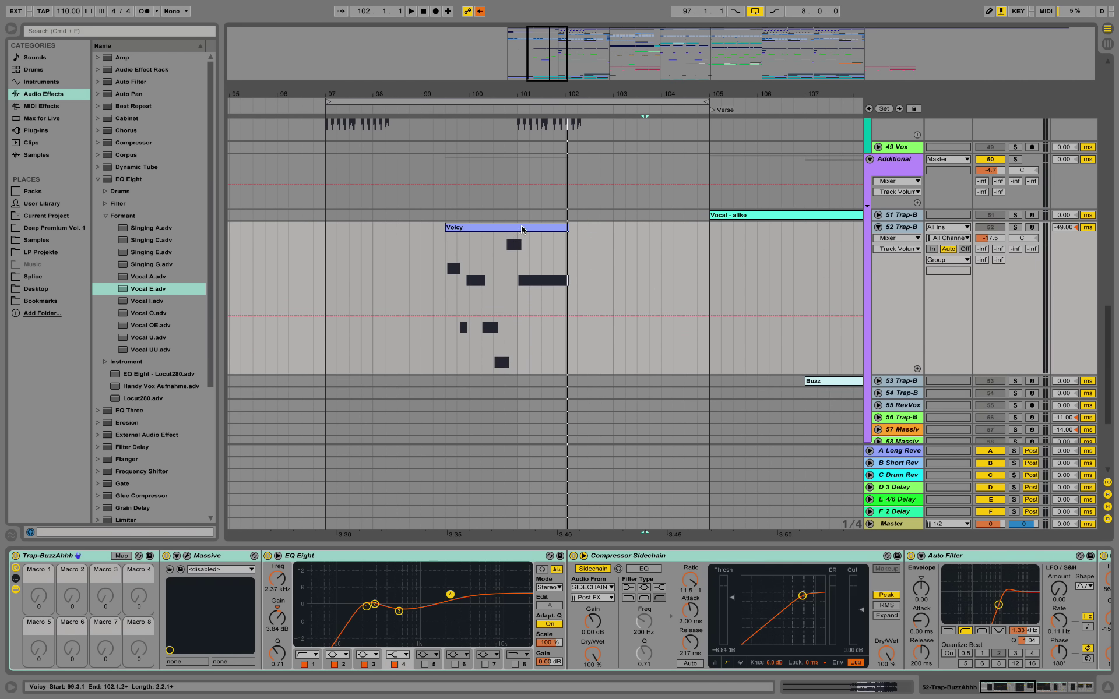
Step: Solo track 52 and play the Voicy clip from its start at 99.3.1
left_click(517, 227)
left_click(1014, 227)
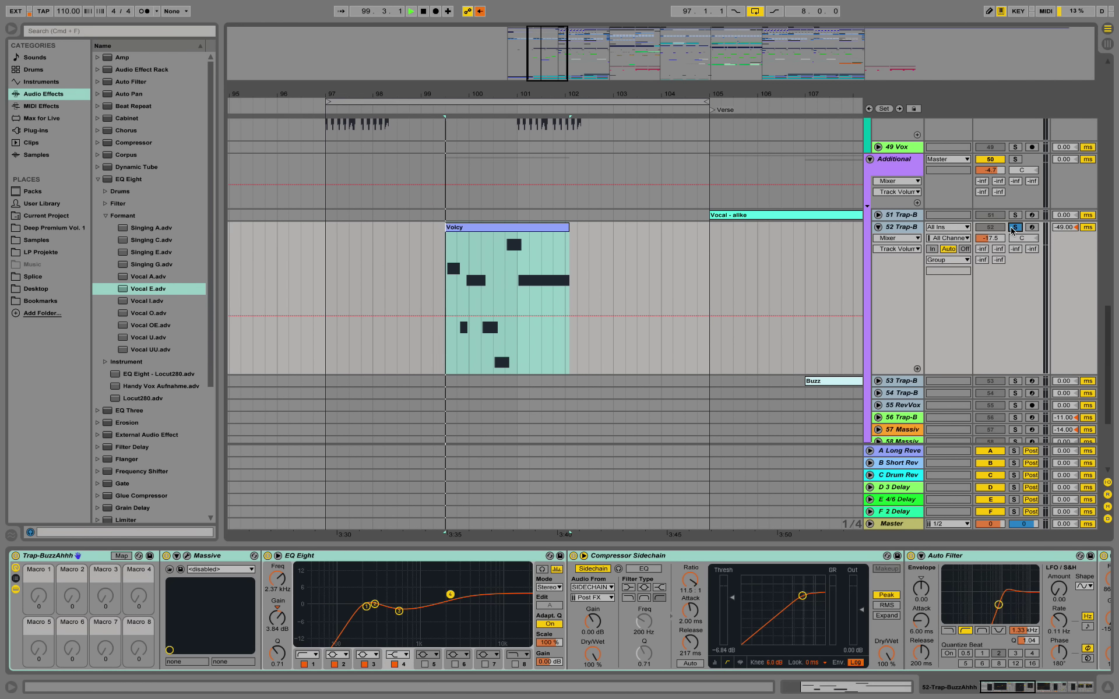
key("space")
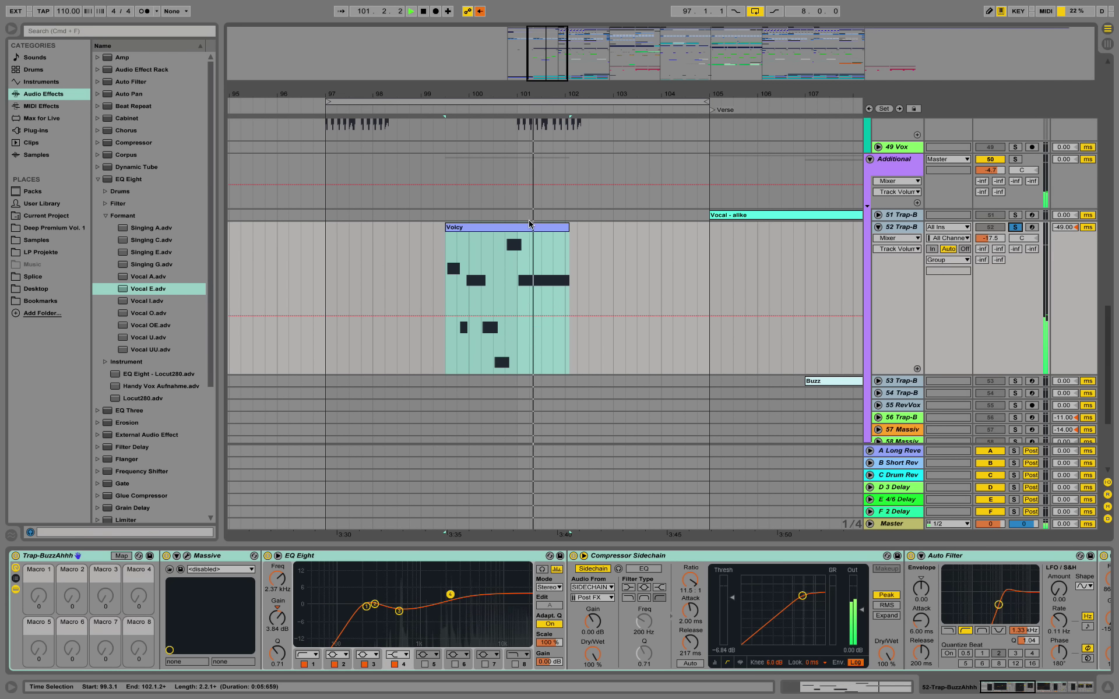
key("space")
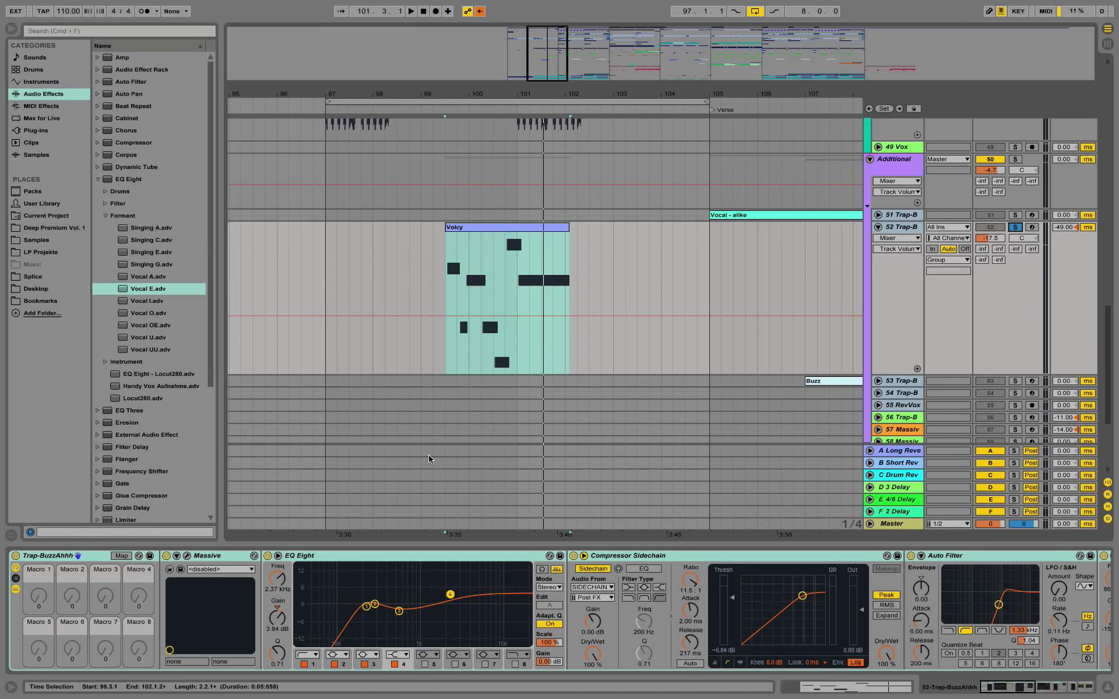
Step: Open the Massive synth of the Voicy track and inspect its Voicing and oscillator glide settings
left_click(187, 556)
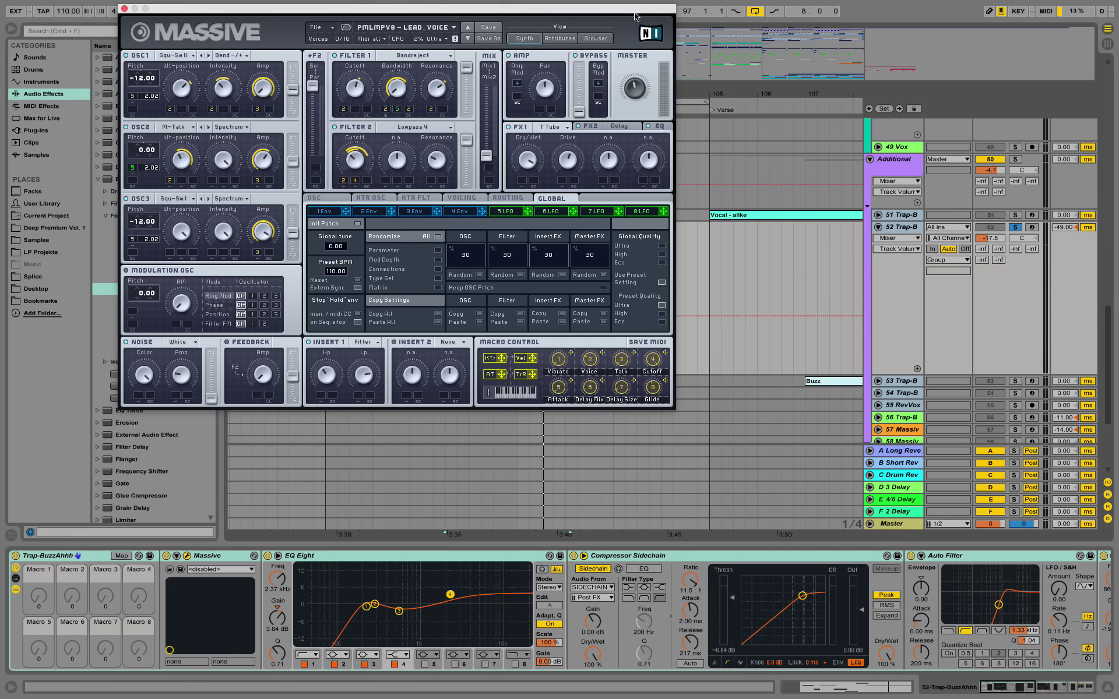
left_click_drag(630, 14, 639, 92)
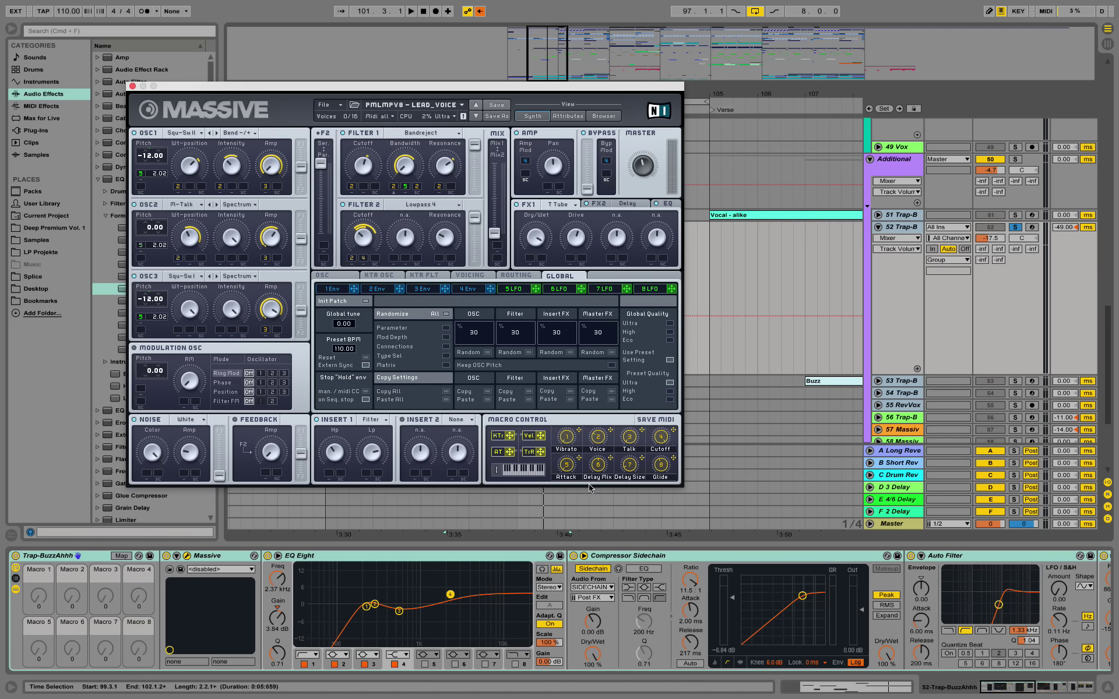
left_click(475, 277)
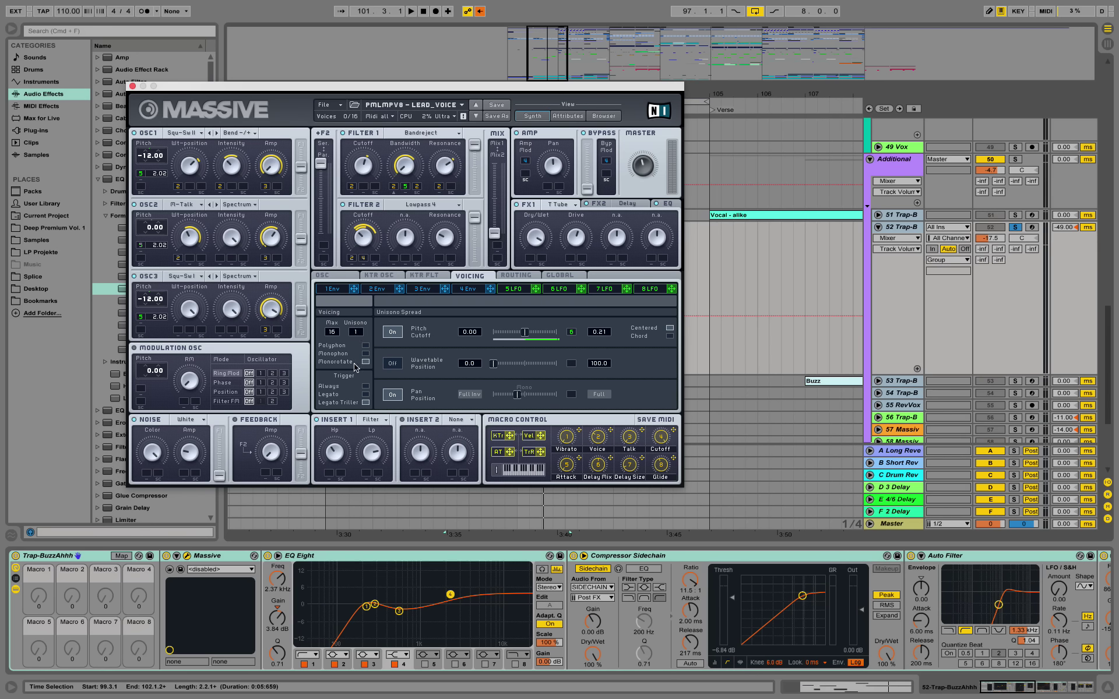
left_click(324, 275)
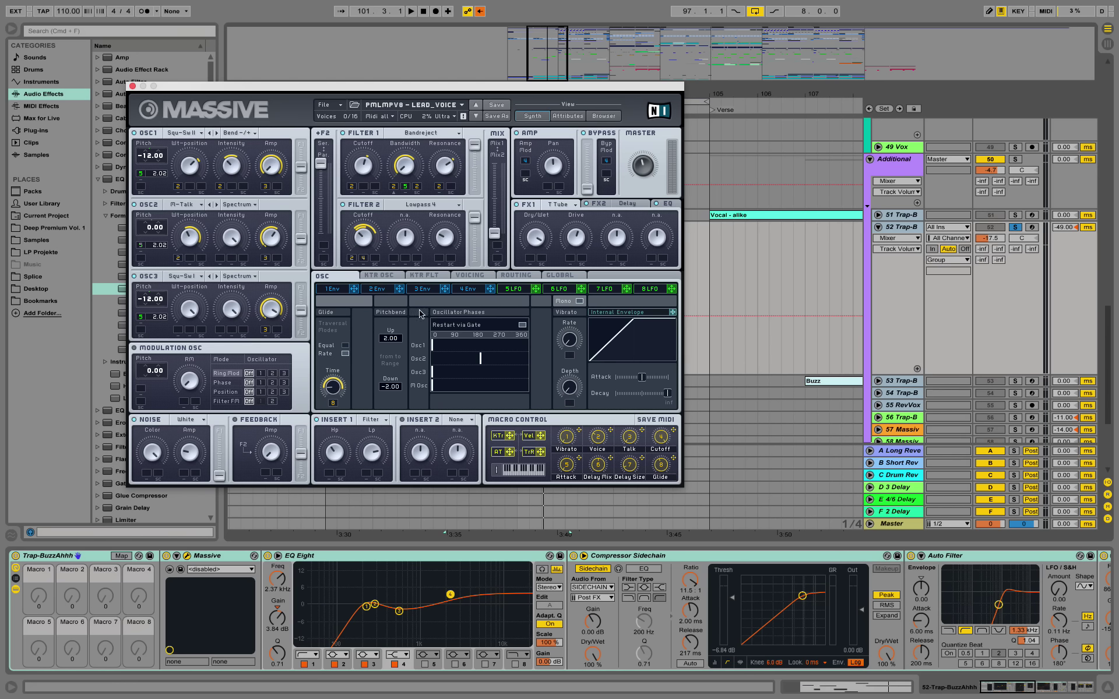
Step: Check Massive's Glide macro while replaying the Voicy clip, and close the synth window
left_click(661, 465)
key("space")
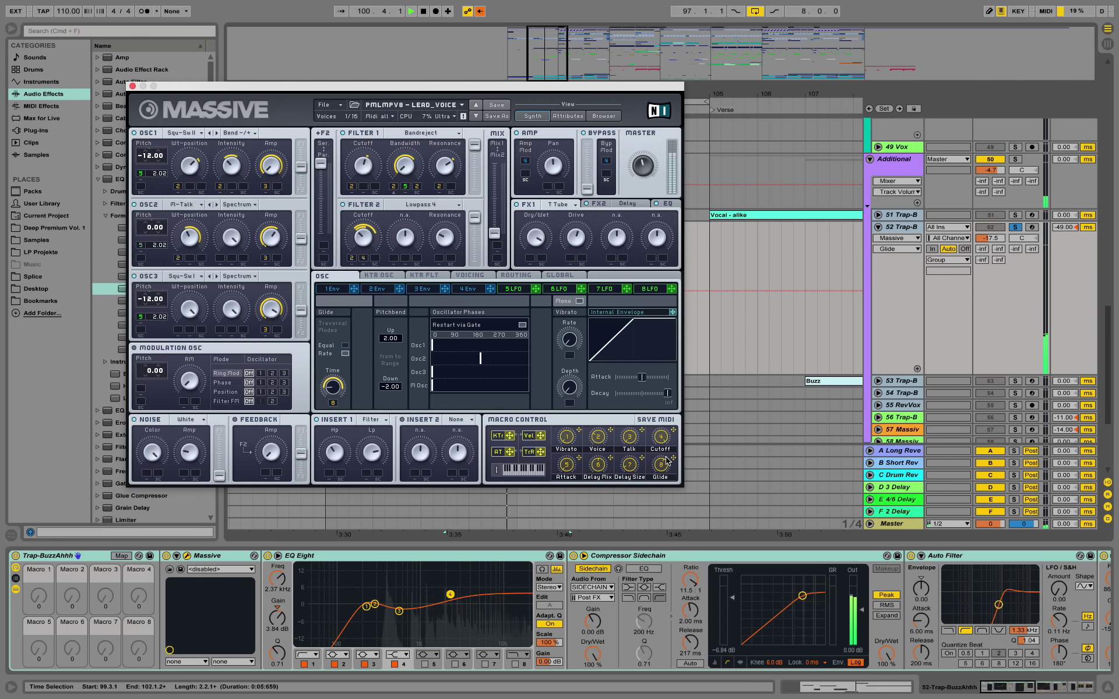
left_click_drag(669, 469, 665, 467)
key("space")
key("space")
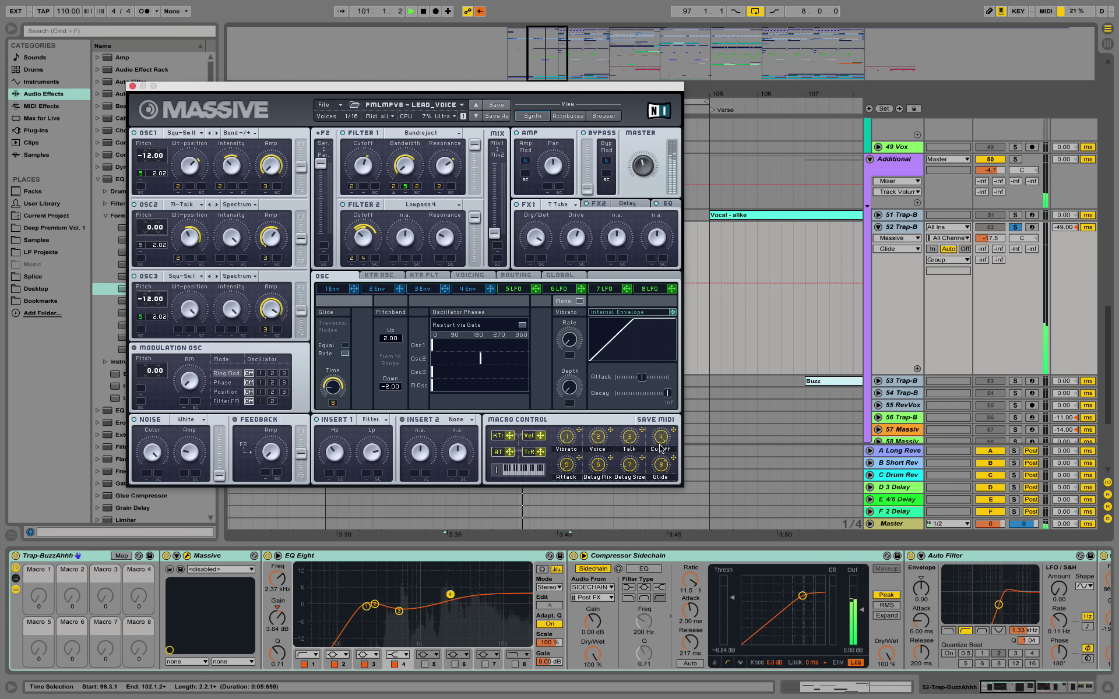
key("space")
key("space")
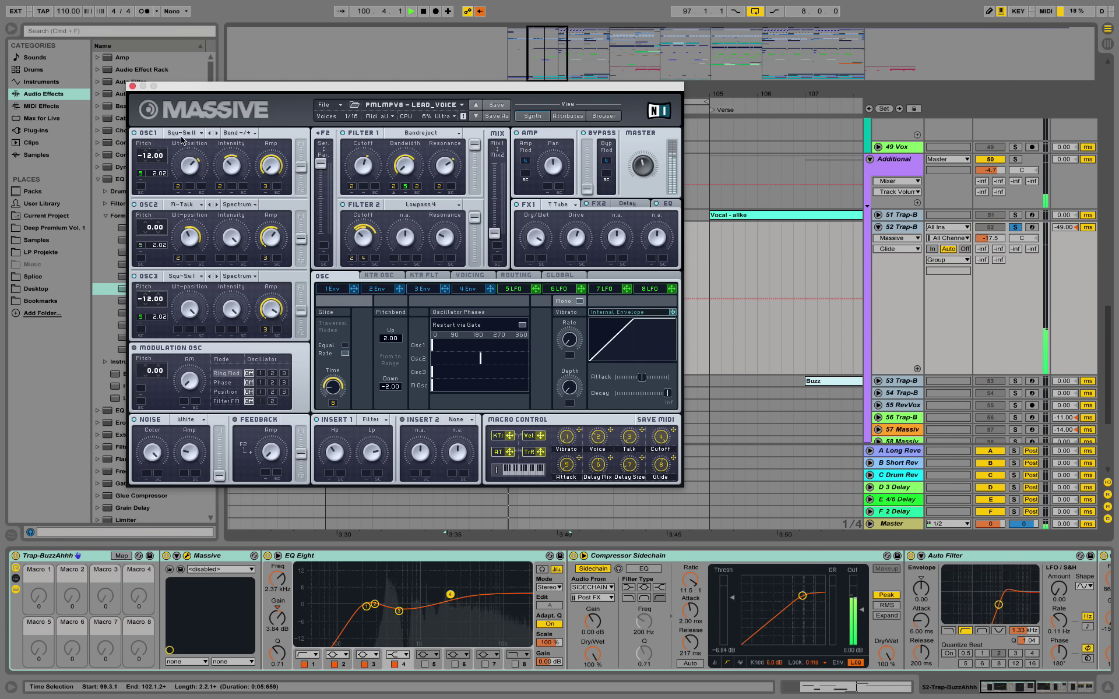
left_click(132, 85)
key("space")
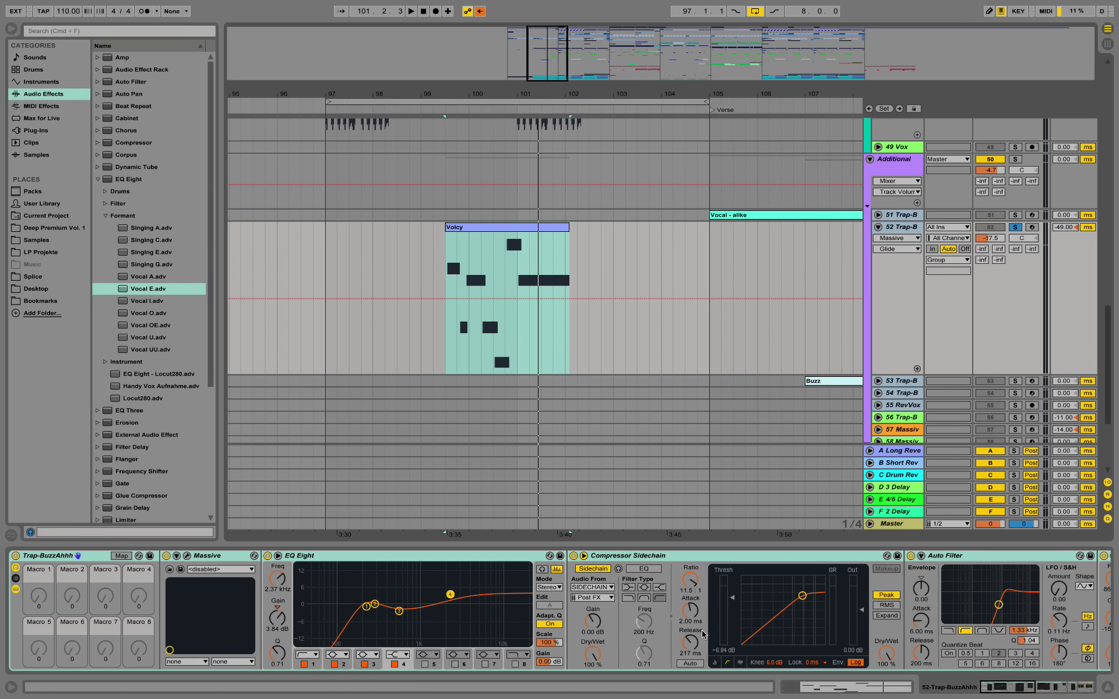
Step: Examine the Compressor Sidechain in the Voicy track's device chain and the Sidechain clip at bar 105 on the SIDECHAIN track
left_click_drag(1007, 688, 1022, 688)
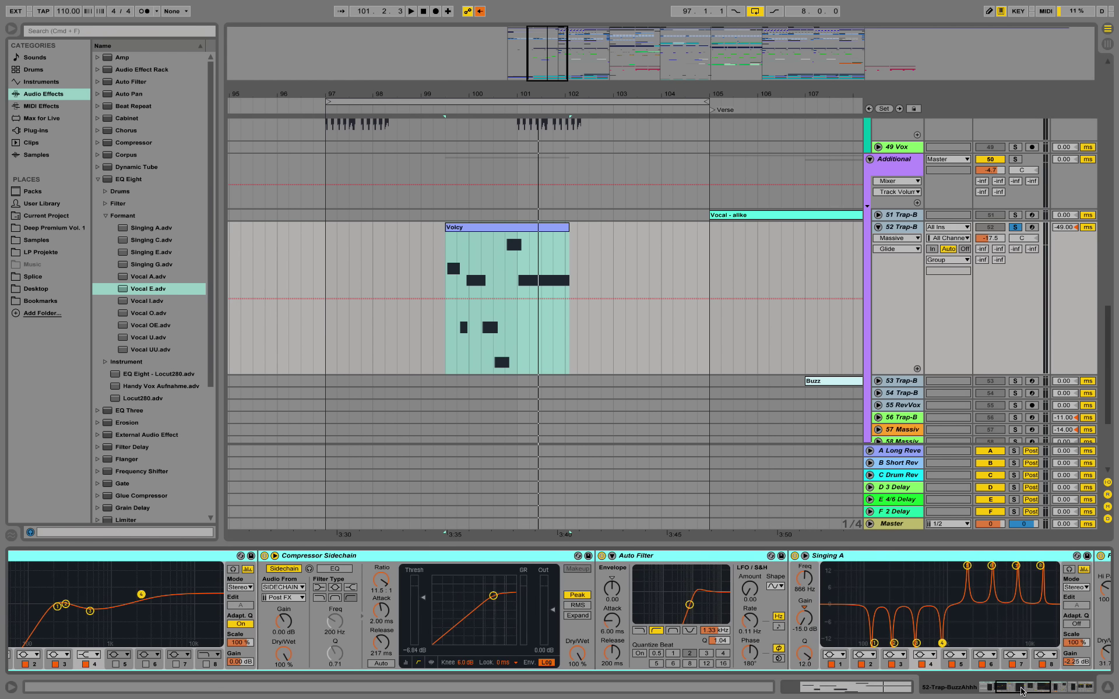
scroll(621, 314, "up", 15)
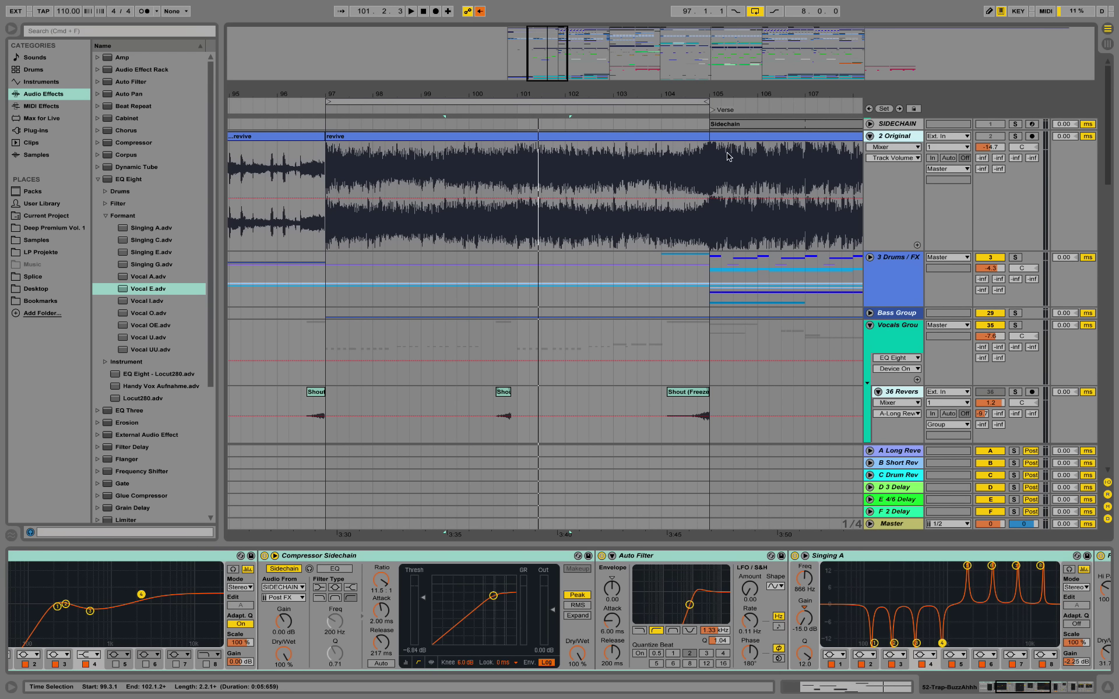
left_click(729, 125)
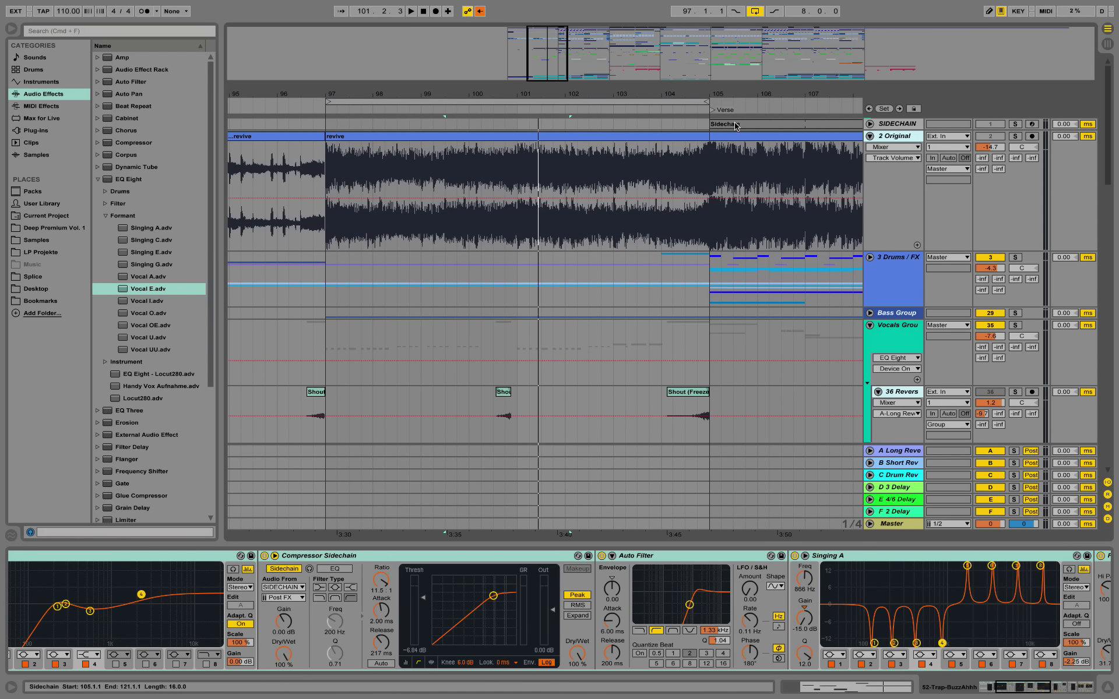
scroll(668, 287, "down", 15)
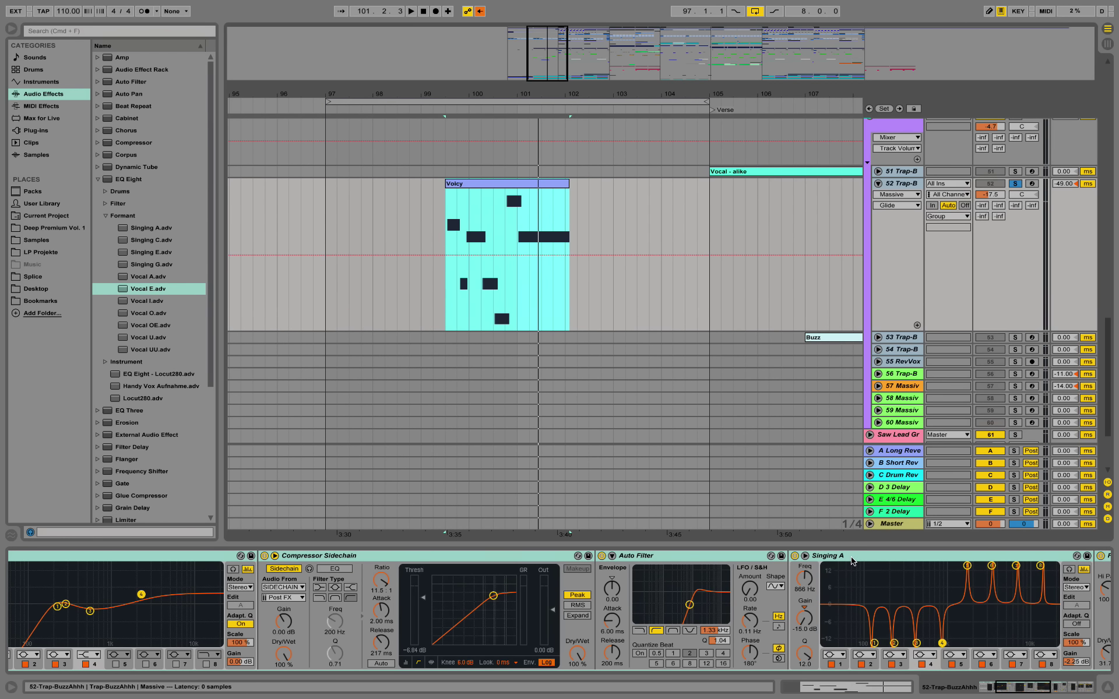
Step: Try the original Singing A formant preset on the Voicy track's Singing A EQ and undo the replacement
left_click(1002, 692)
left_click(164, 234)
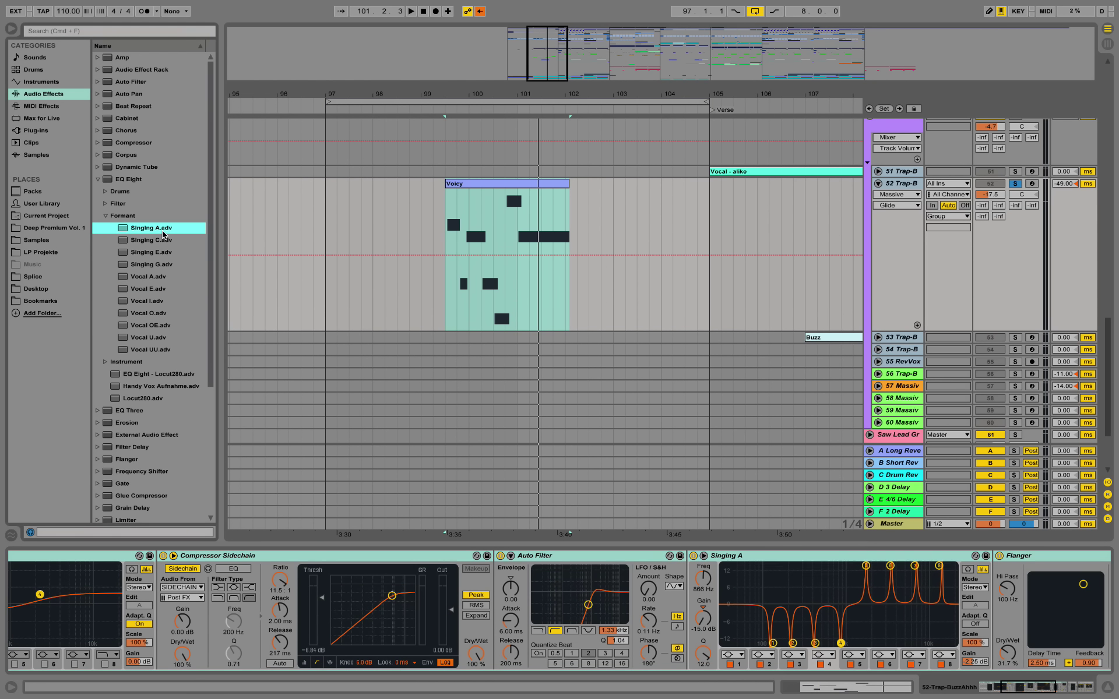
left_click_drag(158, 235, 748, 593)
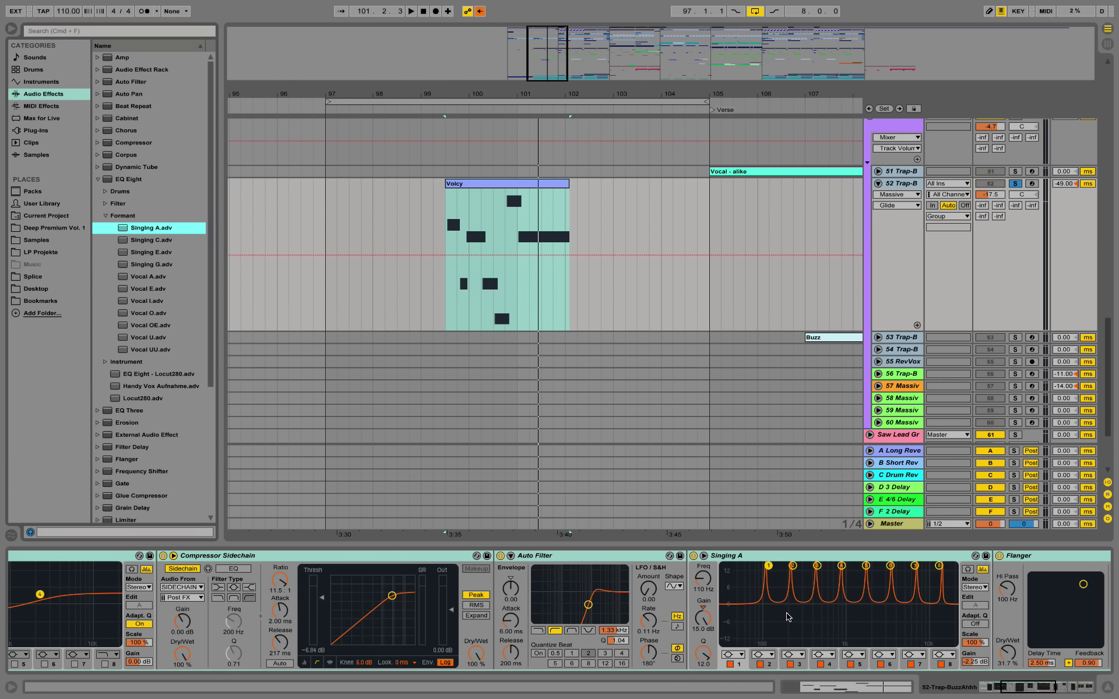
key("super+z")
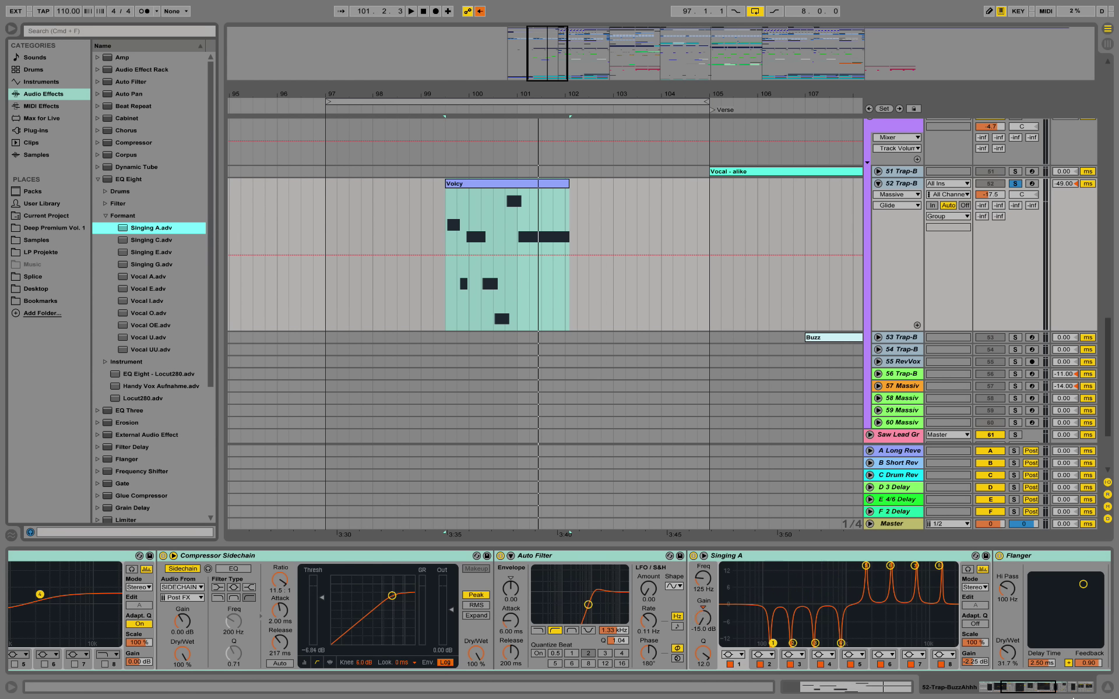
Step: Play the Voicy clip with the Flanger bypassed and switched back on to compare its effect
left_click(1066, 691)
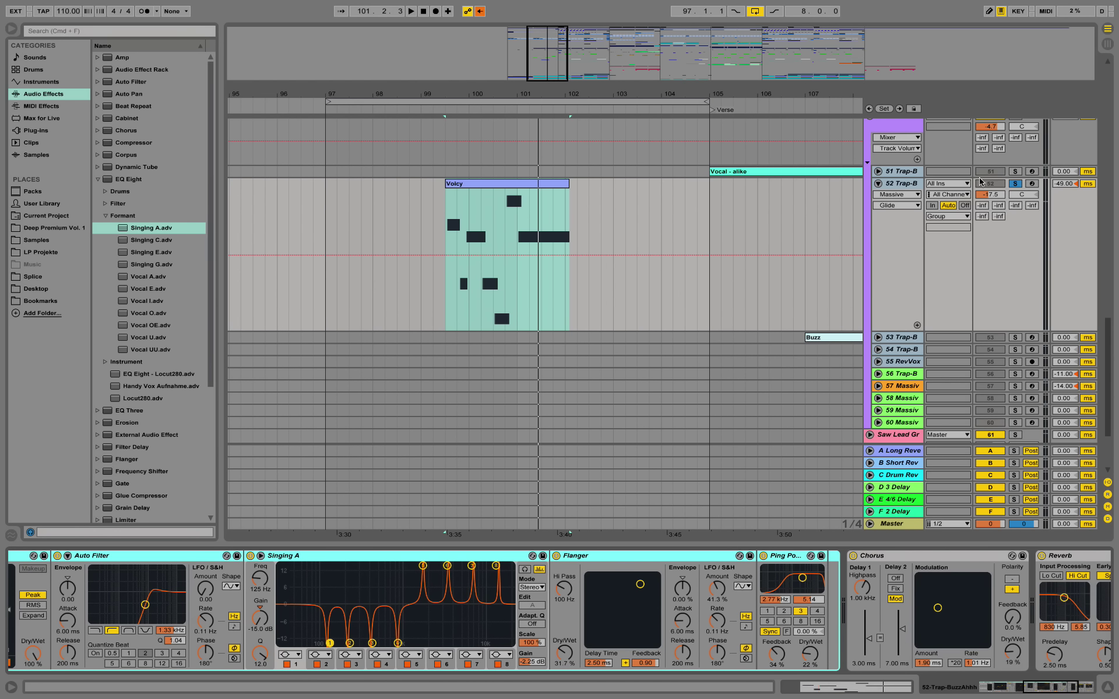
left_click(447, 198)
key("space")
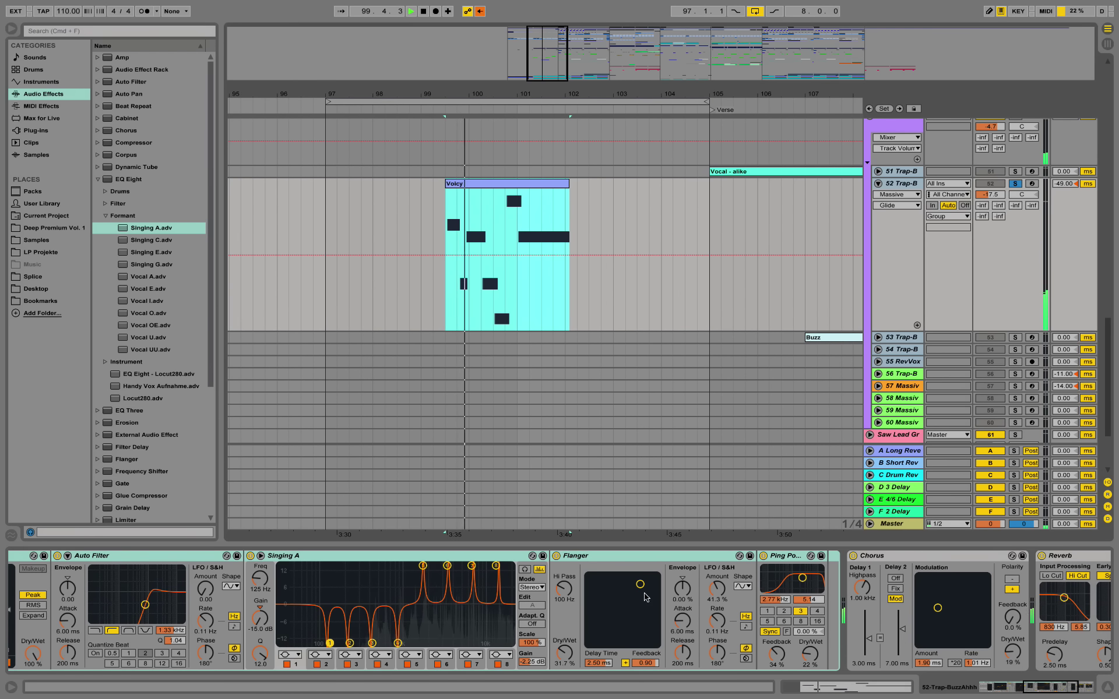
left_click(556, 555)
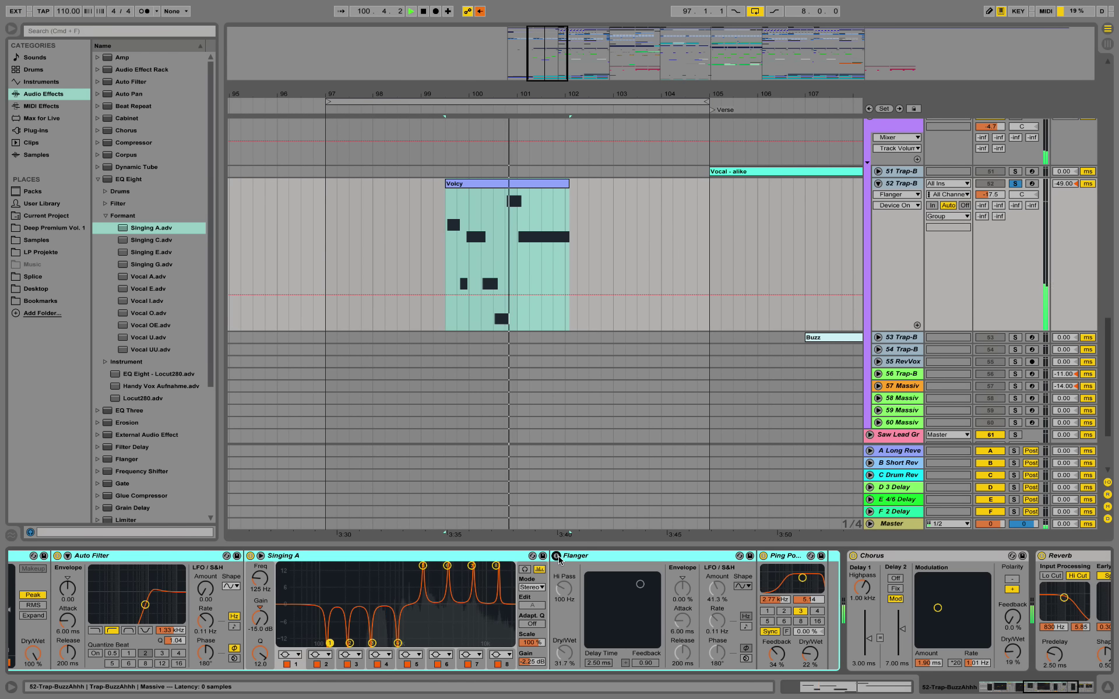
left_click(558, 557)
key("space")
key("space")
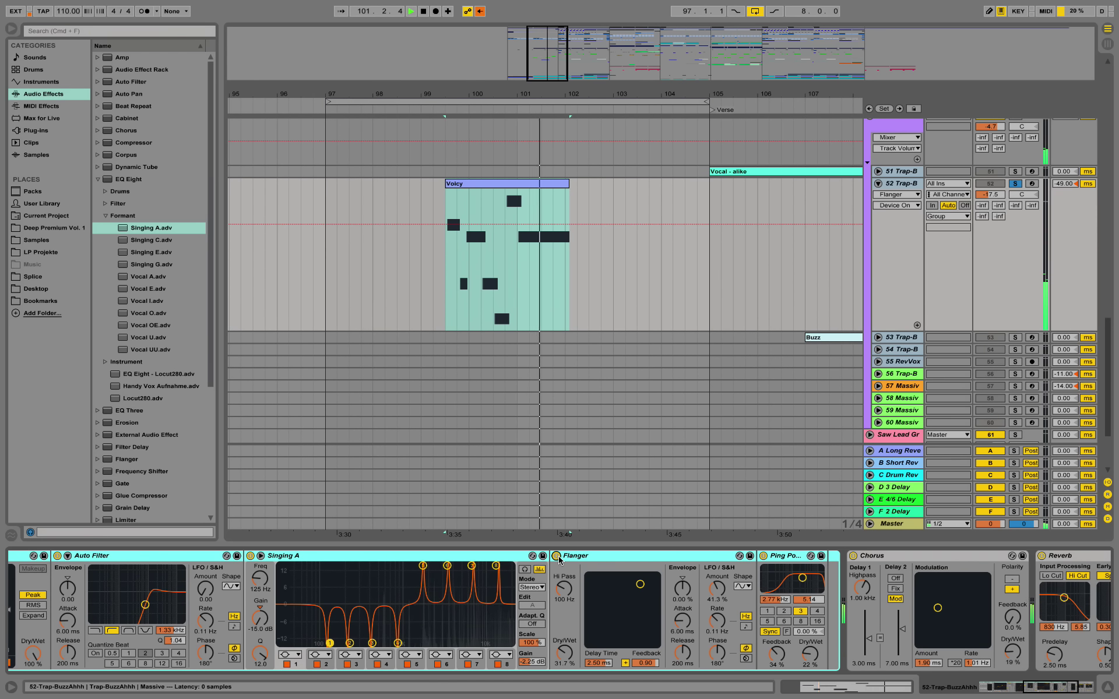
key("space")
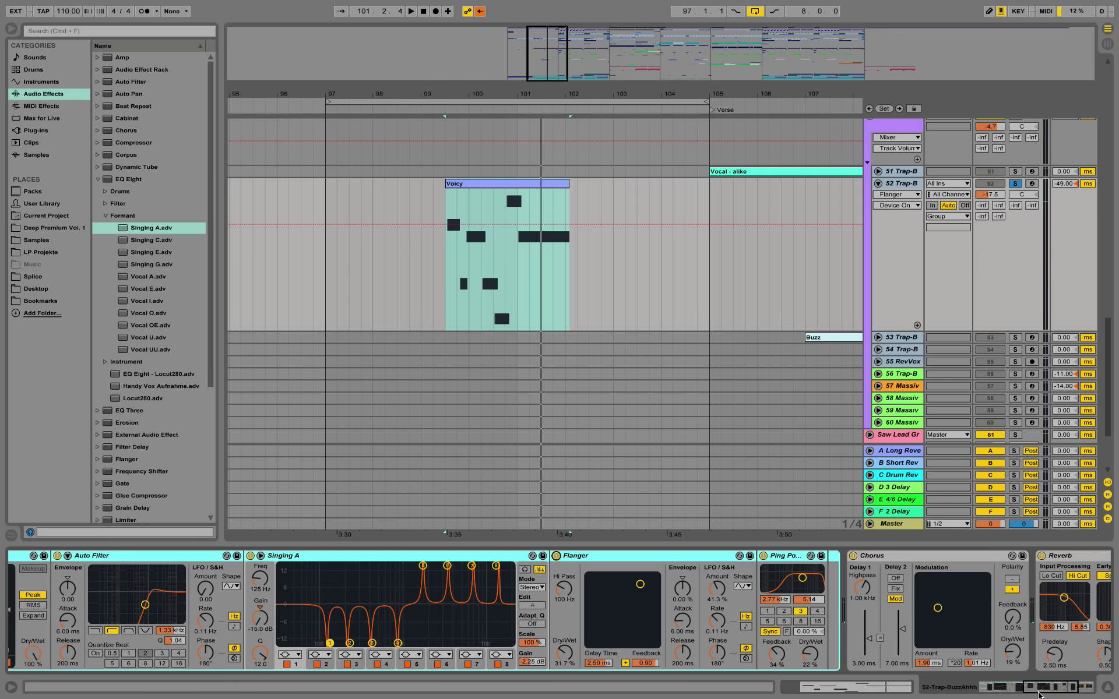
Step: Show the Chorus and Reverb ending the device chain, and play the Voicy clip while removing the solo from track 52
left_click_drag(1041, 694, 1056, 695)
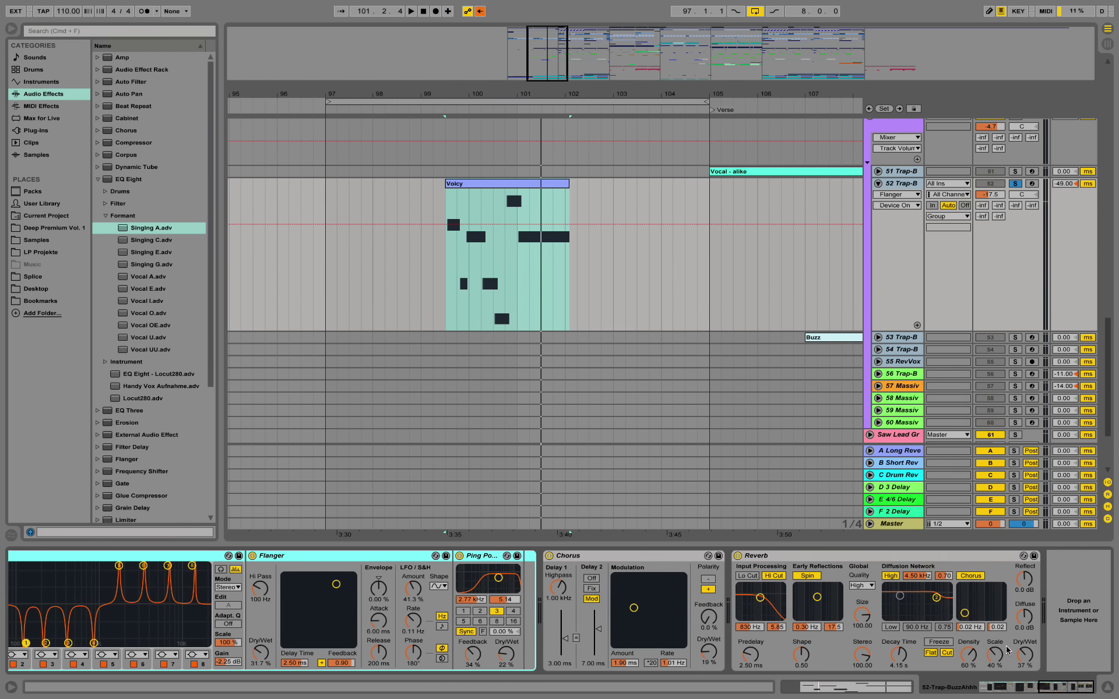
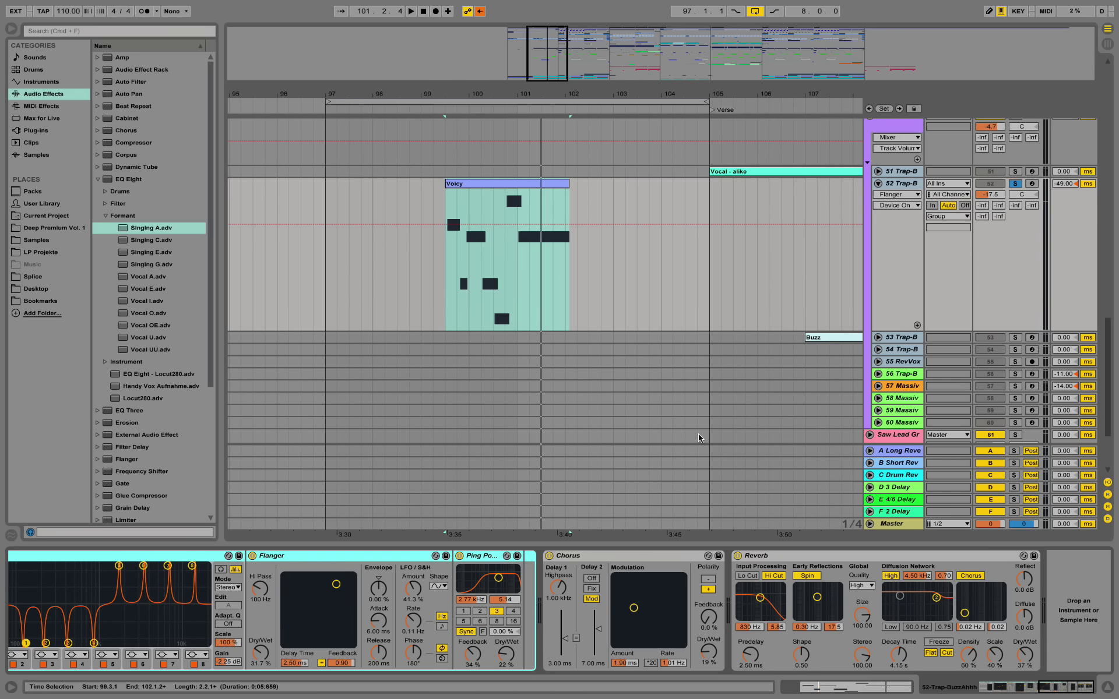
key("space")
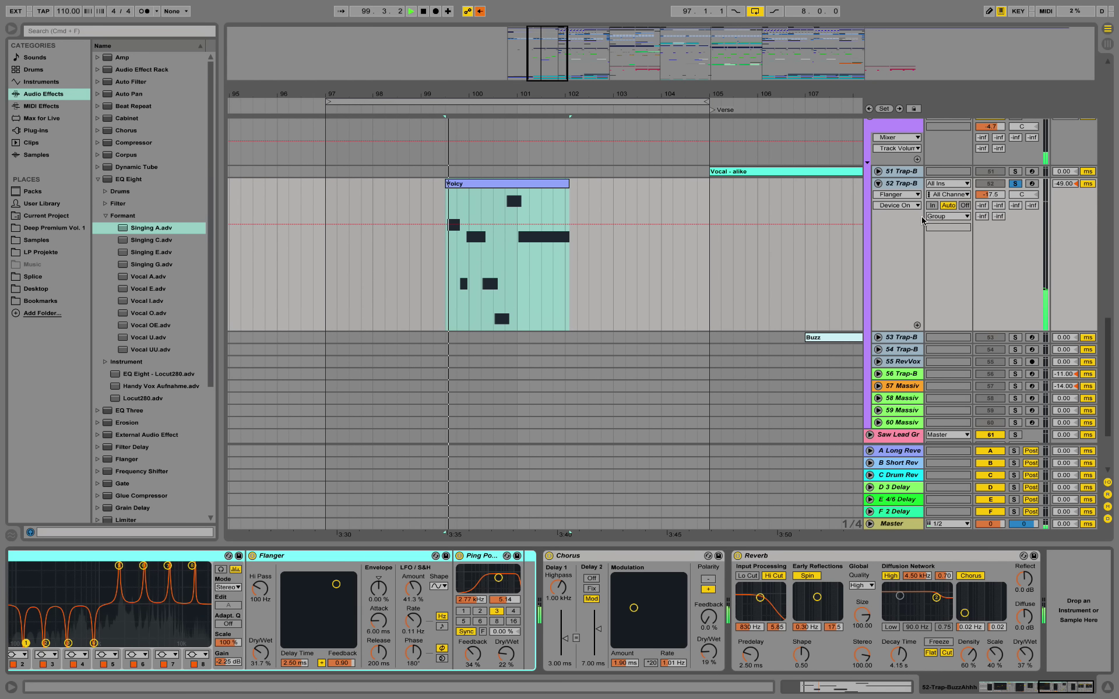
left_click(1015, 184)
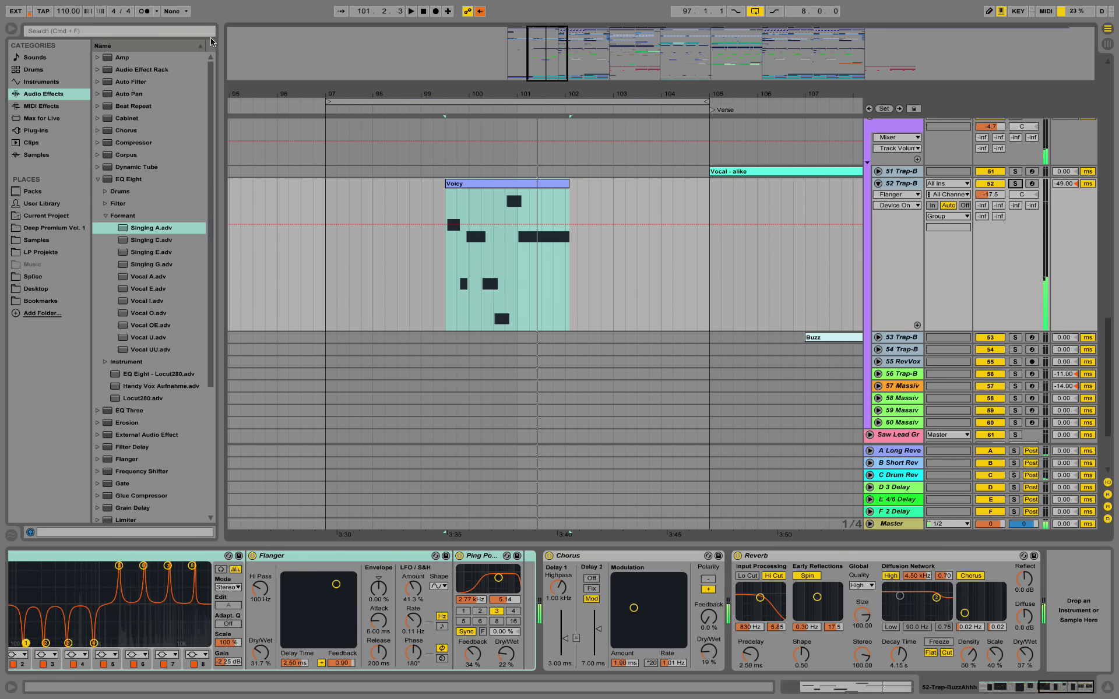
key("space")
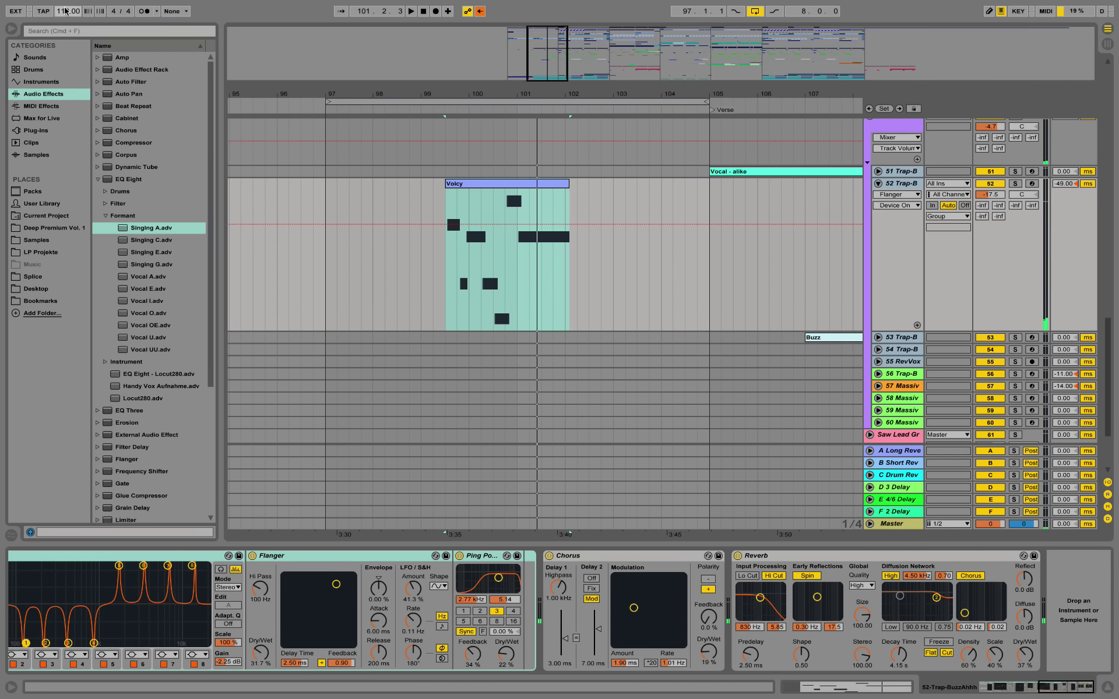
Step: Set the song tempo to 170 BPM
left_click(66, 11)
type("170")
key("Return")
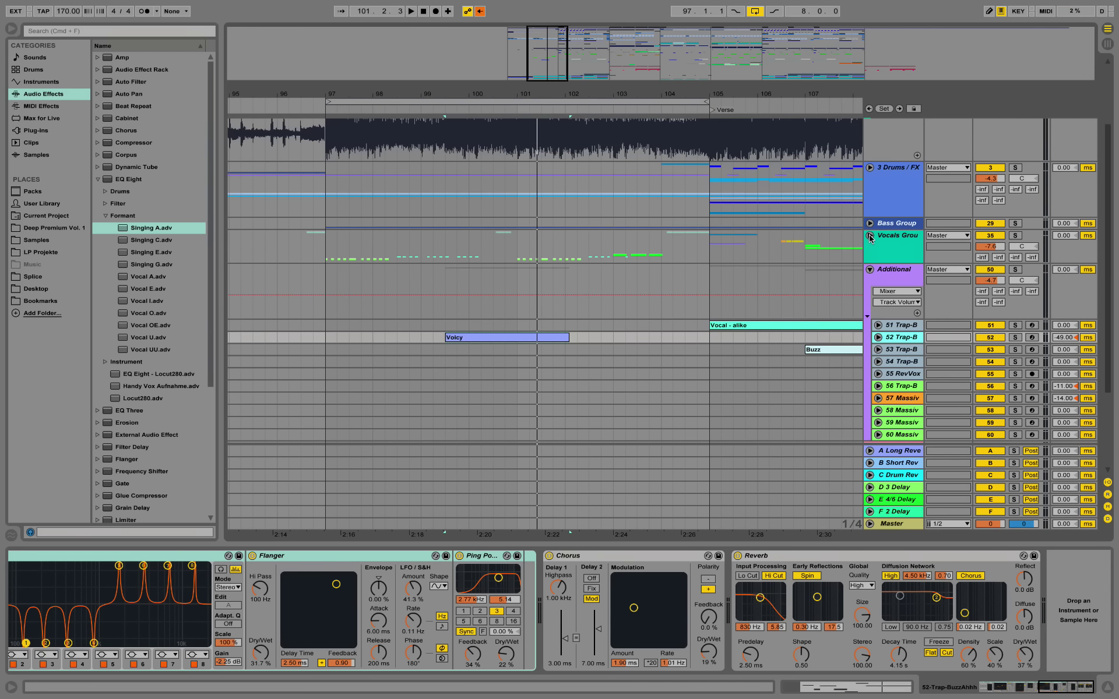
Step: Solo the 2 Original track, play the reference passage from bar 101, and remove the solo to hear the remake
scroll(730, 206, "up", 4)
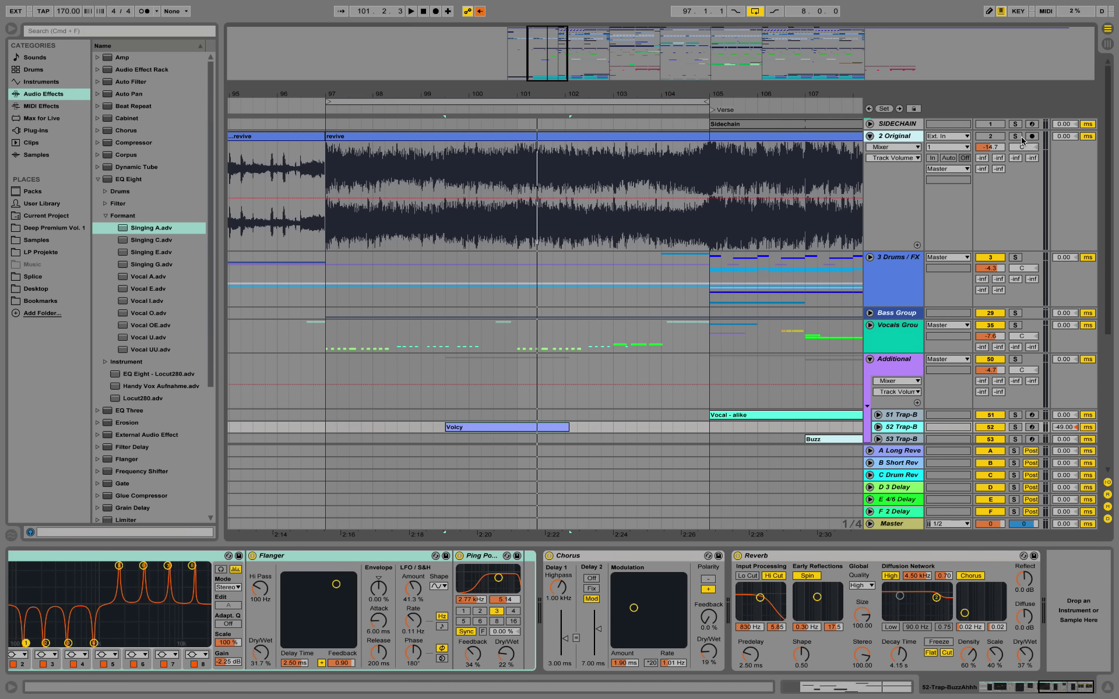
left_click(1017, 137)
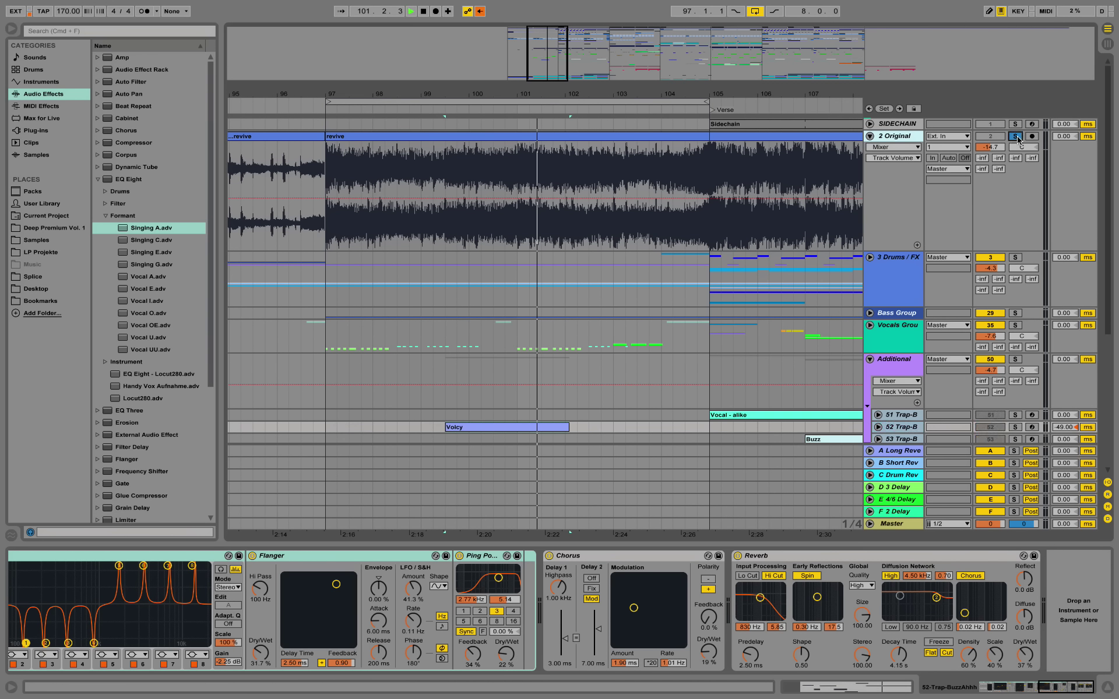
key("space")
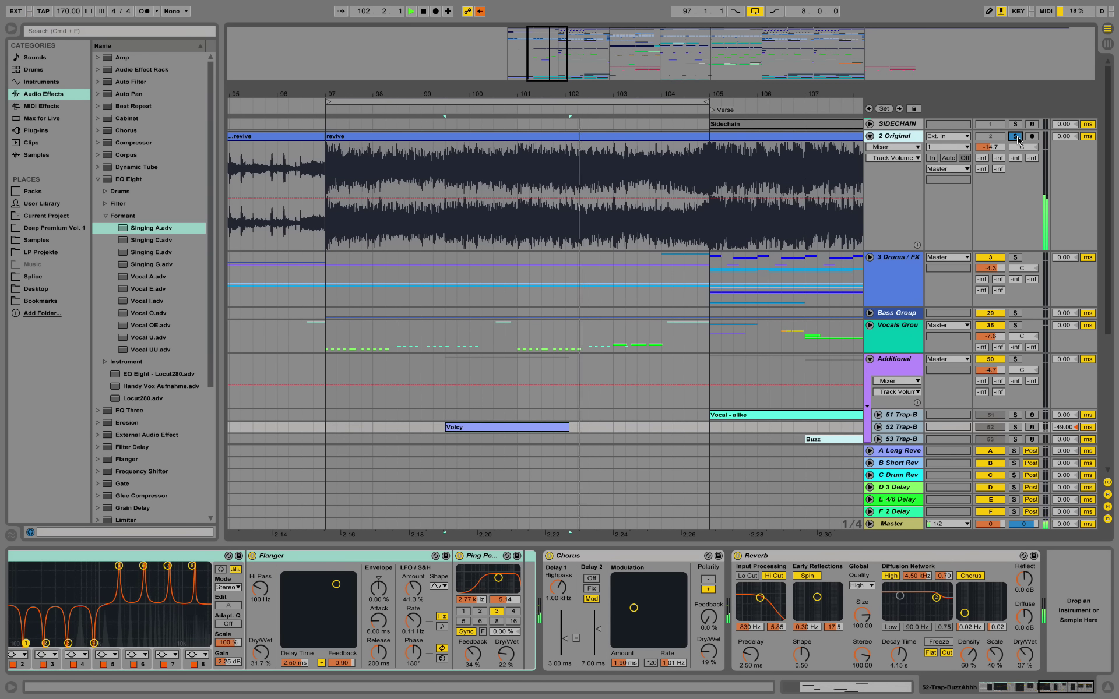
left_click(1015, 136)
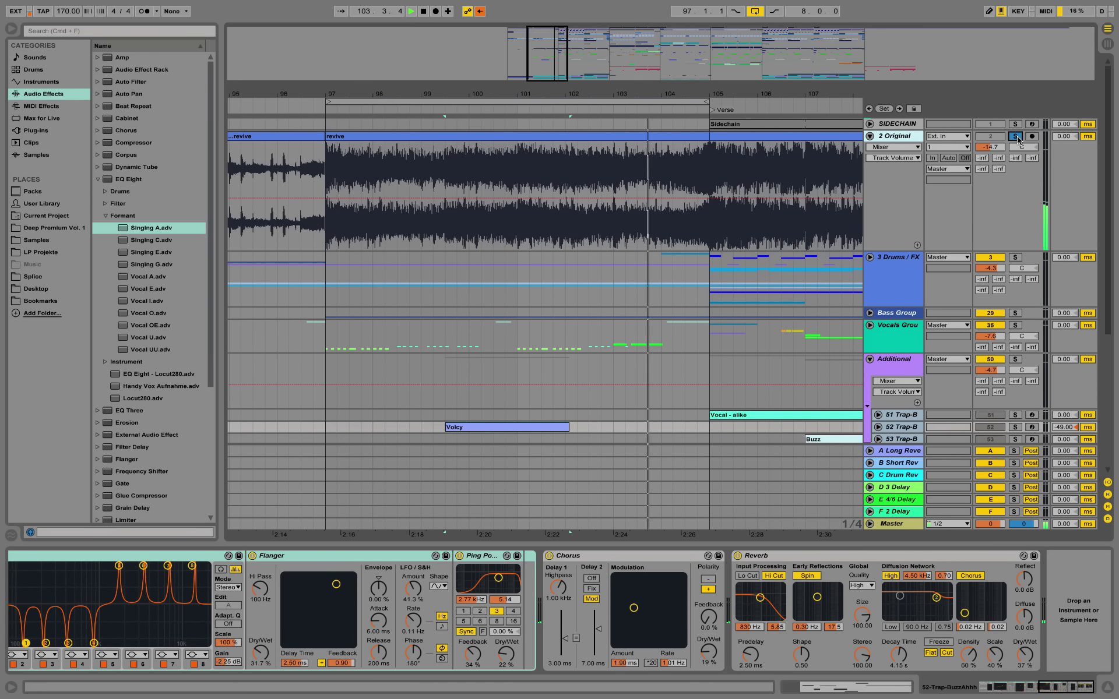
Step: Re-enable the overridden automation while the remade arrangement plays from bar 97
scroll(831, 224, "down", 5)
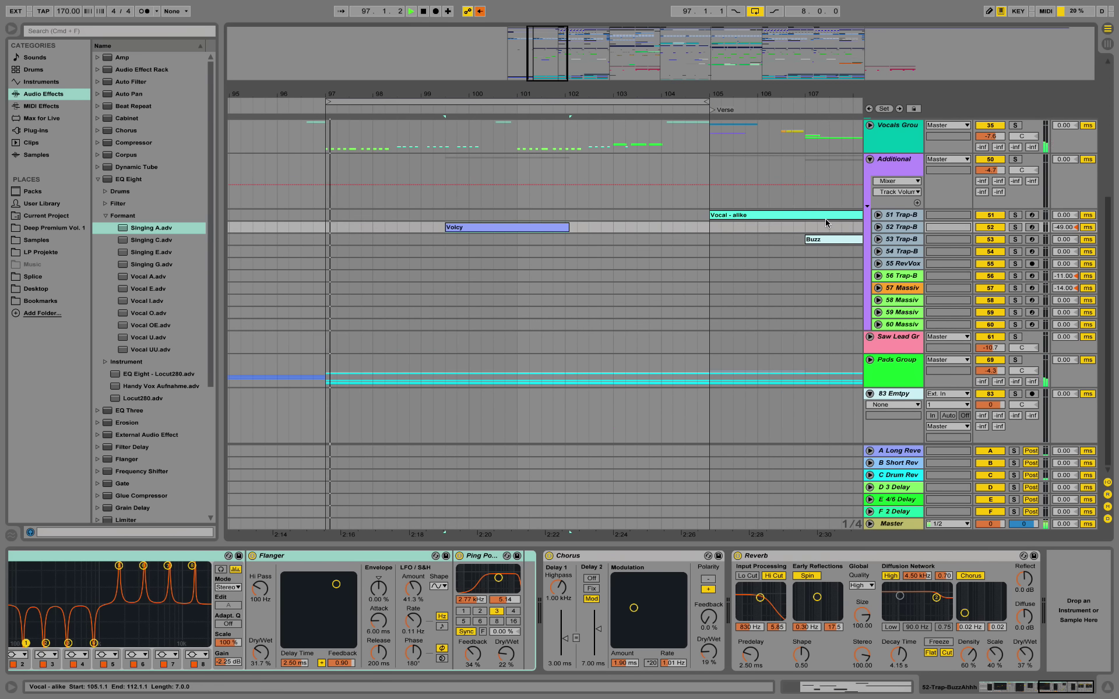
scroll(811, 228, "up", 5)
scroll(656, 271, "down", 3)
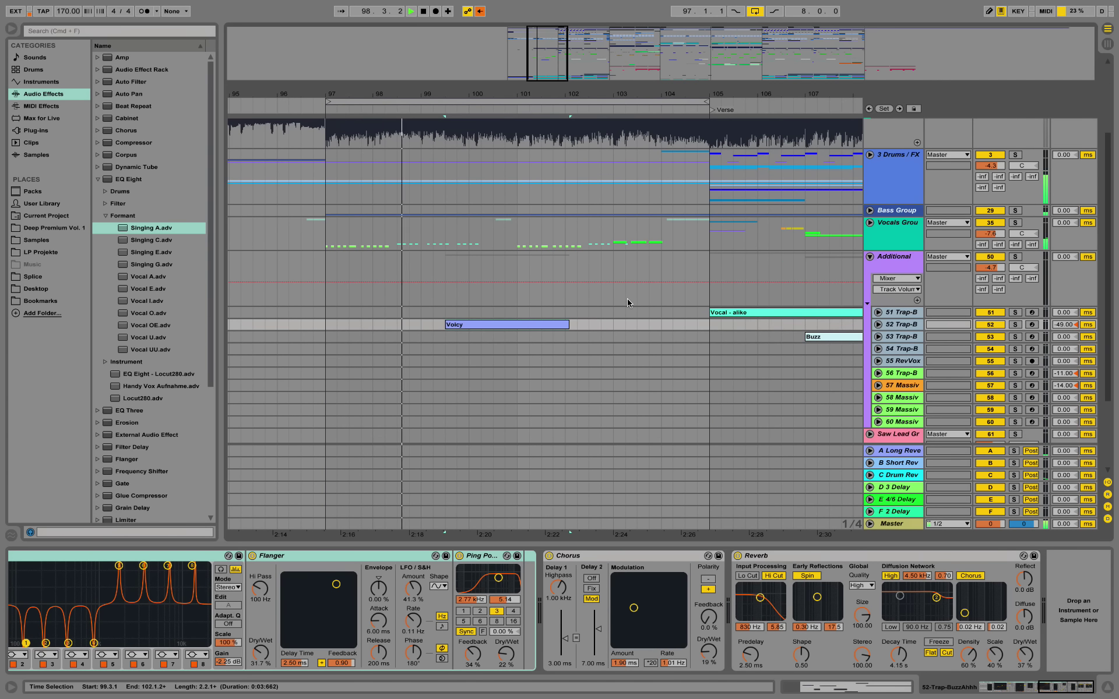
scroll(644, 272, "down", 5)
left_click(479, 12)
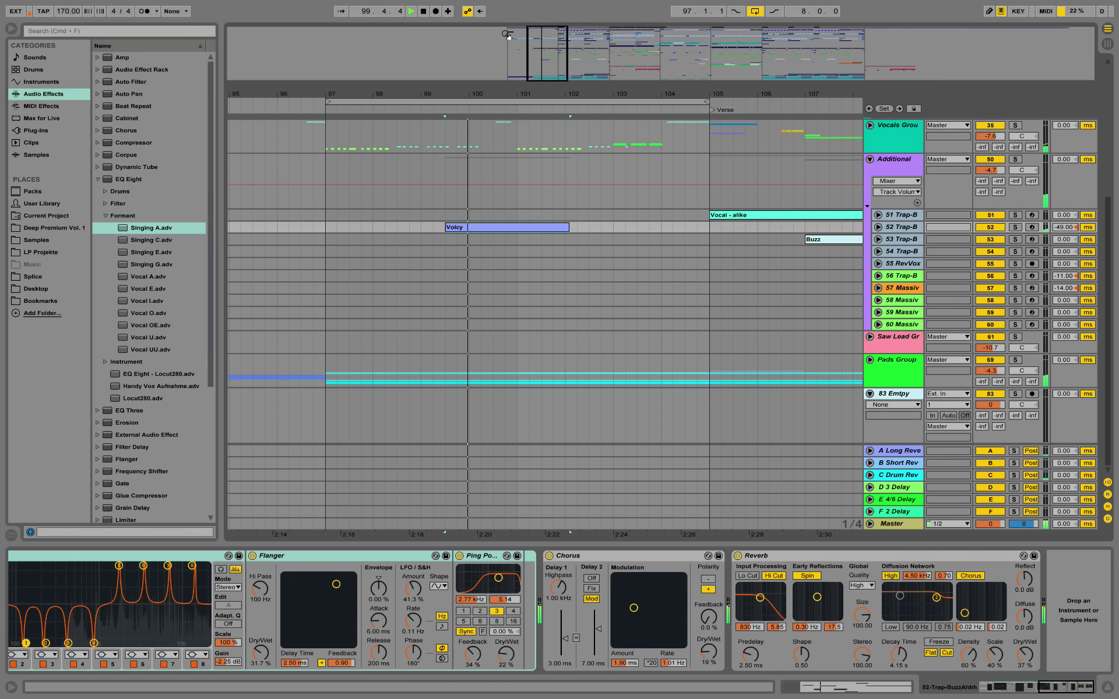
Step: Play the looped section before the Verse, reviewing the track groups with a wider timeline from Intro into Verse, and stop playback
scroll(641, 221, "up", 2)
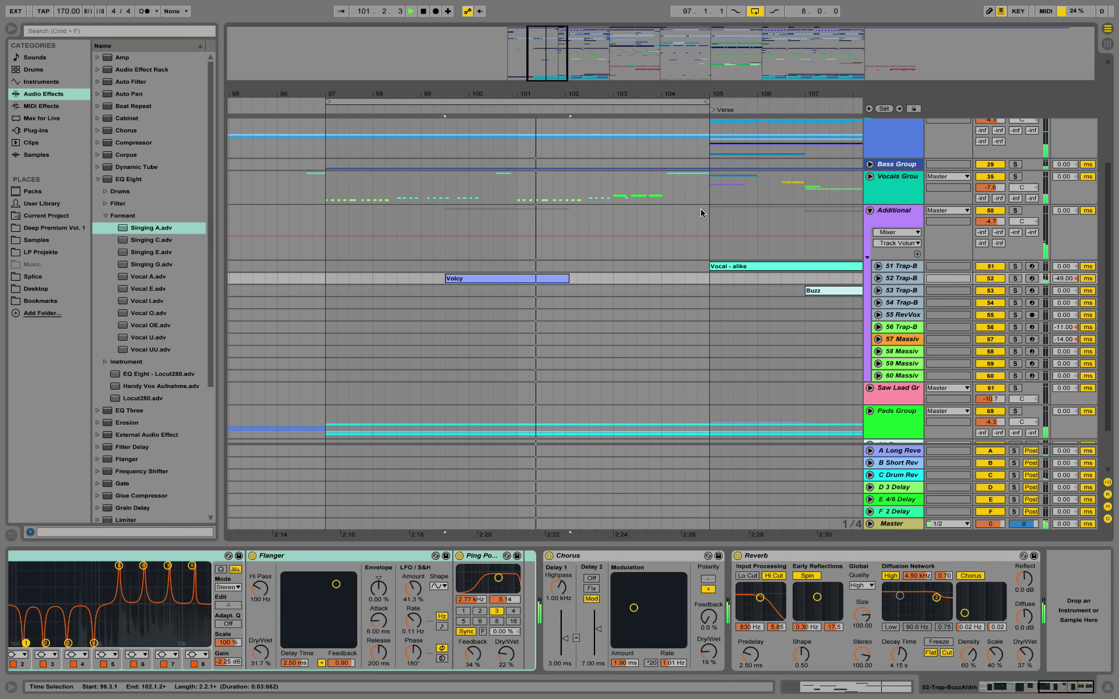
scroll(697, 214, "up", 2)
scroll(697, 214, "up", 2)
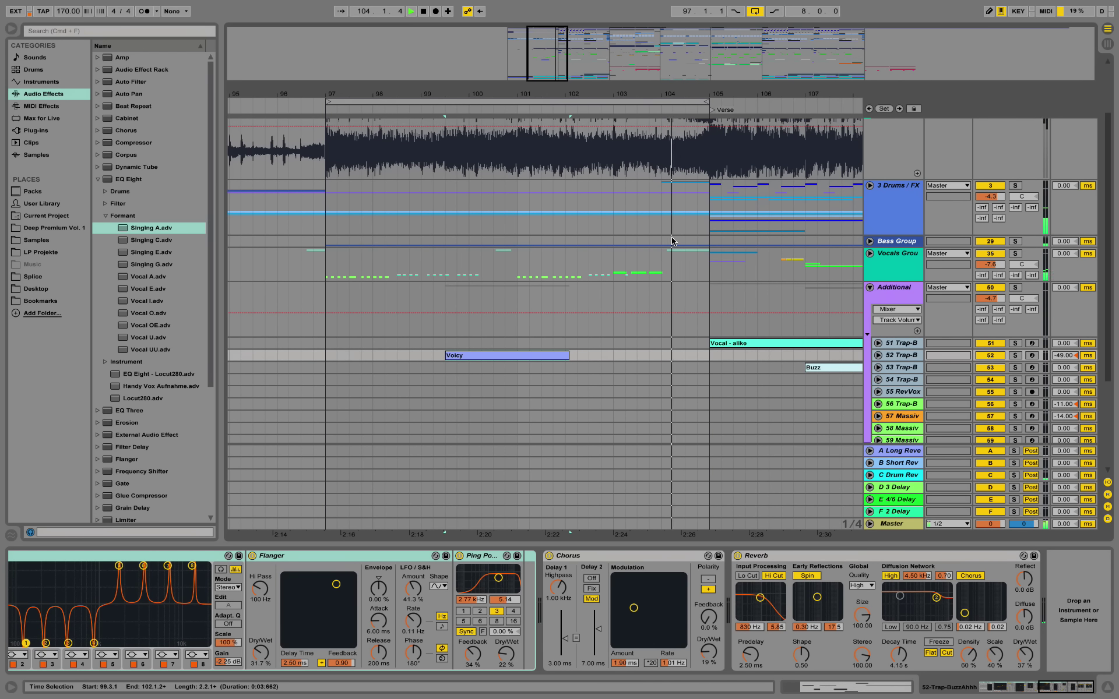
scroll(673, 241, "up", 3)
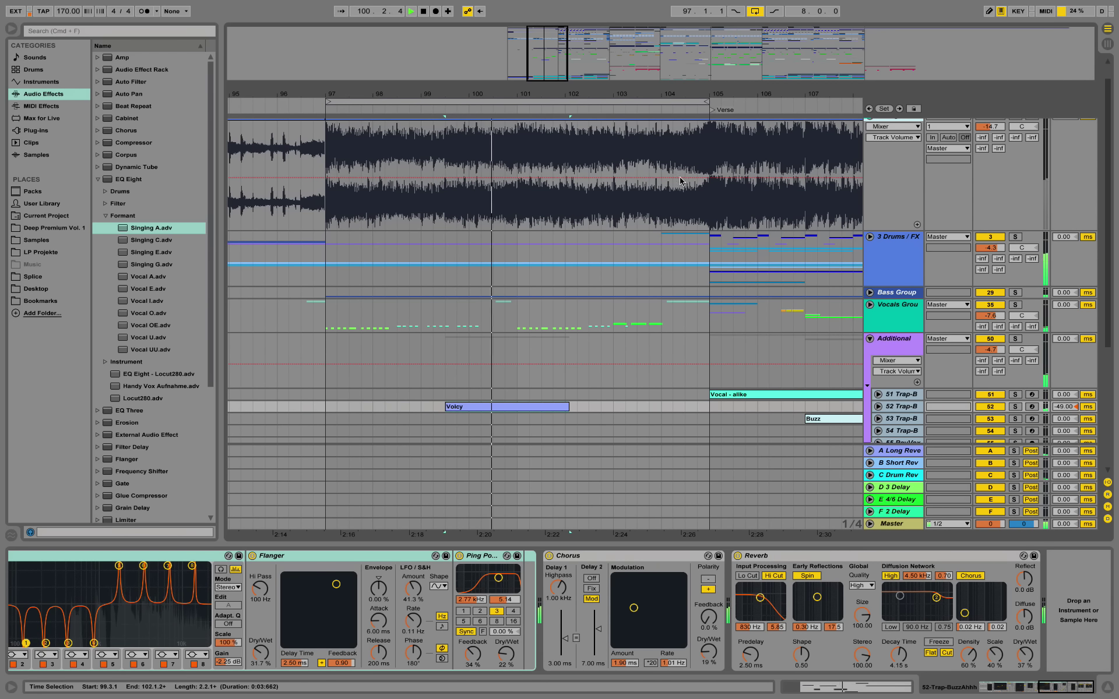
left_click_drag(585, 94, 541, 54)
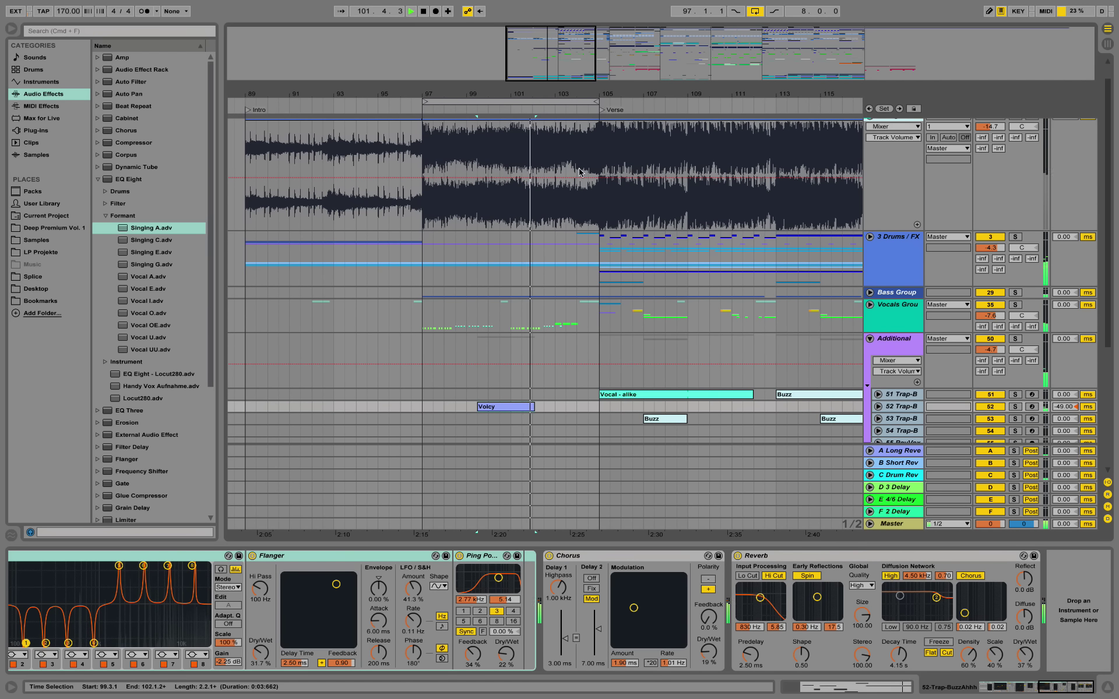
scroll(598, 311, "down", 2)
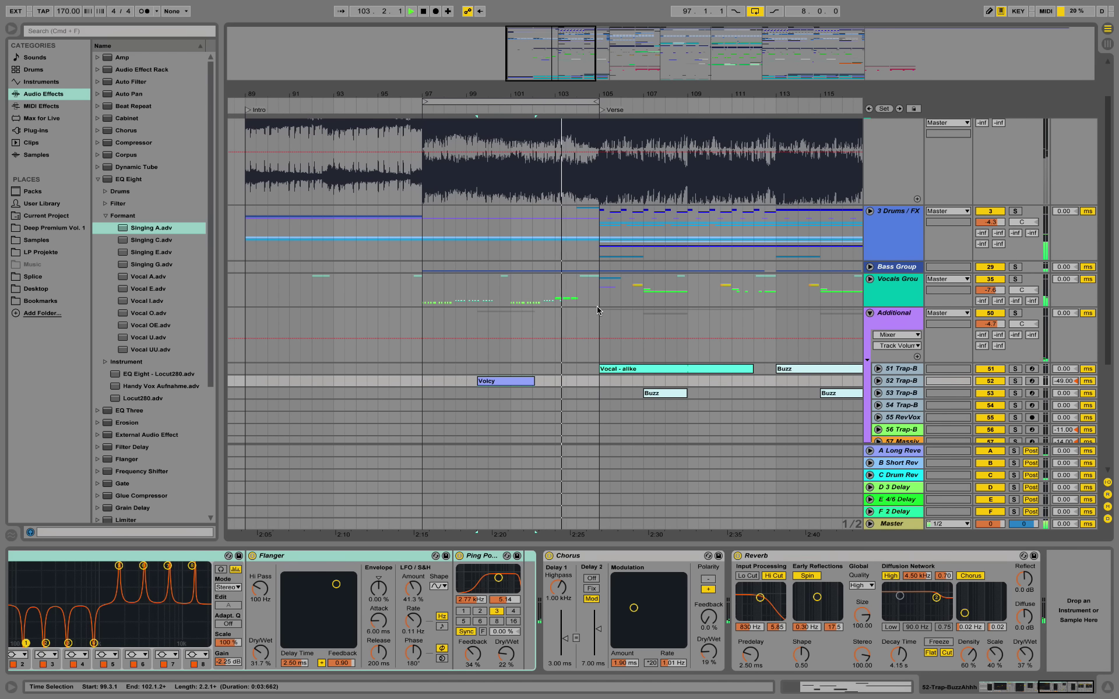
scroll(598, 310, "down", 2)
scroll(598, 311, "down", 8)
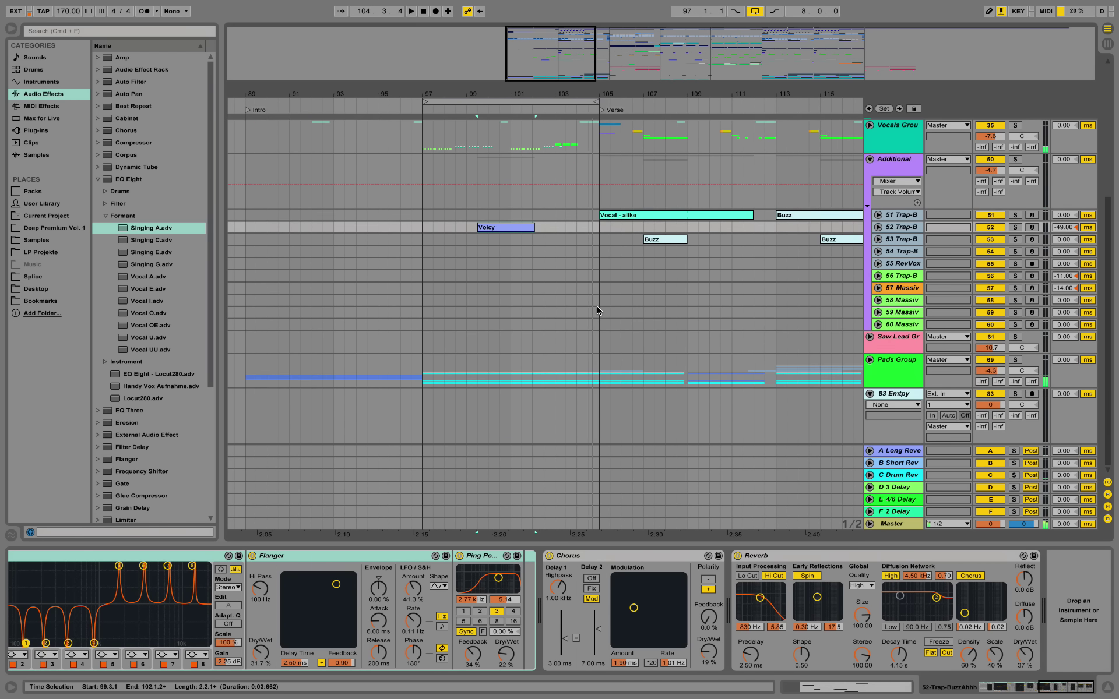
Step: Unfold the 3 Drums / FX group to show its individual drum tracks
scroll(846, 240, "up", 6)
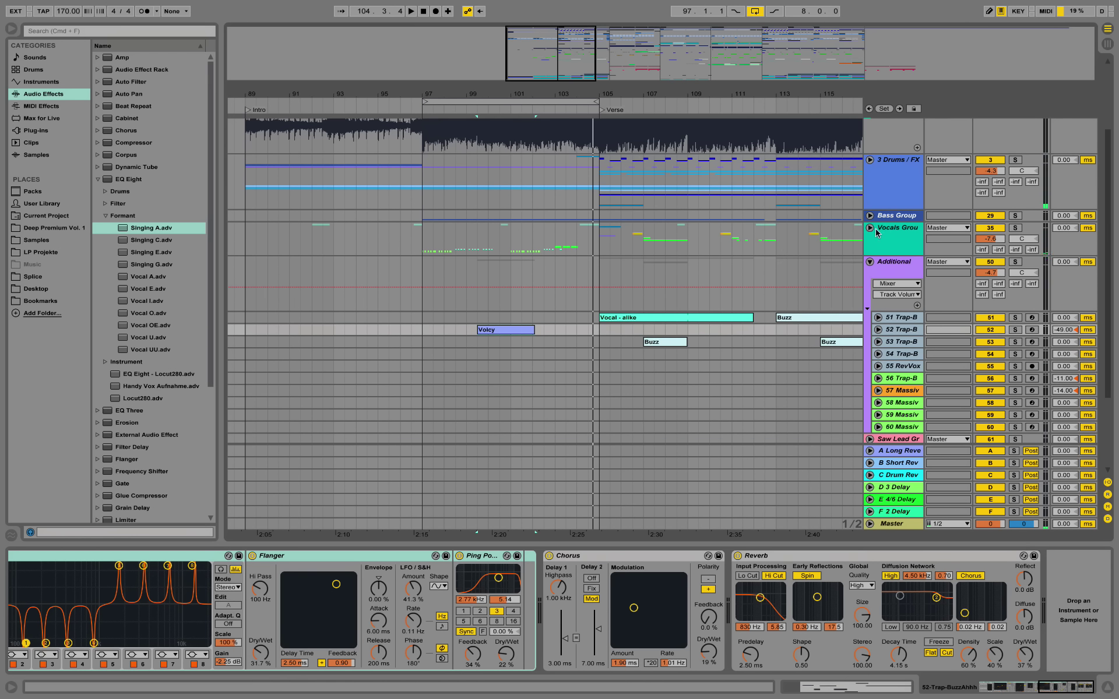
left_click(870, 159)
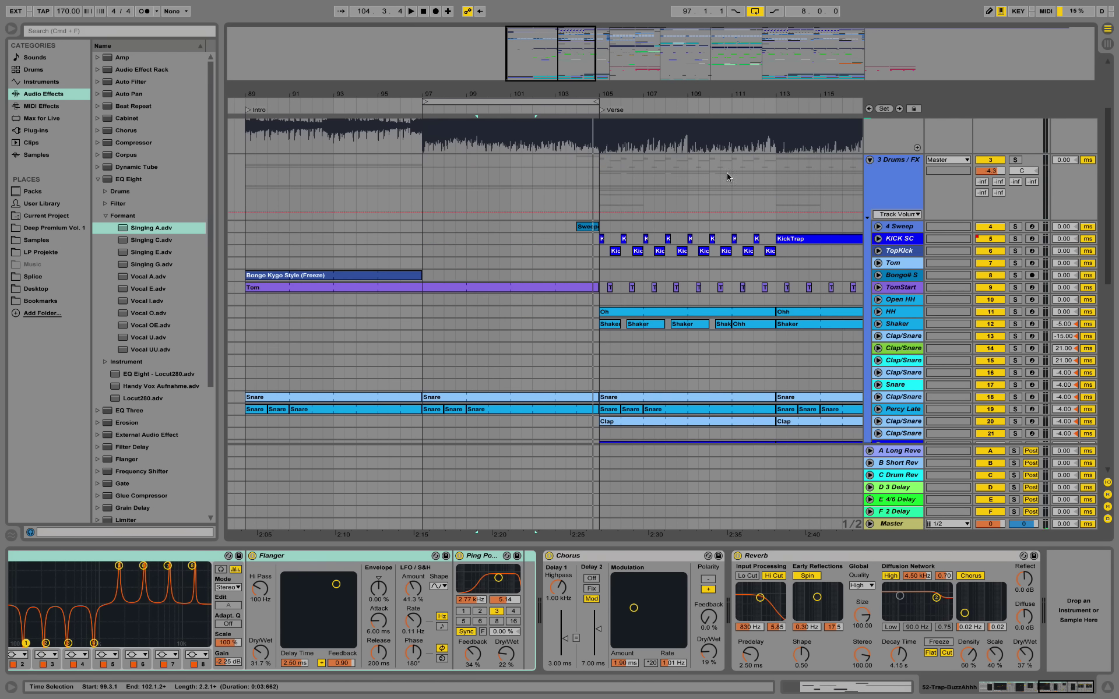
Step: Expand and solo the 4 Sweep track, and audition its Sweeper clip from bar 104
left_click_drag(582, 95, 584, 169)
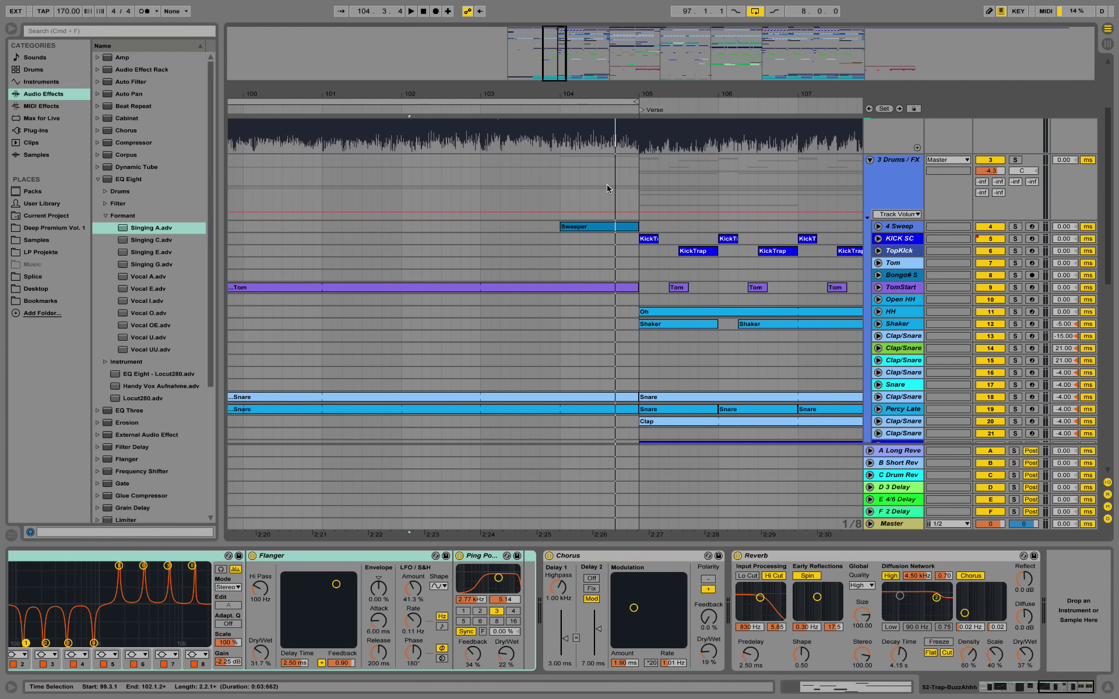
left_click(878, 226)
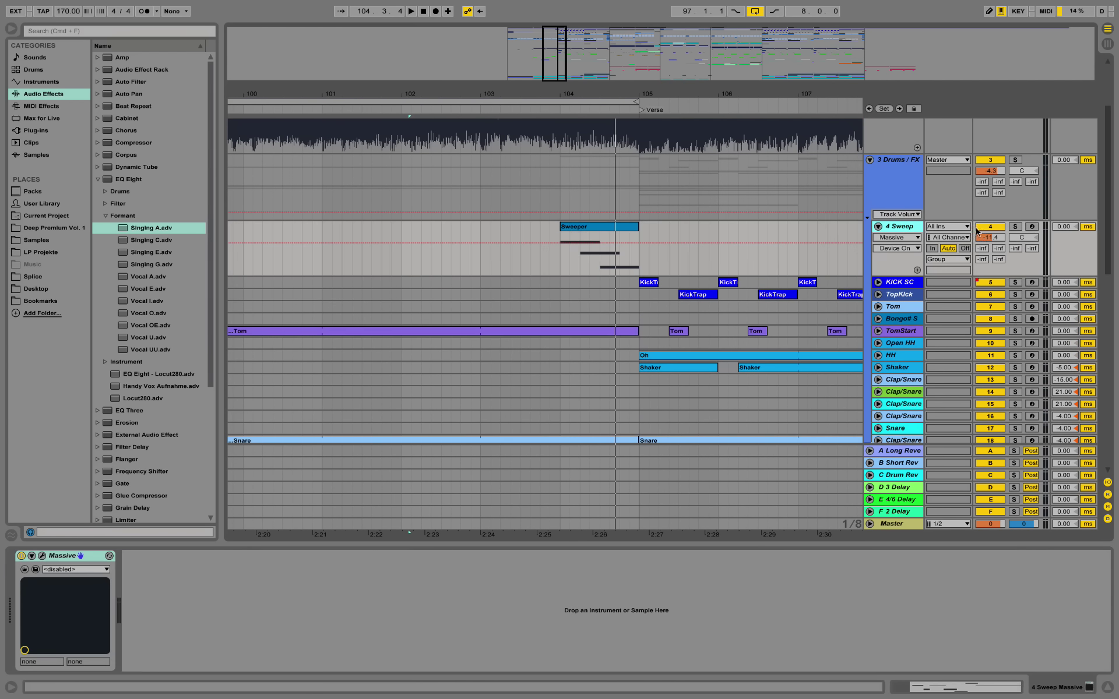
left_click(1015, 227)
left_click(563, 228)
key("space")
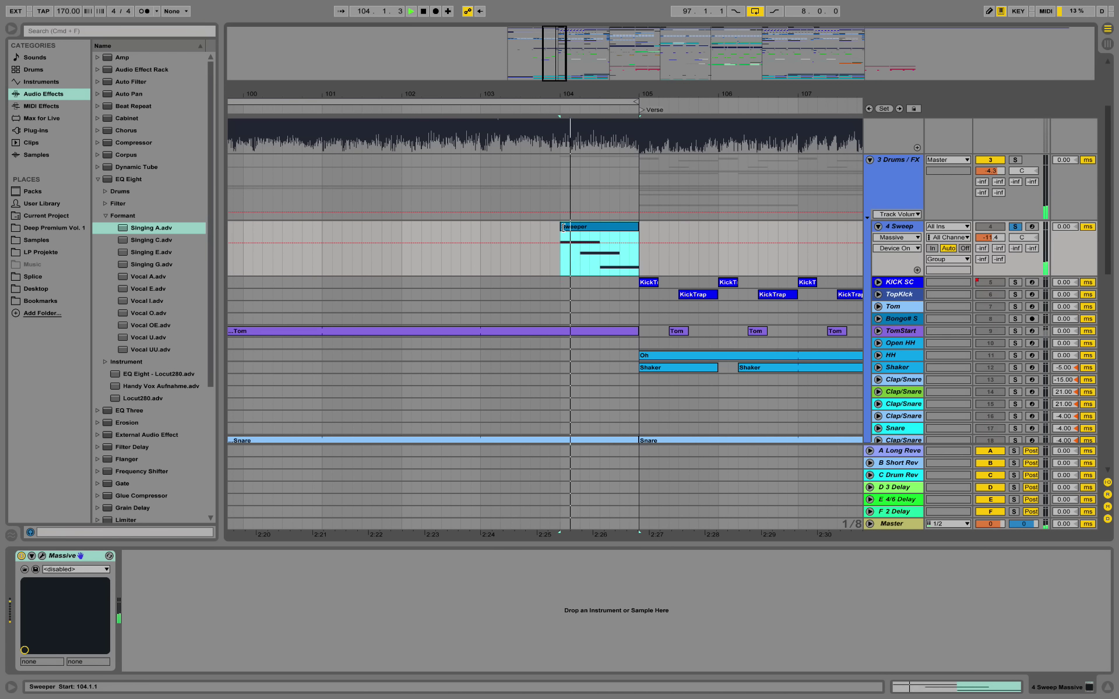
key("space")
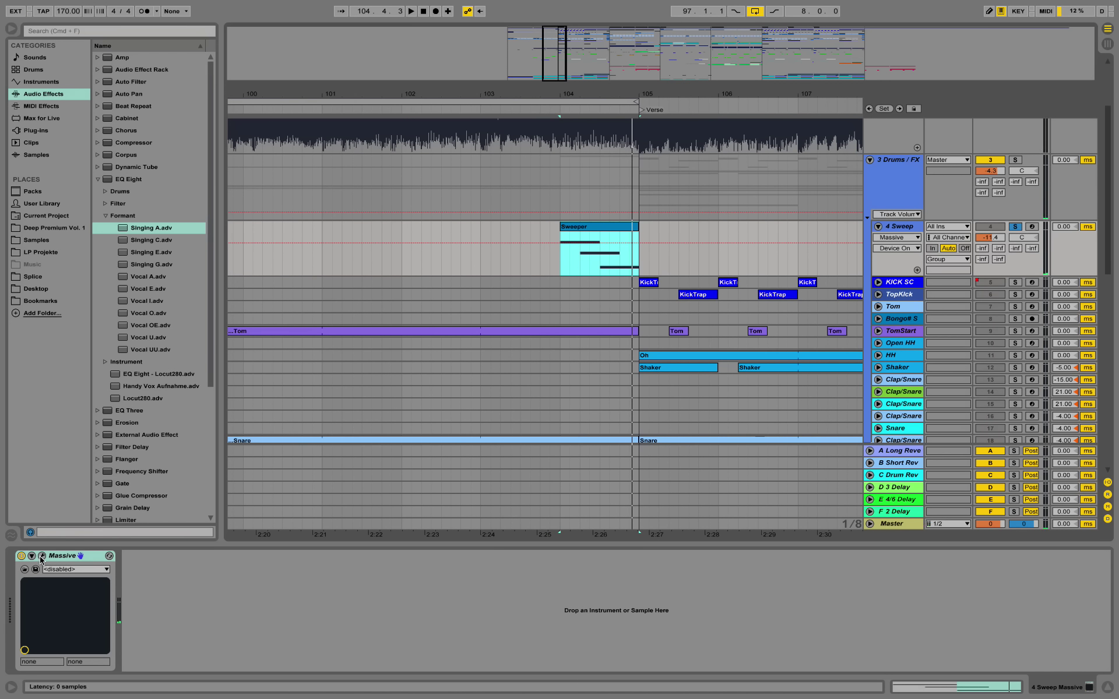
Step: Open the Sweeper clip's MIDI notes and examine their pitches and overlap
double_click(574, 238)
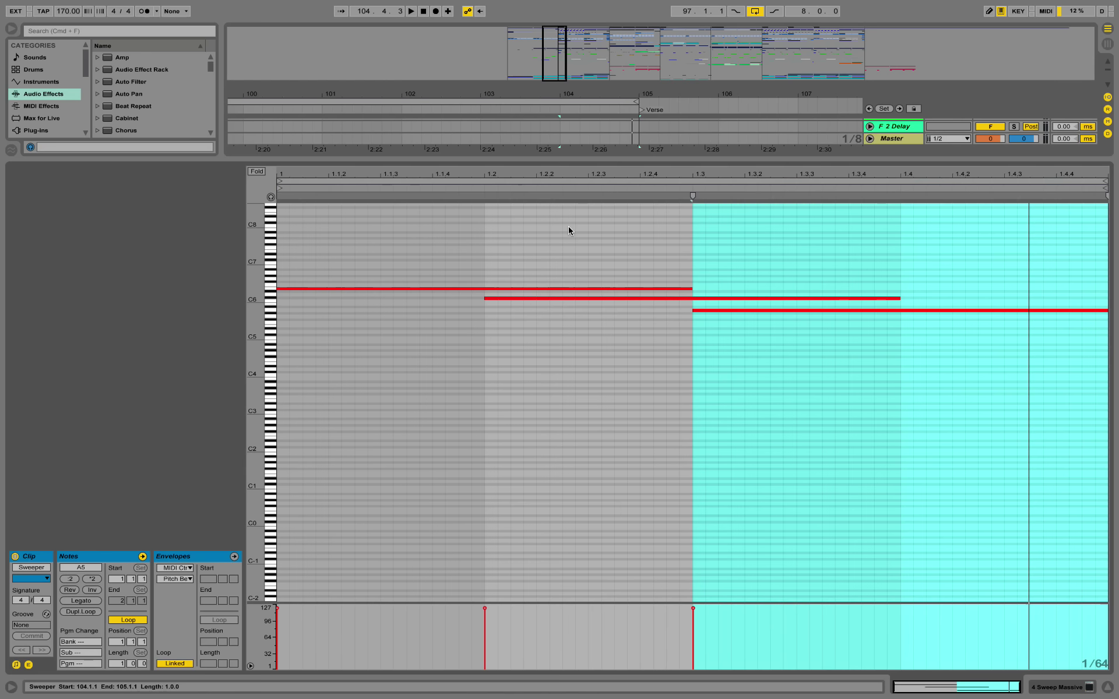
left_click(397, 344)
left_click_drag(255, 320, 312, 443)
mouse_move(350, 217)
left_mouse_down()
mouse_move(382, 344)
mouse_move(711, 401)
left_mouse_up()
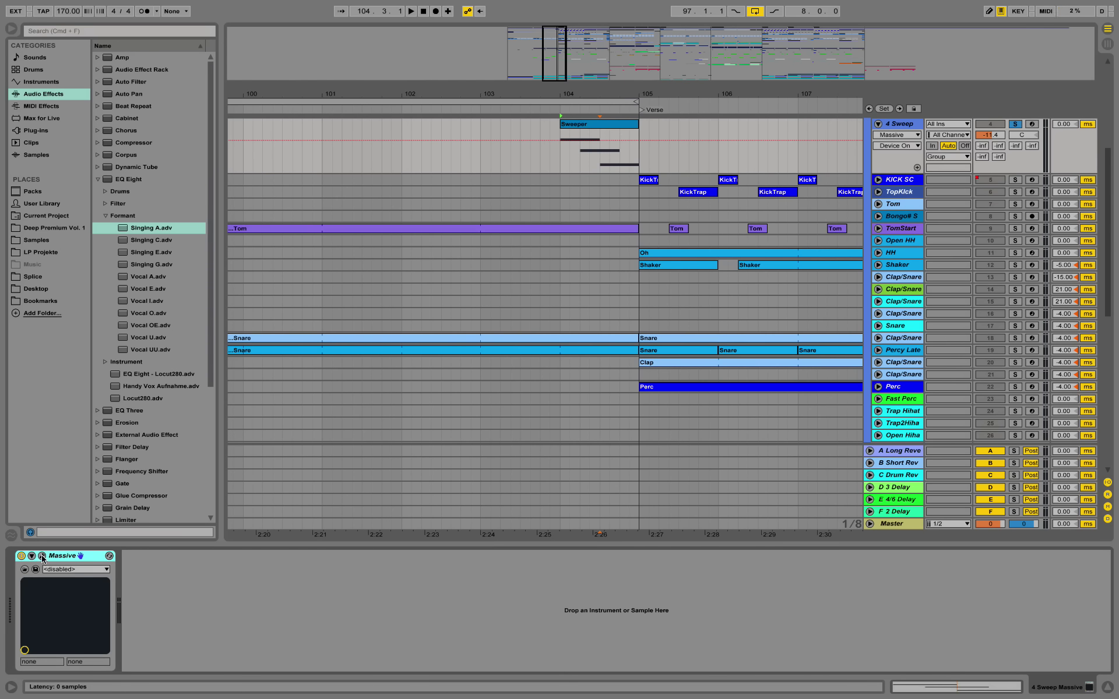
Step: Inspect envelope 3 in the Sweep track's Massive synth, auditioning the sweep while changing the envelope's attack level, and close the synth window
left_click(42, 556)
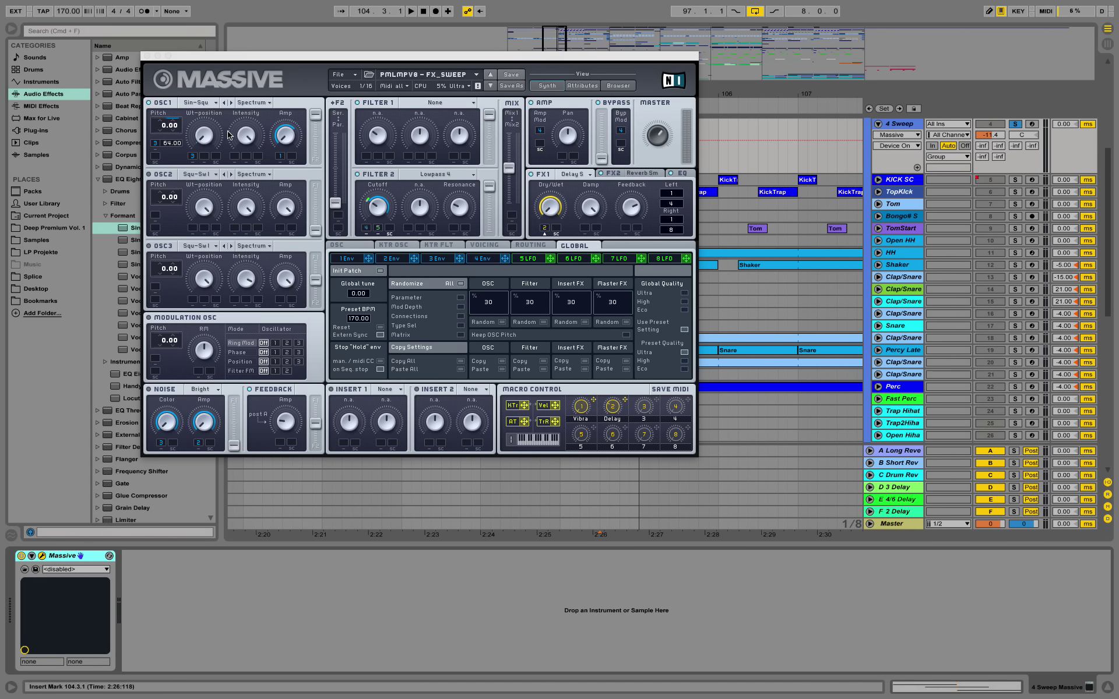
left_click(438, 259)
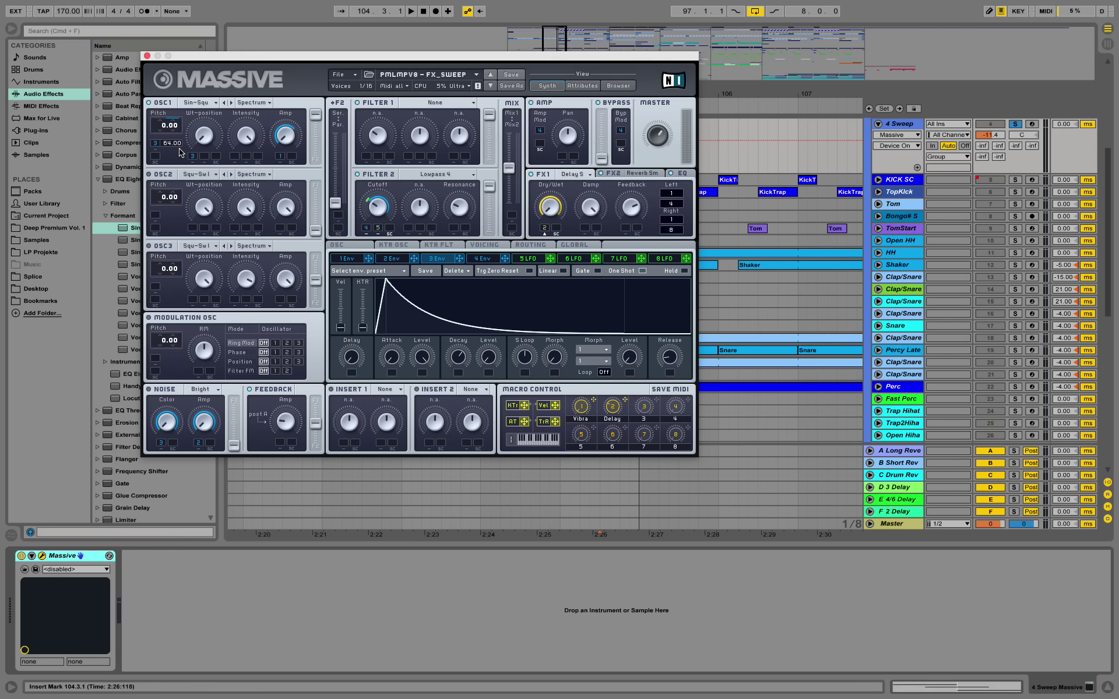
key("space")
left_click_drag(427, 354, 475, 531)
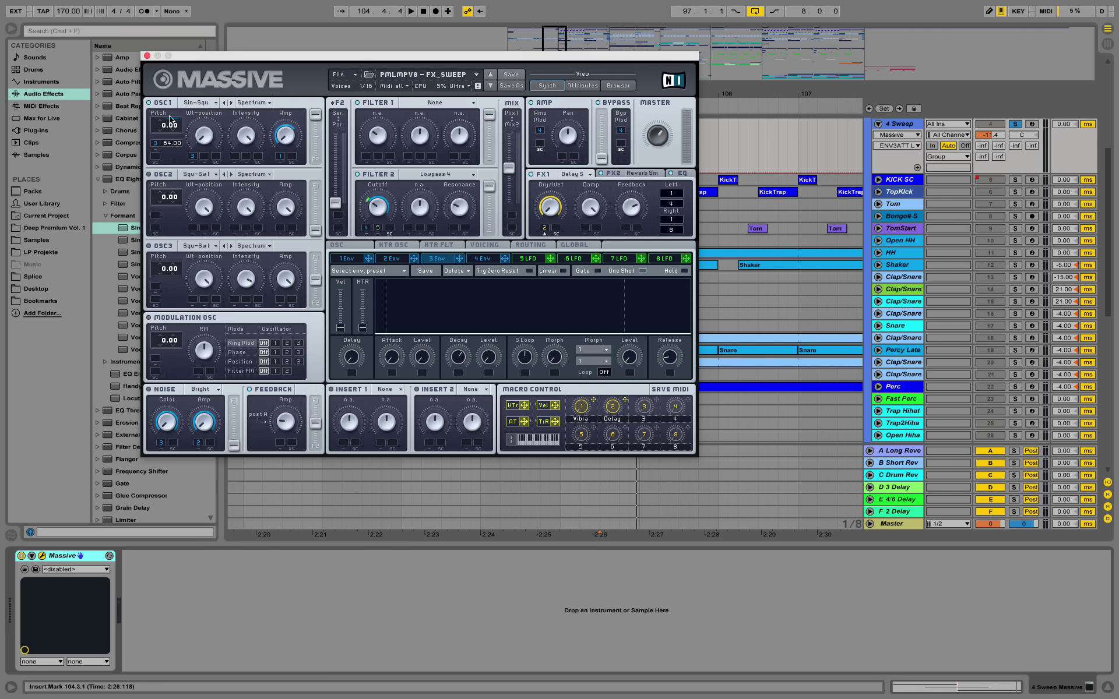
key("space")
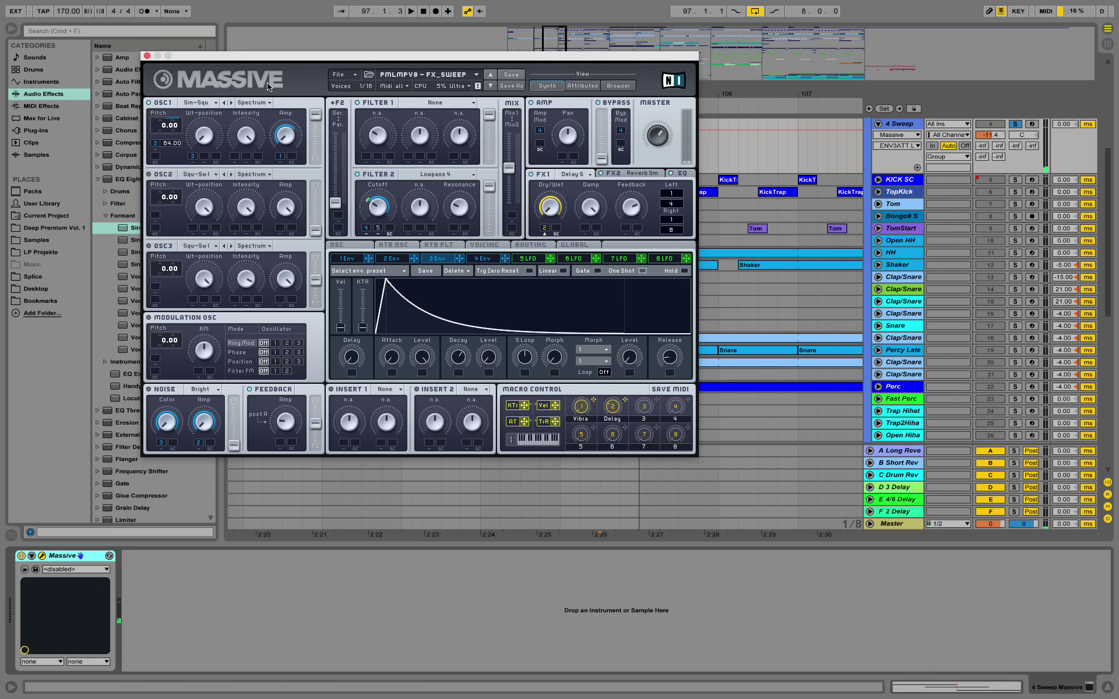
left_click(147, 56)
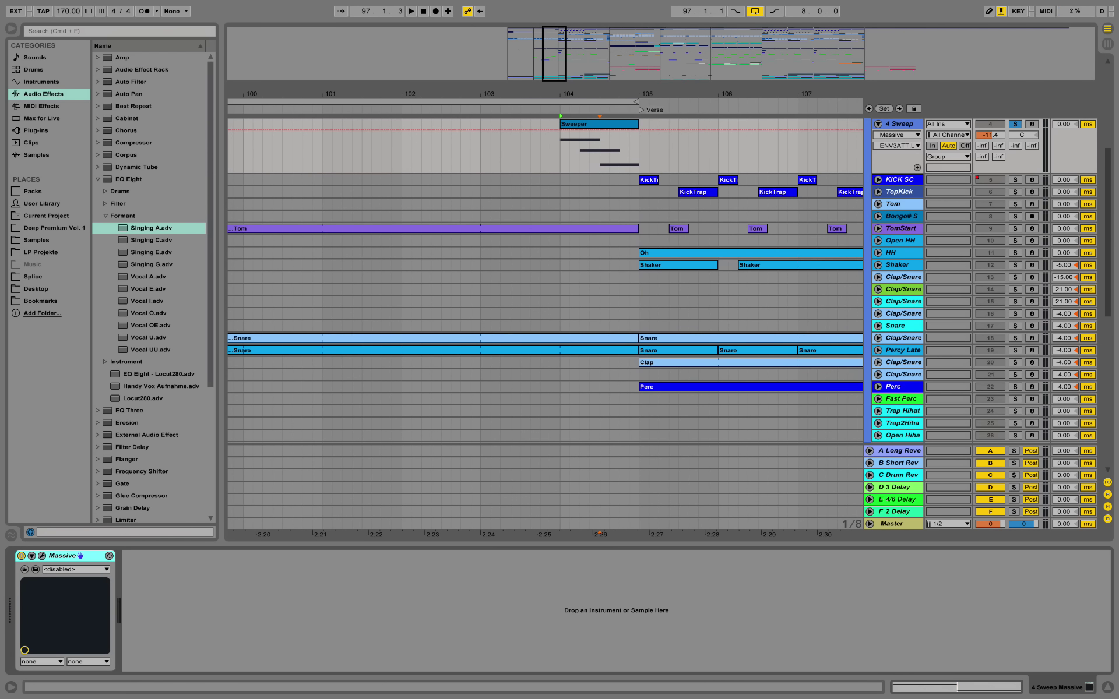
Step: Collapse the Drums / FX and Additional groups to get an overview of the arrangement
left_click_drag(533, 94, 534, 55)
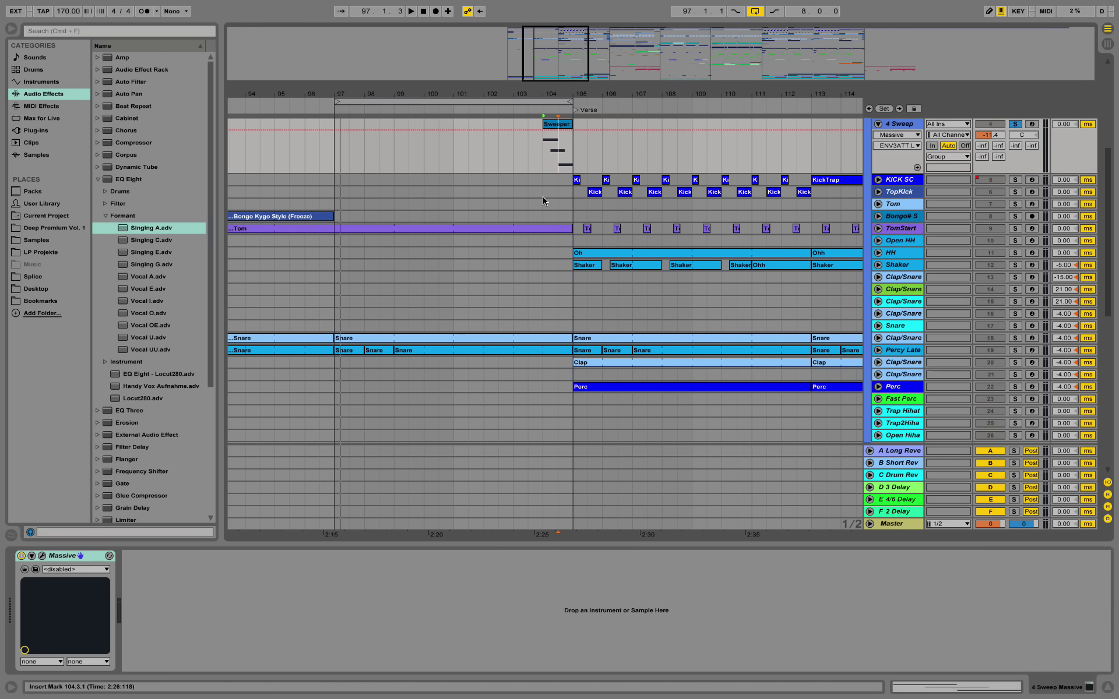
scroll(546, 225, "up", 5)
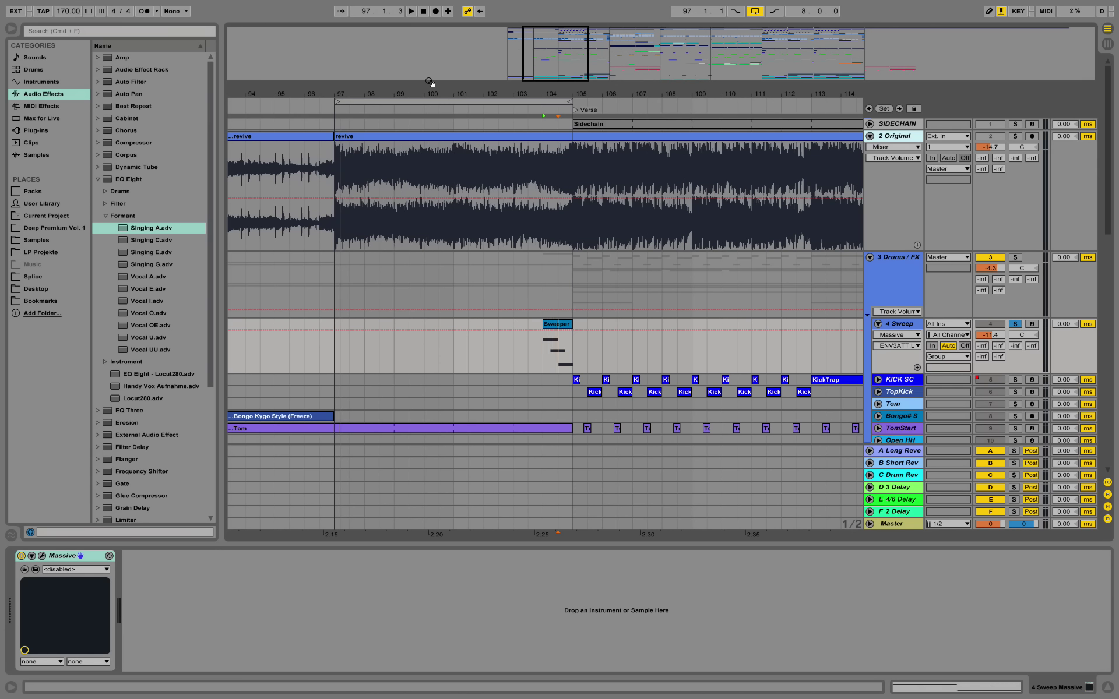
left_click_drag(430, 81, 429, 51)
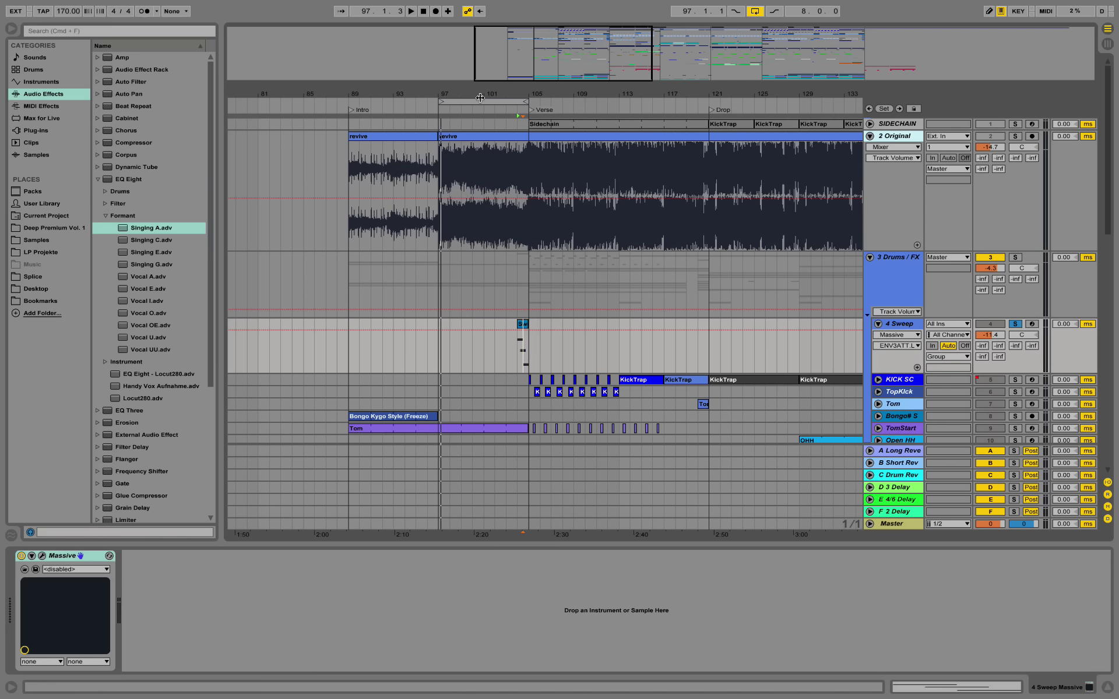
mouse_move(479, 97)
left_mouse_down()
mouse_move(479, 79)
mouse_move(468, 78)
left_mouse_up()
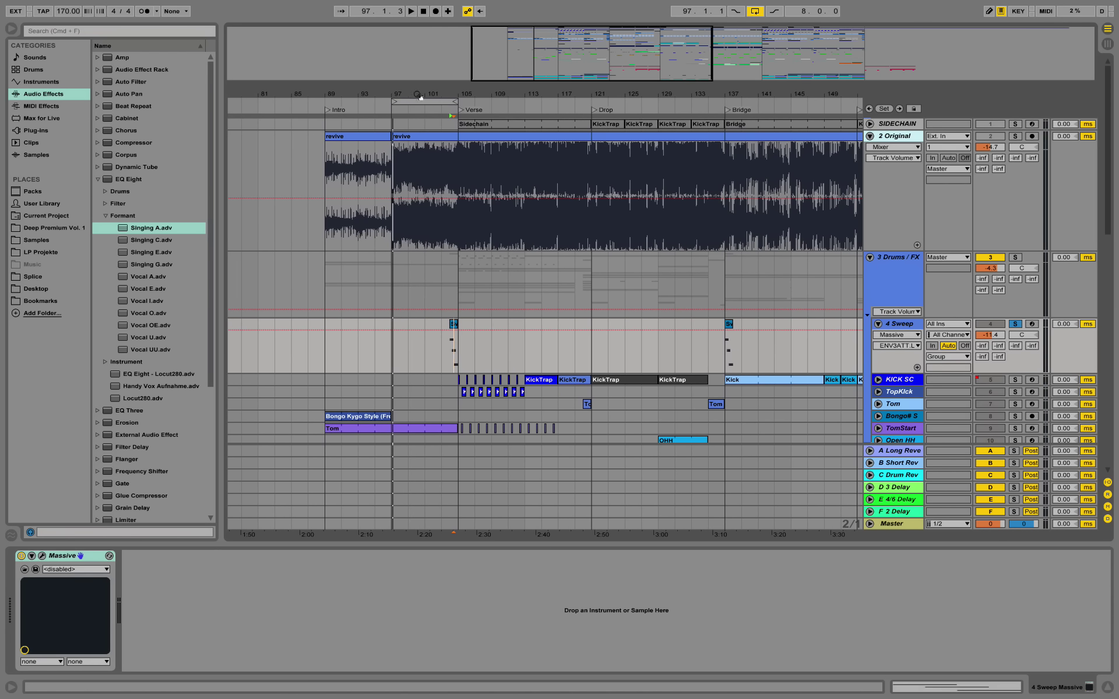
left_click(869, 259)
scroll(516, 429, "down", 4)
scroll(709, 276, "up", 2)
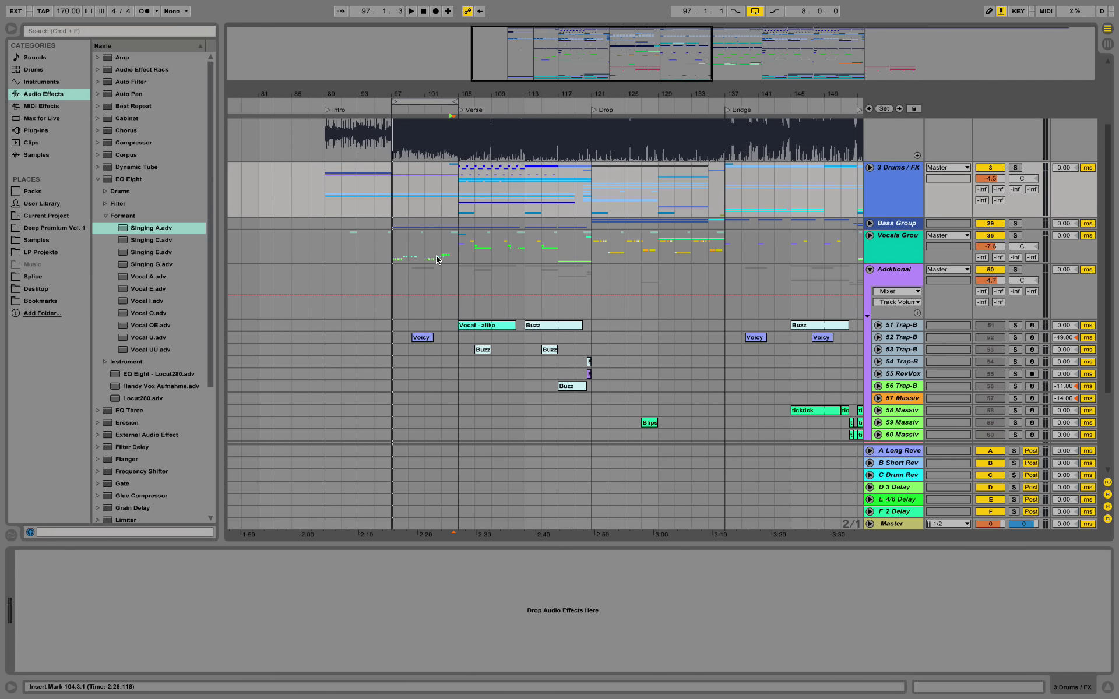
left_click(869, 270)
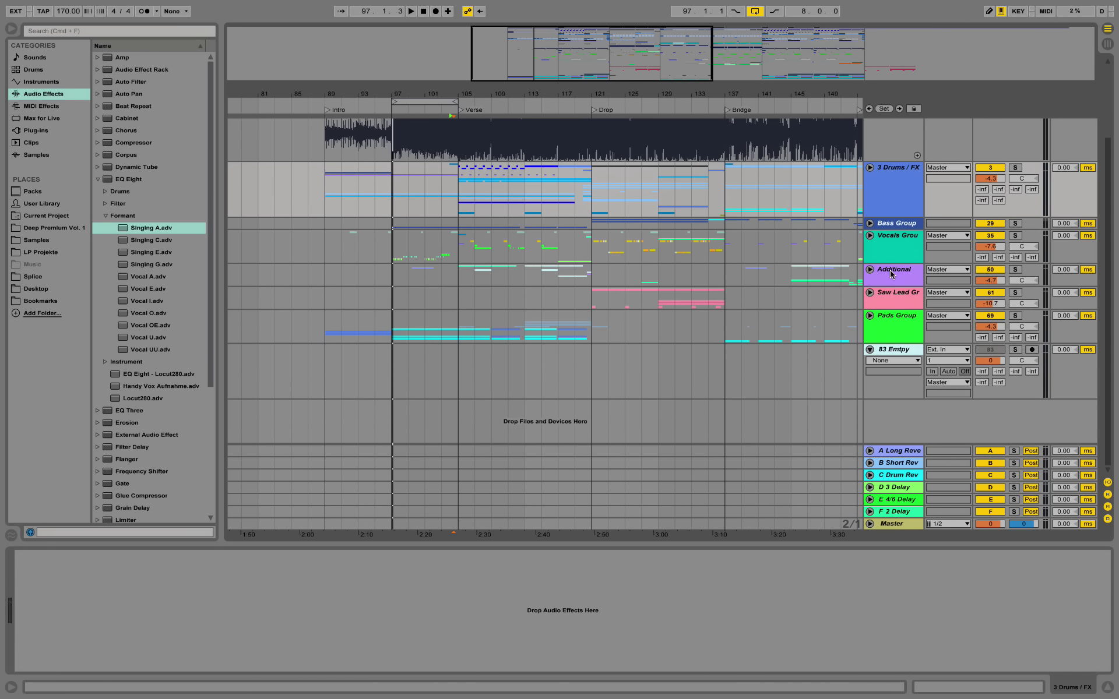
scroll(501, 166, "up", 3)
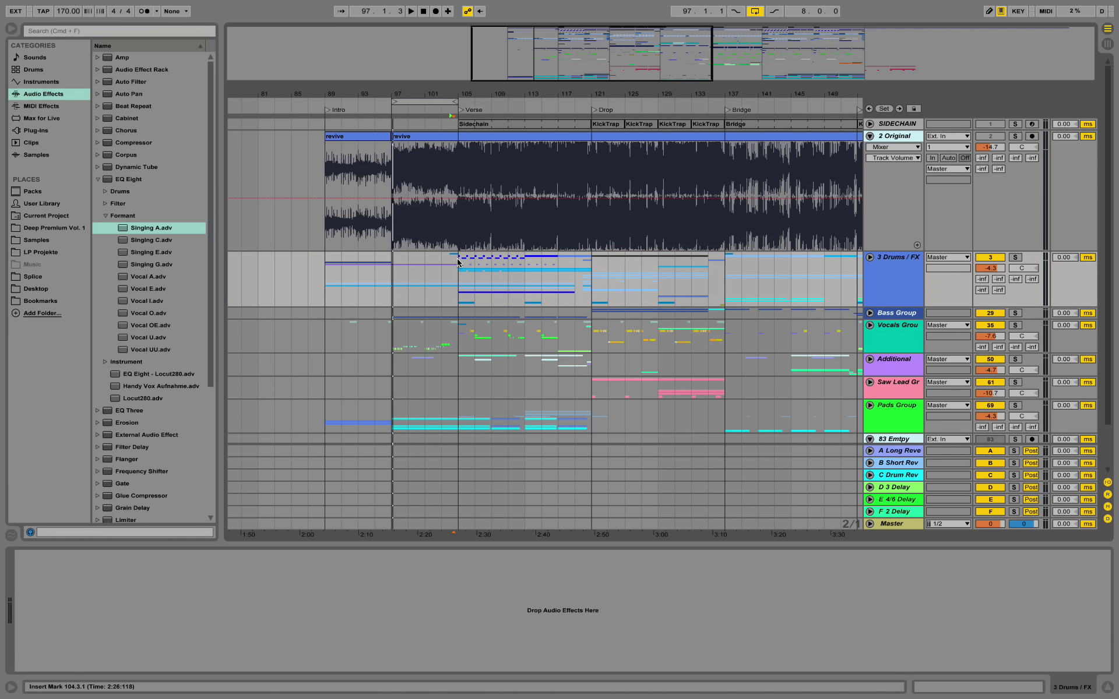
Step: Expand the Drums / FX group, solo the Clap/Snare track above Percy Late, and audition it
left_click(870, 257)
scroll(533, 361, "down", 7)
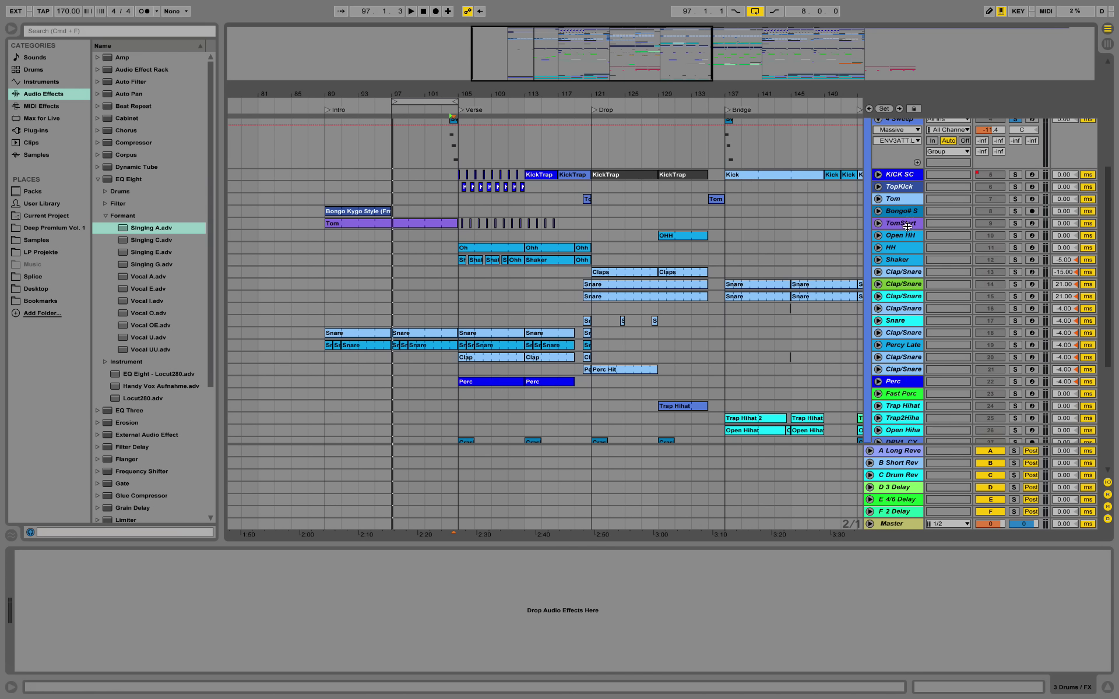
left_click(899, 333)
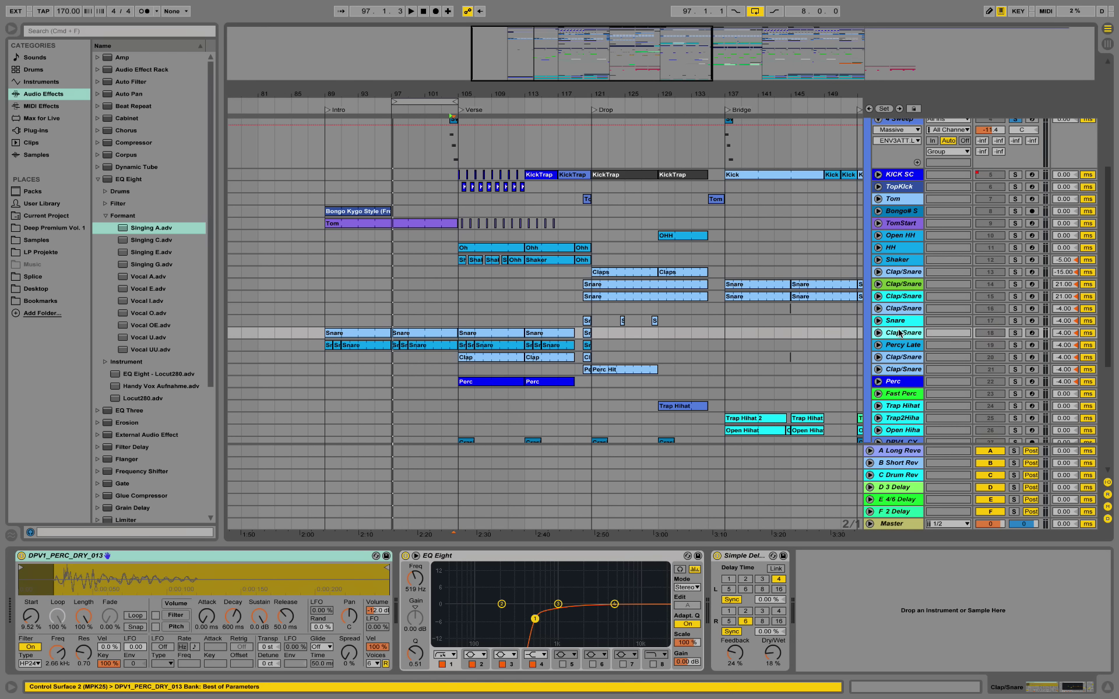
left_click(1014, 333)
key("space")
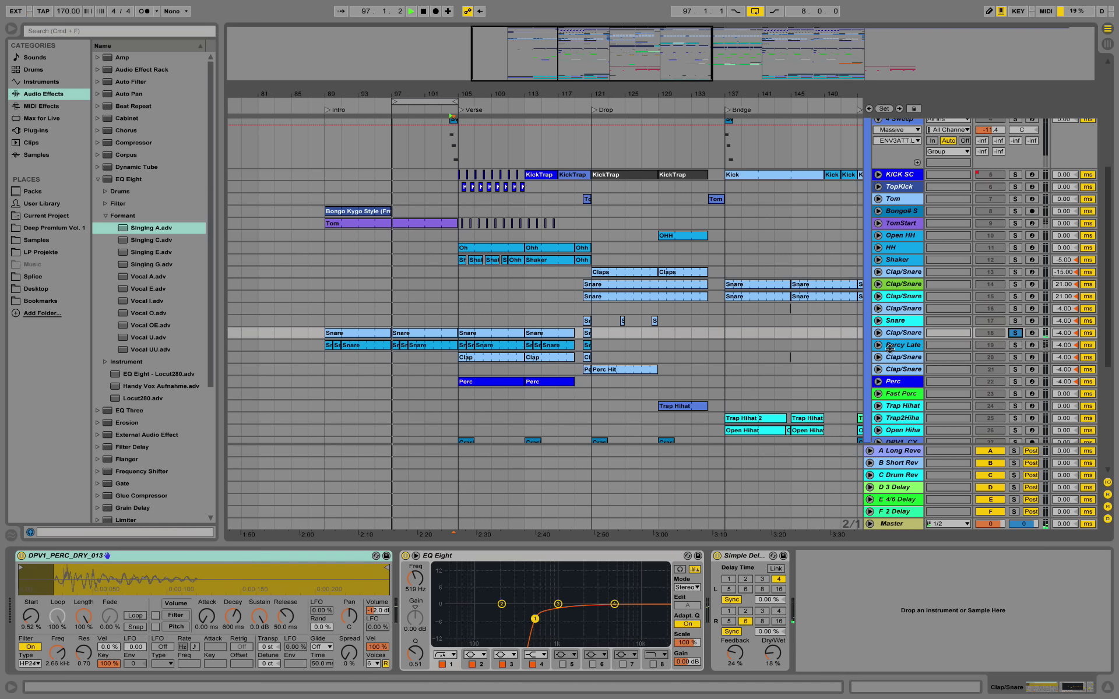
key("space")
Step: Expand the soloed Clap/Snare track and inspect the MIDI notes of its Snare clip from bar 97 during playback
left_click(878, 332)
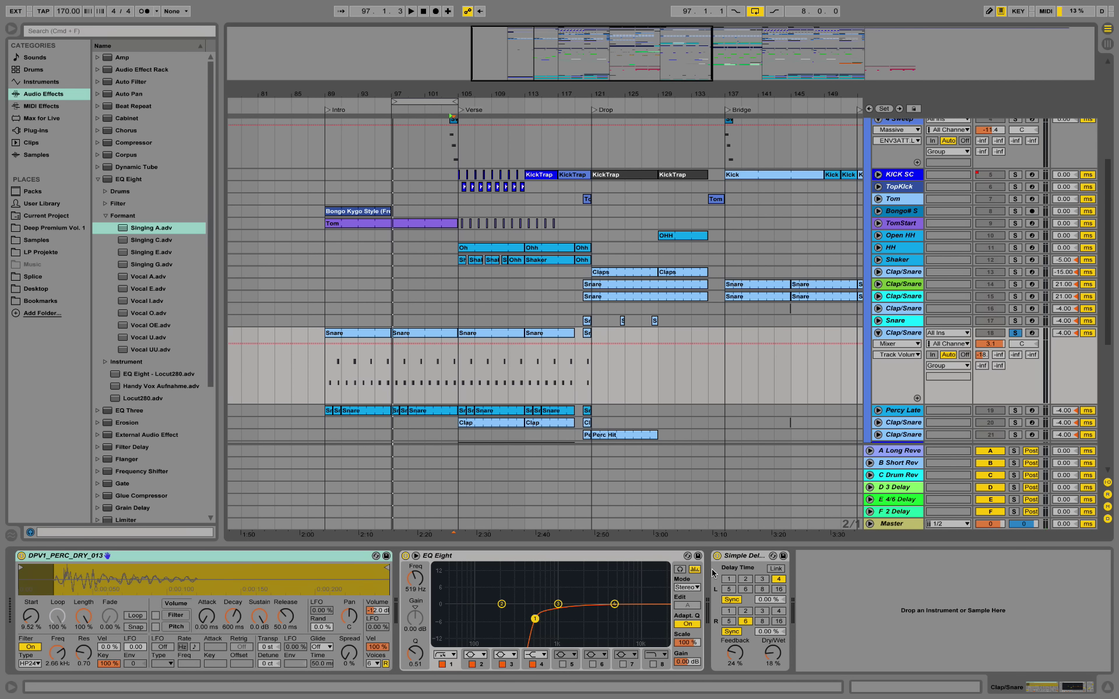
key("space")
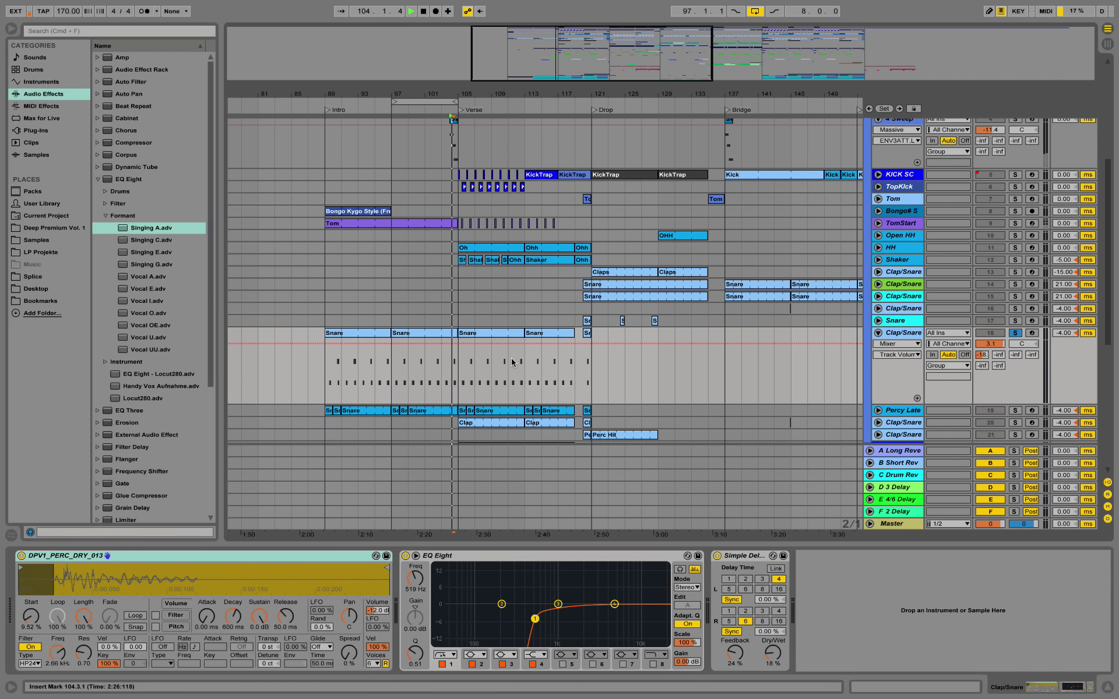
left_click(442, 334)
double_click(442, 334)
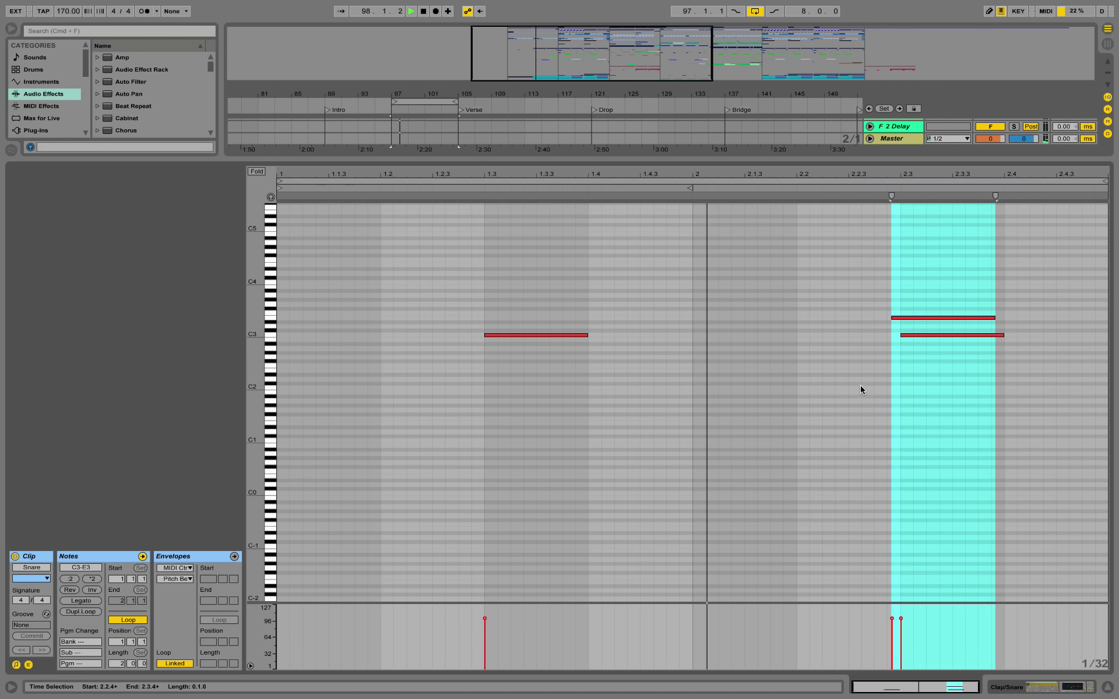
left_click(1021, 689)
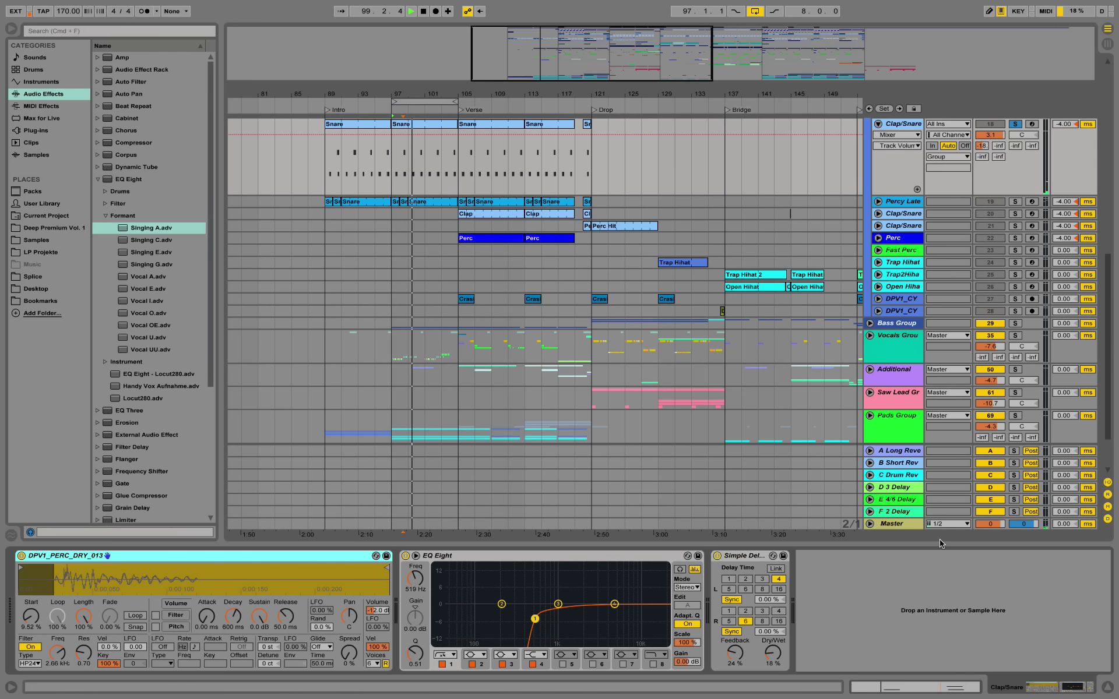
Step: Solo the Percy Late track and inspect the MIDI notes of its Snare clip during playback
scroll(611, 233, "up", 1)
scroll(757, 251, "up", 2)
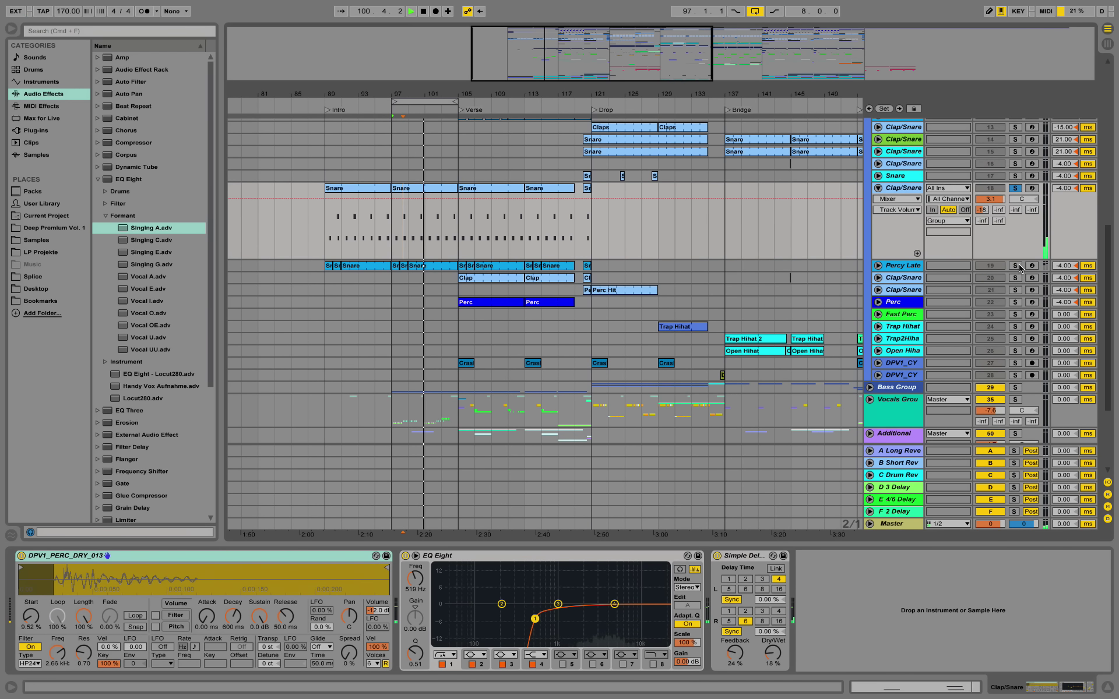
left_click(438, 267)
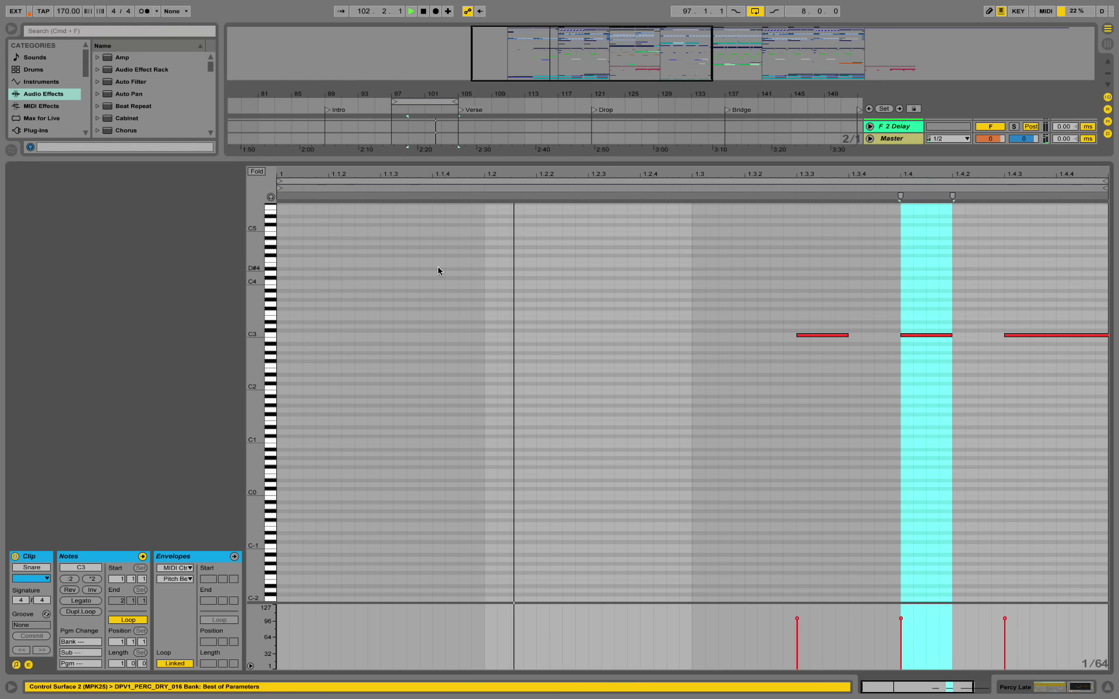
double_click(438, 267)
left_click(664, 379)
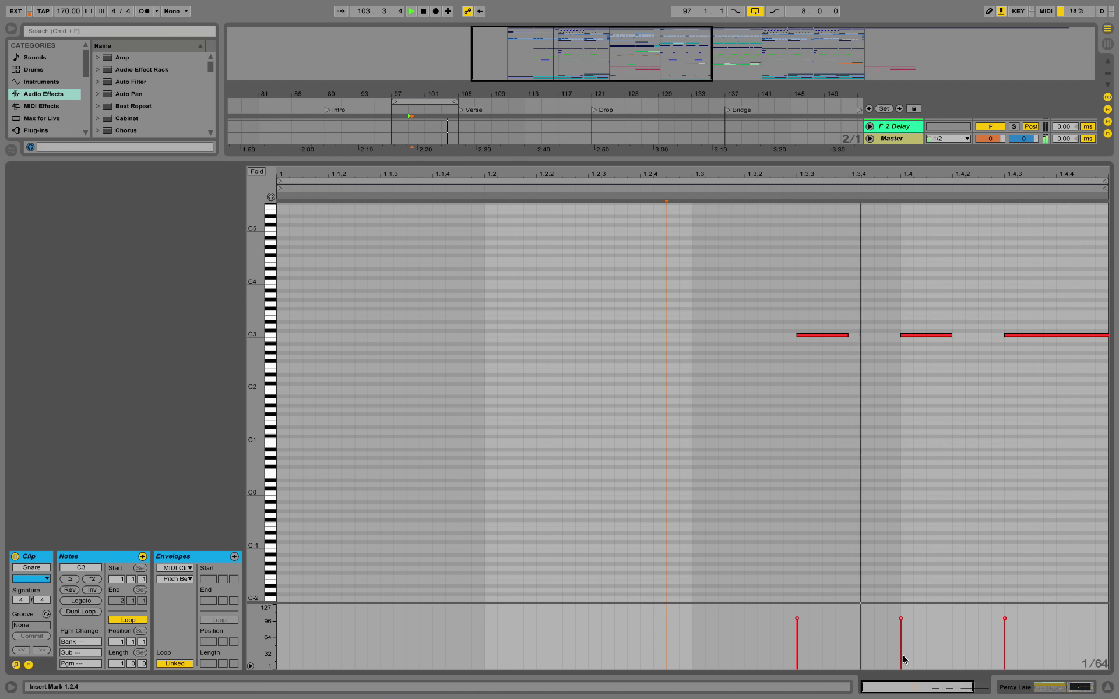
left_click(1006, 684)
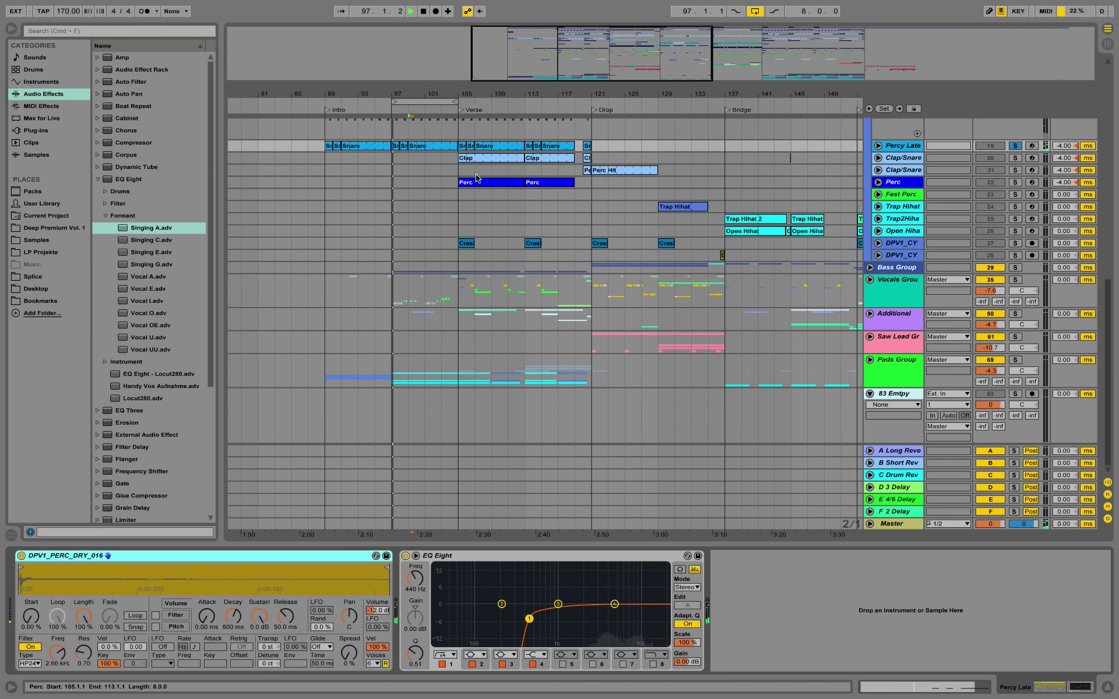
key("space")
Step: Locate the DPV1_PERC_DRY_016 sample in Deep Premium Vol. 1 under DPV1_DRY > PERC_DRY and play the soloed Percy Late track
scroll(426, 217, "up", 3)
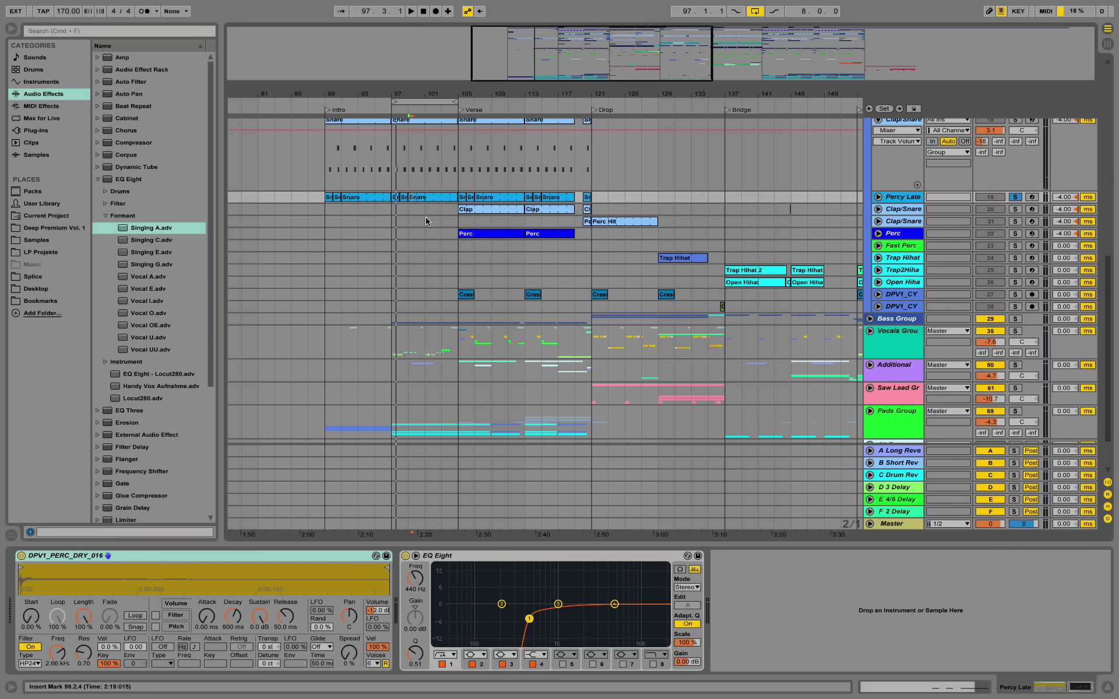
left_click(49, 229)
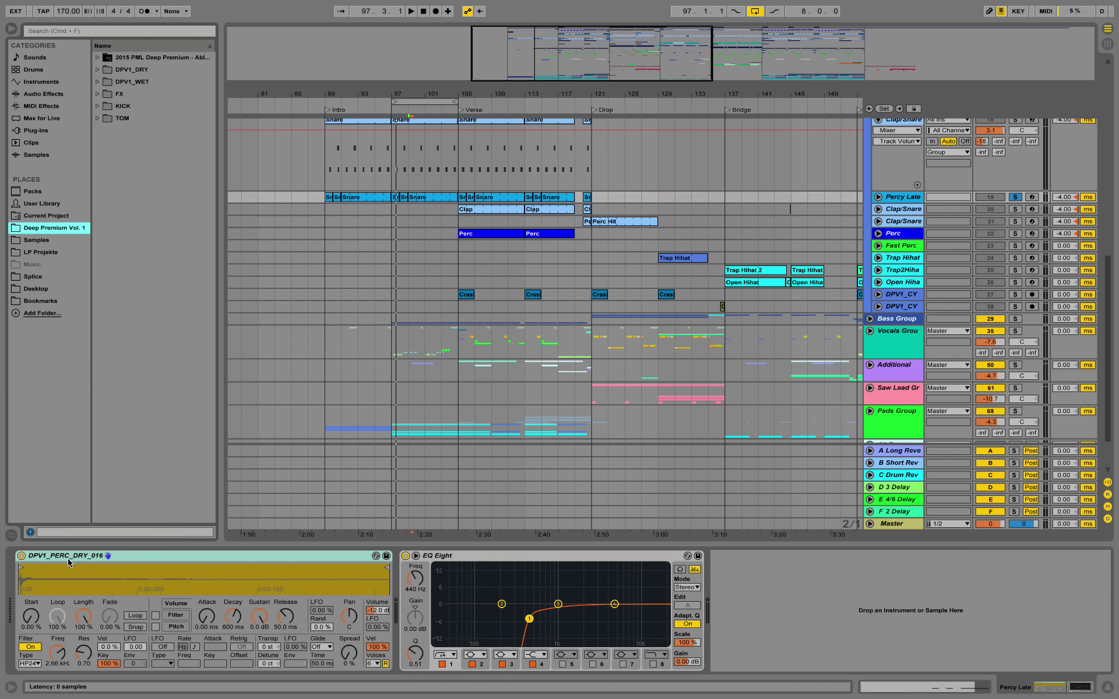
left_click(99, 71)
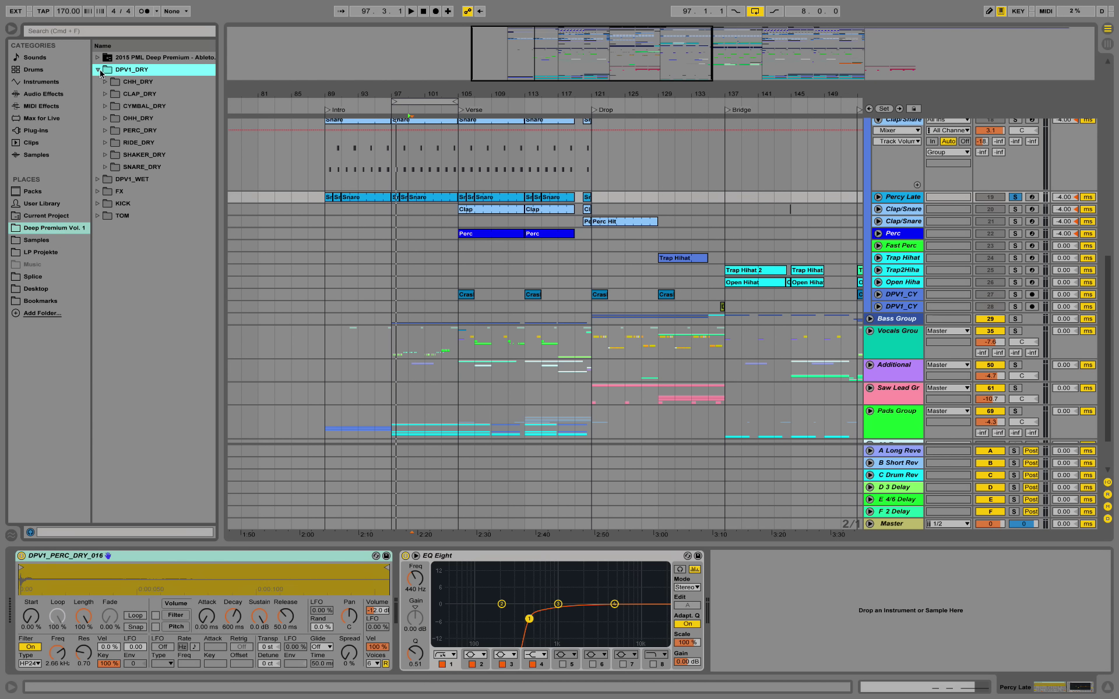
left_click(105, 131)
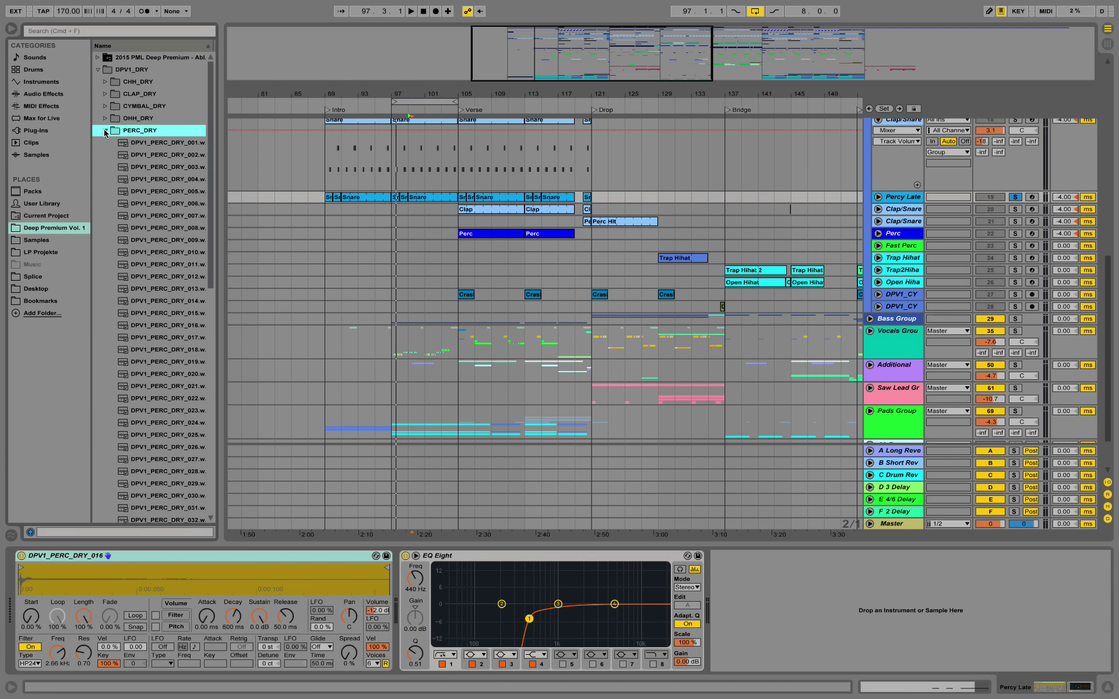
left_click(192, 327)
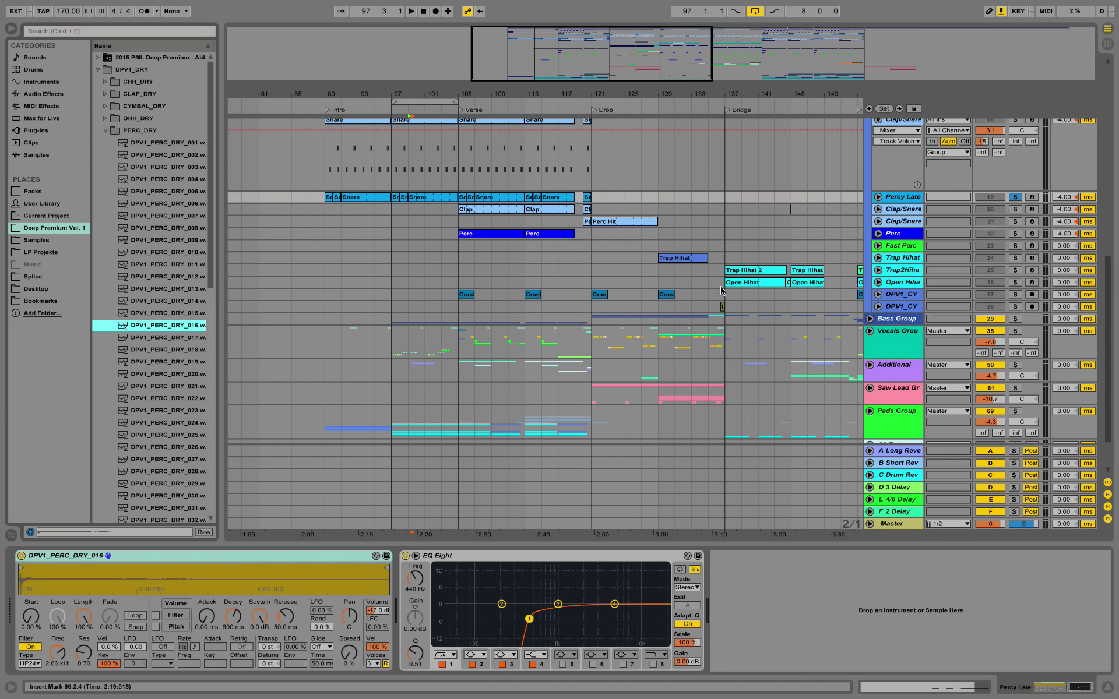
key("space")
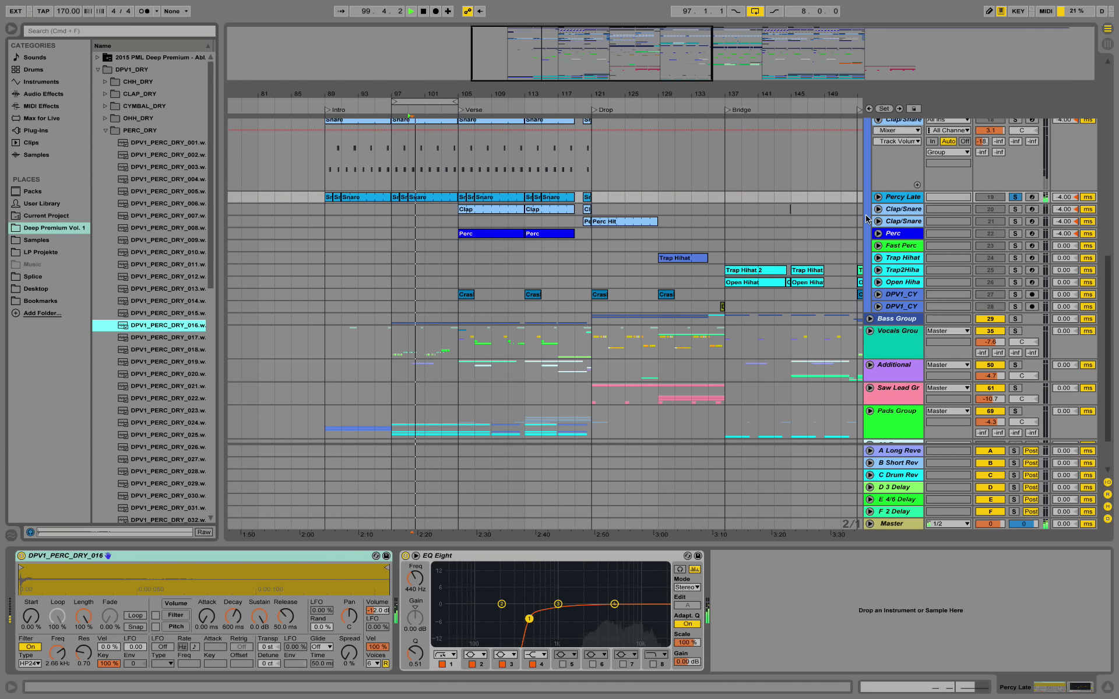
Step: Stop playback, solo the TomStart track, and audition it with its sampler, compressor and utility devices shown
key("space")
scroll(932, 192, "up", 5)
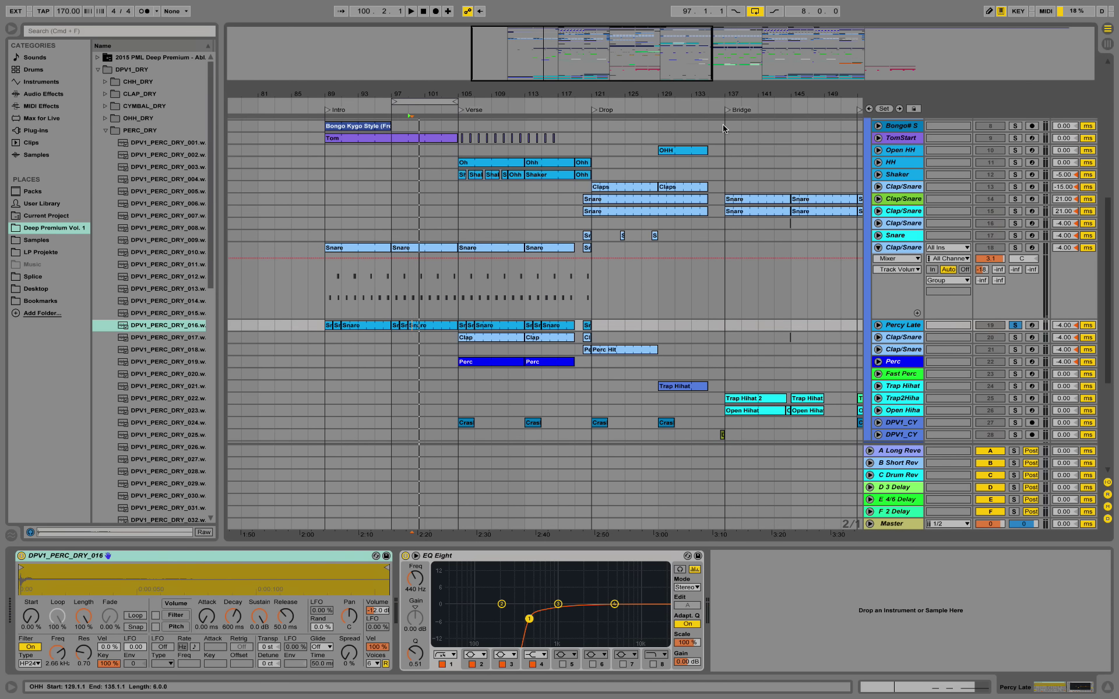
left_click(1015, 141)
left_click(914, 138)
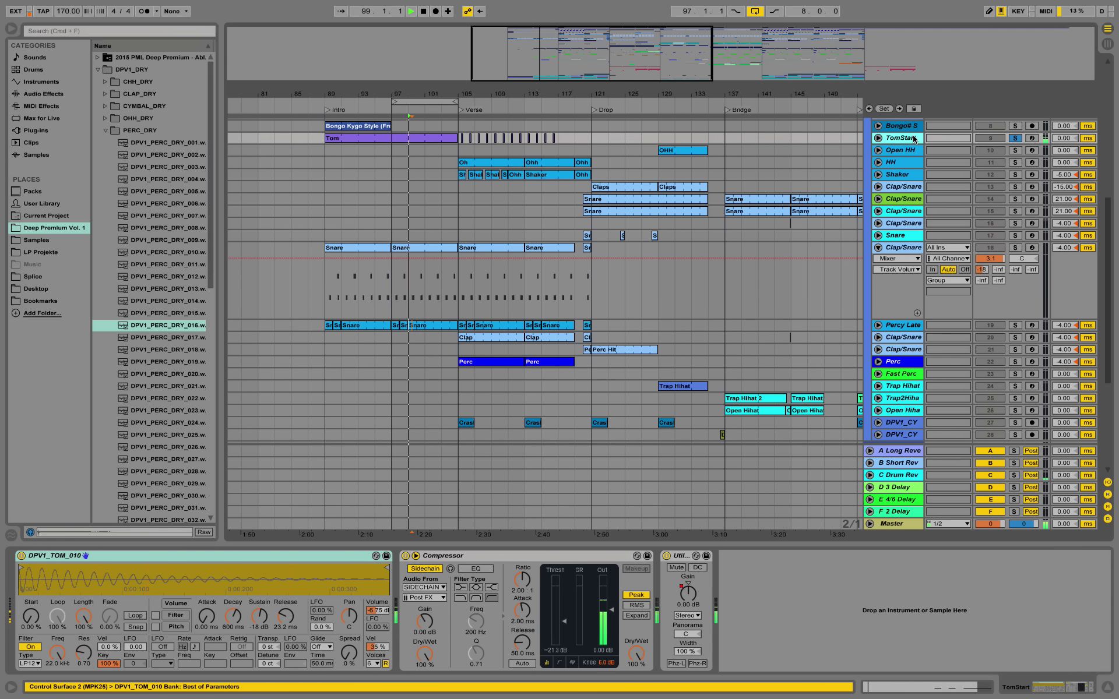
key("space")
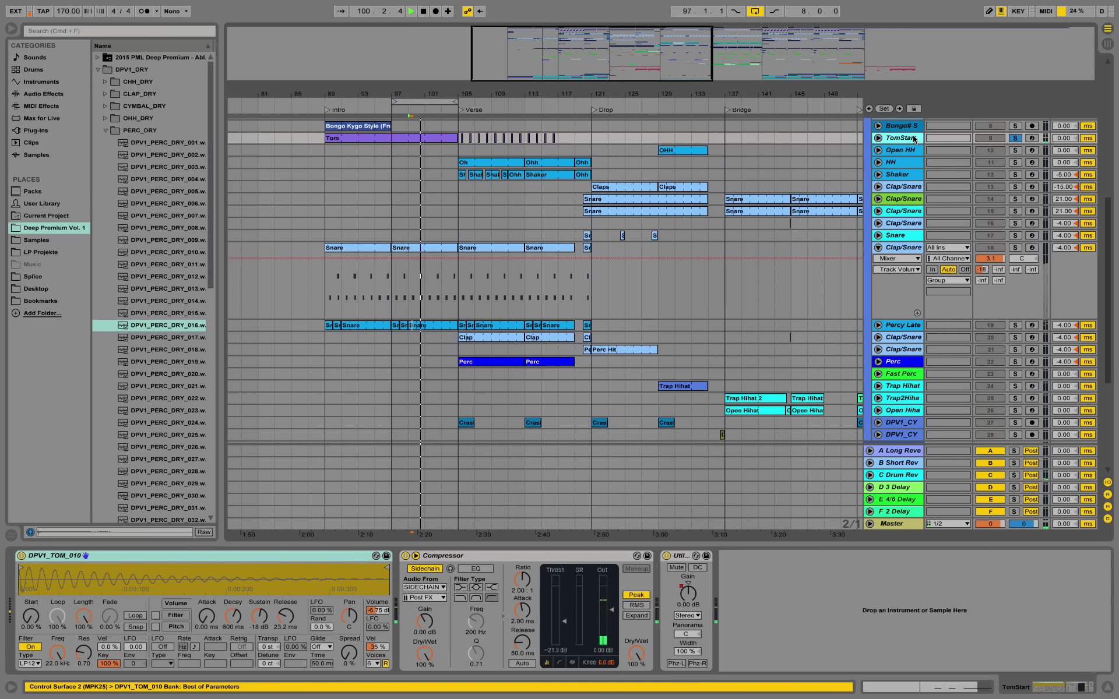
Step: Unsolo the TomStart track and look through the drum tracks while the full mix plays
left_click(1014, 138)
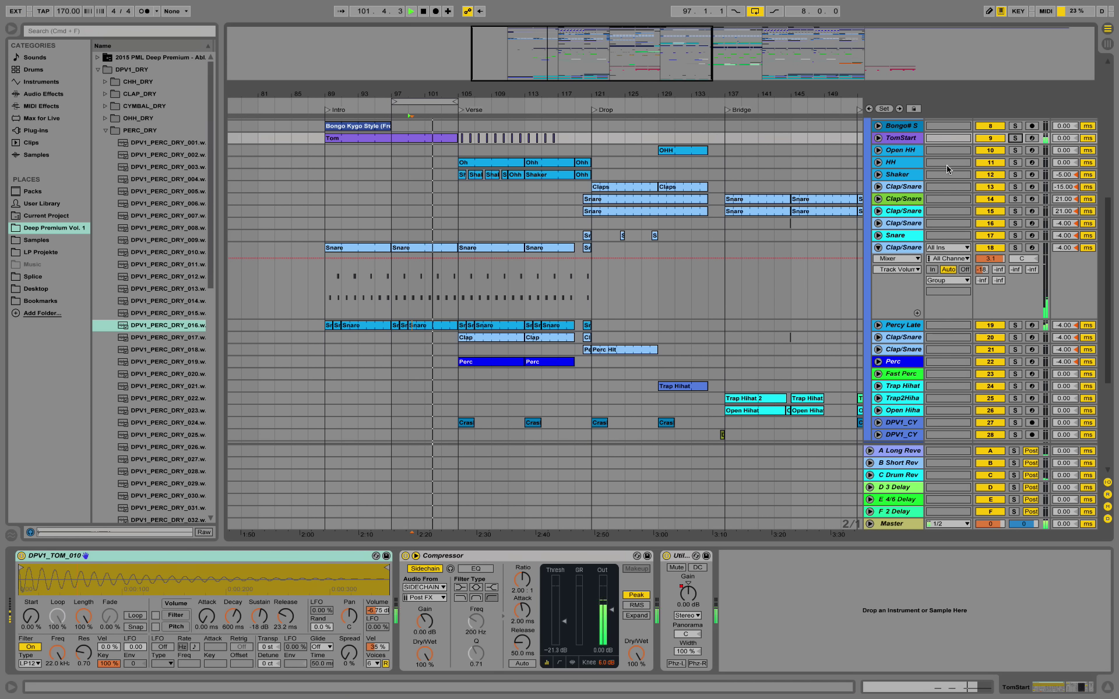
scroll(830, 235, "up", 3)
scroll(823, 247, "up", 5)
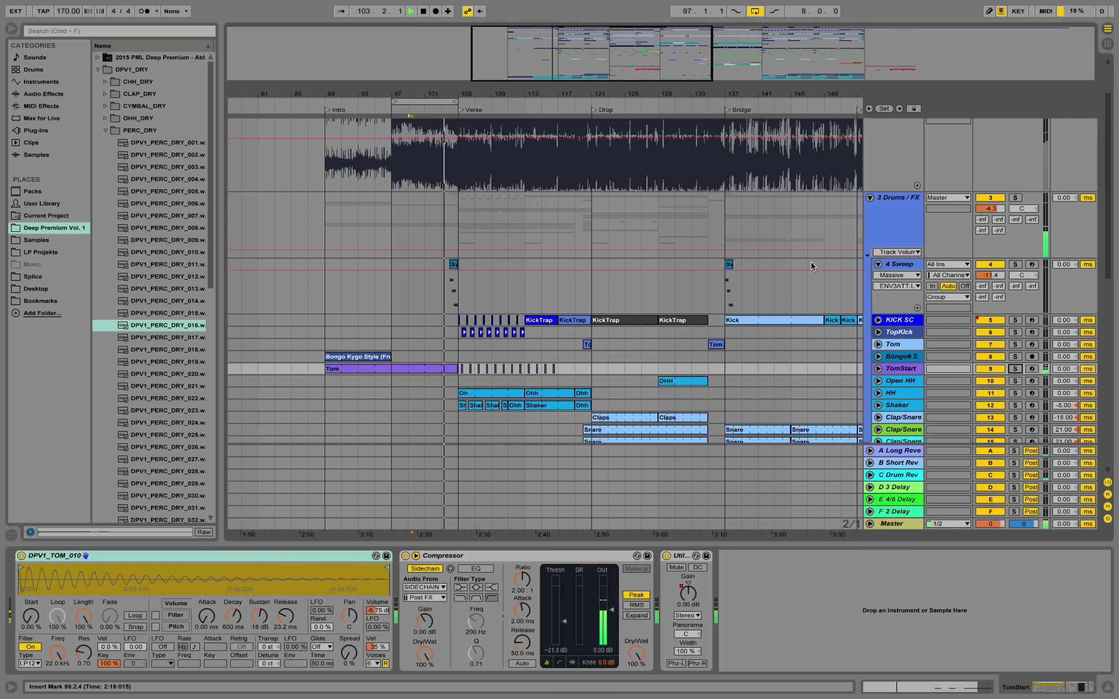
scroll(811, 266, "down", 10)
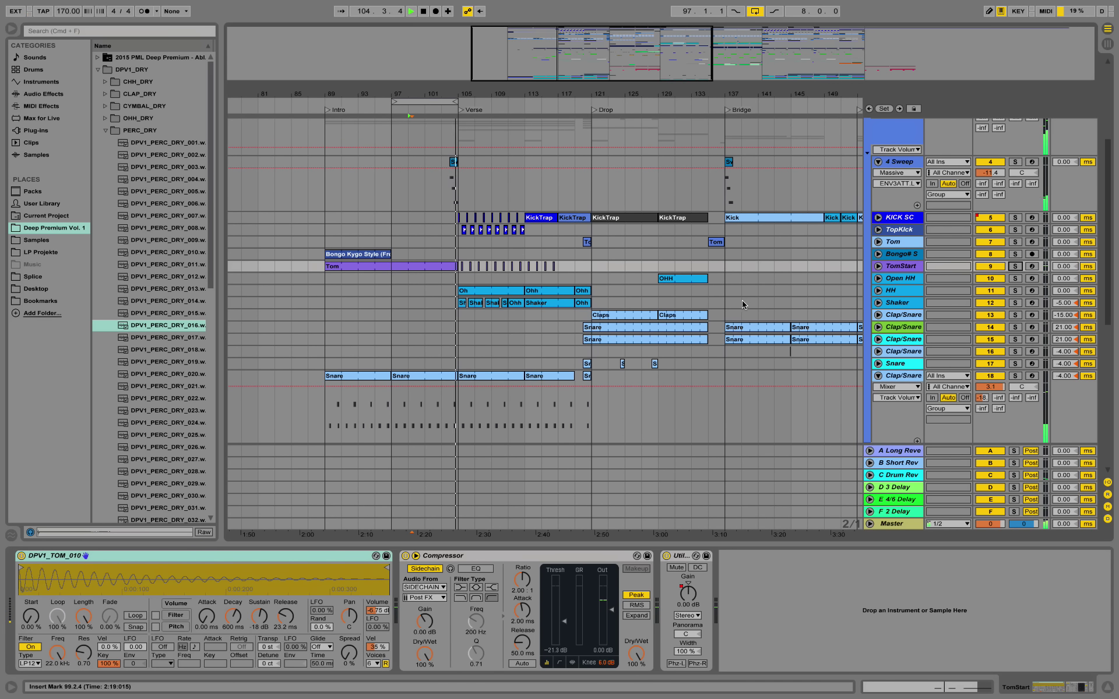
scroll(617, 308, "down", 2)
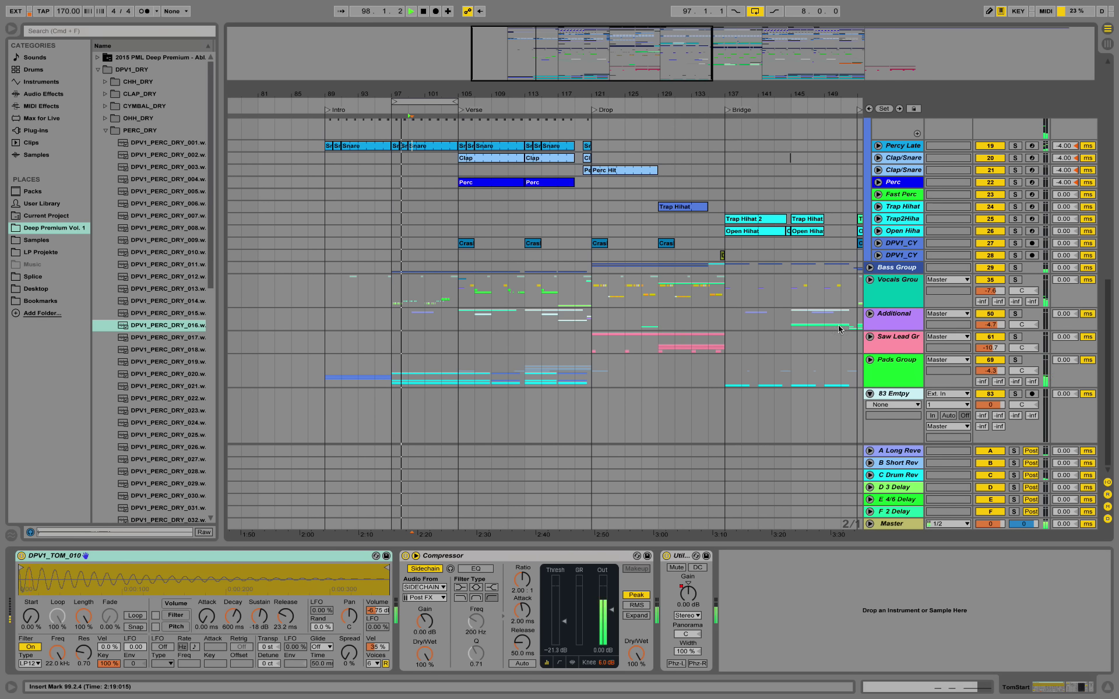
Step: Expand the Pads Group, show the devices of the 77 PadWIDE track, and solo that track
left_click(870, 360)
scroll(868, 353, "down", 4)
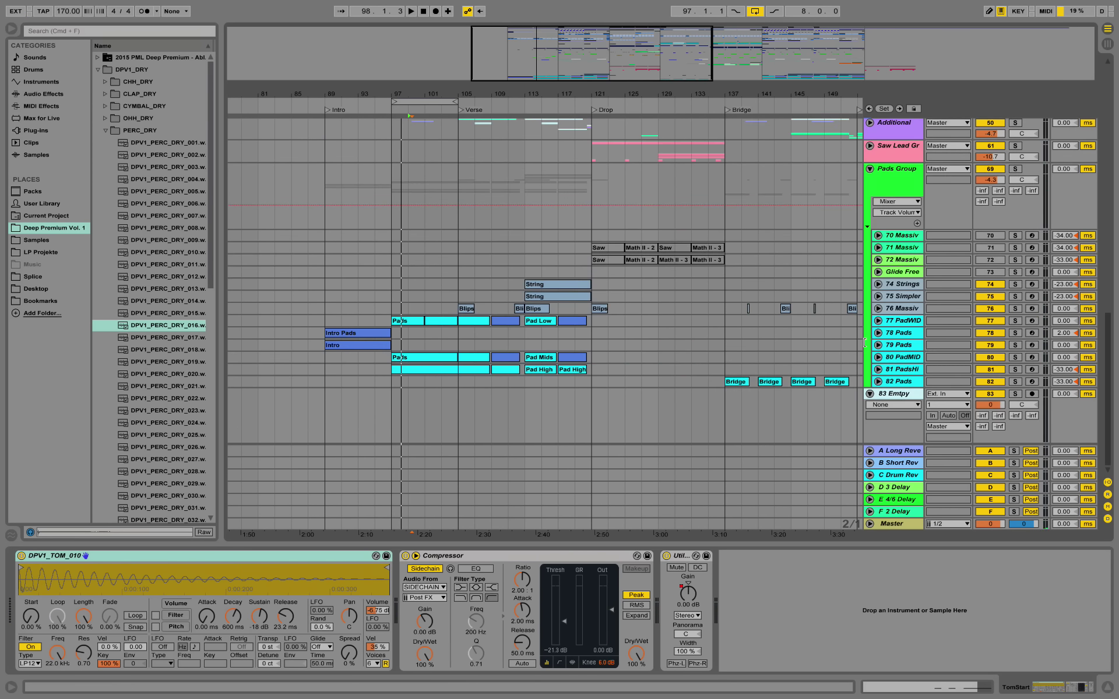
left_click(911, 336)
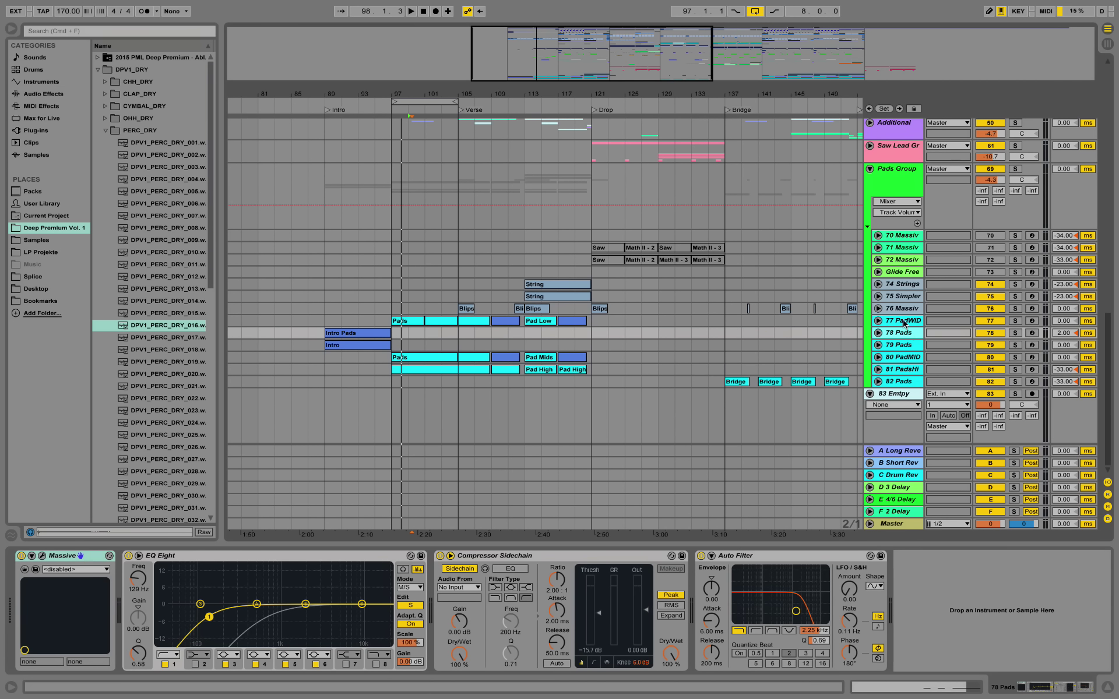
left_click(905, 323)
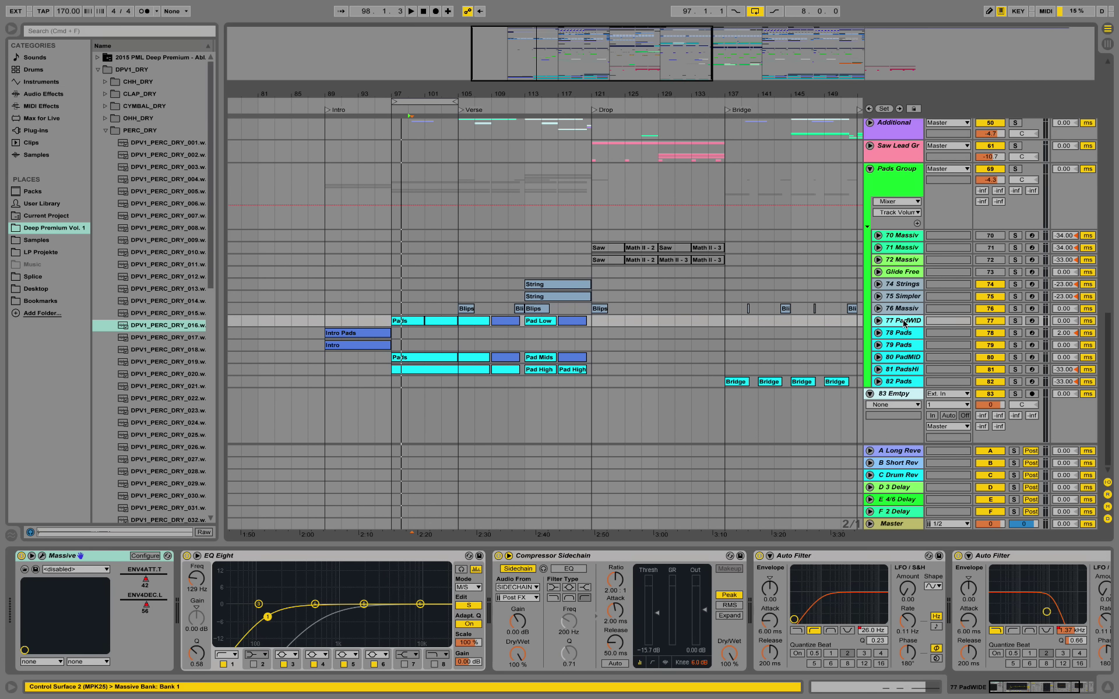
left_click(1014, 320)
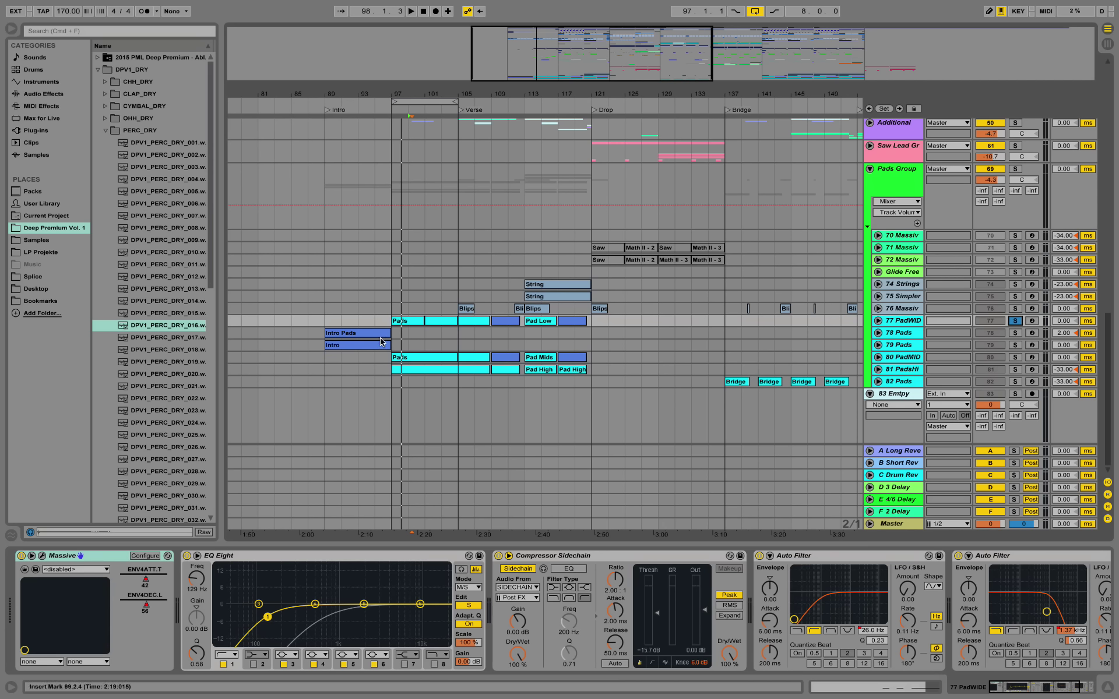
Step: Play the soloed 77 PadWIDE track and unfold it to inspect the MIDI notes of its pad clips
key("space")
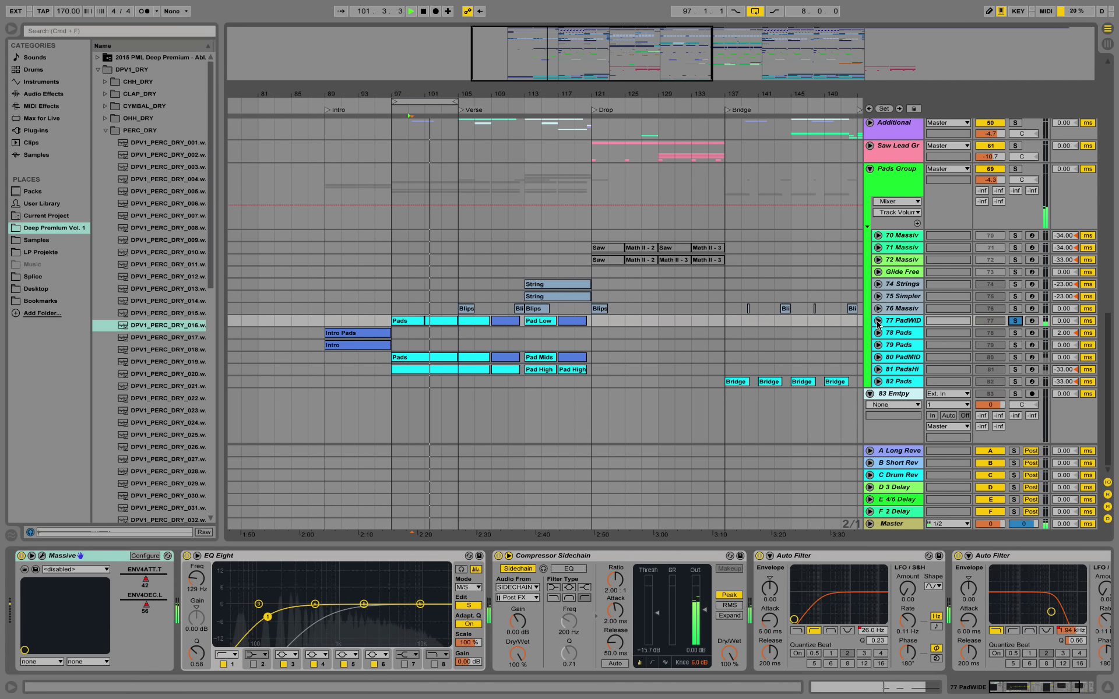
left_click(877, 321)
scroll(519, 344, "down", 2)
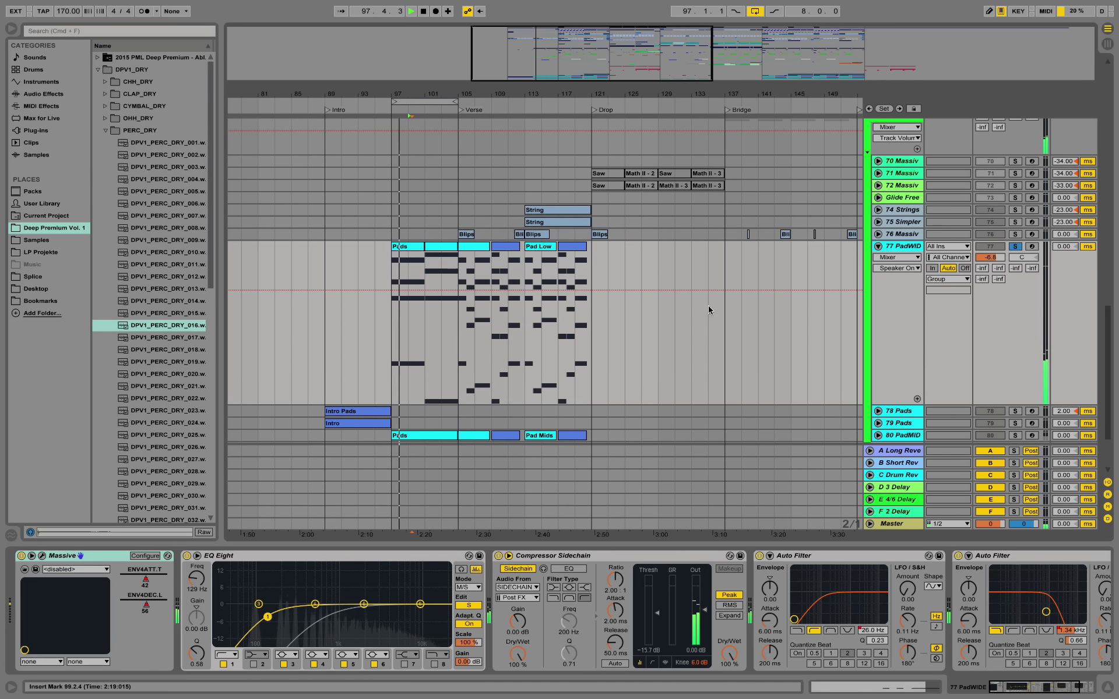
Step: Open the Massive synth on 77 PadWIDE, examine its oscillator, LFO 5 and OSC settings, and close it
left_click(42, 556)
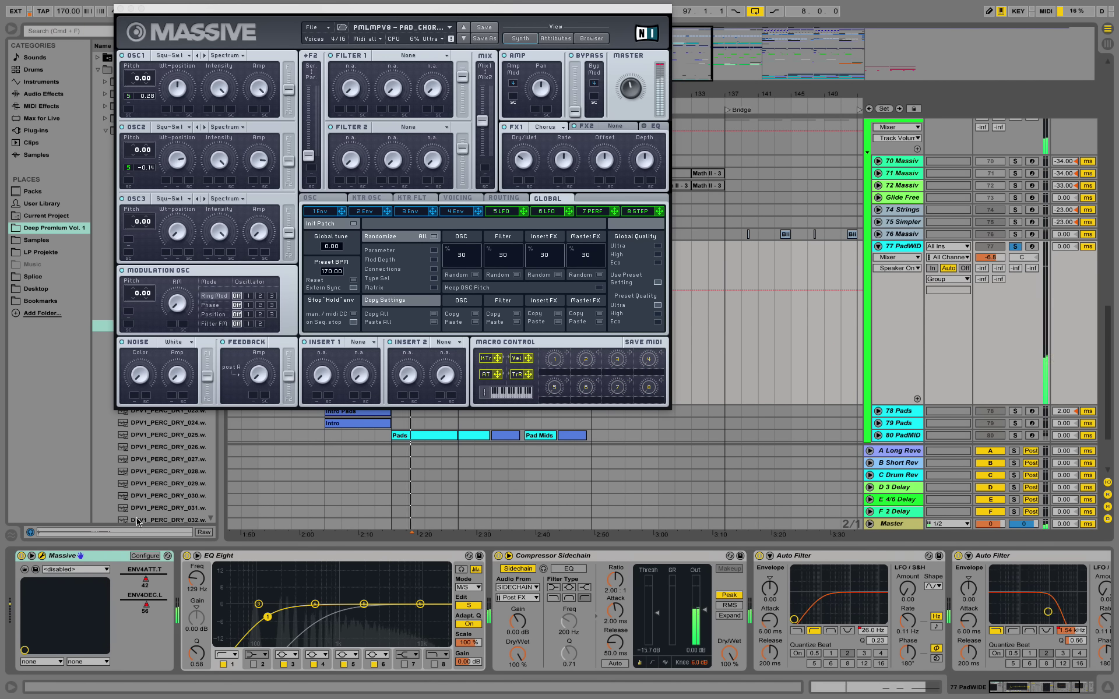
left_click_drag(427, 10, 508, 91)
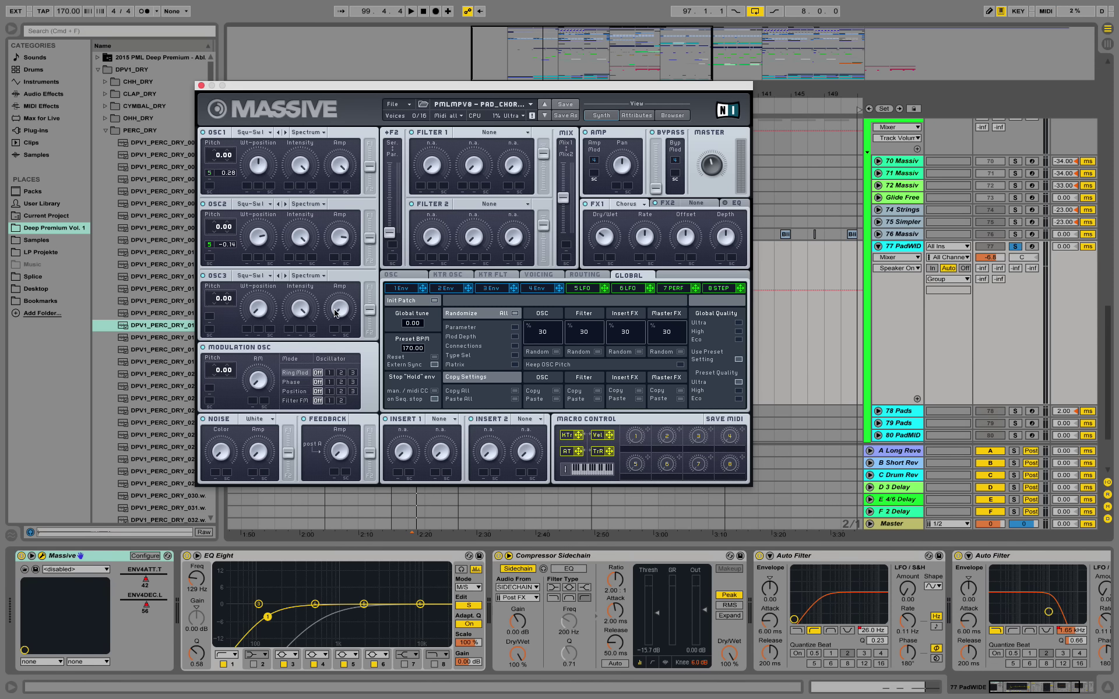
left_click(584, 289)
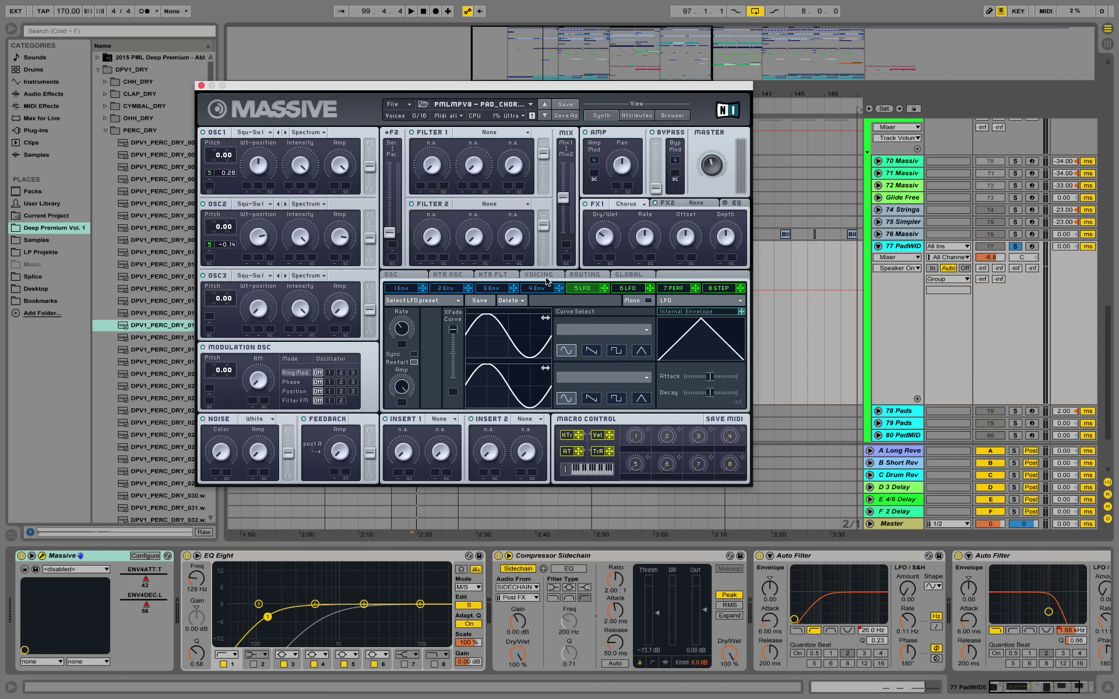
left_click(423, 276)
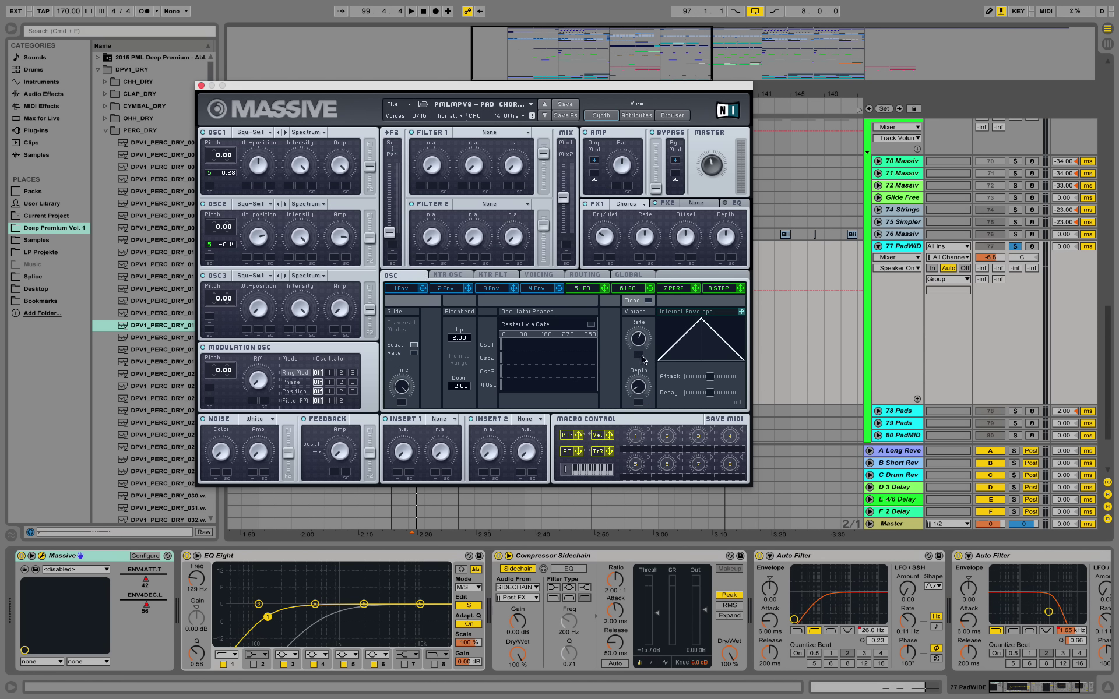
left_click(201, 86)
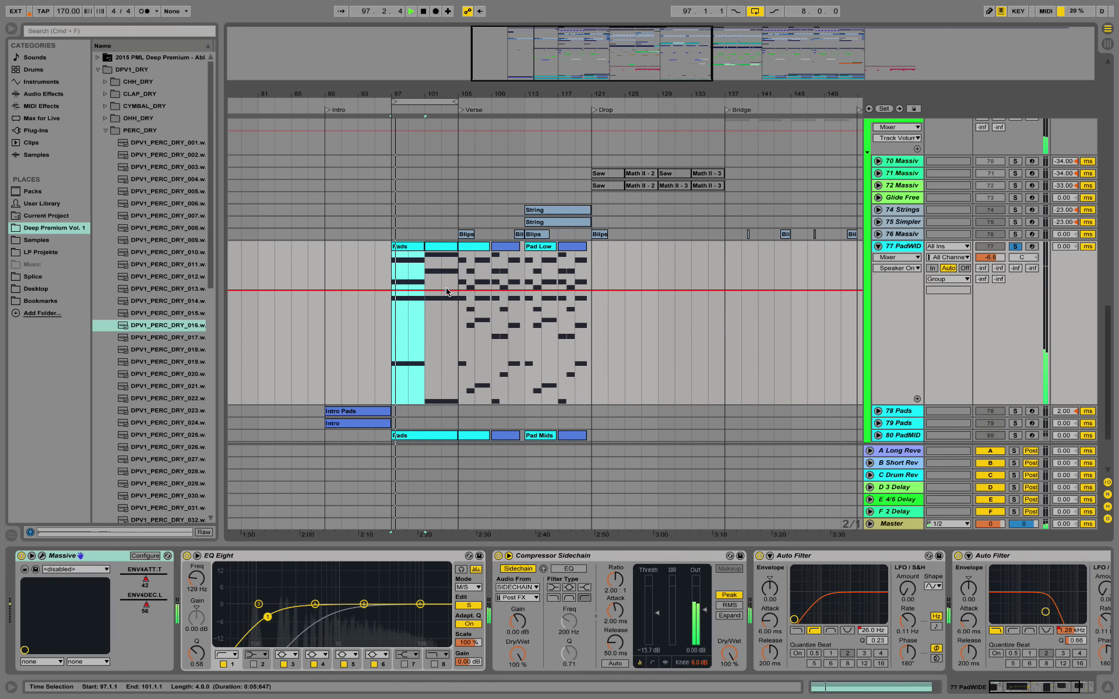
Step: Review the device chain of 77 PadWIDE and display the mid-channel curve of its EQ Eight in M/S mode
scroll(548, 285, "down", 3)
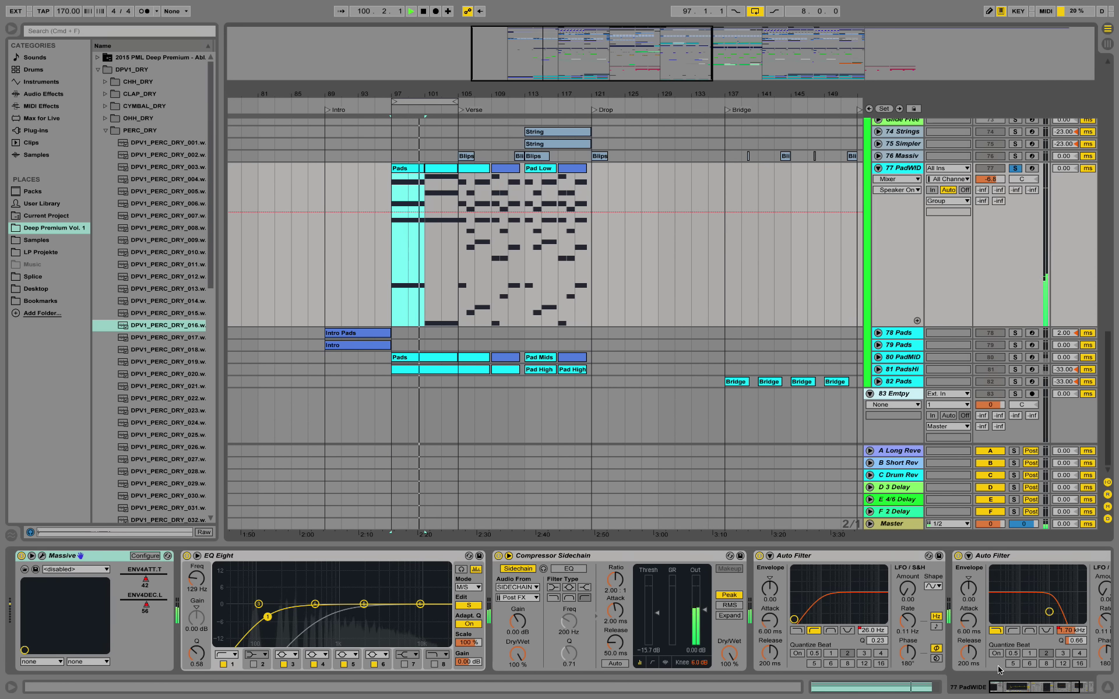
left_click(1032, 691)
left_click_drag(1034, 697, 1015, 694)
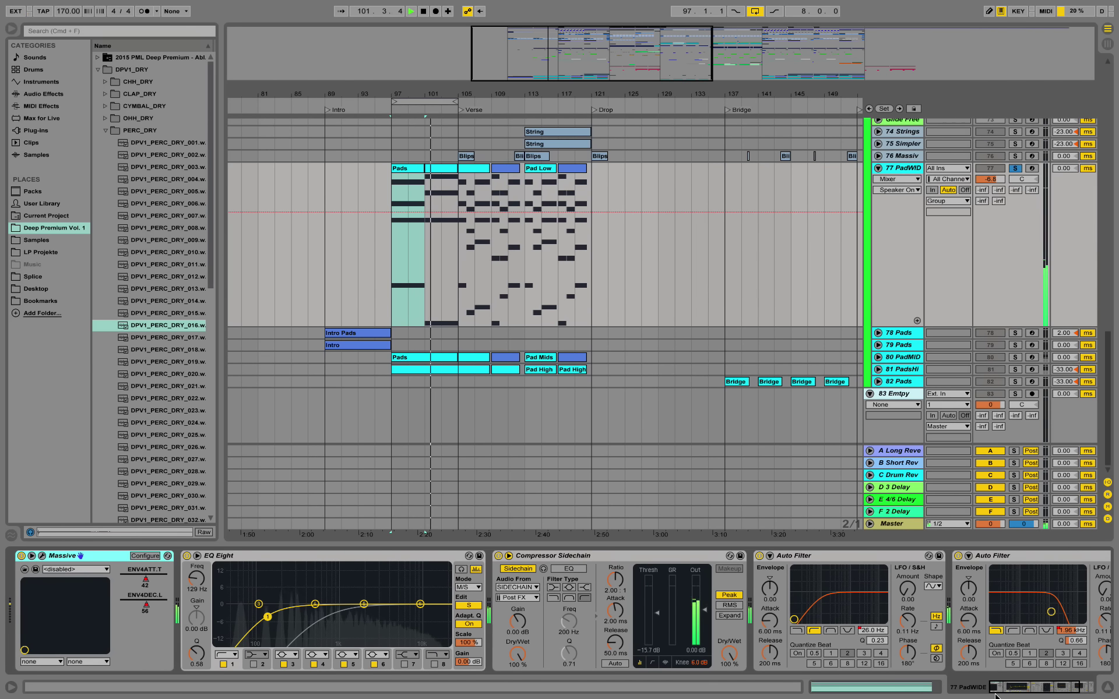
key("space")
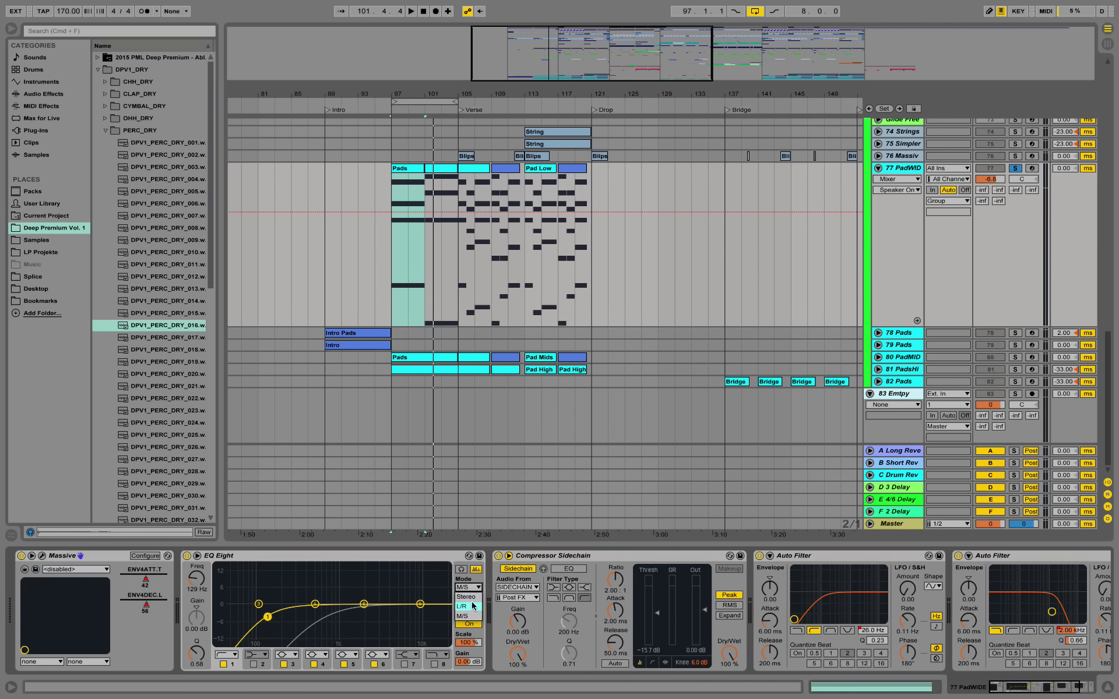
left_click(469, 606)
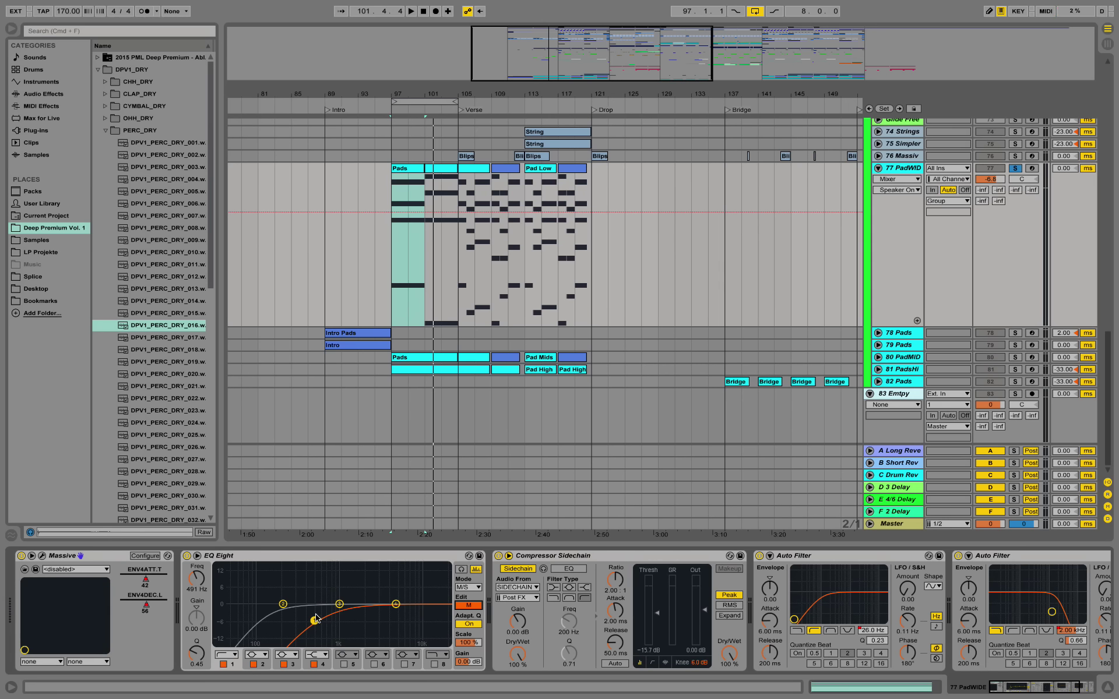
Step: Compare the EQ Eight curves of 77 PadWIDE and 80 PadMID, and solo 80 PadMID to audition it
left_click(902, 357)
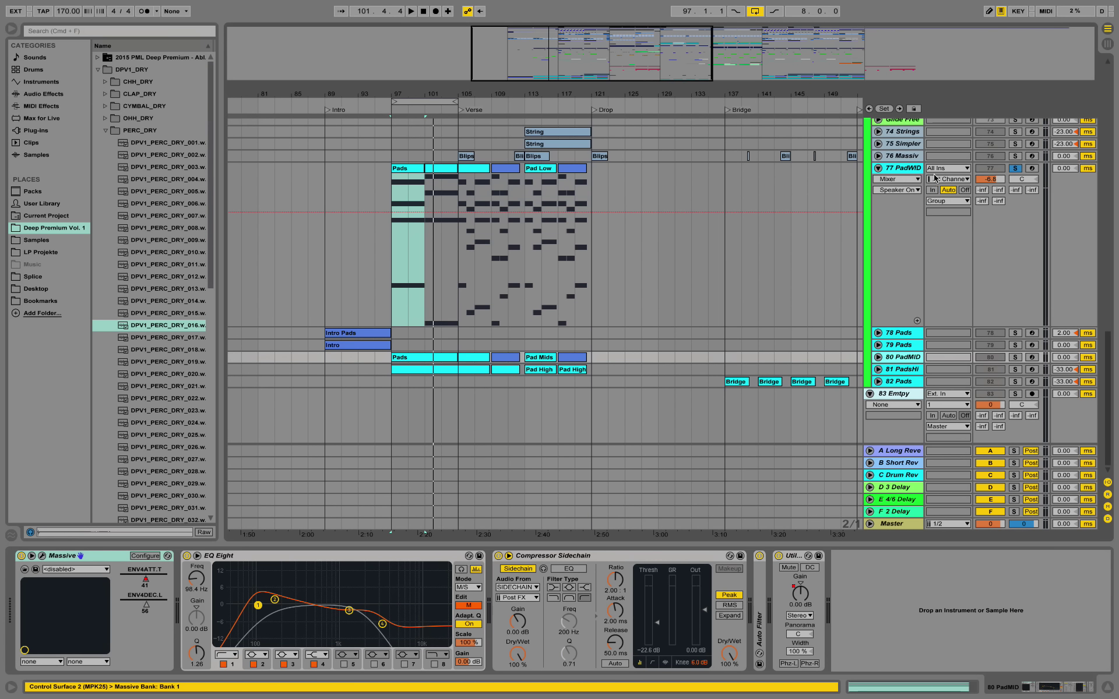
left_click(913, 169)
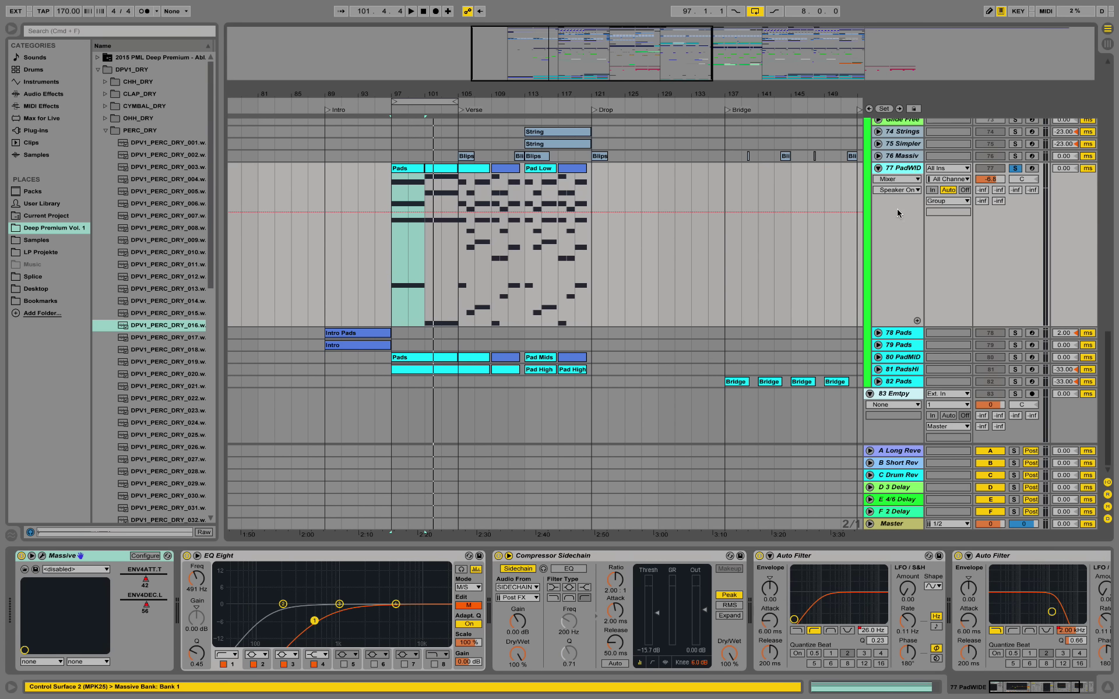
left_click(904, 357)
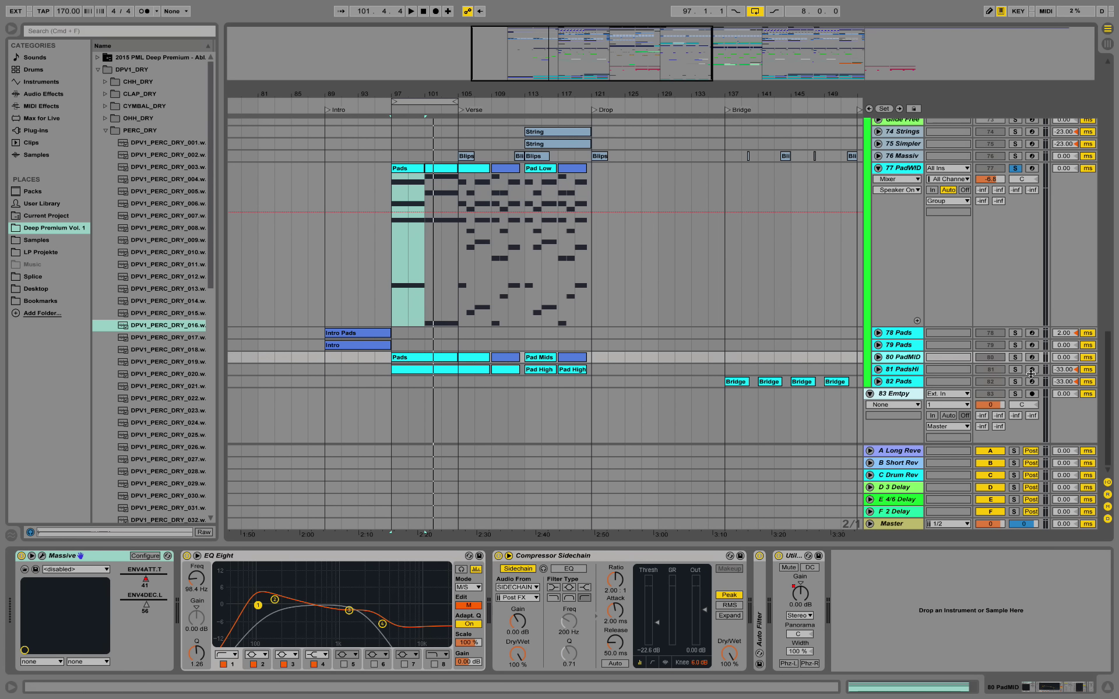
left_click(1020, 359)
key("space")
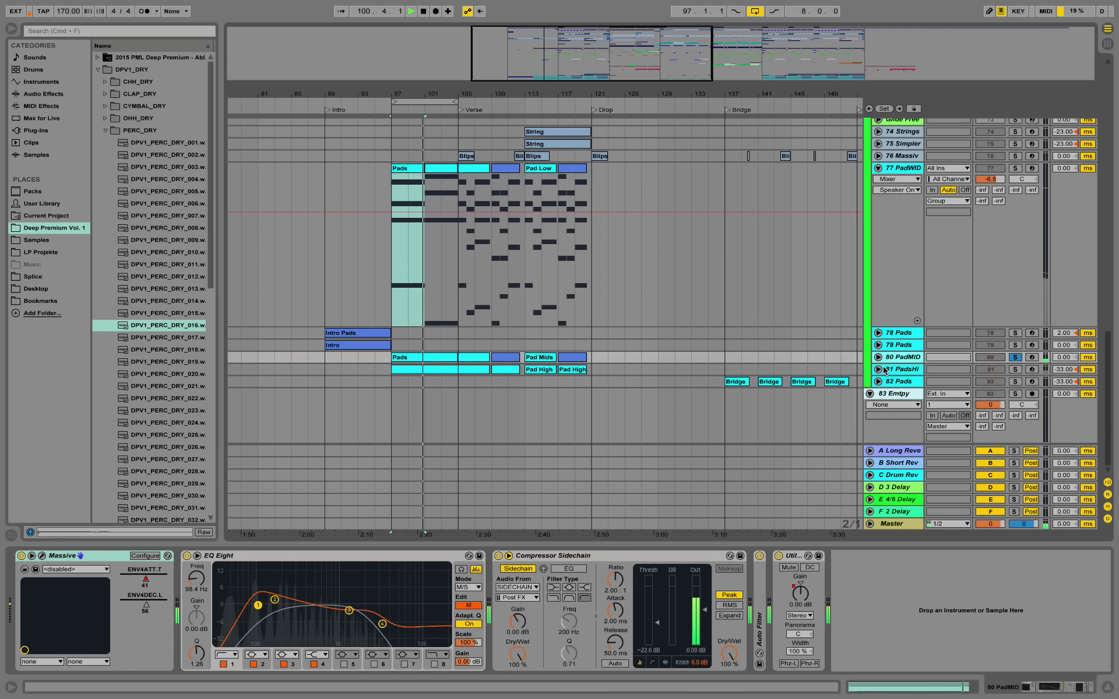
Step: Solo and unfold the 81 PadsHigh track, show its devices, and audition its pad notes
left_click(1015, 369)
left_click(877, 369)
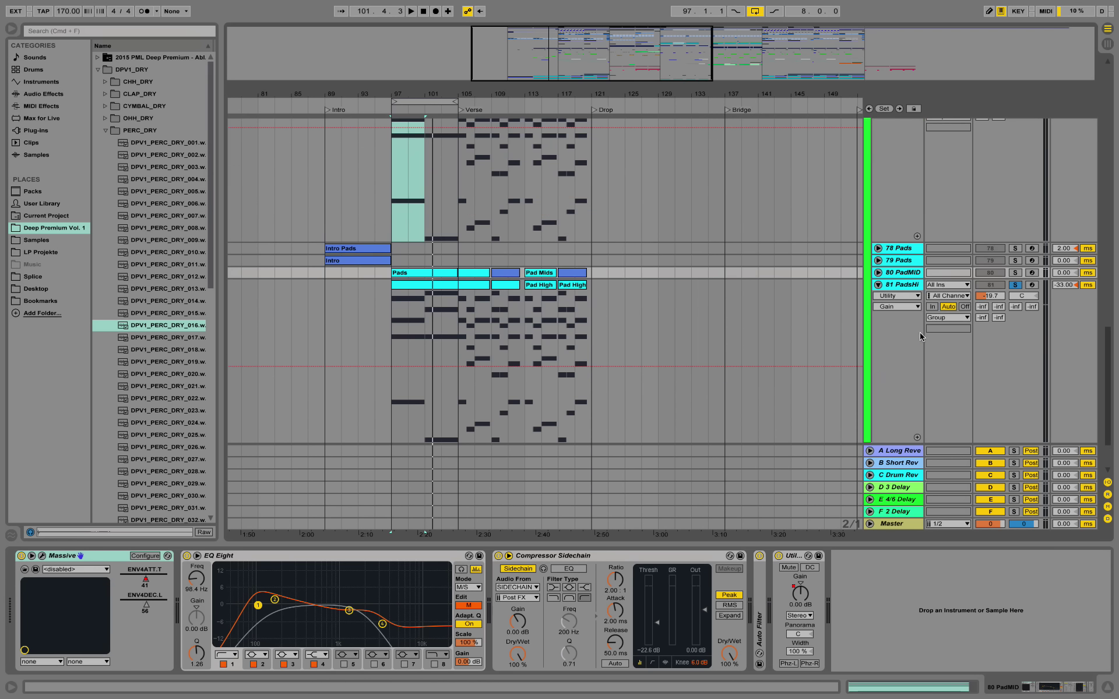
left_click(913, 288)
key("space")
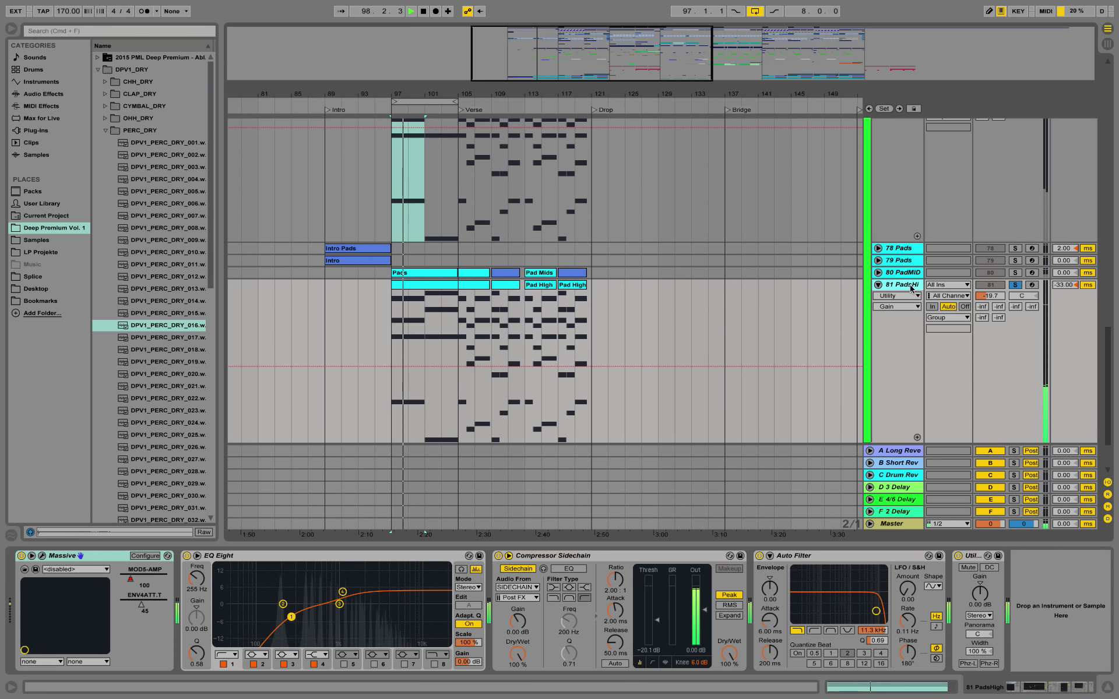
key("space")
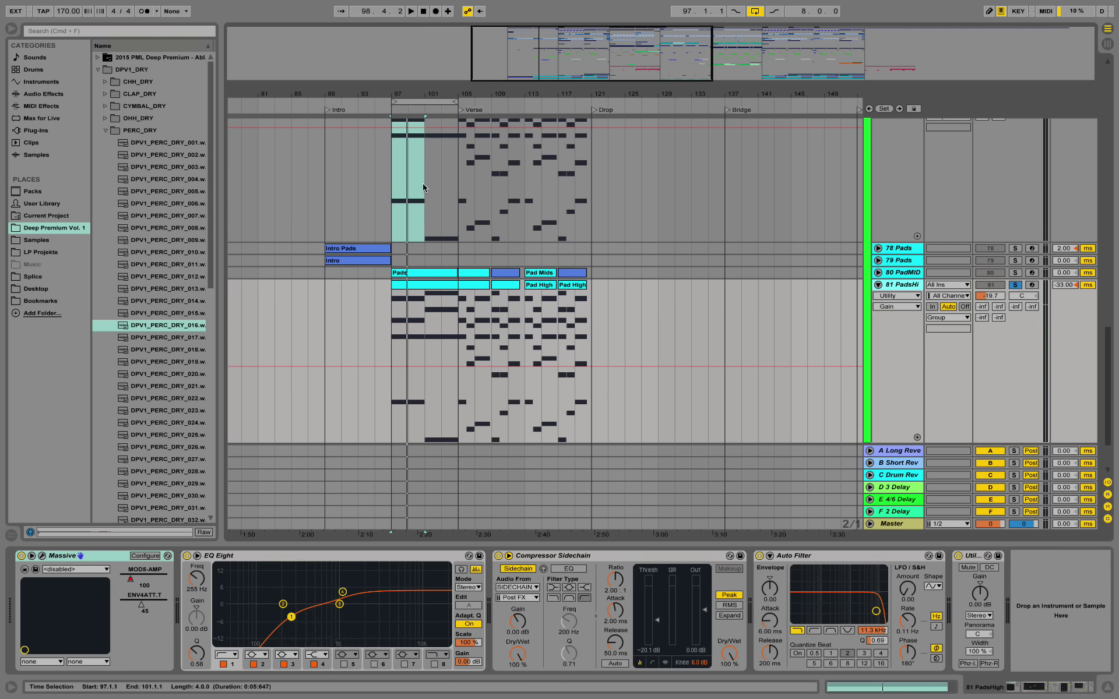
Step: Move the loop to the eight Verse bars from bar 105, play it, and unsolo 81 PadsHigh
left_click_drag(437, 101, 516, 105)
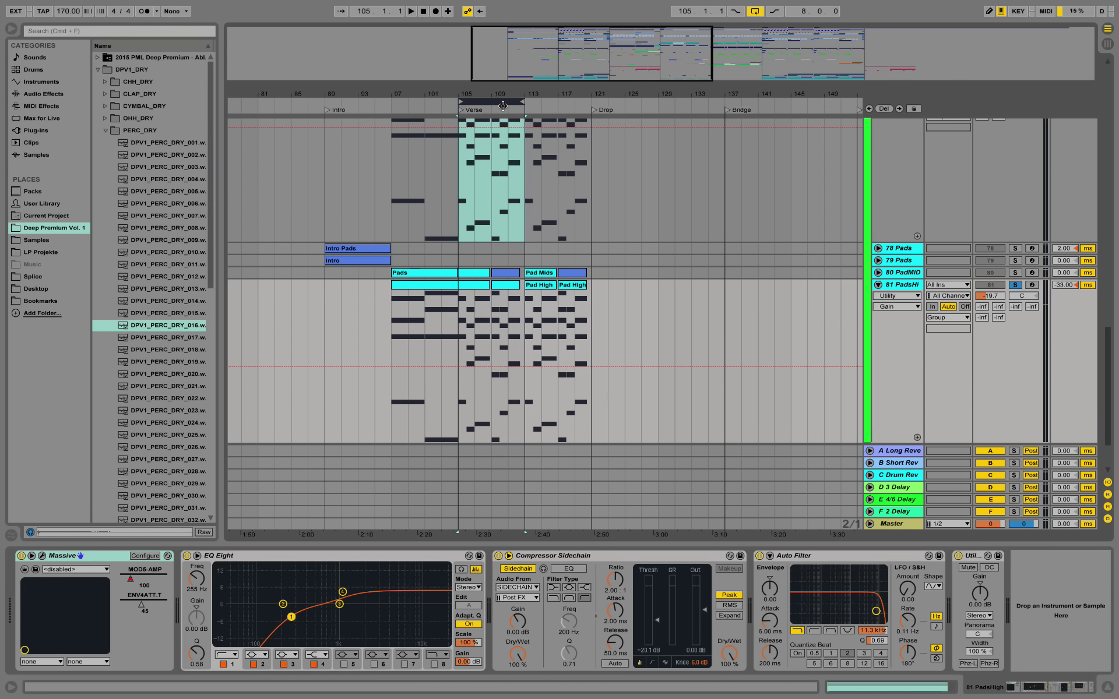
key("space")
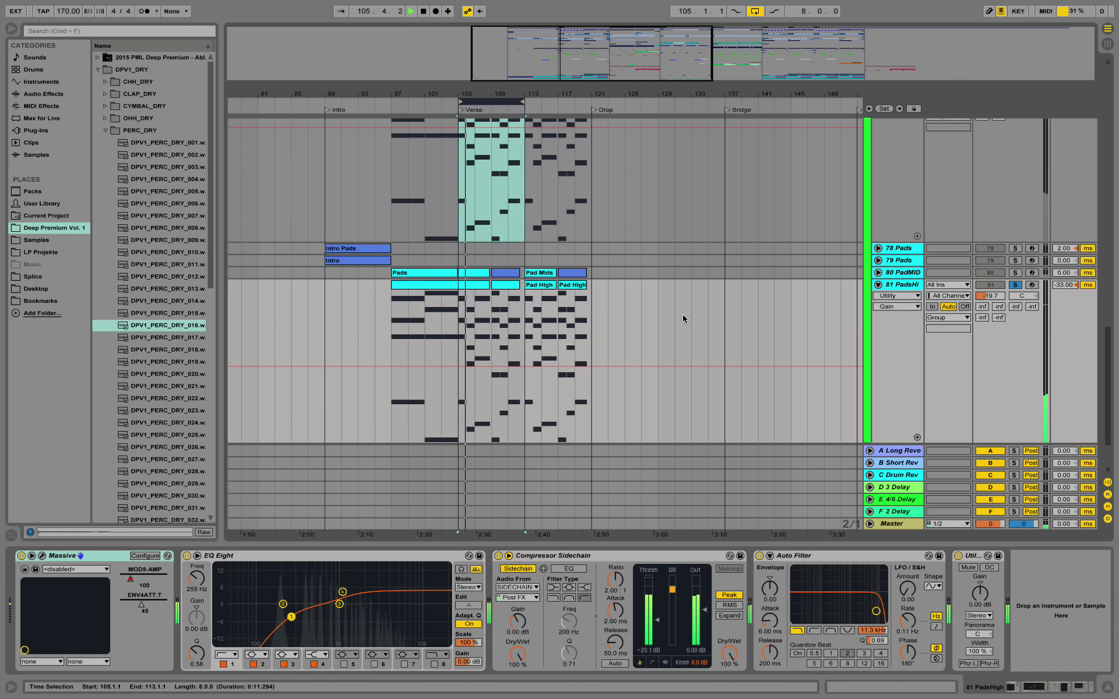
left_click(1016, 285)
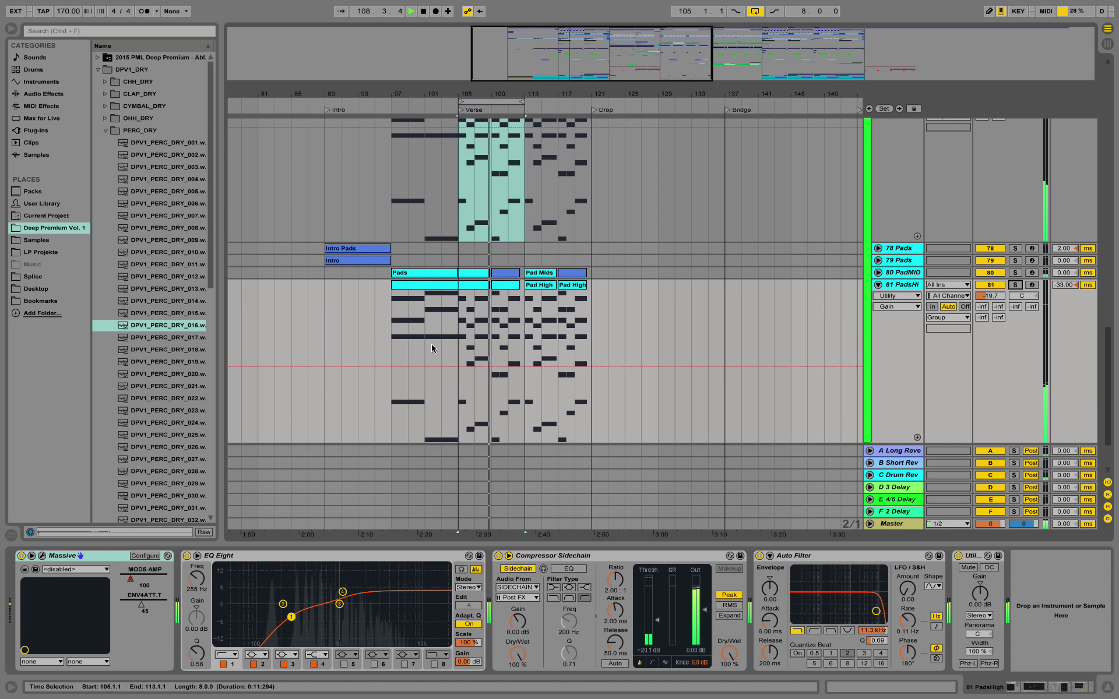
Step: Unfold the 80 PadMID track to inspect its MIDI notes while the full mix plays
scroll(490, 350, "up", 1)
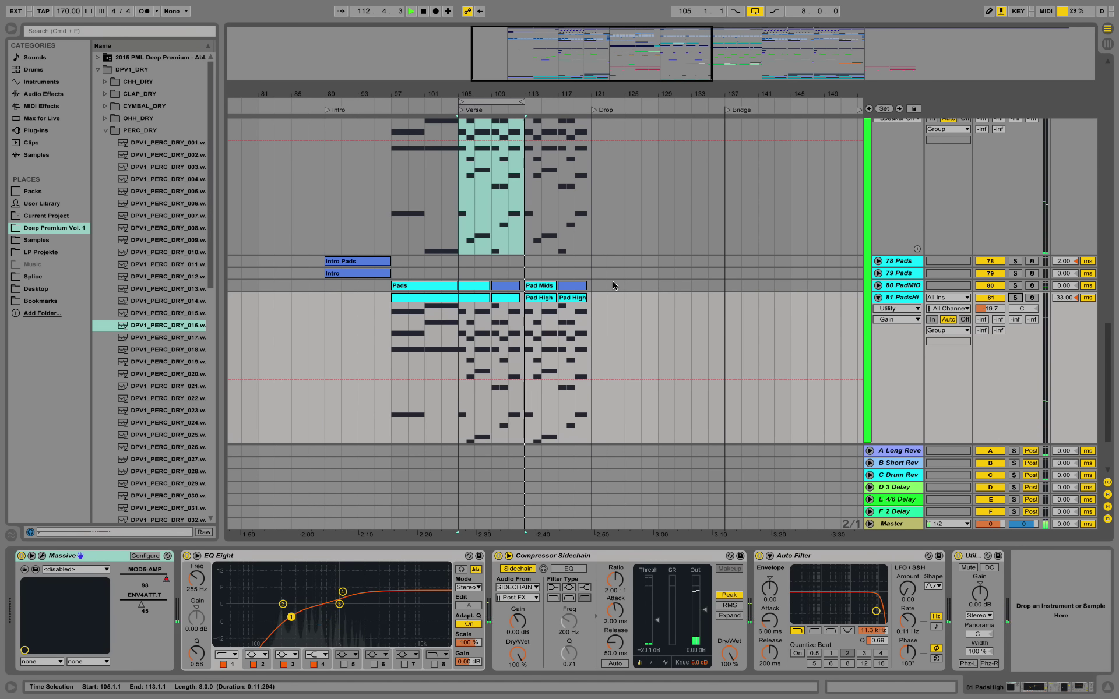
scroll(613, 281, "up", 3)
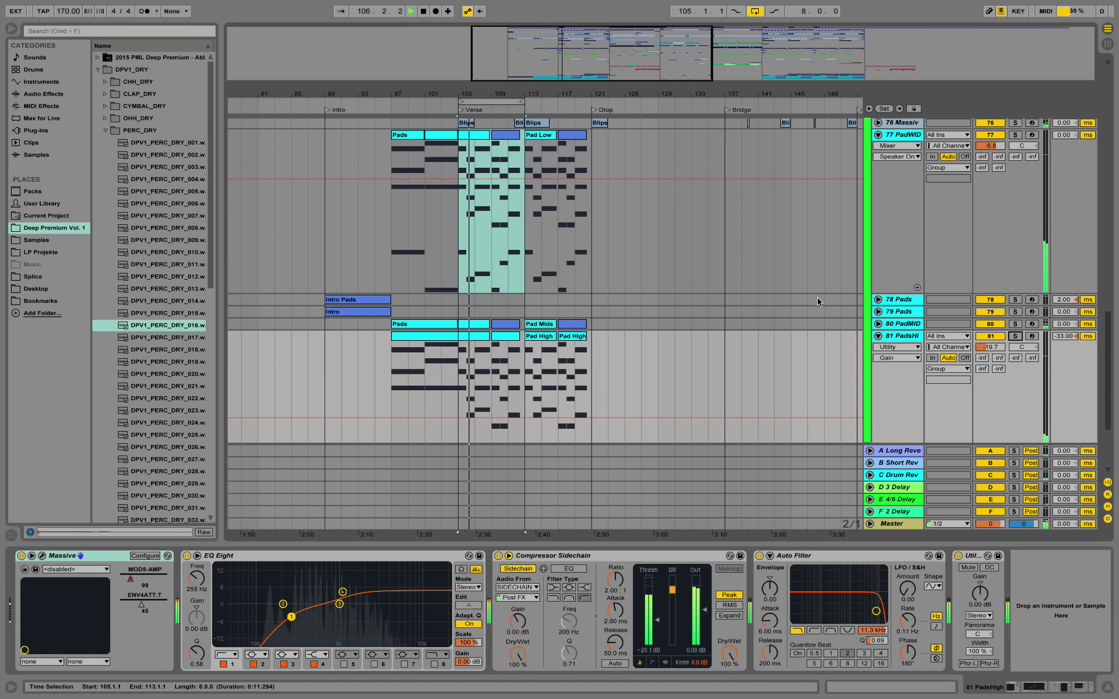
left_click(878, 324)
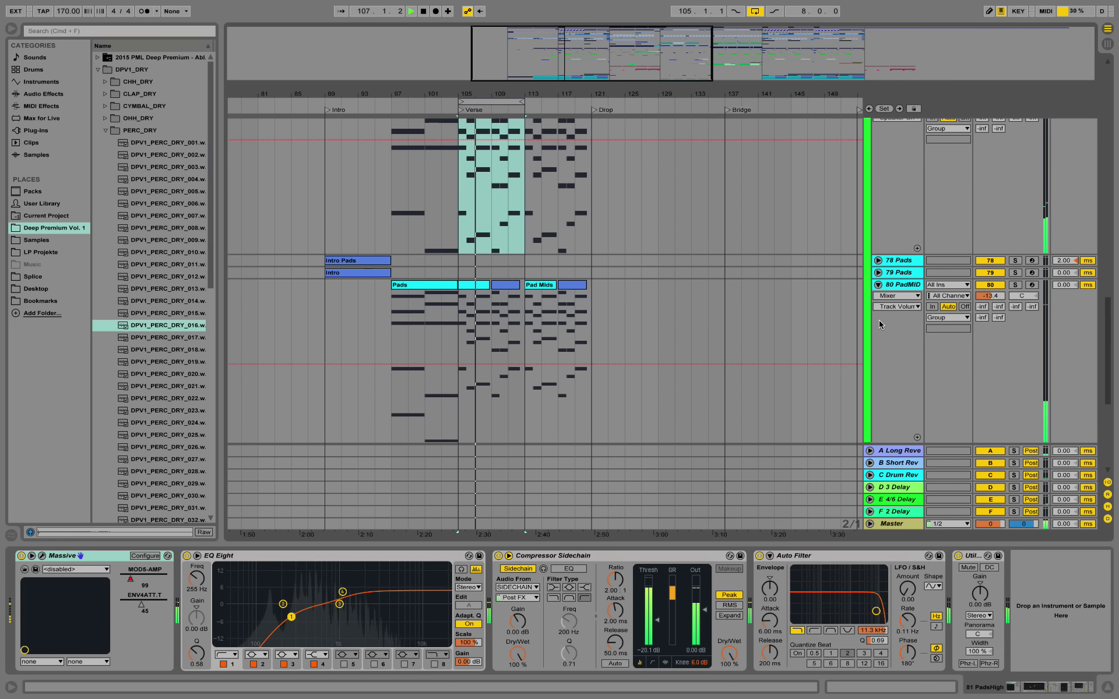
Step: Inspect the Massive patch on 80 PadMID, including its 5 LFO modulation settings, and close the synth window
left_click(912, 285)
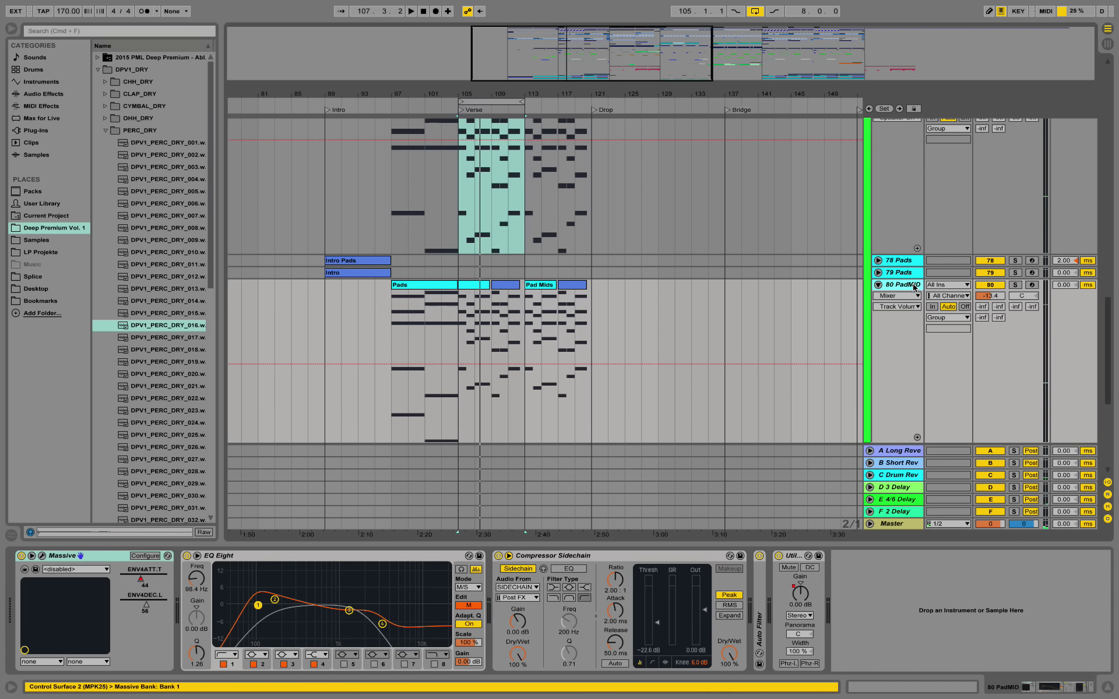
left_click(43, 556)
left_click_drag(199, 10, 292, 78)
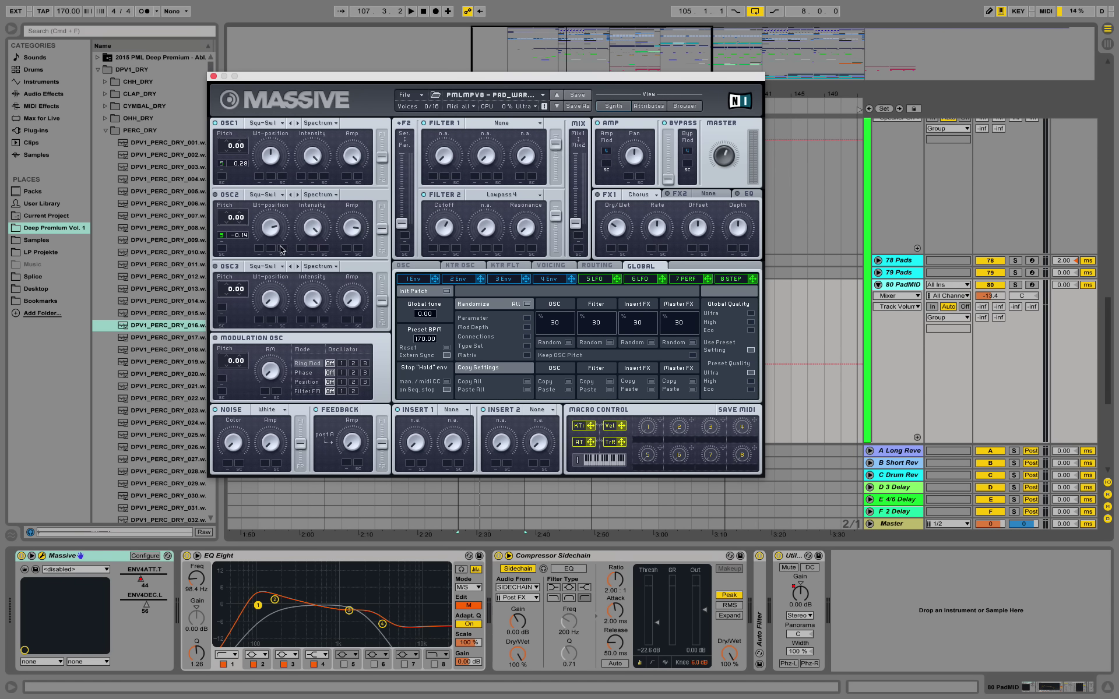
left_click(595, 280)
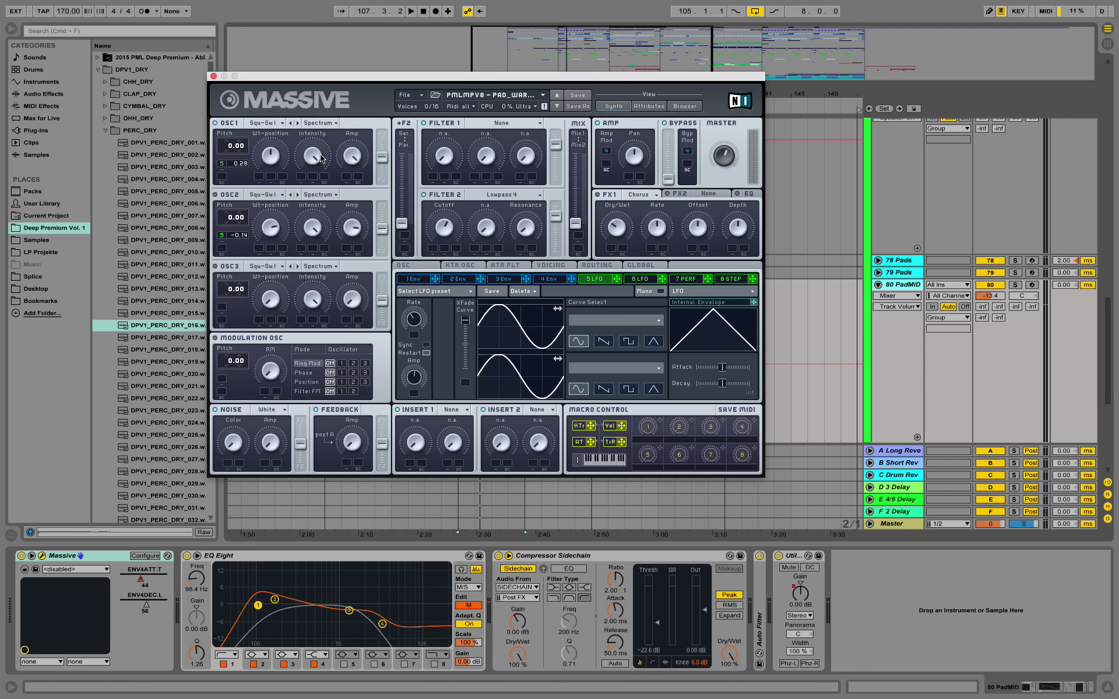
left_click(214, 77)
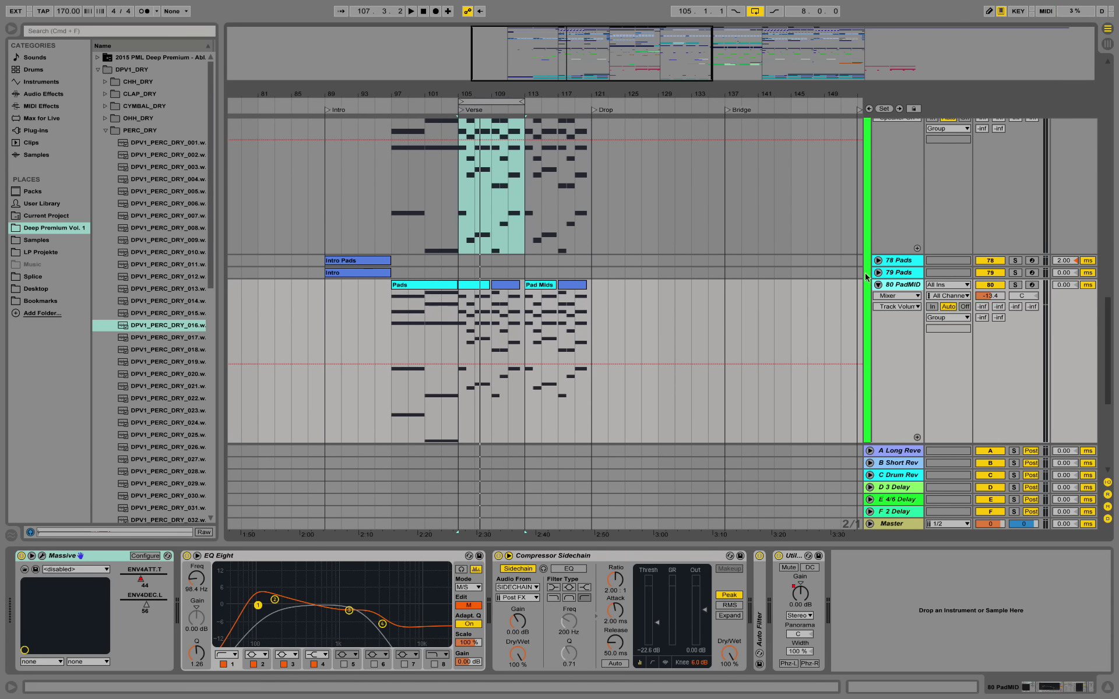
Step: Solo 80 PadMID, audition it over the Verse loop, and expand its Auto Filter
left_click(1015, 285)
key("space")
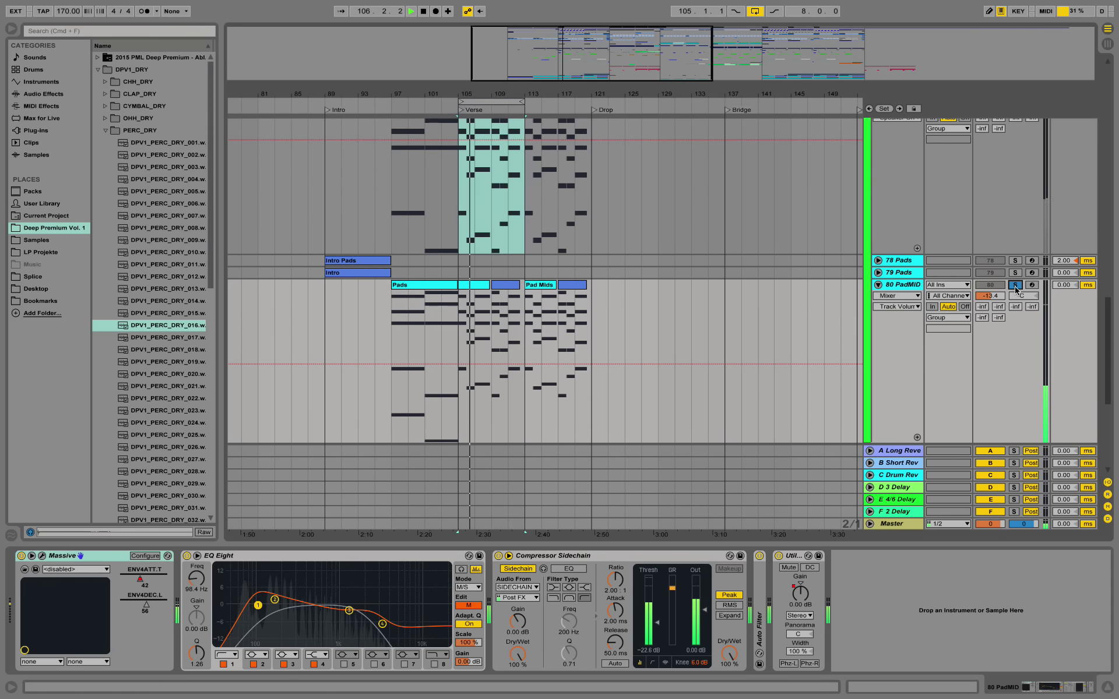
double_click(759, 629)
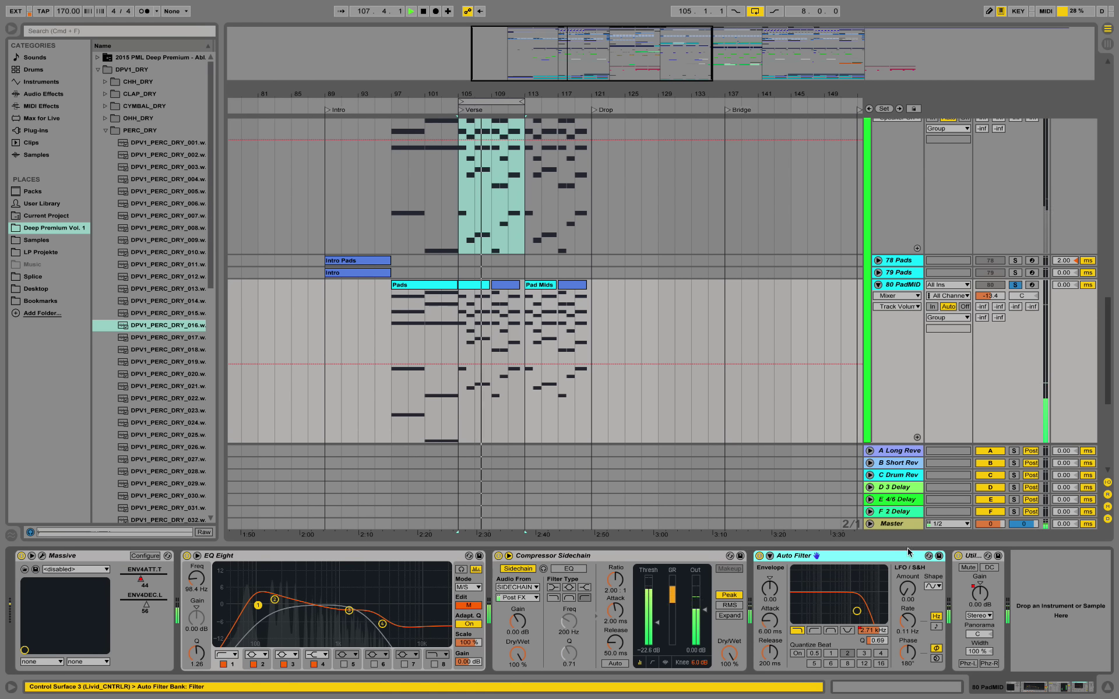
key("space")
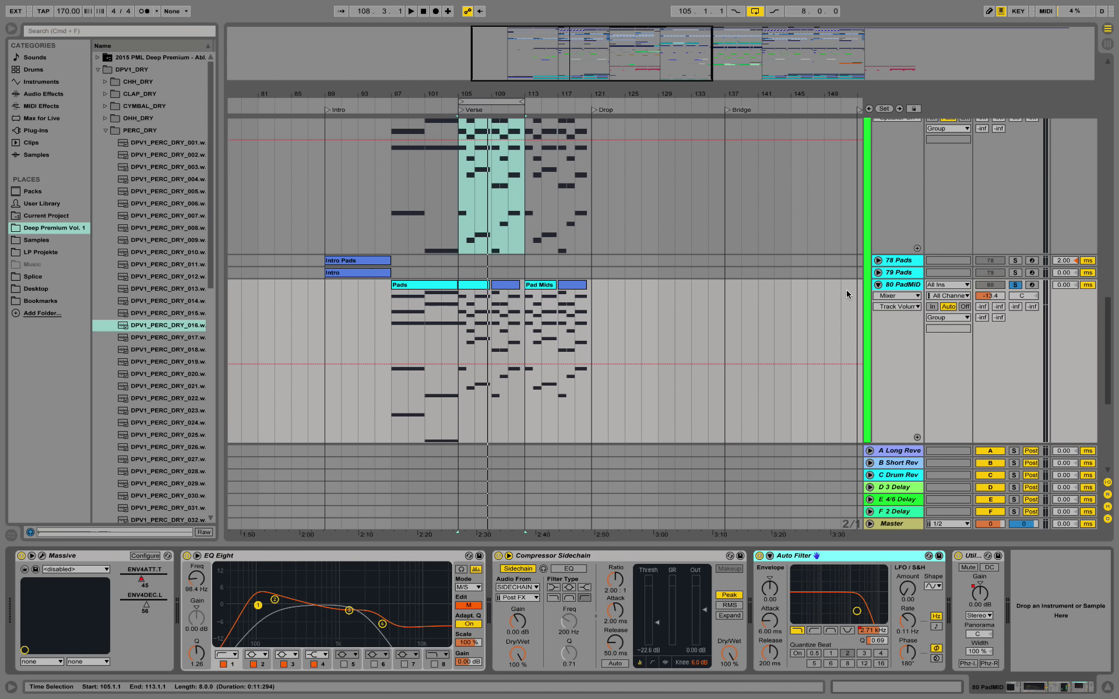
Step: Solo 81 PadsHigh in place of 80 PadMID, audition the Verse loop, and show its device chain
scroll(784, 308, "down", 6)
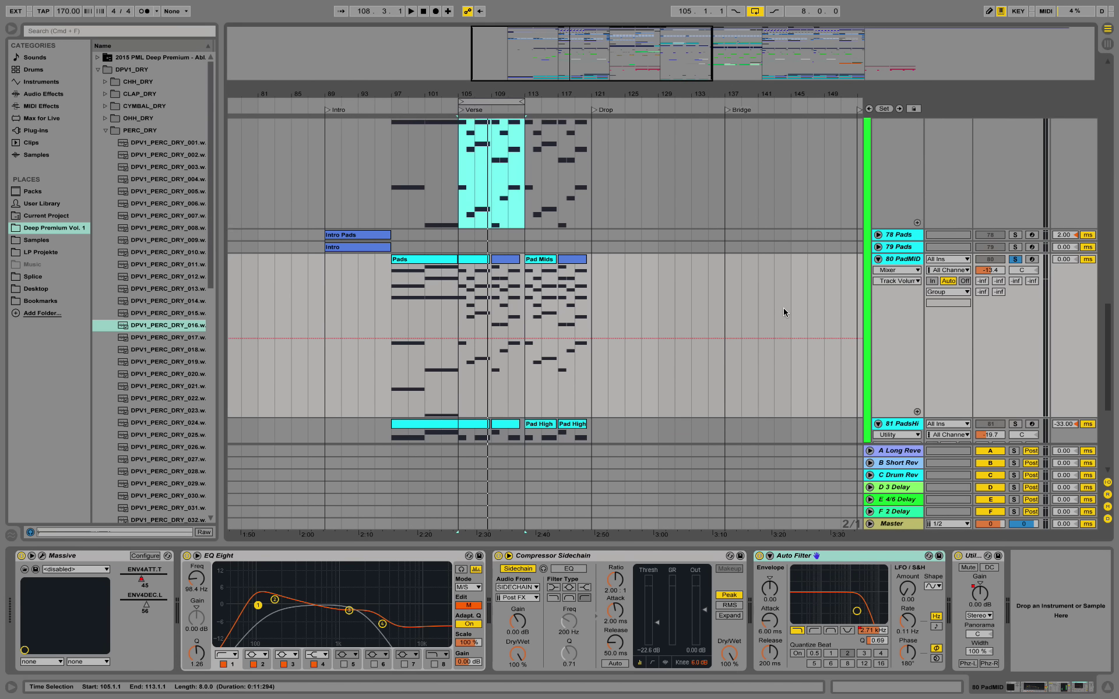
left_click(1017, 296)
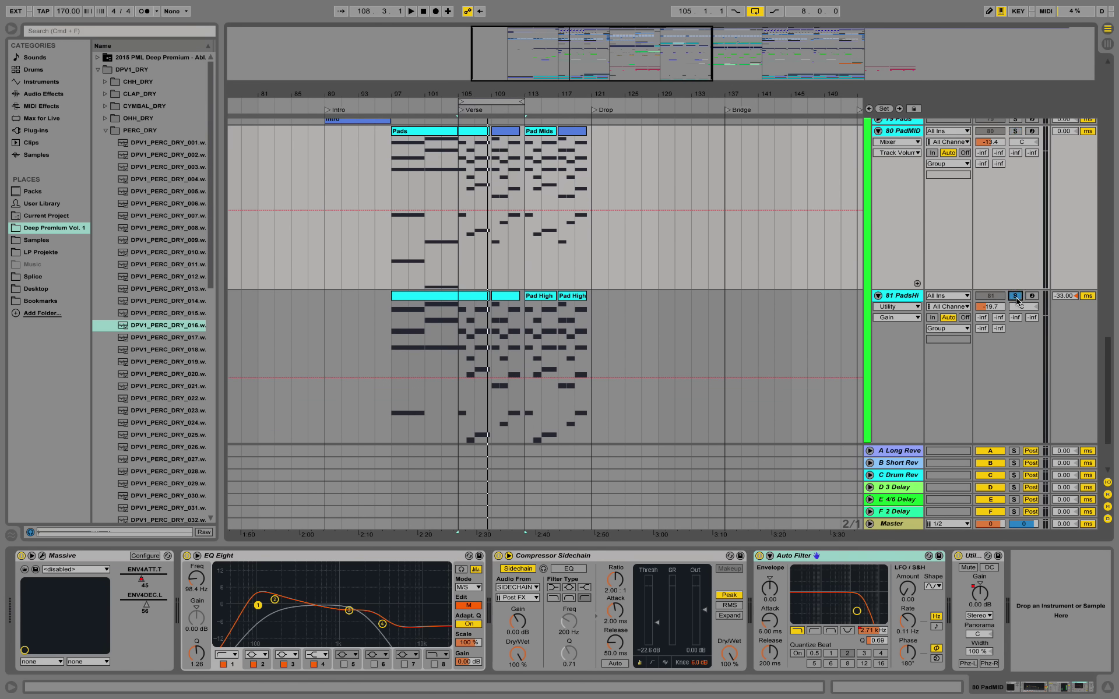
key("space")
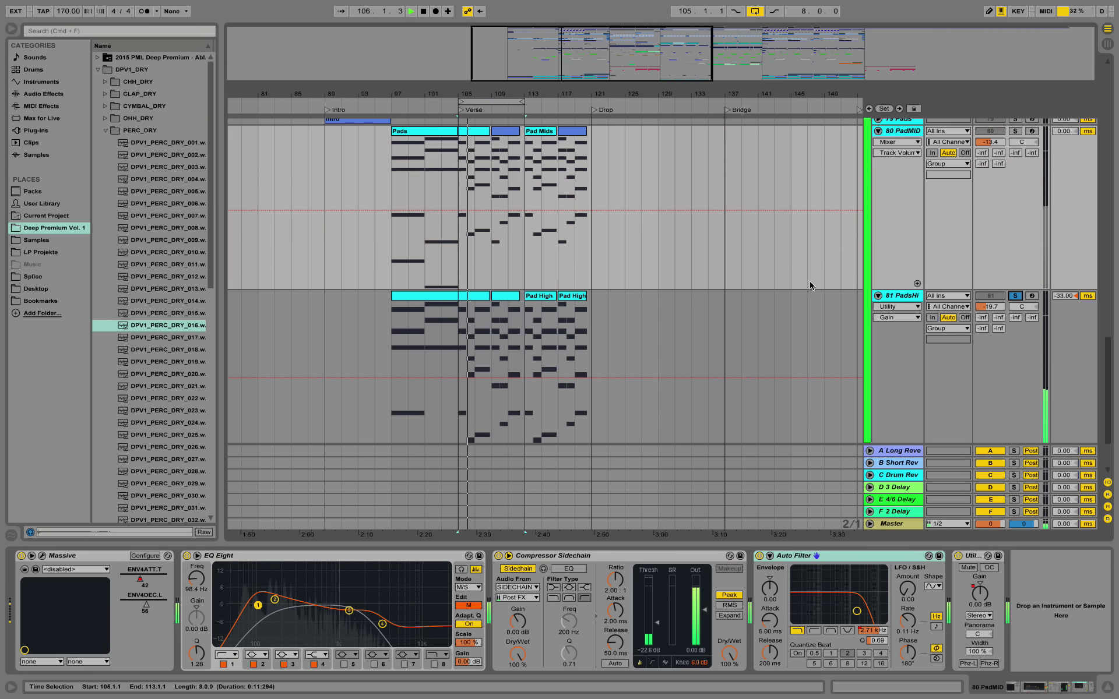
left_click(924, 389)
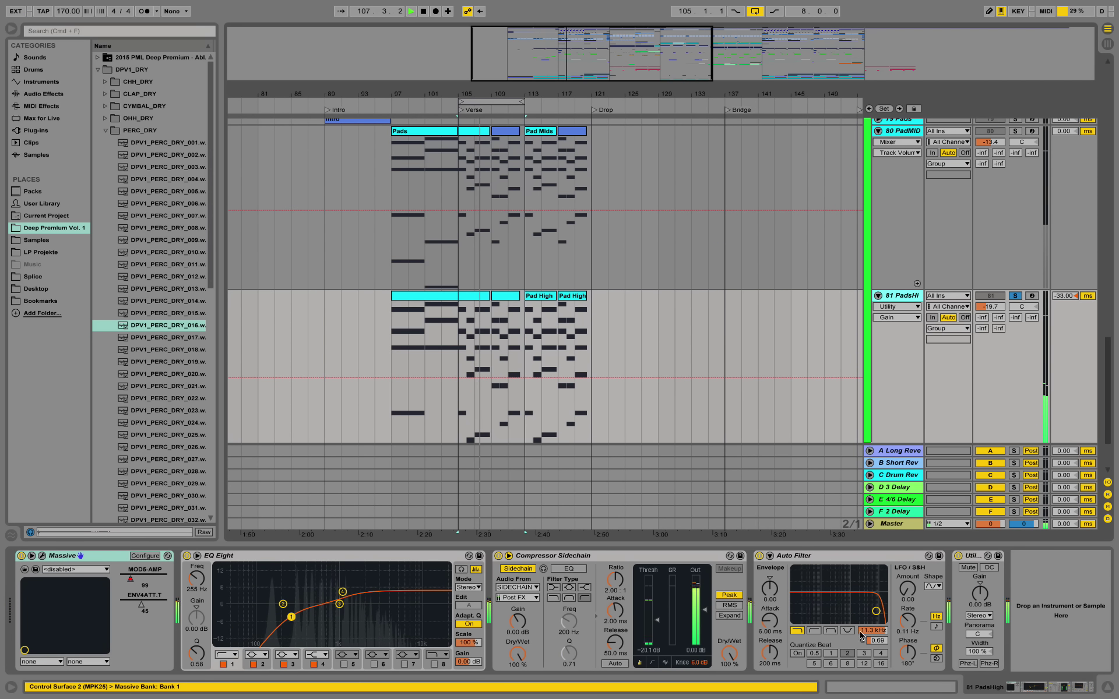
key("space")
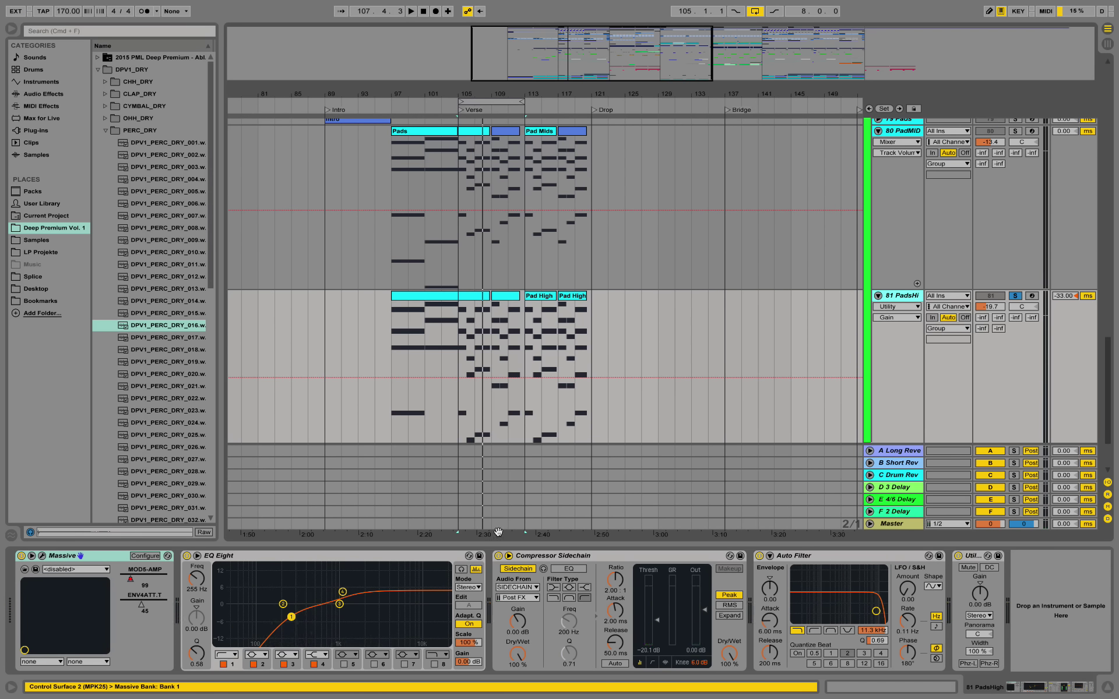
Step: Inspect the Massive patch on 81 PadsHigh, close the synth window, and replay the soloed track
left_click(42, 556)
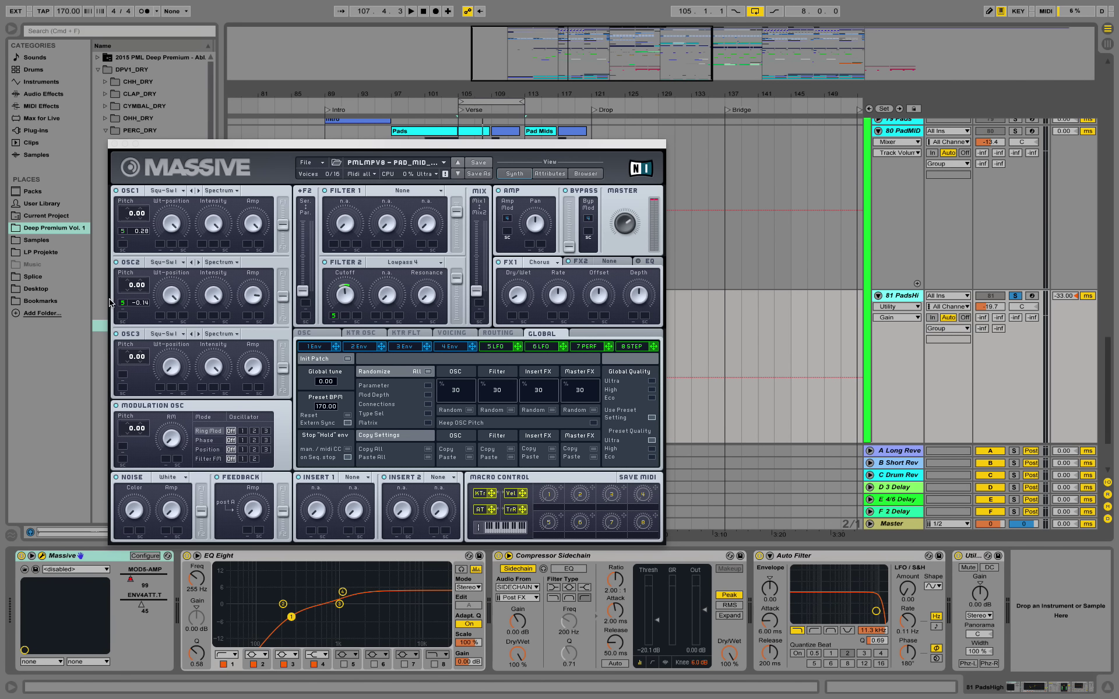
left_click(115, 145)
key("space")
Step: Stop playback and fold the 77 PadWIDE, 80 PadMID and 81 PadsHigh tracks
scroll(469, 217, "up", 8)
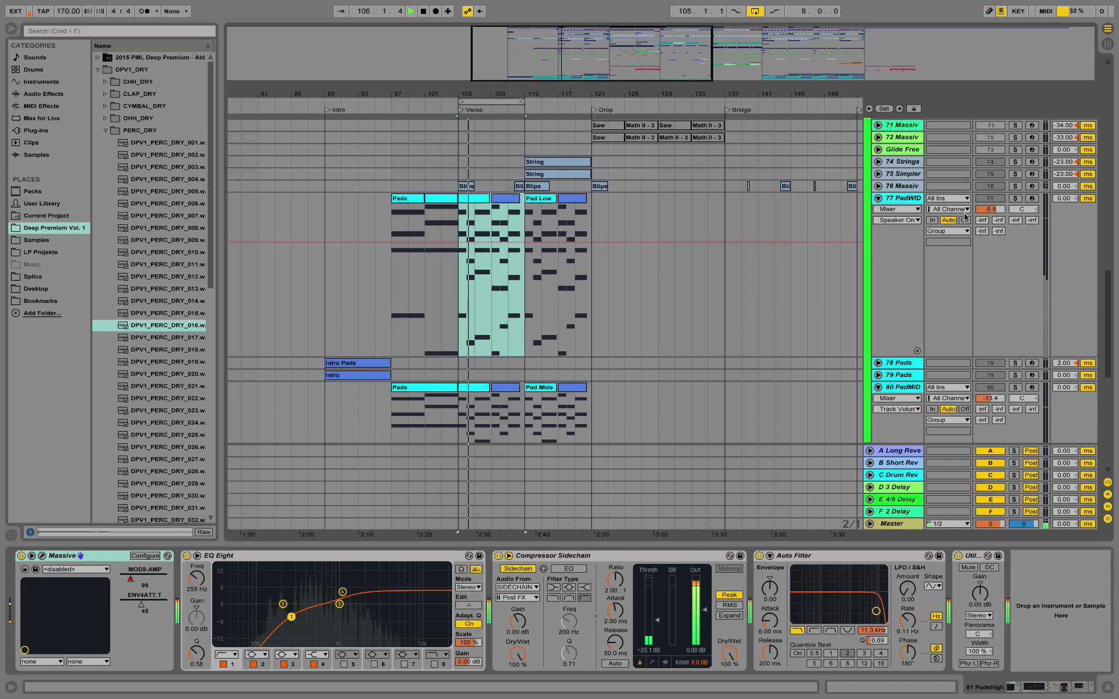
key("space")
left_click(878, 198)
left_click(878, 236)
left_click(879, 248)
scroll(870, 271, "up", 3)
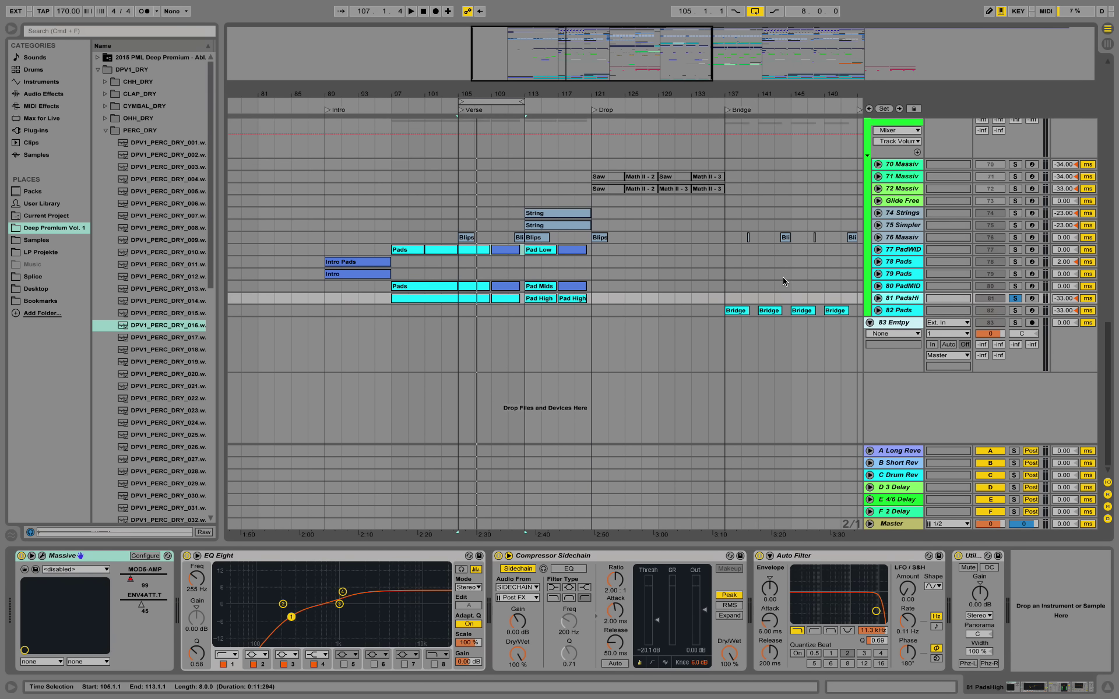
Step: Solo and unfold the 76 Massive track to show its Blips clips around the start of the Verse
left_click(1021, 243)
left_click(1016, 239)
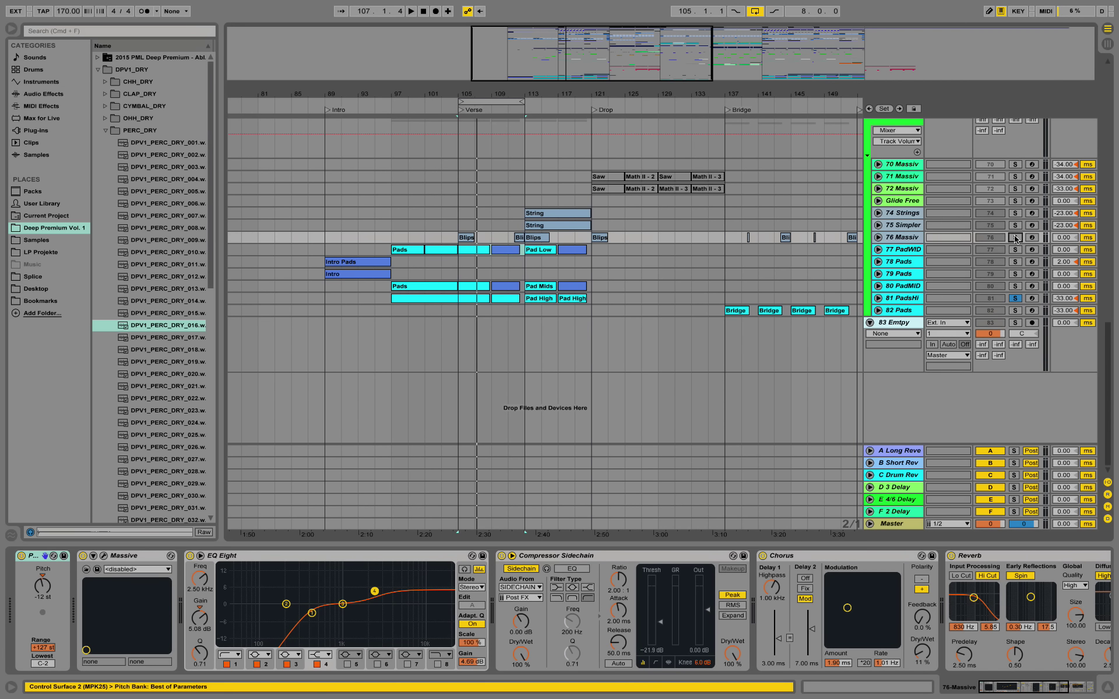
left_click(878, 238)
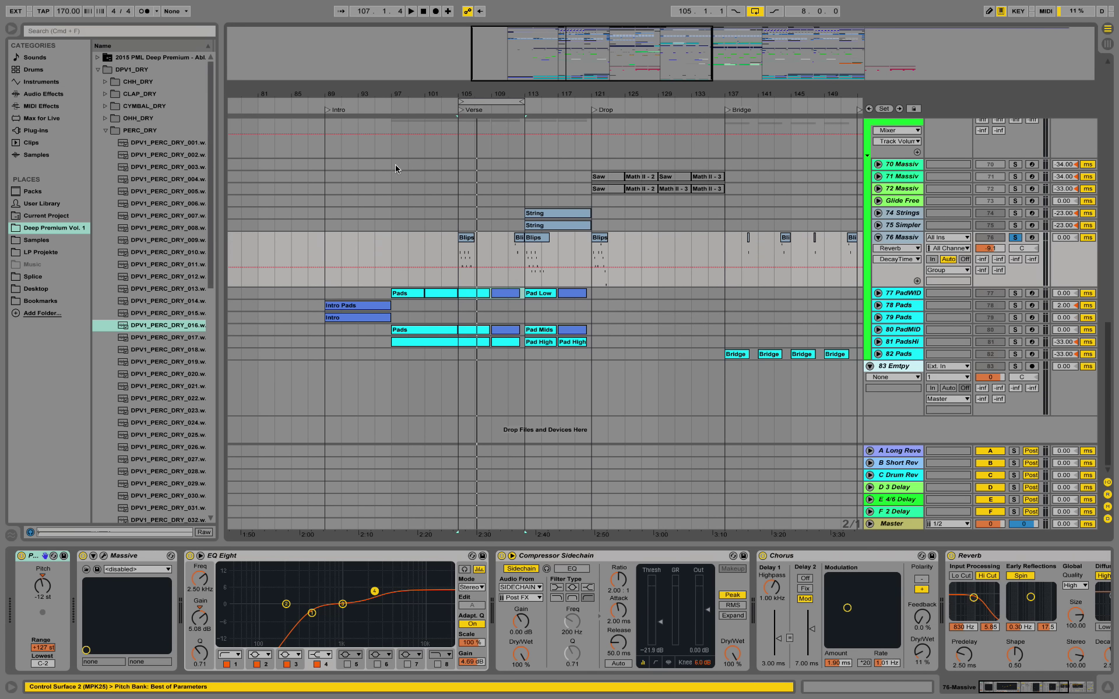
left_click_drag(461, 93, 461, 131)
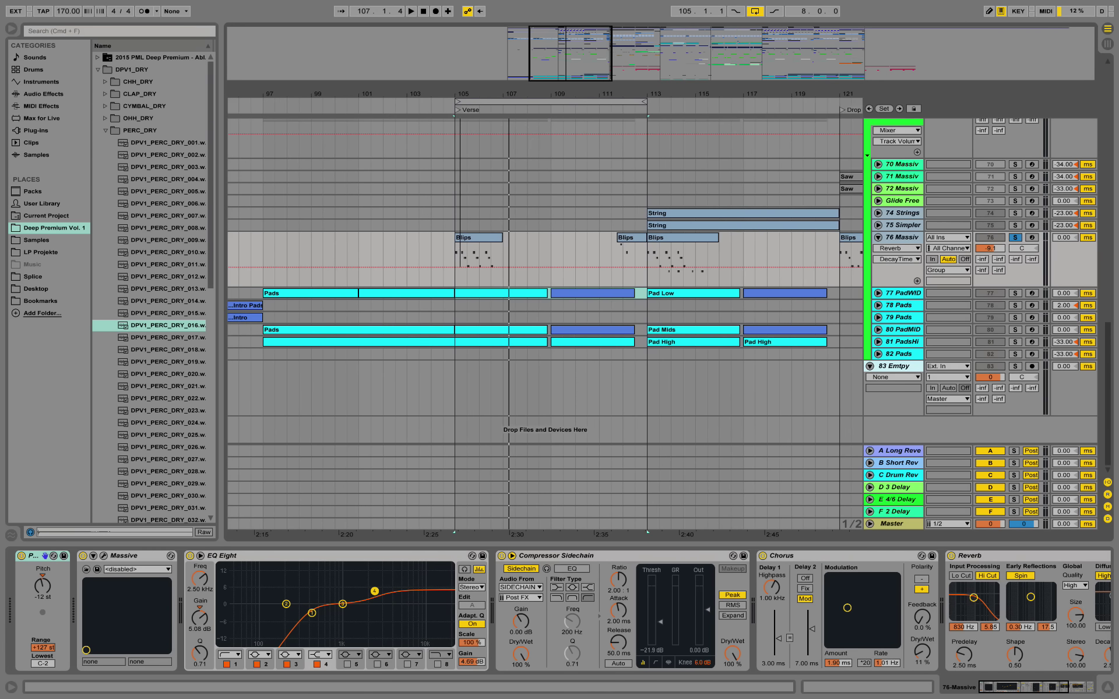
Step: Examine the MIDI notes of the Blips clip at bar 105 while auditioning it, and return to the track's devices
double_click(465, 243)
left_click_drag(257, 379, 285, 382)
key("space")
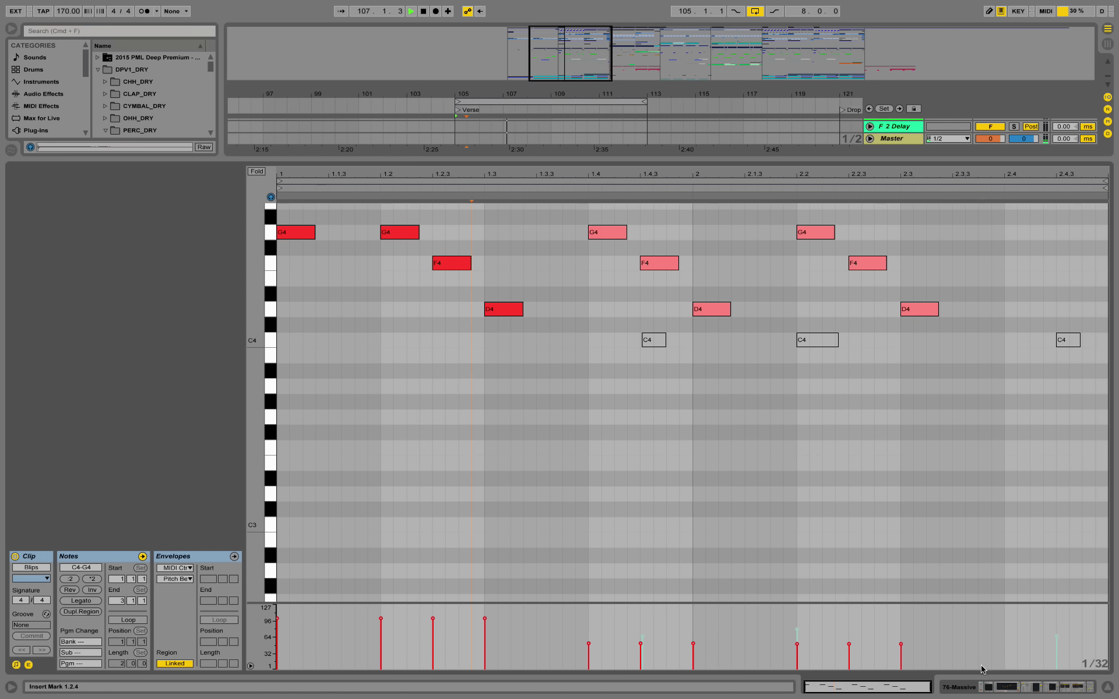
left_click(979, 685)
key("space")
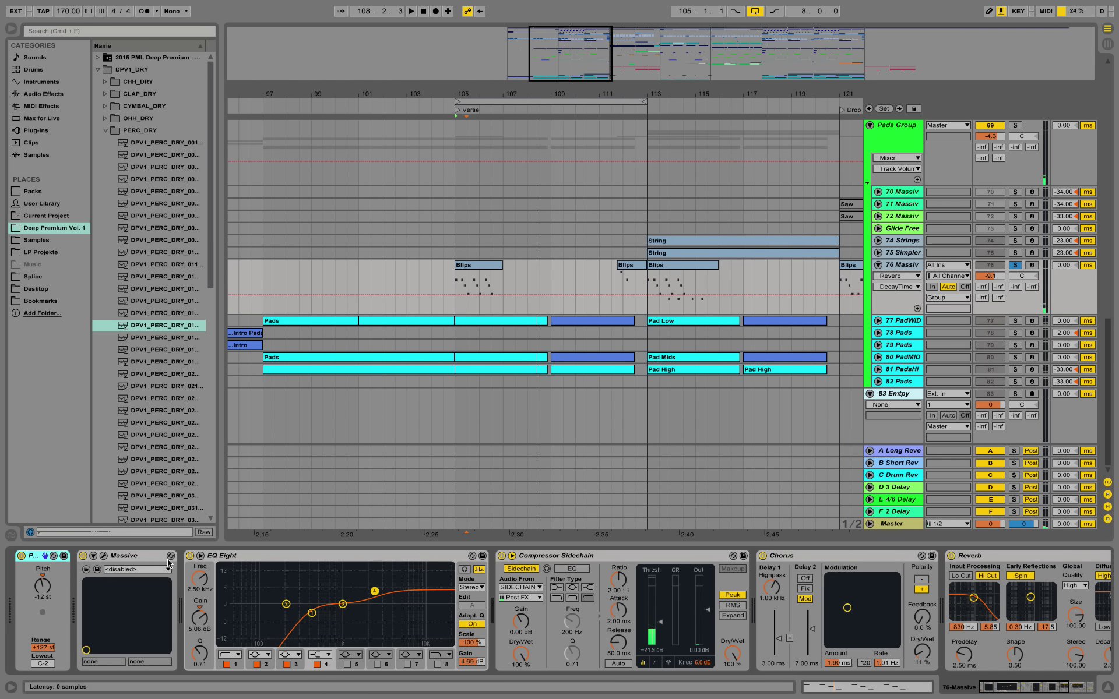
Step: Inspect the Massive patch on track 76, including its 3 Env envelope and OSC2 wavetable choices, and close the synth window
left_click(98, 569)
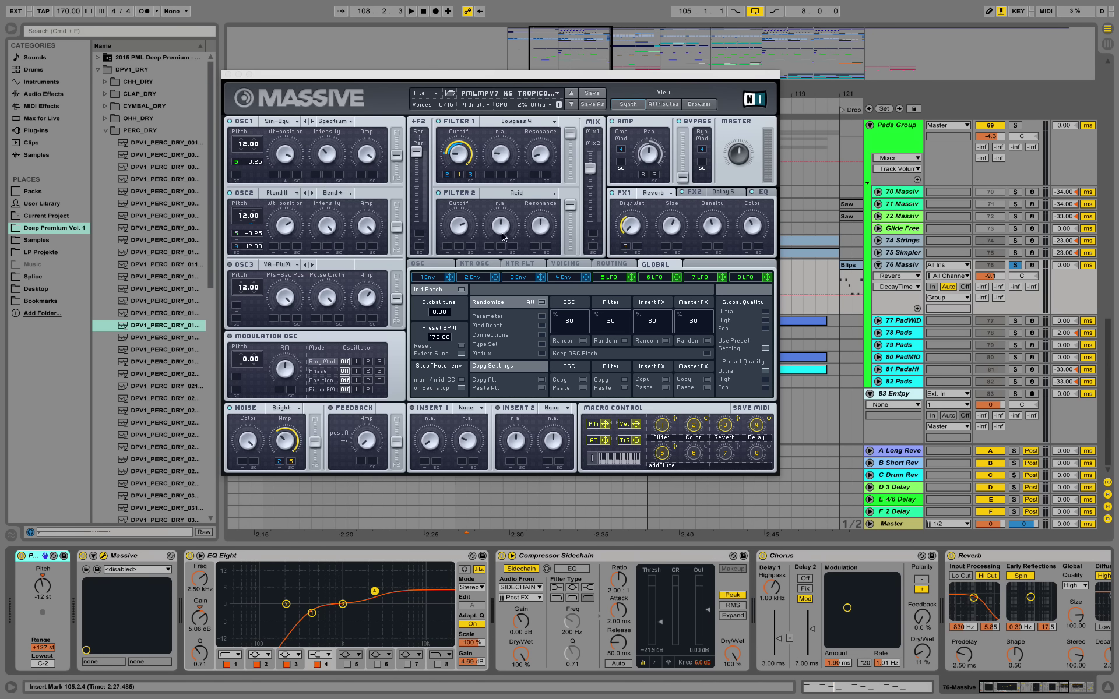
left_click(522, 279)
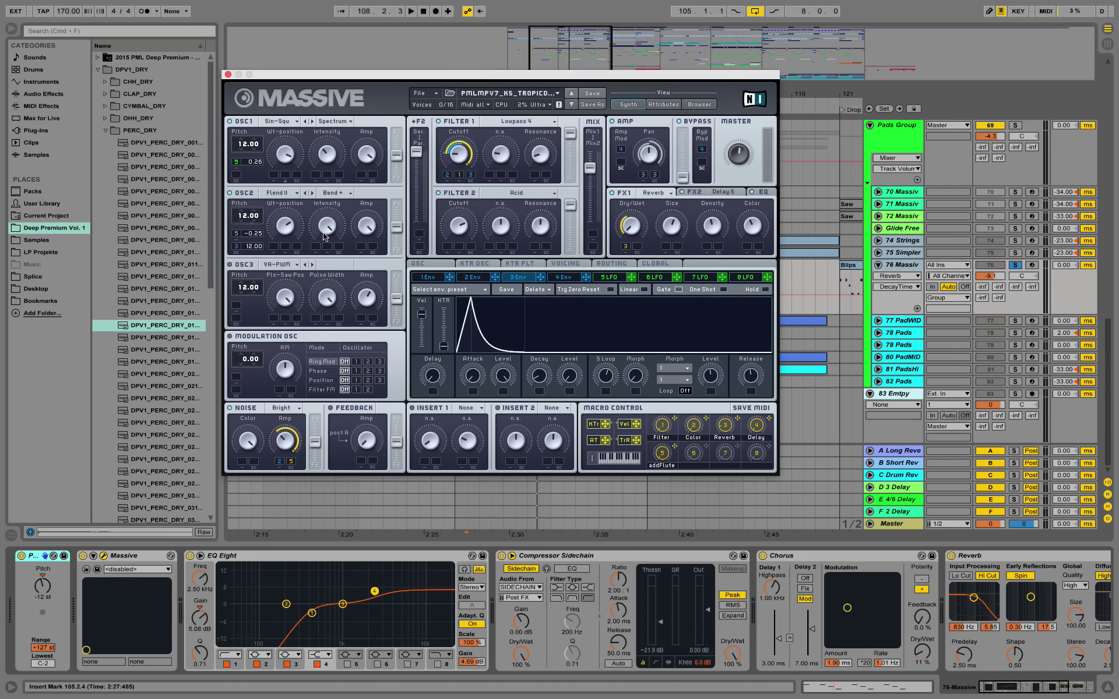
left_click(281, 193)
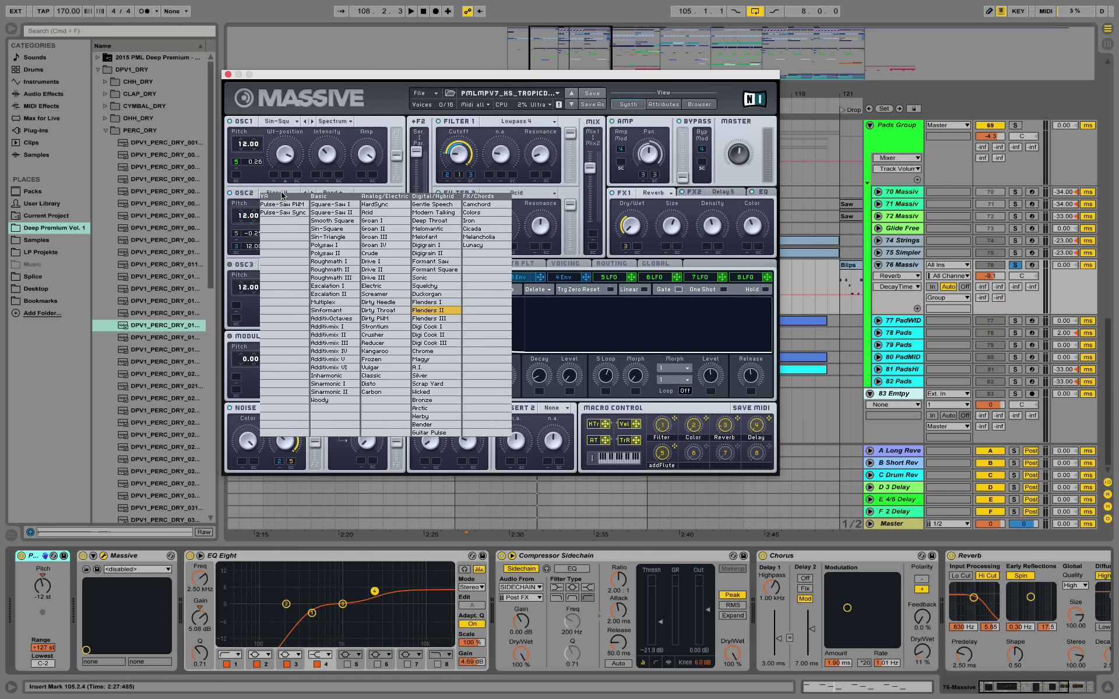
left_click(282, 195)
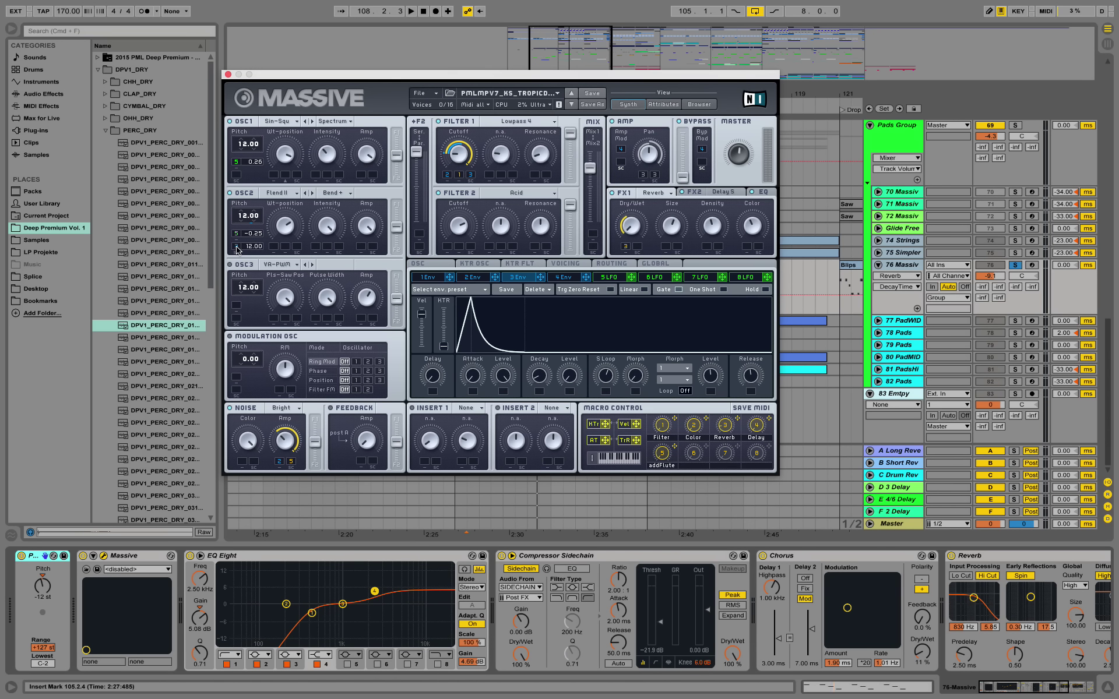
left_click(228, 74)
Step: Play the Verse loop with 76 Massive unsoloed, and unfold the Additional group to show its tracks
key("space")
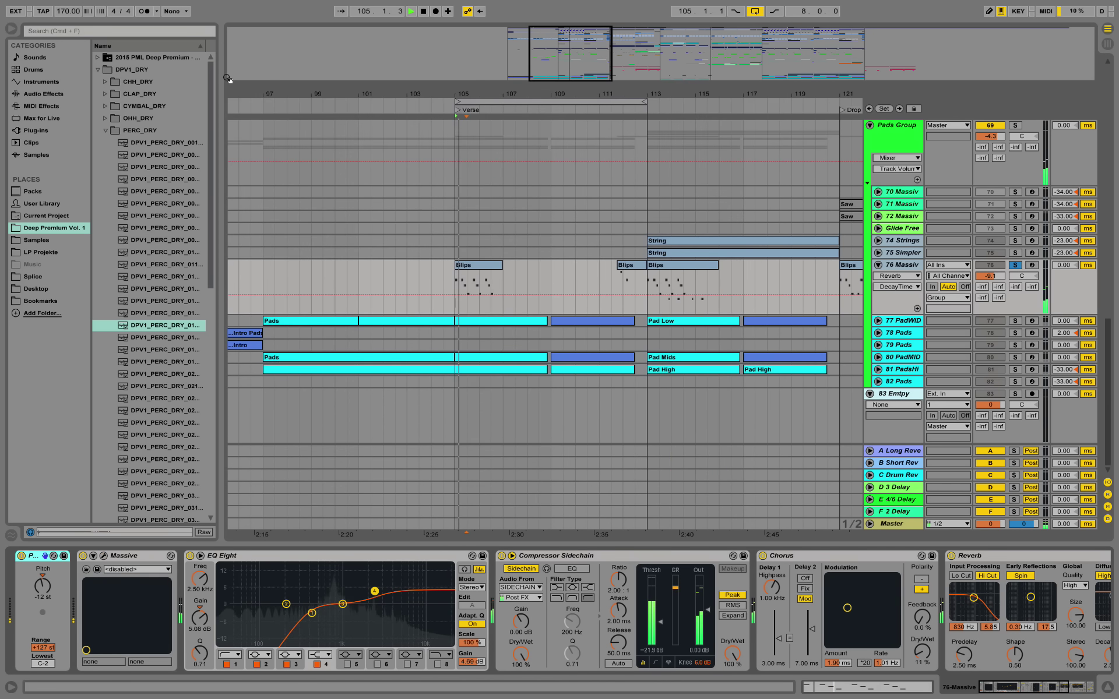
left_click(1014, 265)
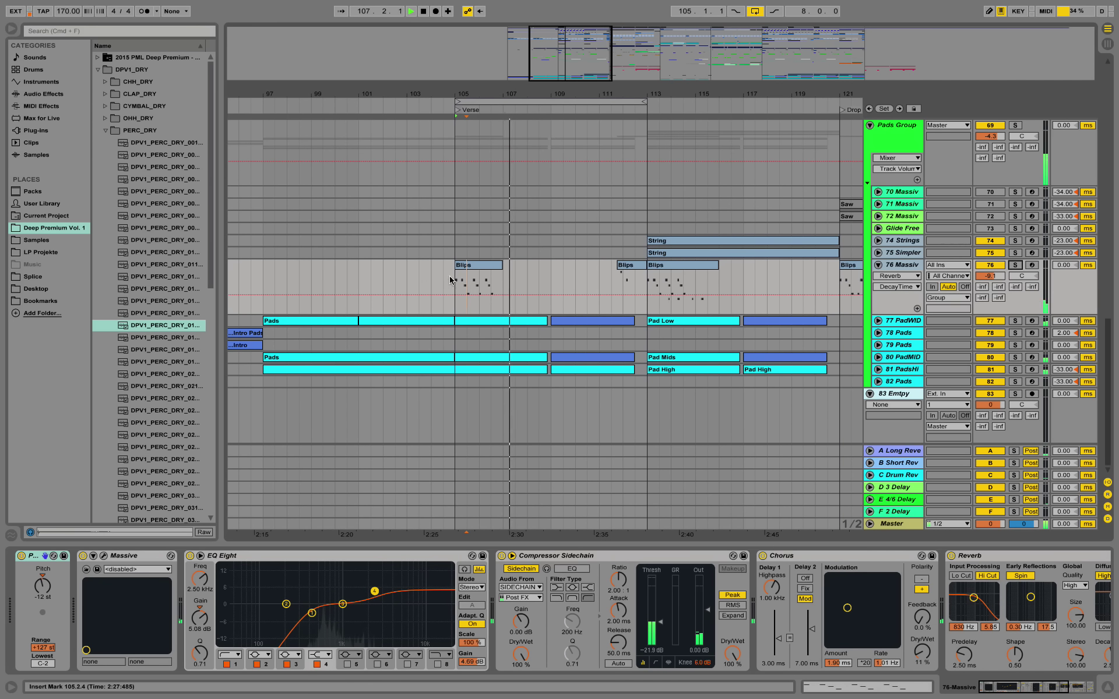
scroll(514, 289, "up", 3)
scroll(514, 286, "up", 6)
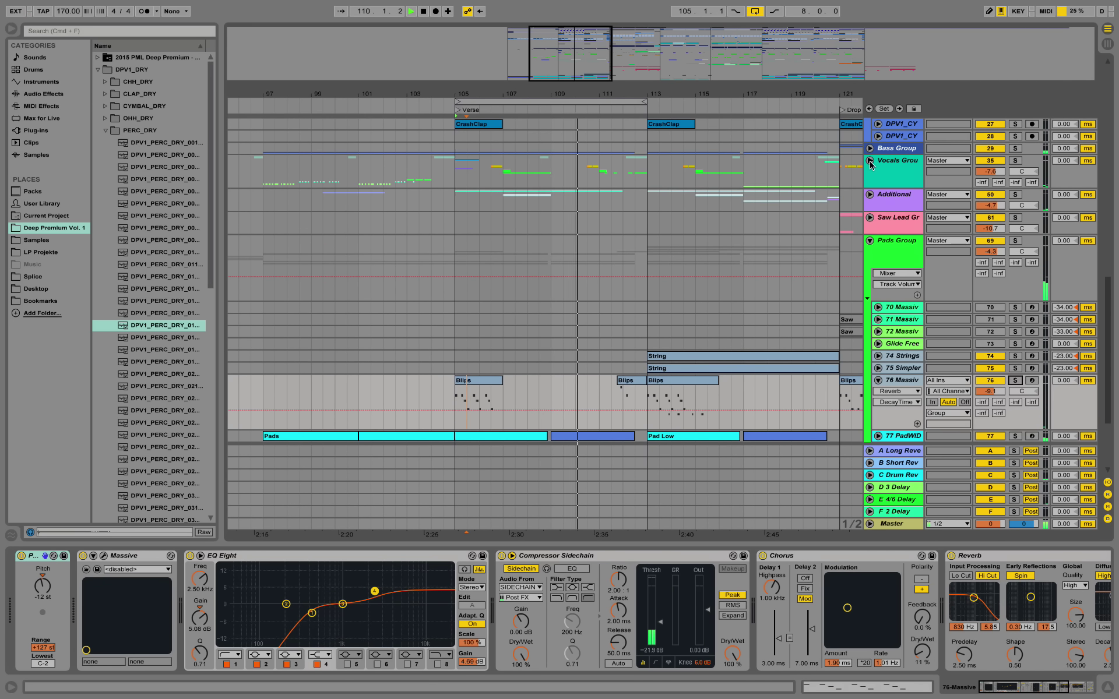
left_click(869, 194)
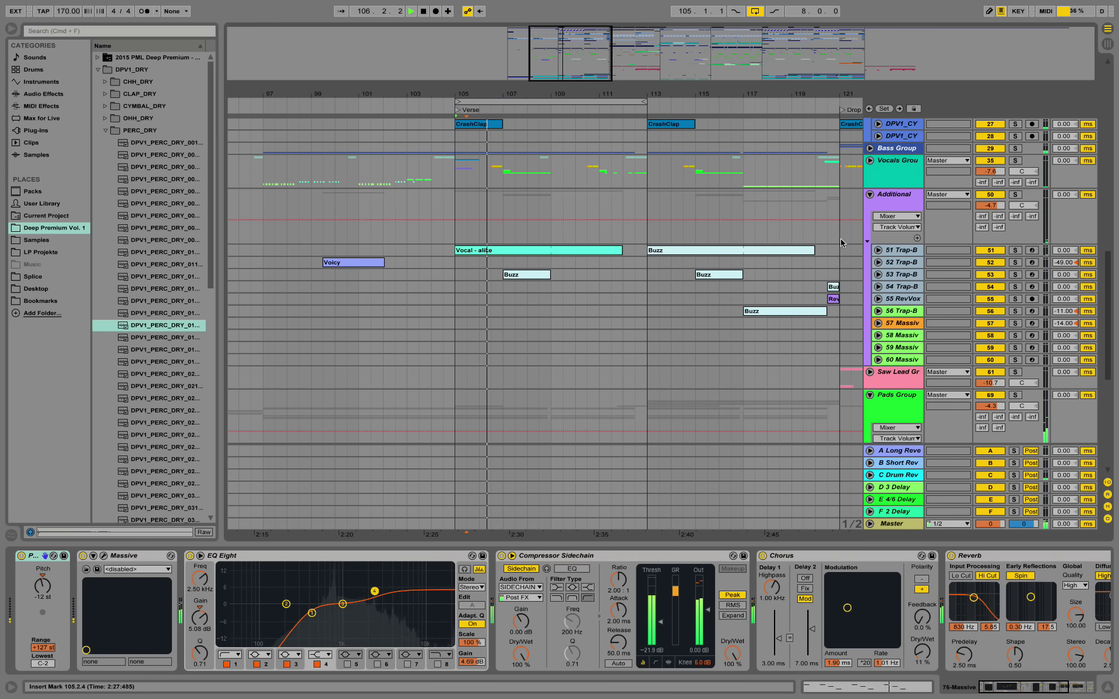
scroll(833, 248, "up", 2)
key("space")
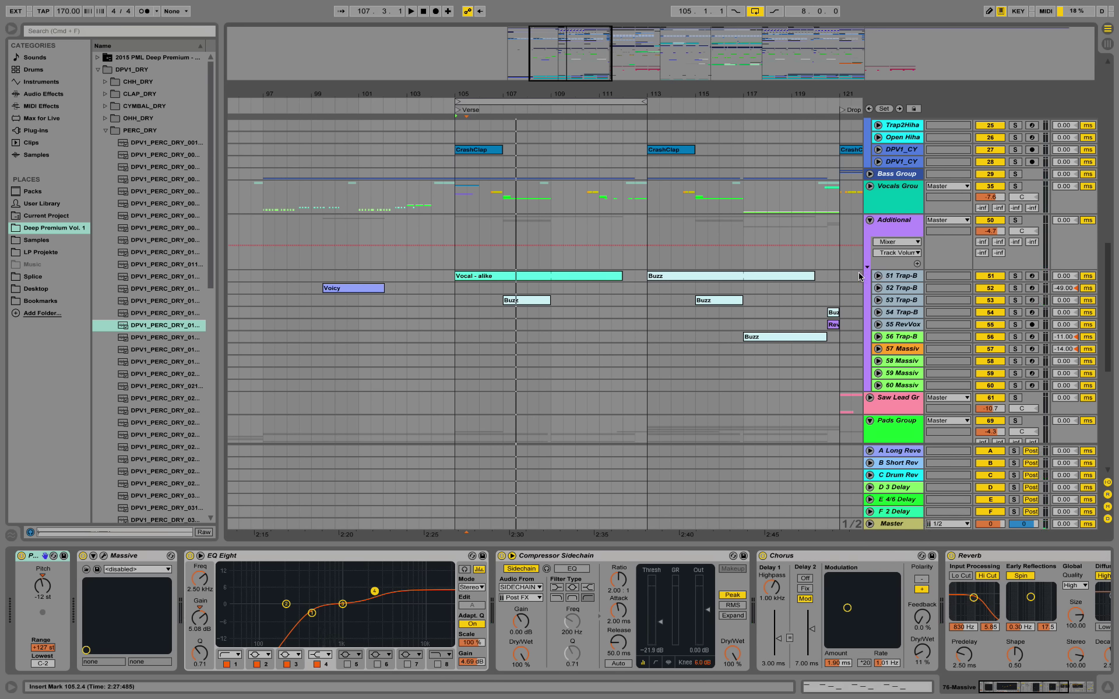
Step: Look over the Verse drum and percussion tracks, and fold the 2 Original track
scroll(765, 226, "up", 3)
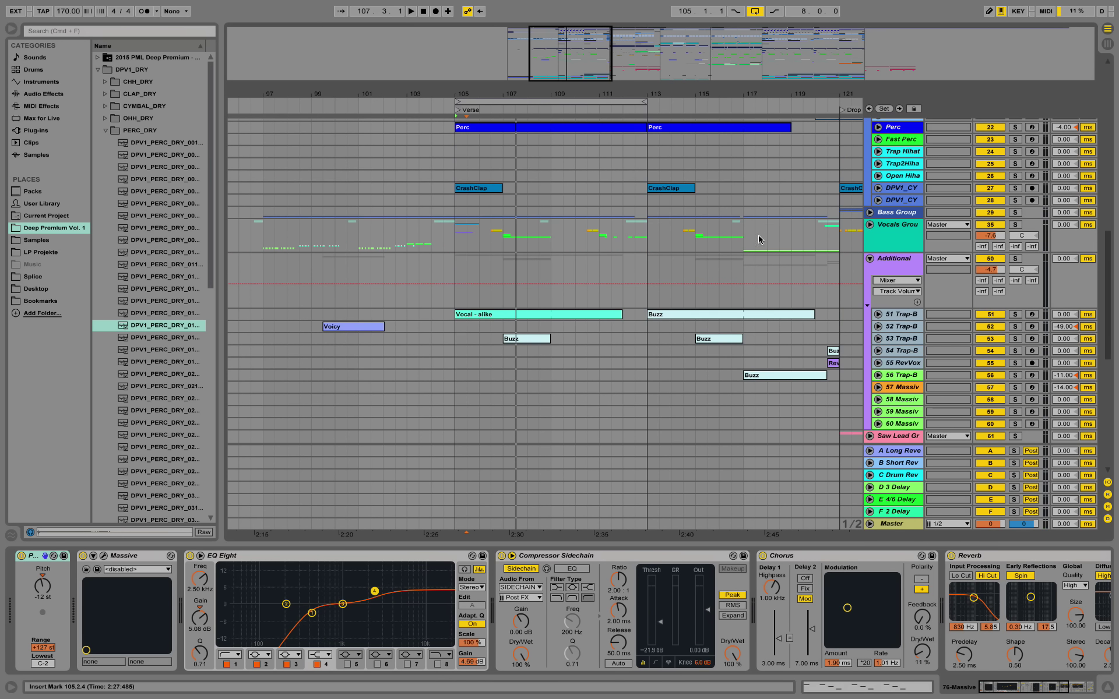
scroll(765, 229, "up", 10)
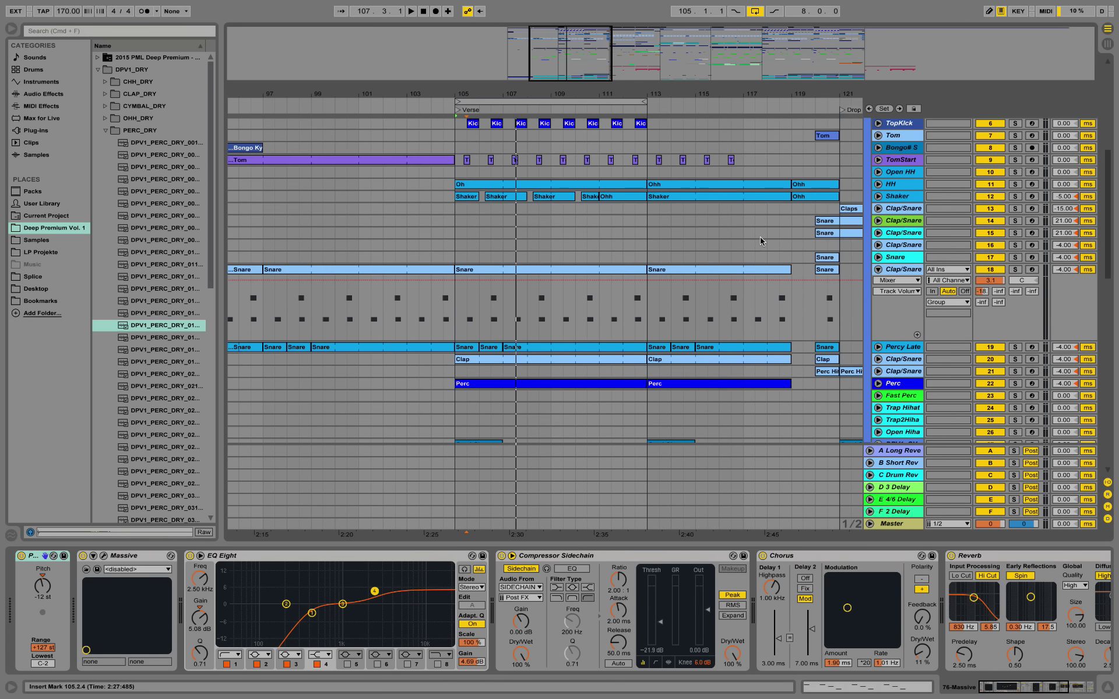
scroll(761, 239, "up", 7)
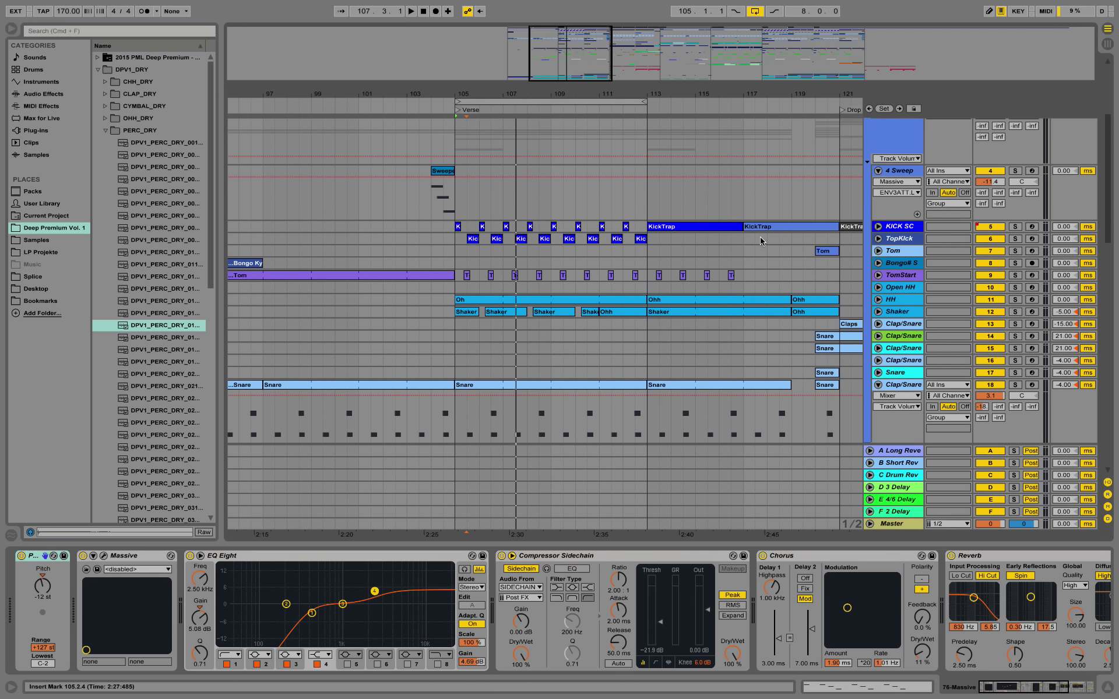
scroll(760, 238, "up", 2)
scroll(747, 280, "down", 11)
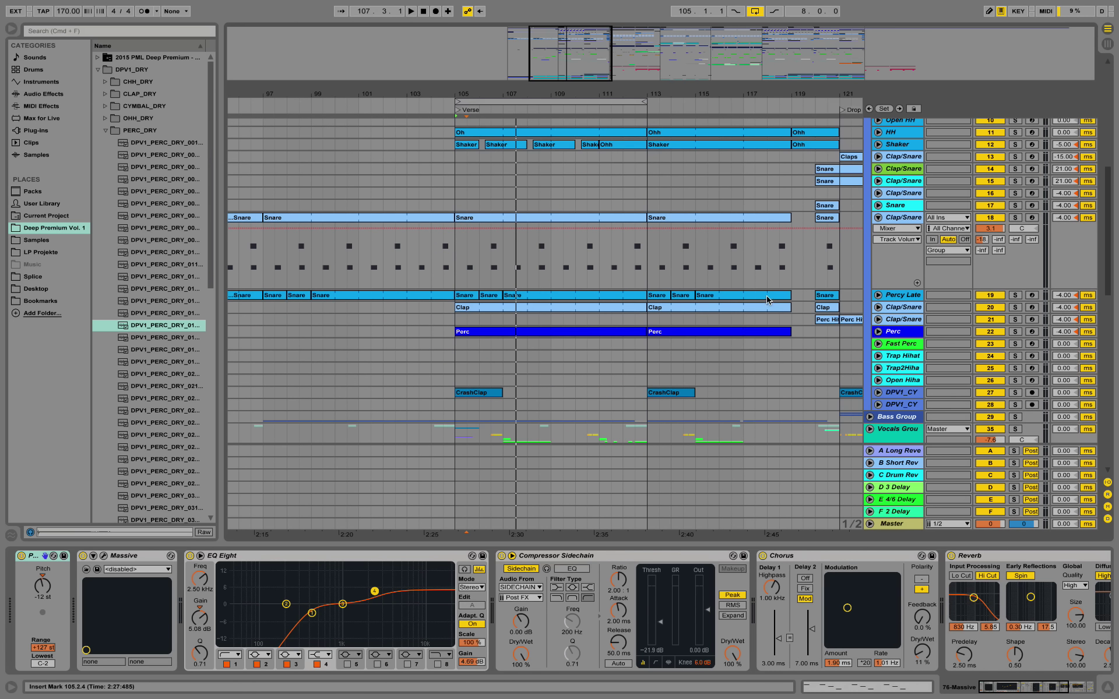
scroll(767, 263, "up", 8)
scroll(766, 233, "up", 4)
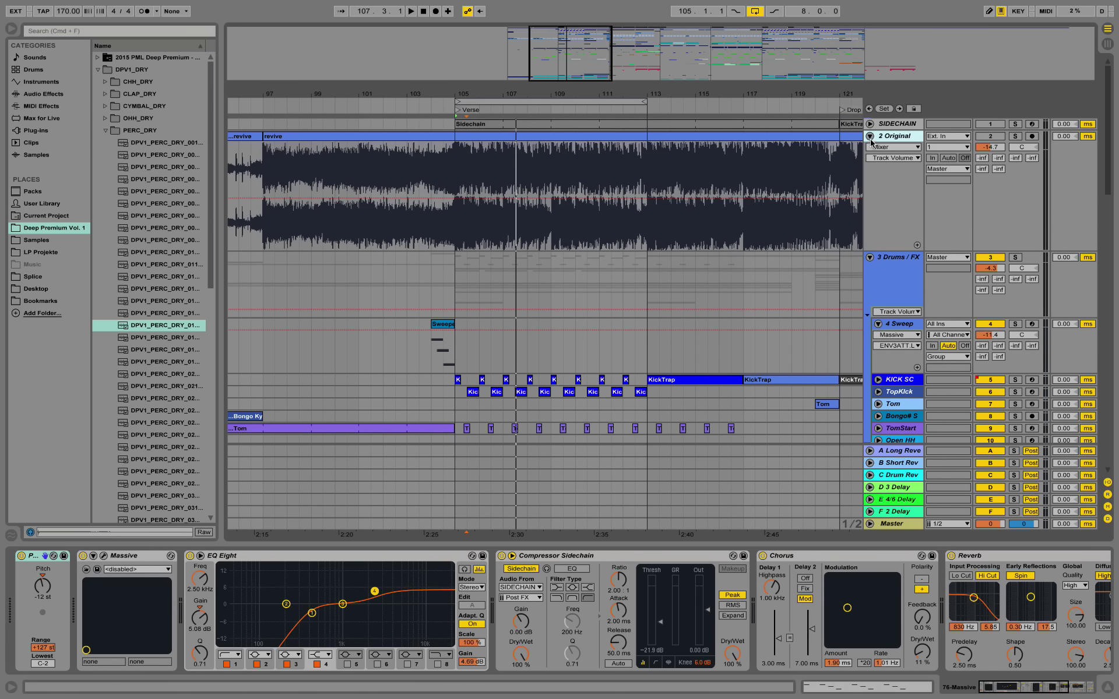
left_click(869, 136)
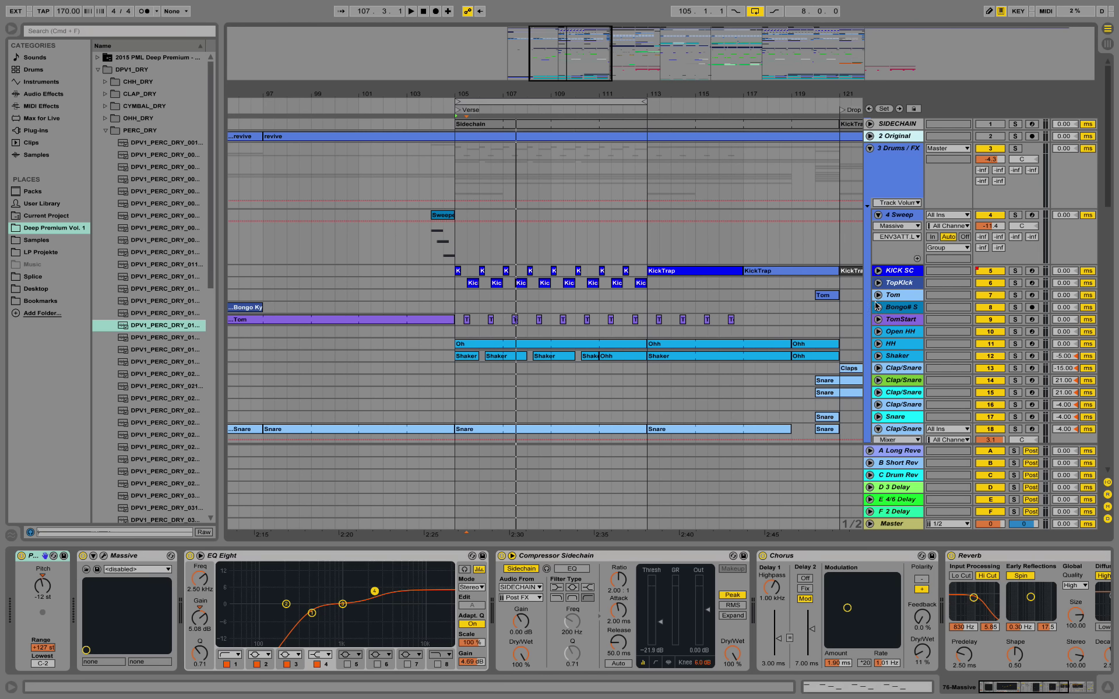
Step: Fold the 3 Drums / FX group in the arrangement
scroll(727, 324, "down", 5)
scroll(727, 324, "up", 5)
left_click(870, 148)
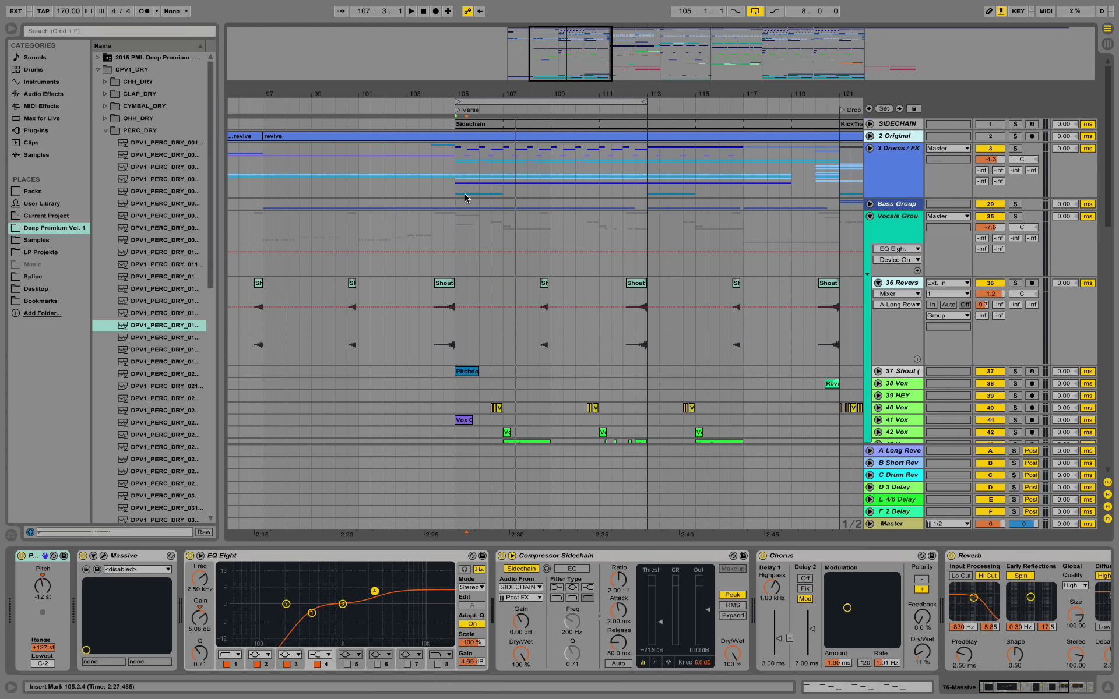
Step: Play the Verse from bar 105 while looking over the tracks of the Vocals group, and stop playback
left_click(456, 224)
key("space")
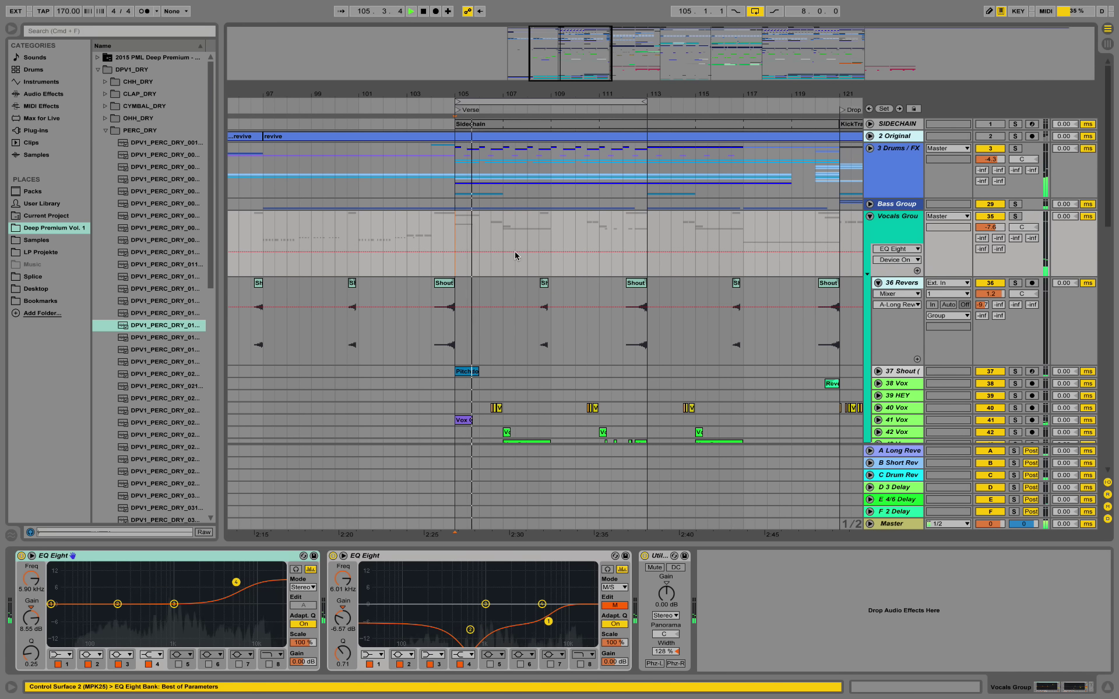
scroll(533, 268, "down", 2)
scroll(533, 268, "down", 2)
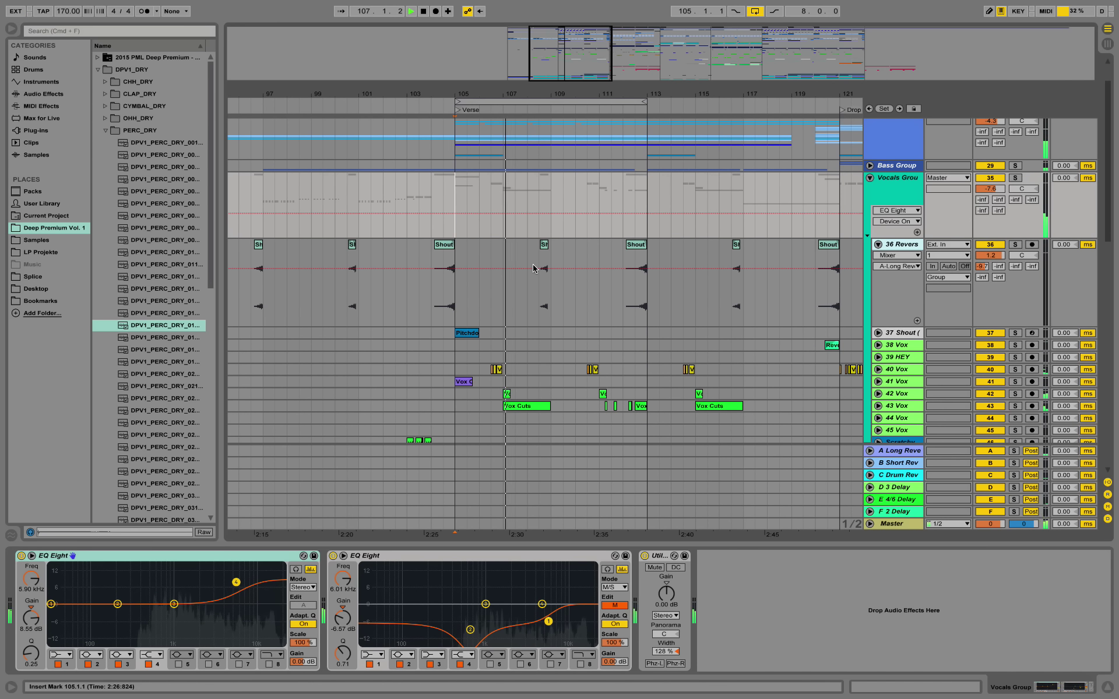
scroll(533, 268, "down", 2)
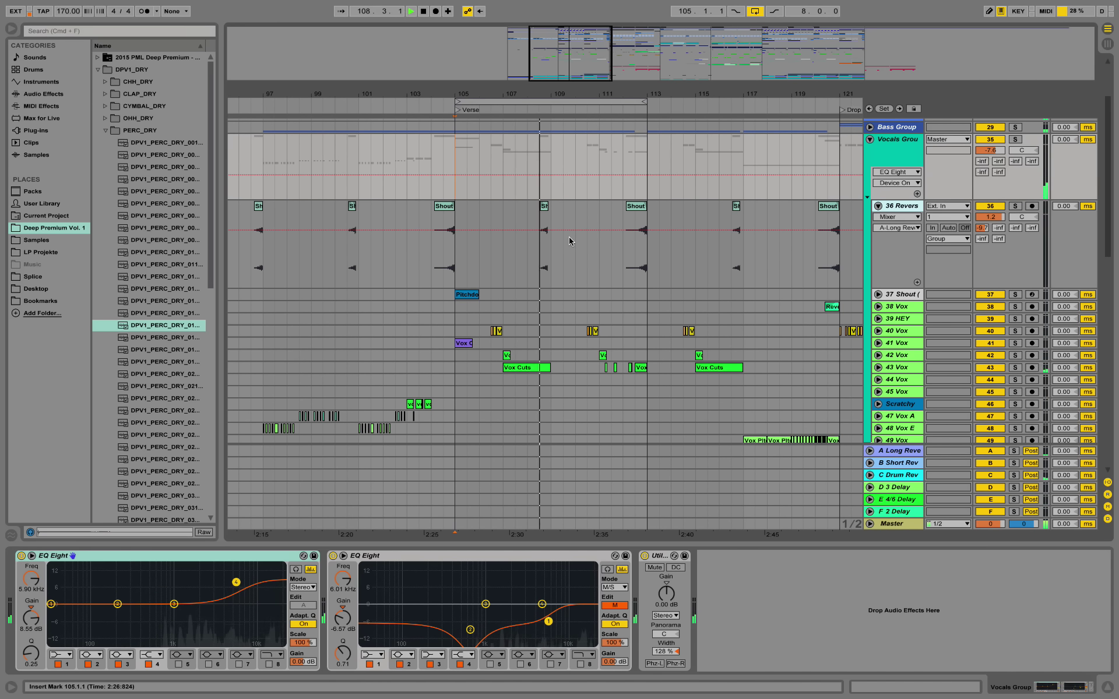
key("space")
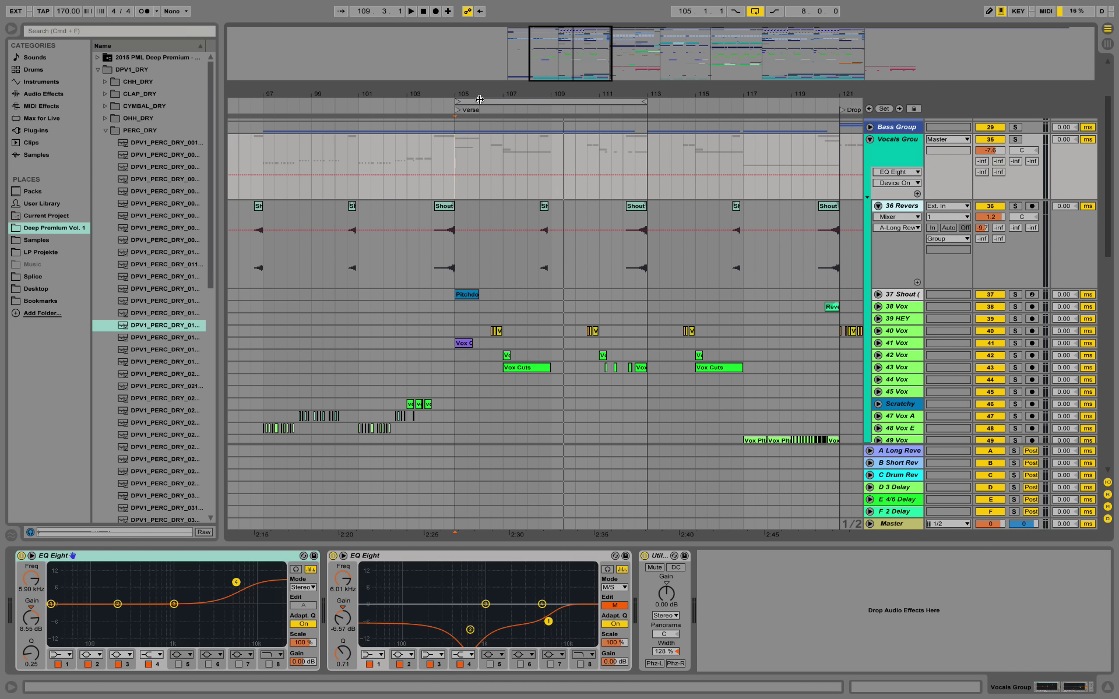
Step: Unfold the 37 Shout track, solo it, and audition its Pitchdown clip from bar 105
left_click_drag(479, 100, 391, 105)
left_click(878, 295)
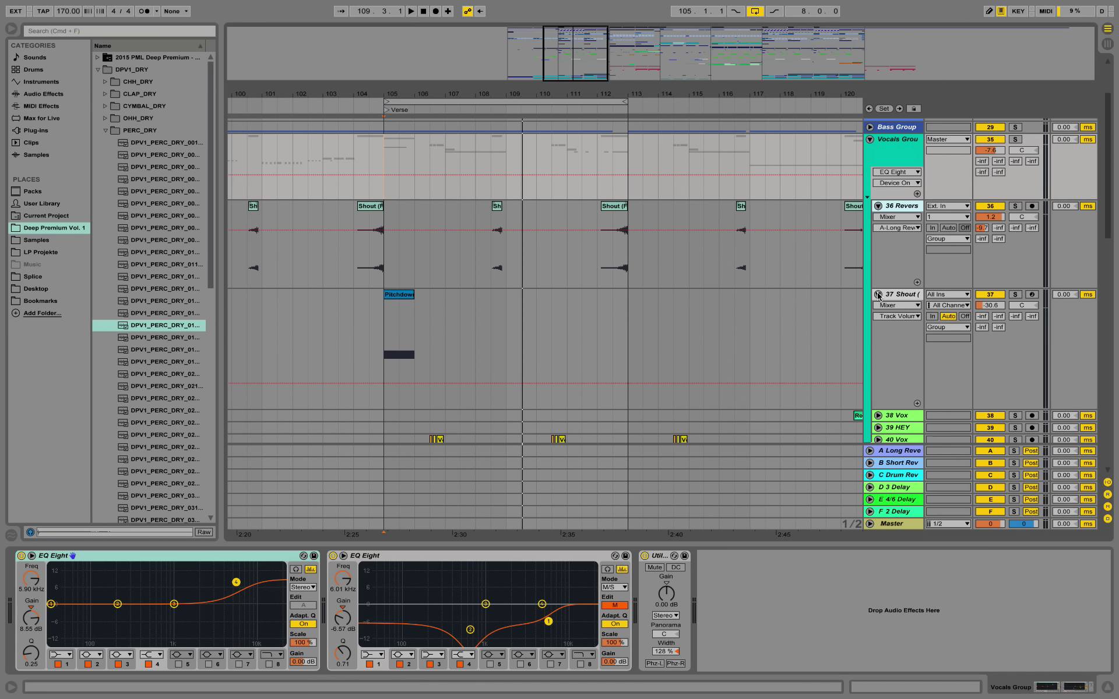
left_click(913, 296)
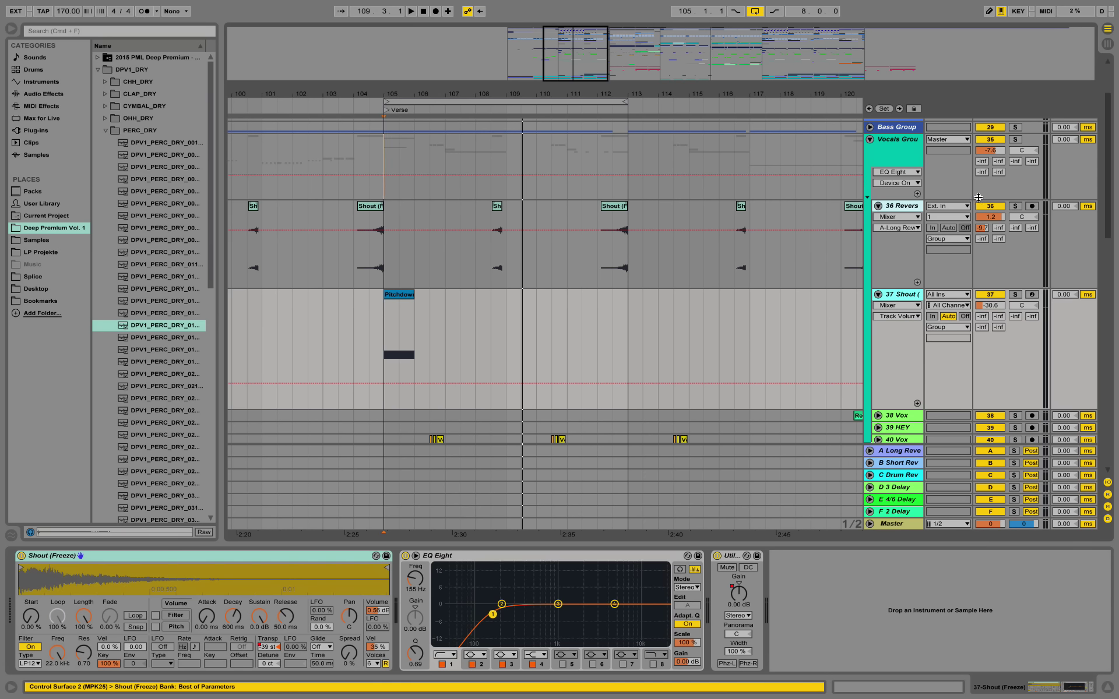
left_click(1014, 294)
key("space")
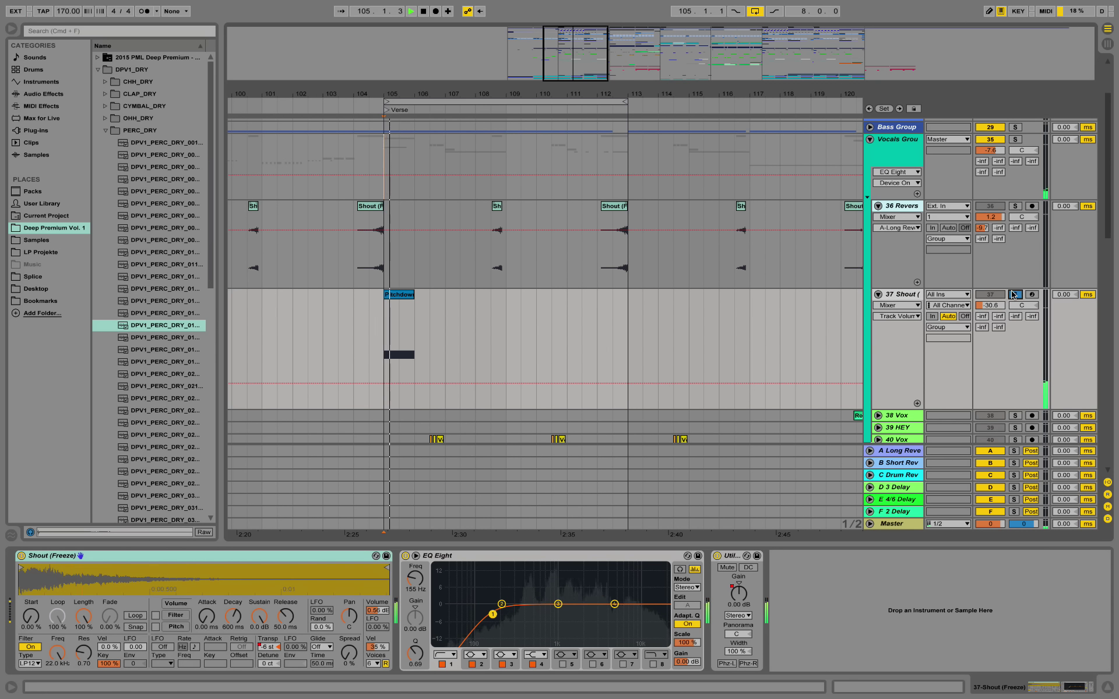
key("space")
Step: Show the Shout (Freeze) sampler's Transpose automation over the Pitchdown clip and enlarge the 37 Shout lane
left_click(399, 309)
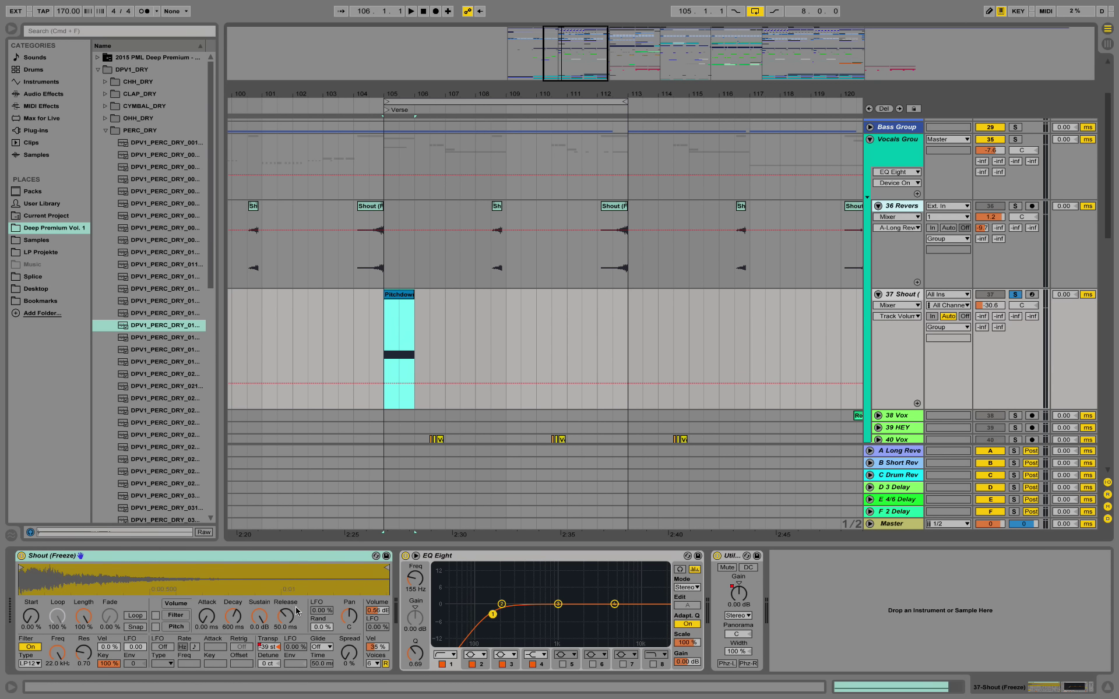
left_click(274, 652)
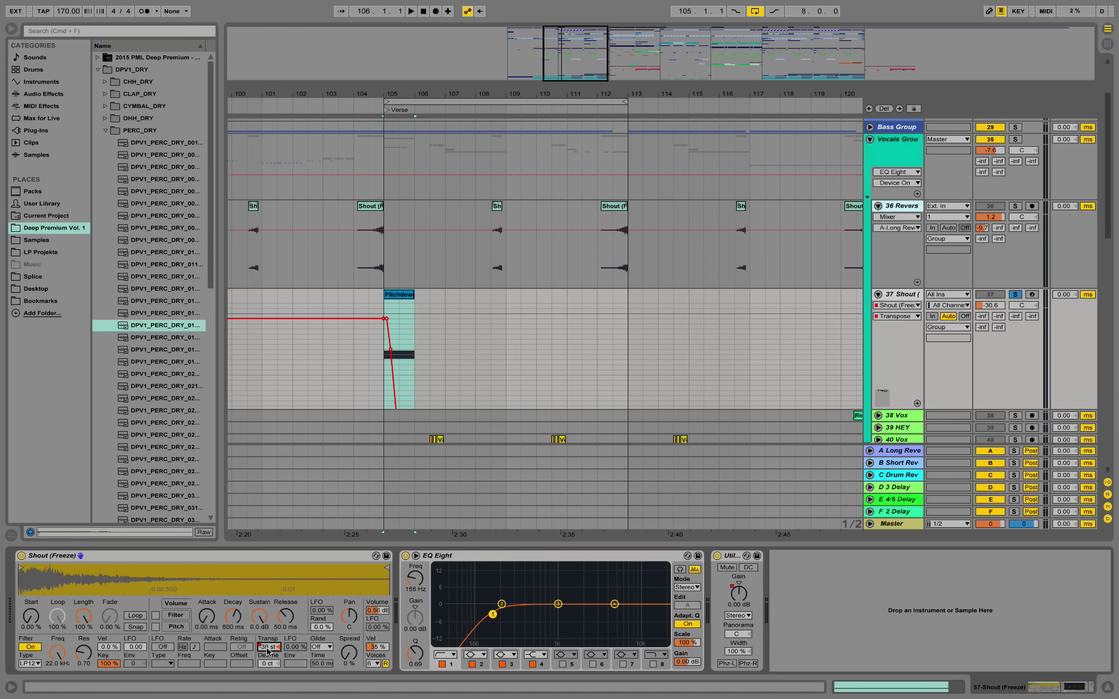
scroll(476, 254, "down", 4)
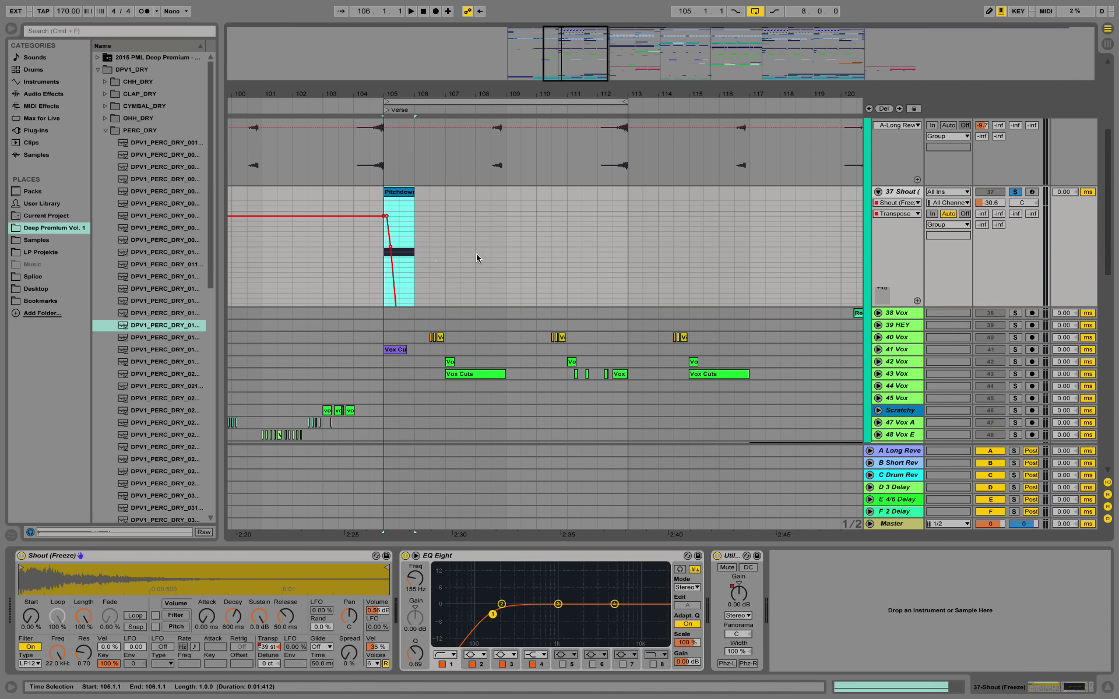
left_click_drag(905, 305, 904, 435)
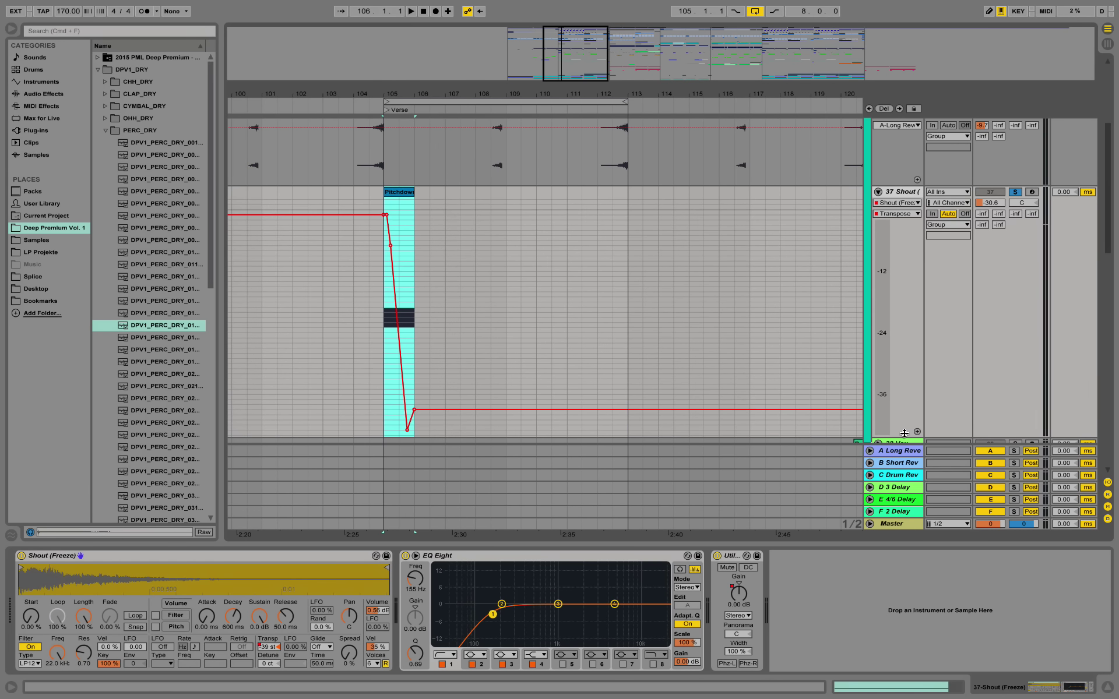
Step: Inspect the MIDI note inside the Pitchdown clip and return to the track's devices
double_click(393, 194)
left_click(327, 481)
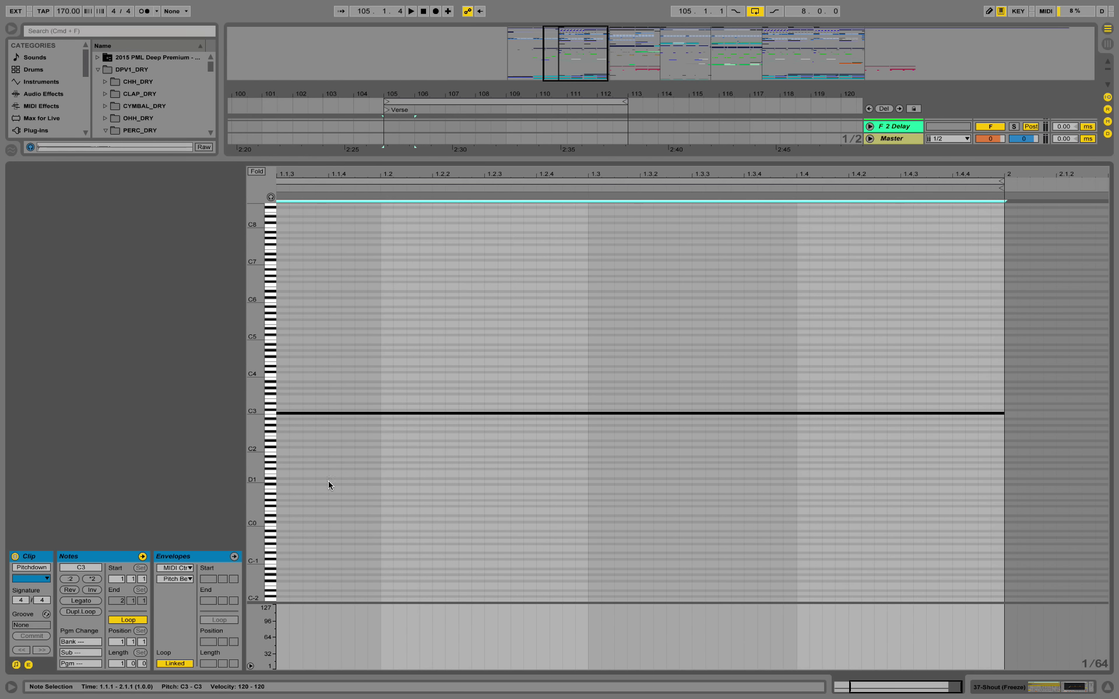
left_click(1037, 686)
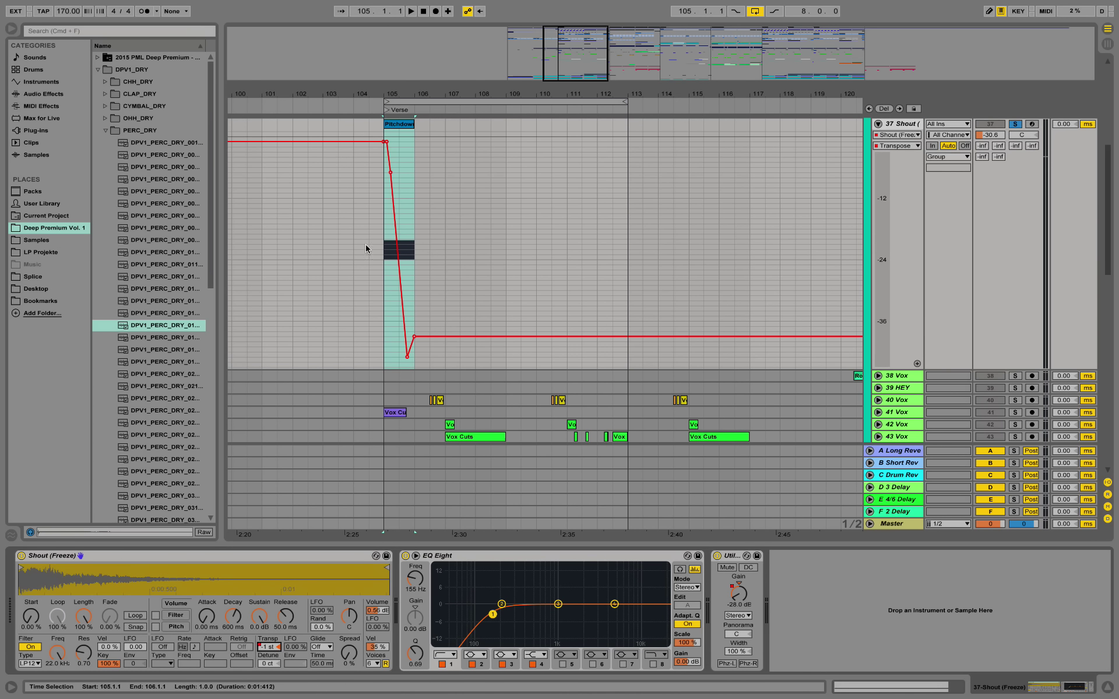
Step: Replay the Pitchdown clip with its Transpose automation, and fold the 37 Shout track
key("space")
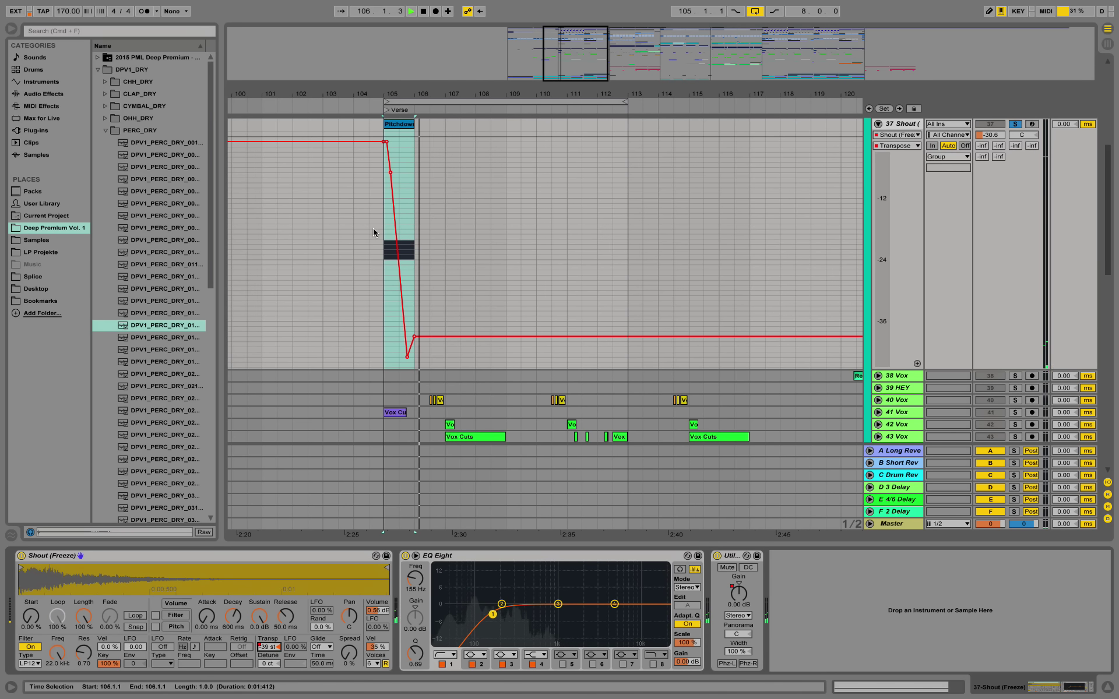
key("space")
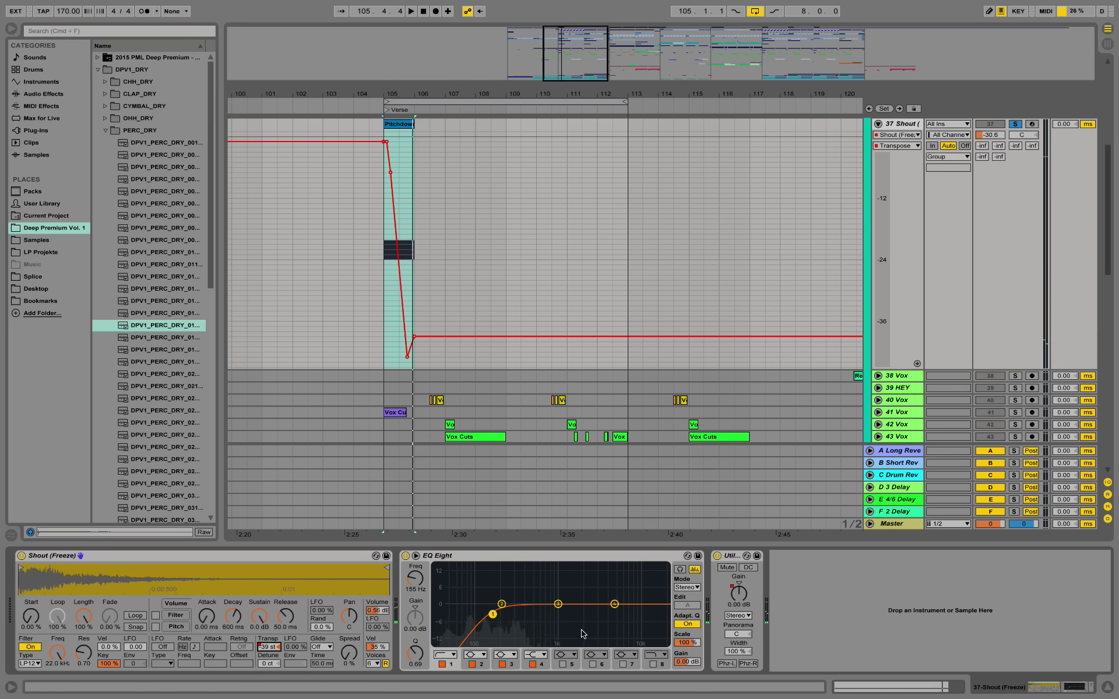
key("space")
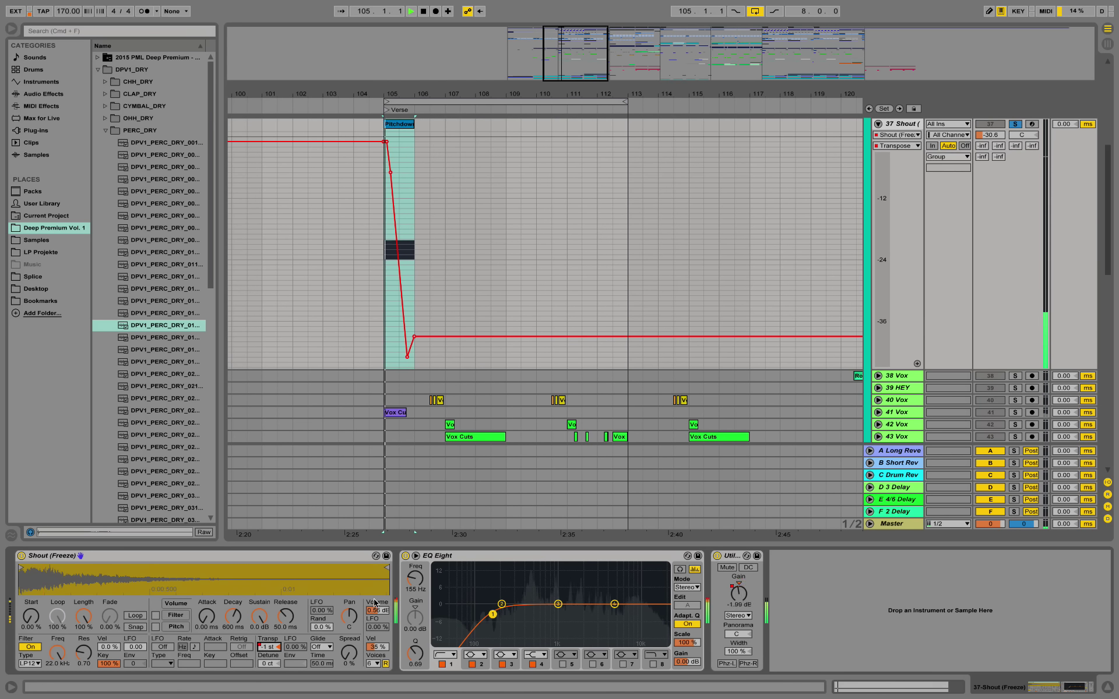
scroll(749, 199, "up", 1)
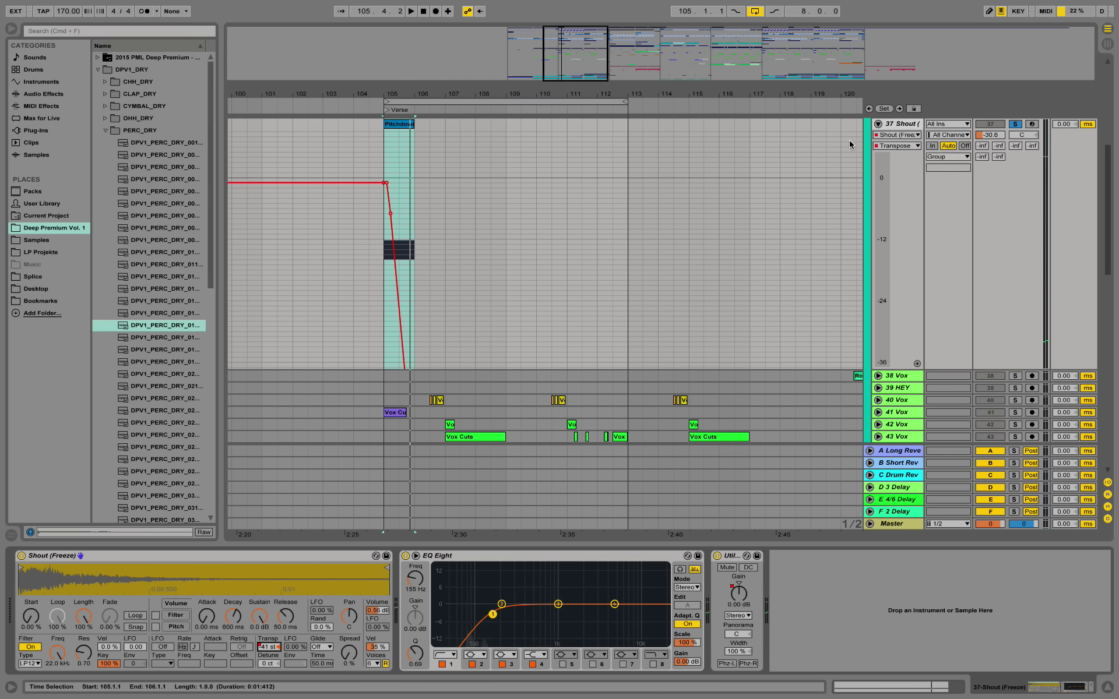
scroll(874, 169, "up", 3)
left_click(879, 176)
Step: Unfold the 41 Vox track, solo it in place of 37 Shout, and audition its vocal cuts from bar 105
scroll(907, 193, "up", 1)
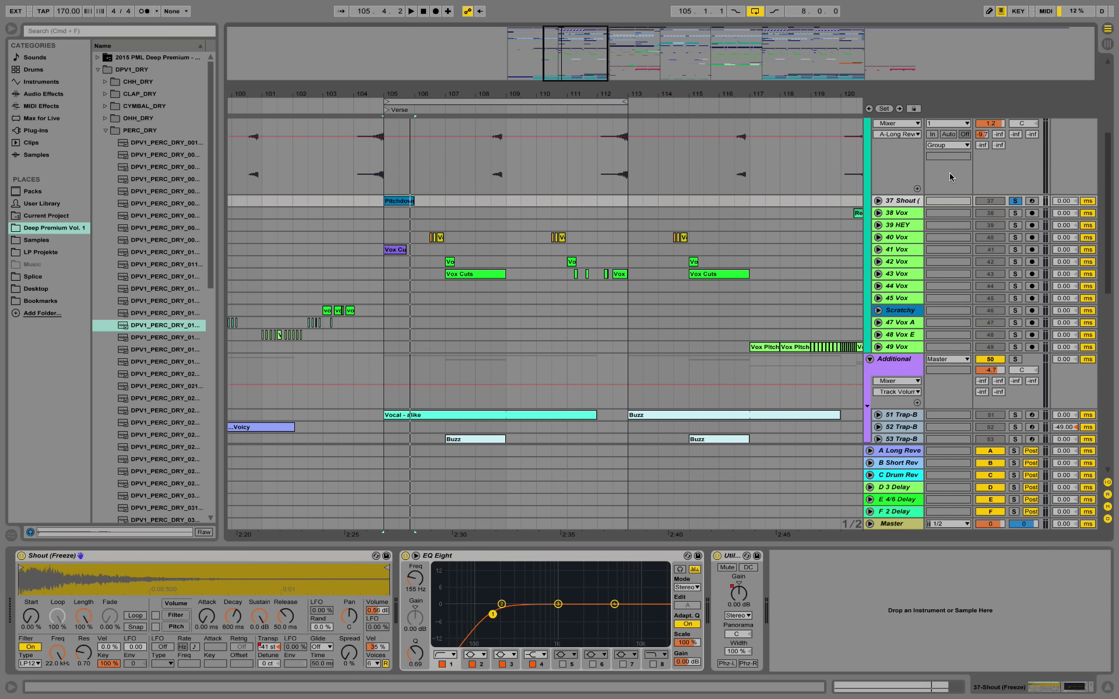
left_click(879, 249)
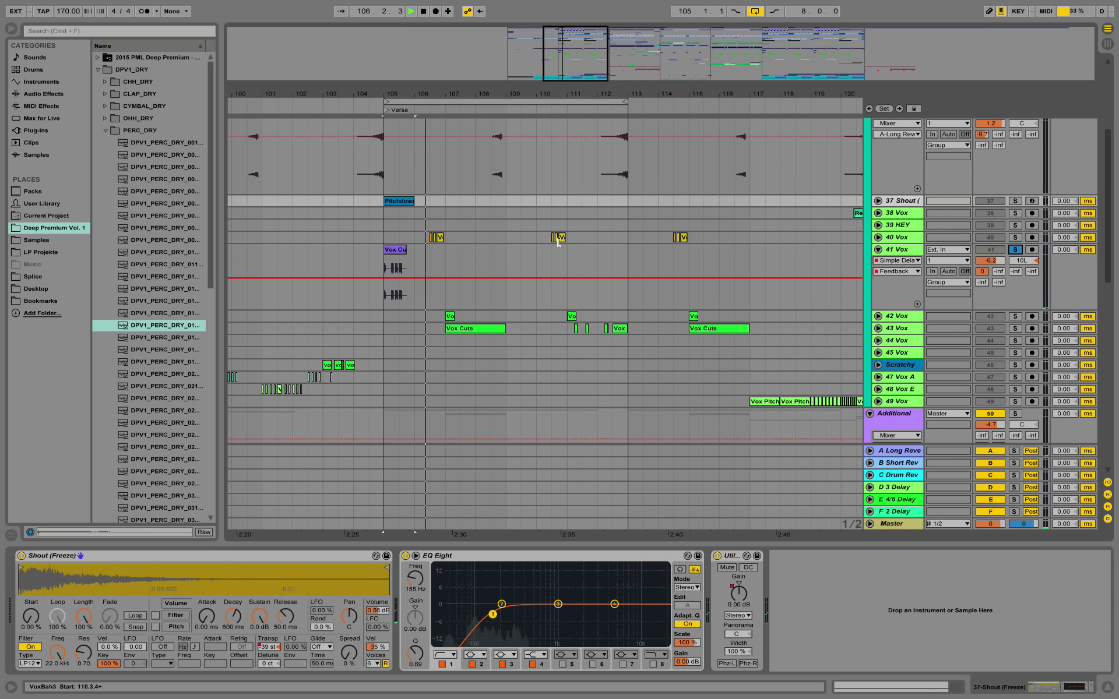
key("space")
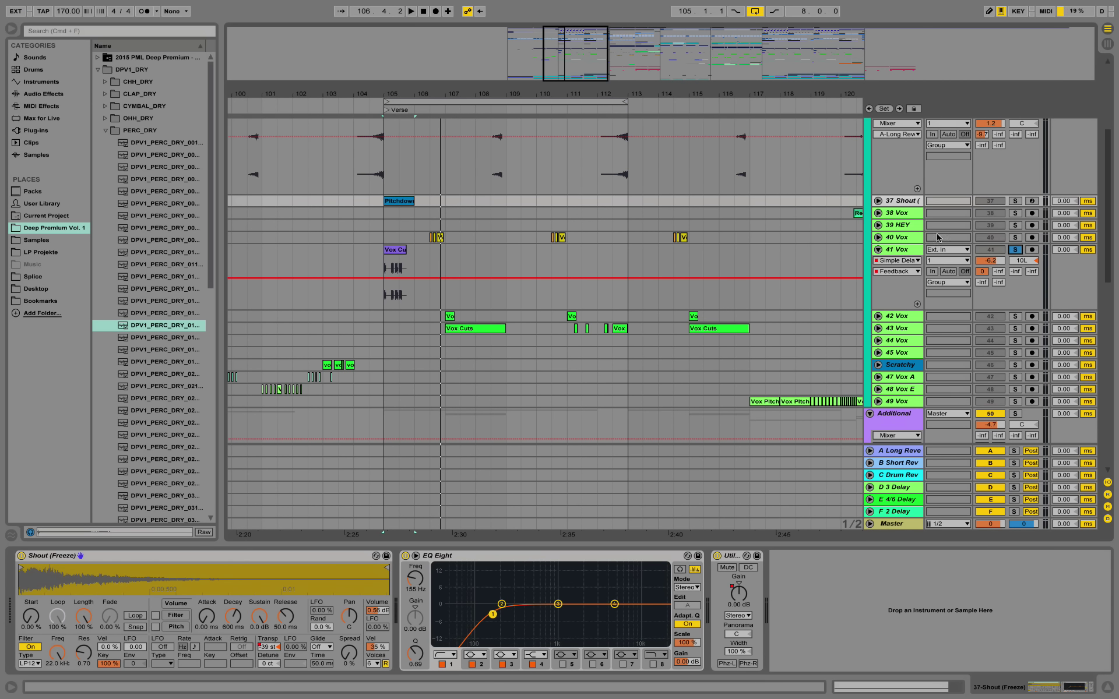
Step: Browse the Samples folder and preview several VVE2 Vocal Shots samples, including 018, 009 and 012
left_click(36, 240)
left_click(182, 197)
left_click(178, 204)
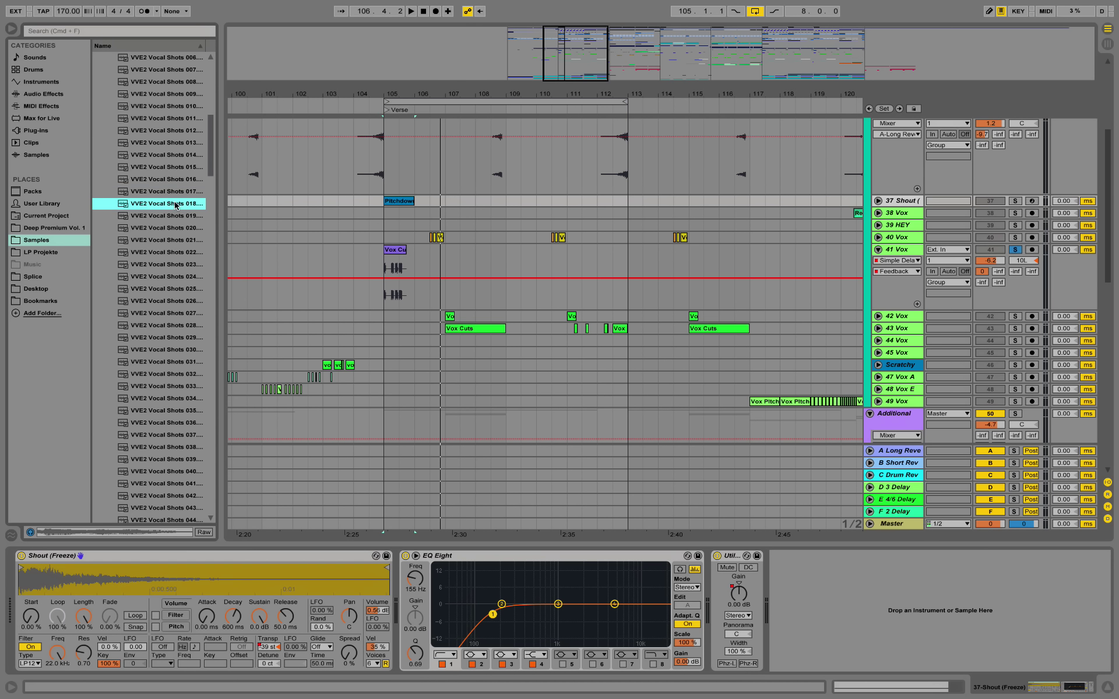
left_click(174, 180)
left_click(177, 131)
left_click(184, 97)
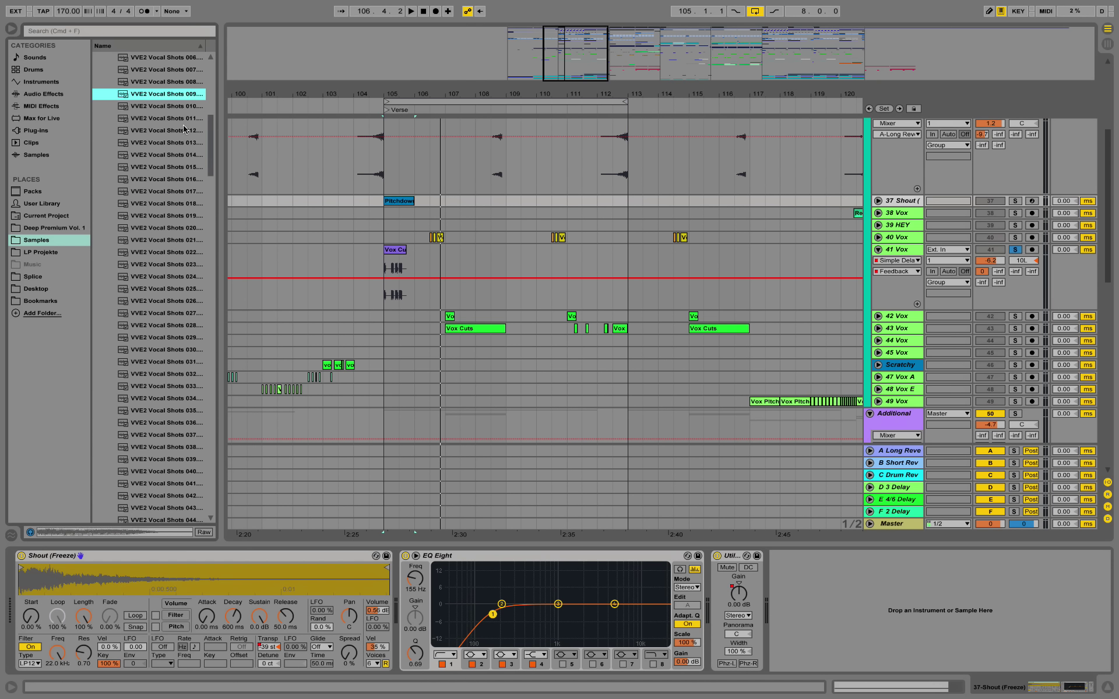
left_click(183, 134)
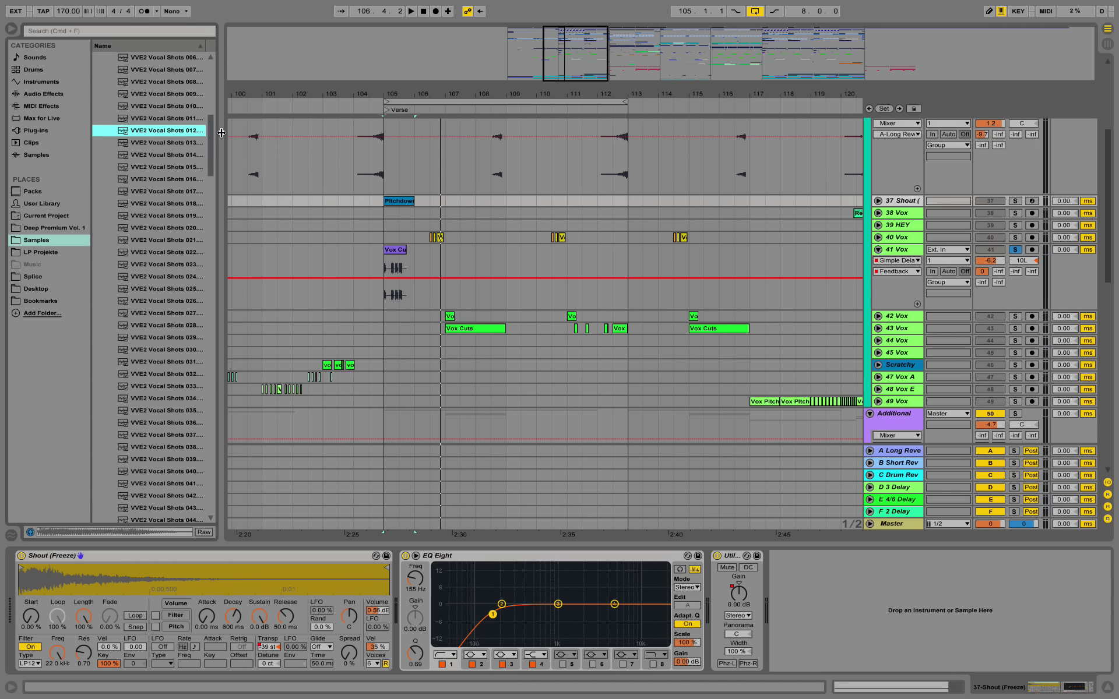
Step: Examine the Vox Cuts-3 clip on 41 Vox up close, select its full length, and view its available clip commands
left_click_drag(388, 93, 513, 196)
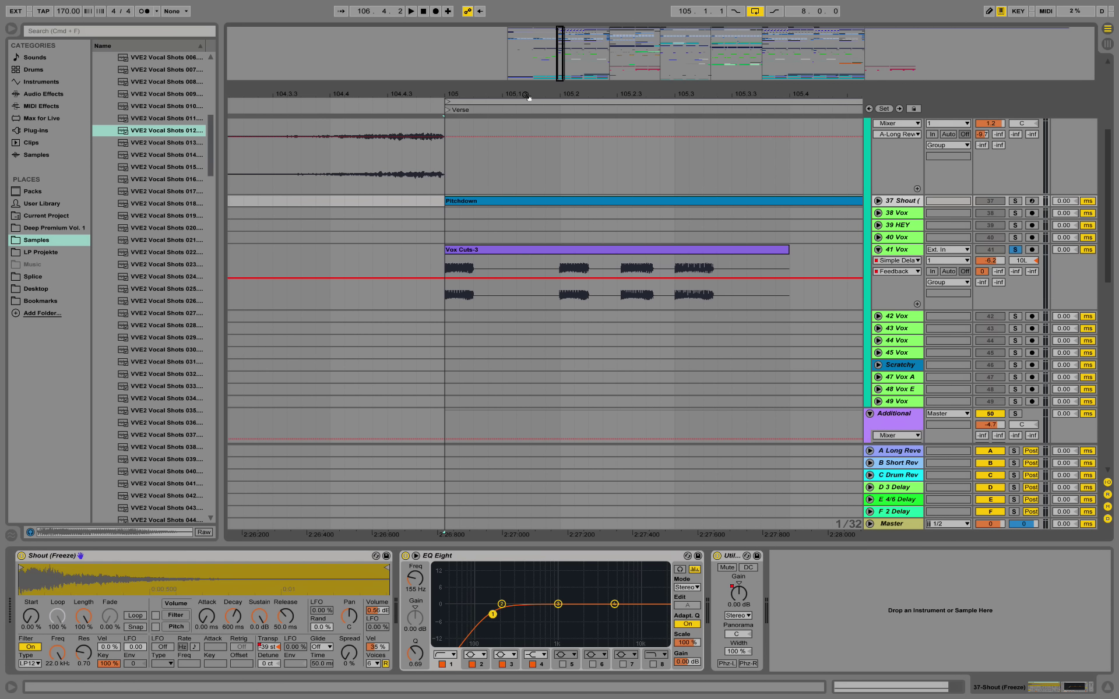
left_click_drag(529, 96, 426, 98)
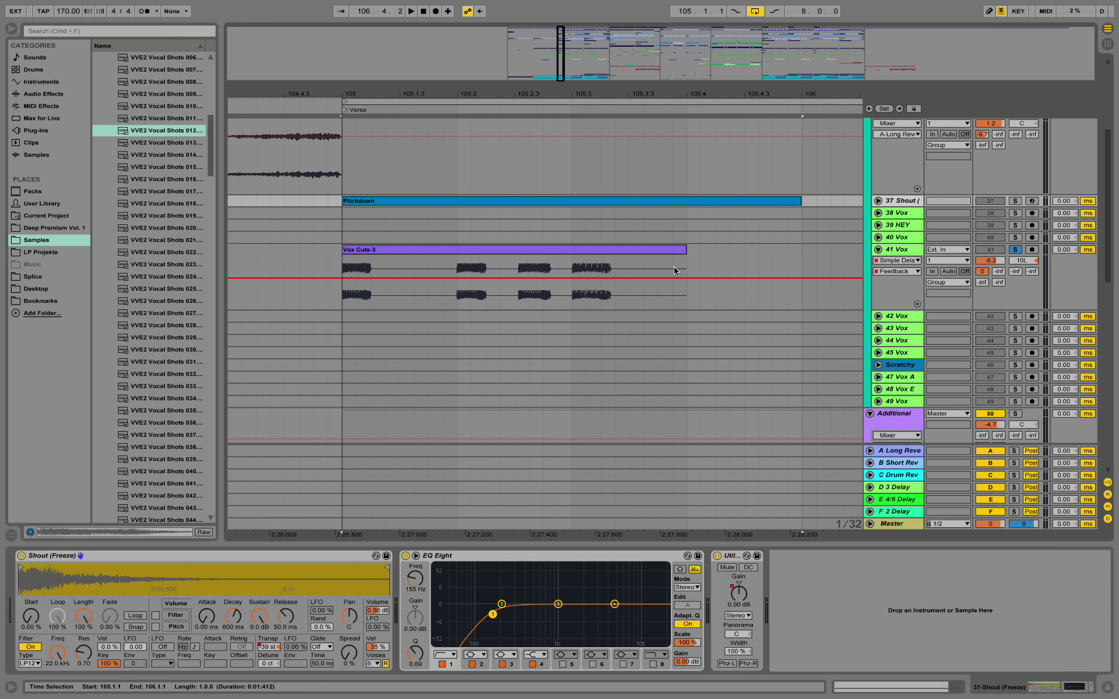
left_click_drag(686, 267, 342, 273)
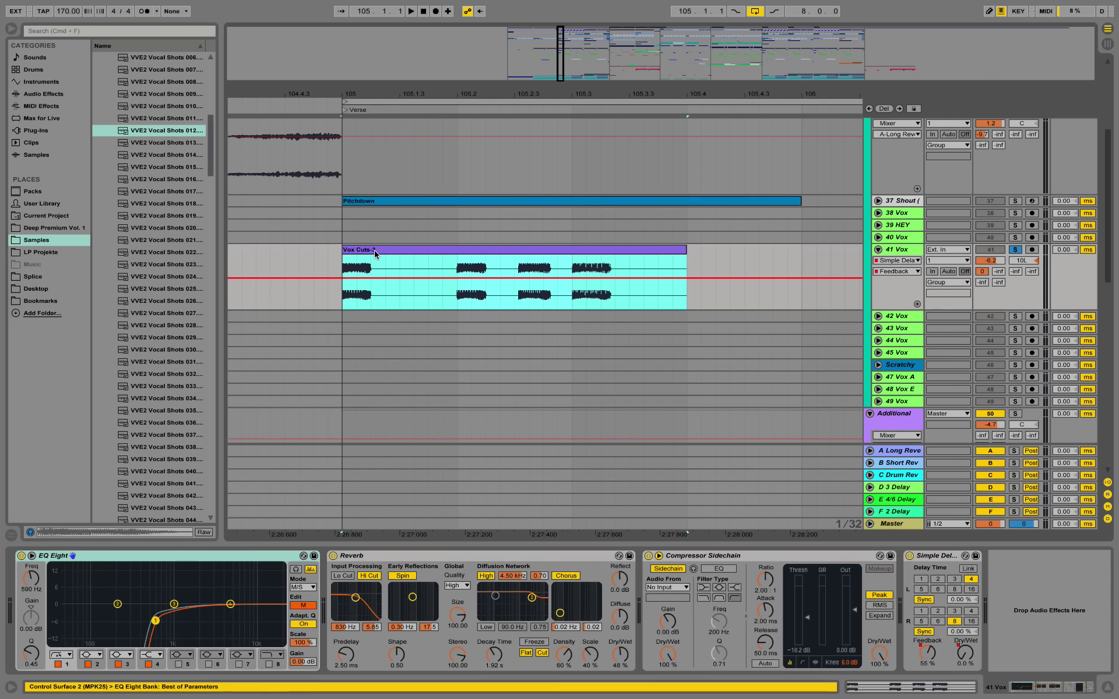
right_click(375, 250)
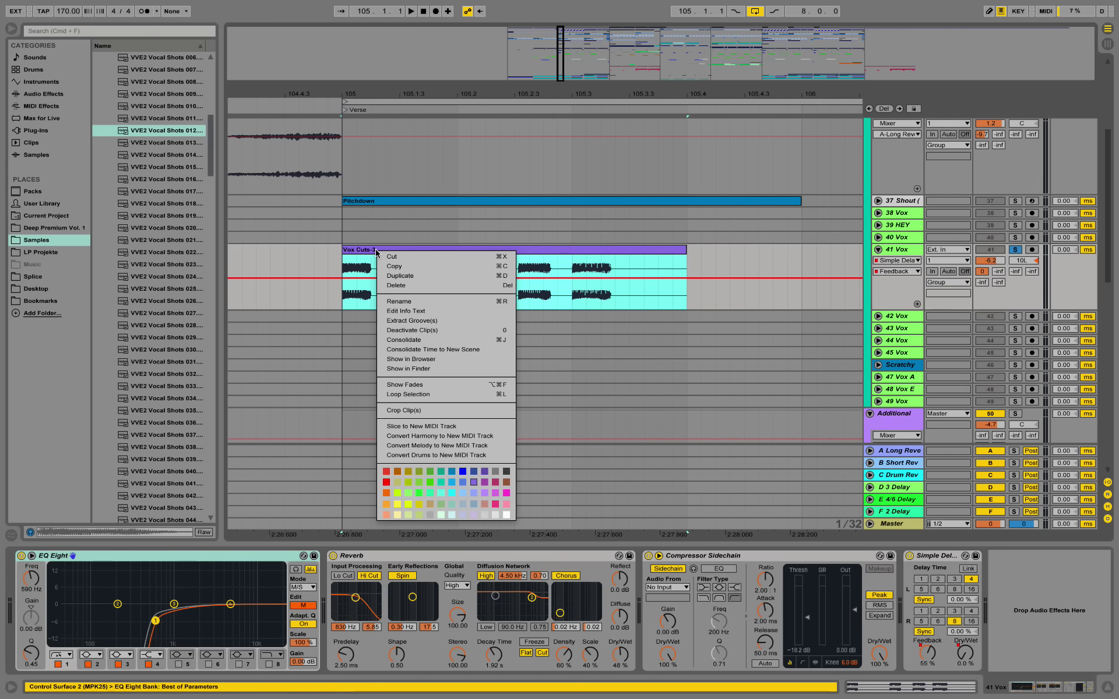
left_click(705, 237)
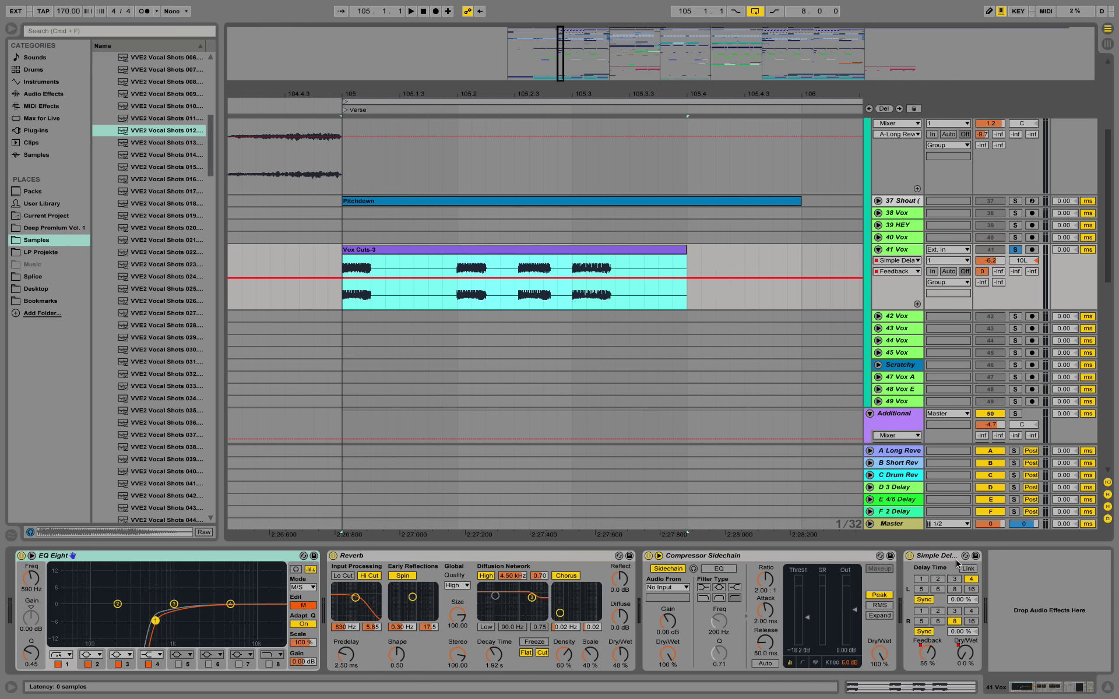
Step: Audition the soloed Vox Cuts-3 clip with its EQ, reverb, sidechain compressor and delay, restarting playback once
key("space")
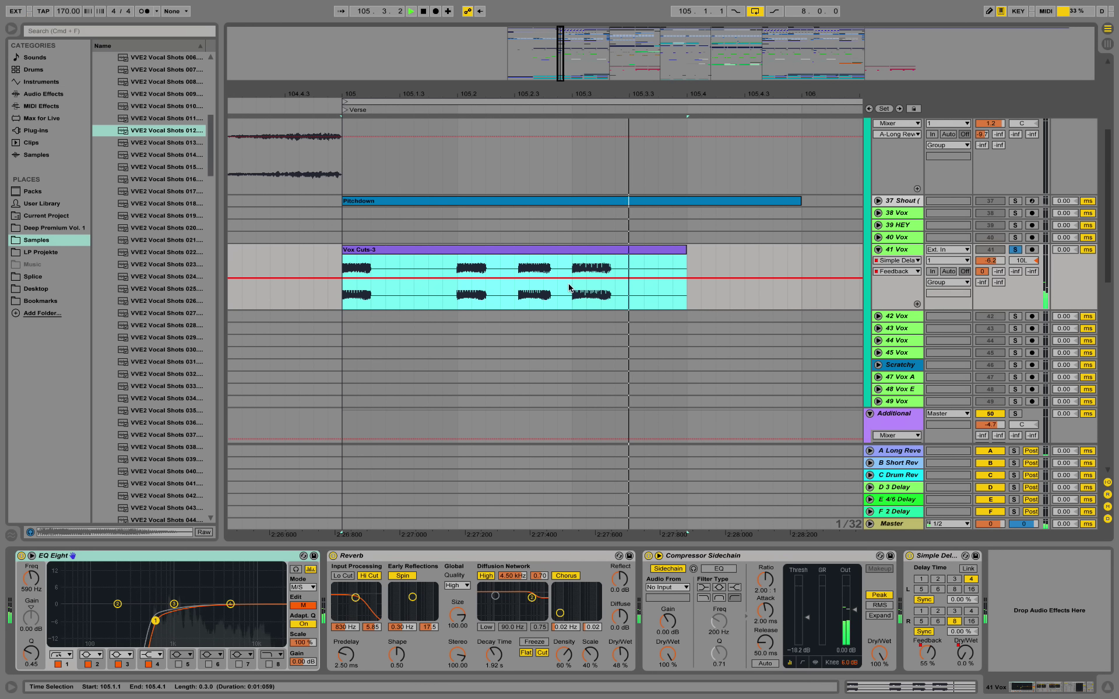
left_click_drag(517, 95, 330, 29)
key("space")
key("space")
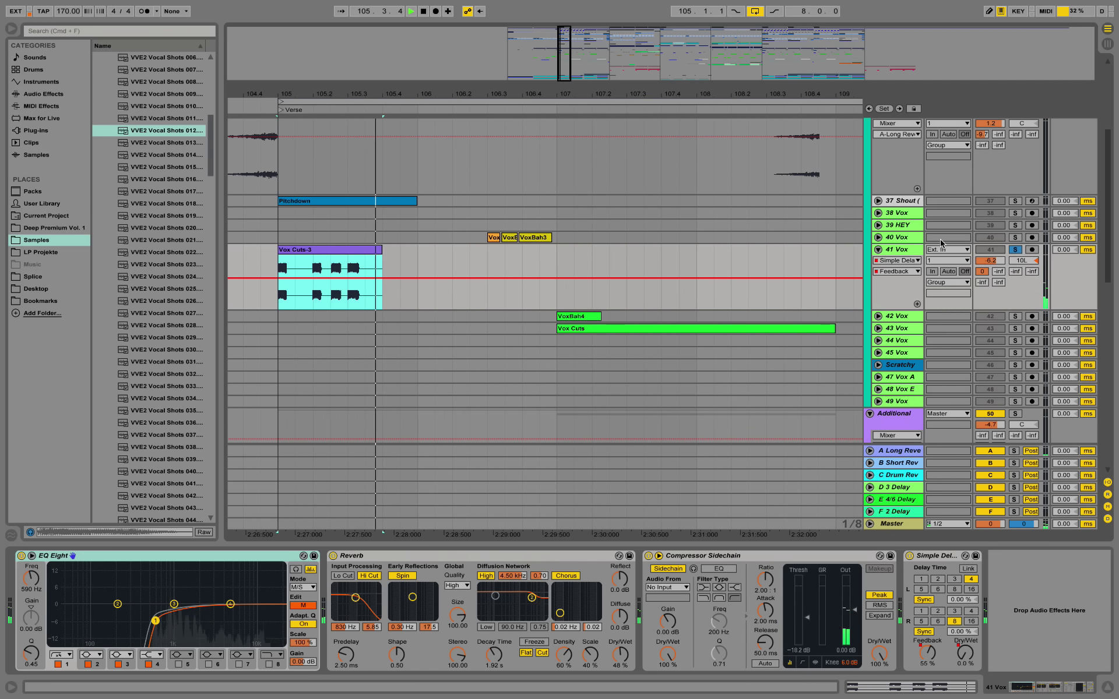
key("space")
Step: Unfold and enlarge the 40 Vox track to show its VoxBah waveforms, and reselect the Vox Cuts-3 clip on 41 Vox
left_click(886, 238)
left_click(879, 238)
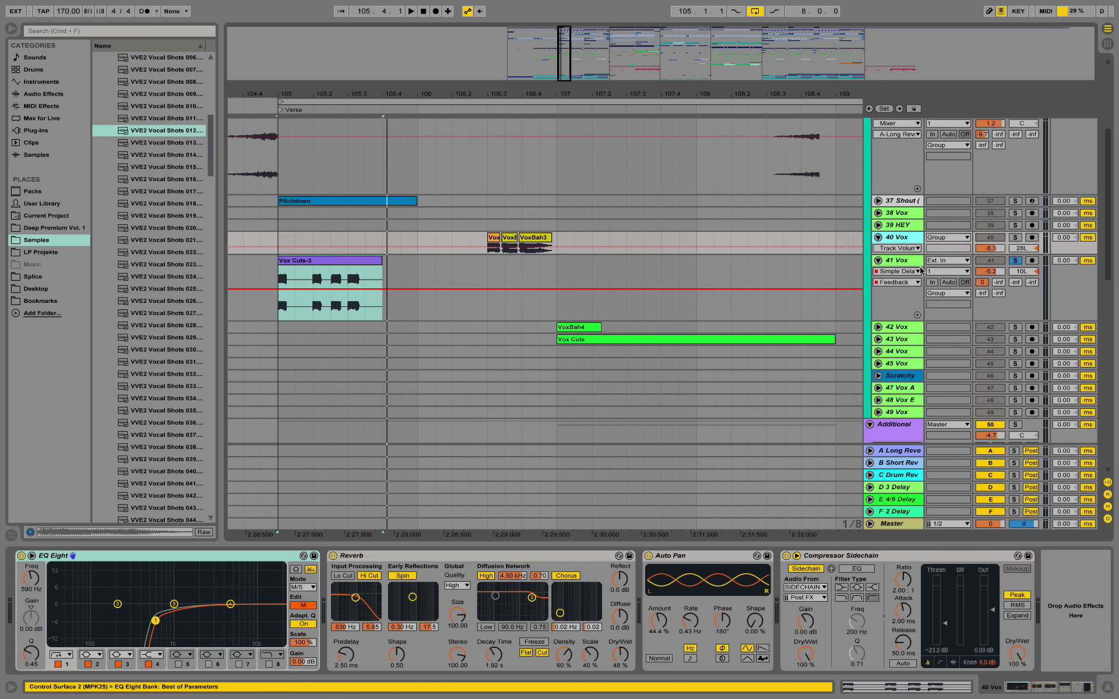
left_click(914, 248)
left_click(918, 247)
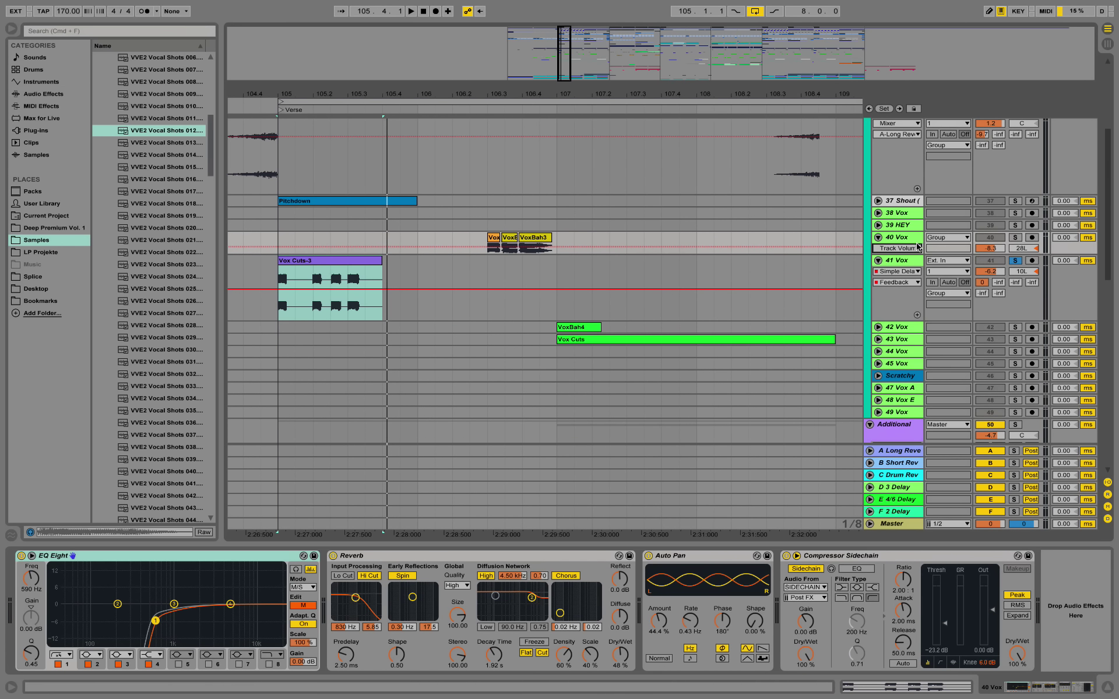
left_click_drag(918, 254, 916, 319)
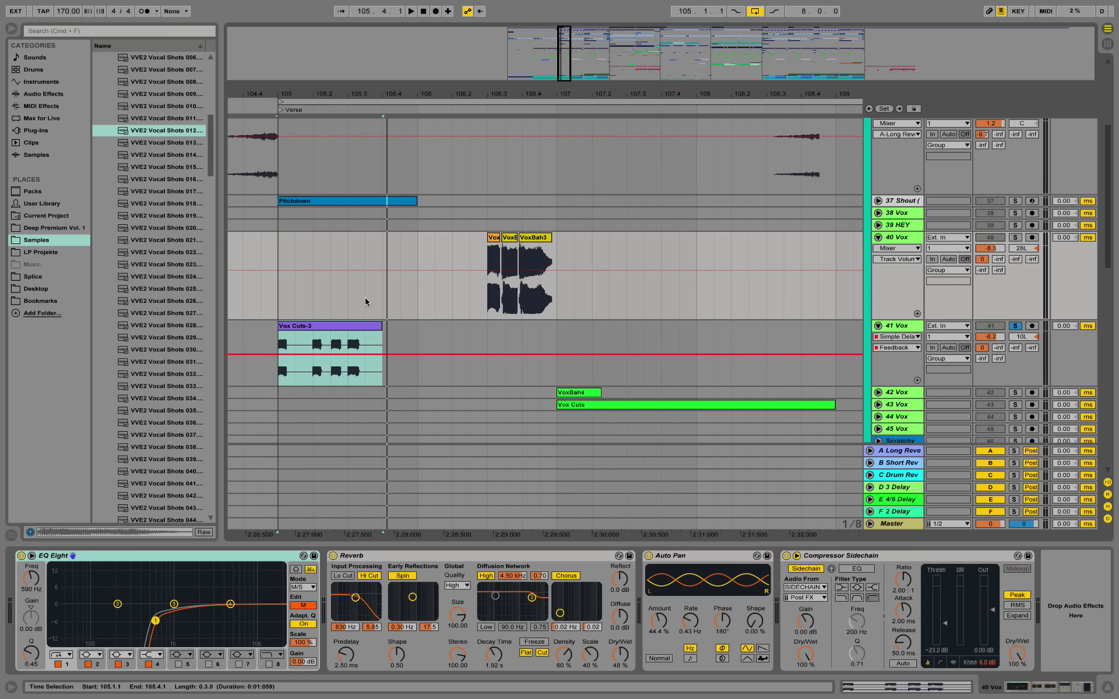
left_click(283, 326)
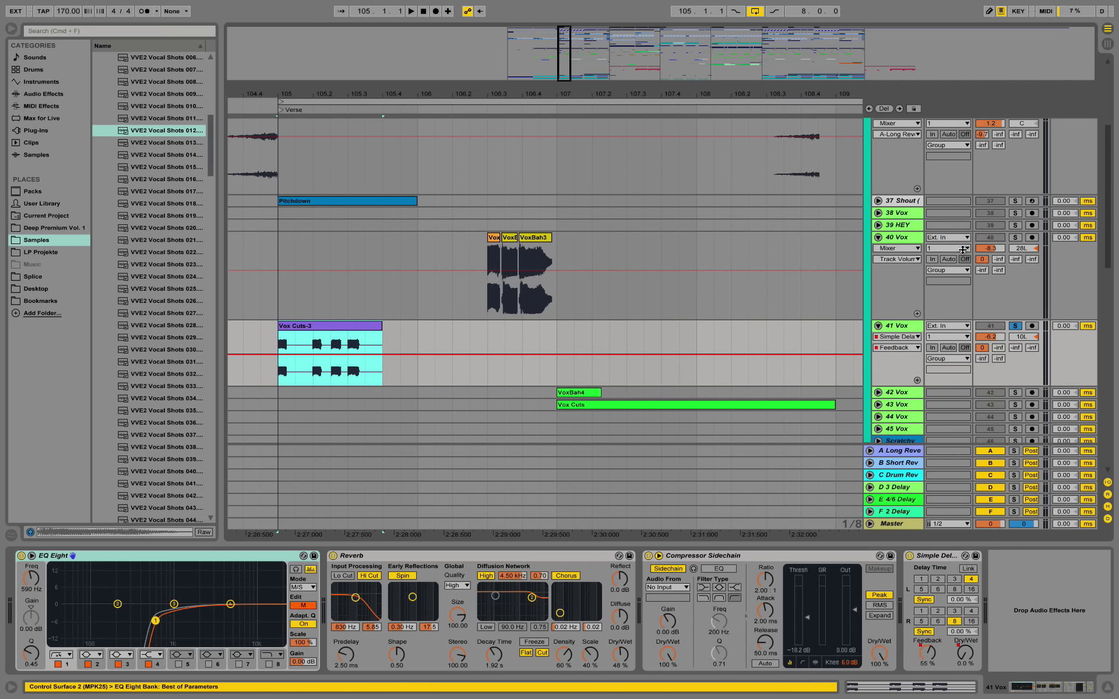
Step: Solo the 40 Vox track and audition its VoxBah clips from bar 106, restarting playback once
left_click(904, 241)
left_click(1014, 238)
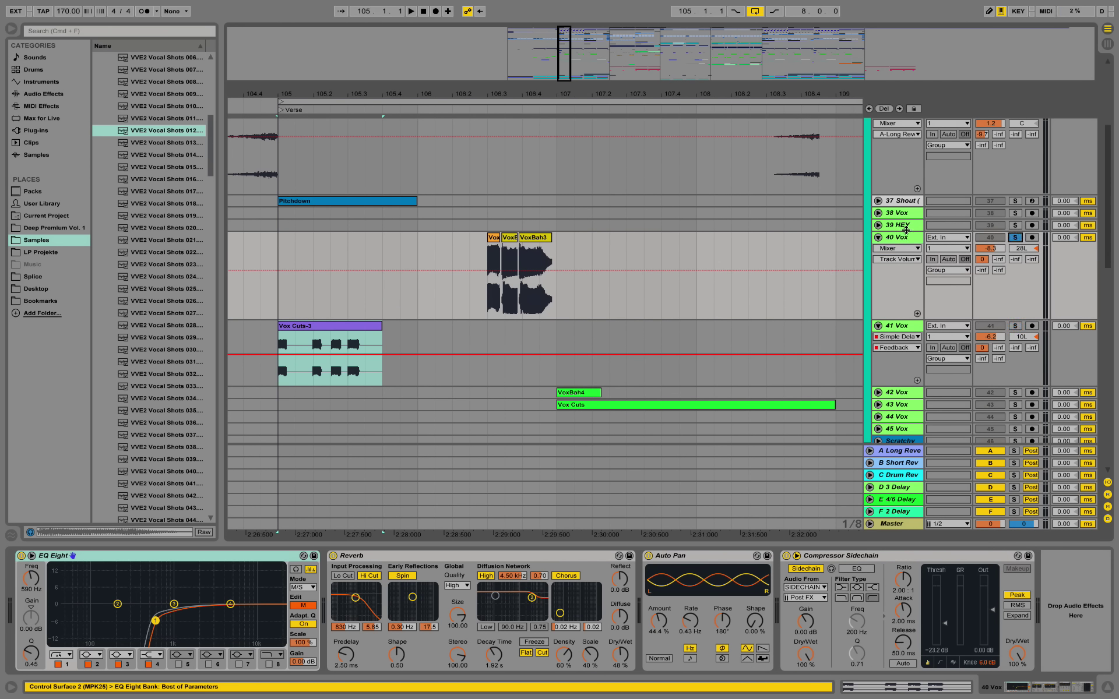
left_click(418, 249)
key("space")
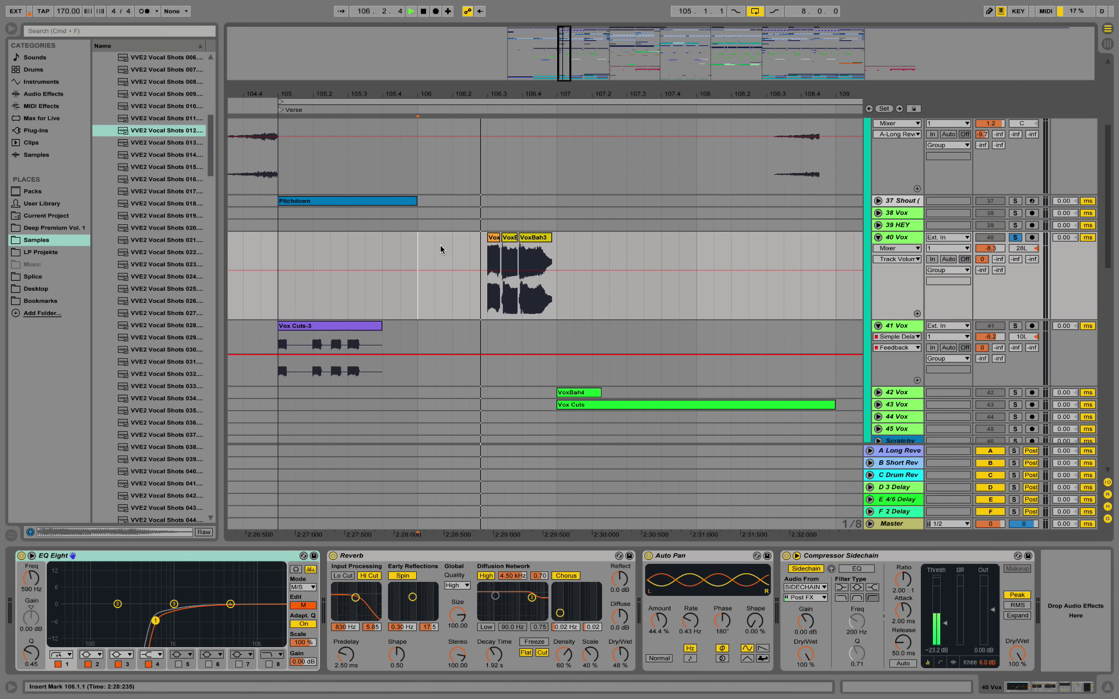
key("space")
key("space")
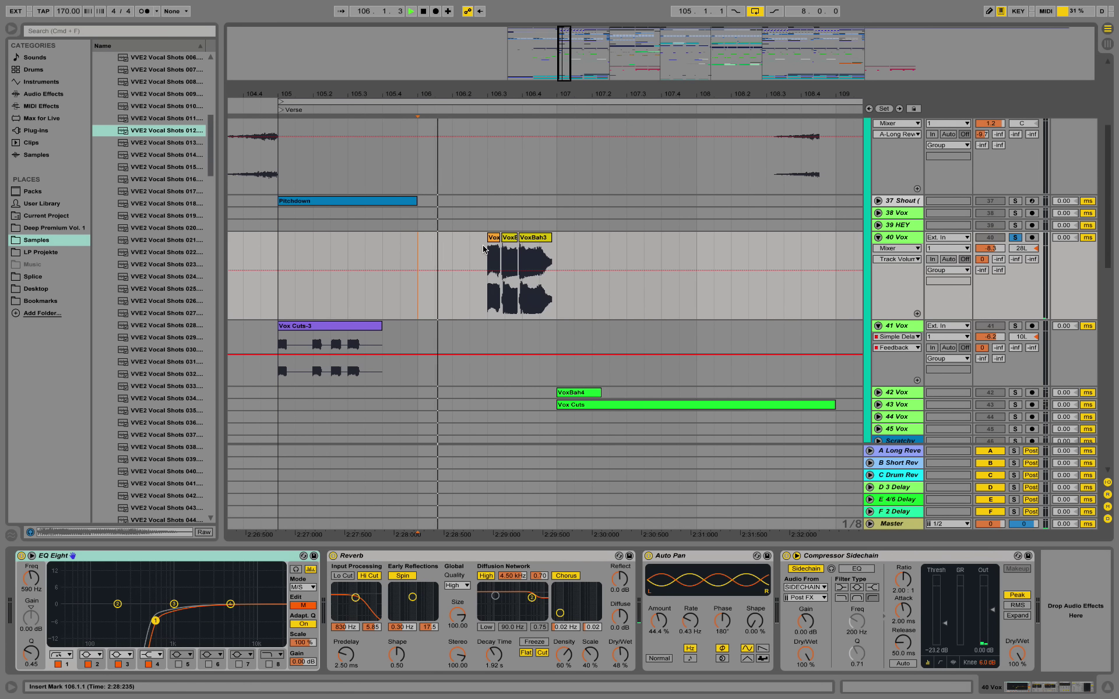
key("space")
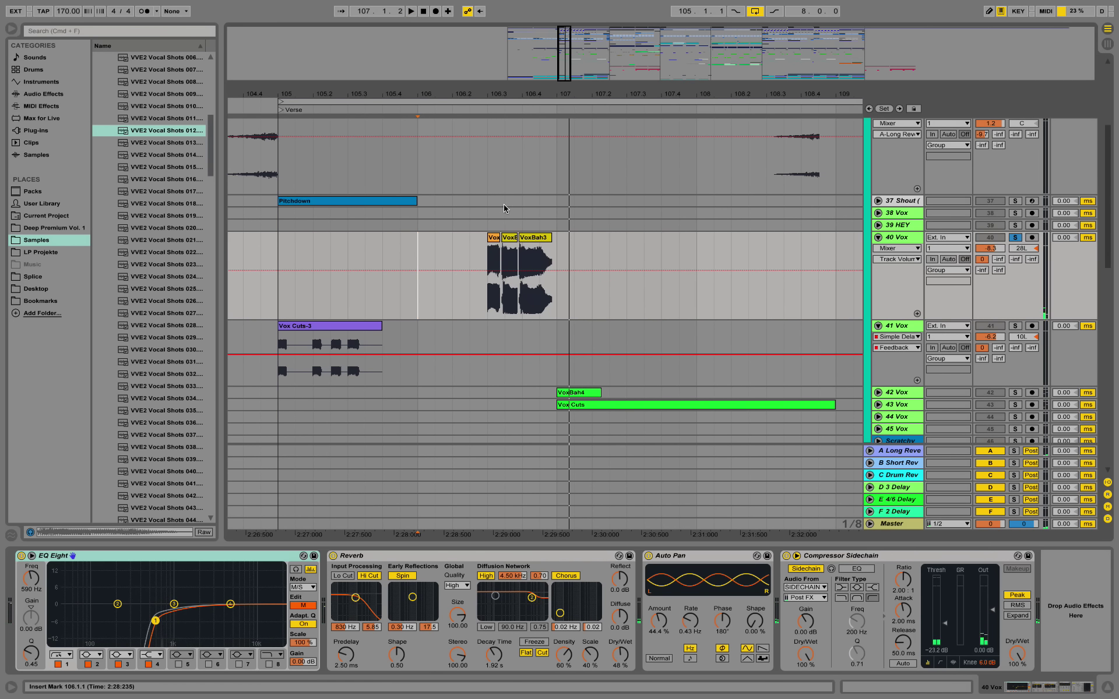
Step: Select the VoxBah2 and VoxBah3 clips on 40 Vox in turn and examine the three vocal chops up close
double_click(504, 235)
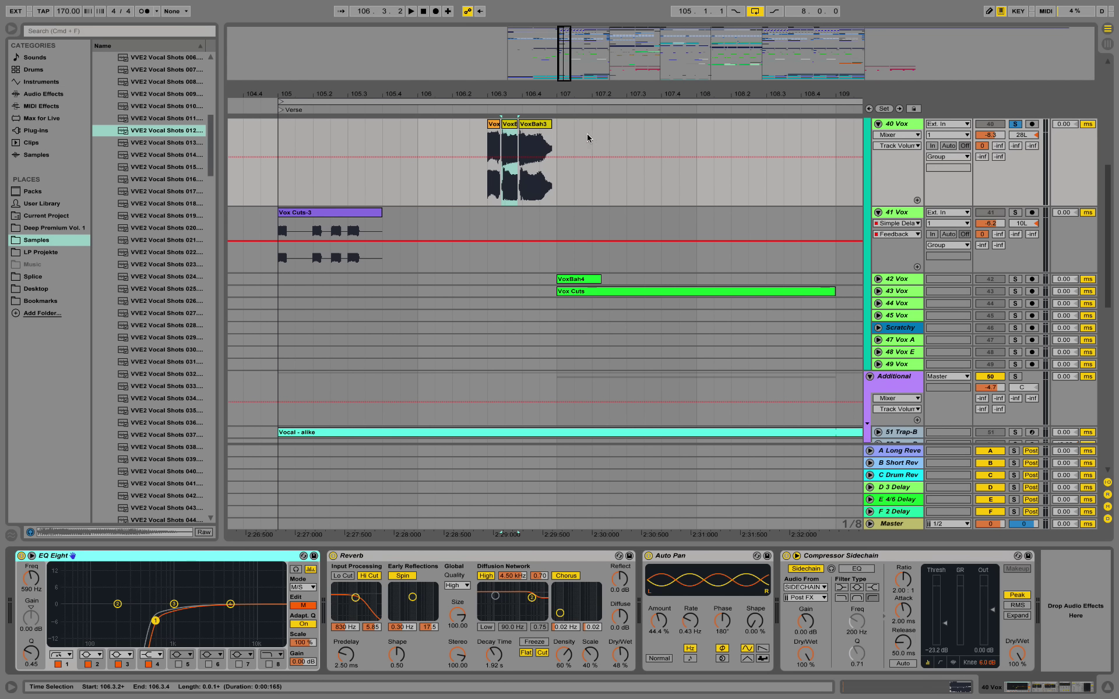
left_click(537, 127)
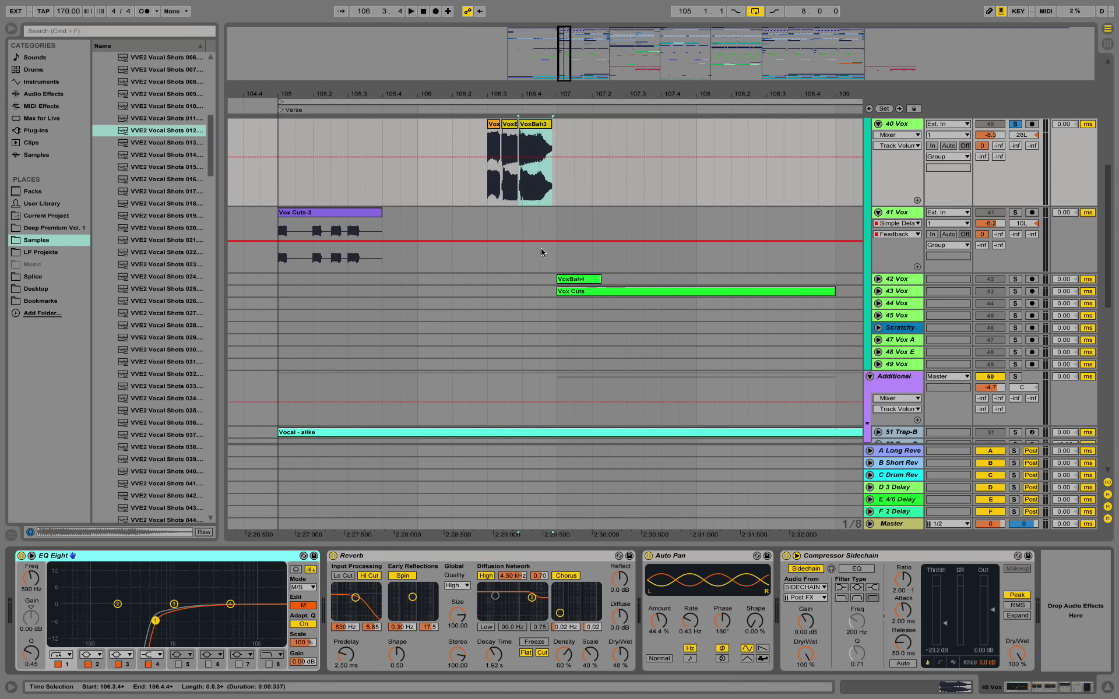
scroll(530, 175, "up", 3)
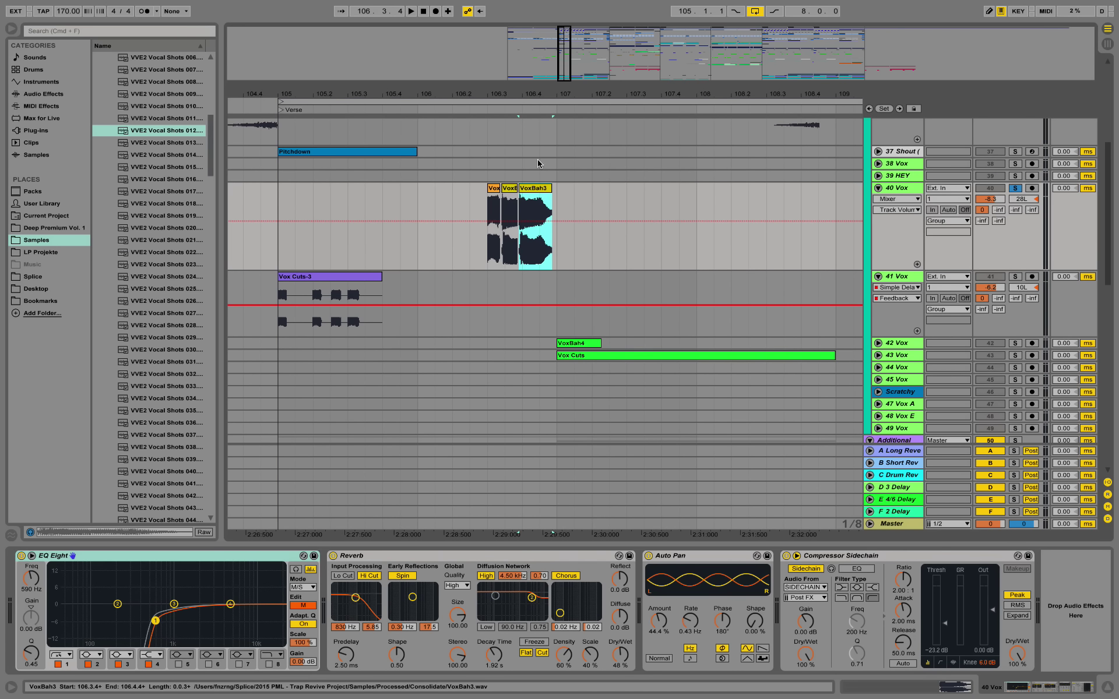
left_click_drag(510, 87, 511, 116)
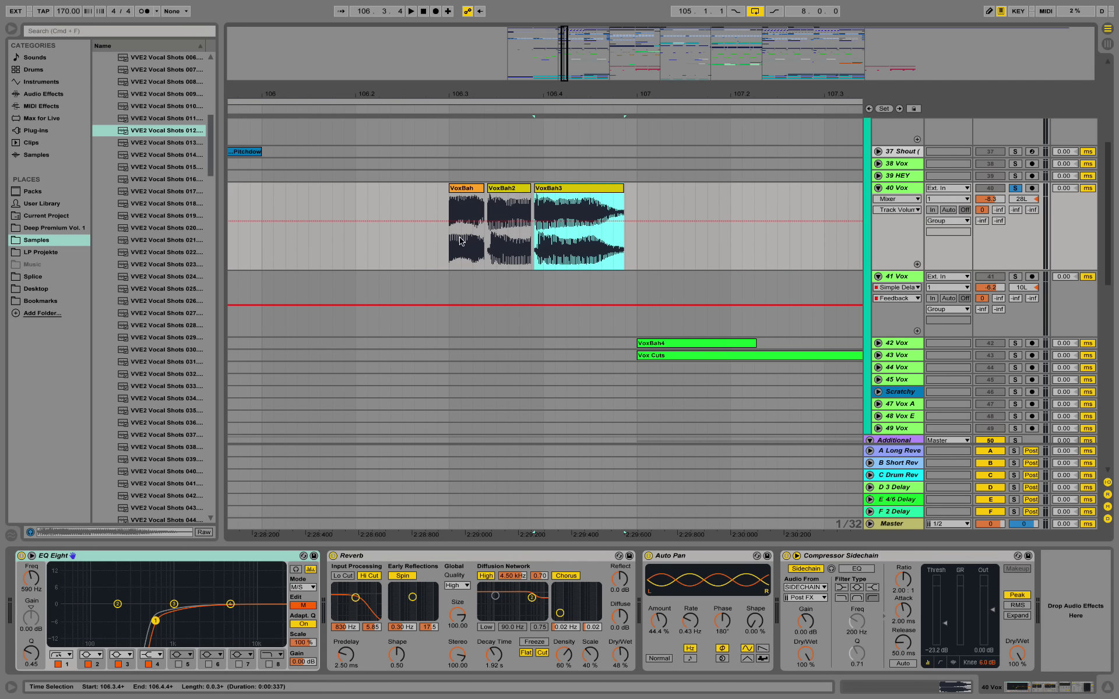
left_click(448, 207)
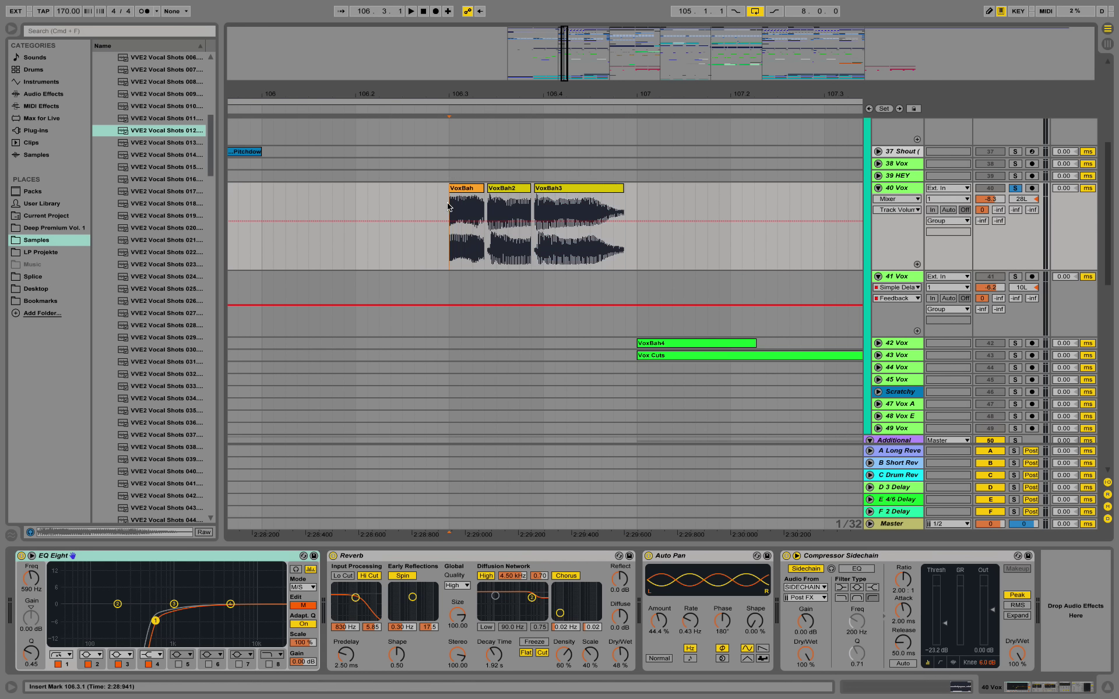
Step: Audition the three VoxBah chops repeatedly from position 106.2.3, just ahead of the first clip
left_click(401, 194)
key("space")
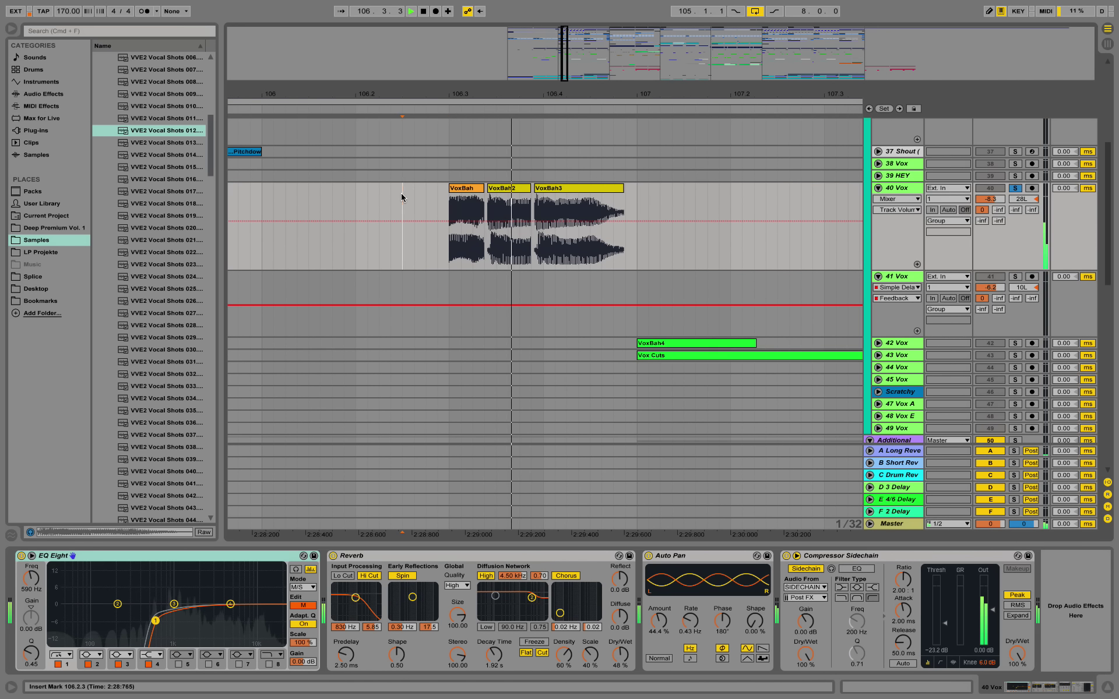
key("space")
key("space")
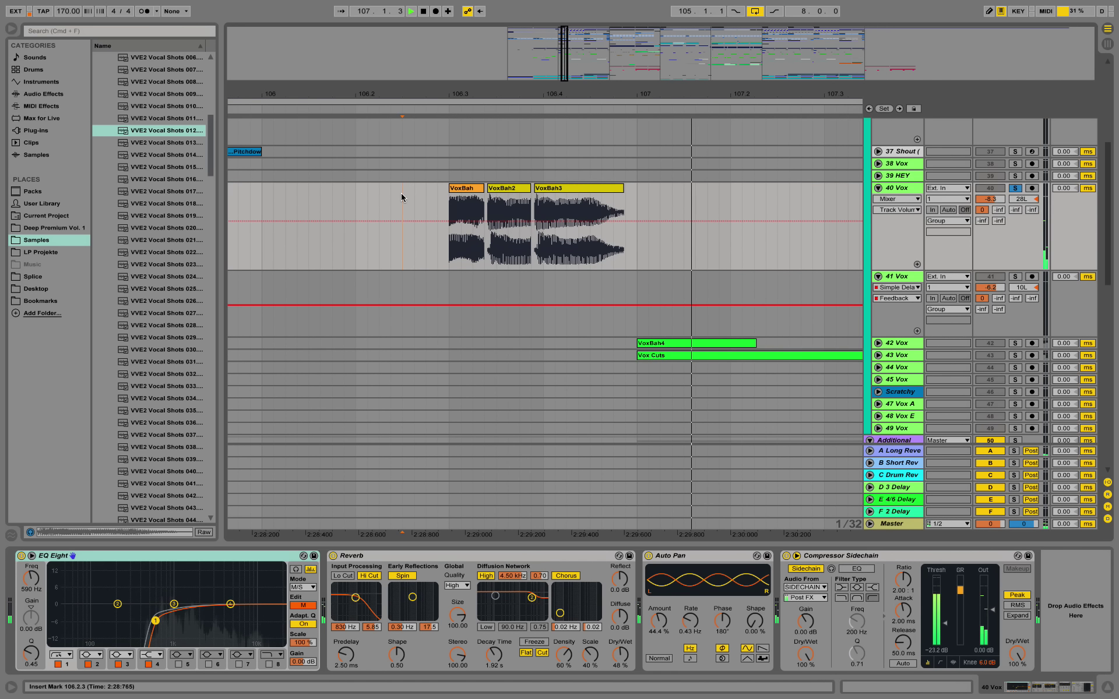
key("space")
key("space")
key("space")
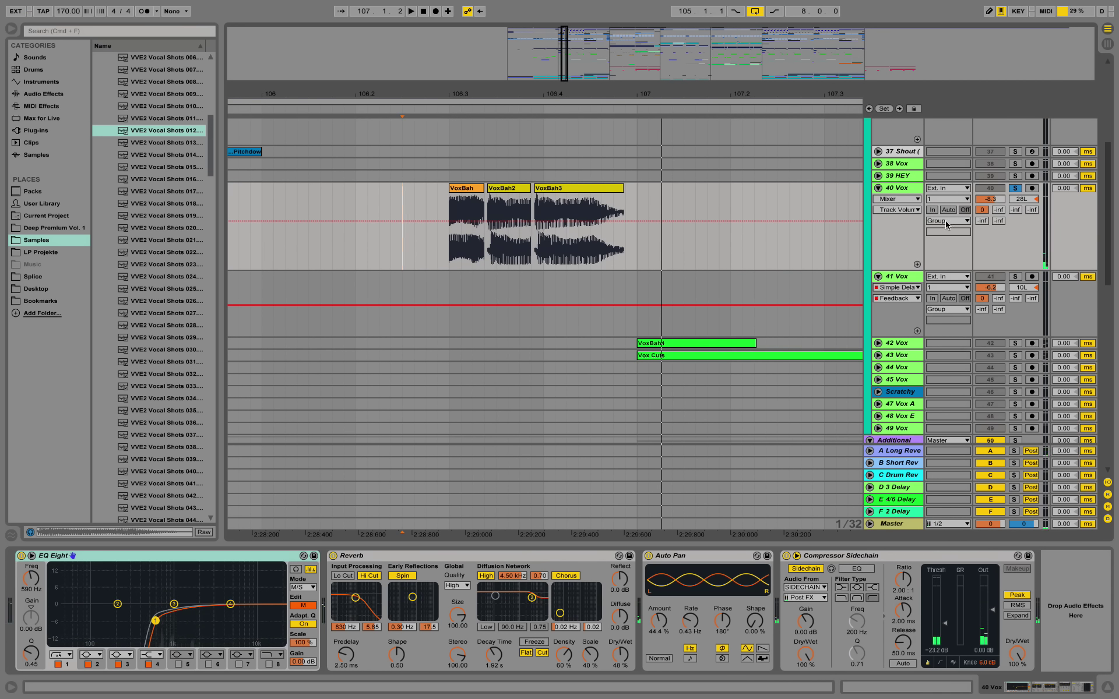
Step: Unfold 42 Vox, solo it alongside 40 Vox, and audition VoxBah4 following the VoxBah chops from position 105.4.2
left_click_drag(717, 94, 717, 63)
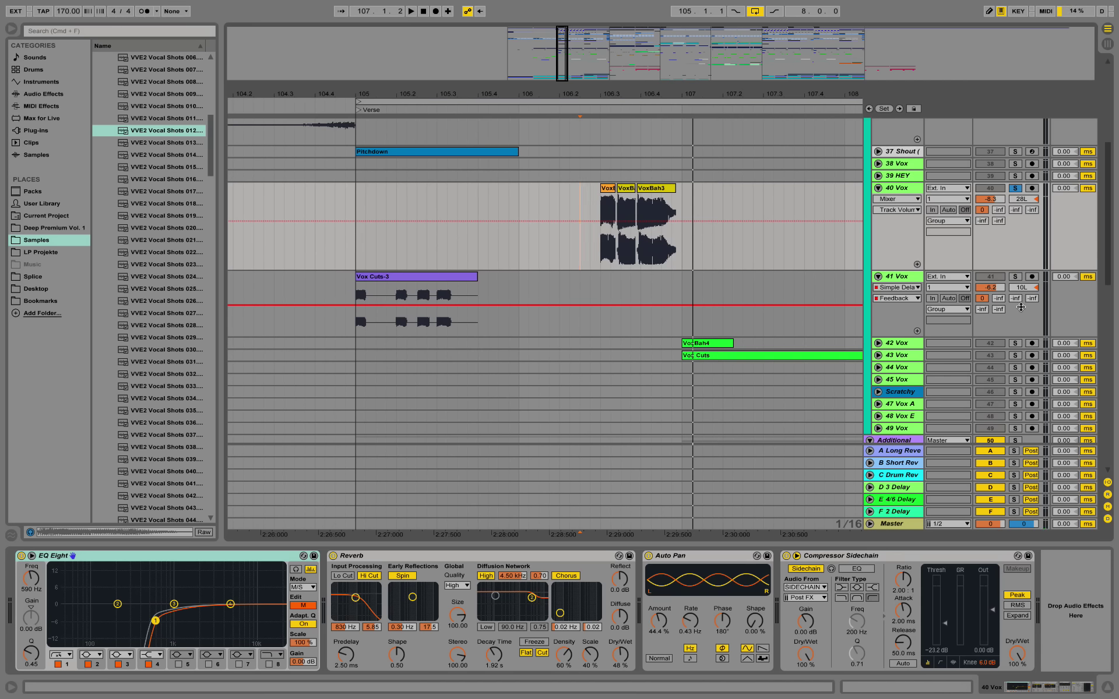
left_click(877, 343)
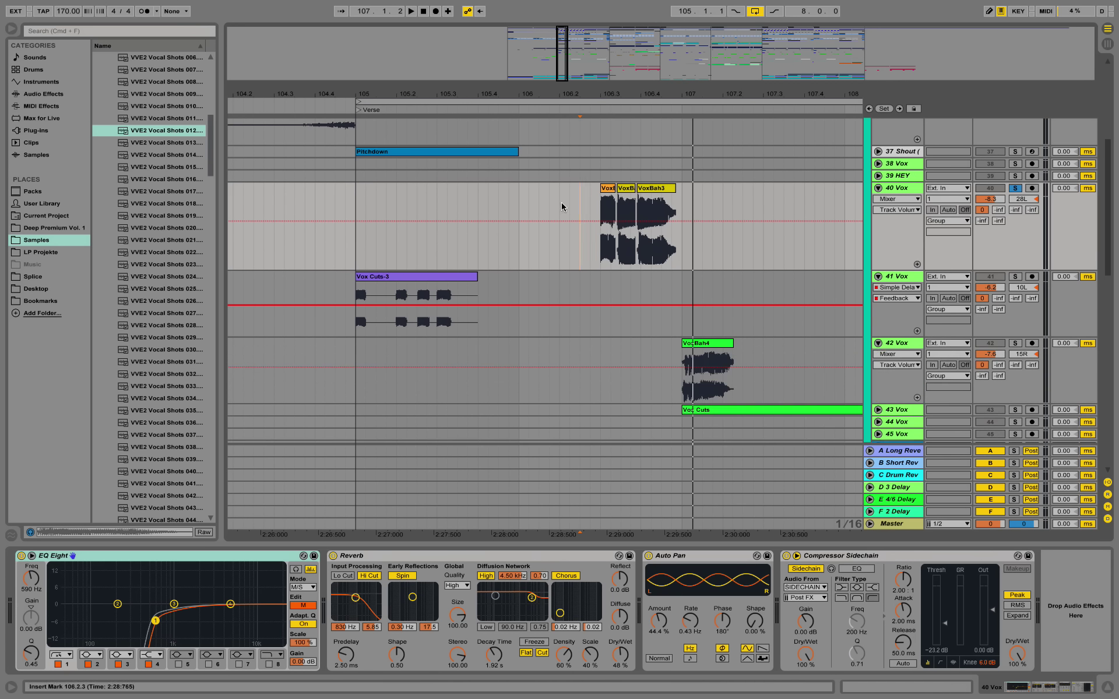
left_click(1016, 347)
left_click(487, 199)
key("space")
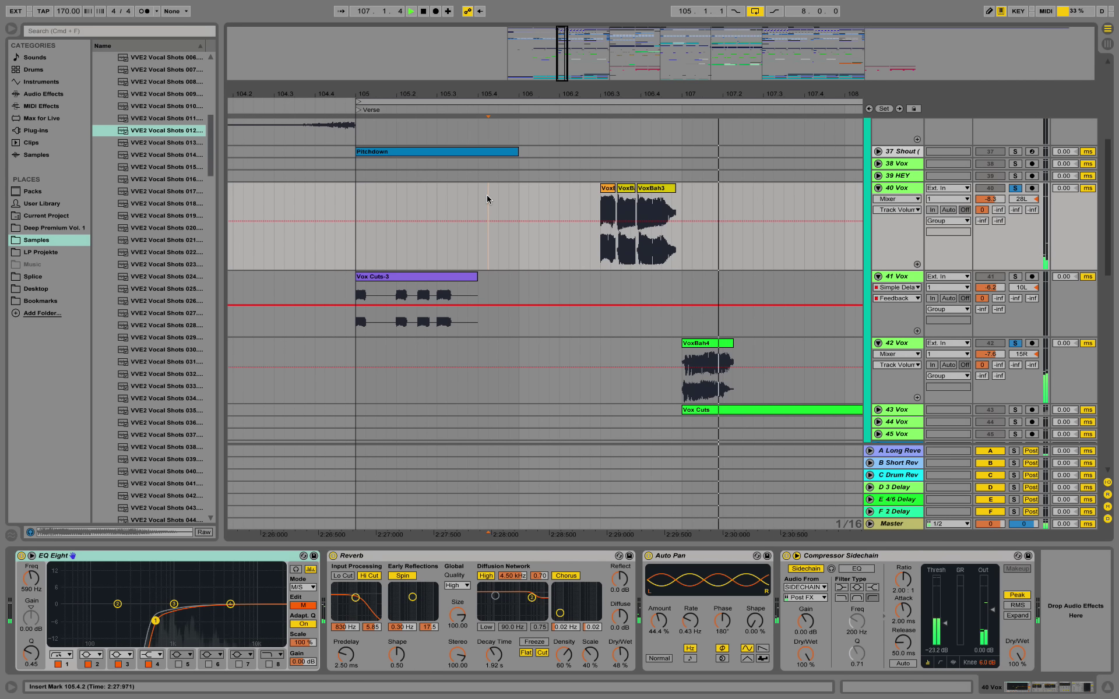
key("space")
key("space")
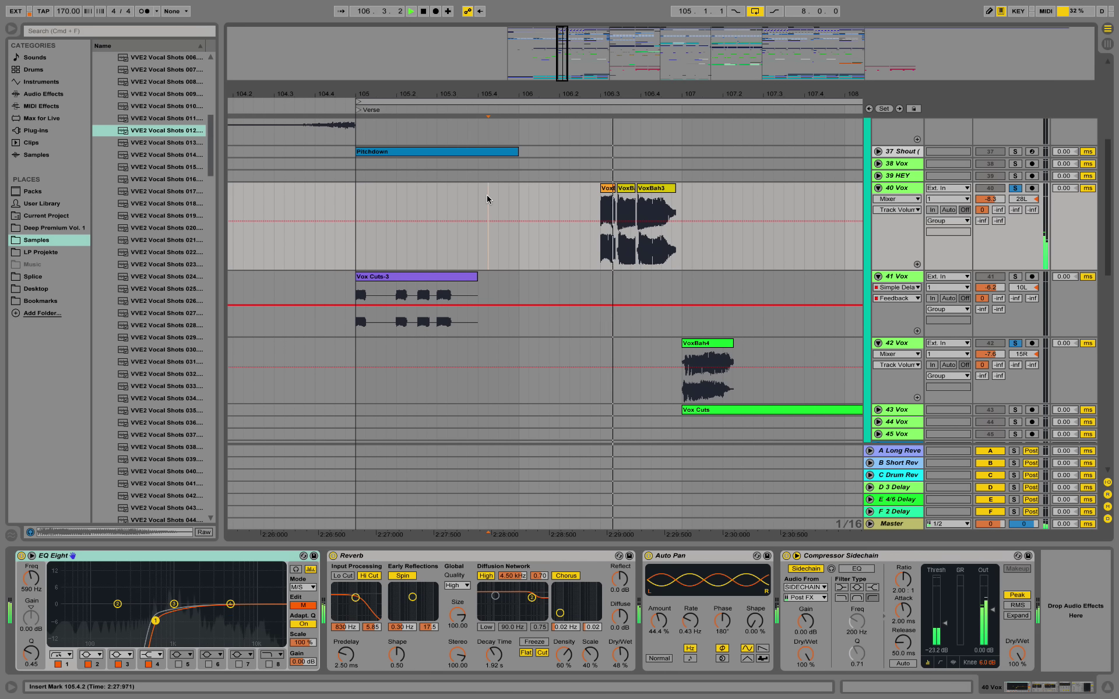
key("space")
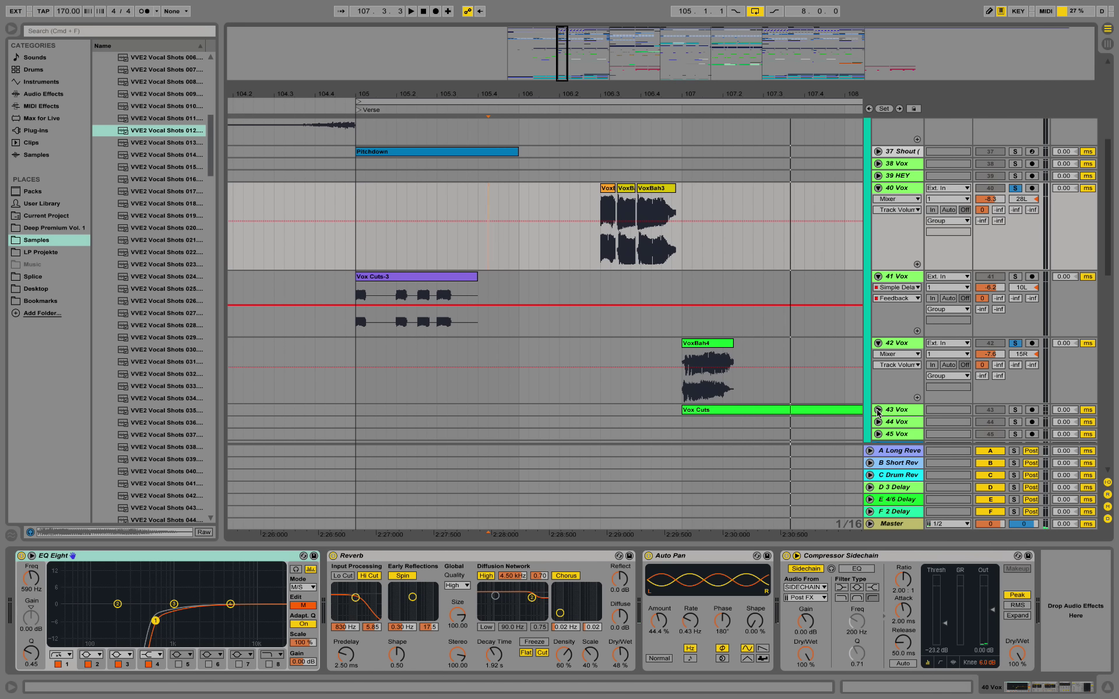
Step: Unfold 43 Vox, solo it together with 41 Vox, and play the combined vocal chops from the verse start at bar 105
left_click(878, 410)
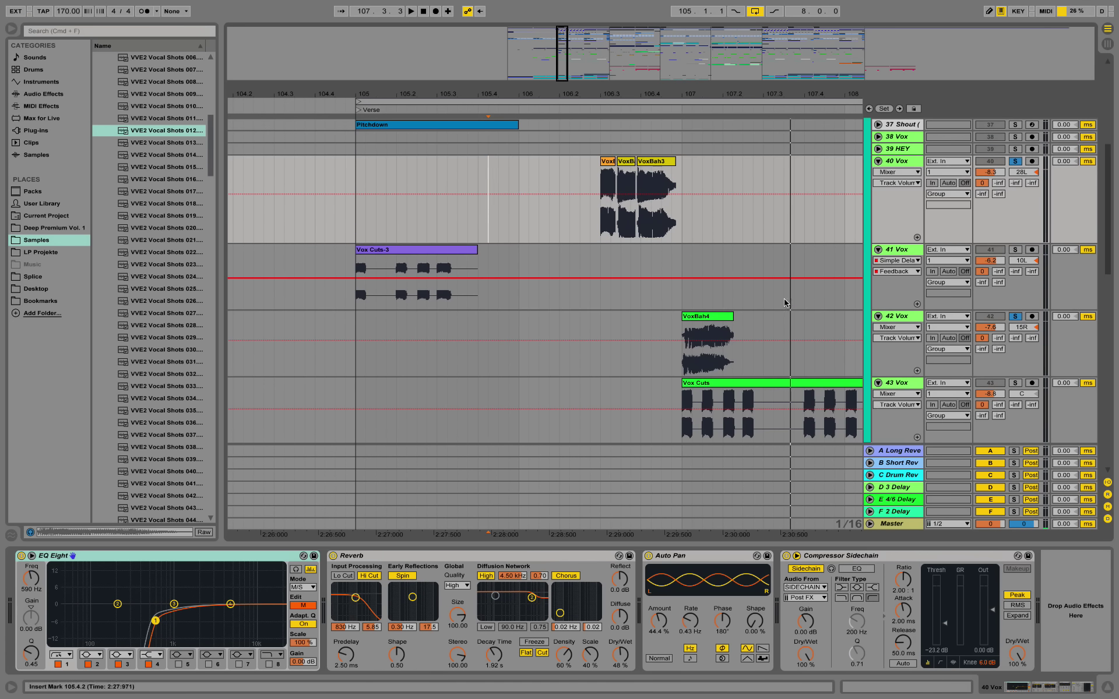
left_click(1014, 385)
left_click(358, 230)
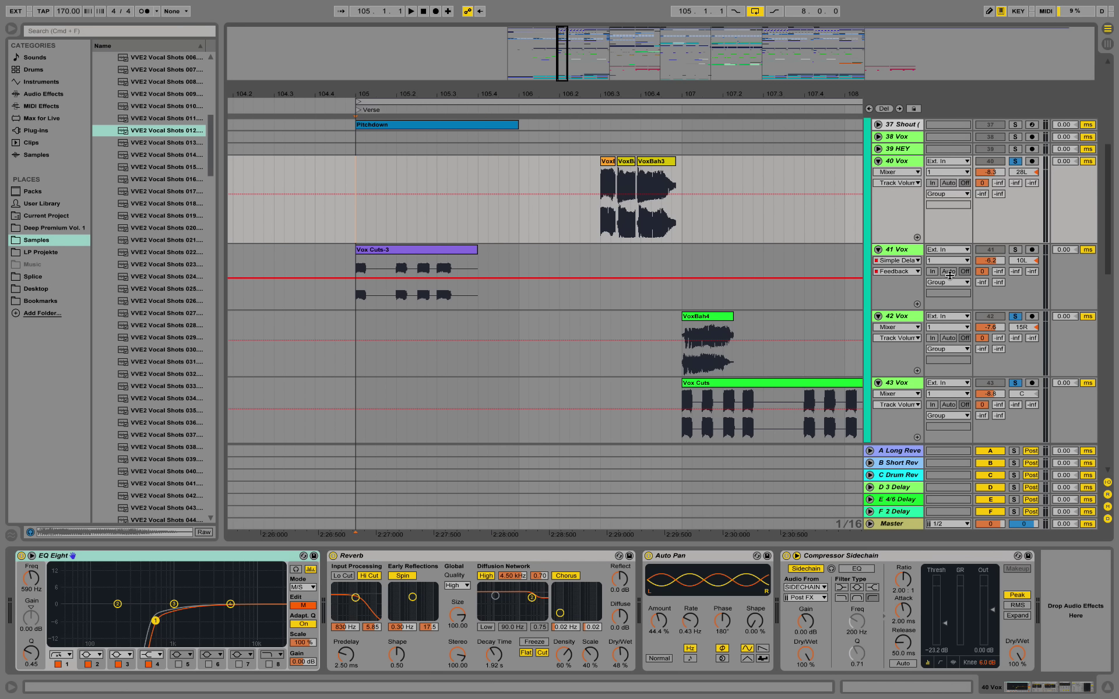
key("space")
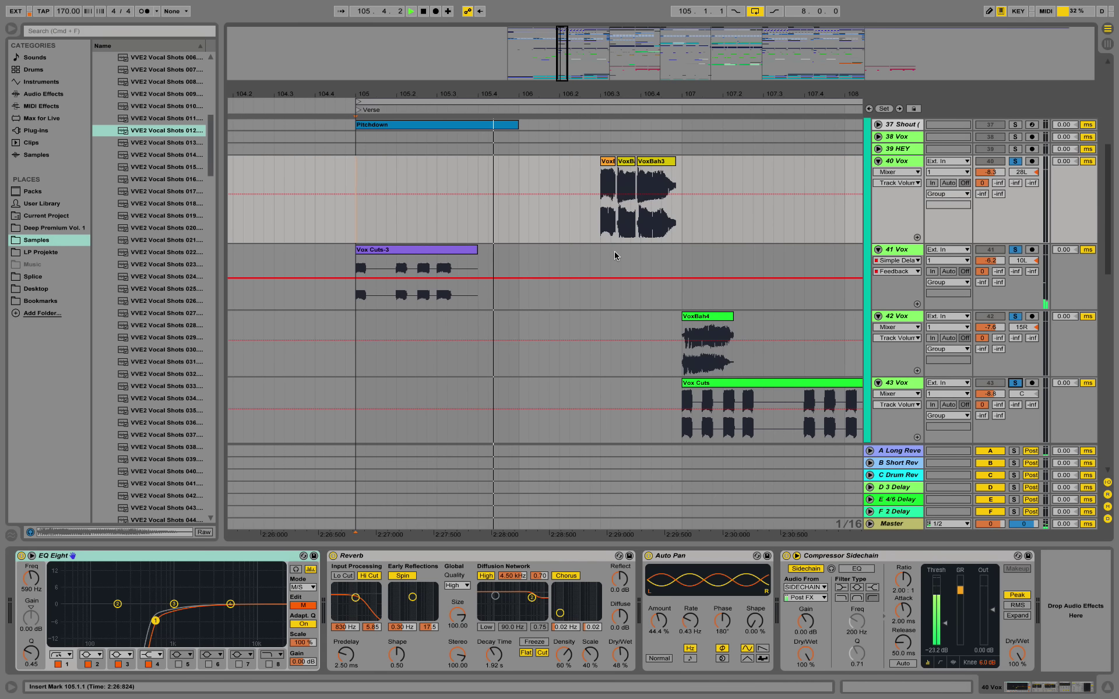
scroll(613, 253, "up", 2)
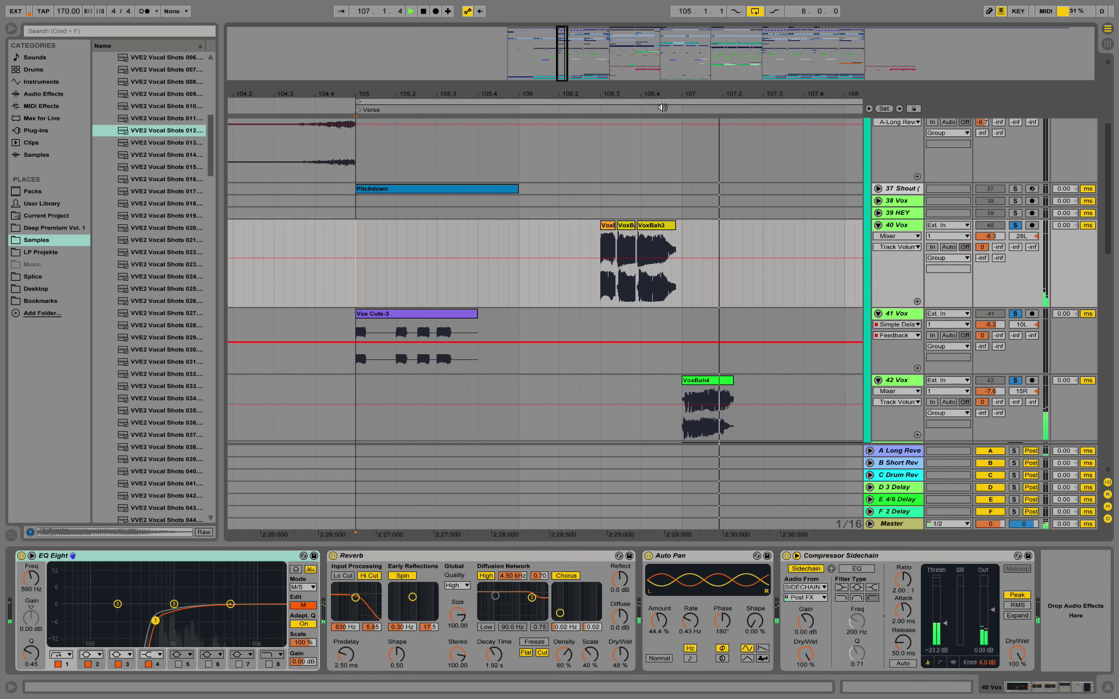
scroll(564, 267, "down", 3)
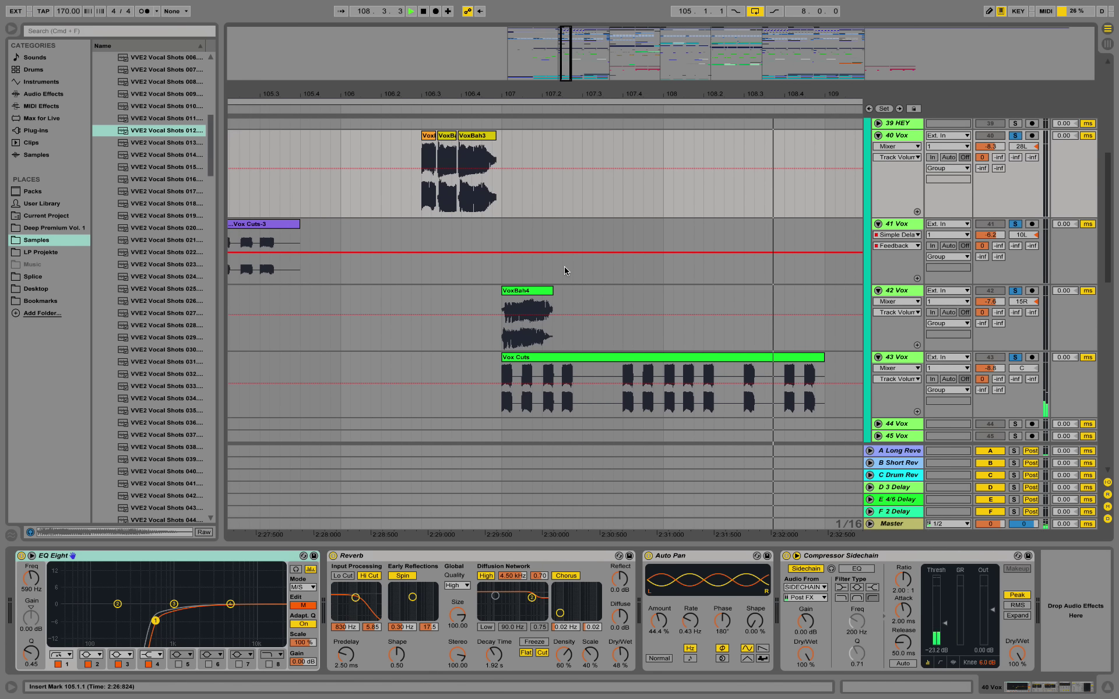
scroll(568, 250, "up", 3)
left_click_drag(610, 91, 574, 39)
scroll(632, 281, "down", 2)
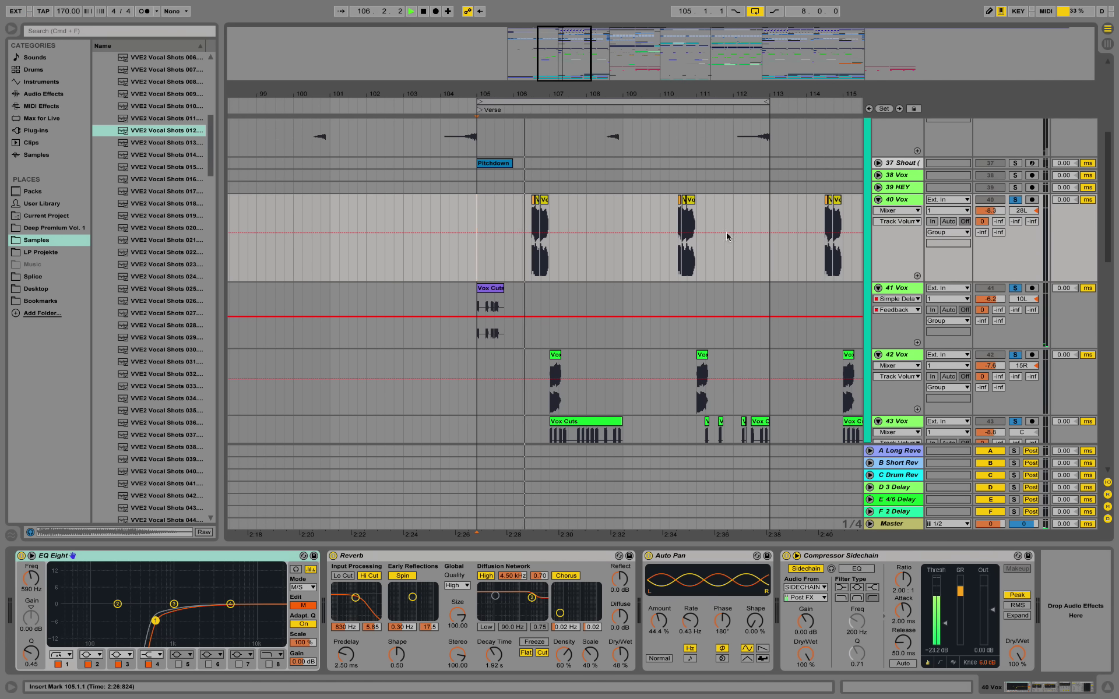
Step: Add 37 Shout, 38 Vox and 39 HEY to the soloed tracks and audition the layered vocals over the looped verse
left_click(1015, 163)
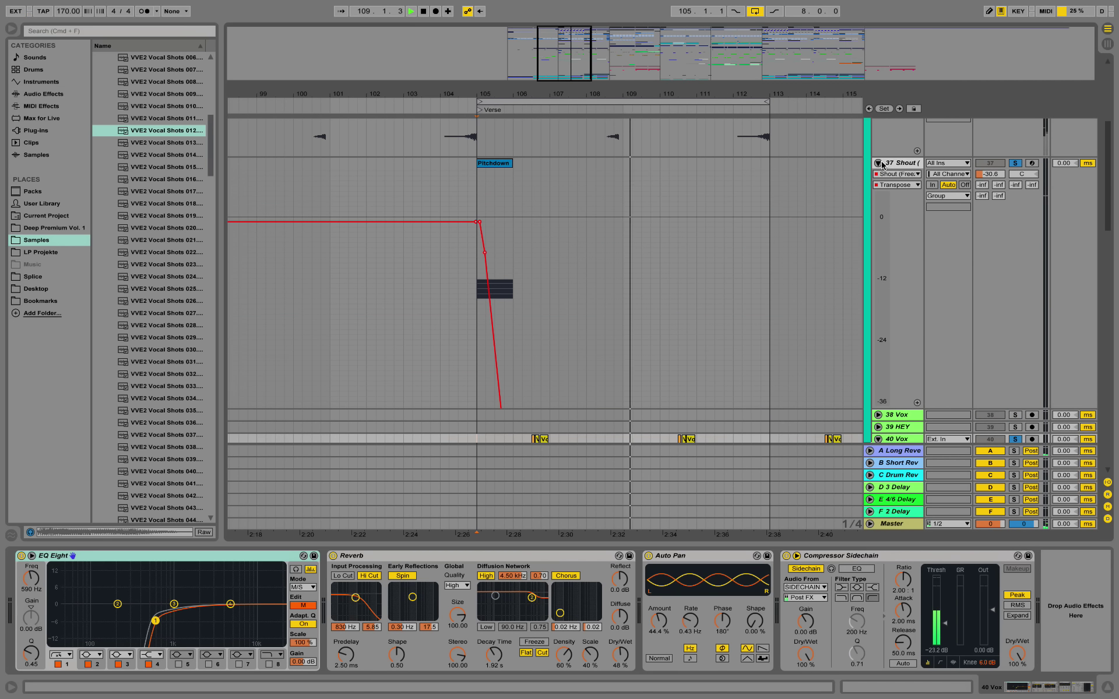
scroll(880, 198, "up", 2)
scroll(880, 202, "up", 2)
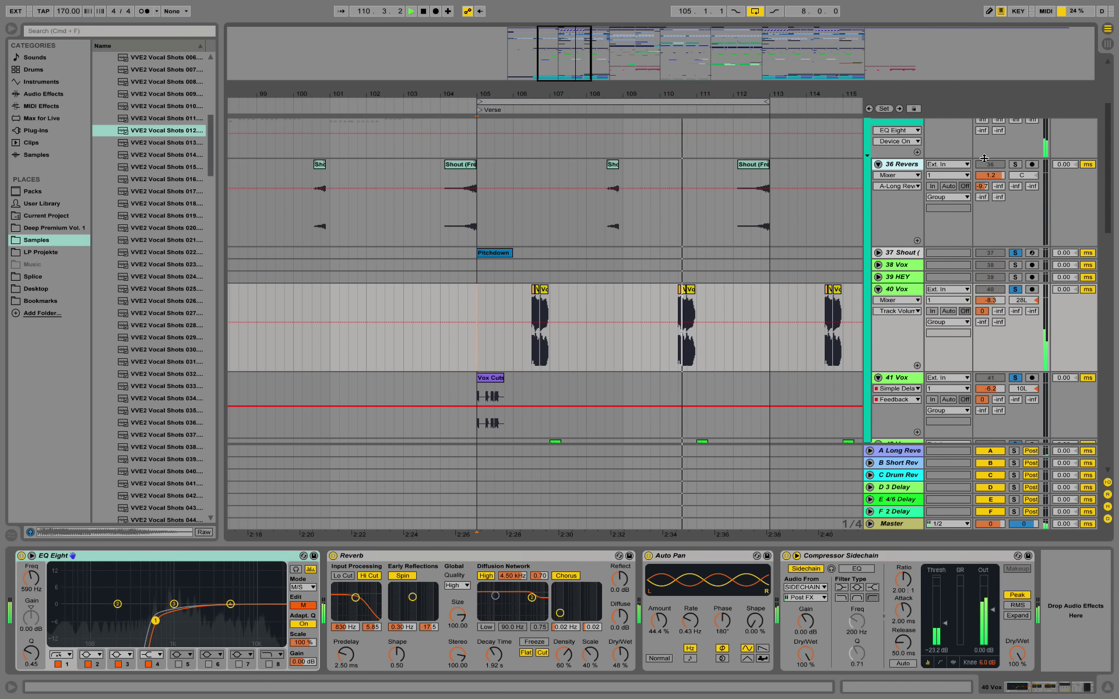
scroll(895, 225, "down", 7)
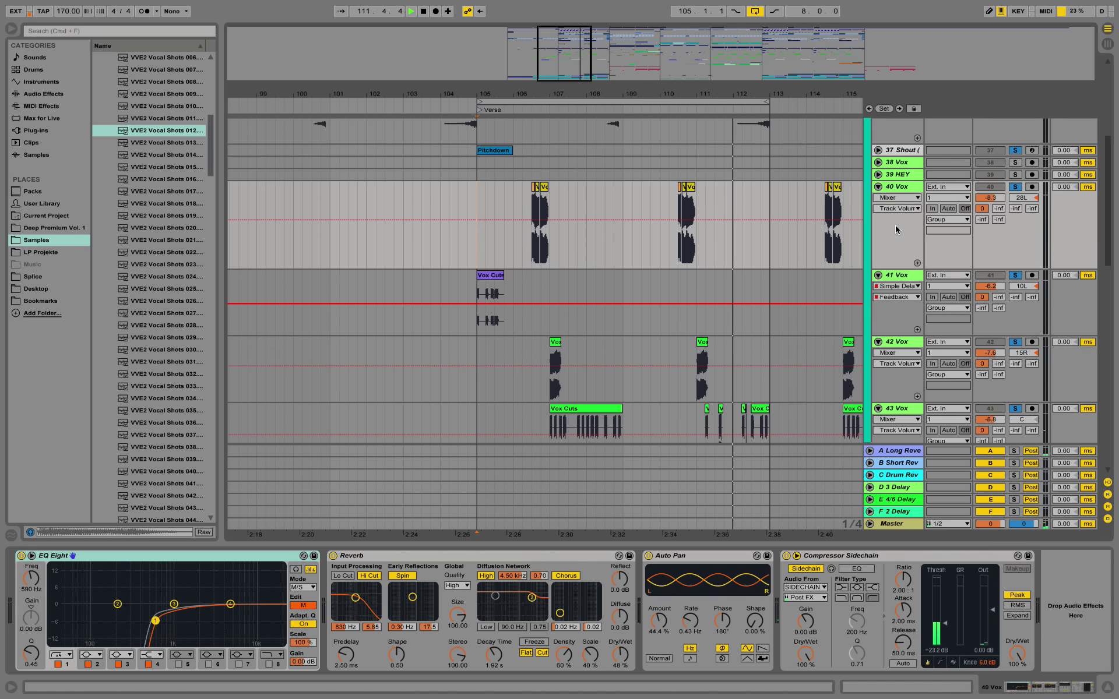
scroll(890, 225, "down", 5)
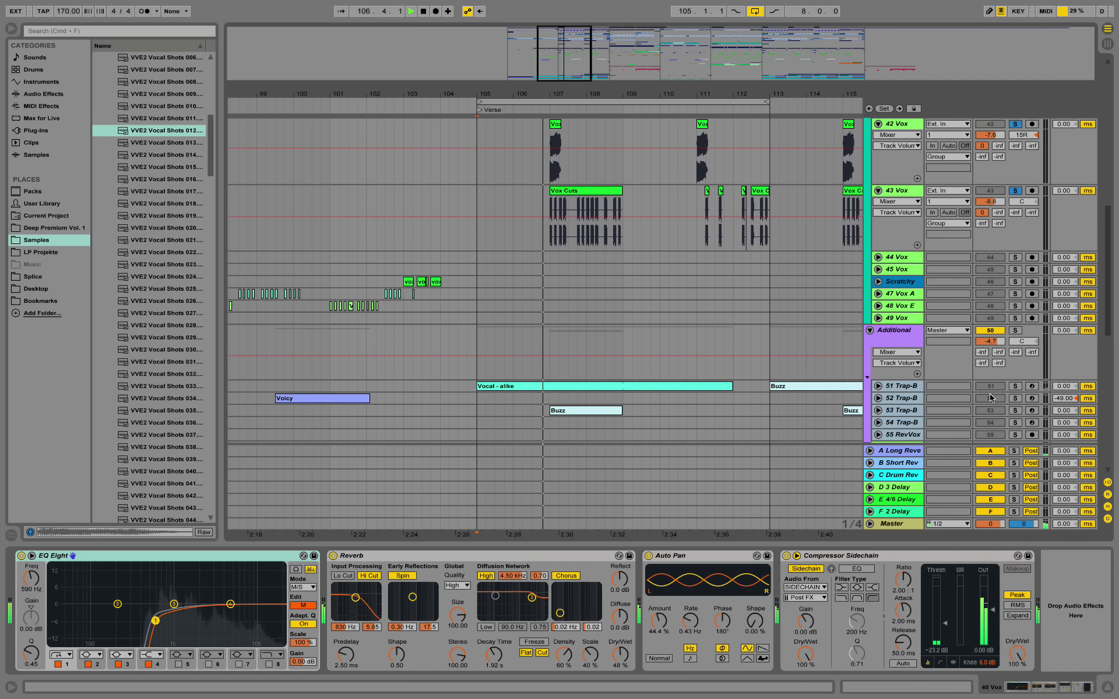
scroll(919, 323, "up", 1)
scroll(919, 323, "up", 6)
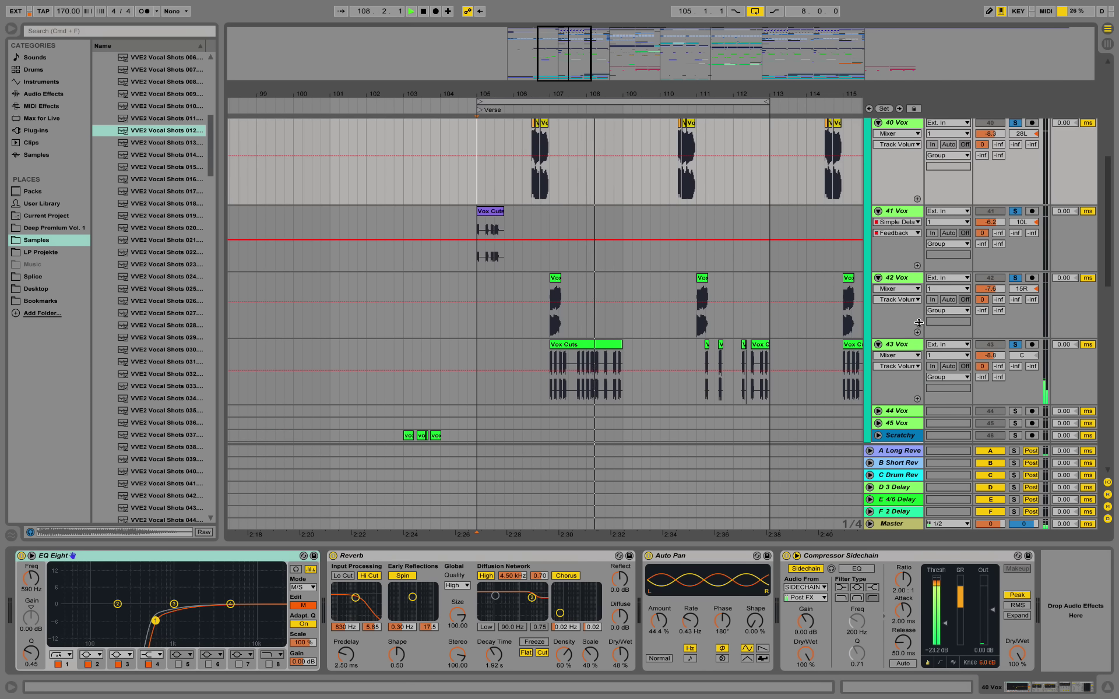
scroll(919, 323, "up", 2)
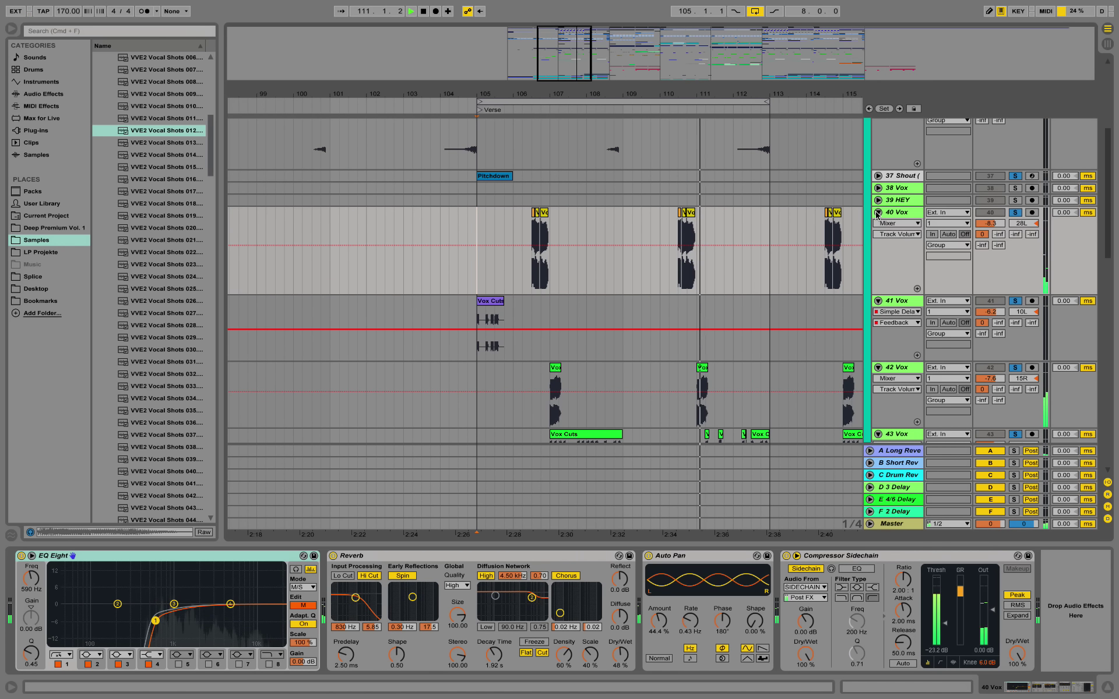
key("space")
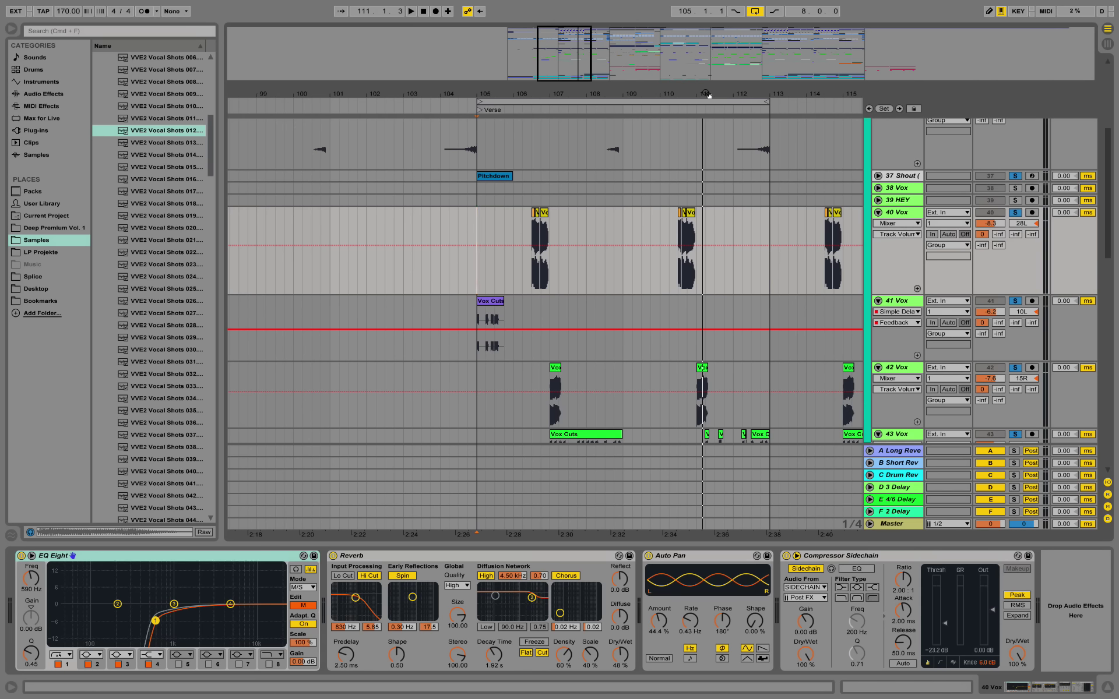
Step: Examine the VoxBah chops around bar 110 and the VoxBah4 and Vox Cuts clips around bars 111 to 112 up close
left_click_drag(706, 94, 677, 175)
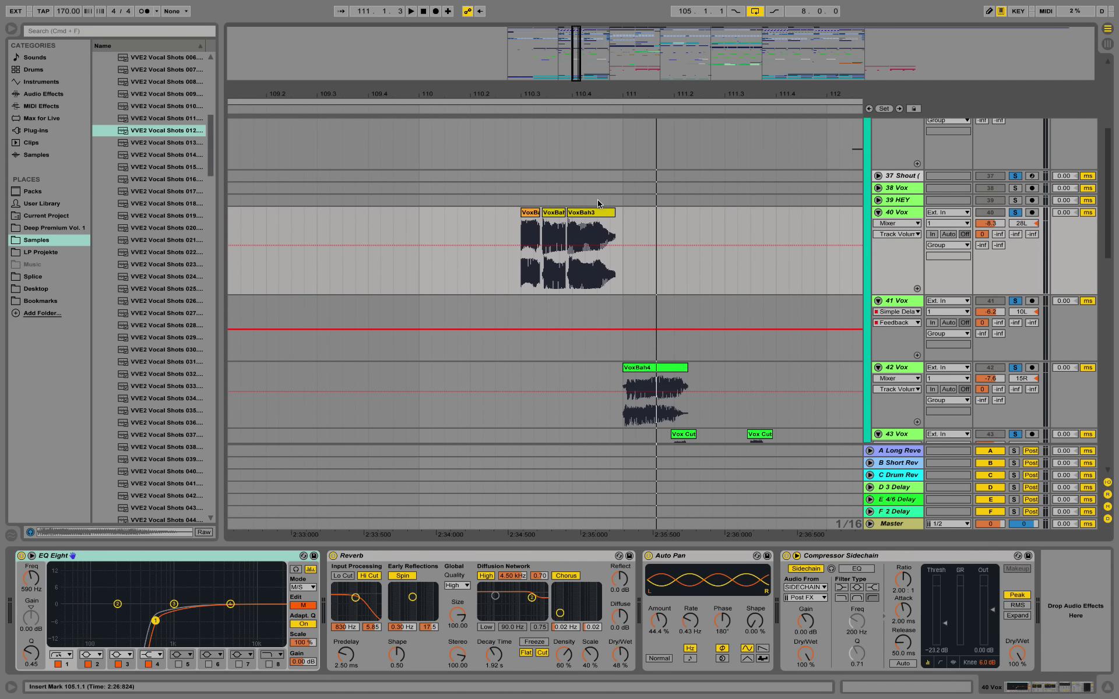
left_click_drag(568, 93, 572, 178)
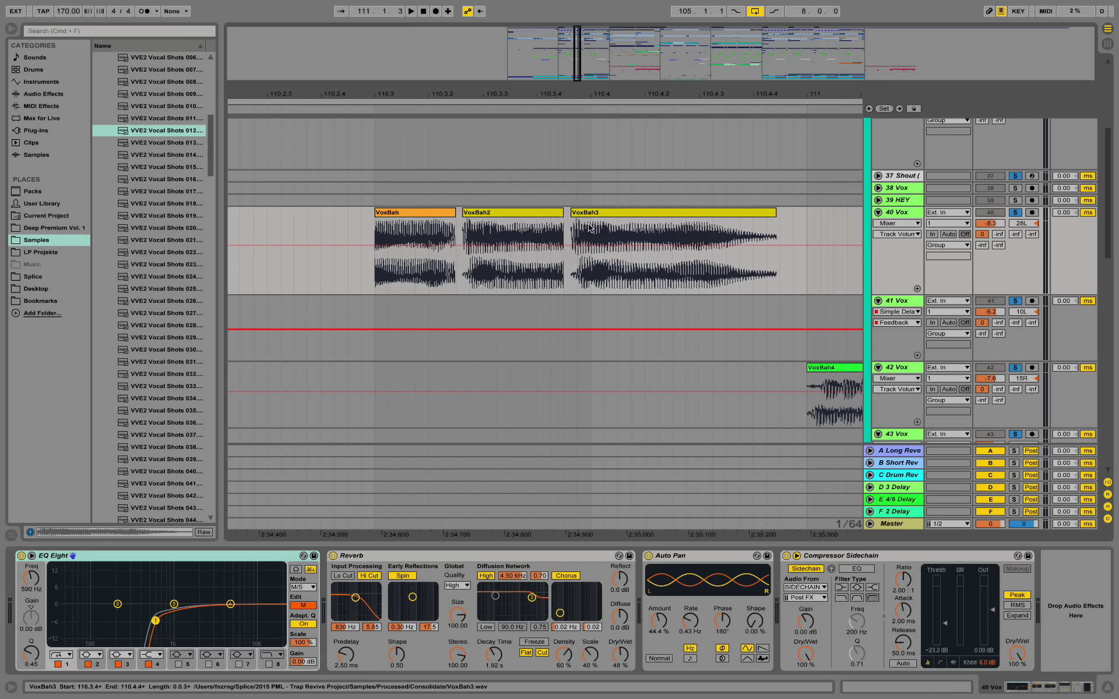
left_click_drag(557, 91, 435, 50)
scroll(721, 190, "down", 8)
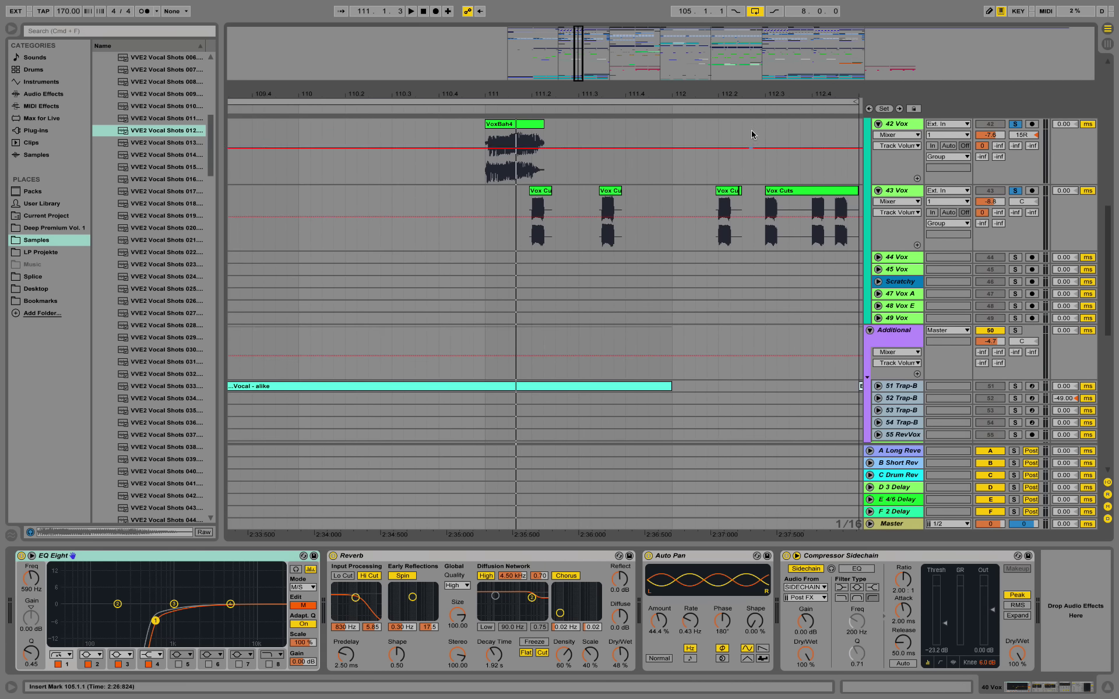
left_click_drag(779, 93, 625, 93)
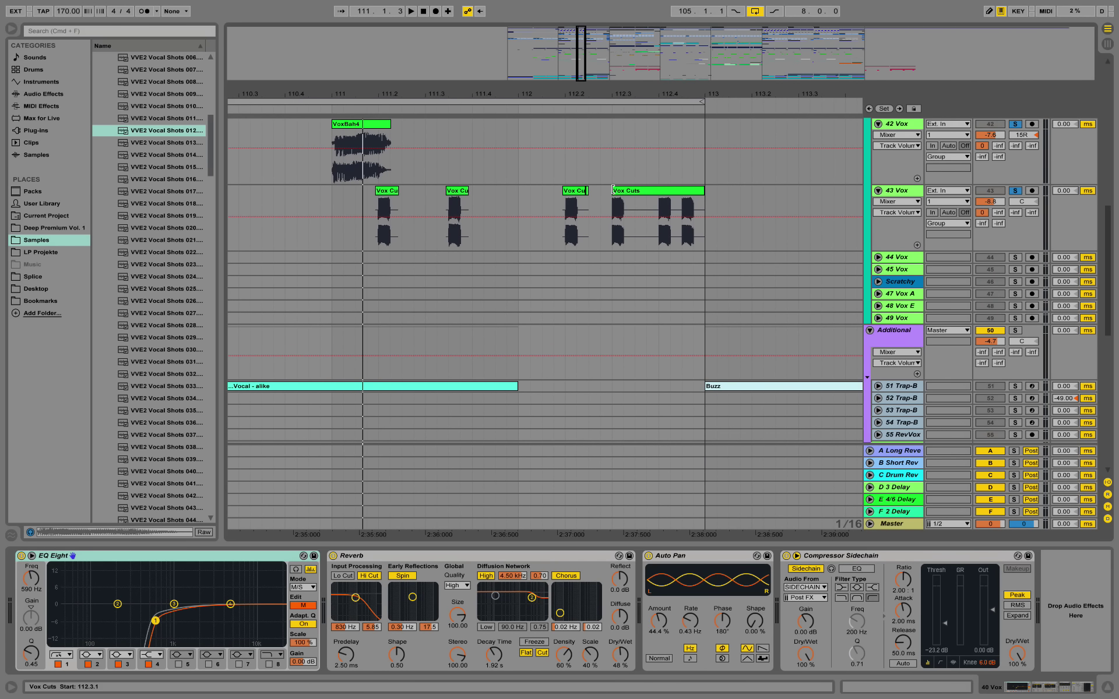
scroll(613, 190, "down", 8)
scroll(609, 187, "up", 10)
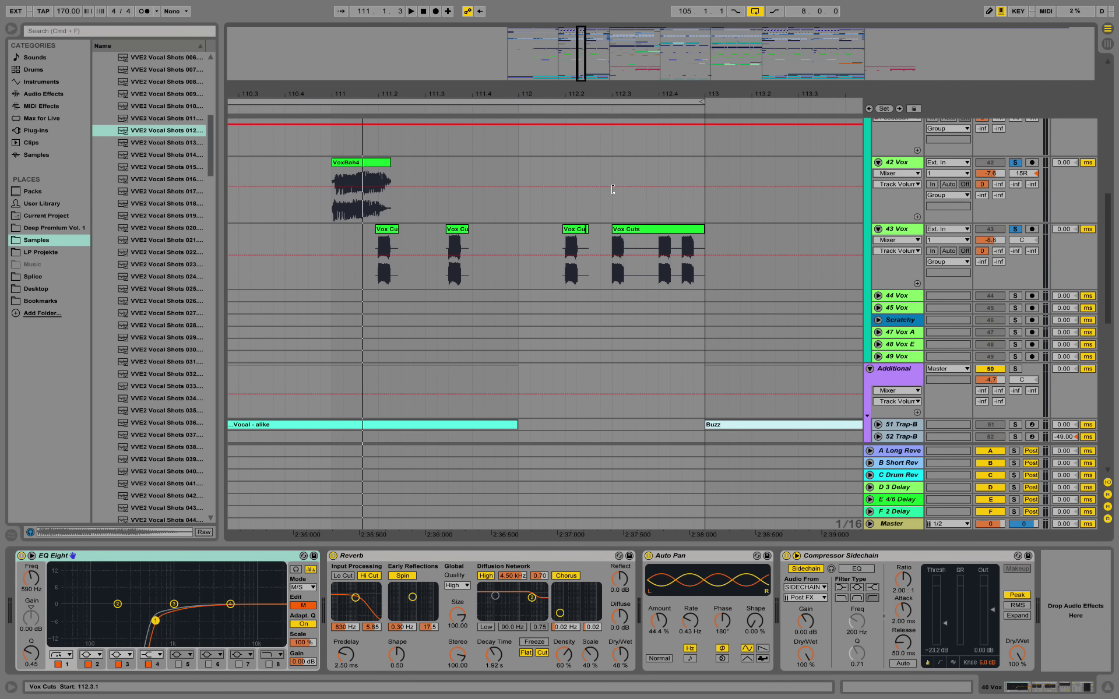
Step: Examine the VoxBah4 and Vox Cuts clips around bars 111 to 112 and play the soloed vocals from 110.2.2 into the looped verse
left_click_drag(620, 103, 505, 294)
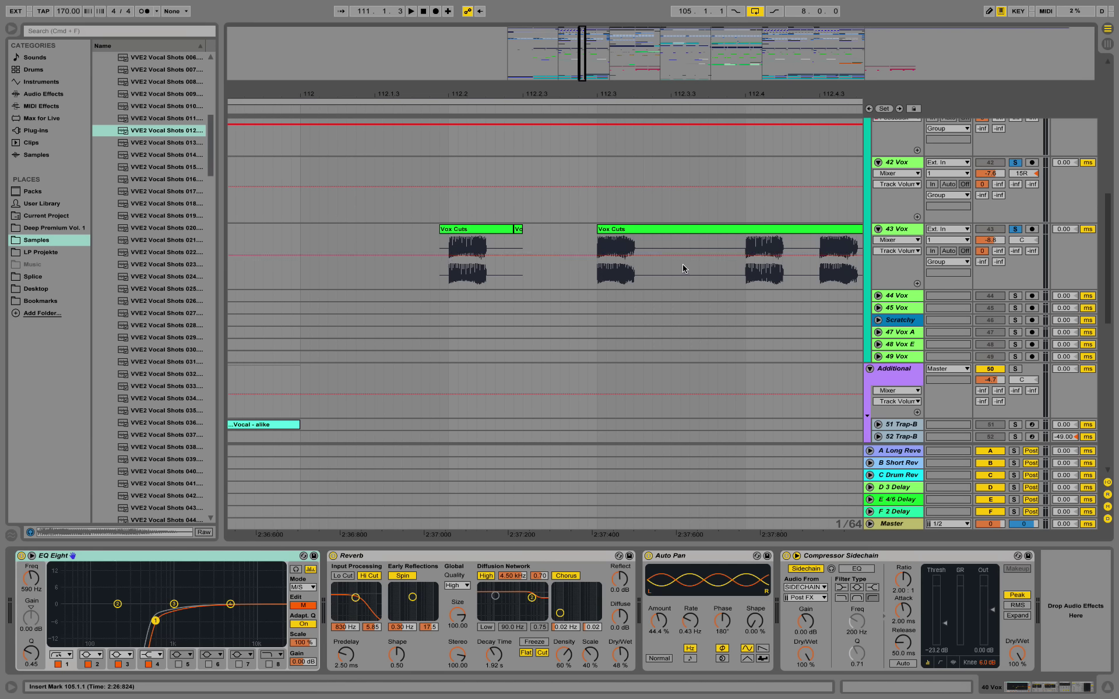
left_click_drag(735, 92, 734, 36)
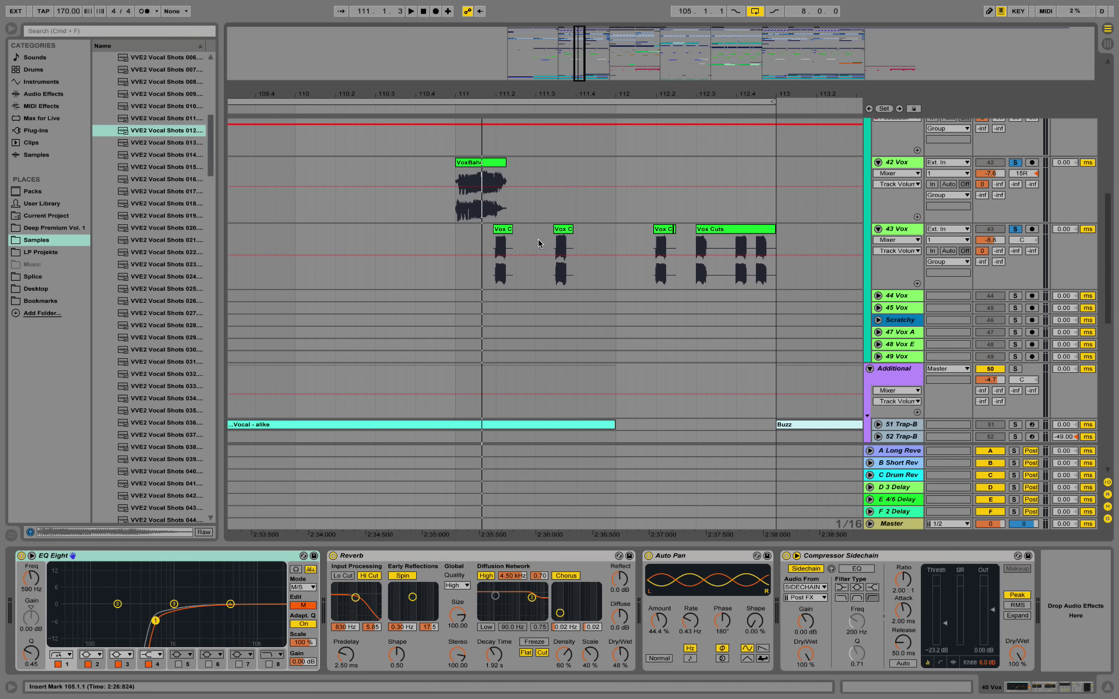
left_click(346, 235)
key("space")
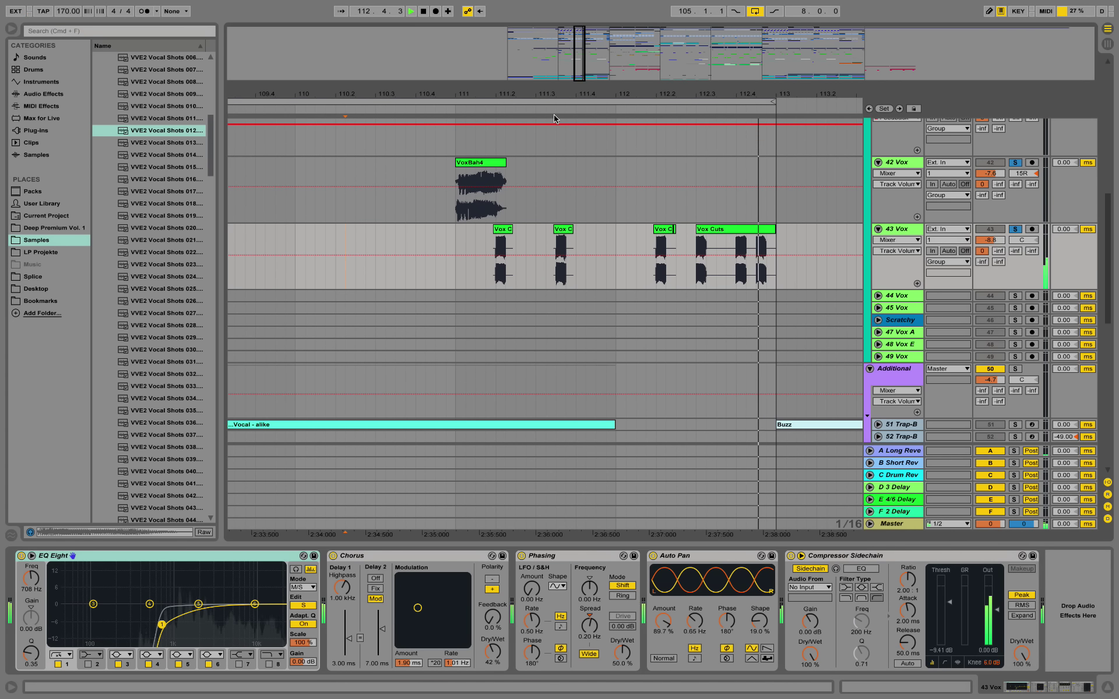
left_click_drag(576, 95, 615, 52)
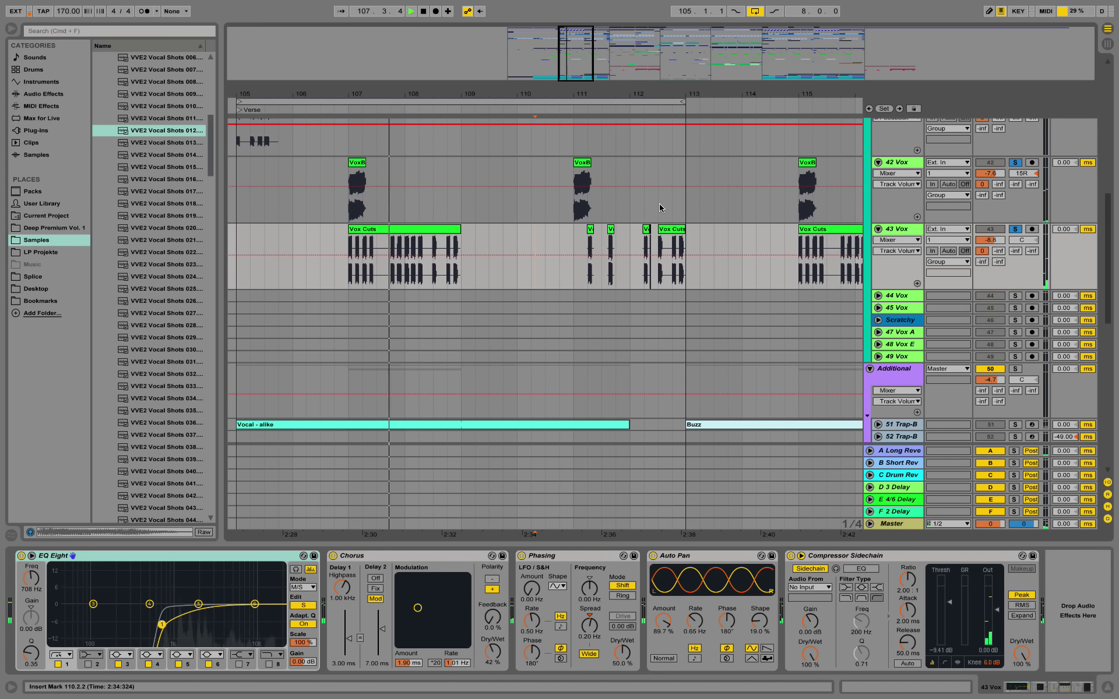
key("space")
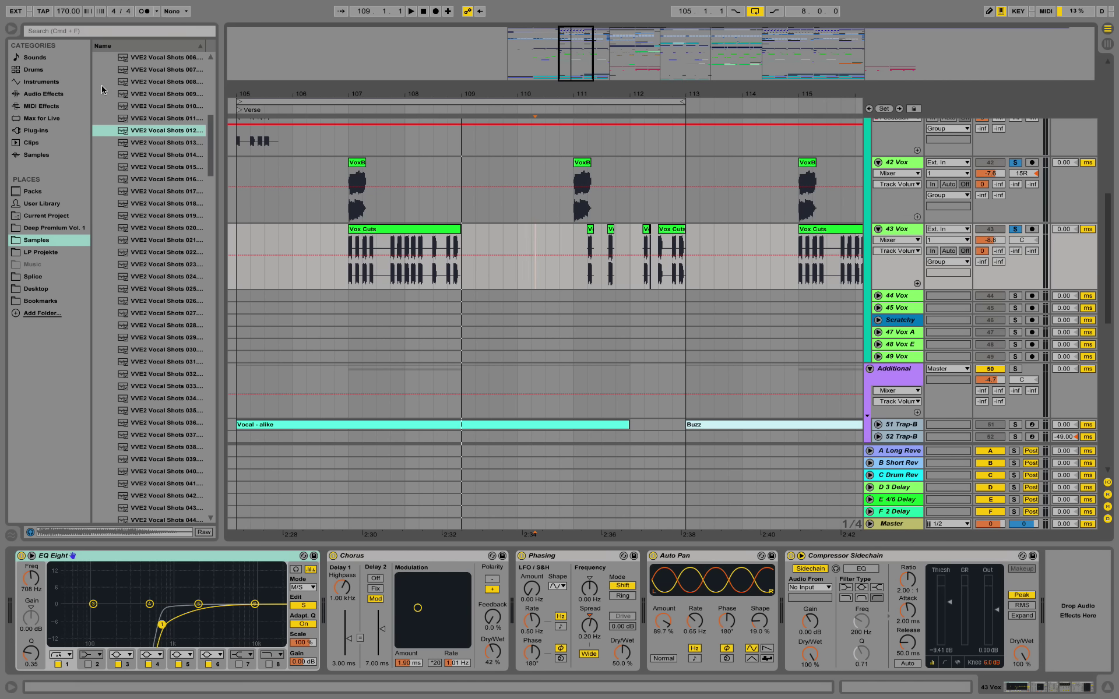
Step: Point out Auto Pan among the audio effects and audition the Vox Cuts clip at bar 107
left_click(37, 95)
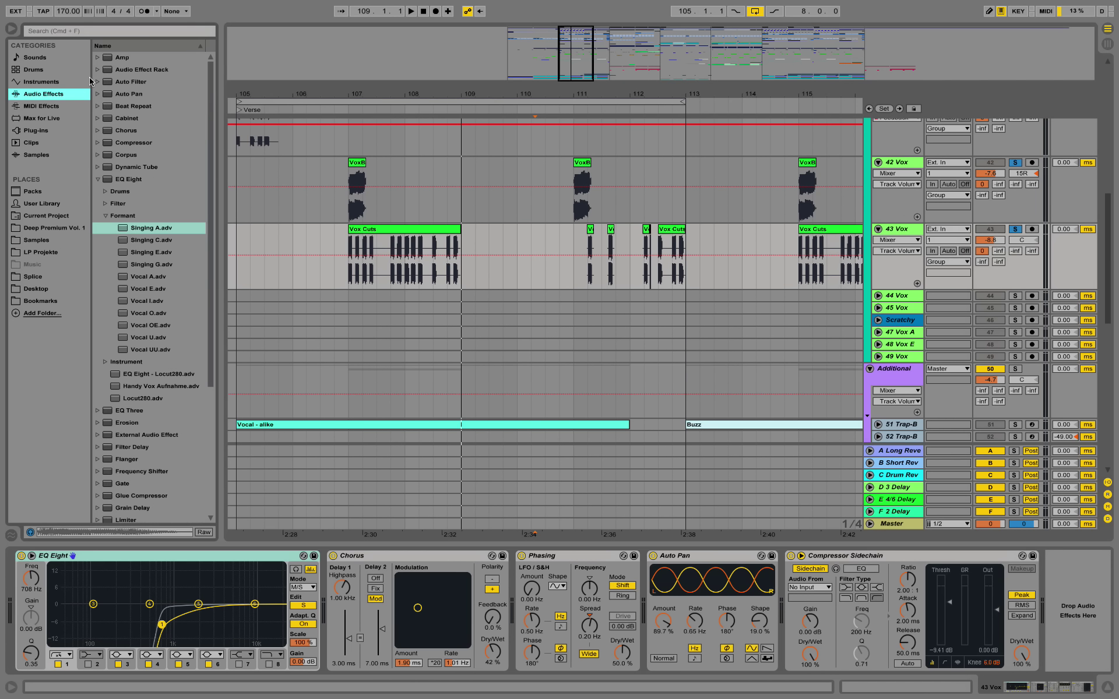
left_click(133, 94)
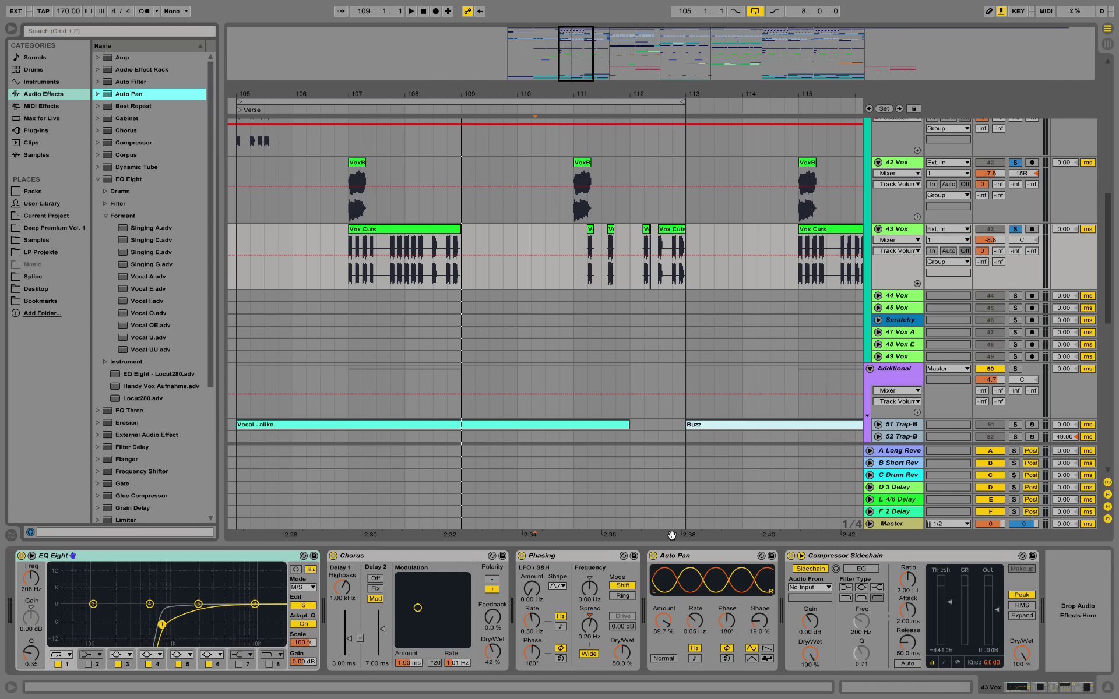
left_click(412, 231)
key("space")
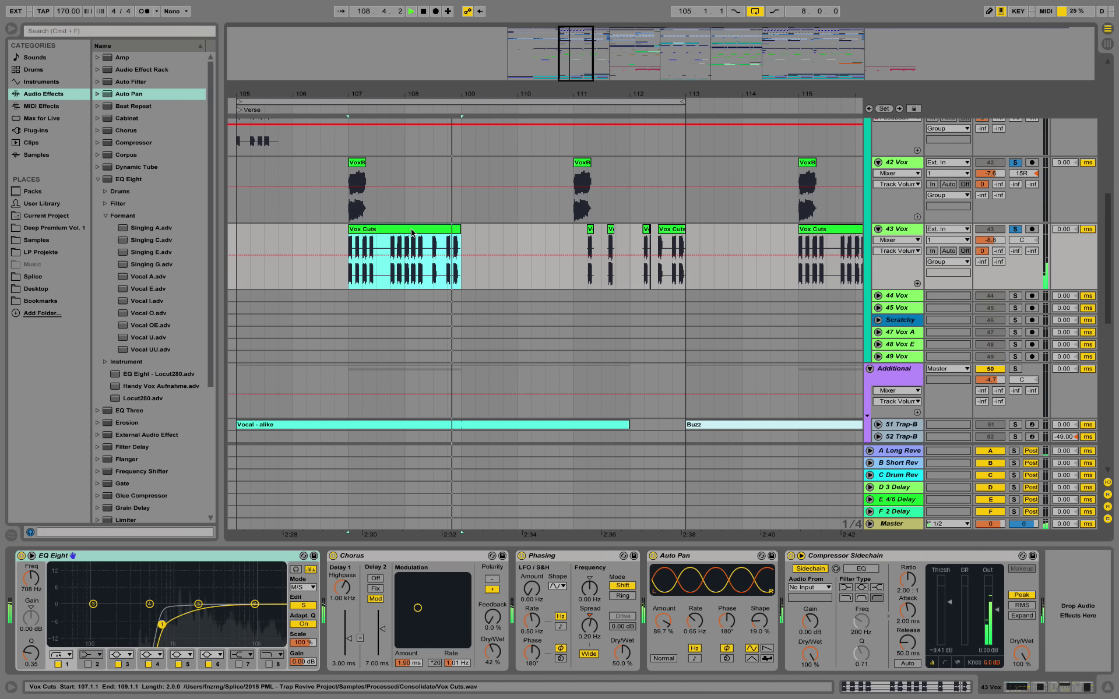
key("space")
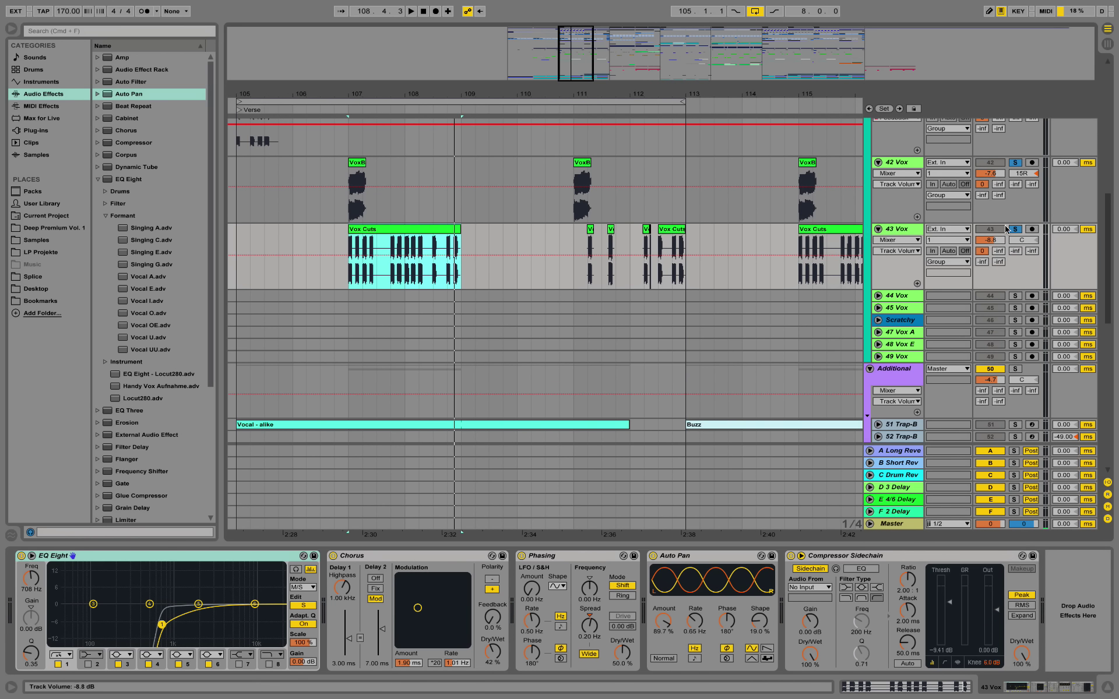
Step: Solo only 43 Vox and play its Vox Cuts clip from 107.1.1
left_click(1016, 229)
left_click(1017, 229)
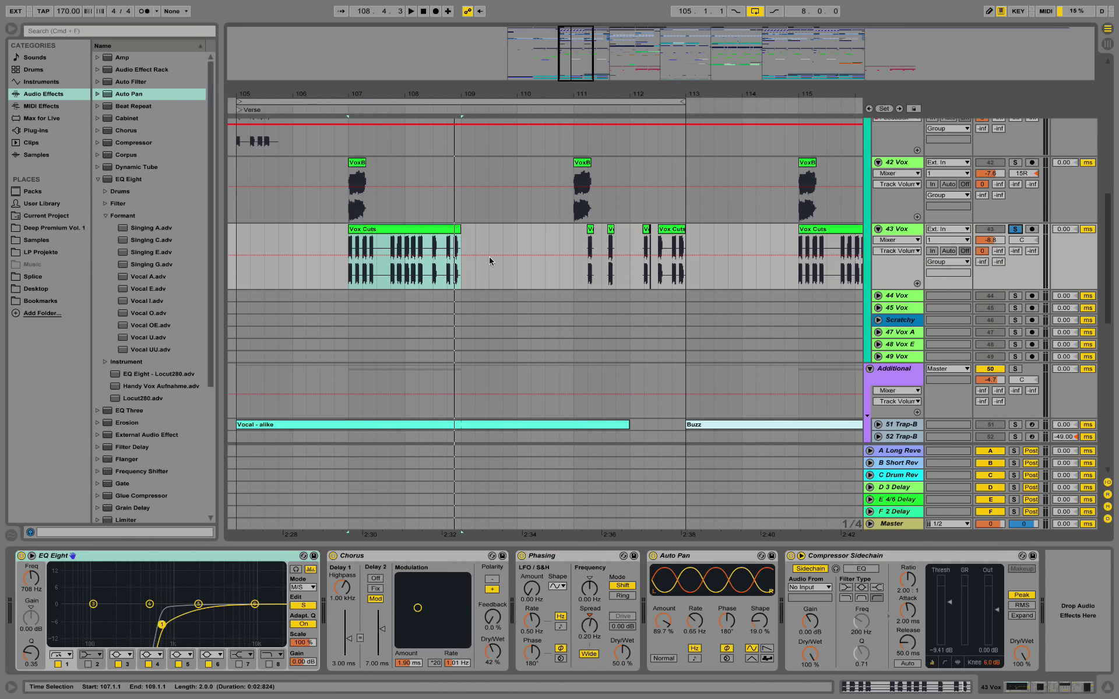
left_click(350, 245)
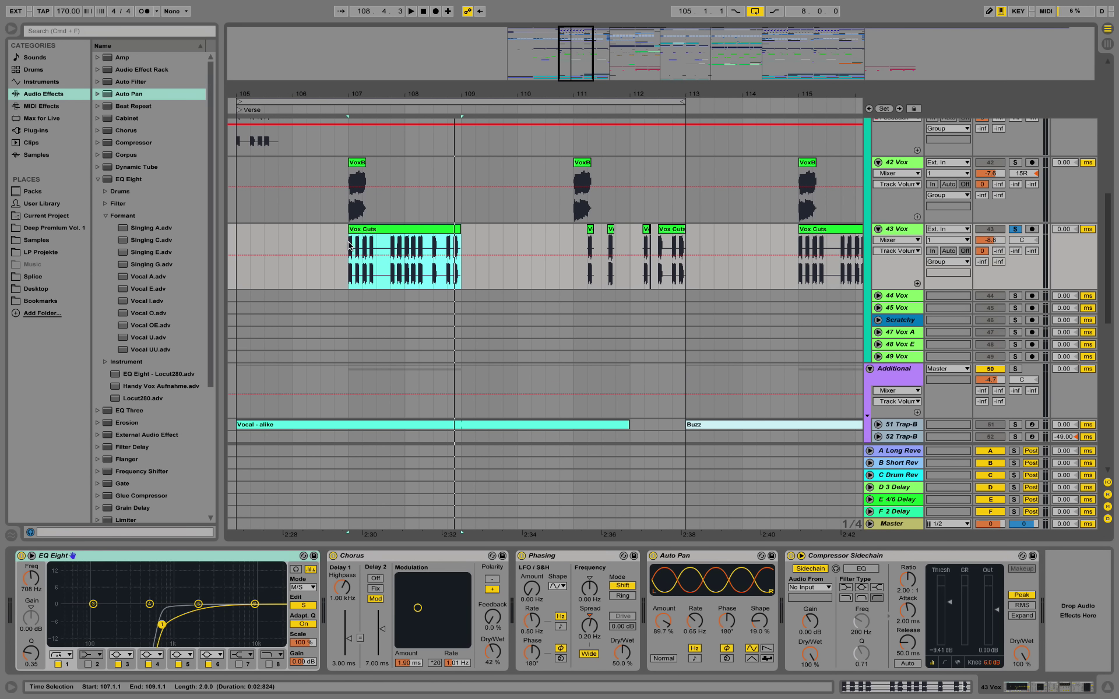
left_click(349, 245)
key("space")
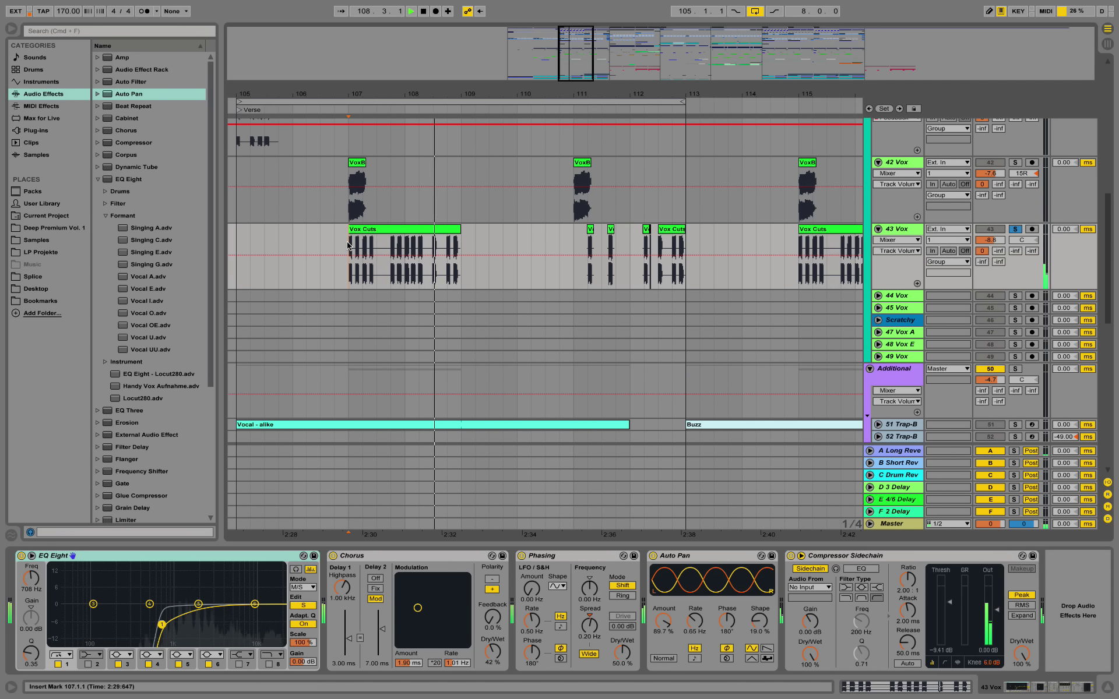
key("space")
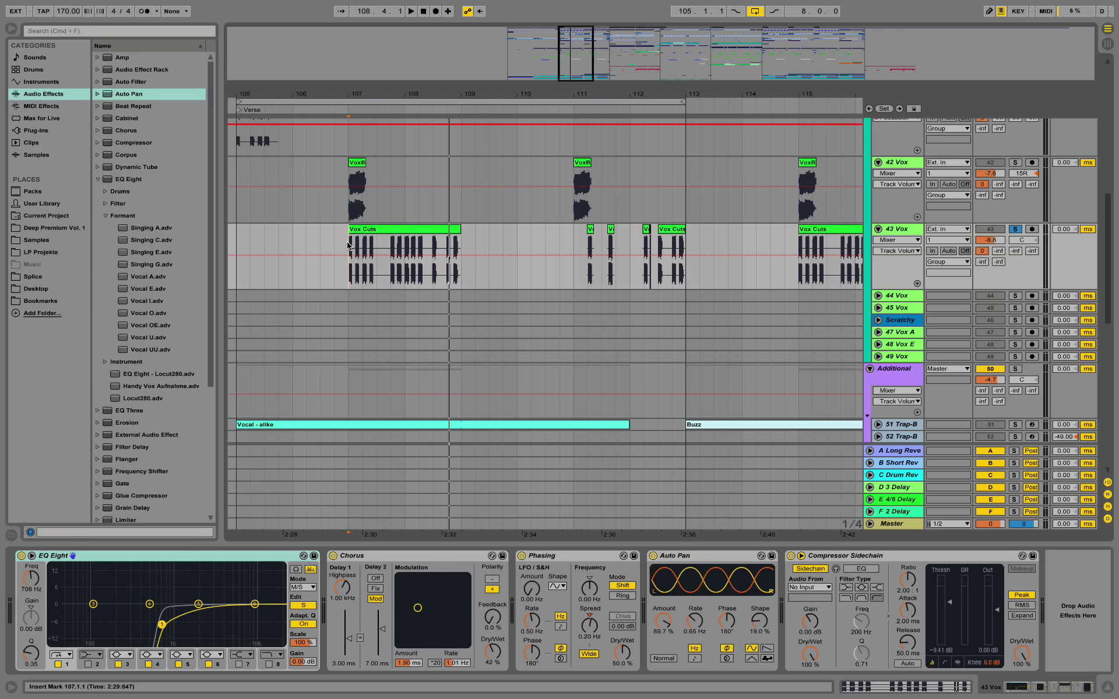
Step: Unfold the 51 Trap-B and 53 Trap-B tracks in the Additional group to show their Vocal - alike and Buzz clips
scroll(352, 246, "down", 5)
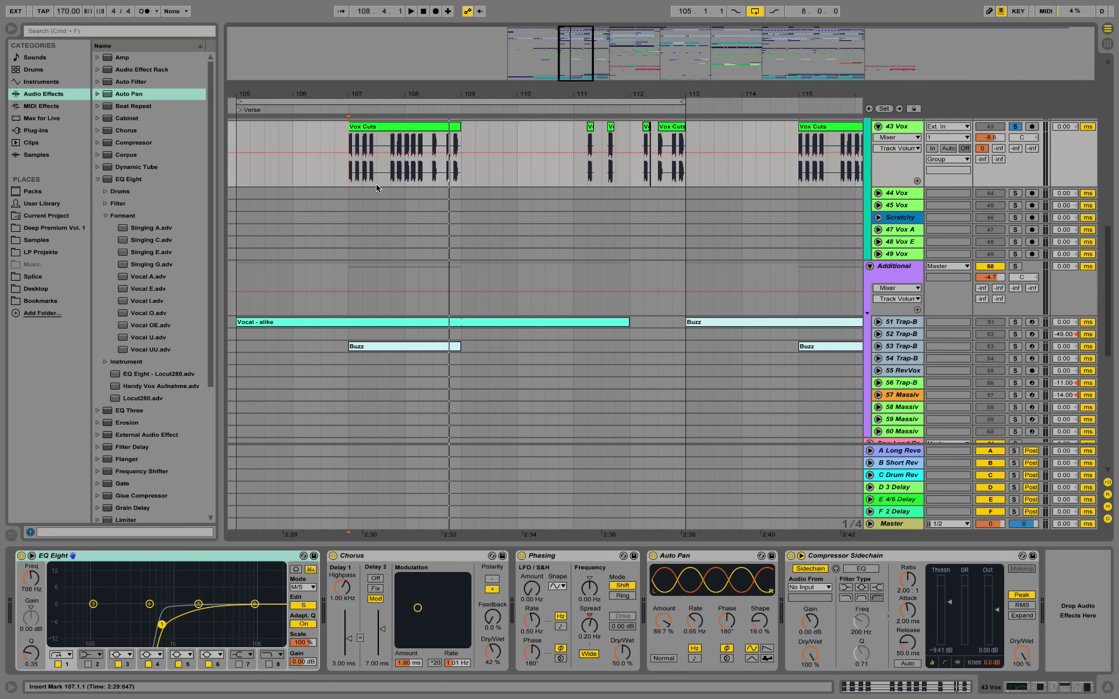
left_click(878, 322)
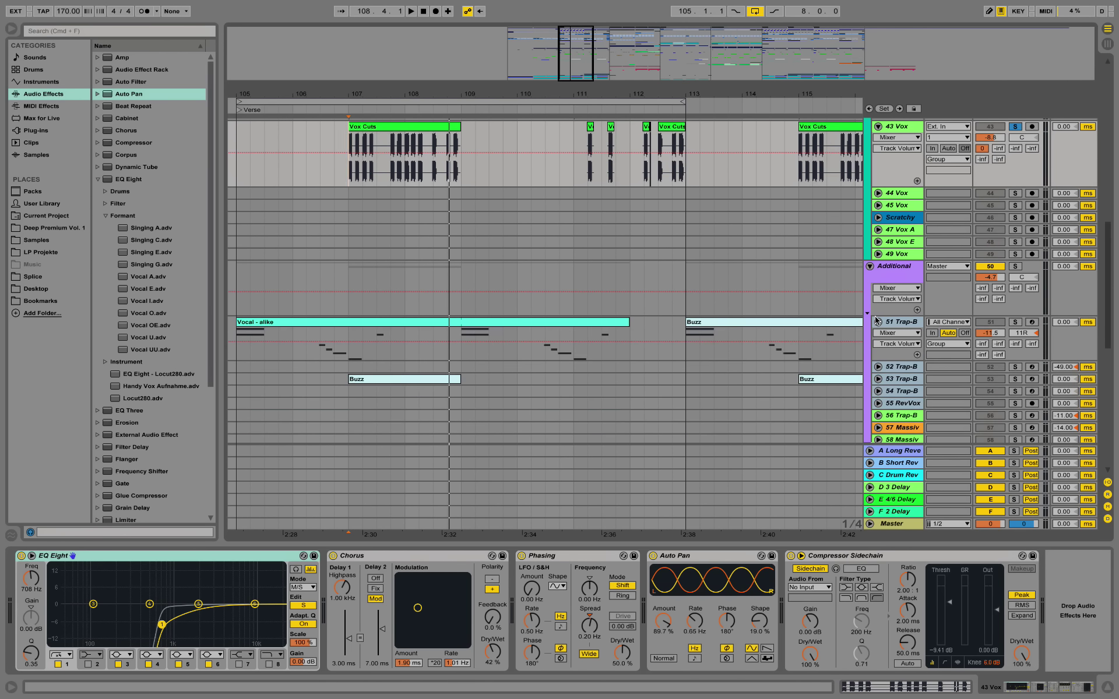
left_click_drag(334, 93, 391, 58)
left_click(878, 379)
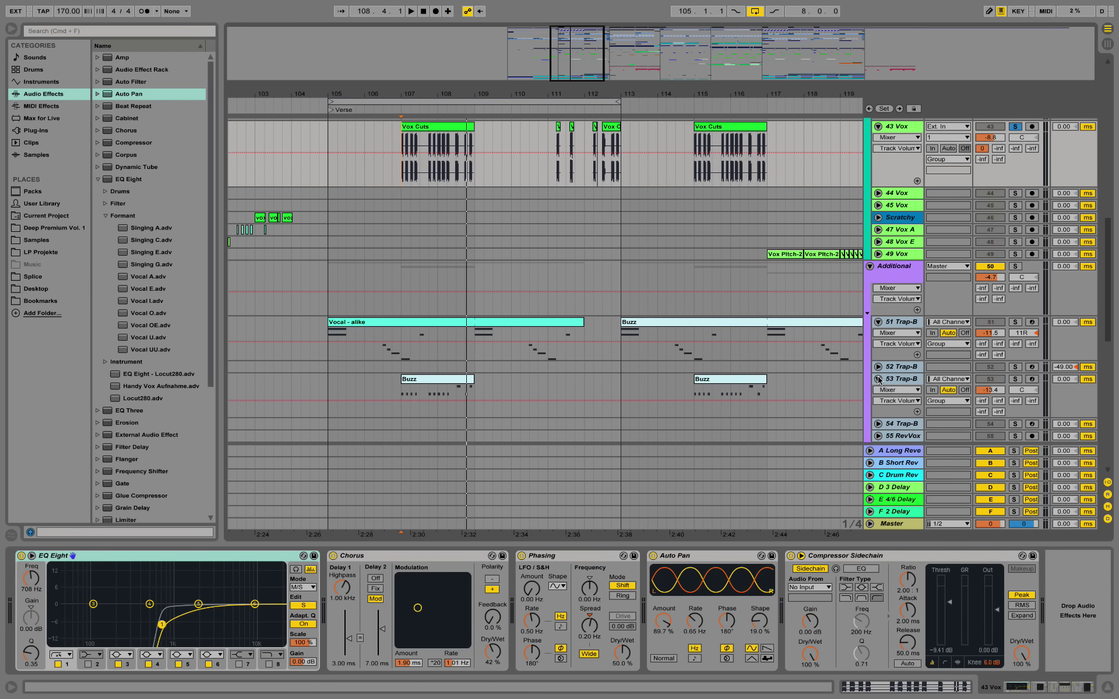
scroll(915, 263, "down", 2)
scroll(915, 264, "up", 1)
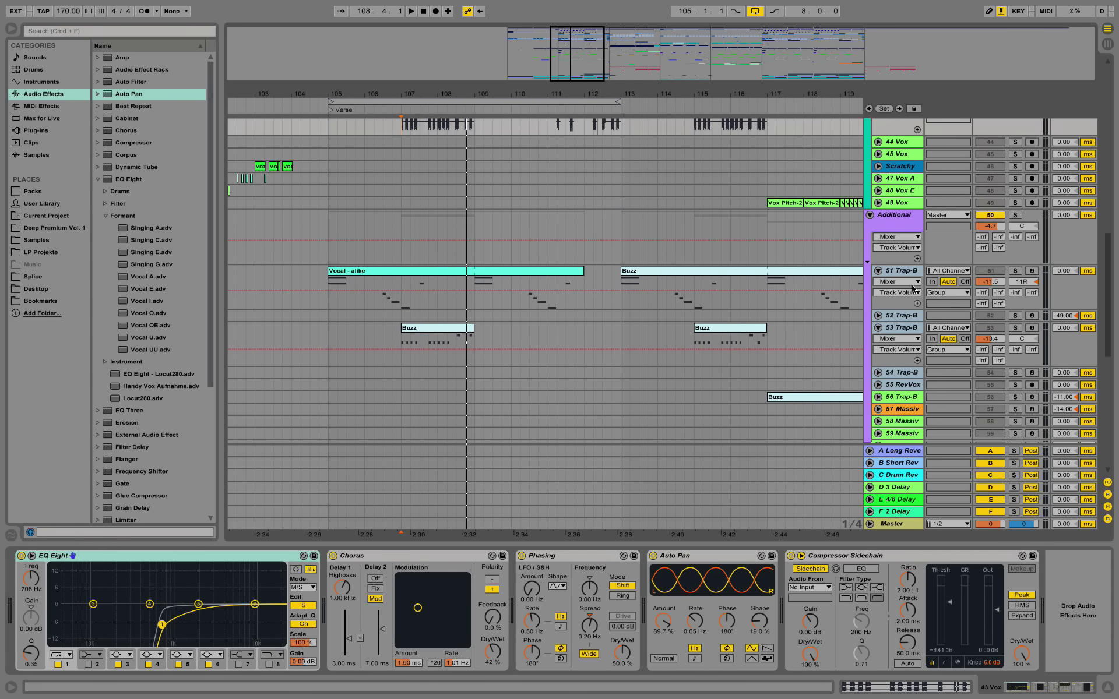
Step: Show the device chain of 51 Trap-B, view its Massive synth patch, and close the plug-in window
left_click(901, 273)
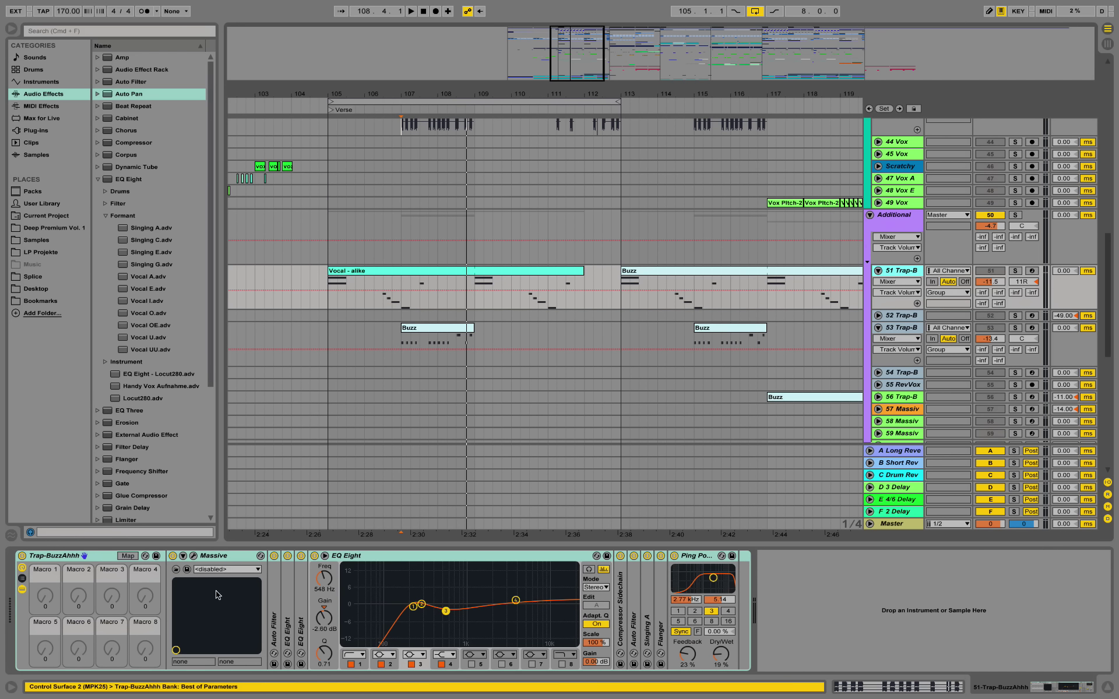
left_click(194, 556)
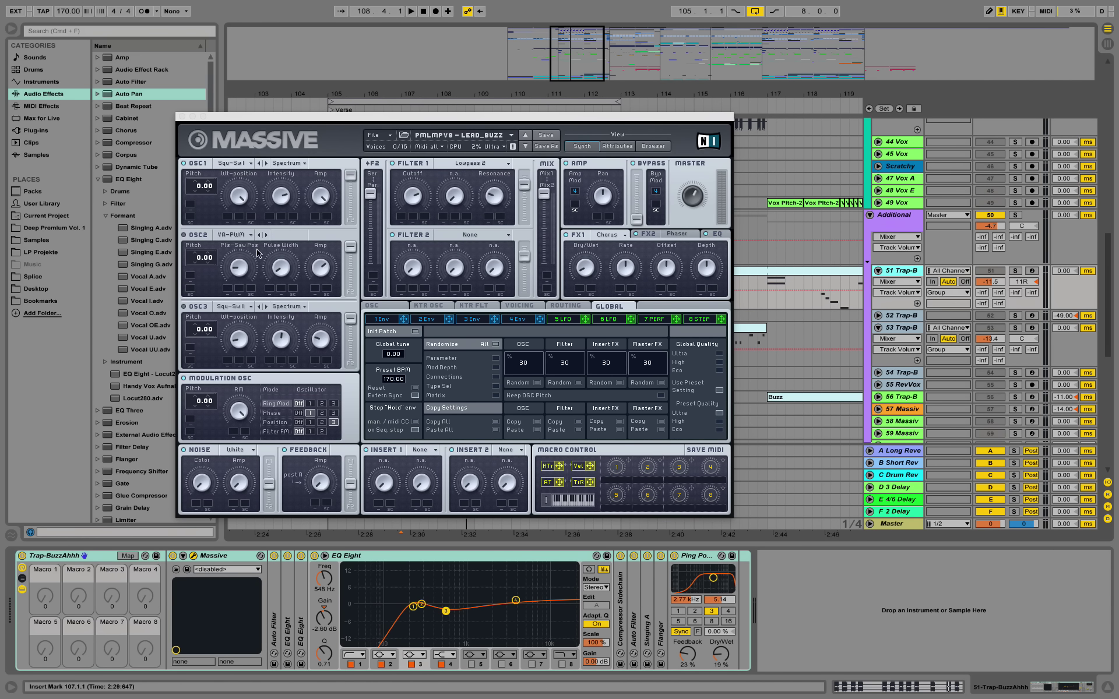
left_click(185, 113)
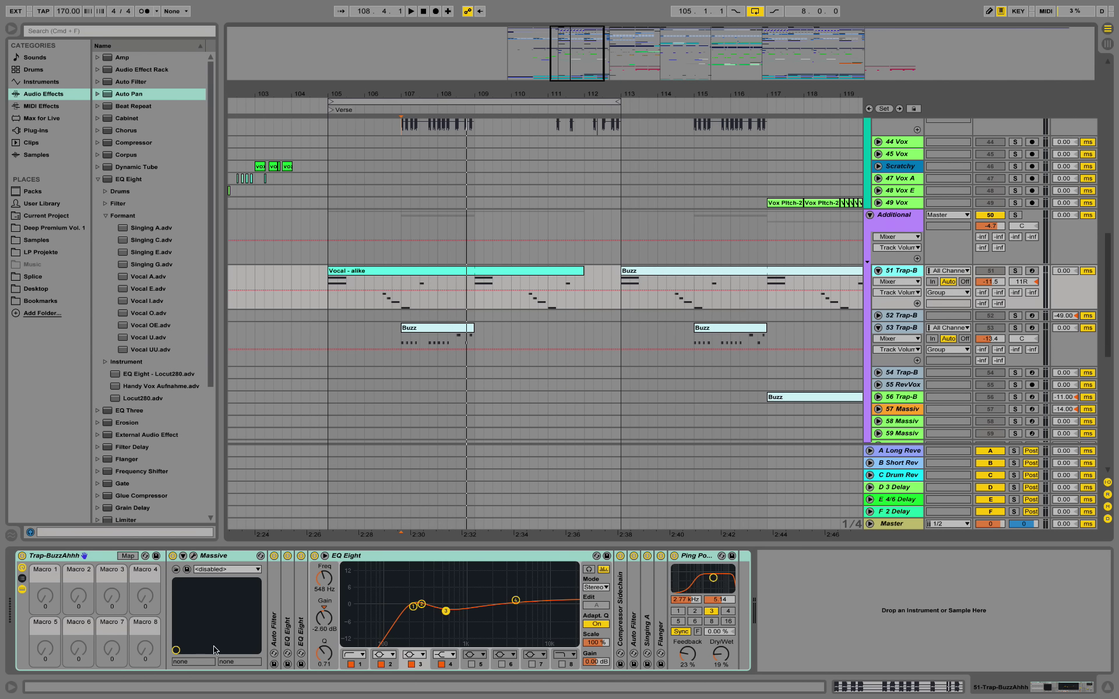
Step: Unfold the first Auto Filter and the two EQ Eights after it to inspect their curves, and fold the EQs again
double_click(274, 626)
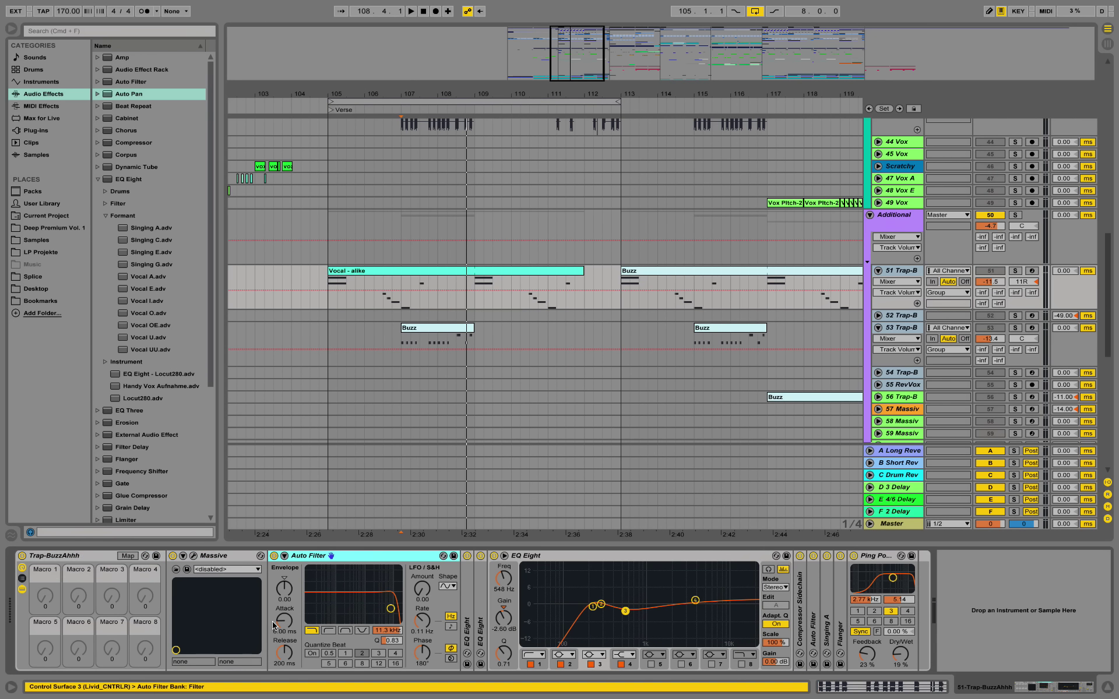
double_click(466, 597)
double_click(774, 585)
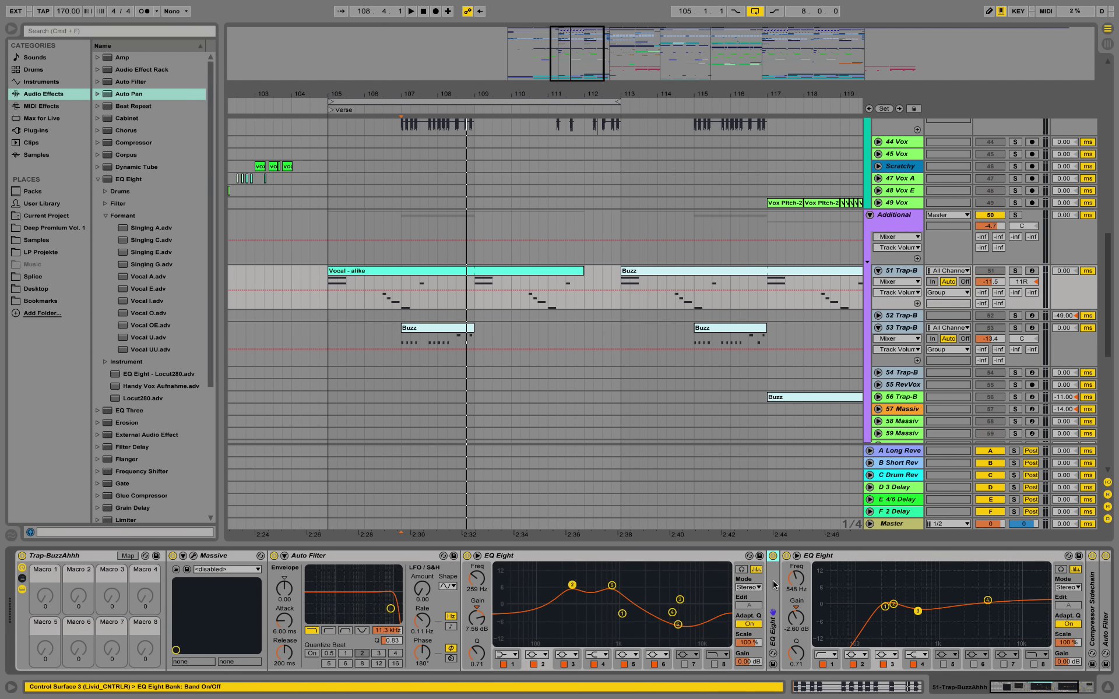
left_click_drag(1011, 683, 1064, 693)
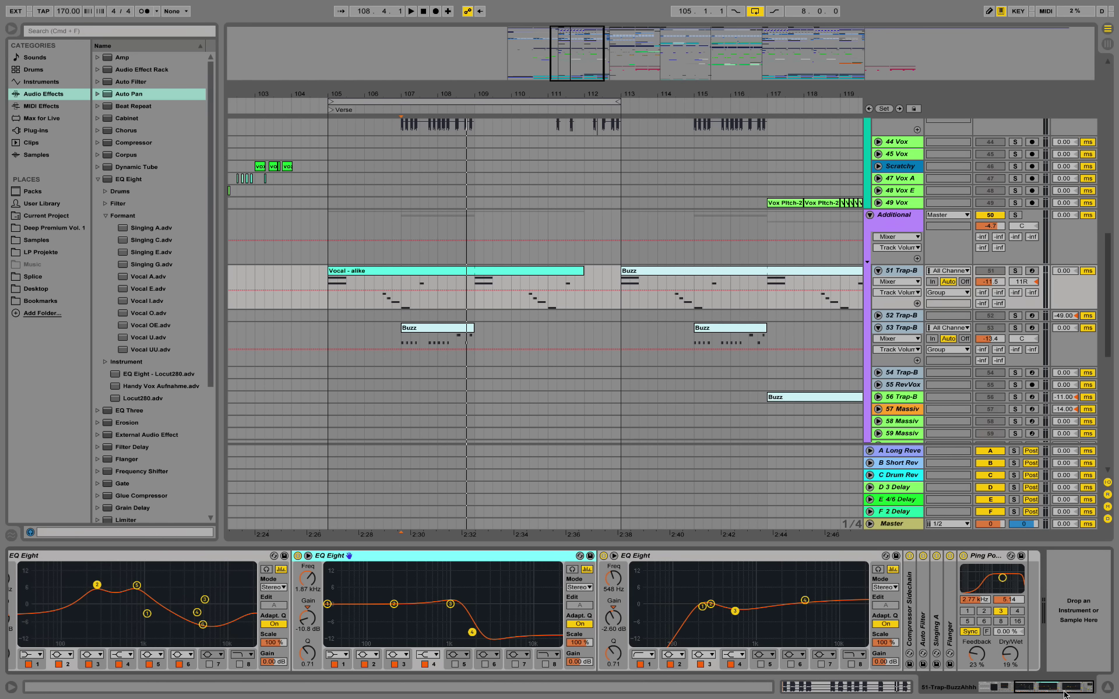
left_click_drag(1055, 693, 1050, 694)
double_click(350, 556)
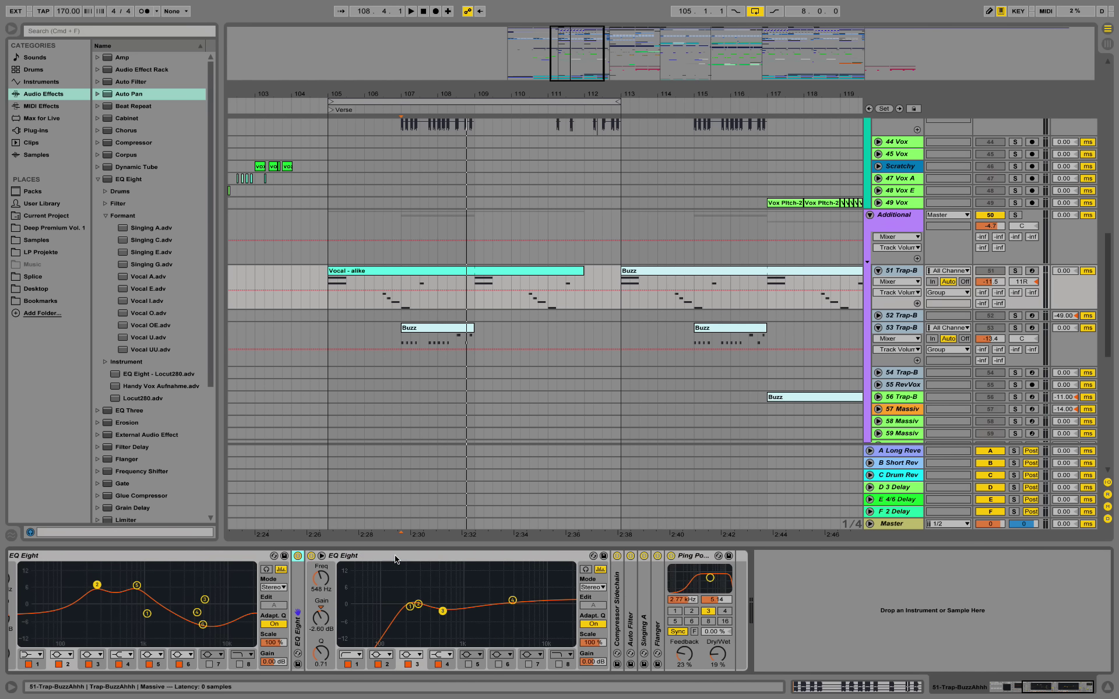
left_click(92, 557)
key("Delete")
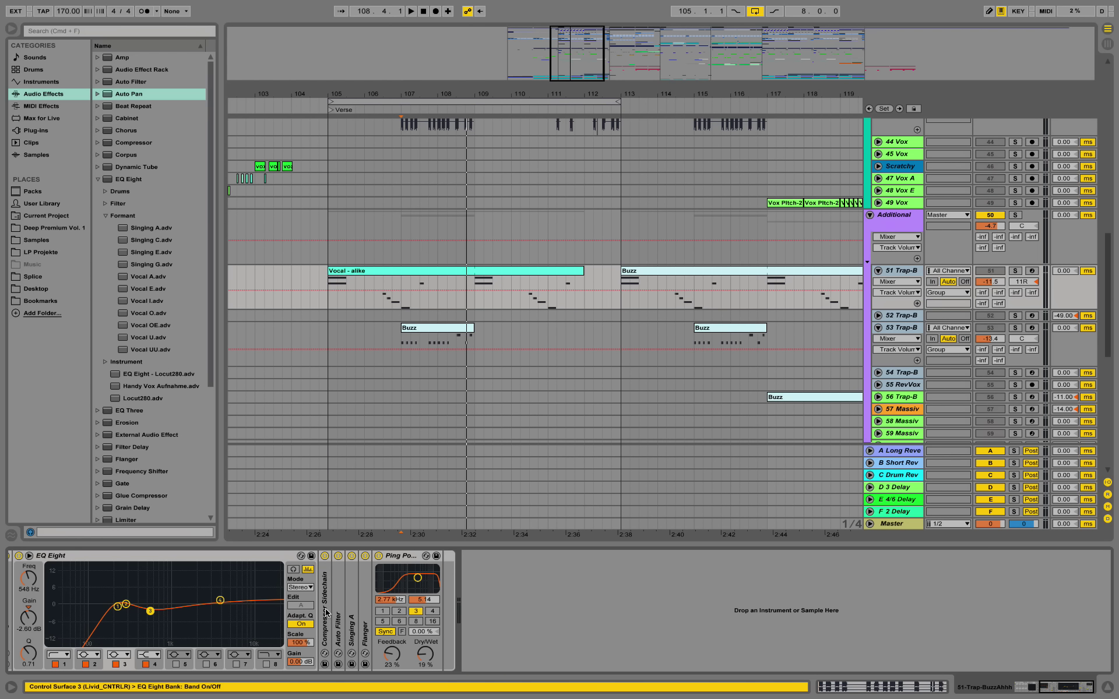
Step: Unfold the Singing A formant EQ, the second Auto Filter and the Flanger to inspect their settings
double_click(352, 615)
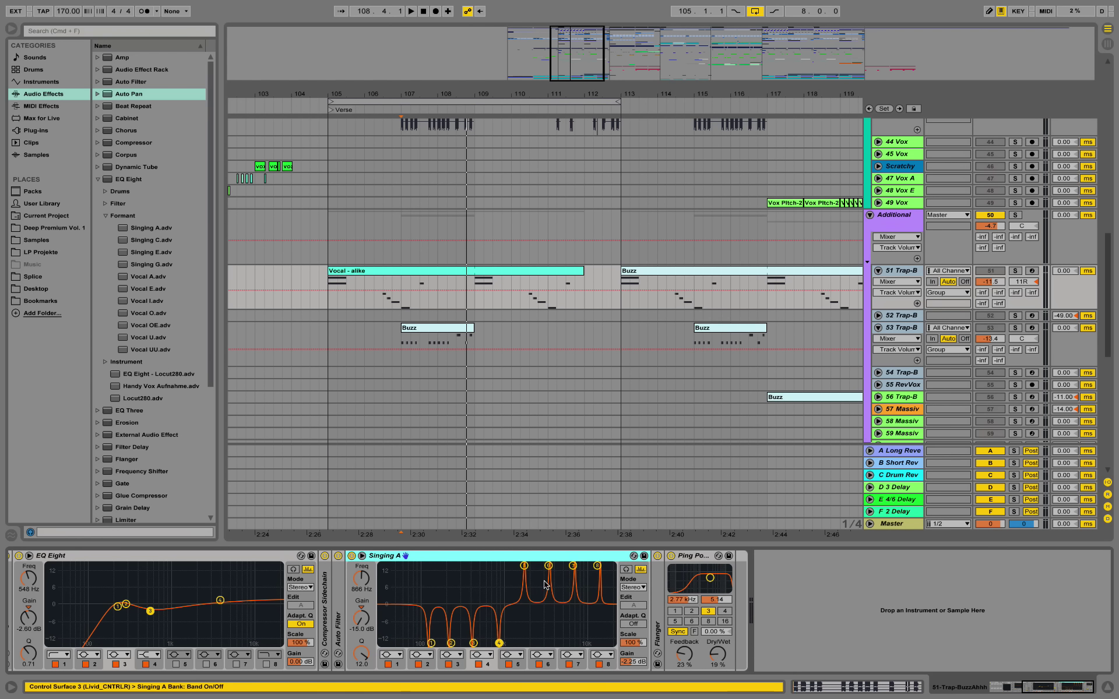
double_click(341, 578)
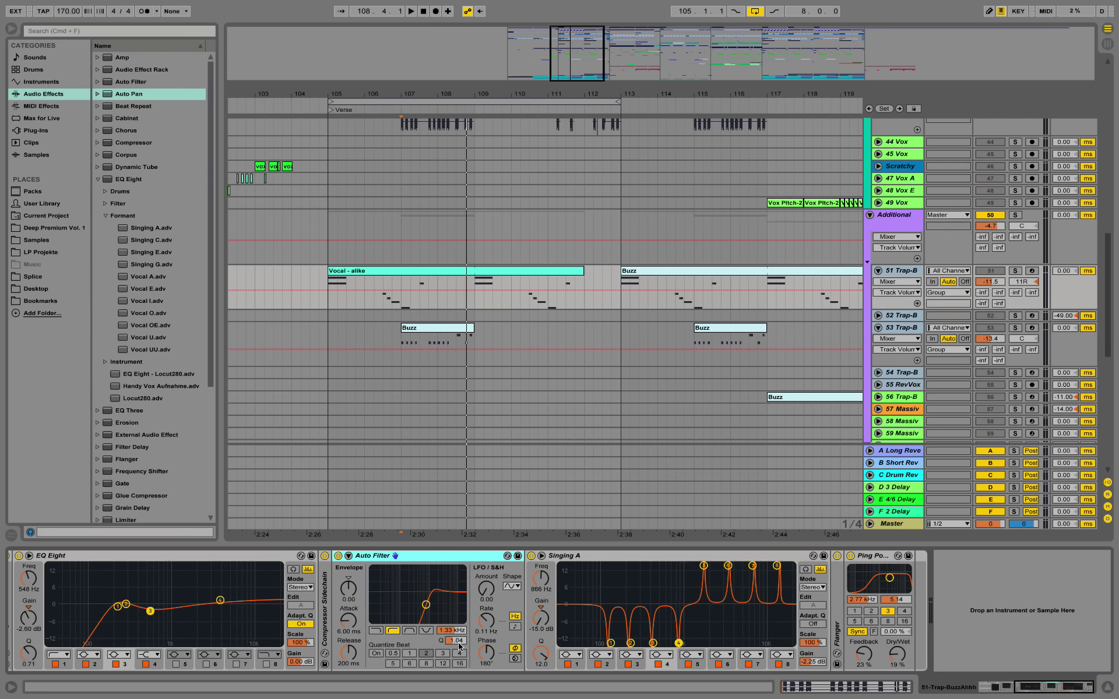
double_click(839, 617)
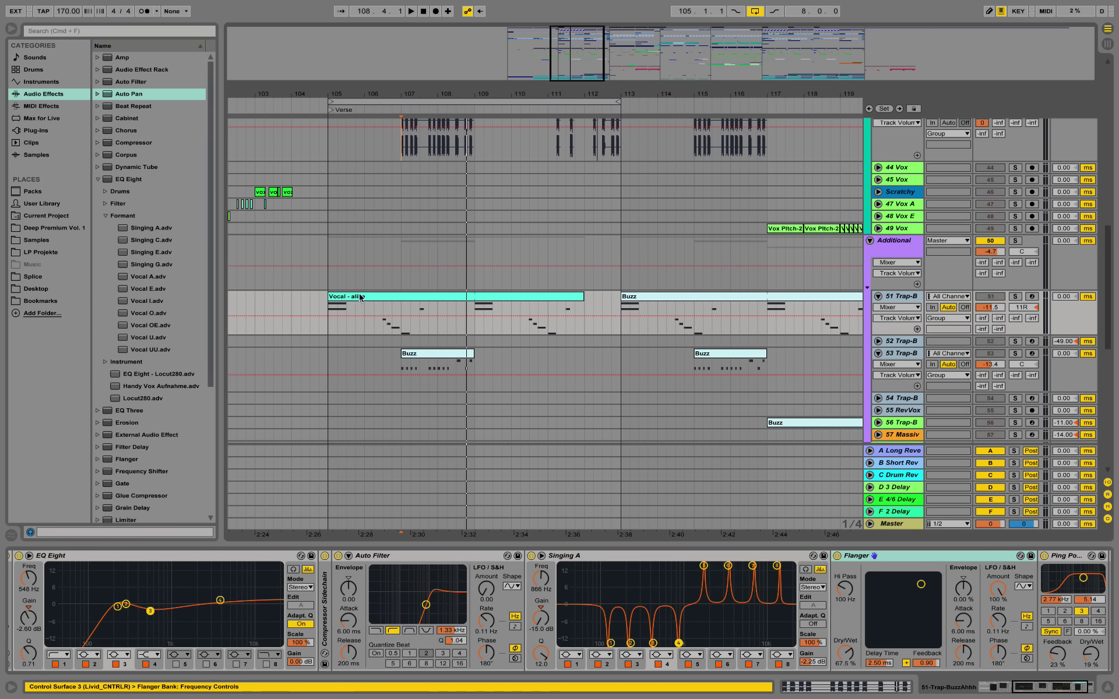
Step: Open the Vocal - alike clip's notes, enable note preview, select the opening A#3 and G3 notes, and enlarge the arrangement area
scroll(411, 208, "up", 2)
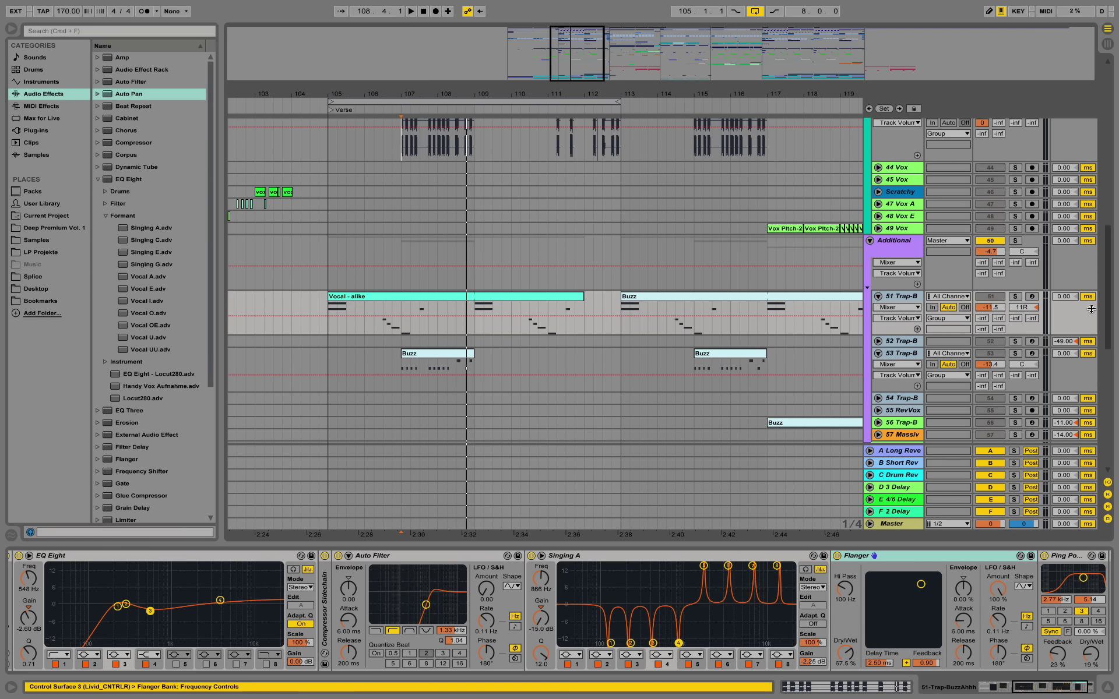
left_click(525, 295)
double_click(523, 295)
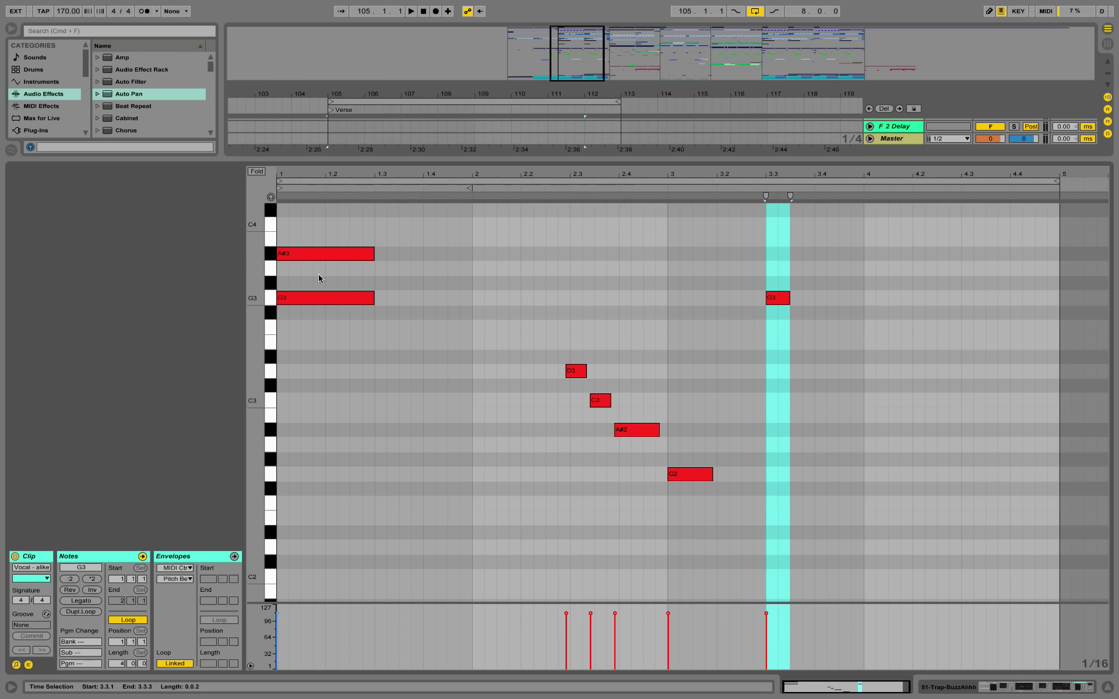
left_click(271, 197)
left_click_drag(306, 218, 332, 373)
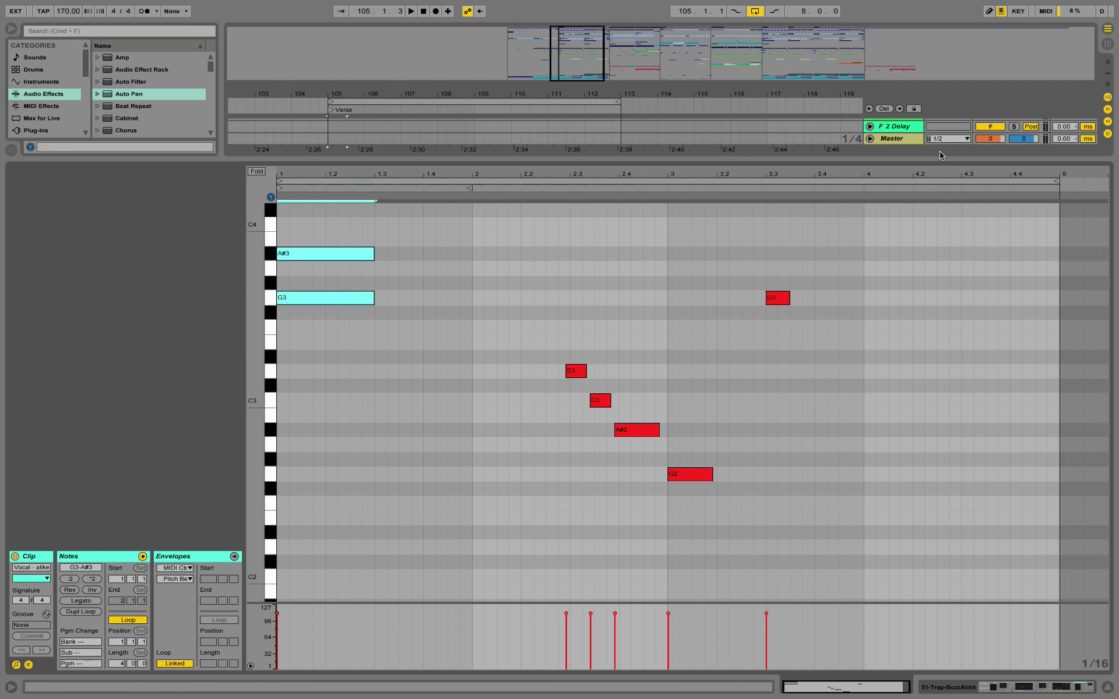
left_click_drag(924, 158, 924, 302)
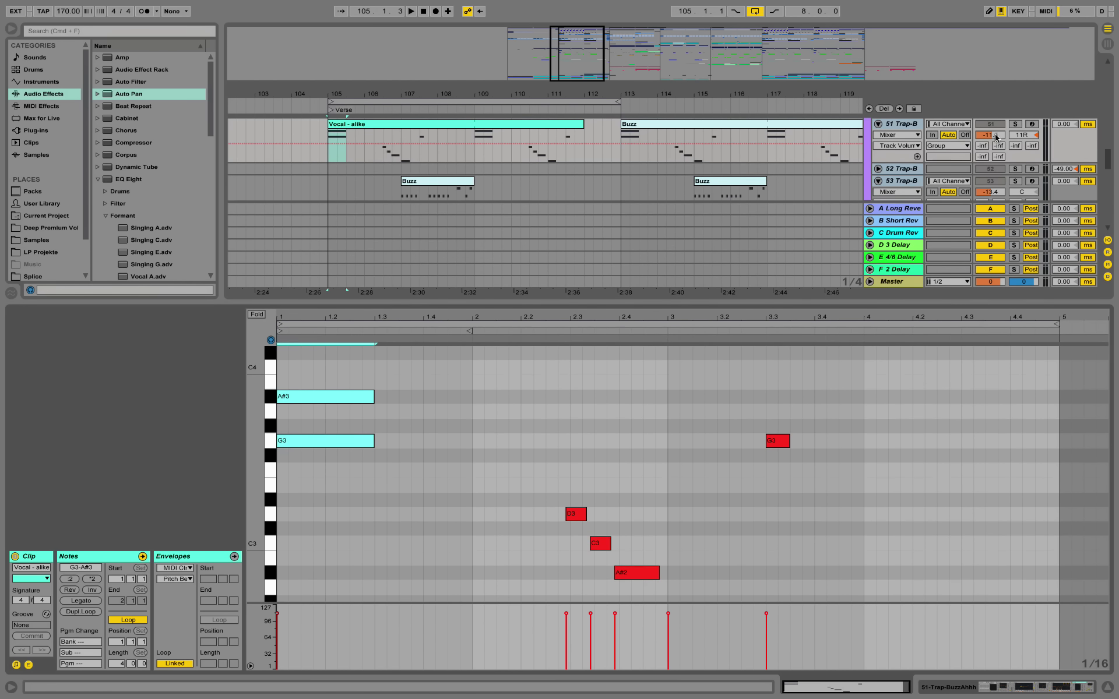
Step: Solo 51 Trap-B and audition the Vocal - alike notes, selecting the descending notes and the single G3 at 3.3 for playback
left_click(1015, 123)
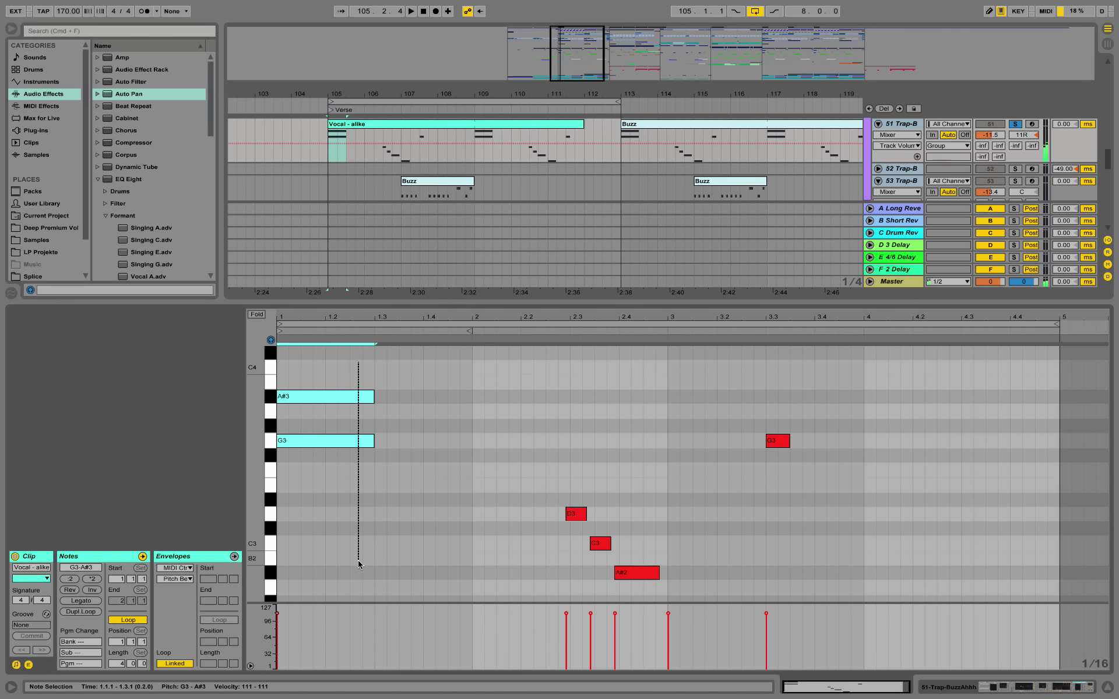
left_click_drag(515, 470, 623, 585)
left_click_drag(717, 425, 791, 457)
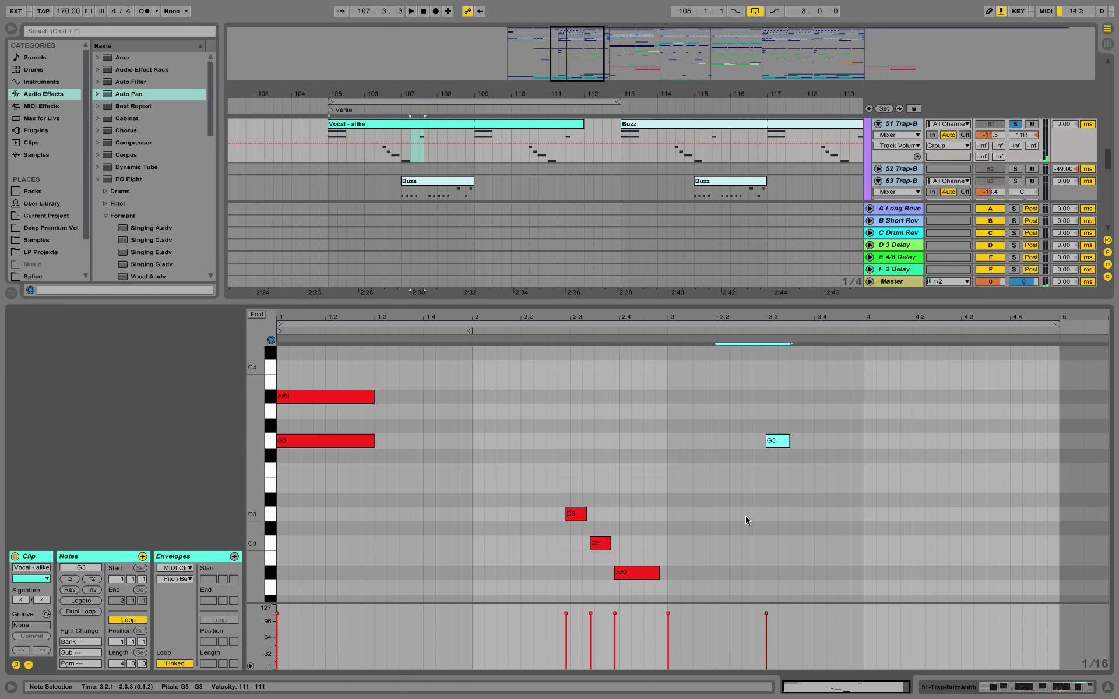
key("space")
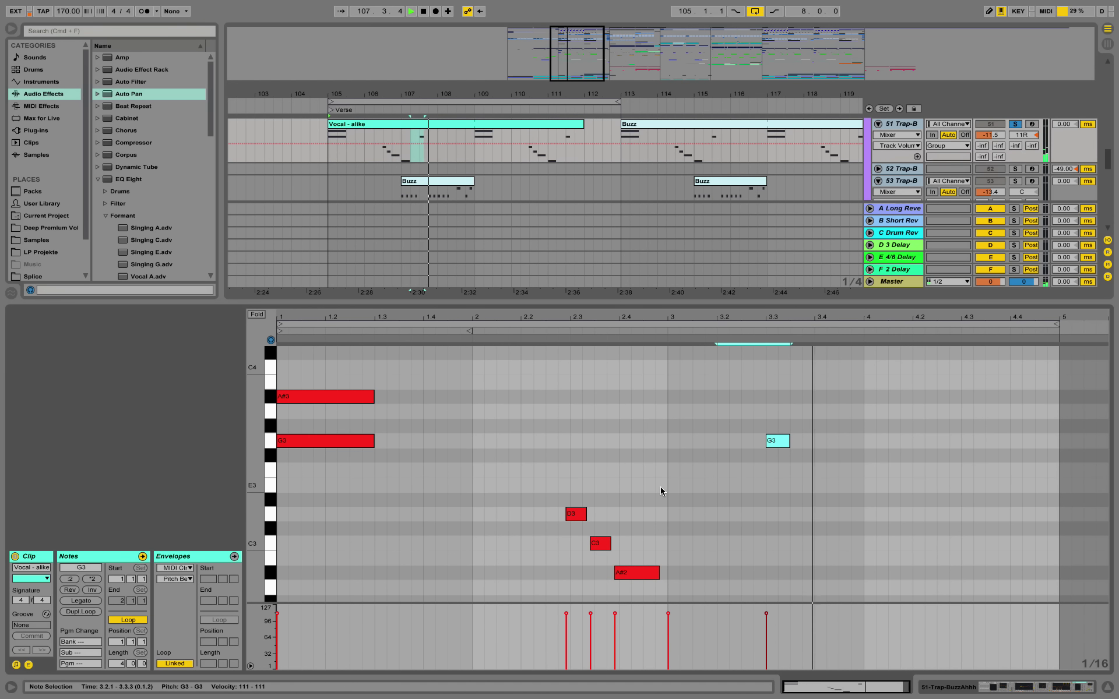
Step: Look over the lowest notes of the Vocal - alike clip and hide the clip view to return to the verse arrangement
scroll(660, 487, "down", 2)
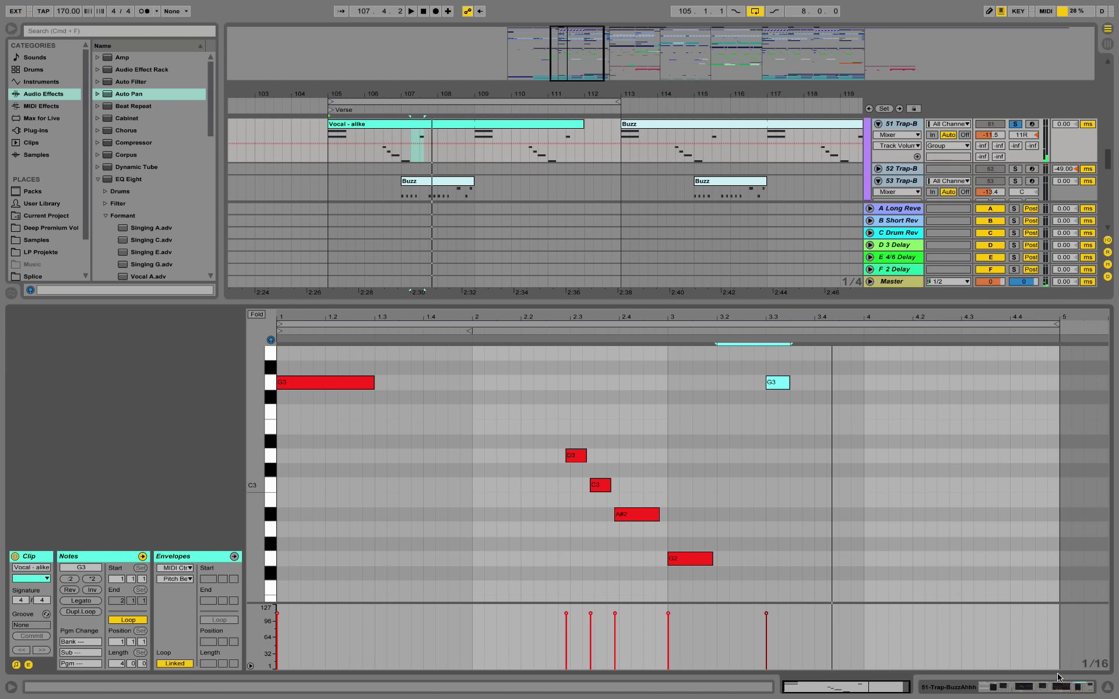
left_click(1107, 688)
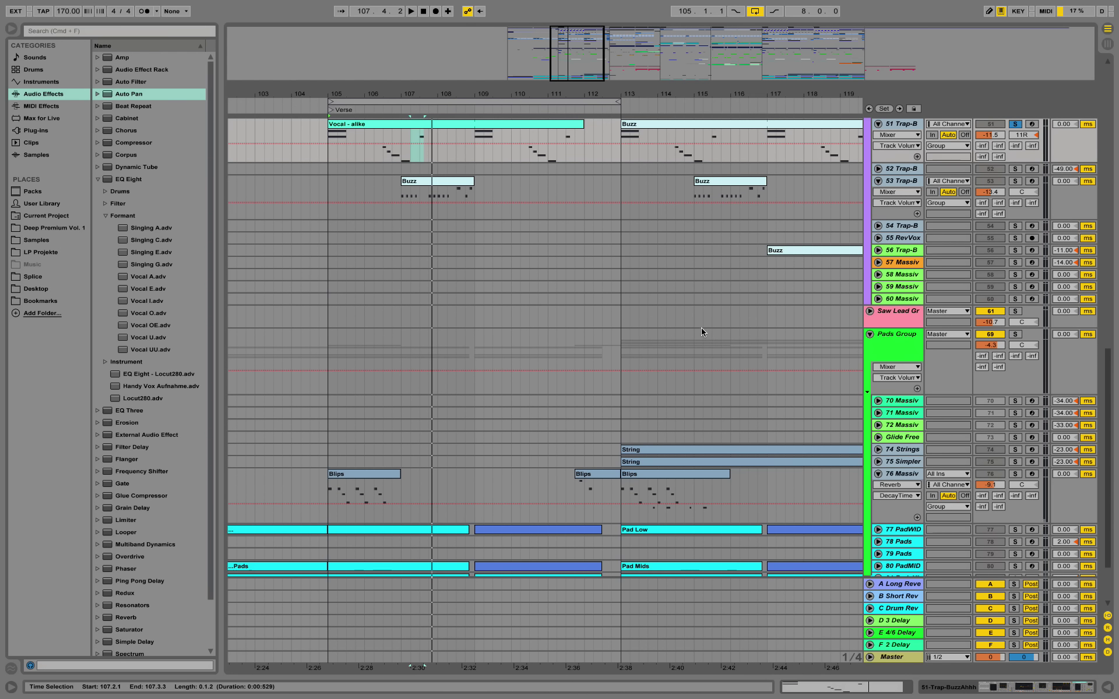
scroll(669, 261, "up", 1)
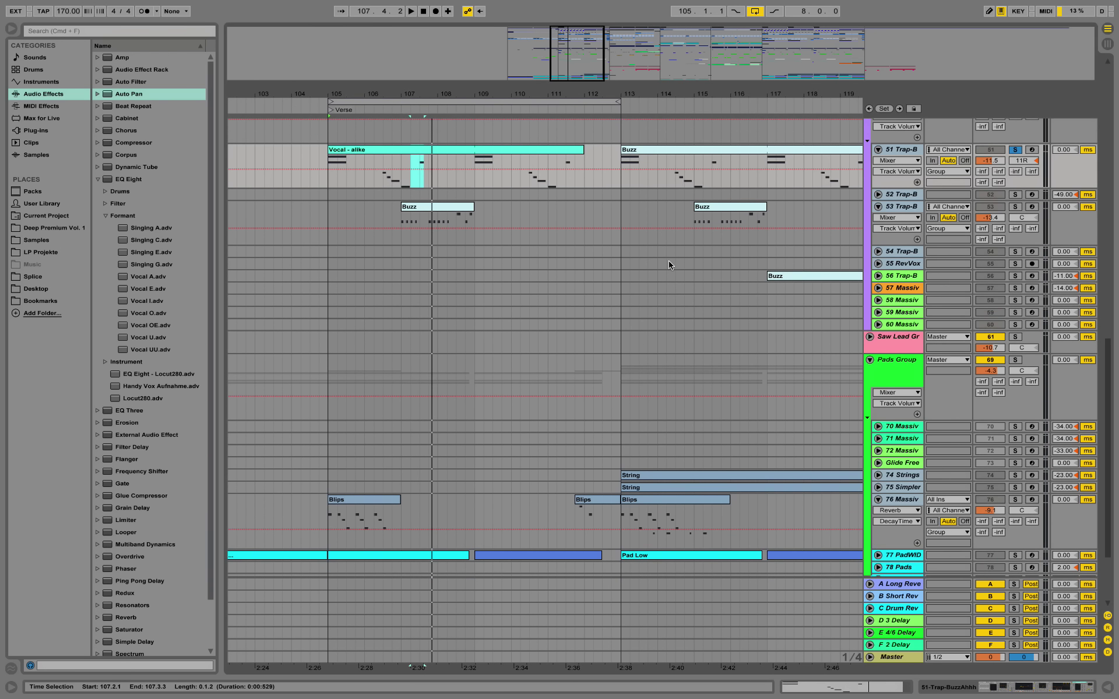
scroll(568, 149, "up", 1)
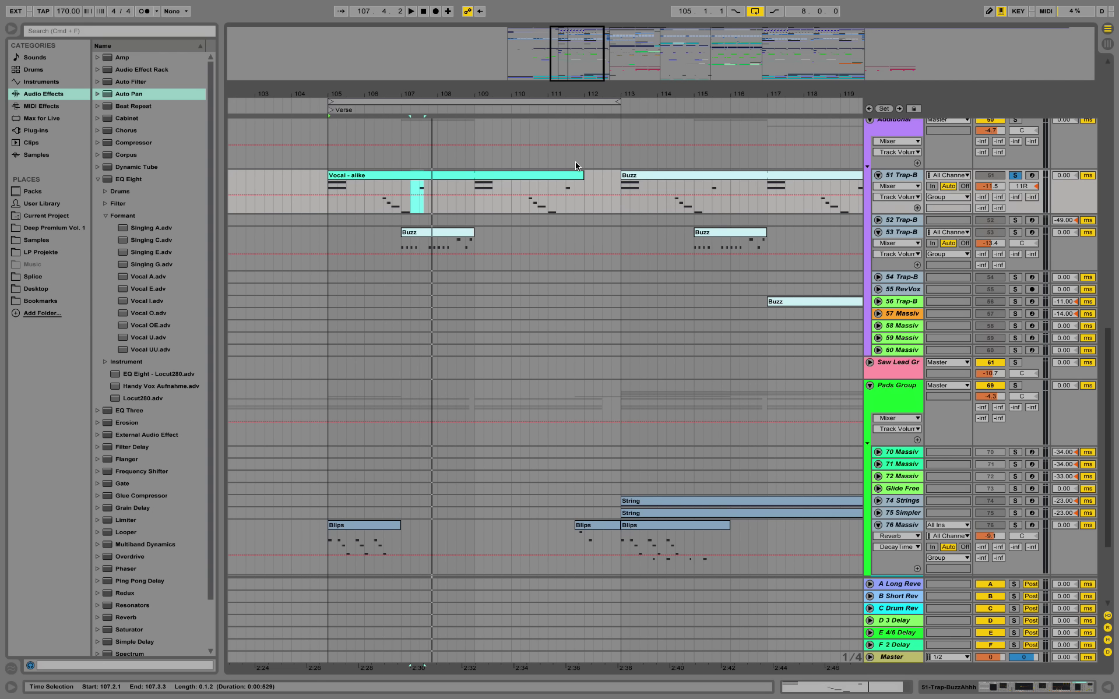
Step: Solo 53 Trap-B, open the notes of its Buzz clip at bar 107, audition them and return to the device chain
left_click(1015, 232)
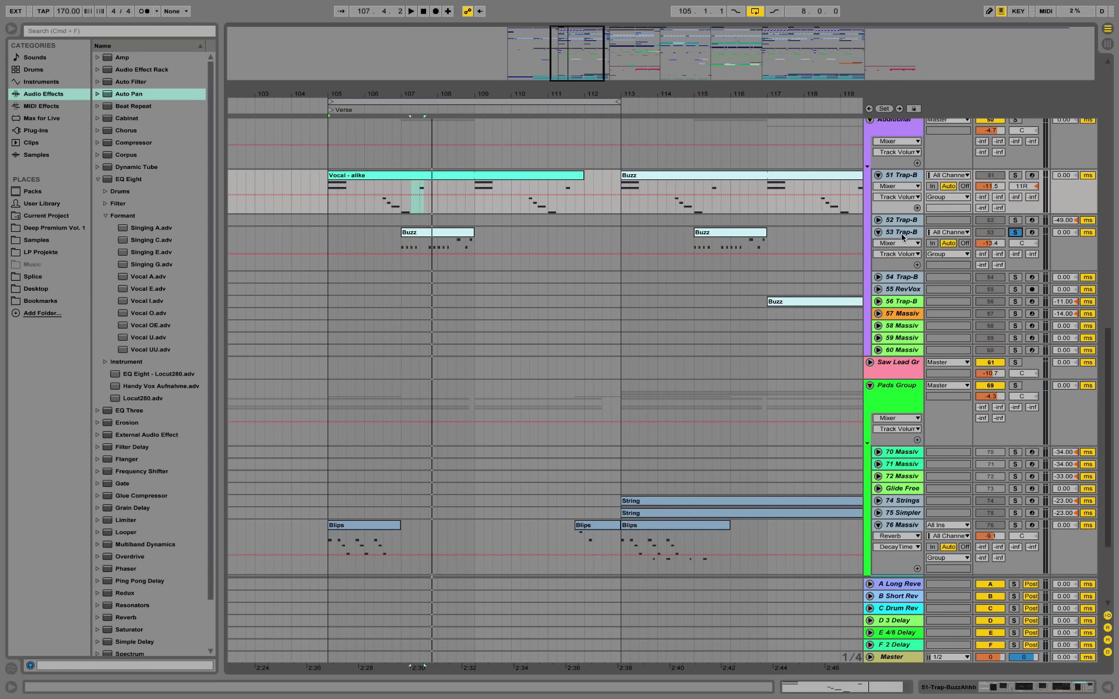
left_click(901, 233)
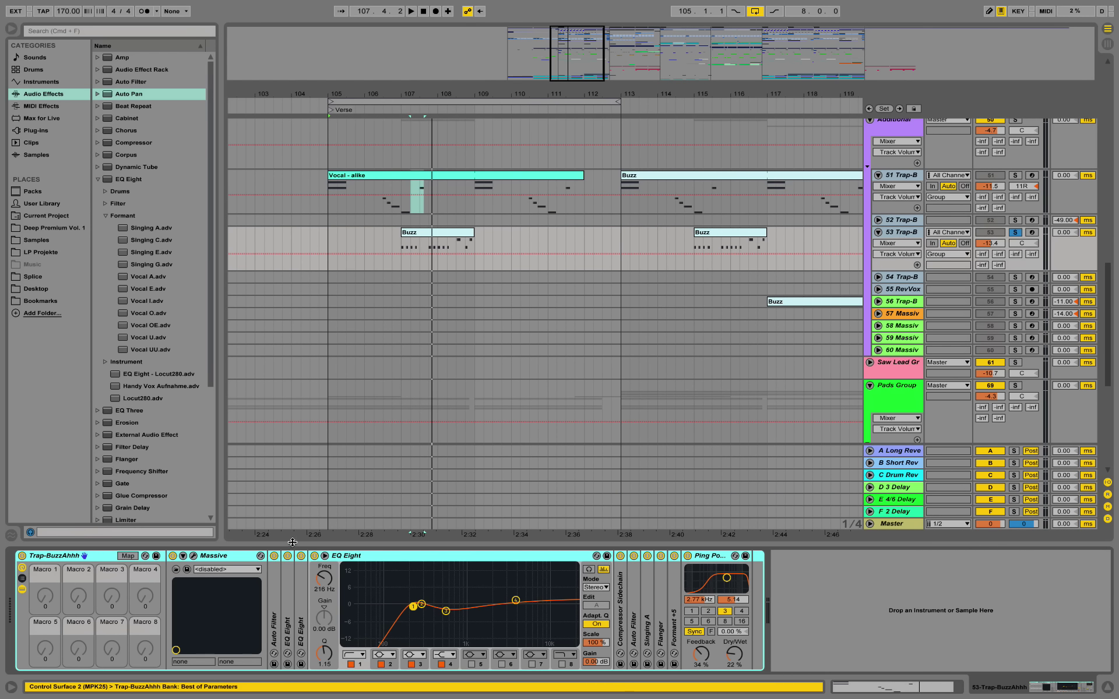
double_click(424, 233)
key("space")
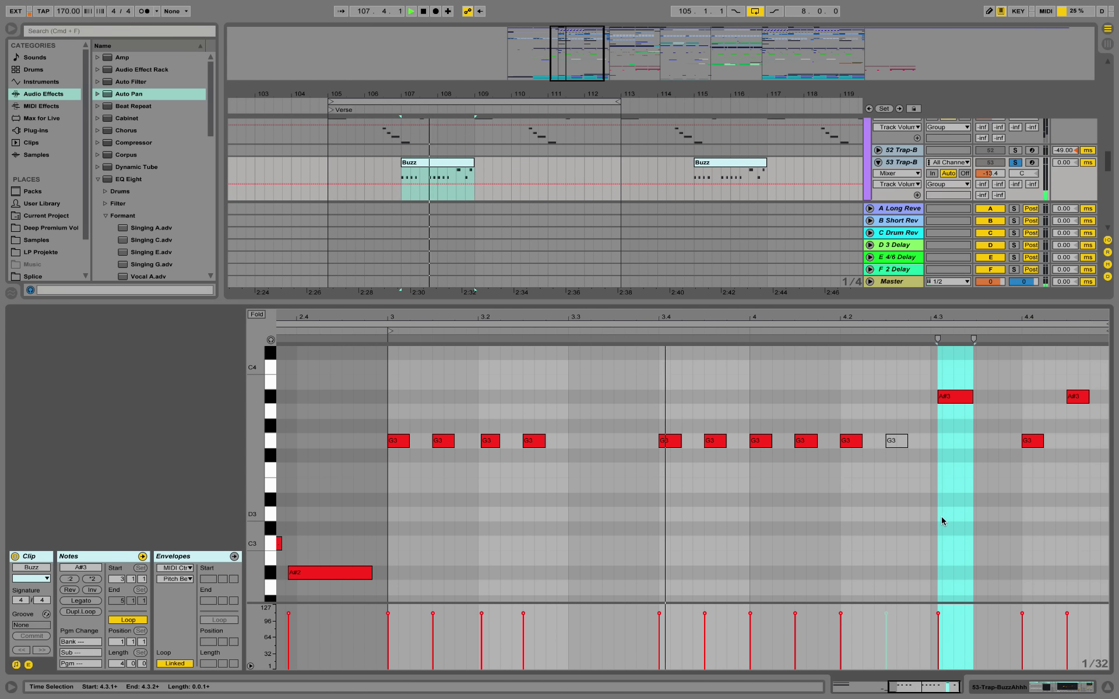
key("shift+Tab")
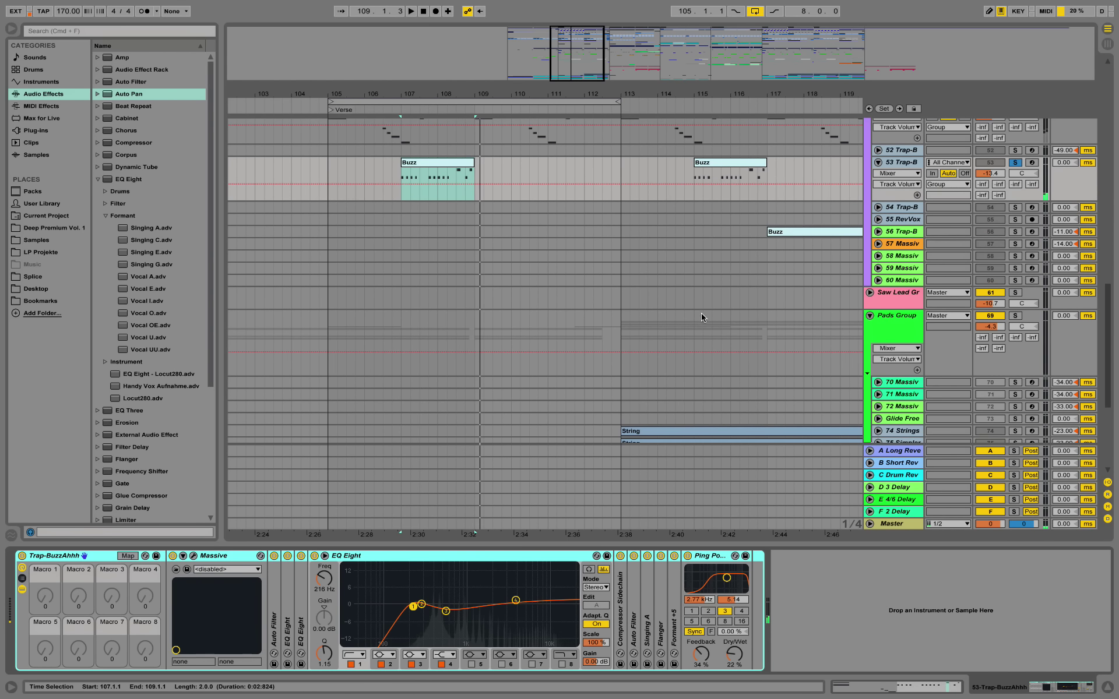
key("space")
Step: Remove the solo from 53 Trap-B and hide the device chain to enlarge the arrangement
scroll(714, 318, "up", 4)
scroll(908, 315, "up", 1)
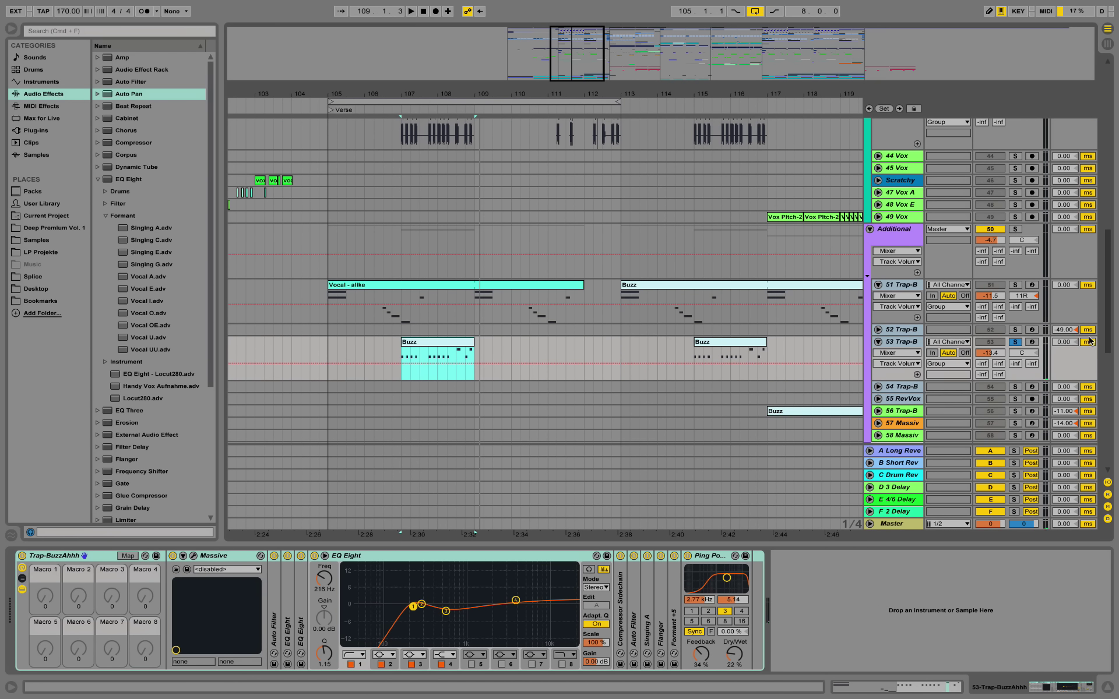
left_click(1014, 342)
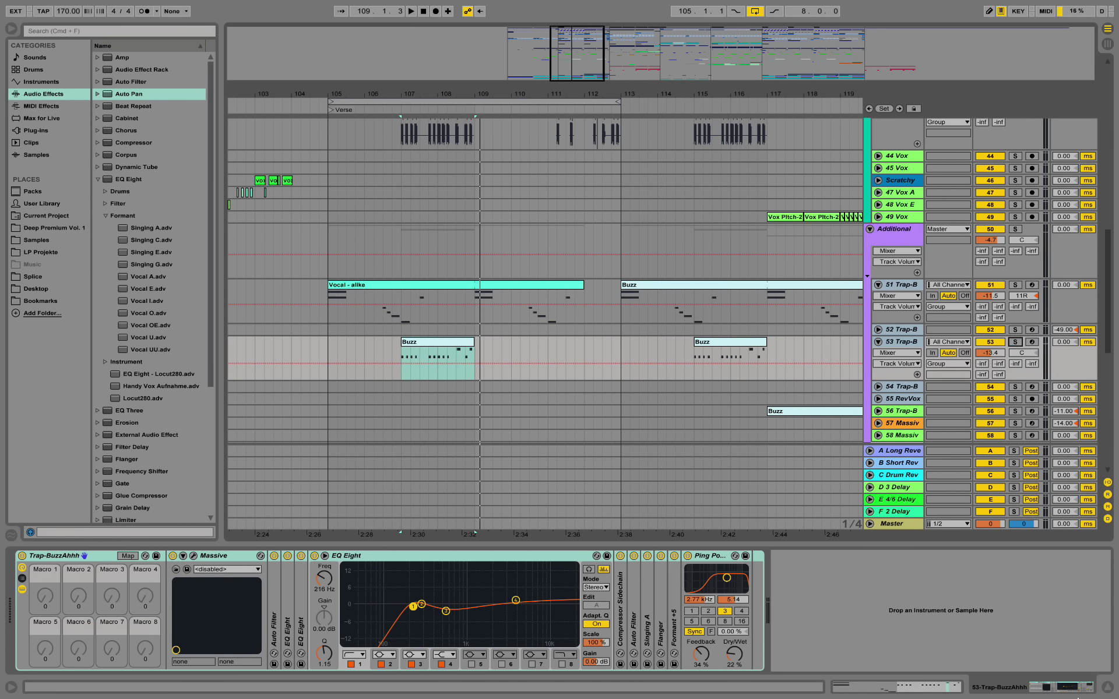
left_click(1107, 689)
Step: Reduce the heights of the 43 Vox, 42 Vox, 36 Revers and 41 Vox tracks so more tracks fit in the arrangement
scroll(643, 434, "up", 3)
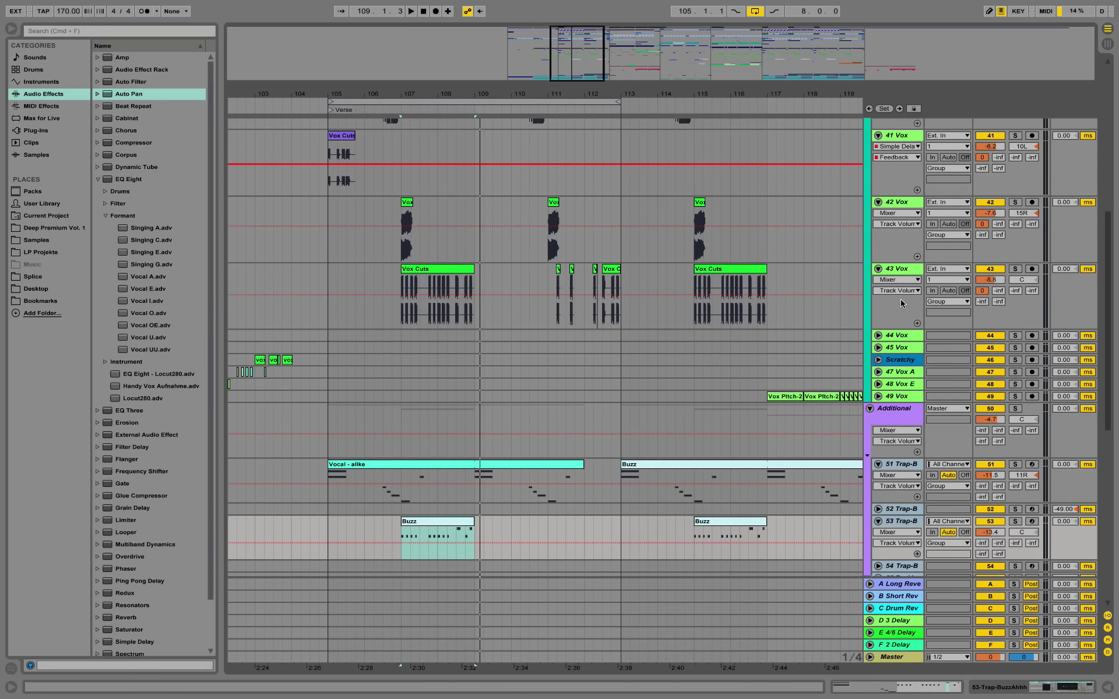
left_click_drag(908, 328, 898, 226)
scroll(887, 263, "up", 5)
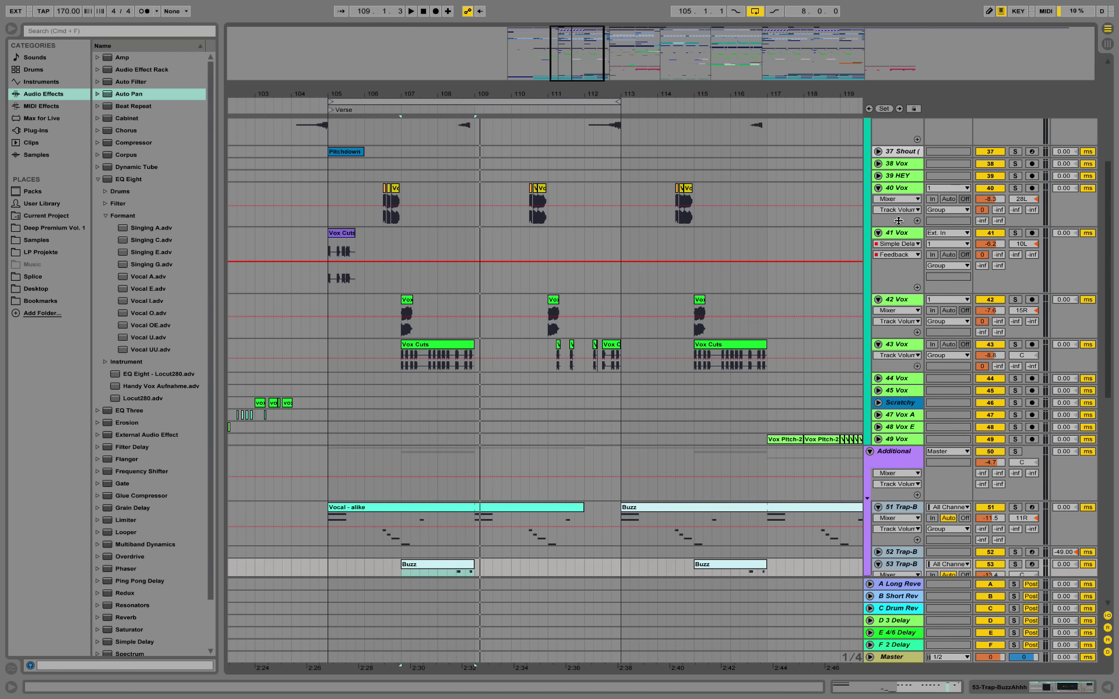
scroll(833, 297, "up", 4)
scroll(829, 282, "down", 4)
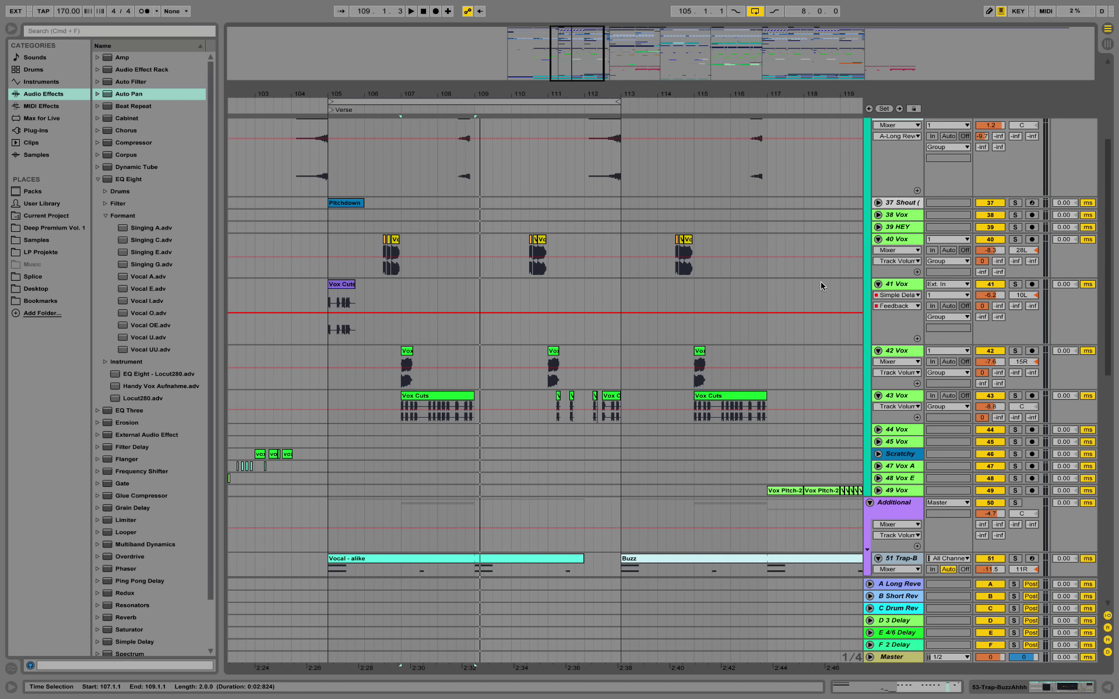
scroll(821, 282, "up", 3)
left_click_drag(907, 234, 904, 179)
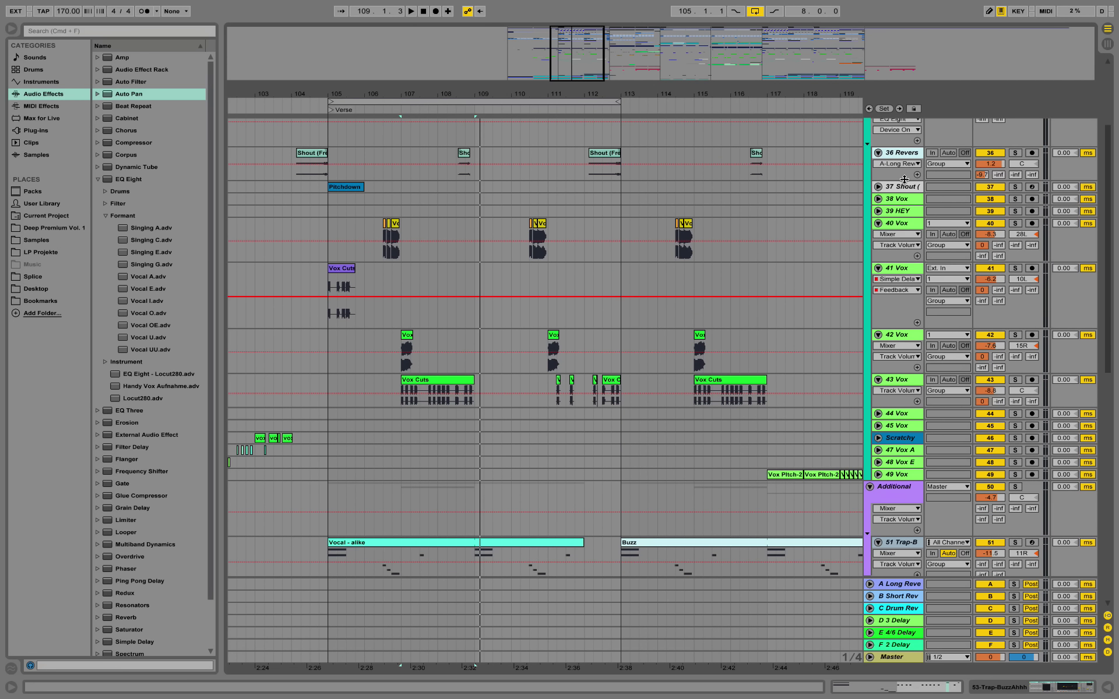
left_click_drag(891, 328, 896, 303)
scroll(894, 434, "down", 3)
scroll(893, 434, "up", 10)
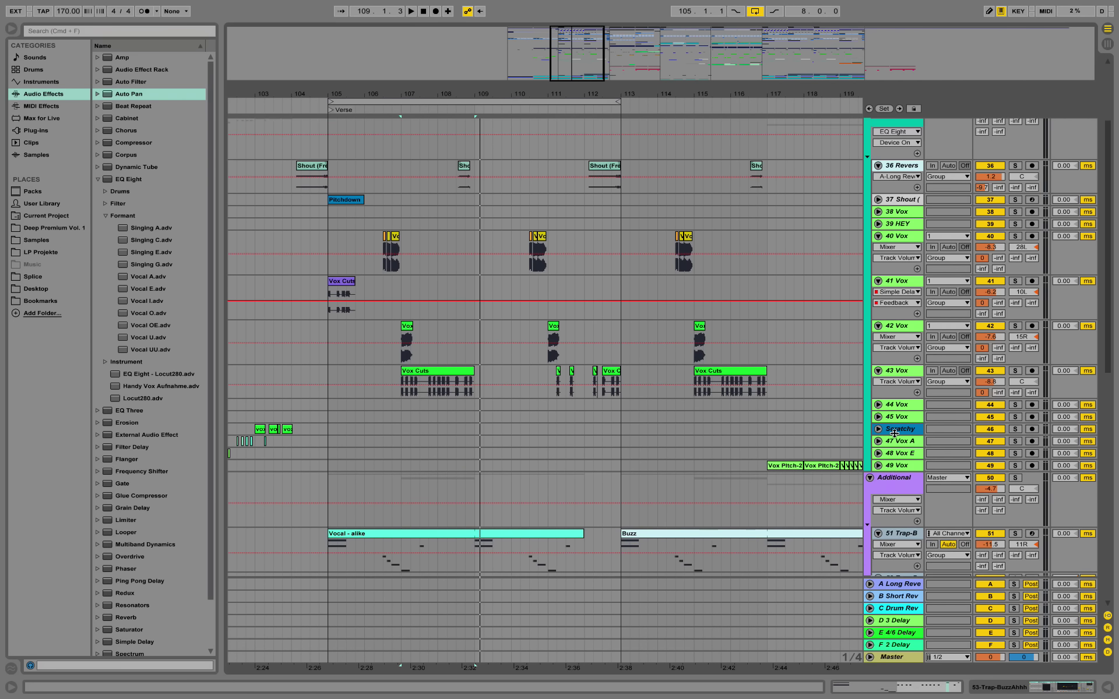
Step: Play the verse from bar 107 without any solo to hear the vocal cuts together with the additional synths, and stop playback
scroll(894, 434, "down", 7)
key("space")
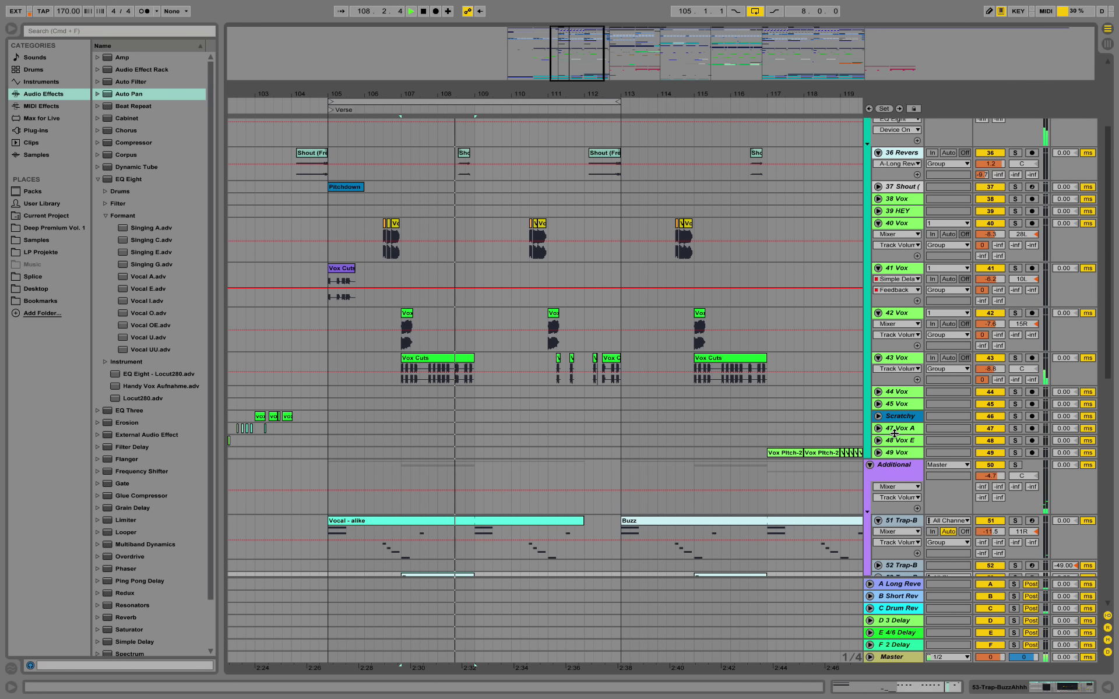
scroll(894, 434, "down", 2)
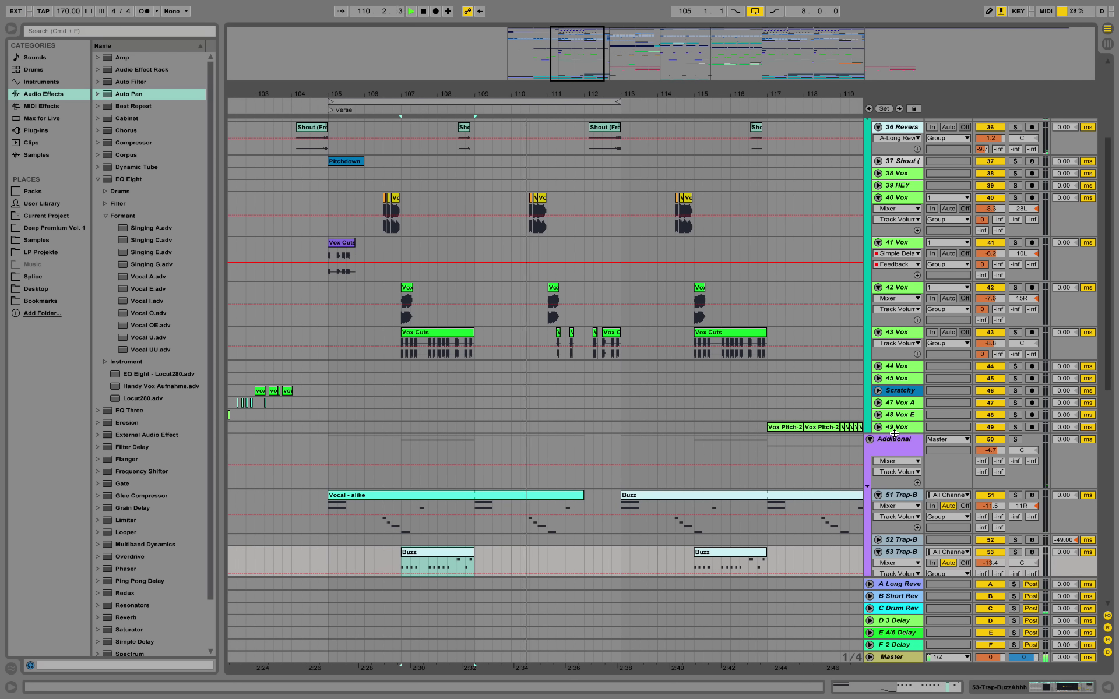
scroll(696, 395, "up", 5)
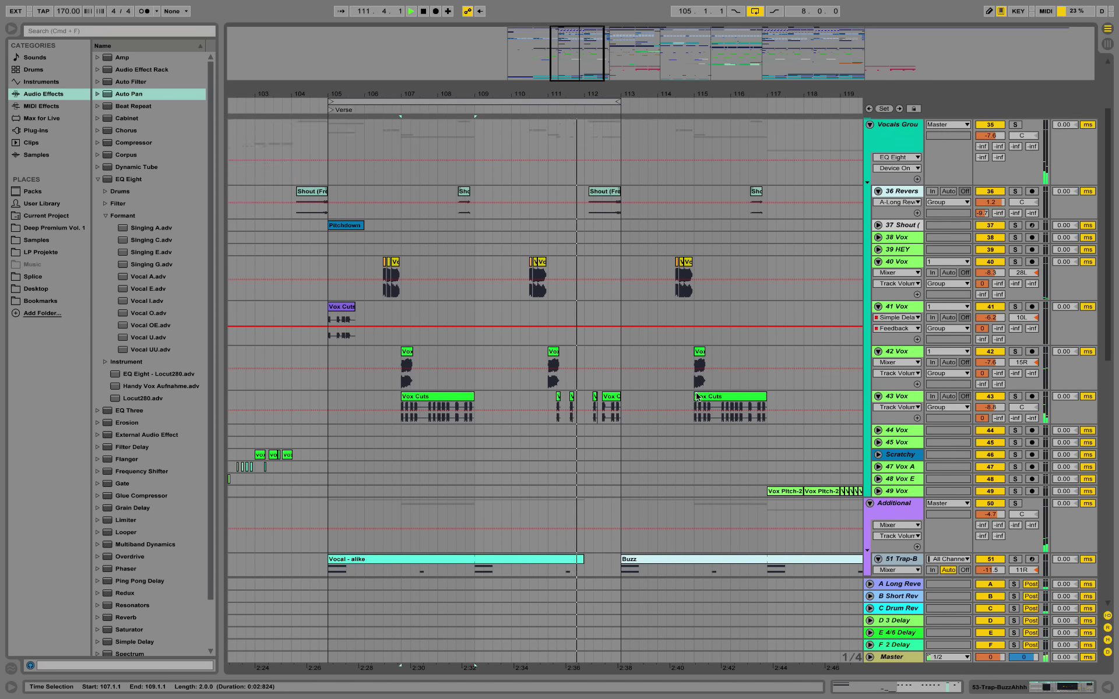
key("space")
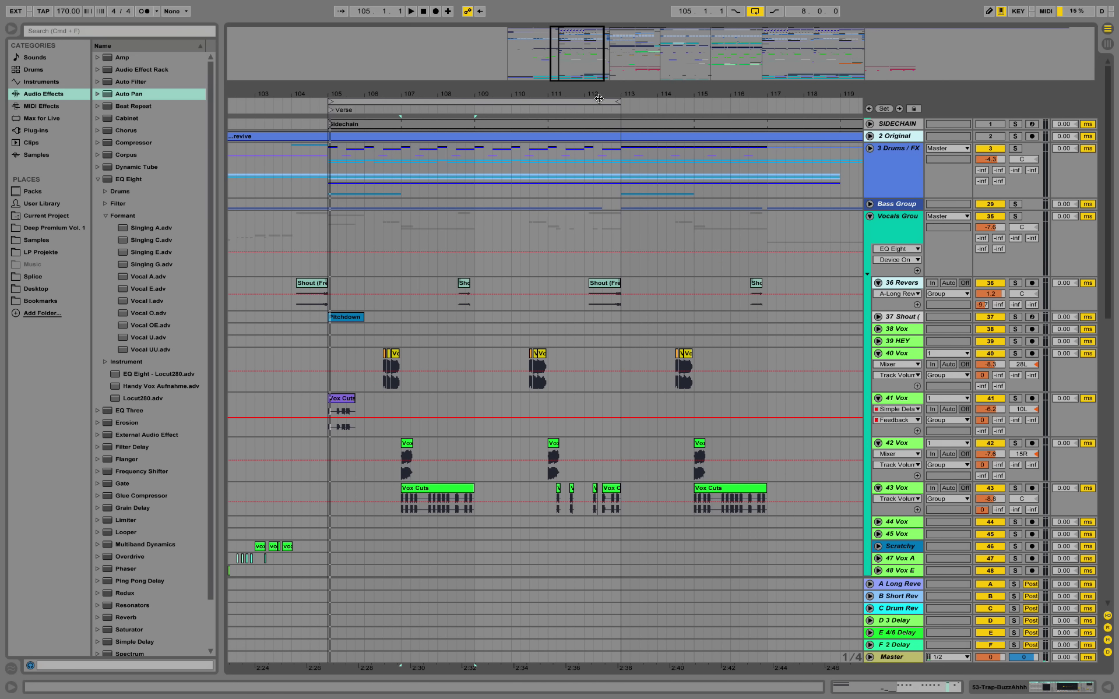
Step: Bring the drop's vocal chops into view, select 40 Vox, and unfold and select 45 Vox
left_click_drag(592, 95, 536, 47)
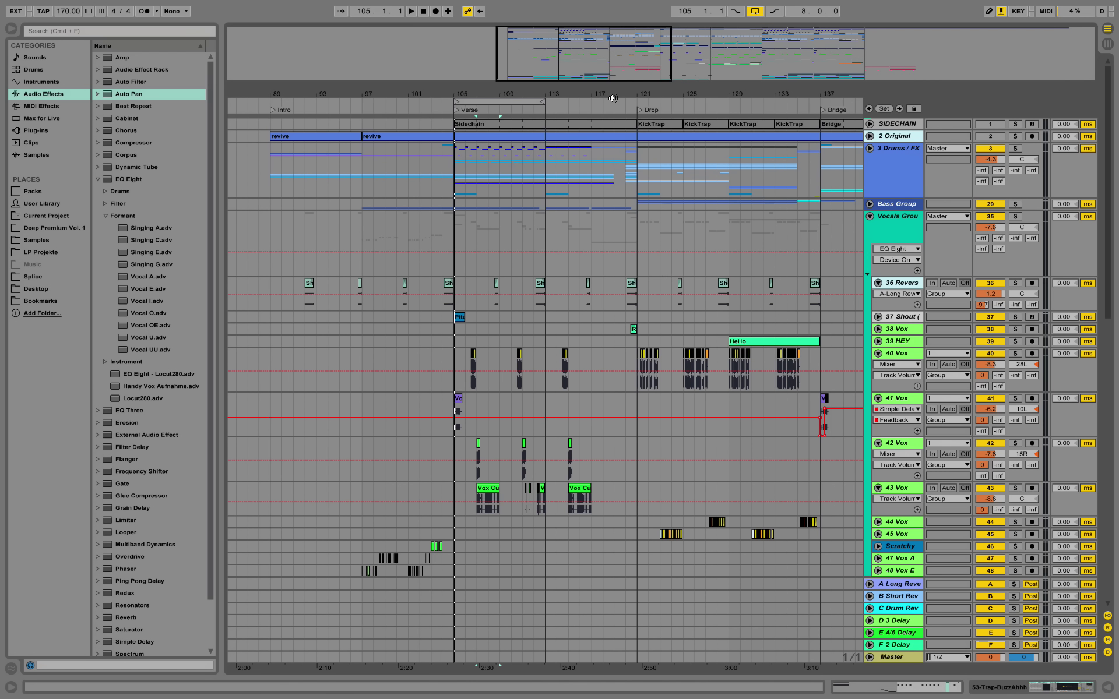
left_click_drag(657, 94, 426, 137)
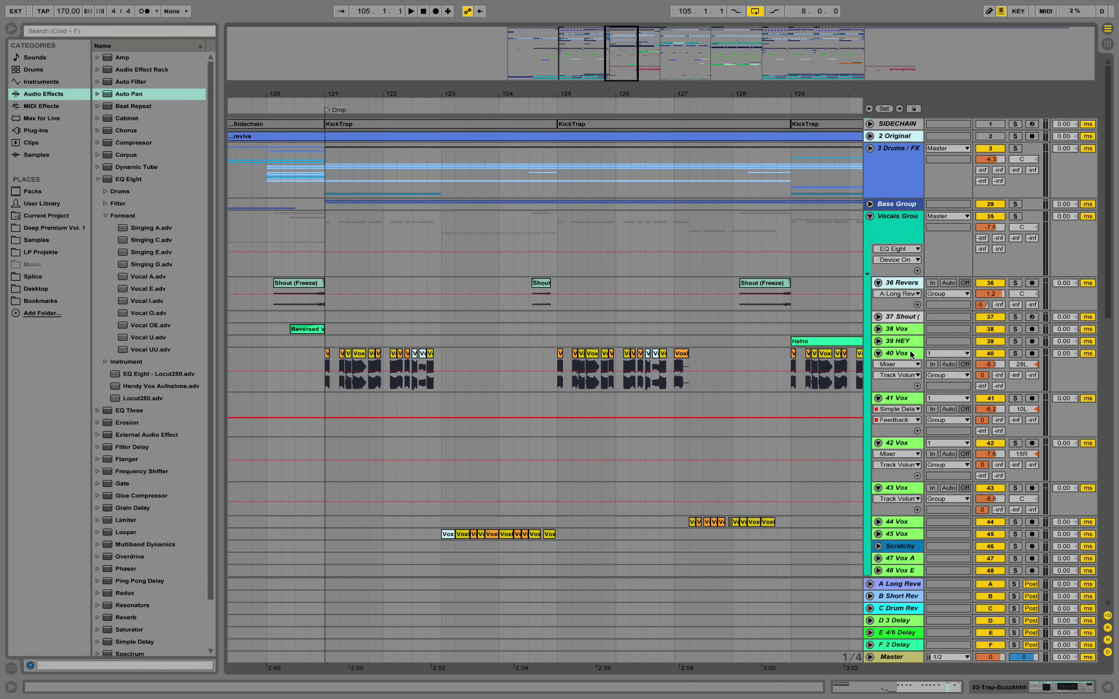
left_click(912, 355)
left_click(878, 534)
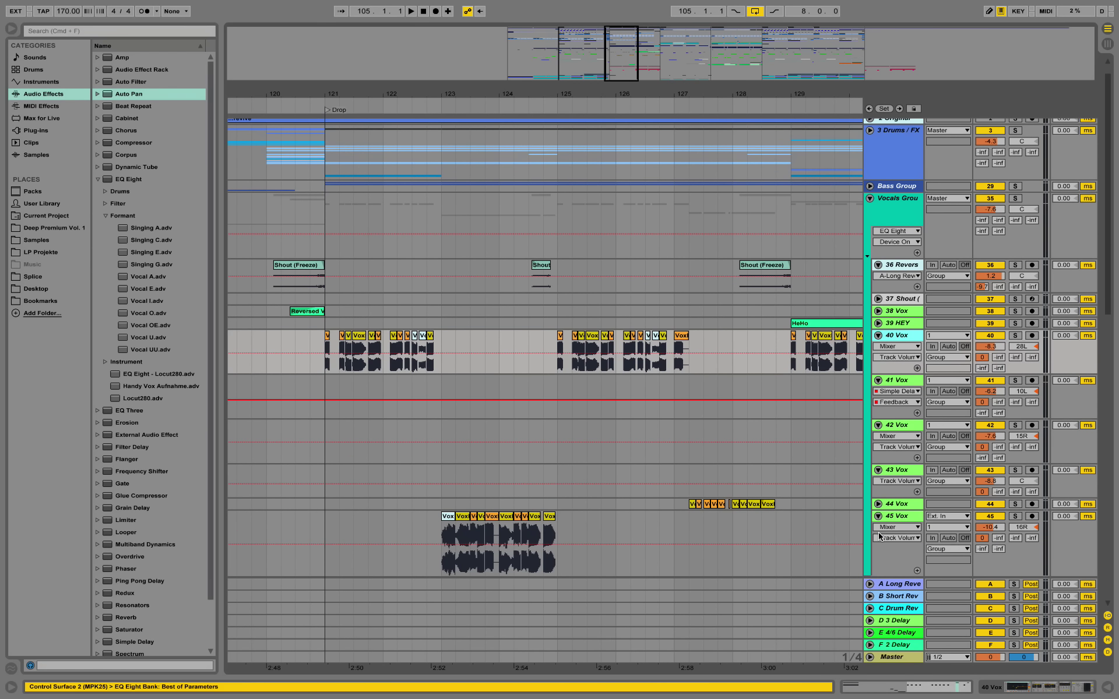
left_click(913, 516)
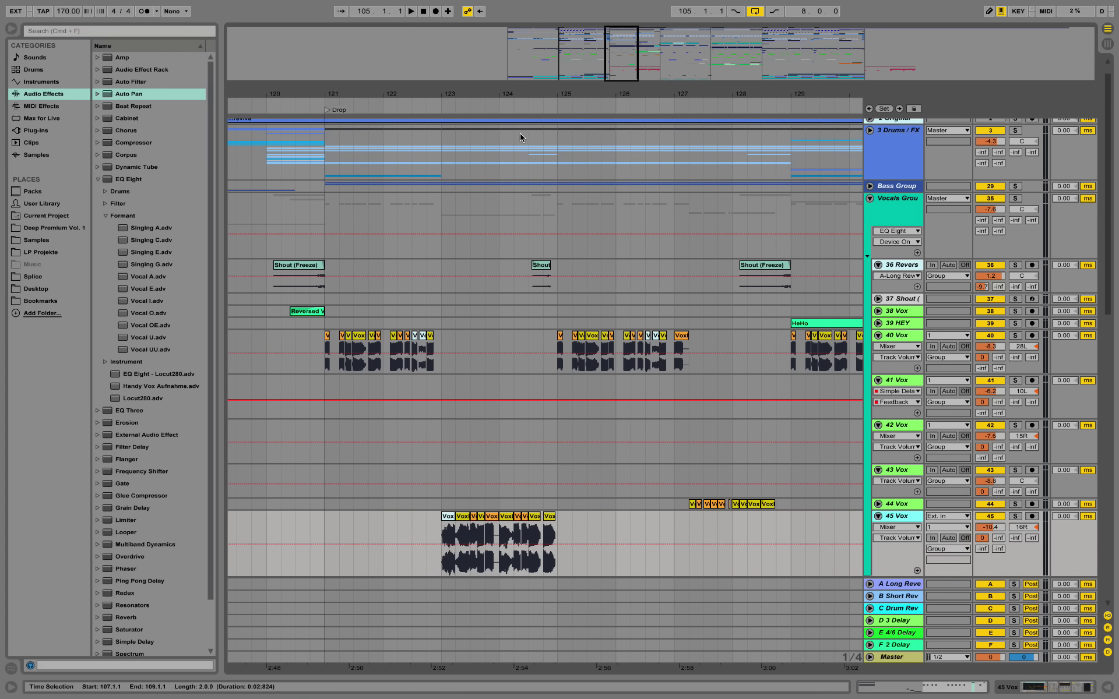
Step: Move the 8-bar loop to the drop at bar 121 and play it while looking through the vocal and synth tracks
left_click_drag(508, 96, 508, 45)
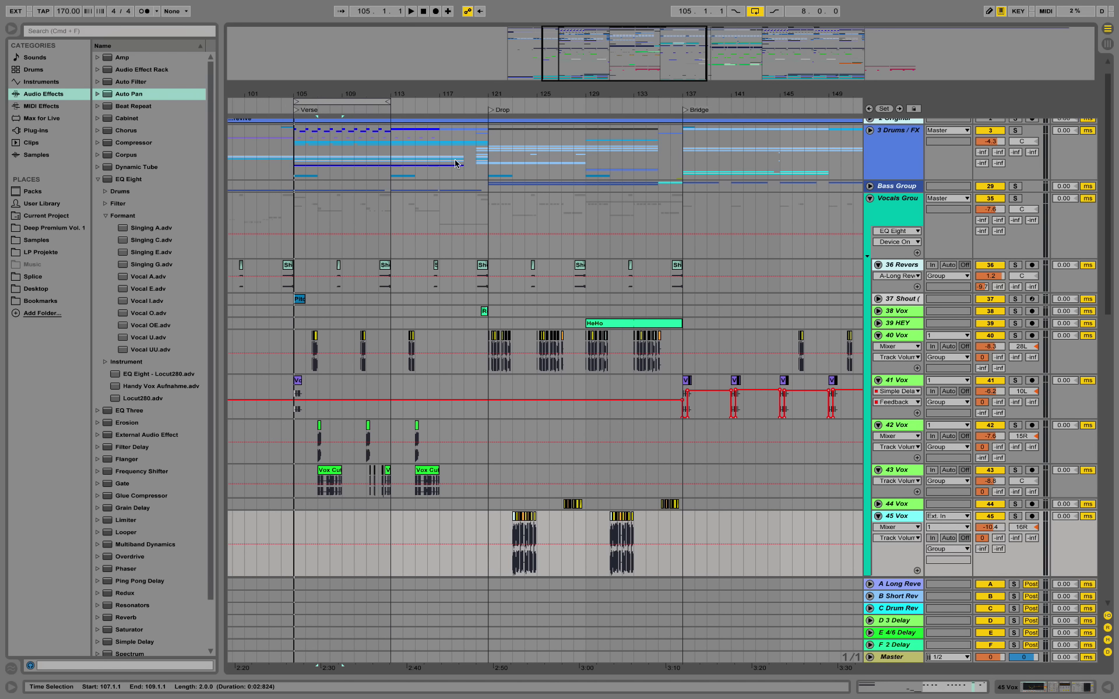
left_click_drag(341, 101, 548, 104)
scroll(915, 287, "down", 15)
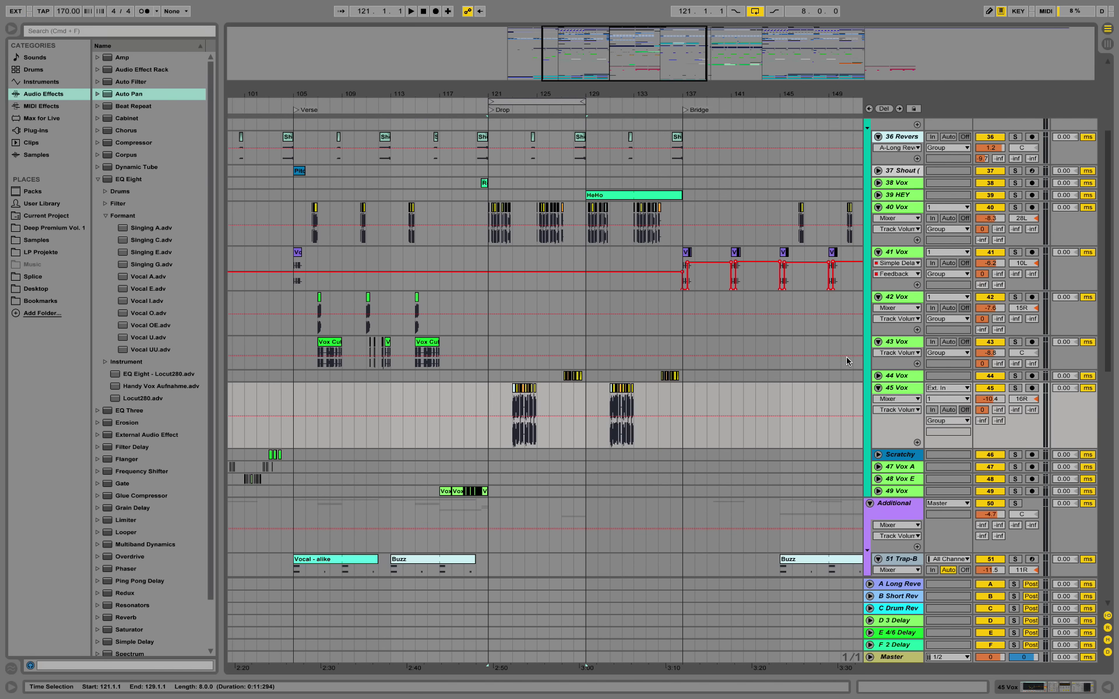
left_click_drag(989, 450, 990, 454)
scroll(746, 402, "up", 20)
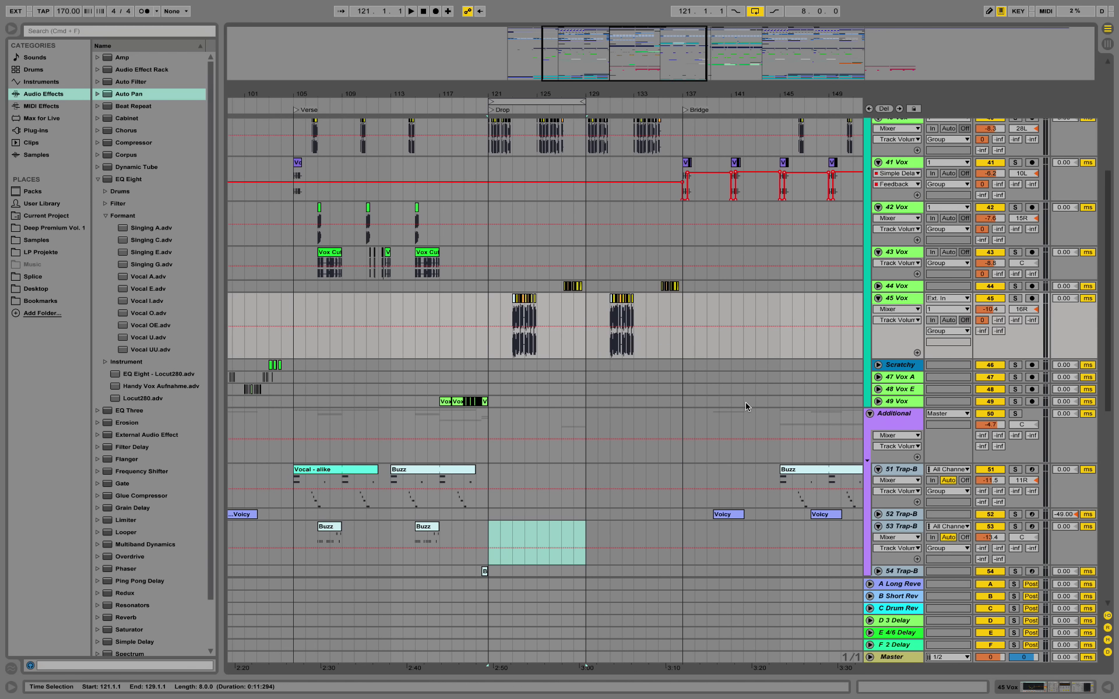
key("space")
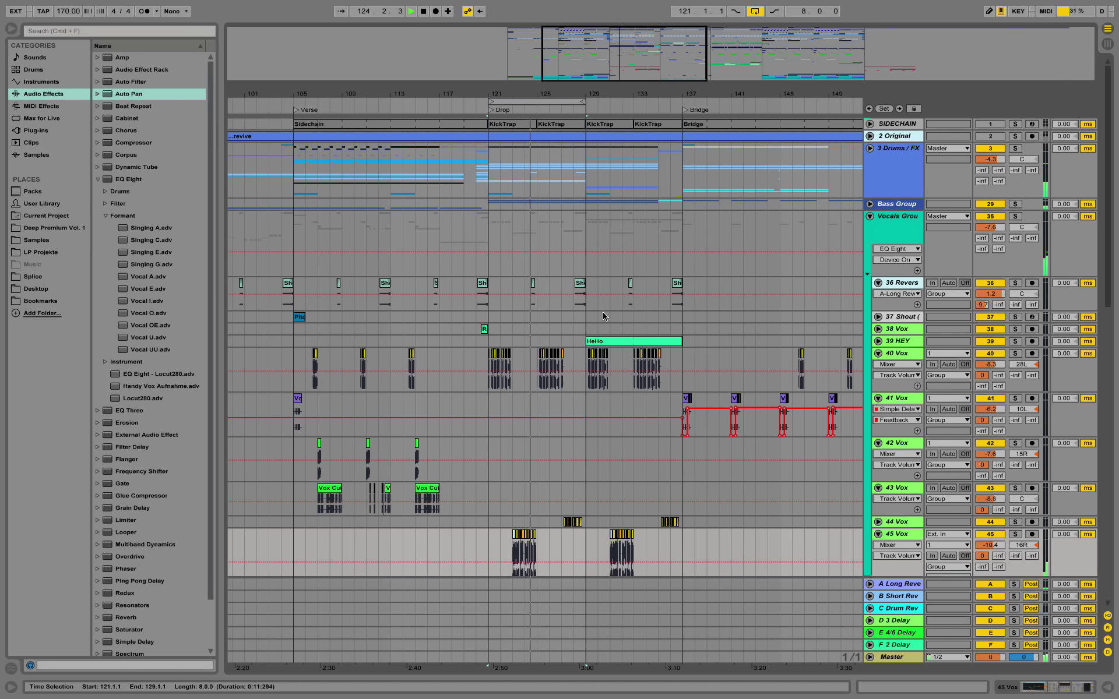
scroll(603, 320, "down", 8)
scroll(603, 327, "down", 12)
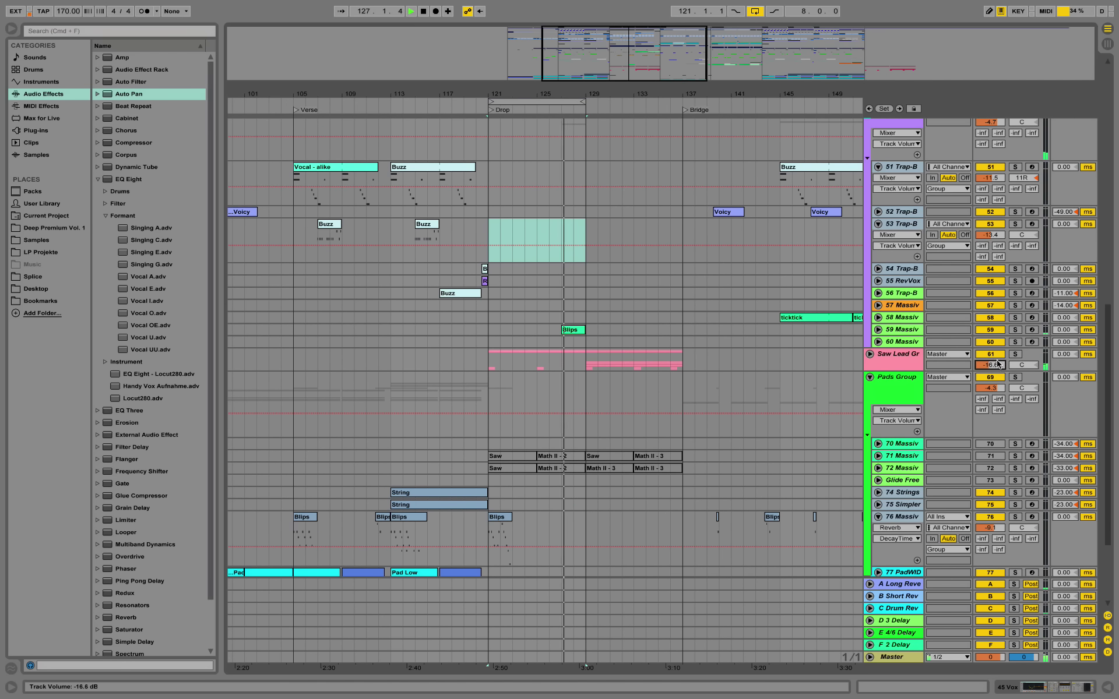
Step: Extend the loop to 16 bars up to the bridge, audition the second half of the drop's vocal tracks and stop playback
scroll(574, 163, "up", 4)
left_click_drag(587, 102, 682, 103)
scroll(651, 215, "up", 7)
scroll(649, 213, "up", 1)
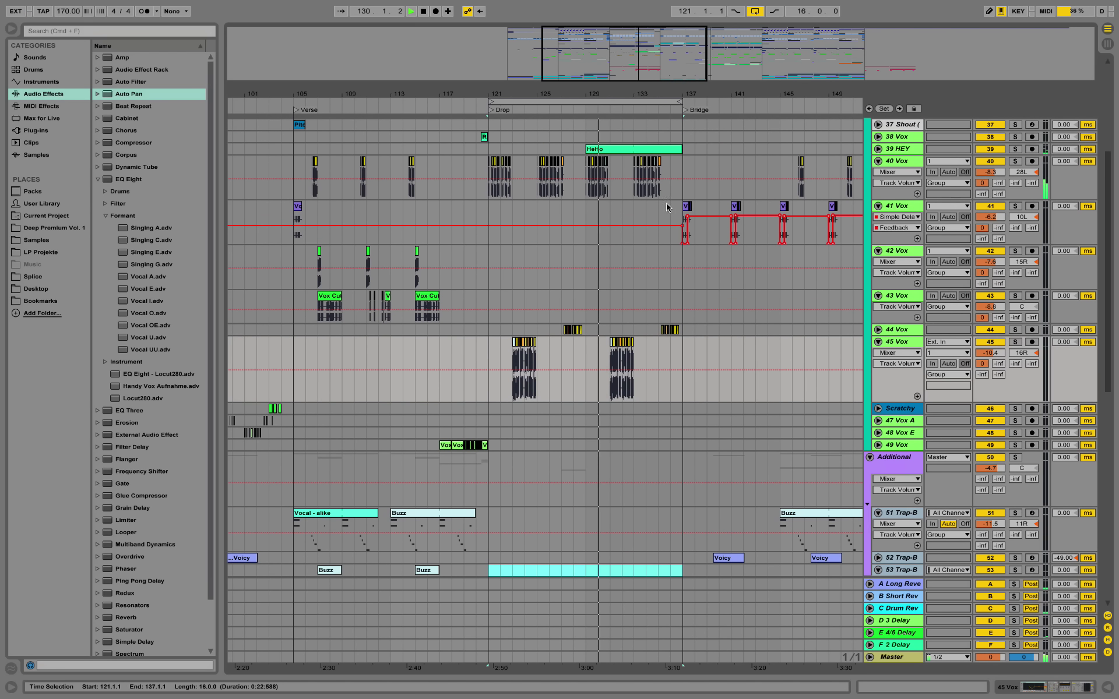
scroll(637, 233, "up", 2)
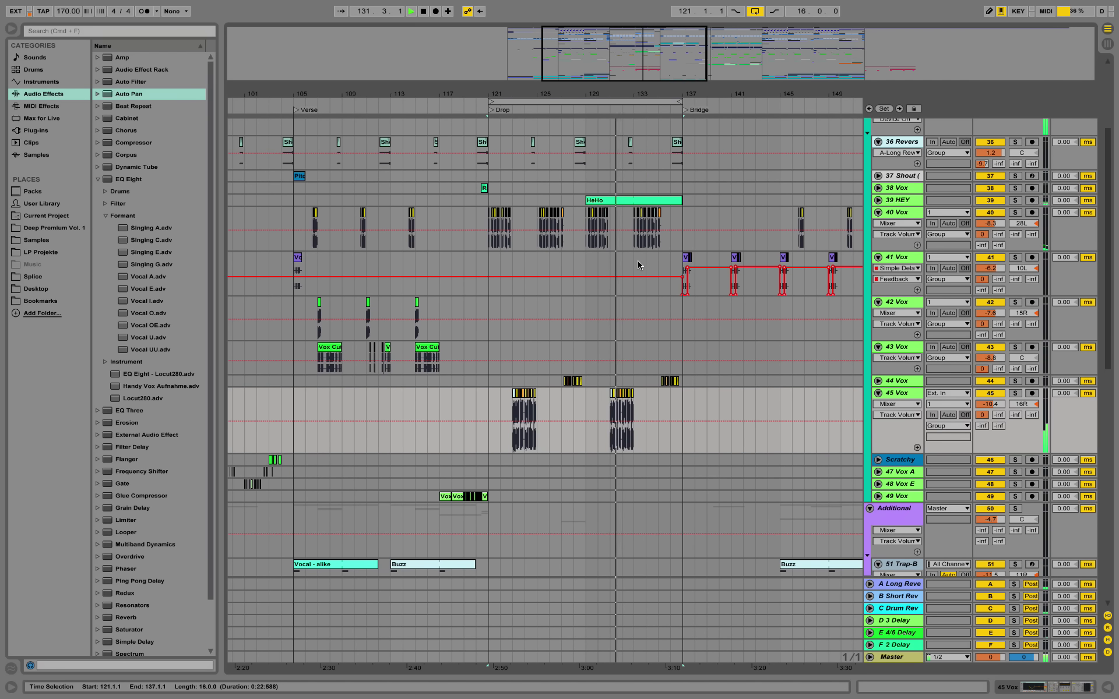
scroll(638, 261, "up", 1)
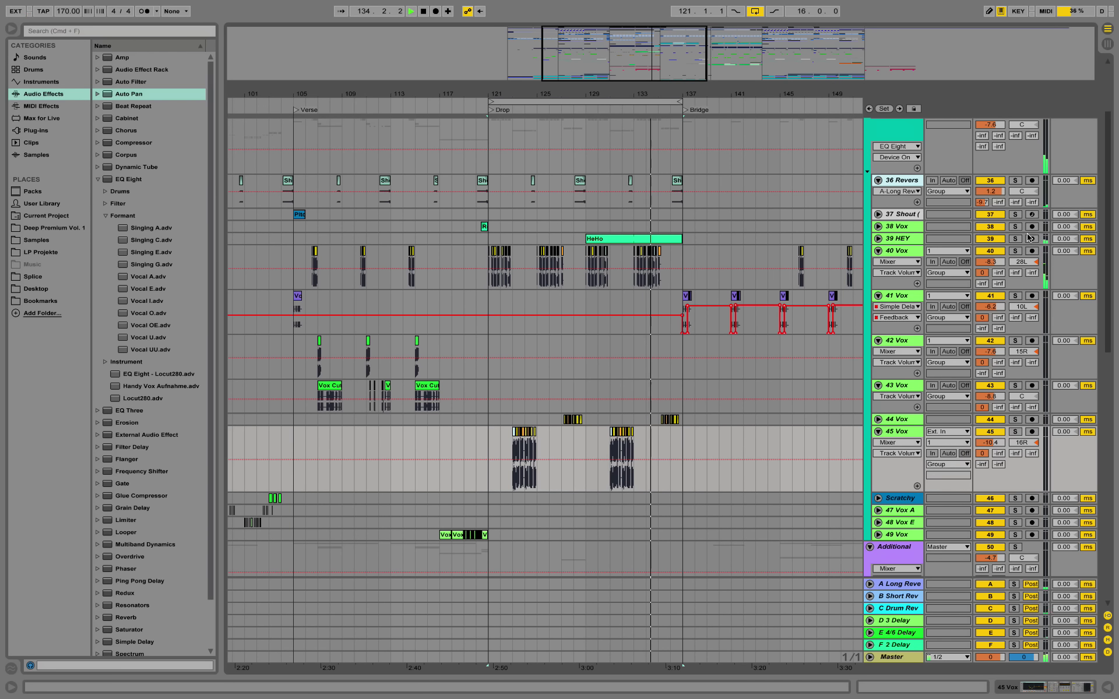
key("space")
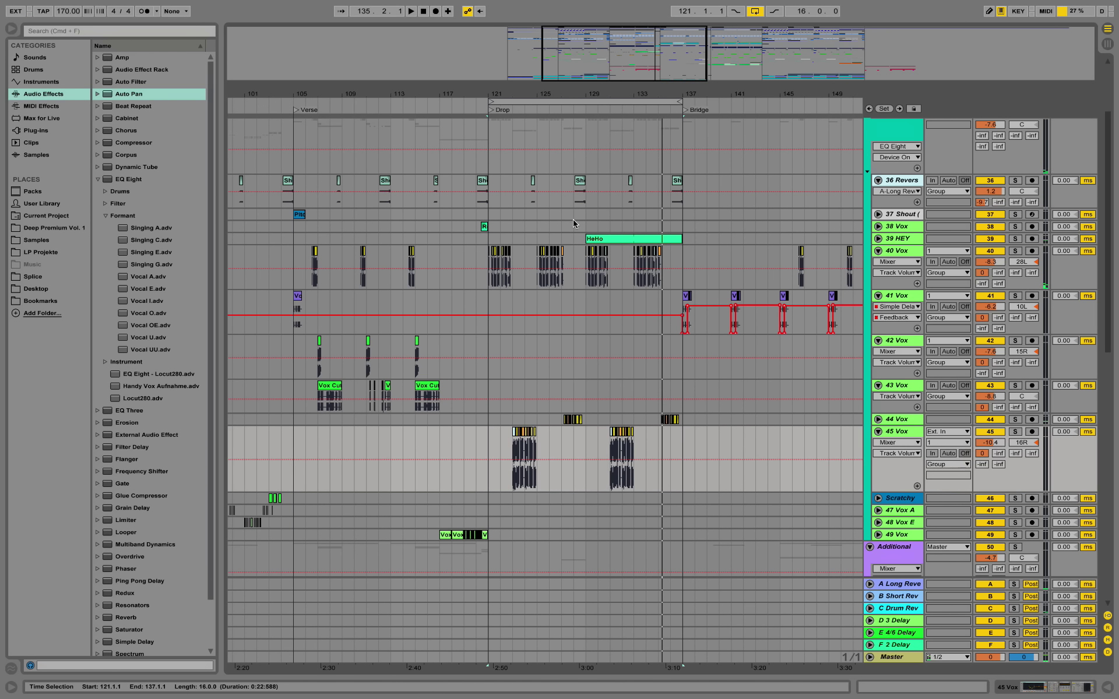
Step: Zoom in on the drop from bar 121 to examine the vocal chops on 40 Vox, 44 Vox and 45 Vox
left_click_drag(528, 97, 521, 98)
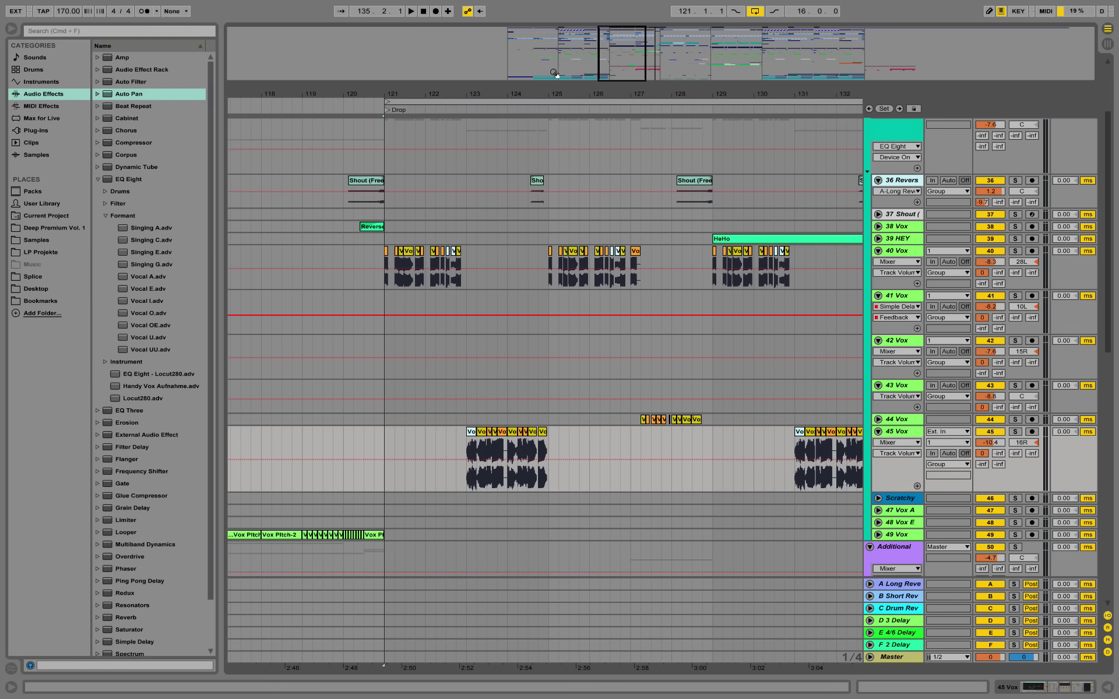
left_click_drag(517, 89, 375, 88)
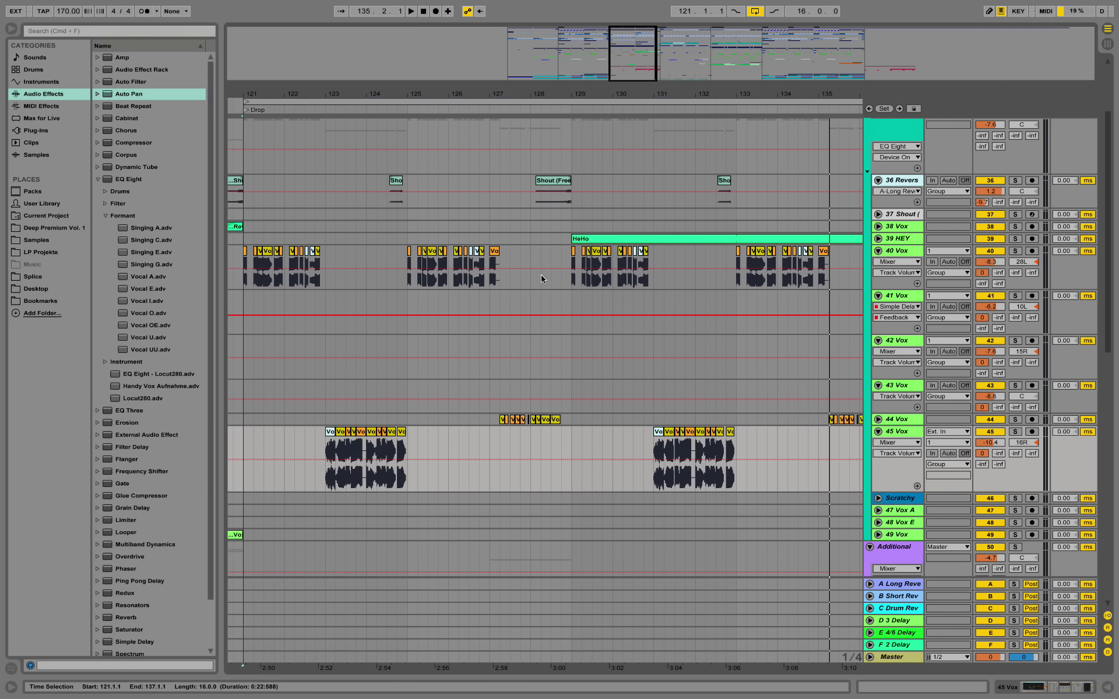
scroll(425, 225, "up", 4)
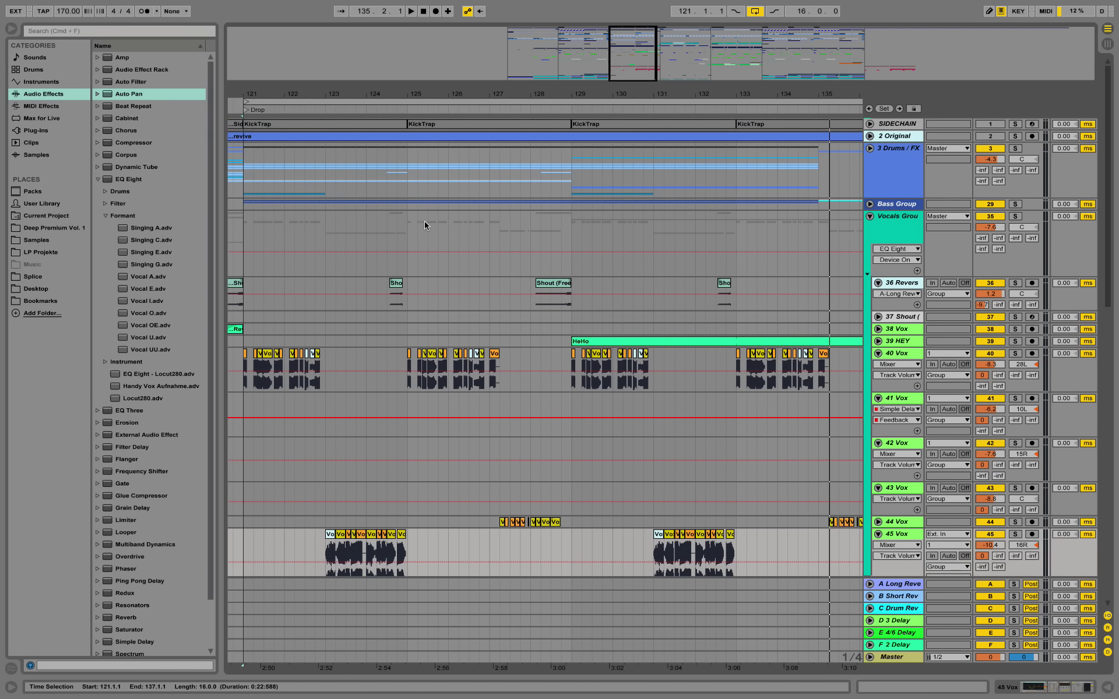
Step: Play the drop from bar 121 with 2 Original soloed, unsolo it to compare with the full remix, and stop playback
left_click(1015, 137)
key("space")
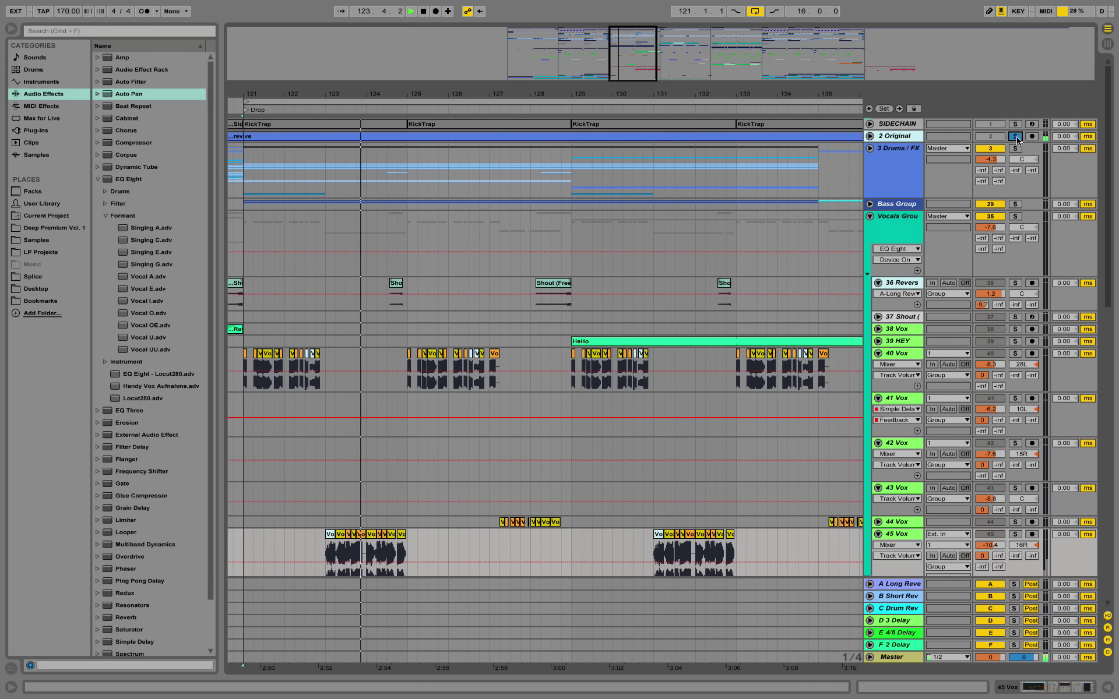
left_click(1015, 136)
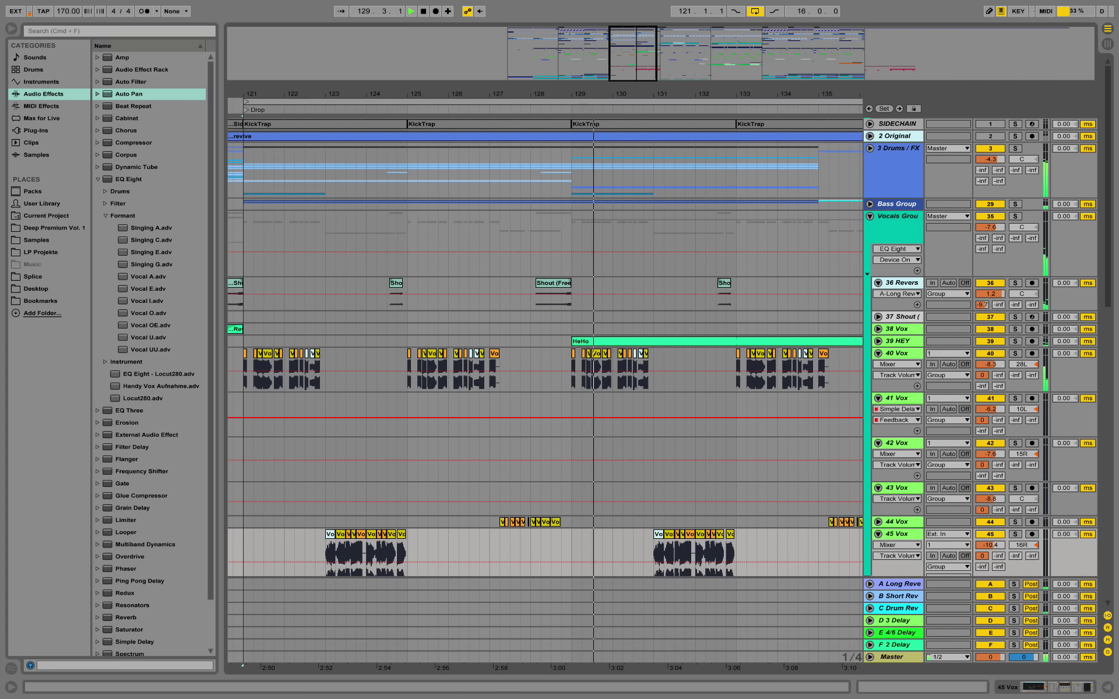
left_click_drag(589, 95, 527, 94)
scroll(624, 323, "down", 3)
scroll(623, 320, "down", 10)
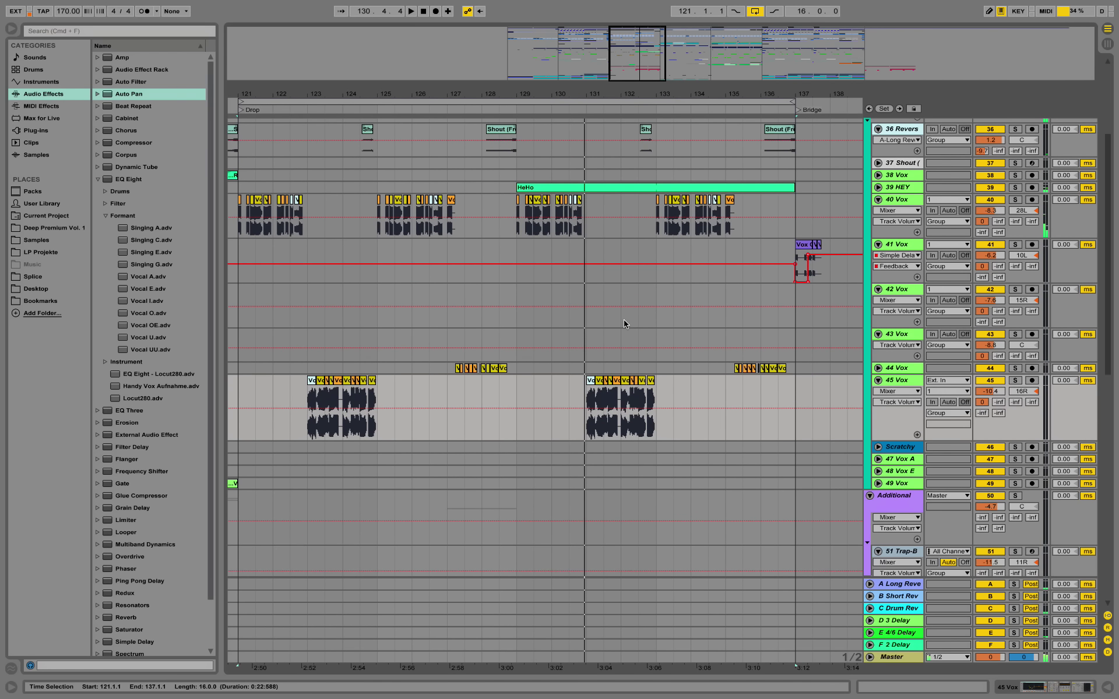
key("space")
Step: Unfold 39 HEY and set the playback start to the beginning of its HeHo clip at bar 129
scroll(629, 319, "up", 6)
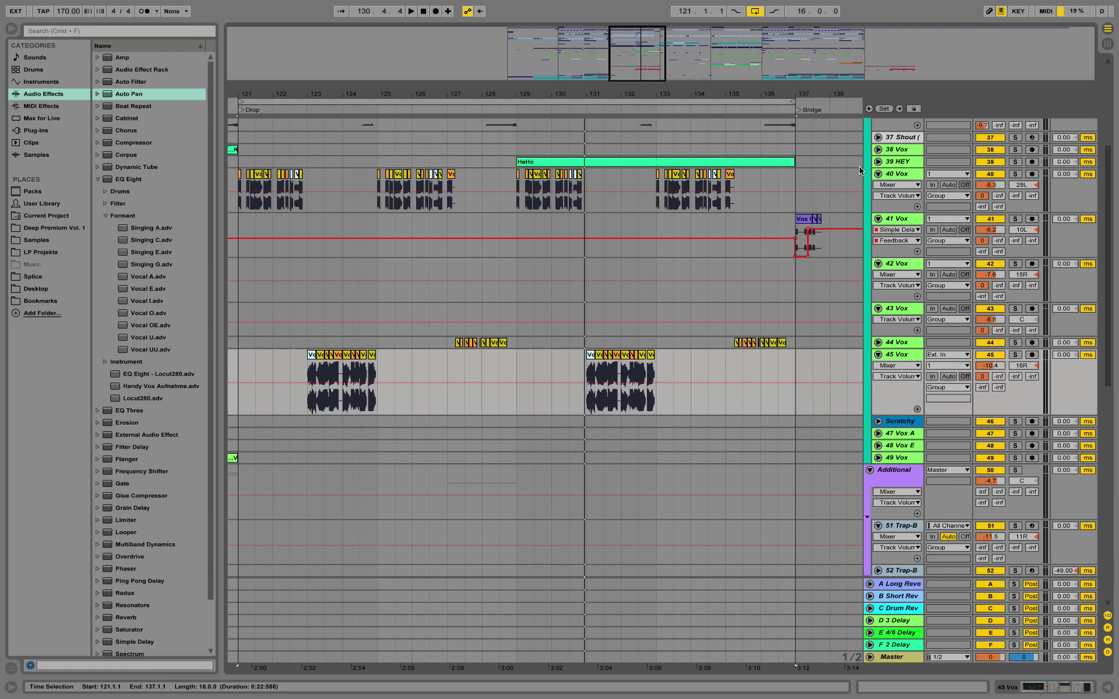
left_click(878, 162)
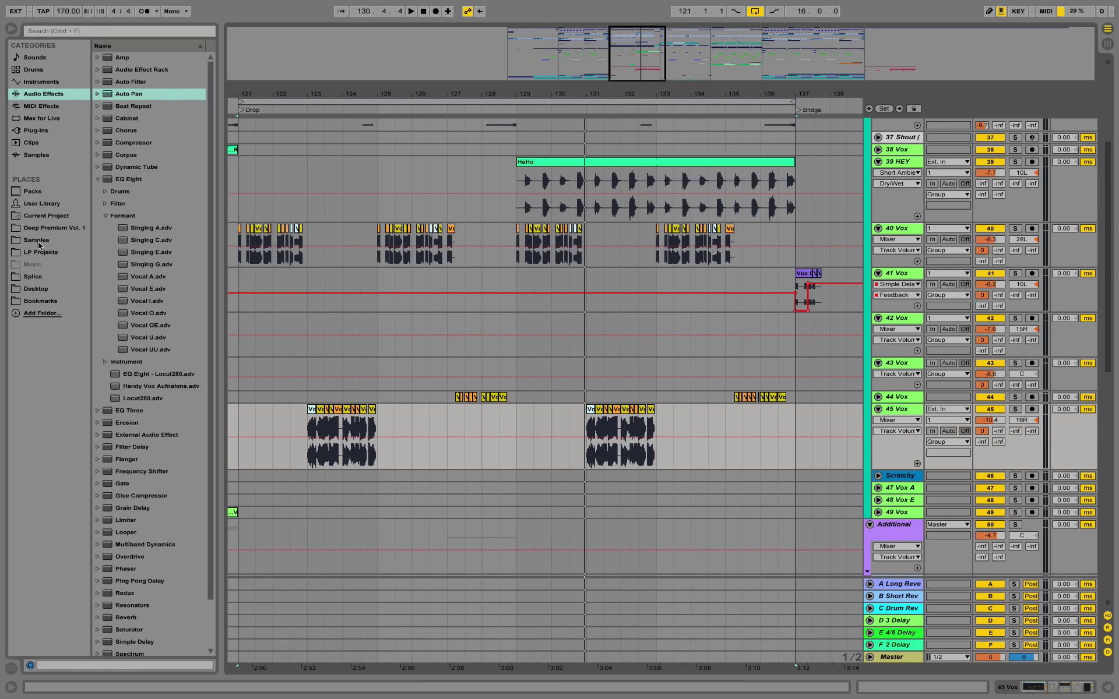
left_click(514, 175)
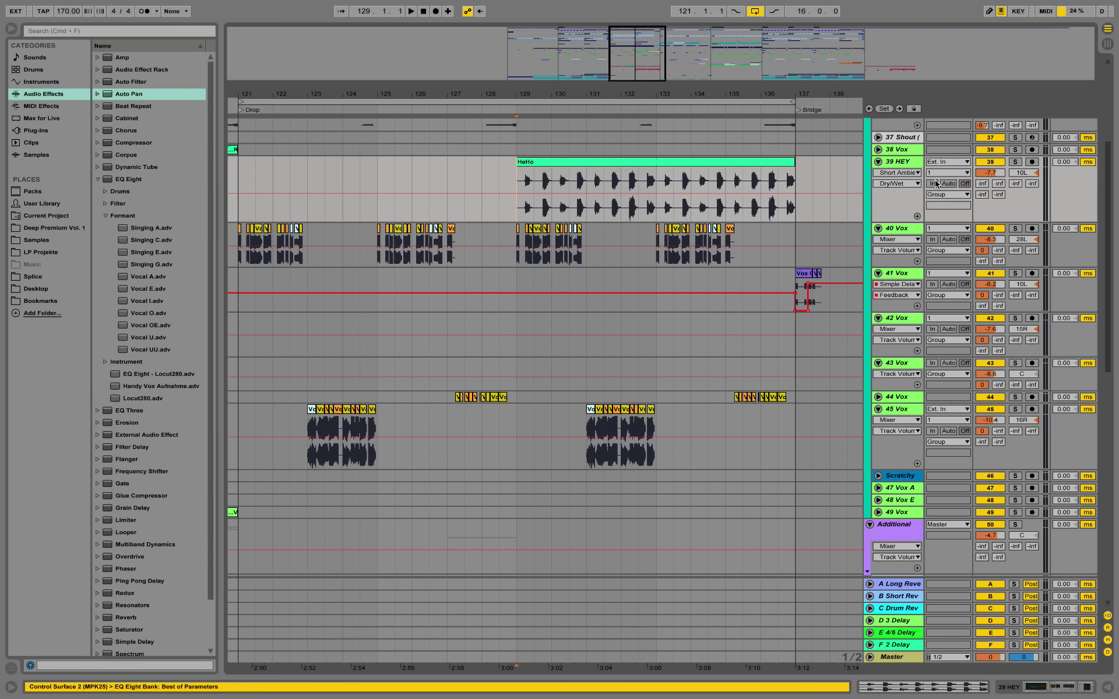
Step: Solo 39 HEY and play its HeHo clip, and unsolo the track to hear it within the full mix
left_click(1018, 164)
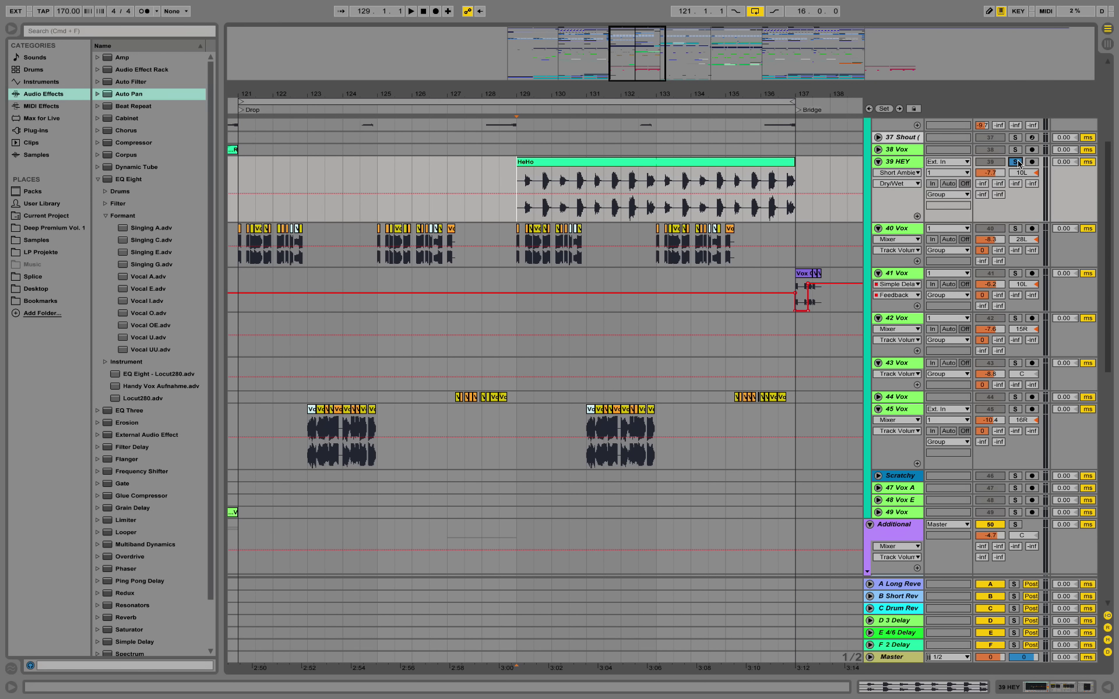
key("space")
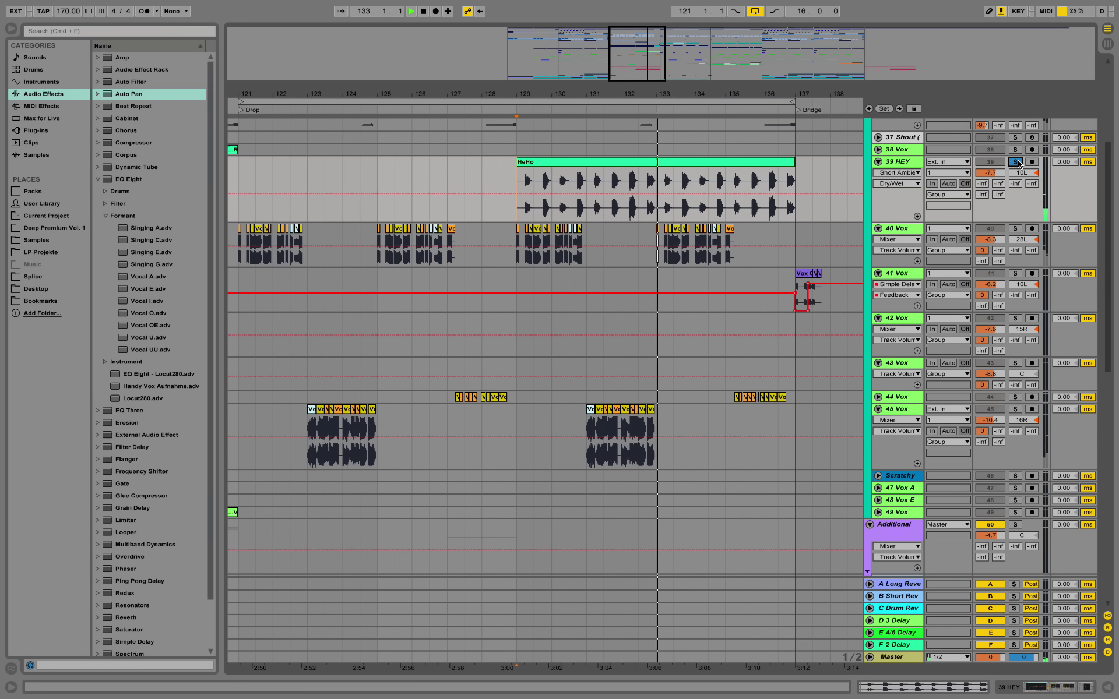
left_click(1015, 162)
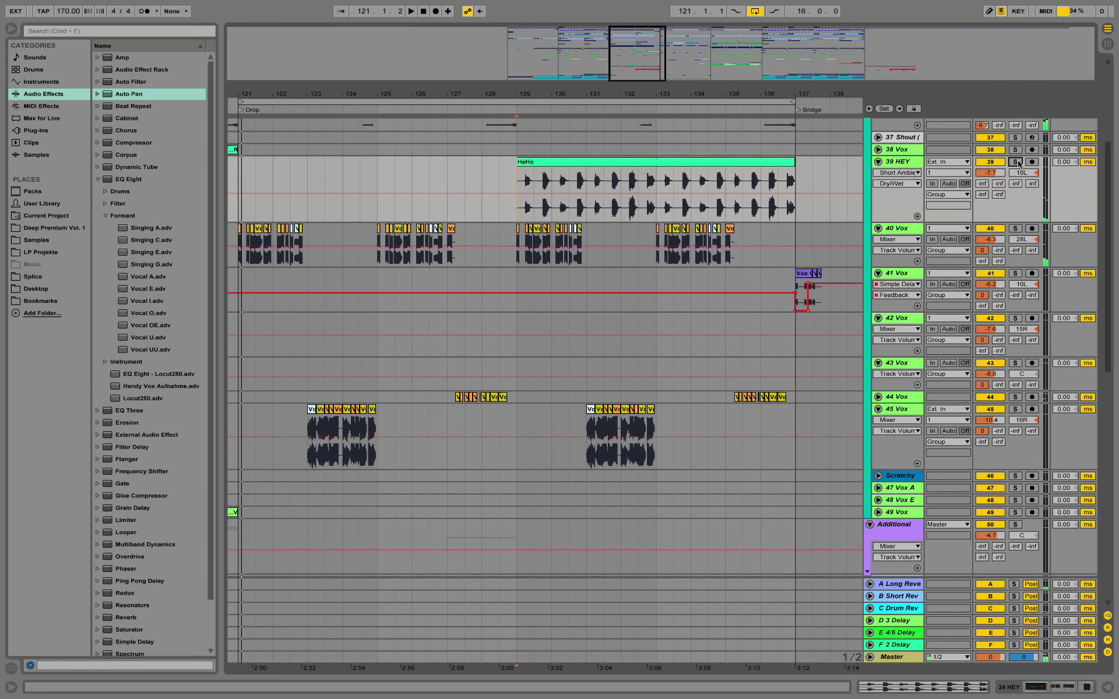
Step: Fold the Vocals and Additional groups and show the arrangement from the intro through Drop2
left_click_drag(518, 96, 593, 95)
scroll(832, 207, "up", 5)
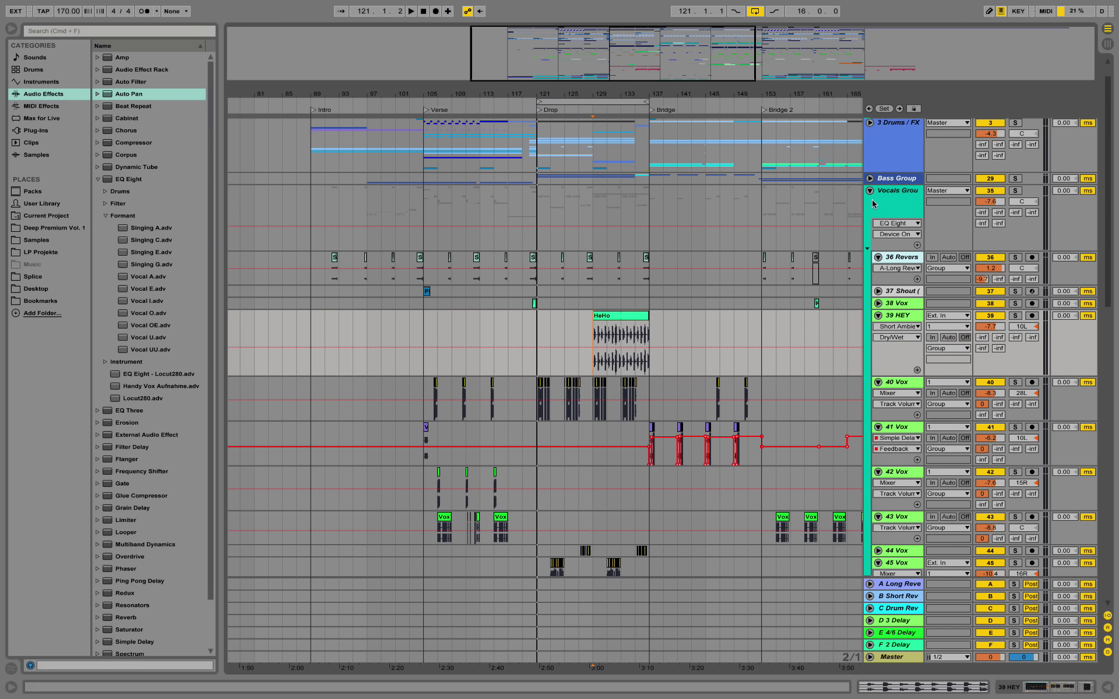
left_click(869, 191)
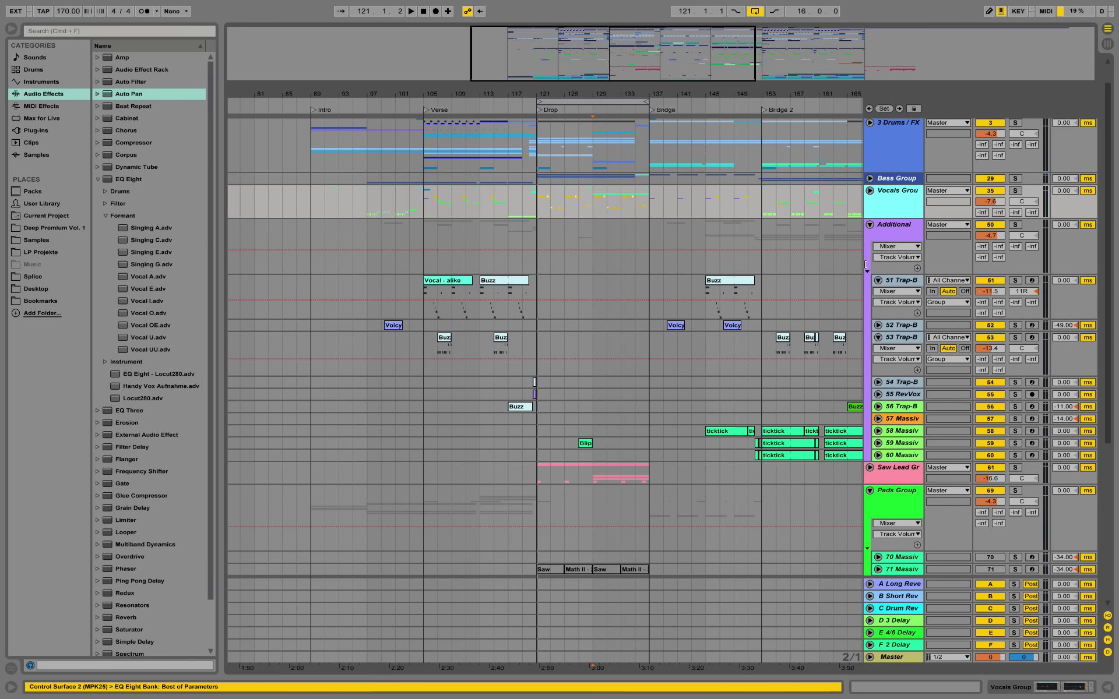
left_click(869, 225)
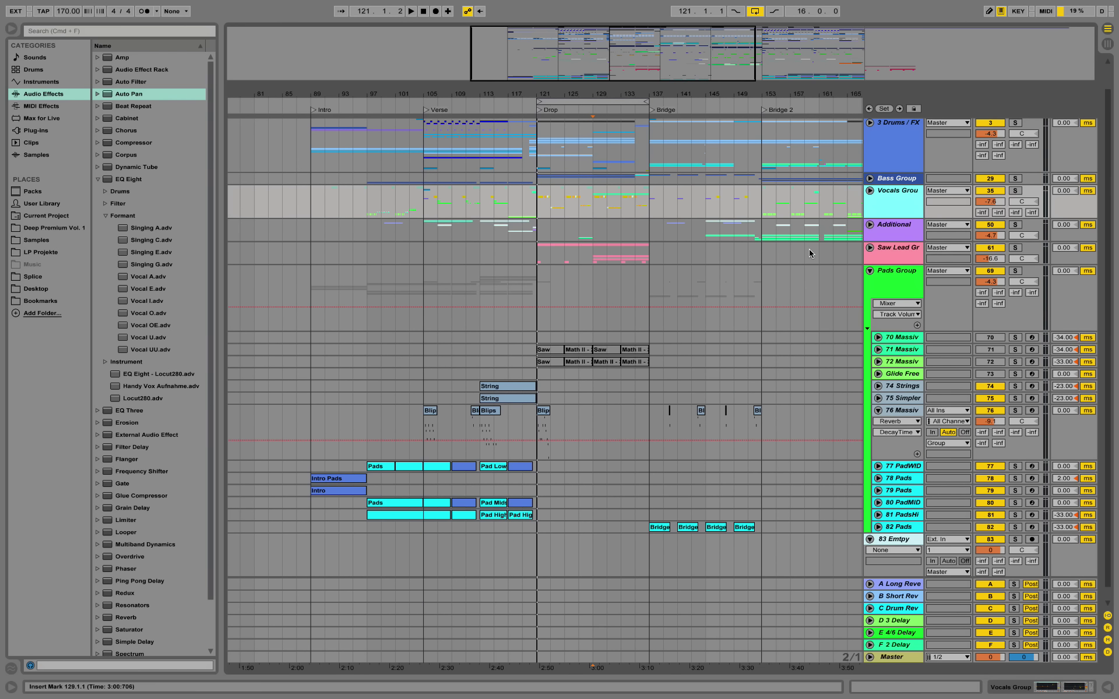
scroll(809, 249, "up", 1)
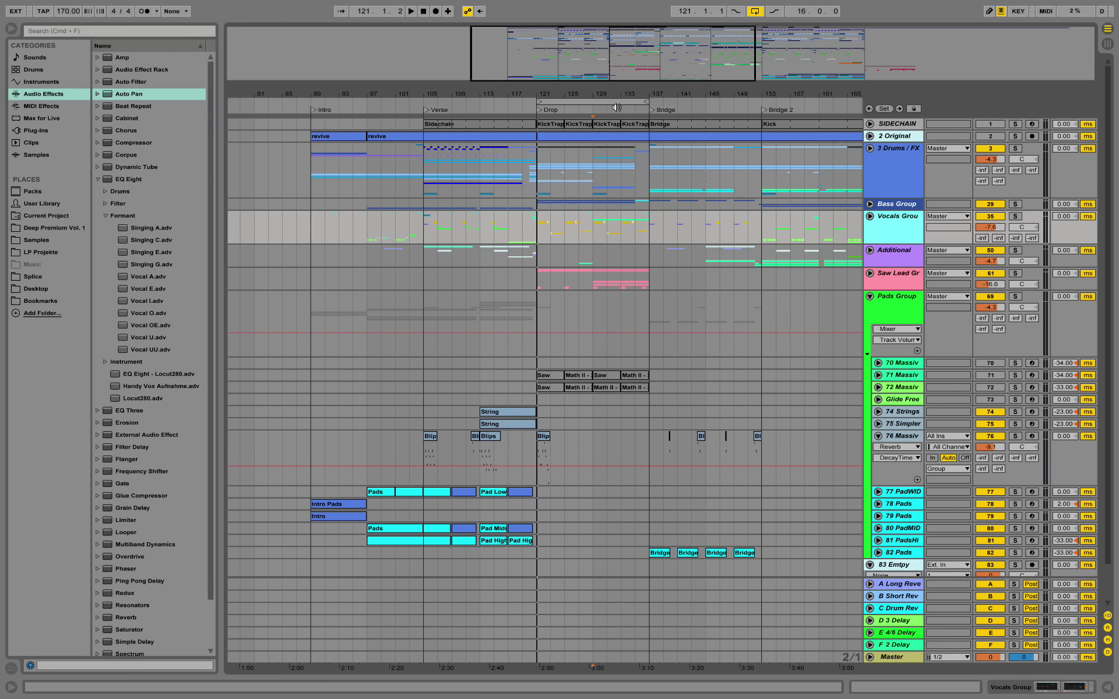
left_click_drag(601, 96, 417, 60)
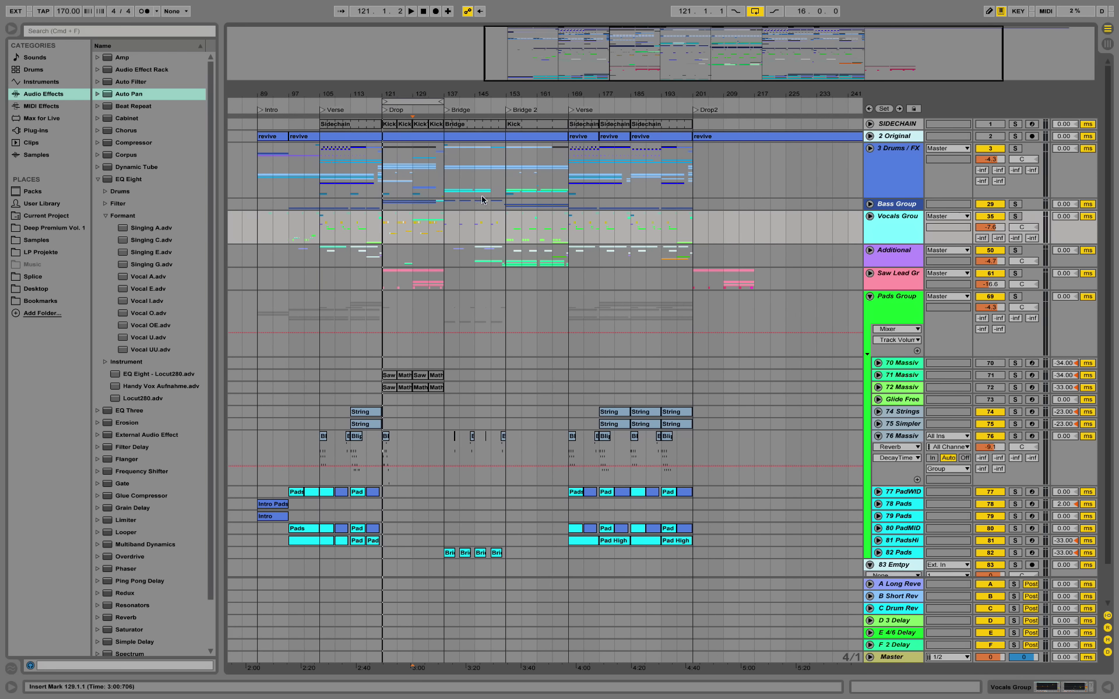